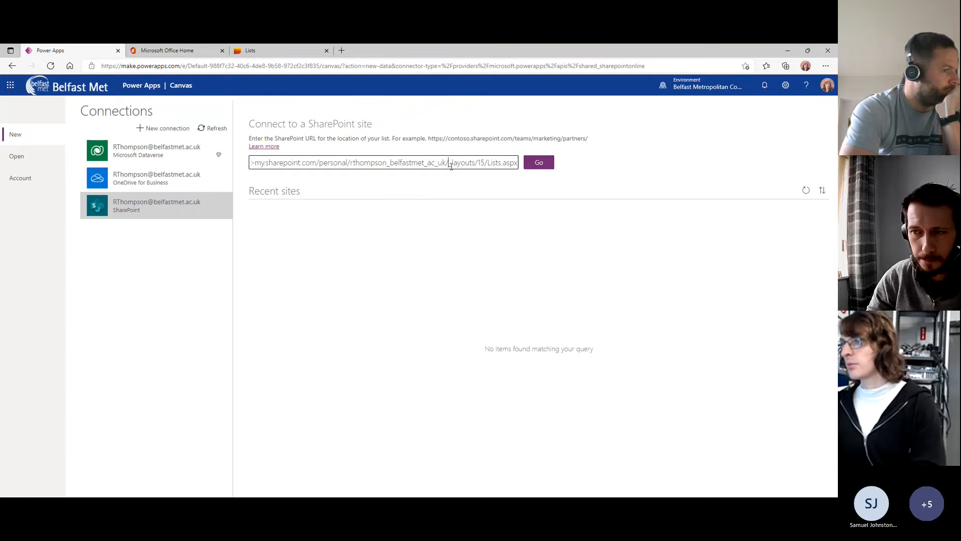
Connect to the entered SharePoint site, generate the app from the Tutorial_Items list, and skip the welcome message.
left_click(543, 165)
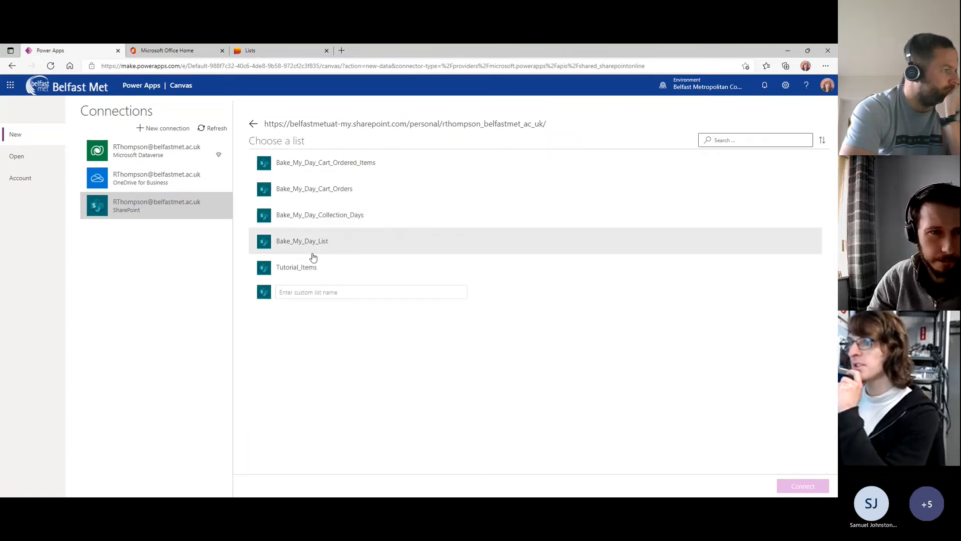
left_click(308, 269)
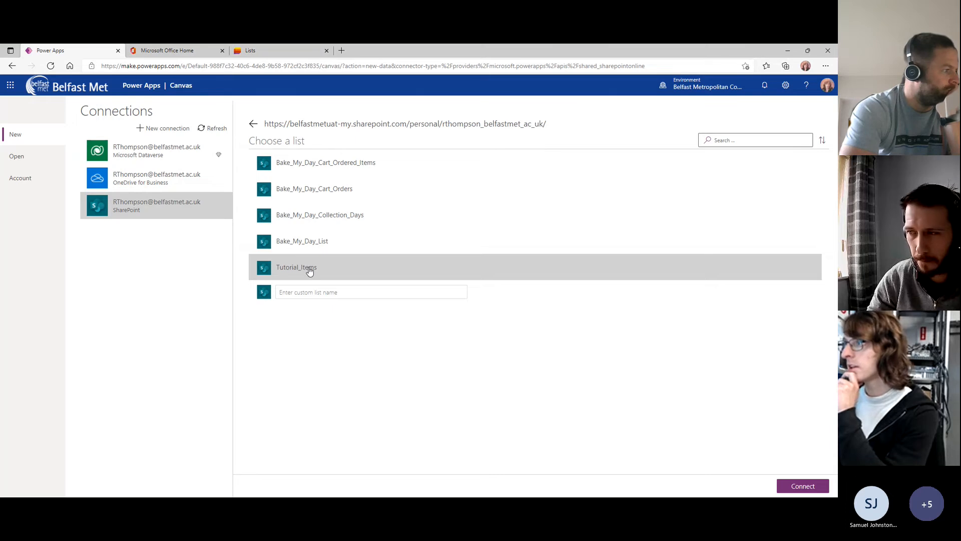
left_click(294, 269)
left_click(294, 269)
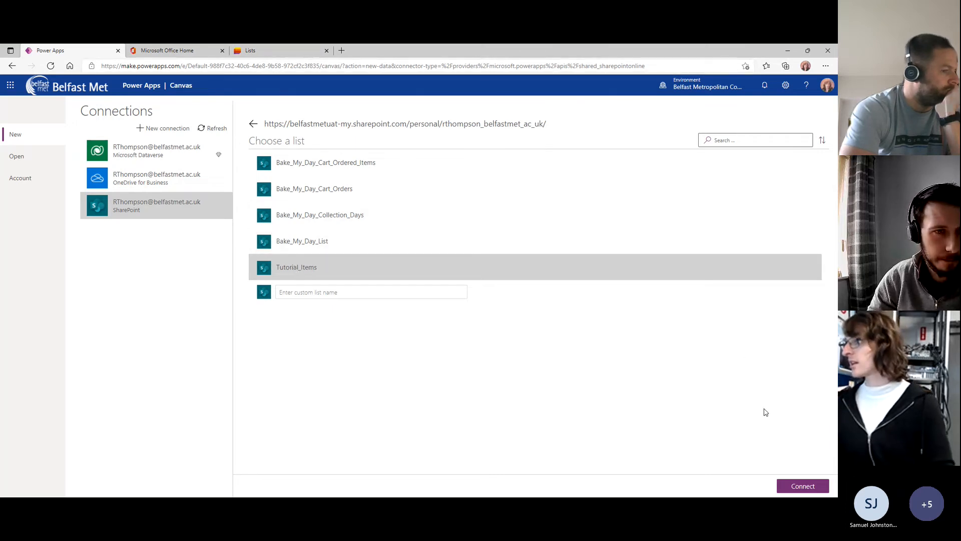
left_click(795, 311)
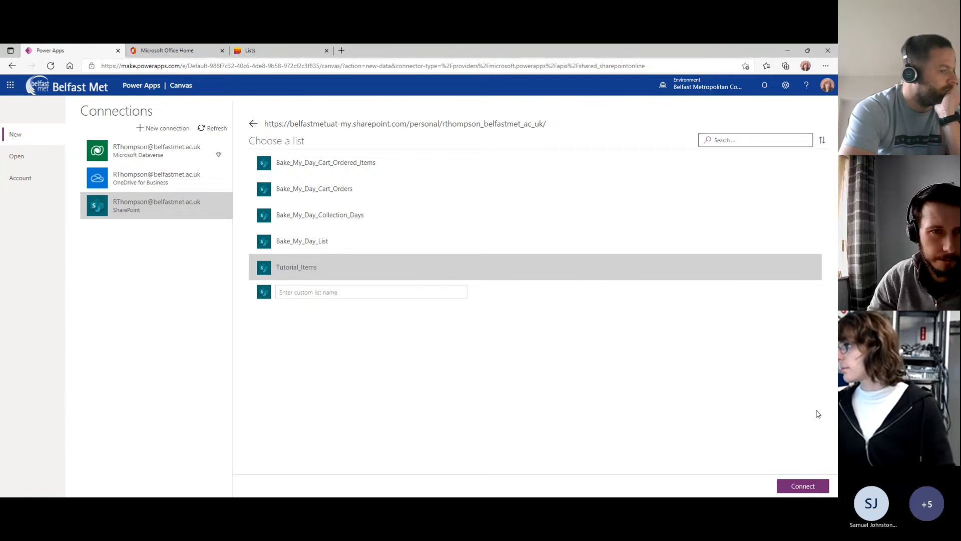
left_click(803, 486)
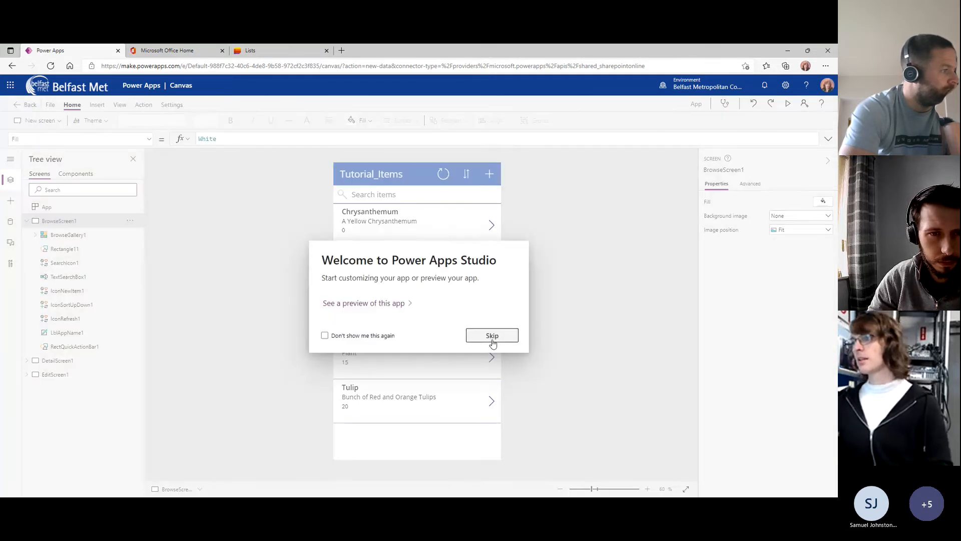
left_click(492, 338)
Examine the detail screen's back arrow and the formulas behind the browse gallery's title, subtitle and body labels.
left_click(357, 224, "alt")
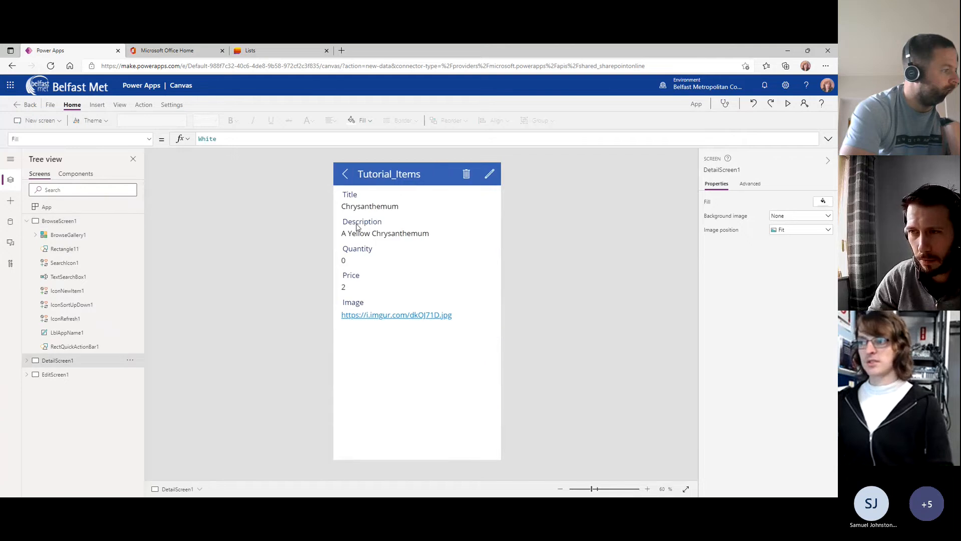
left_click(346, 174)
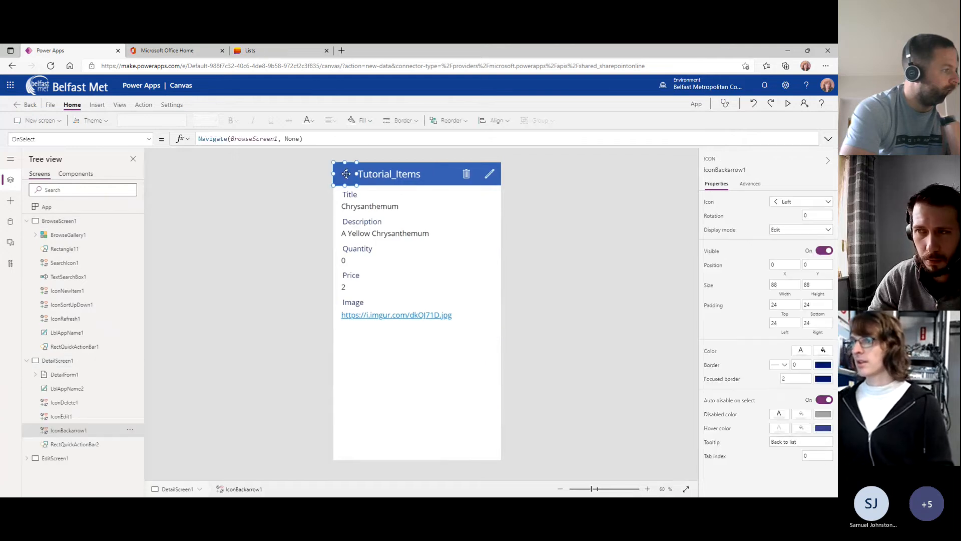
left_click(79, 238)
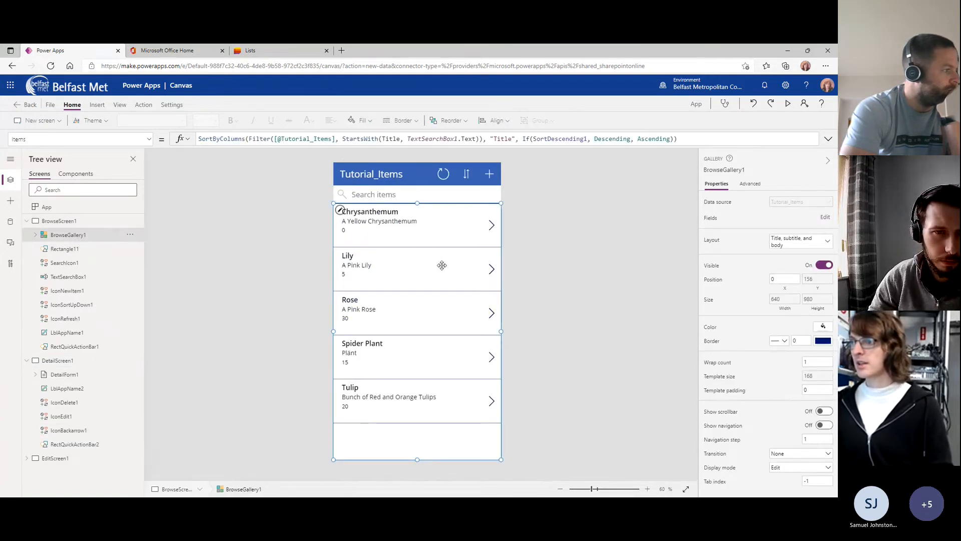
left_click(423, 233)
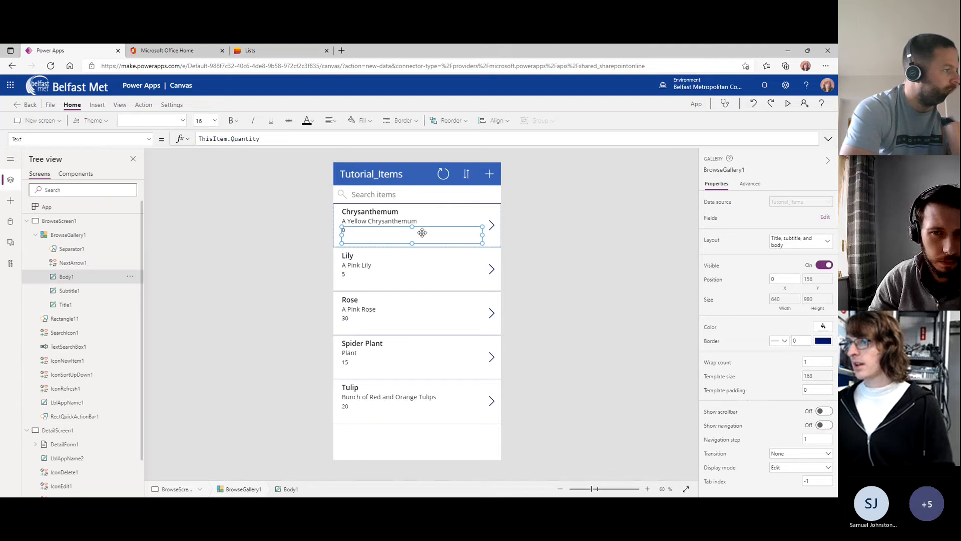
left_click(377, 221)
left_click(345, 212)
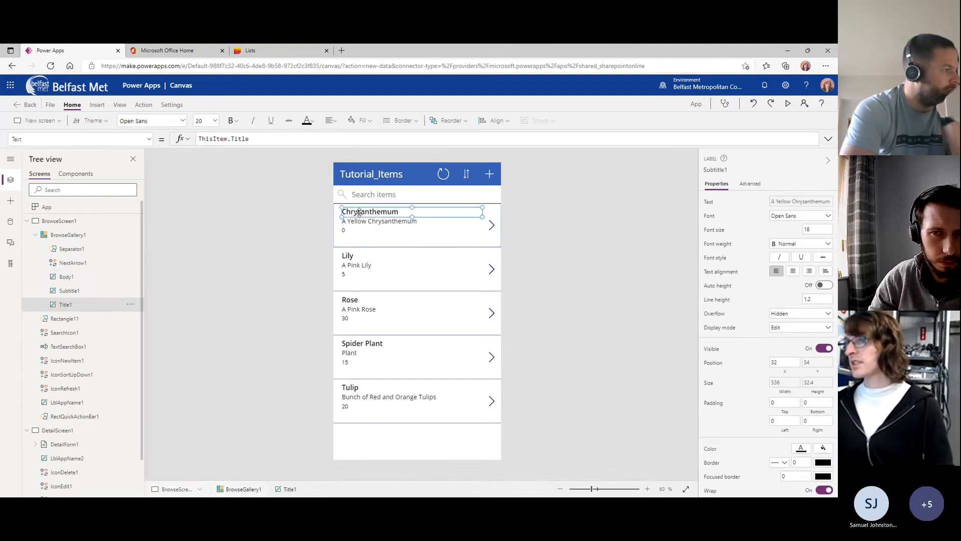
left_click(350, 222)
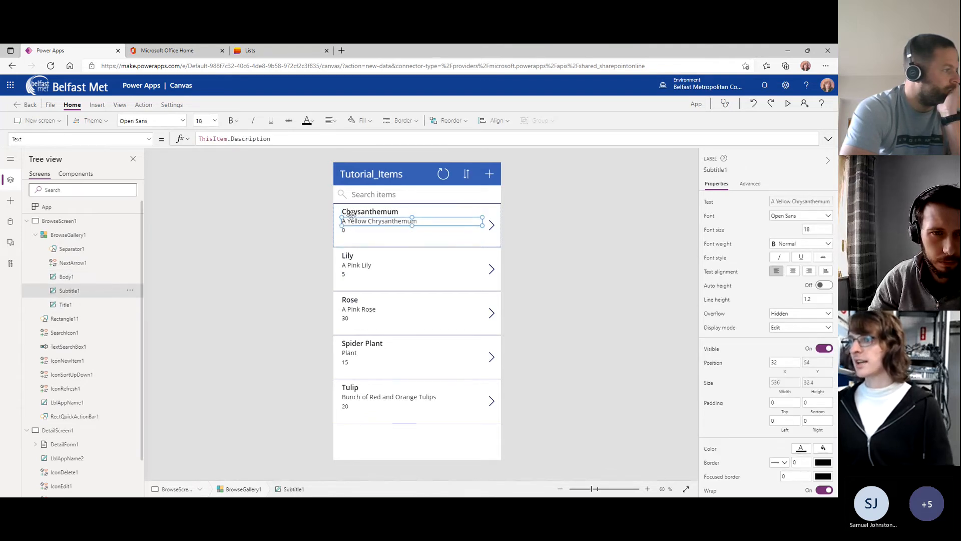
left_click(349, 213)
Check the columns of the Tutorial_Items list in Microsoft Lists, and return to Power Apps.
left_click(278, 48)
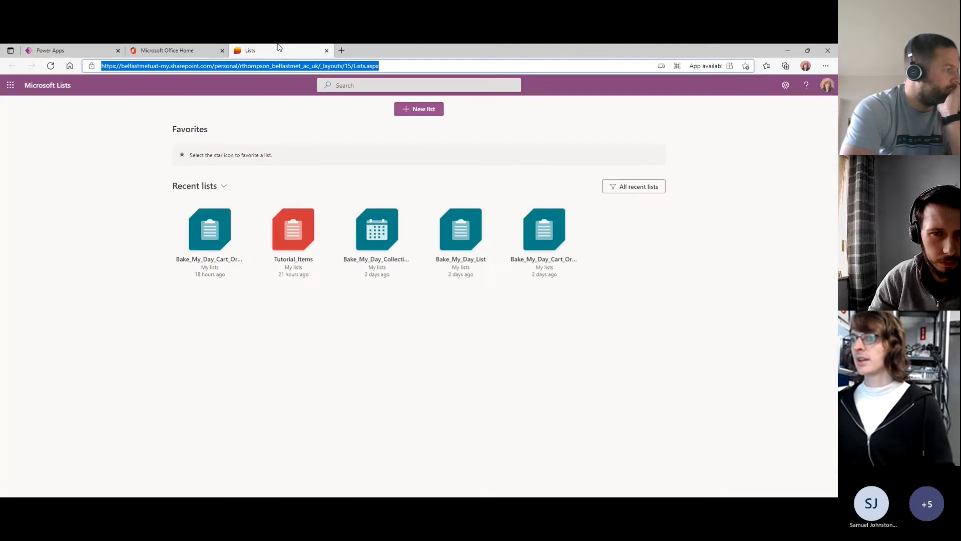
left_click(293, 250)
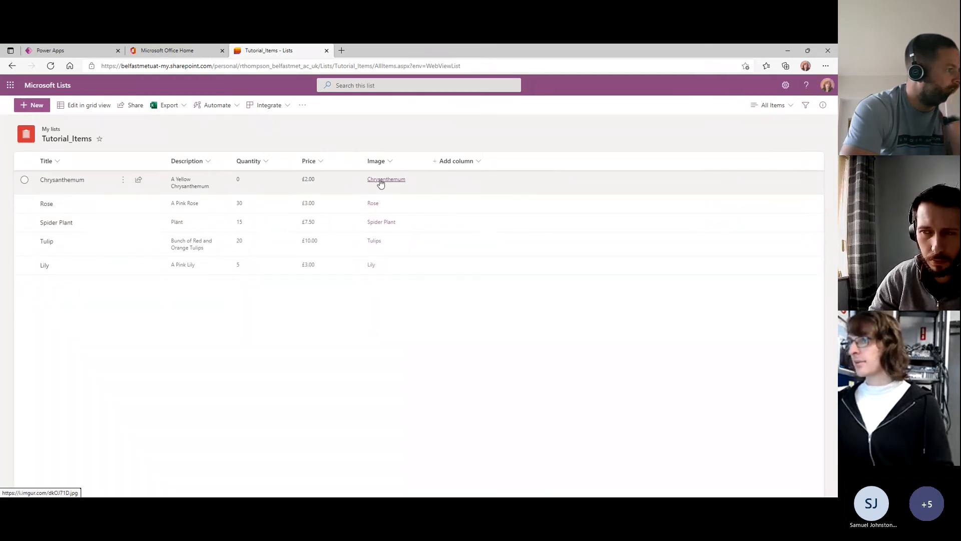
left_click(50, 50)
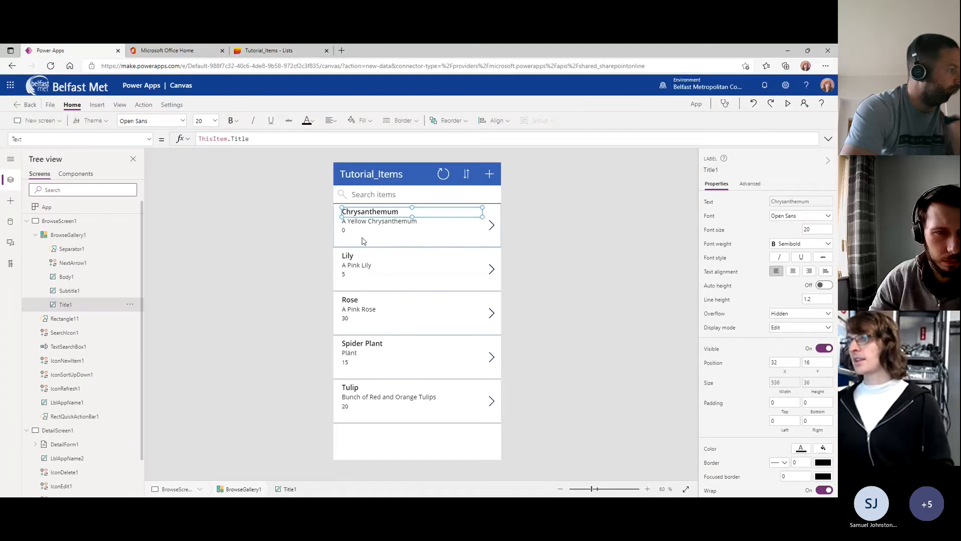
Set the text of the browse gallery's body label to ThisItem.Price.
left_click(352, 230)
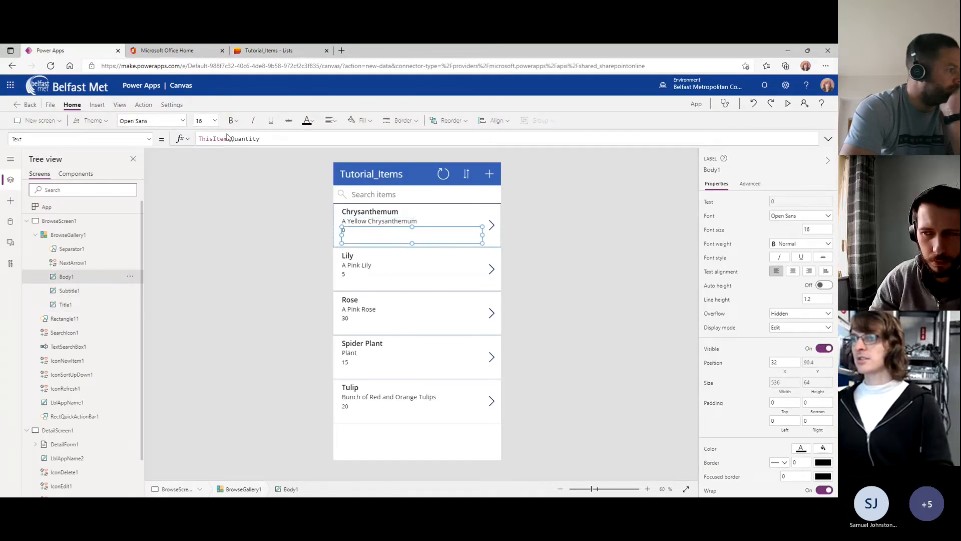
double_click(253, 139)
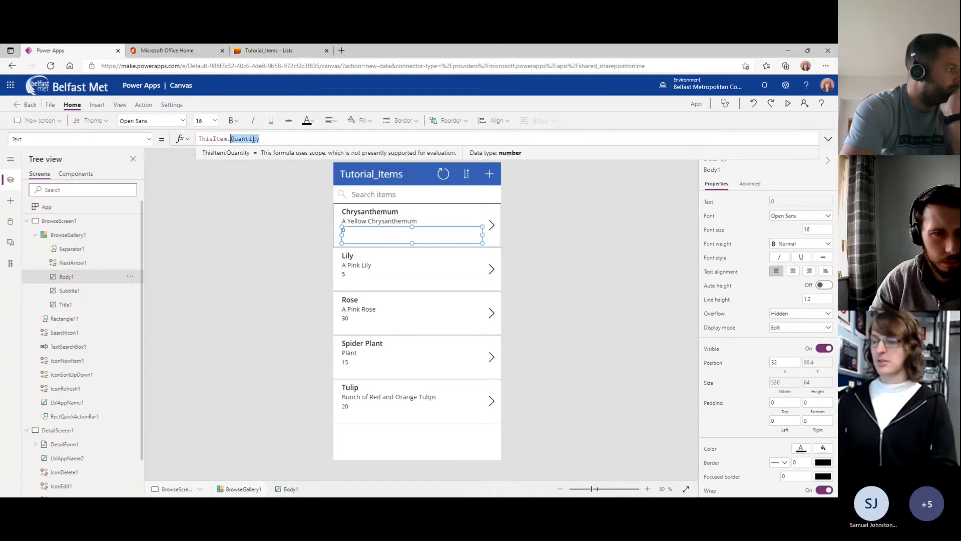
type("Price")
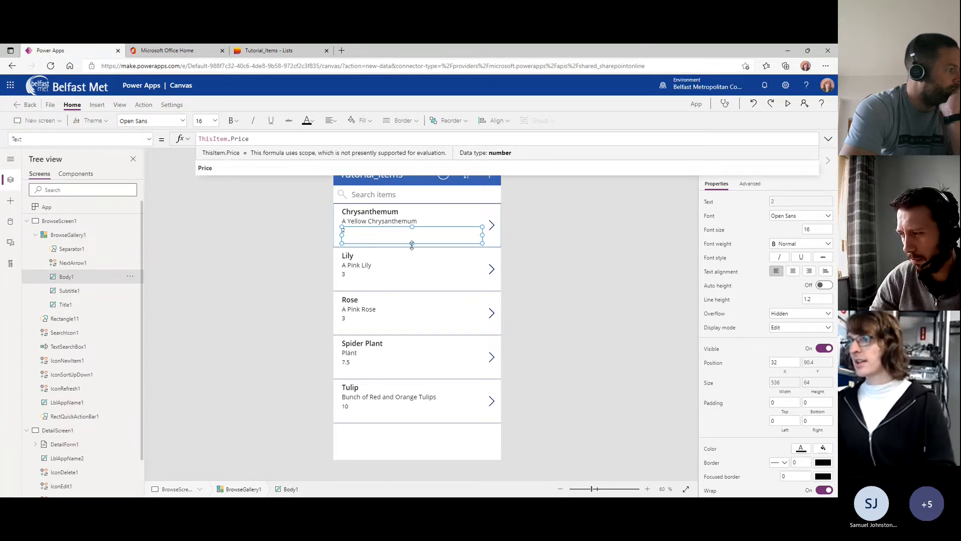
right_click(482, 257)
Inspect the gallery's description and title labels, the gallery's own properties, and the form on the detail screen.
left_click(471, 221)
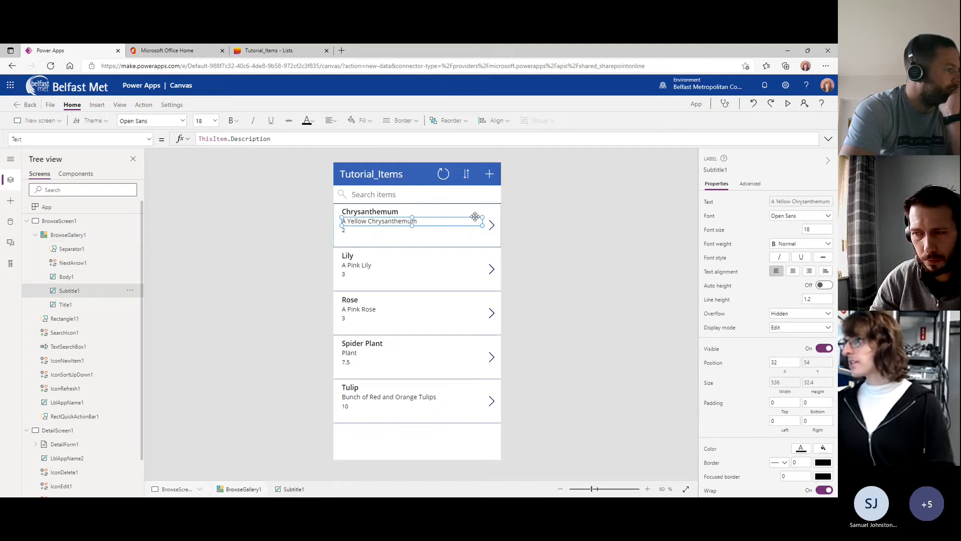
left_click(471, 212)
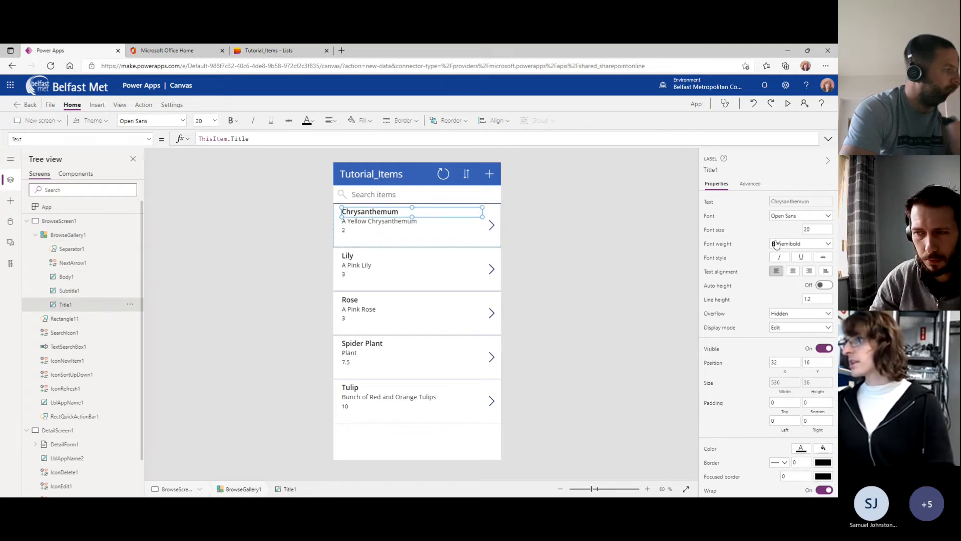
left_click(495, 210)
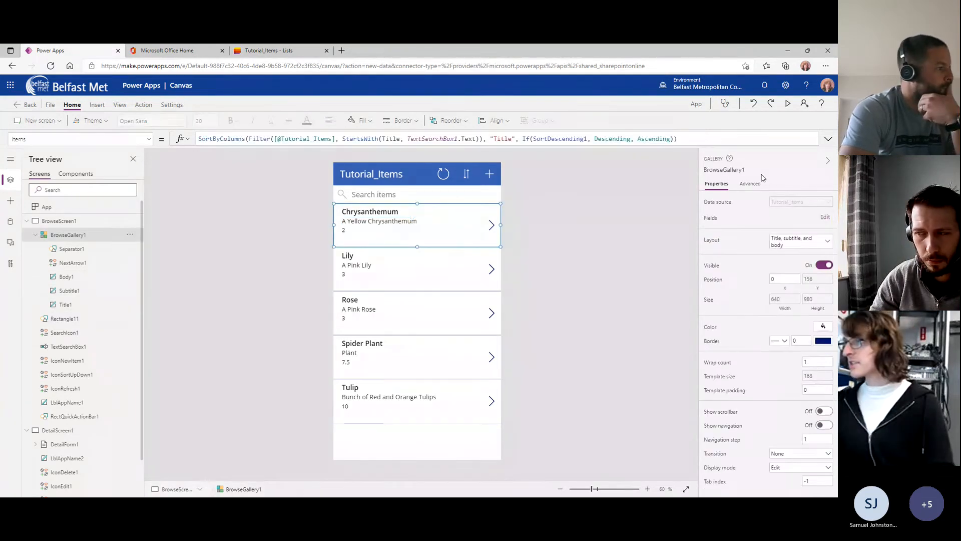
left_click(754, 185)
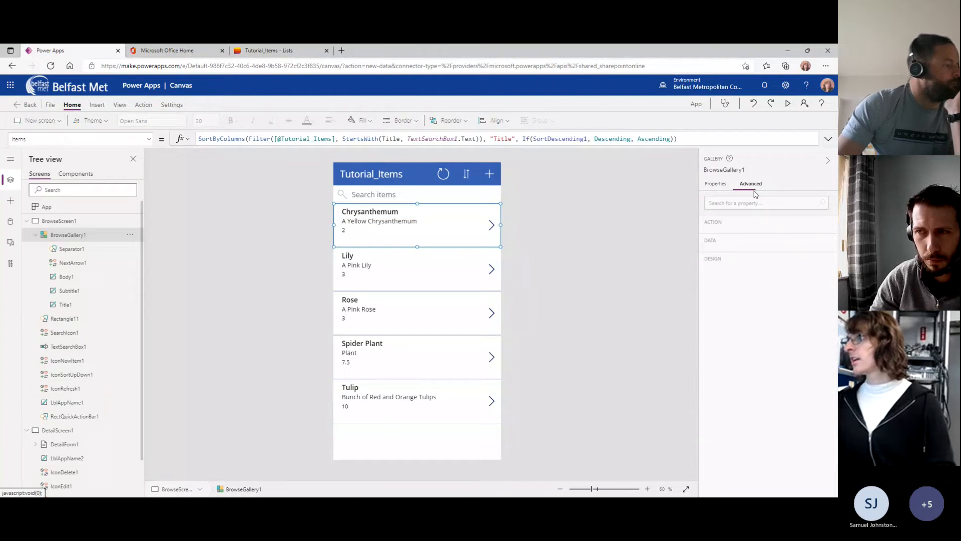
left_click(716, 184)
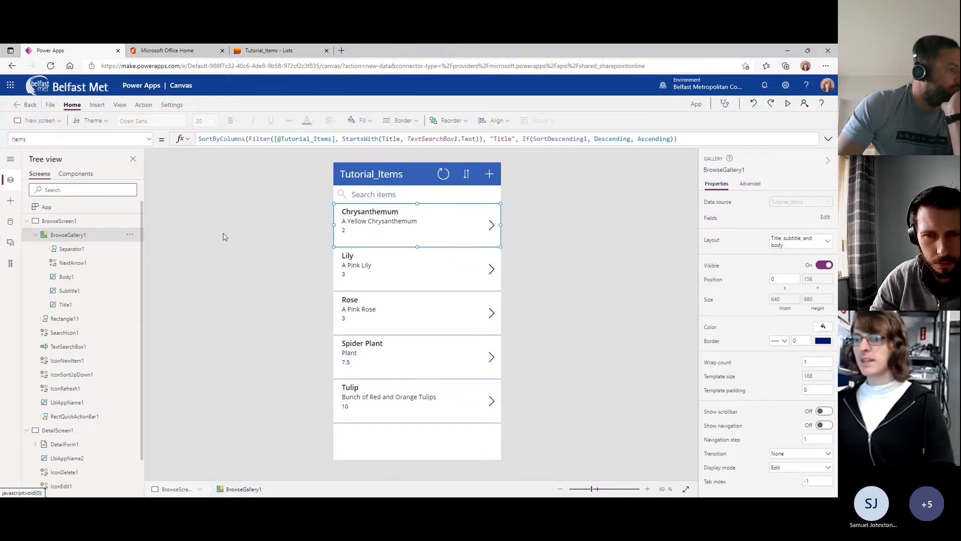
left_click(79, 445)
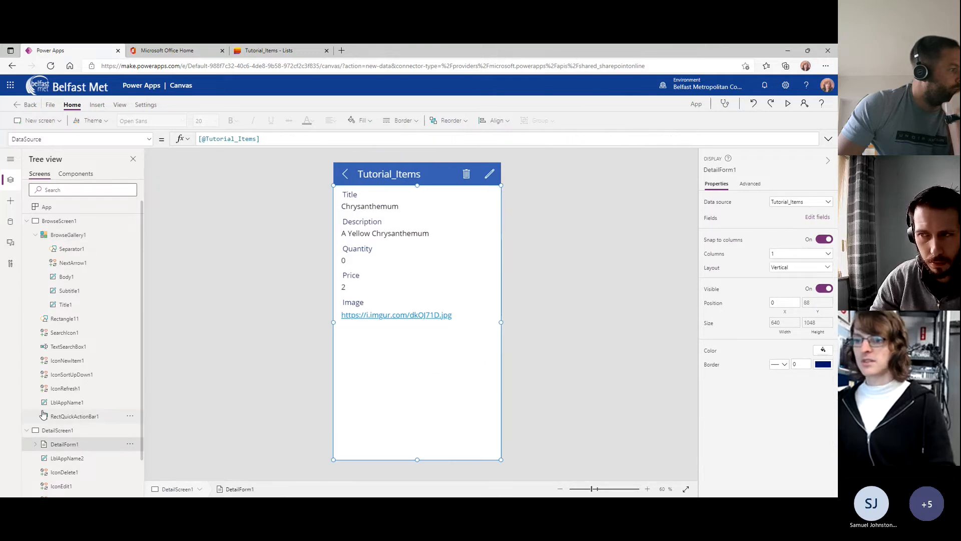
Unlock the Title card on EditScreen1 for property changes and select its text input.
scroll(50, 426, "down", 1)
left_click(95, 485)
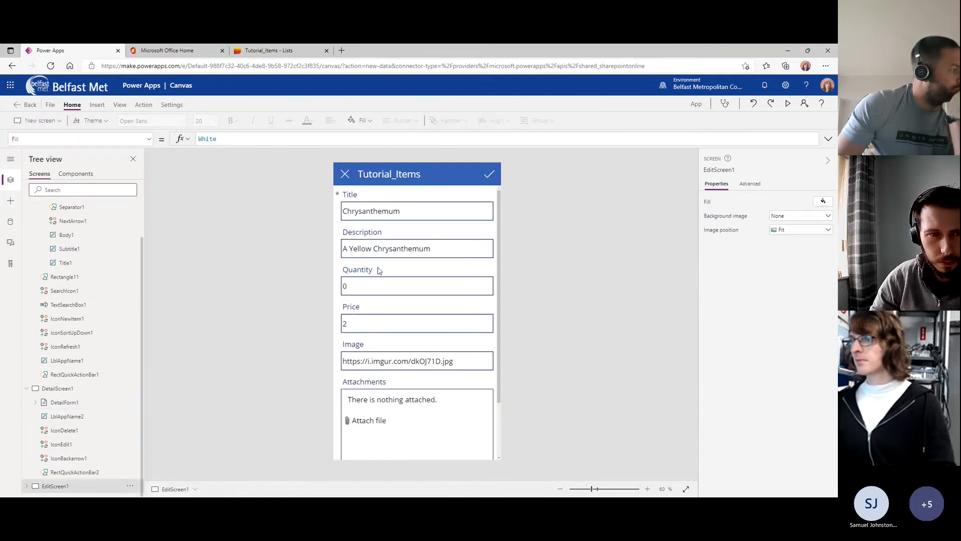
left_click(445, 204)
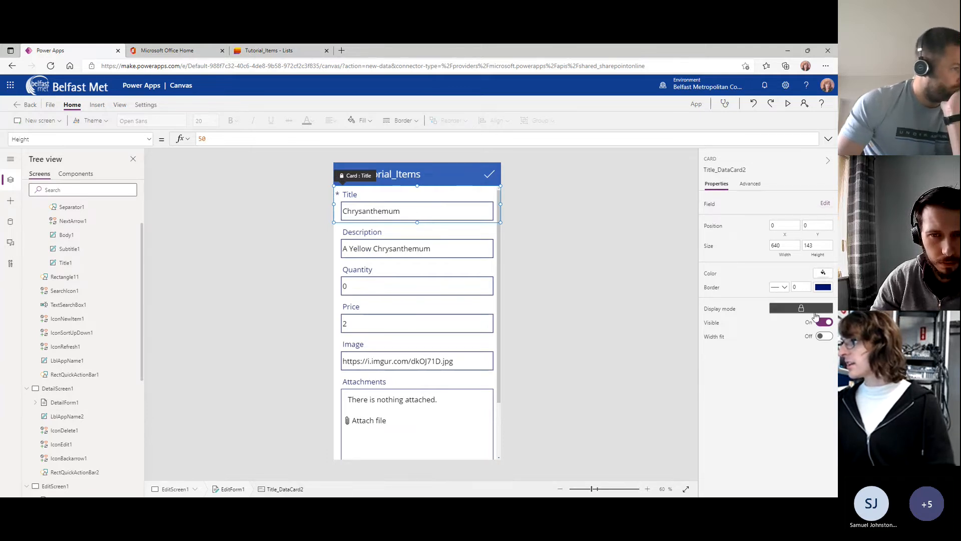
left_click(751, 184)
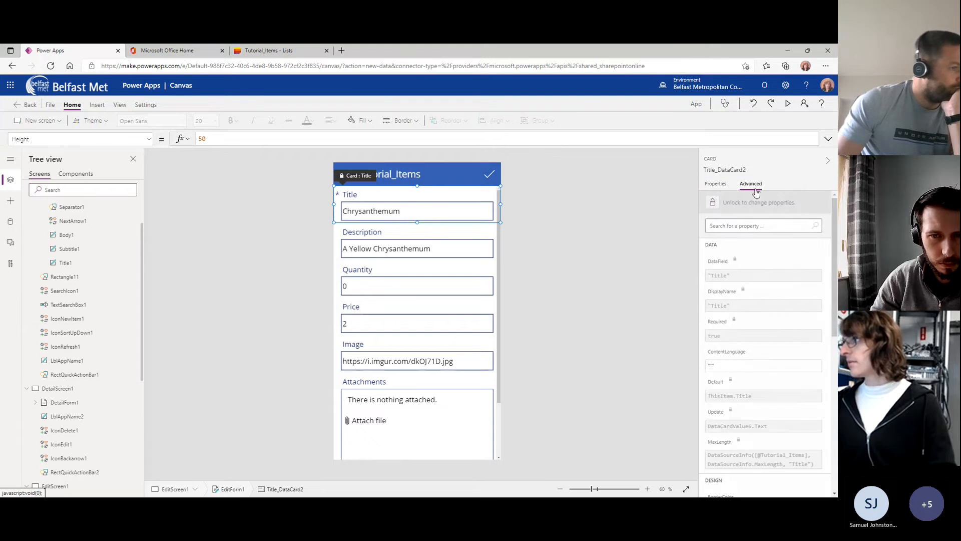
left_click(745, 205)
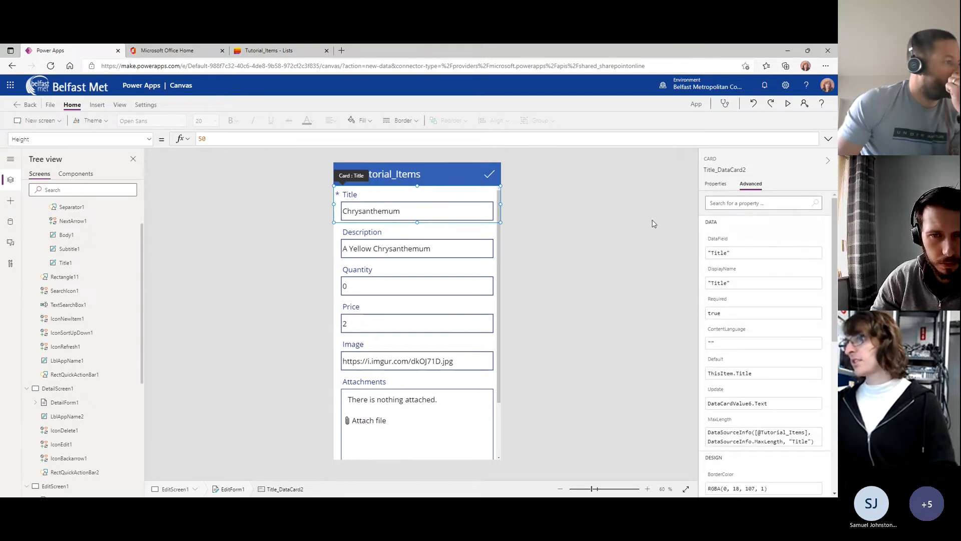
left_click(425, 206)
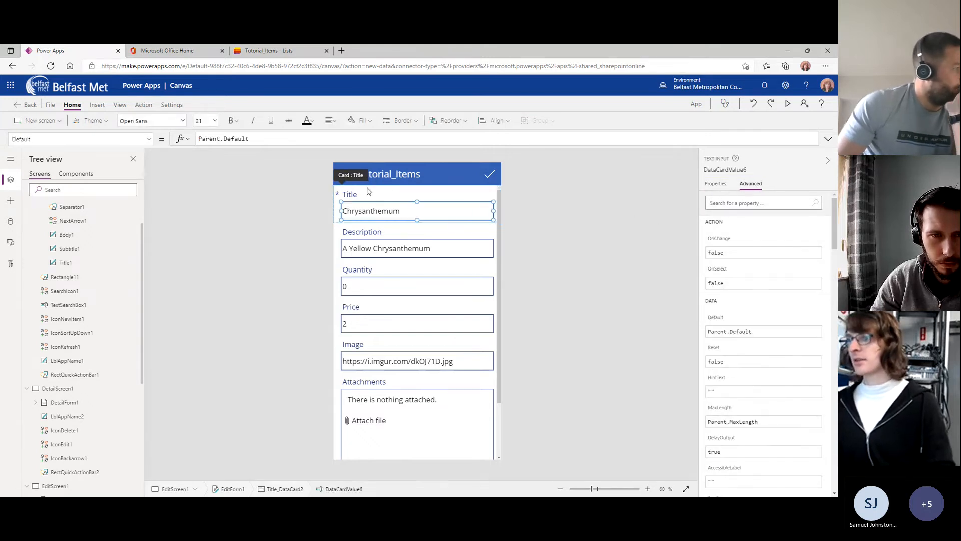
Preview the app from the edit screen and cancel the edit form to reach the item list.
key("F5")
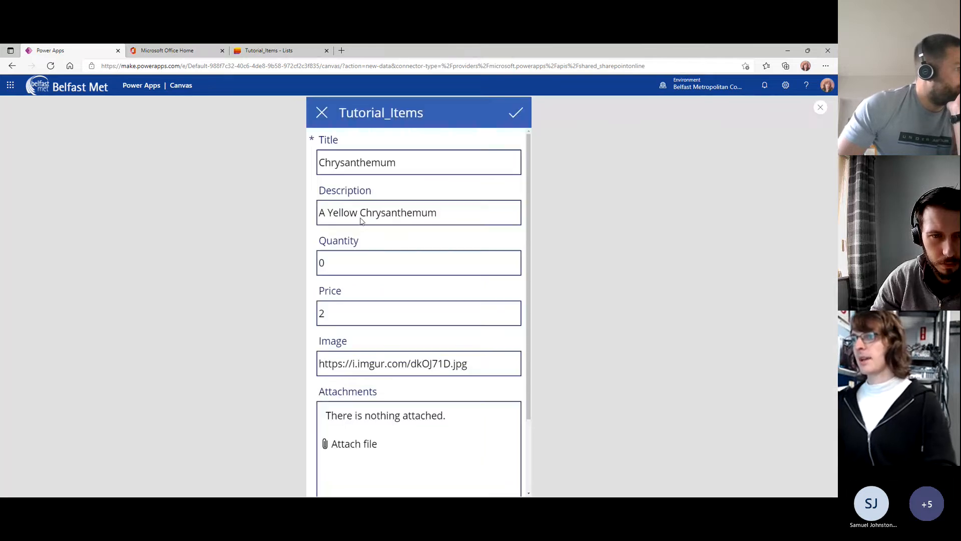
left_click(323, 114)
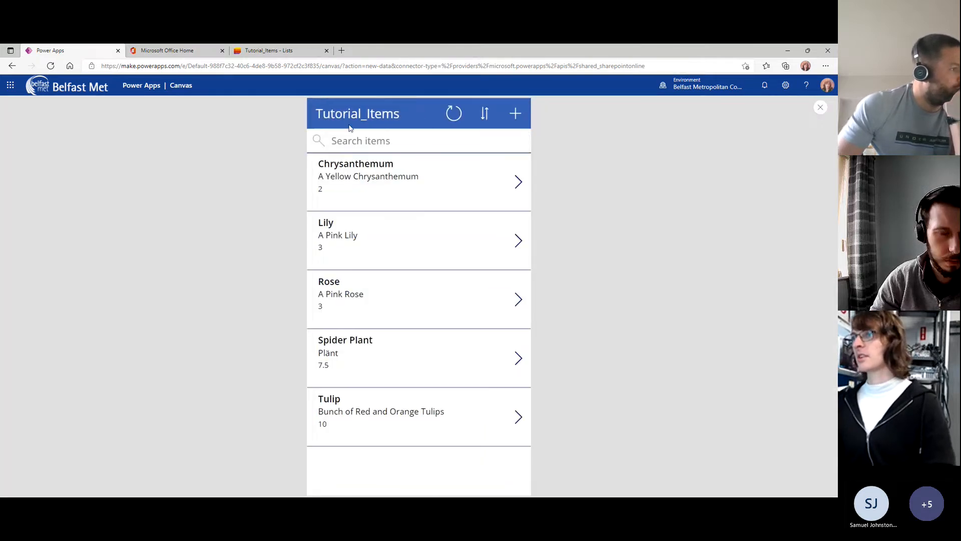
left_click(341, 196)
left_click(328, 120)
Test viewing the Chrysanthemum item's details, opening and cancelling its edit form, and returning to the item list.
left_click(510, 180)
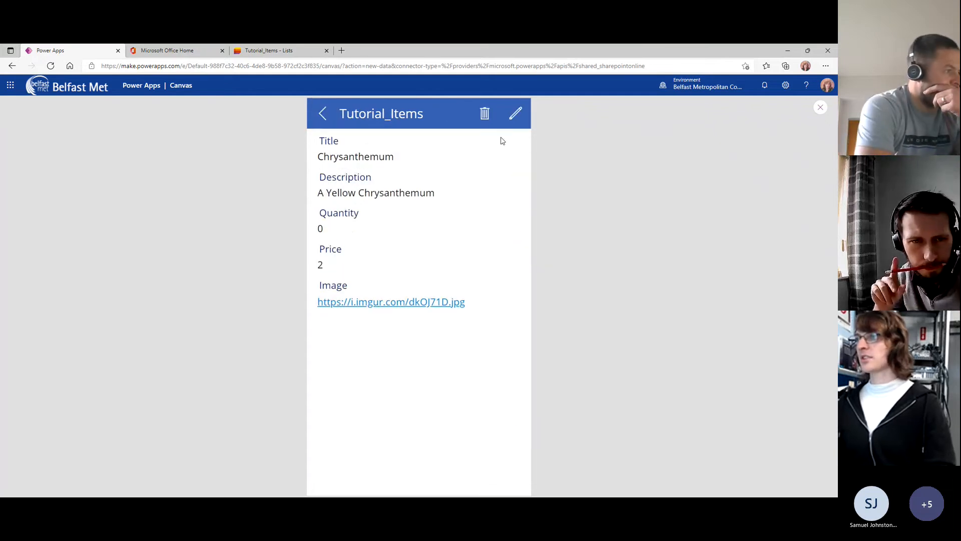
right_click(507, 123)
left_click(457, 158)
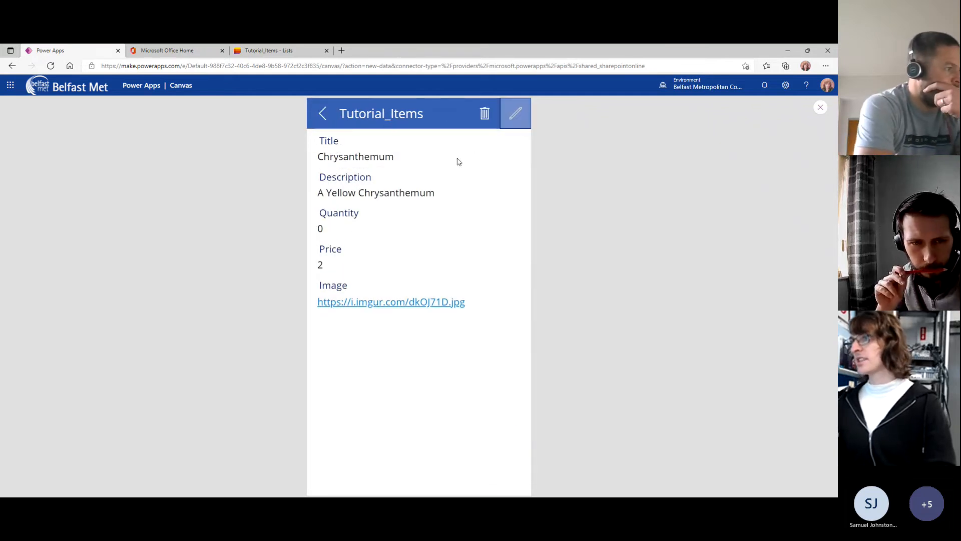
left_click(516, 115)
left_click(317, 115)
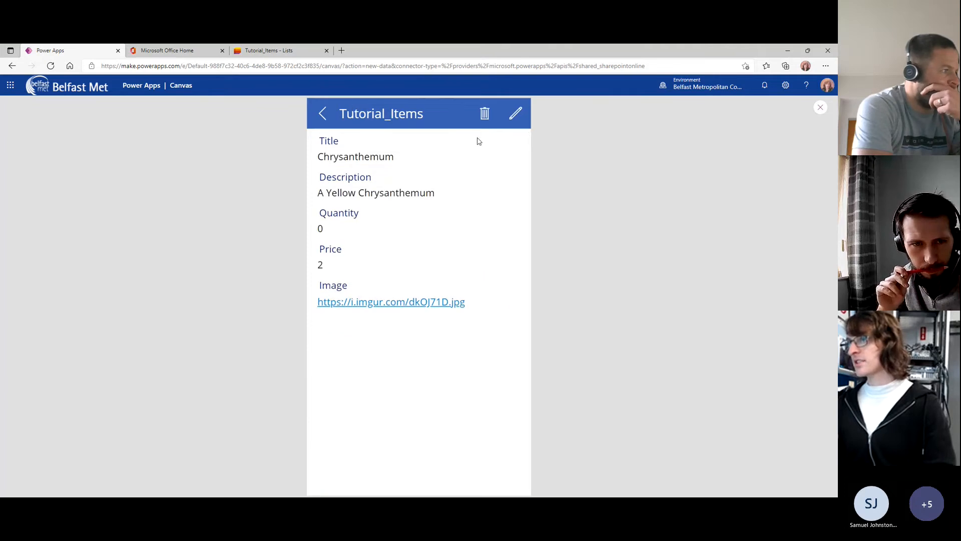
left_click(323, 114)
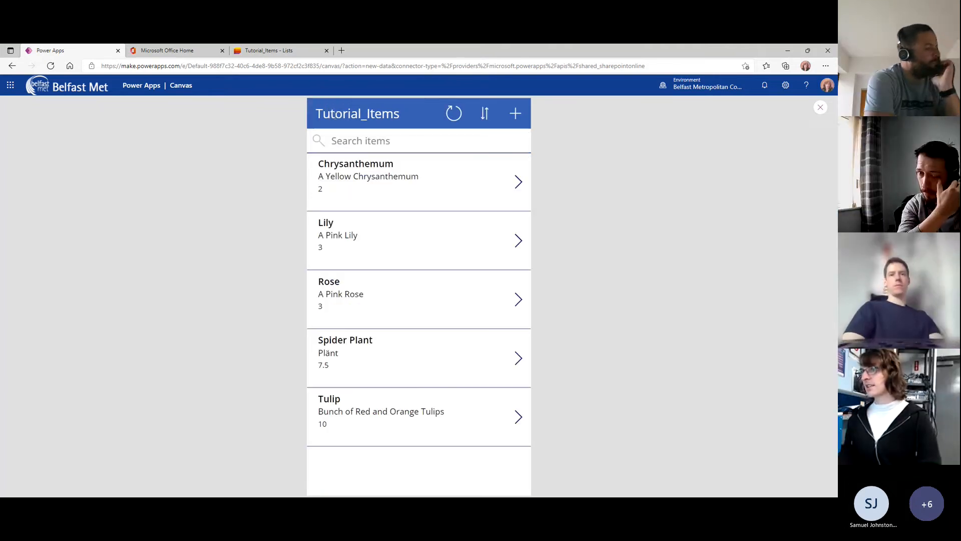
Test opening and cancelling the new-item form from the item list, and exit the preview.
left_click(529, 123)
left_click(409, 165)
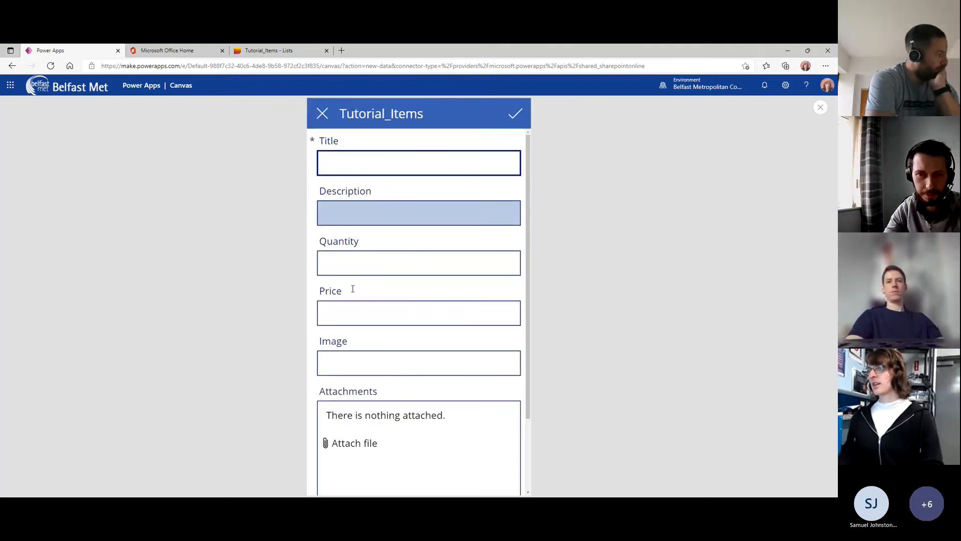
scroll(391, 206, "down", 3)
left_click(322, 113)
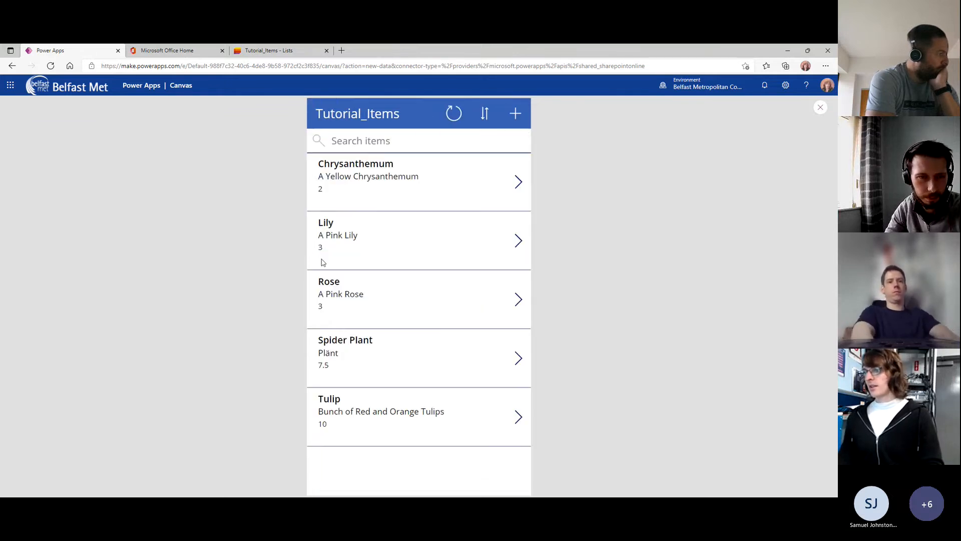
right_click(811, 127)
left_click(819, 109)
left_click(820, 107)
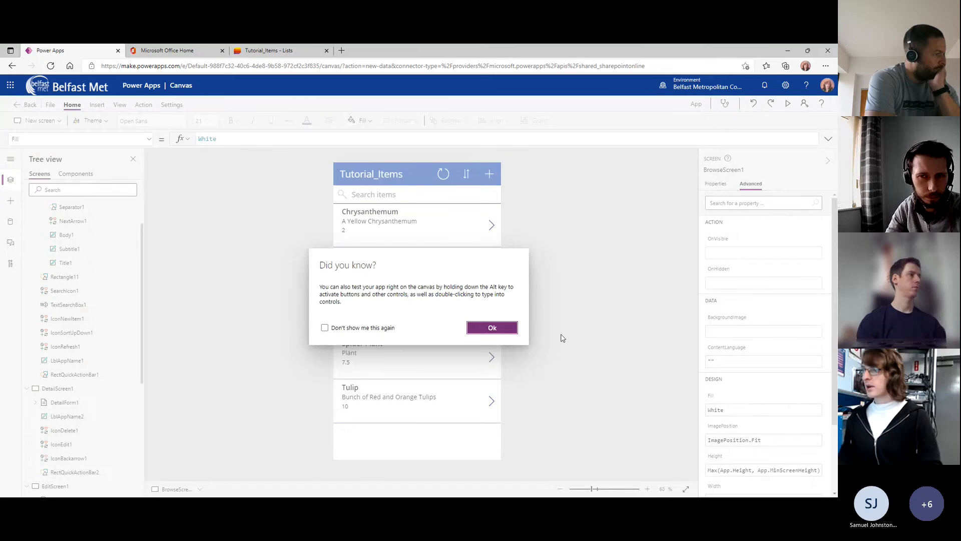
left_click(492, 328)
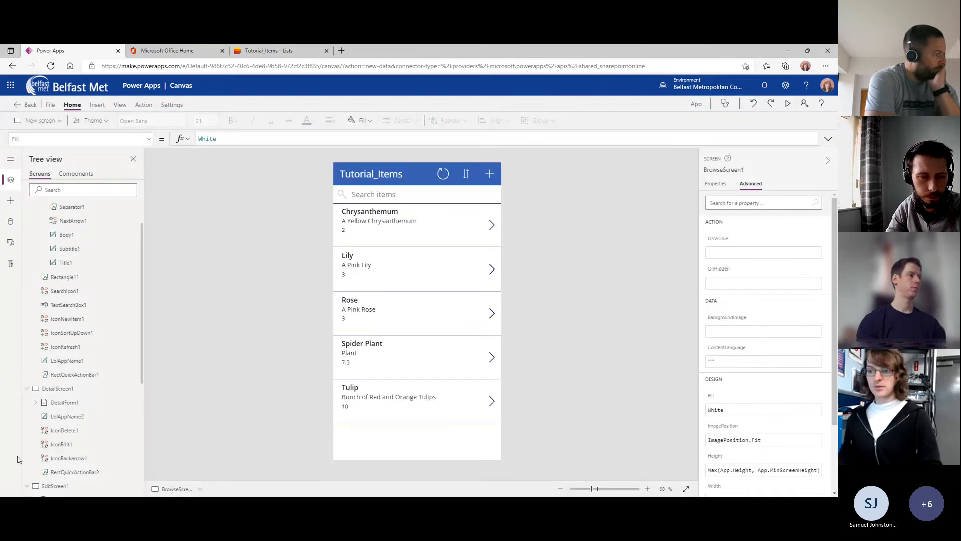
Unlock the Attachments card in EditForm1 on EditScreen1 and delete it from the form.
scroll(64, 399, "down", 4)
left_click(63, 374)
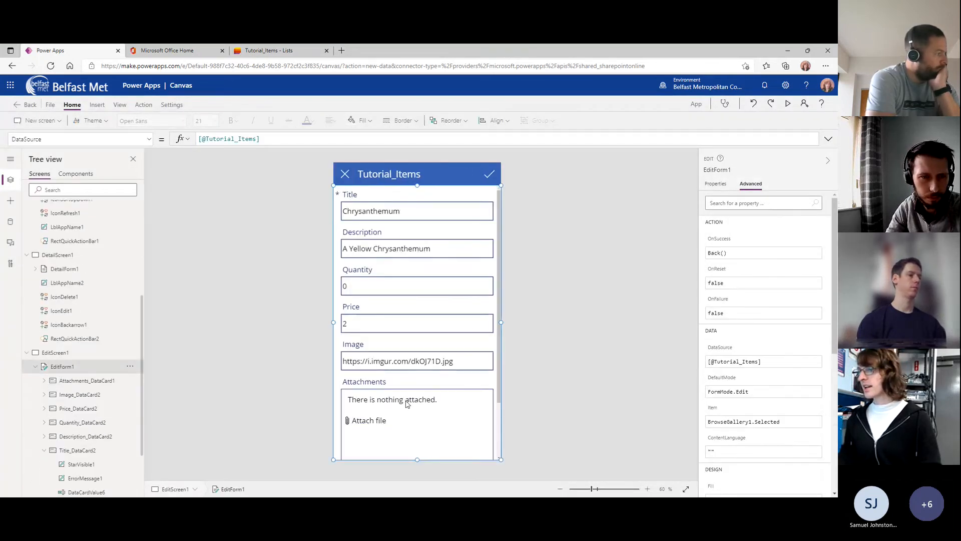
left_click(407, 404)
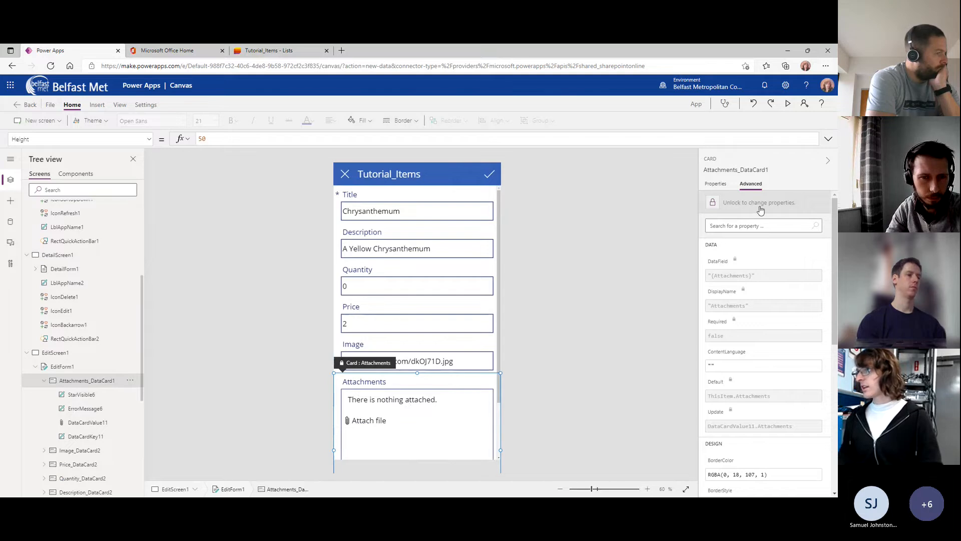
left_click(759, 205)
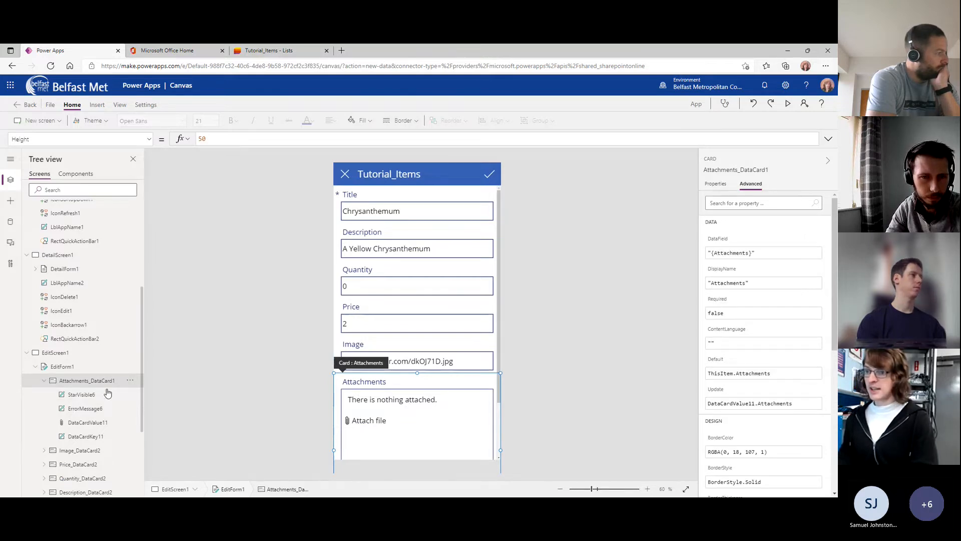
left_click(130, 381)
left_click(132, 395)
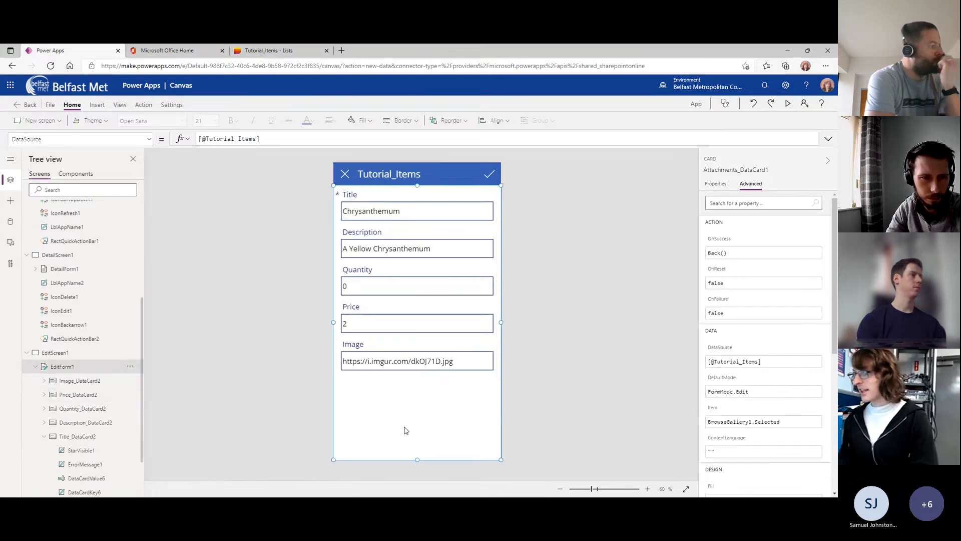
left_click(416, 364)
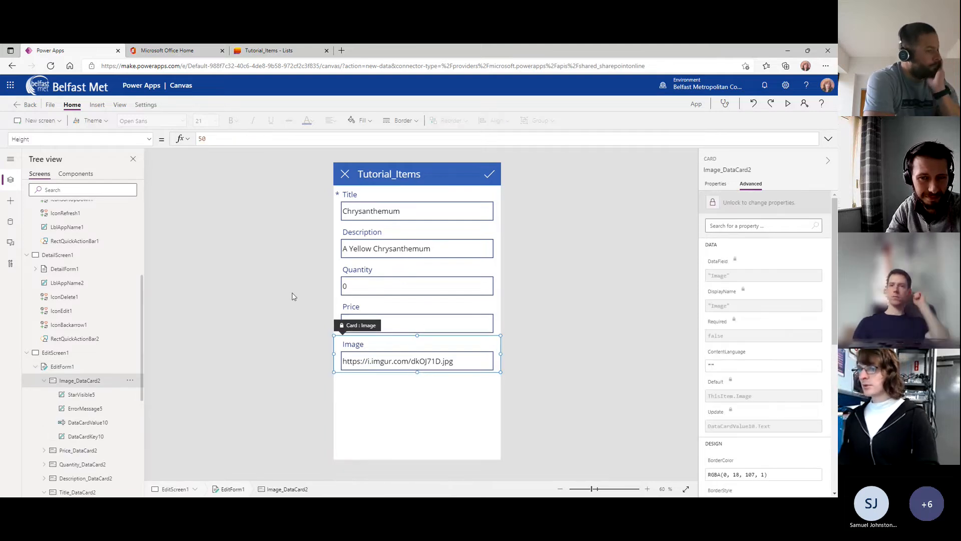
left_click(273, 286)
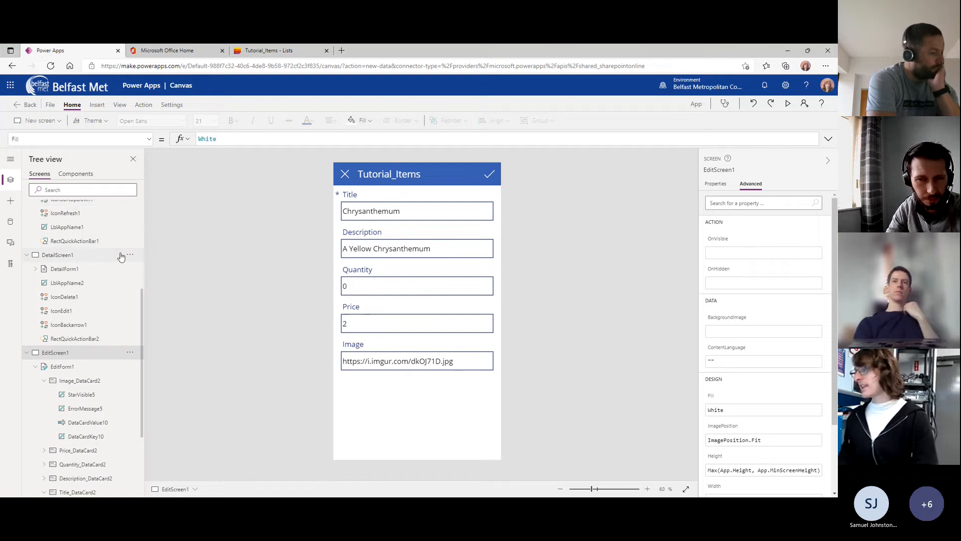
Preview the browse gallery screen and test searching the items for "Chrys".
scroll(102, 198, "up", 4)
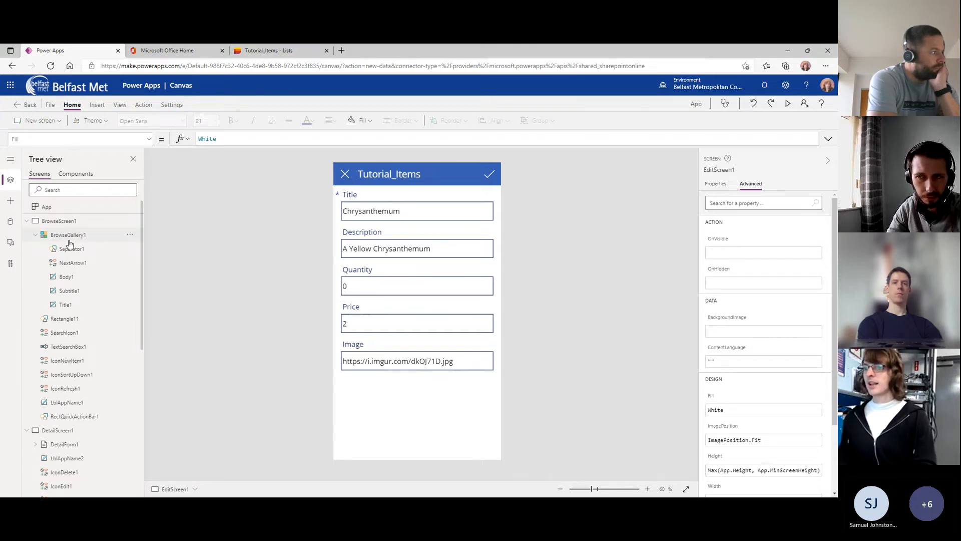
left_click(69, 239)
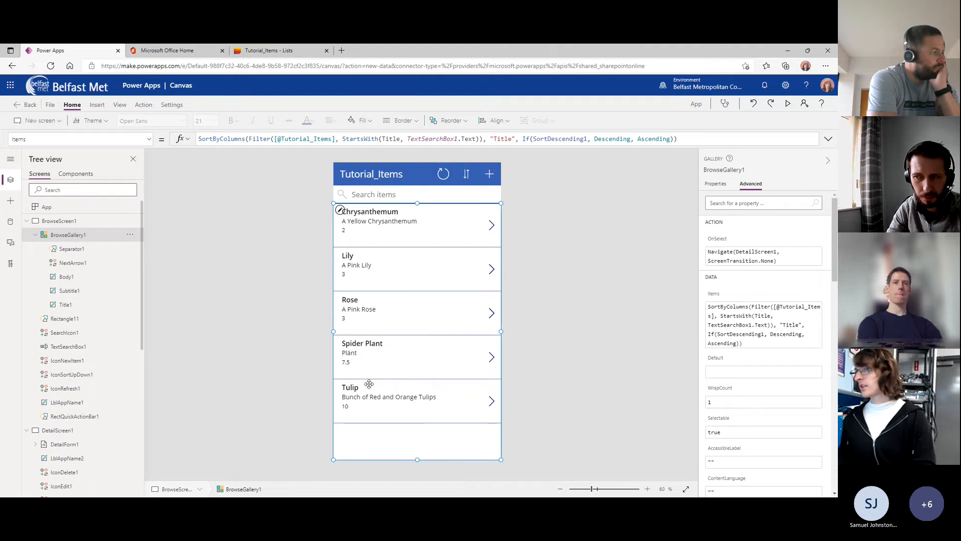
key("F5")
left_click(382, 139)
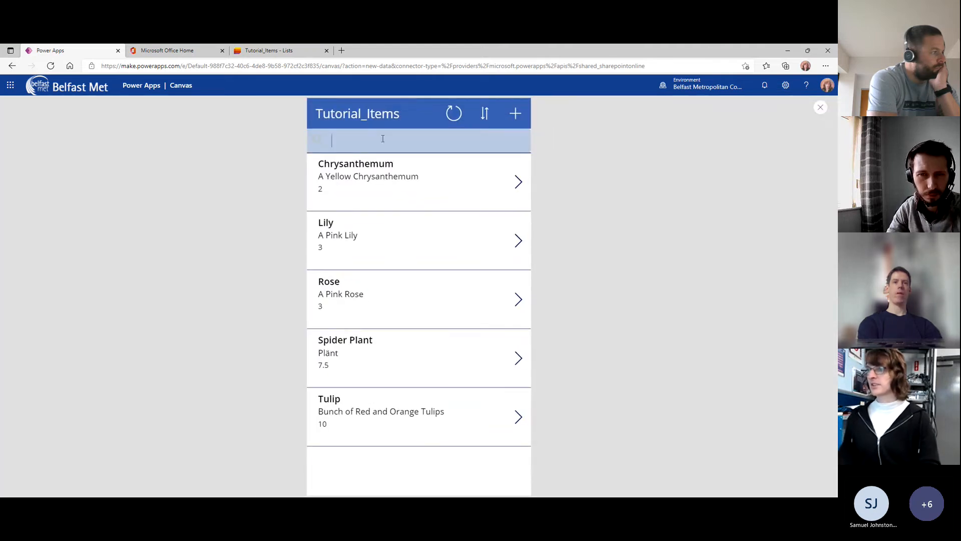
type("t")
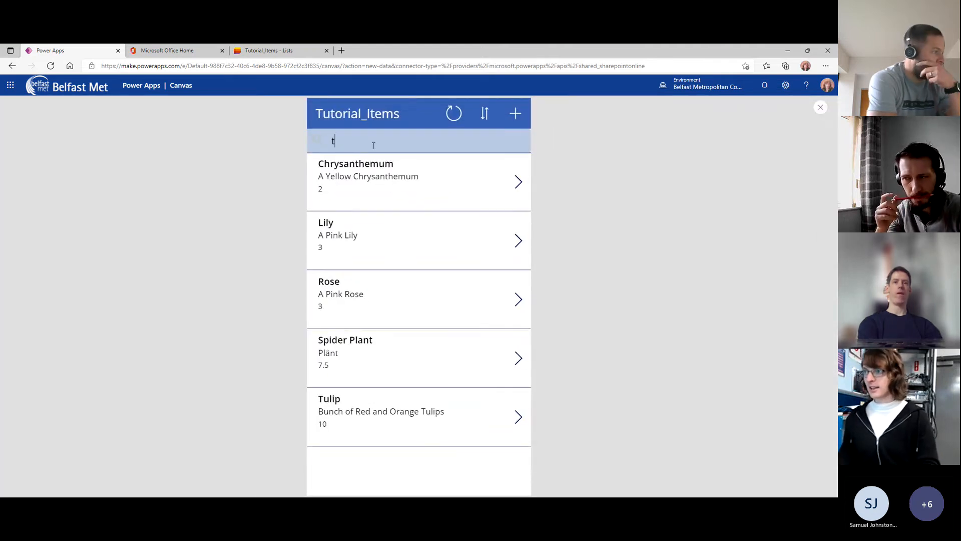
key("BackSpace")
type("Chrys")
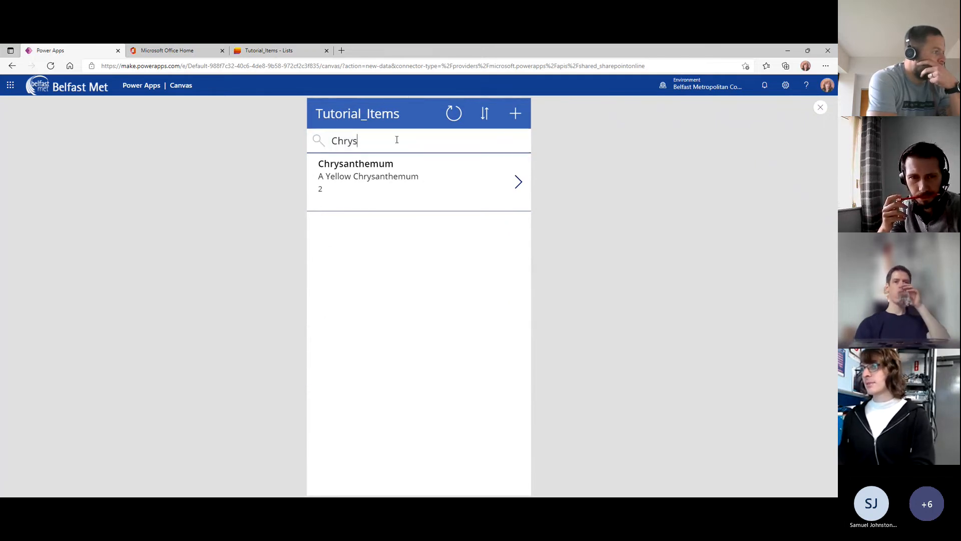
Test searching the items for "Yello" instead, and clear the search text.
key("BackSpace")
key("BackSpace")
key("BackSpace")
key("BackSpace")
key("BackSpace")
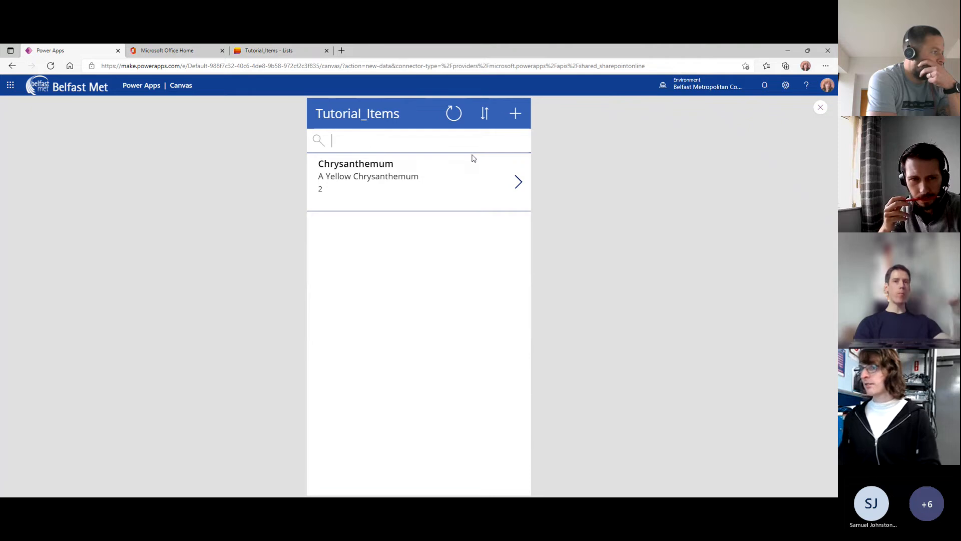
type("Yello")
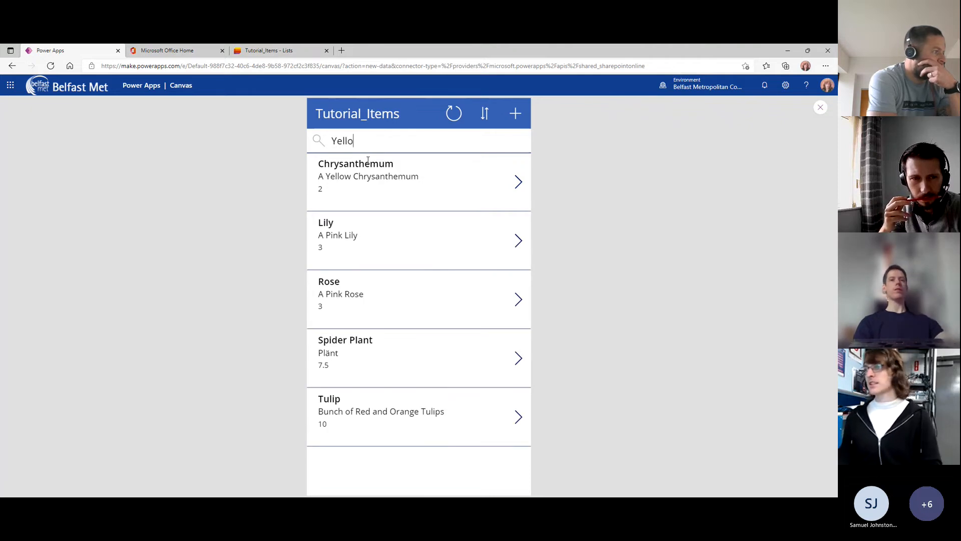
key("ctrl+a")
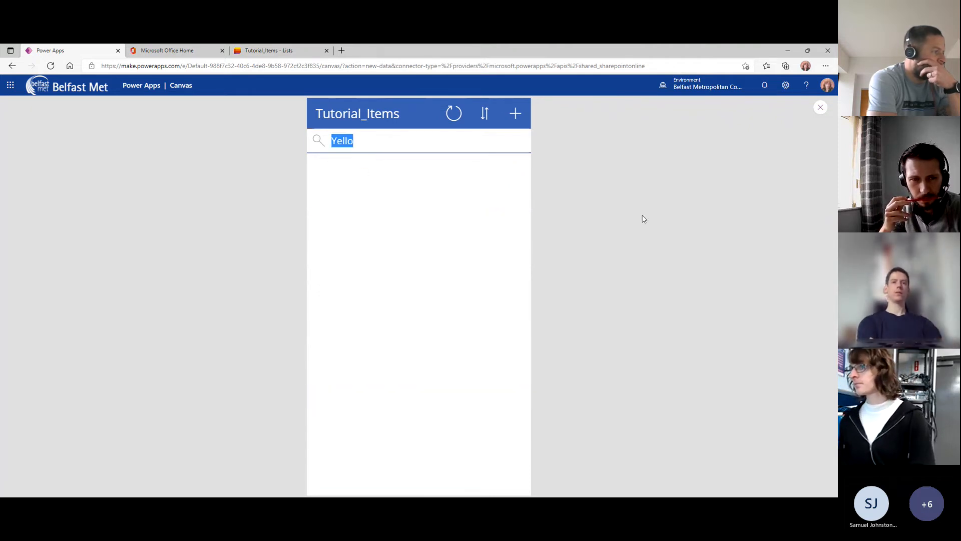
key("BackSpace")
Test the item list's sort order toggle and exit the preview.
left_click(477, 119)
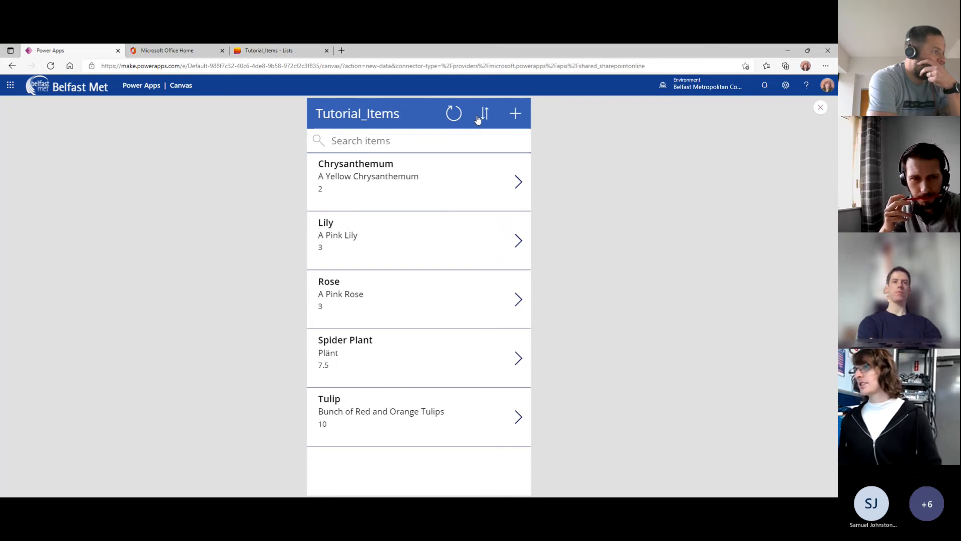
left_click(479, 118)
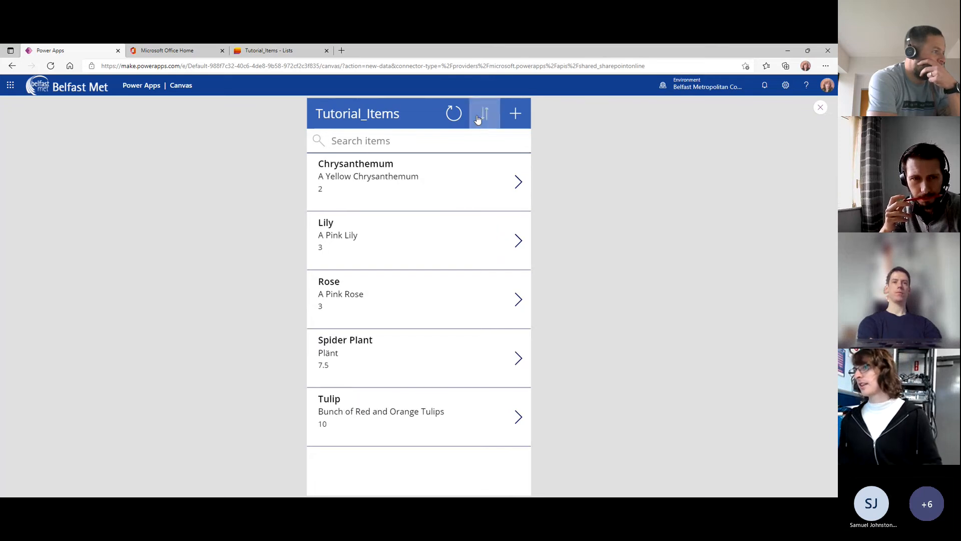
left_click(821, 108)
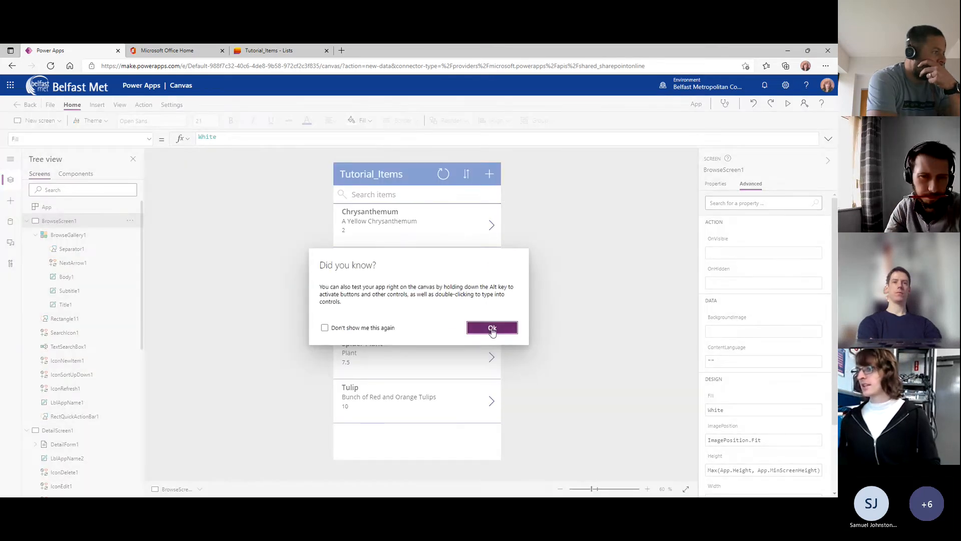
left_click(492, 328)
Inspect the new-item icon's OnSelect formula, test it in the preview, and return to the editor.
left_click(490, 174)
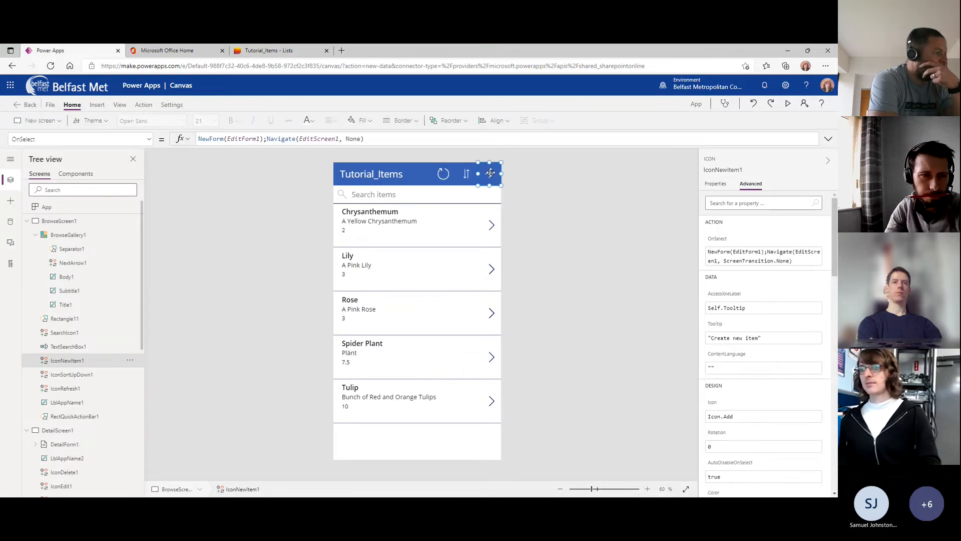
key("F5")
left_click(516, 113)
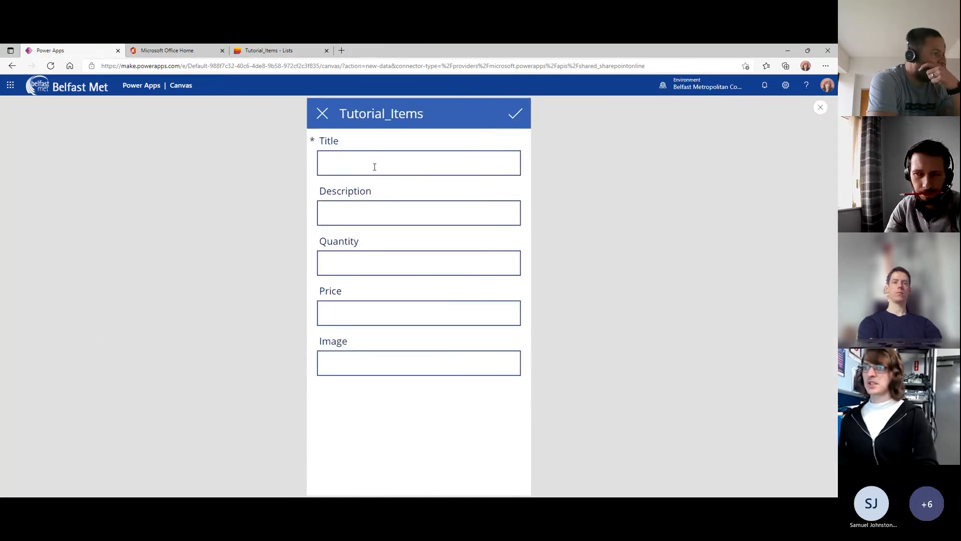
key("Escape")
left_click(491, 326)
Replace the OnSelect formula of the gallery's NextArrow1 icon with Set(varItem = ThisItem).
left_click(68, 238)
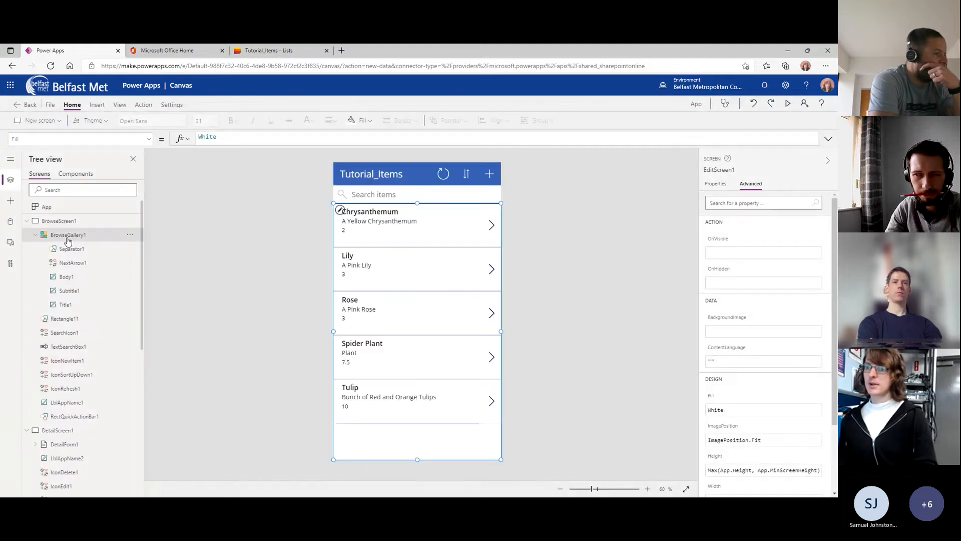
left_click(492, 227)
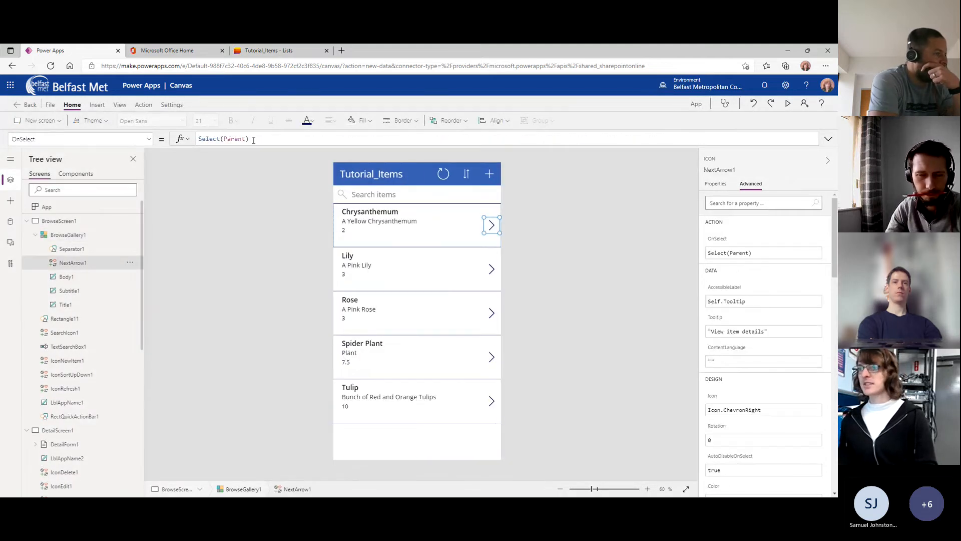
left_click_drag(202, 138, 200, 138)
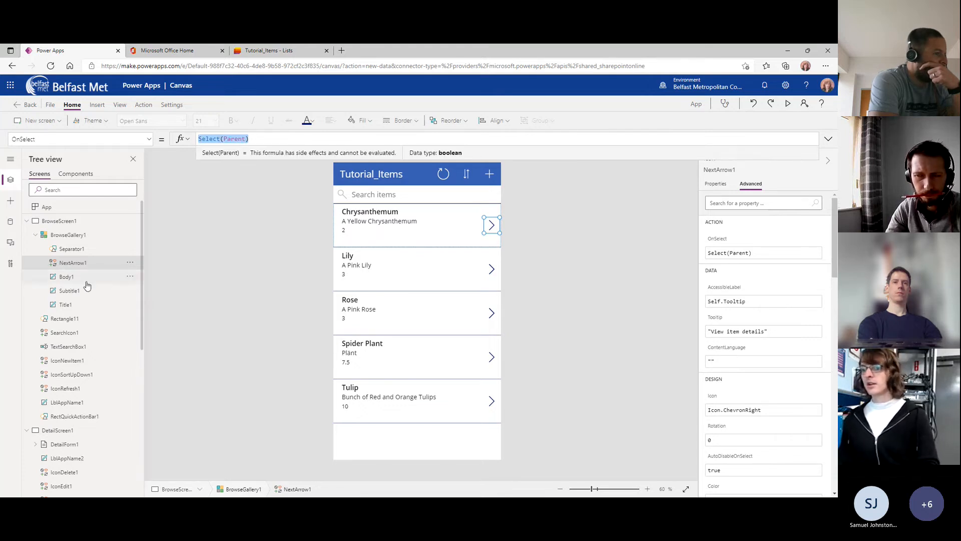
scroll(87, 284, "down", 2)
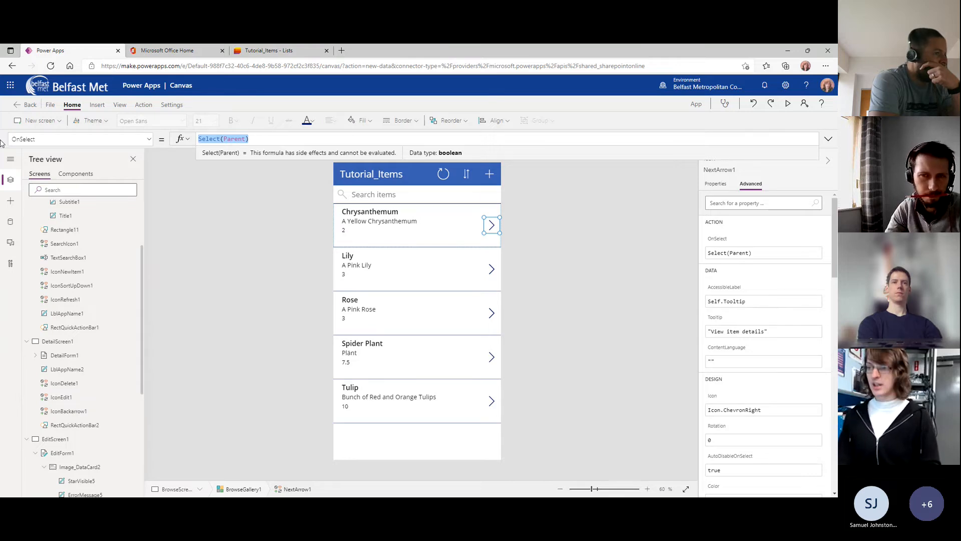
type("Set")
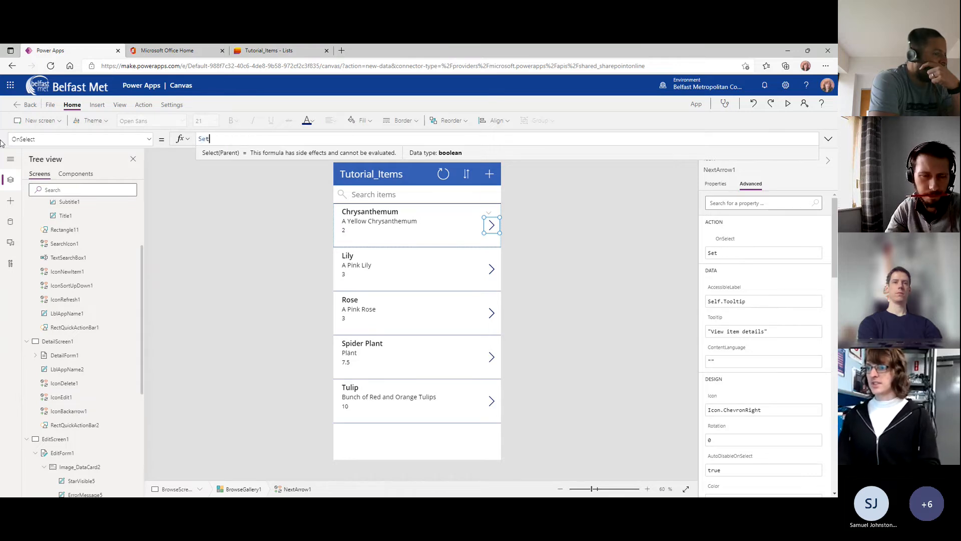
type("(varItem")
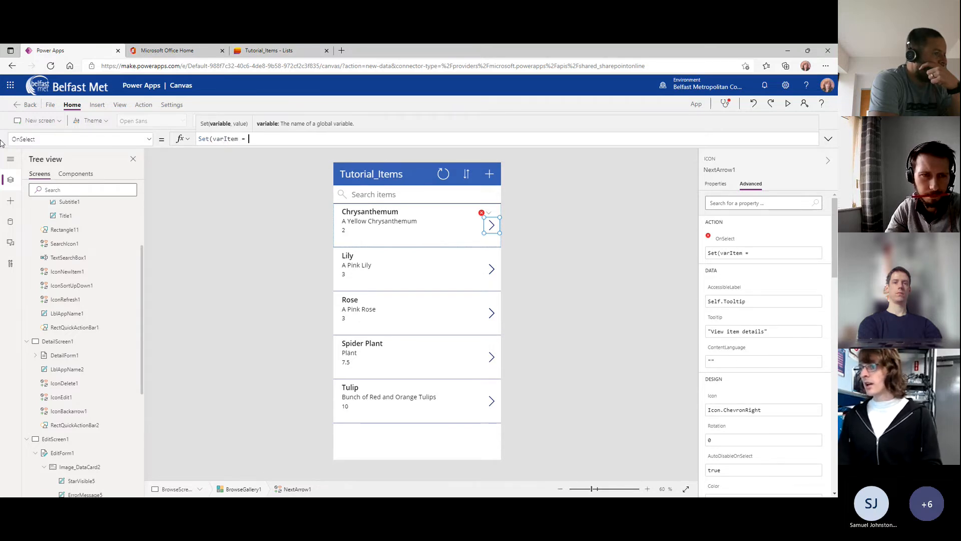
type(" = ThisItem)")
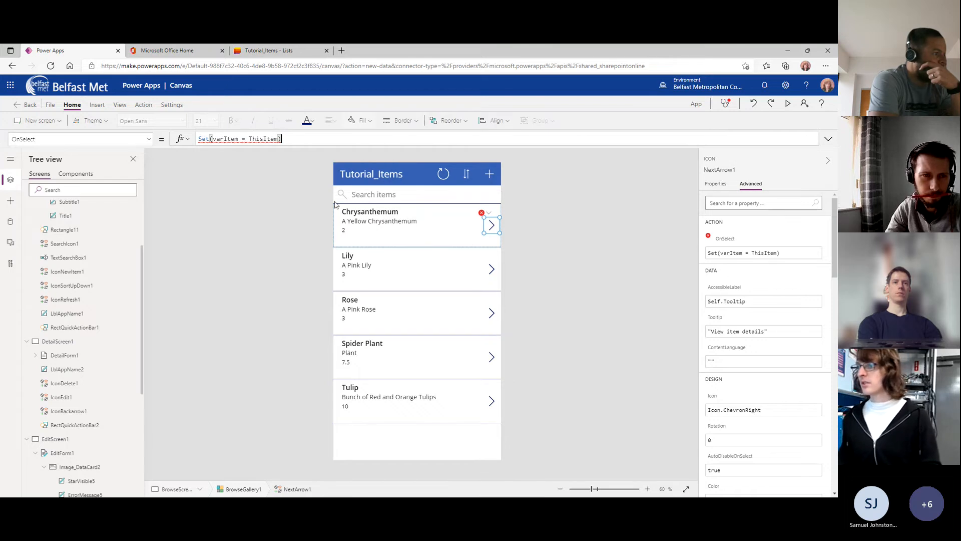
Correct the arrow's OnSelect formula to Set(varItem, ThisItem), with a comma in place of the equals sign.
double_click(266, 138)
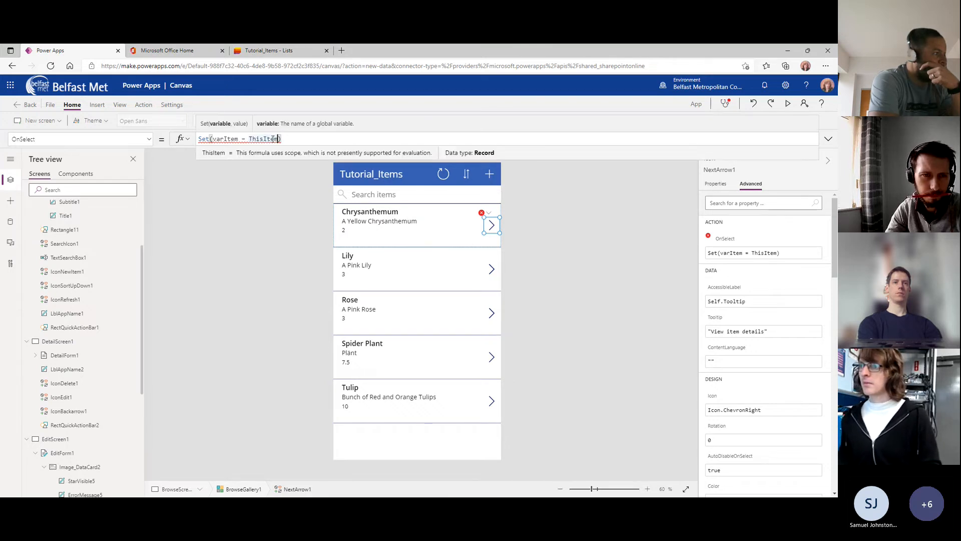
scroll(101, 313, "up", 3)
left_click(240, 139)
key("BackSpace")
key("BackSpace")
type(",")
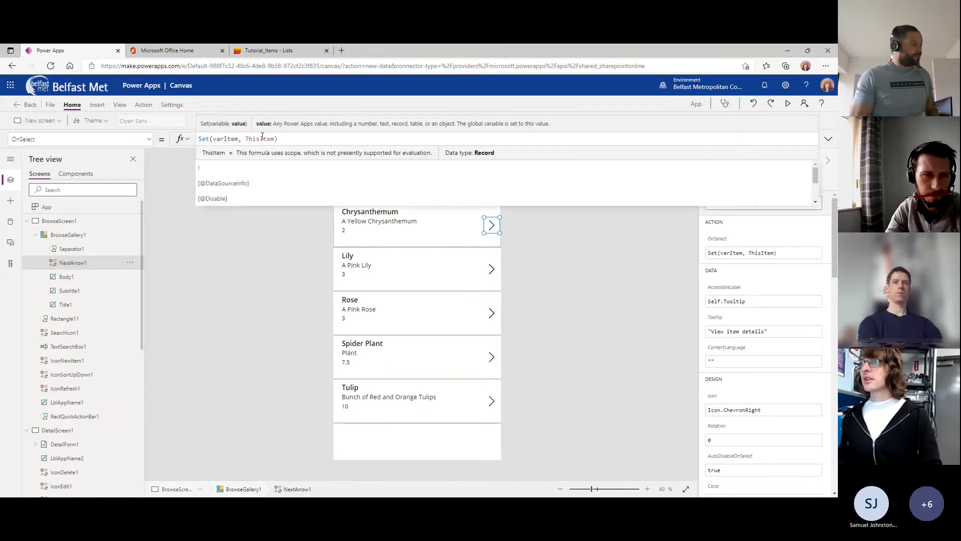
Append Navigate(EditScreen1) on a new line of the arrow's OnSelect formula, separating the two statements with a semicolon.
left_click(273, 139)
key("shift+Return")
type("Navigate(E")
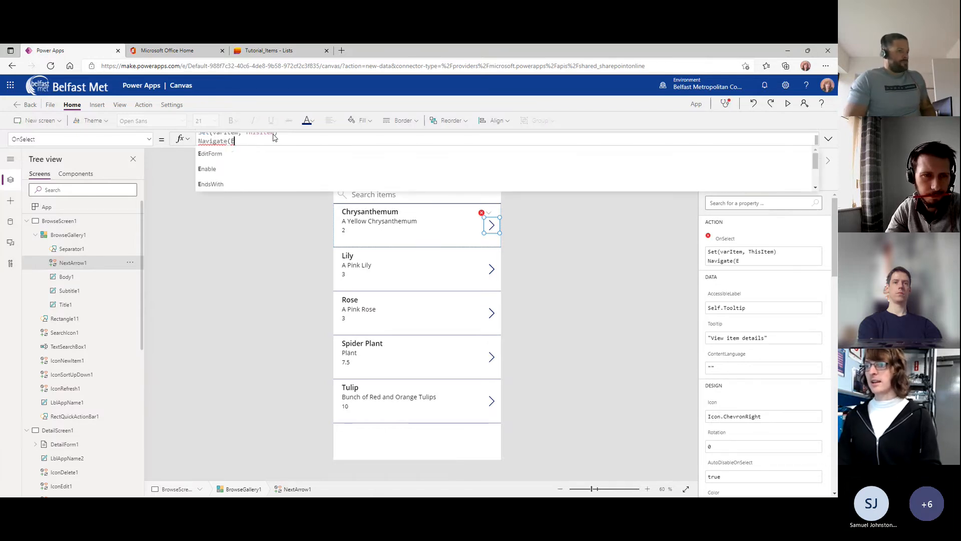
type("ditScreen1)")
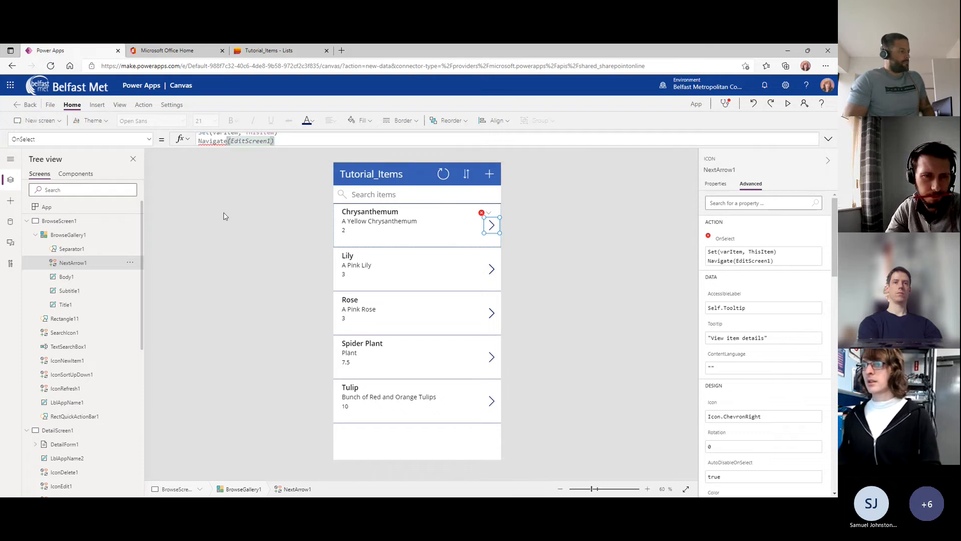
left_click(282, 136)
left_click(288, 145)
scroll(78, 331, "down", 5)
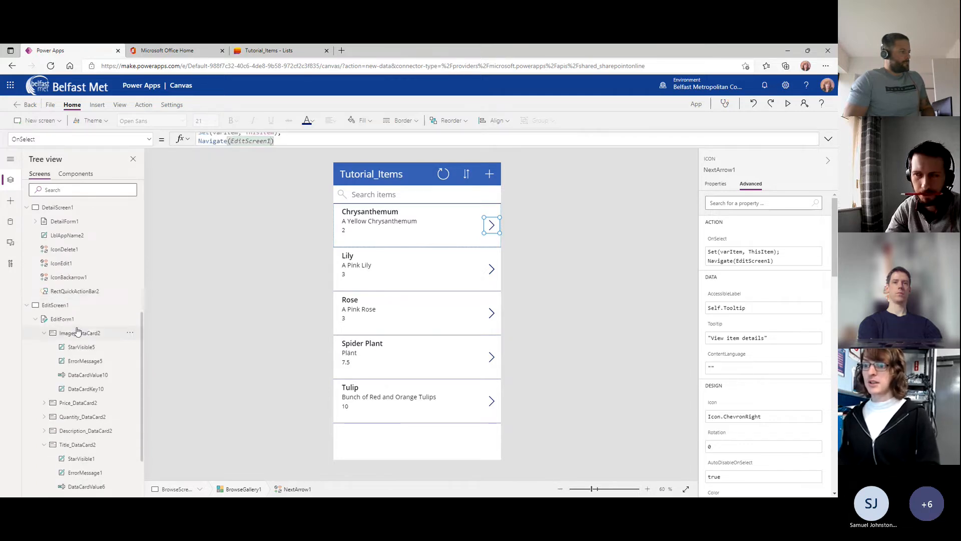
Replace the DataSource of EditForm1 on the edit screen with varItem.
left_click(83, 316)
left_click(373, 220)
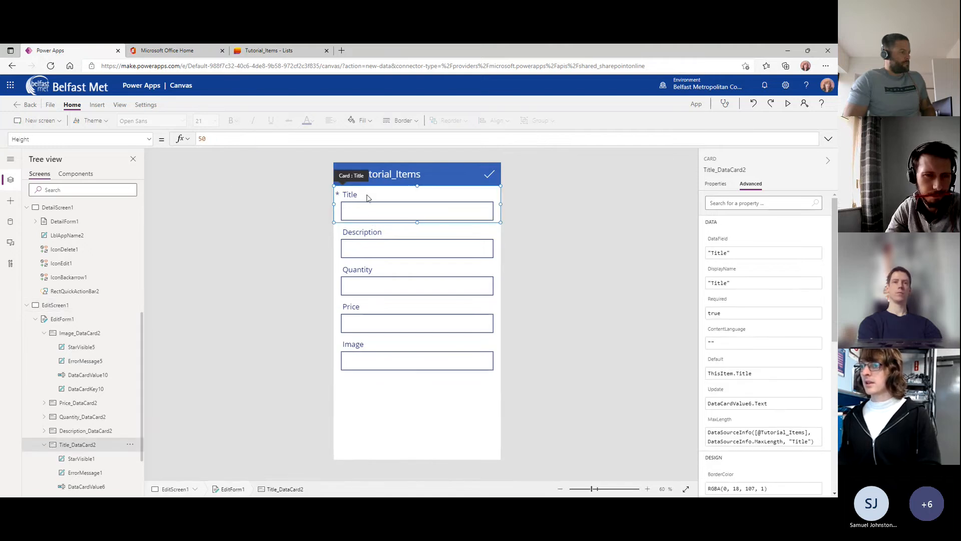
left_click(382, 180)
left_click(345, 175)
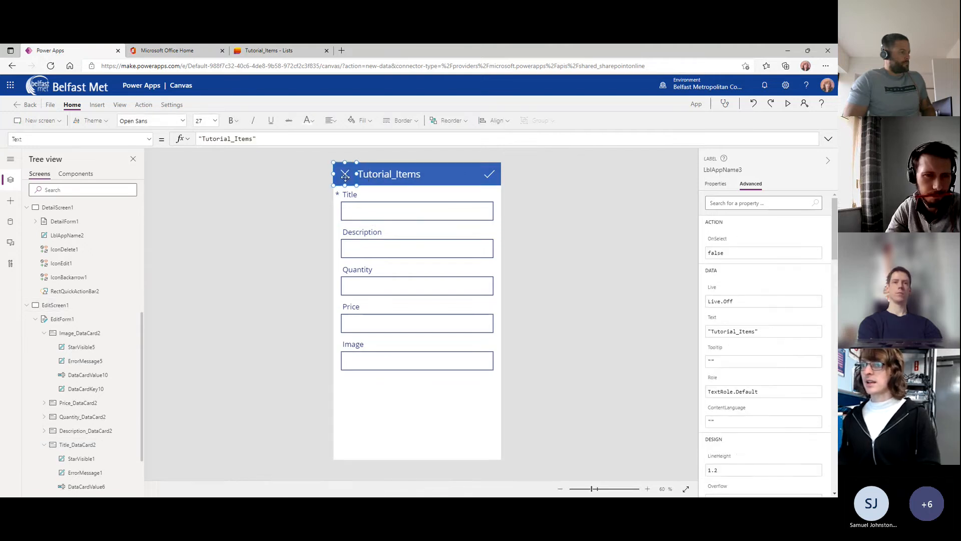
left_click(361, 201)
scroll(70, 450, "down", 2)
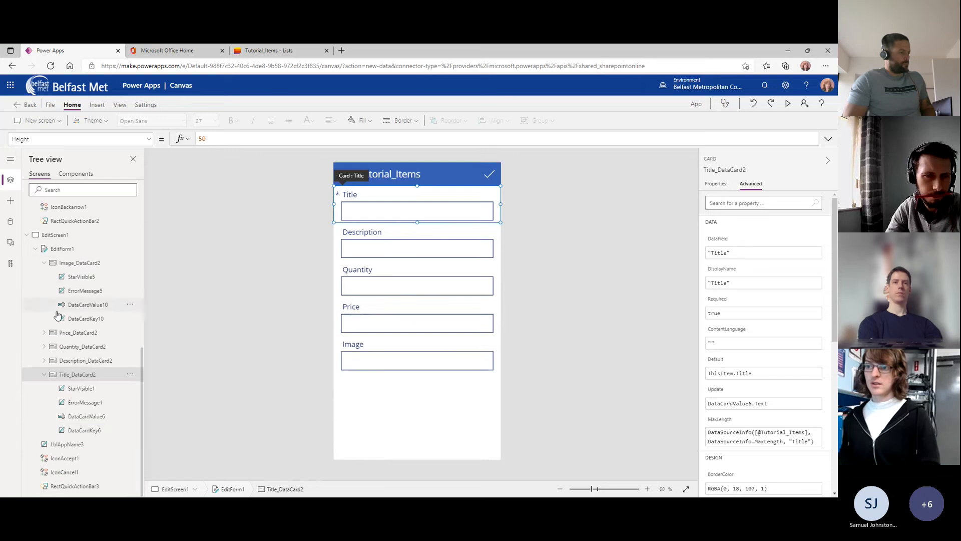
left_click(59, 253)
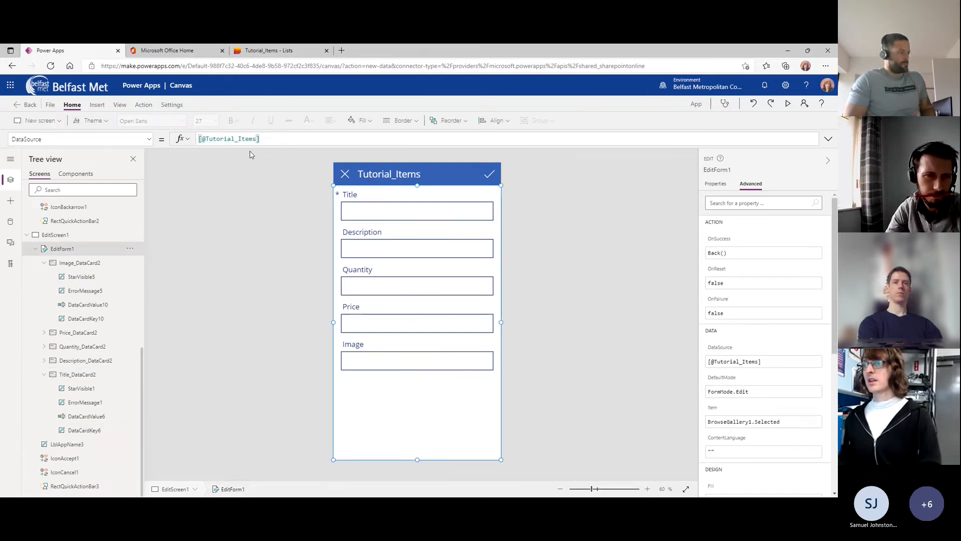
left_click(271, 139)
left_click_drag(261, 139, 199, 138)
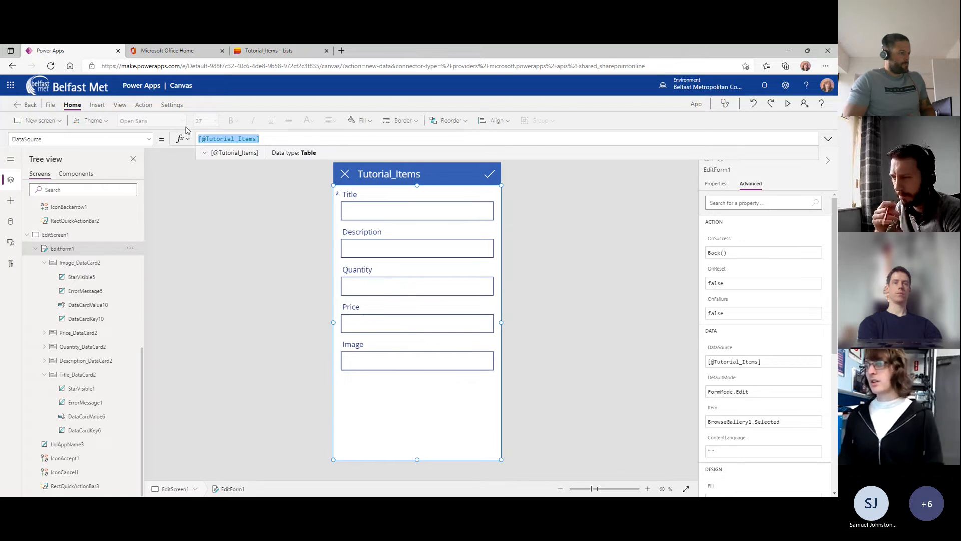
type("var")
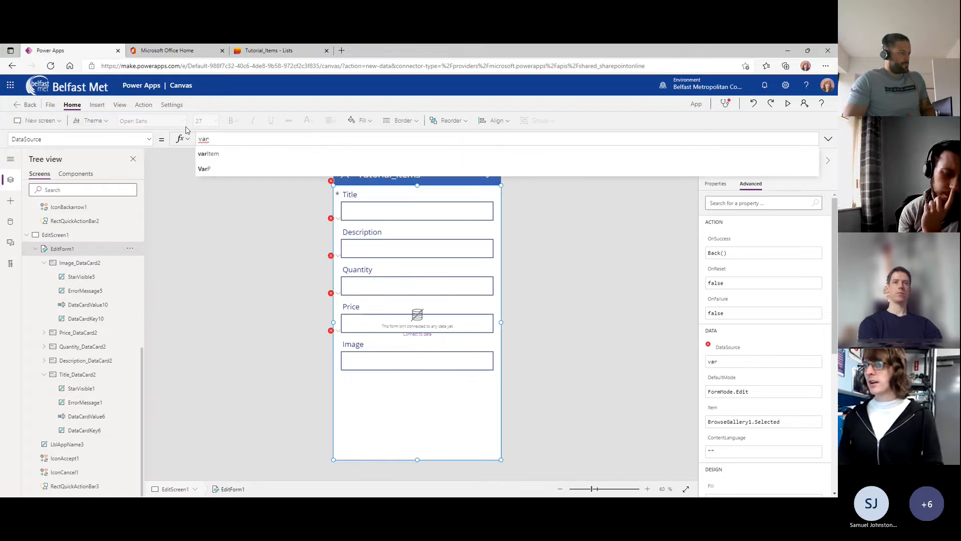
key("Tab")
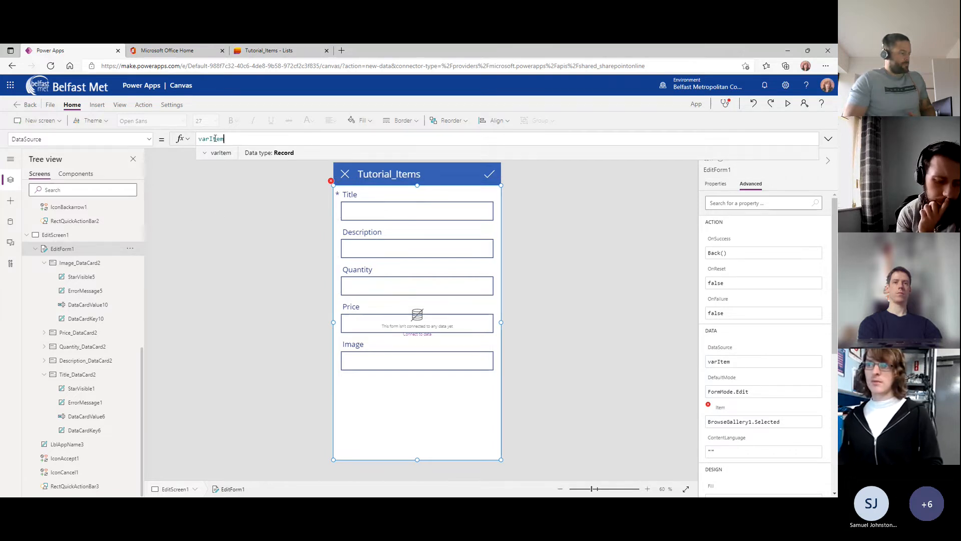
Examine the available properties of EditScreen1 and BrowseGallery1, and the OnSelect formula of the gallery's NextArrow1 icon.
left_click(230, 244)
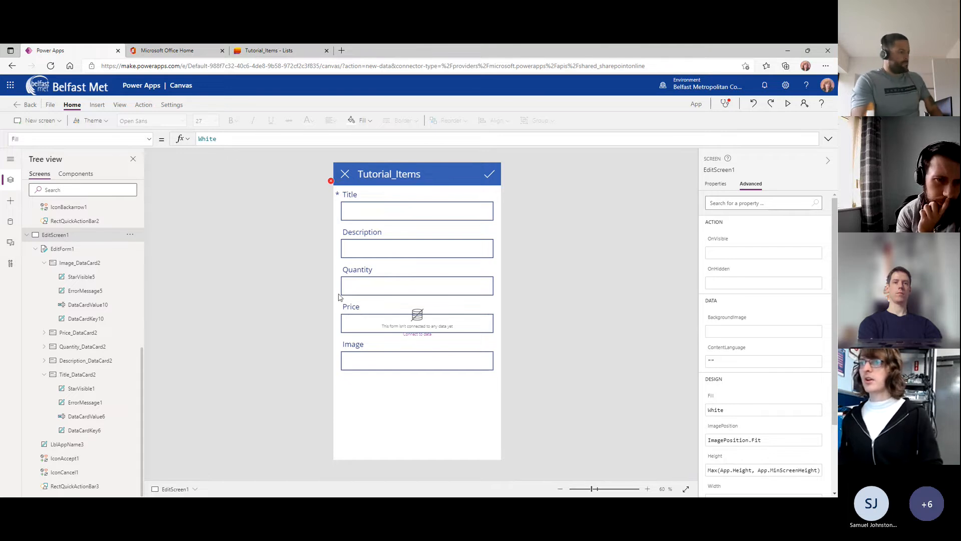
left_click(100, 139)
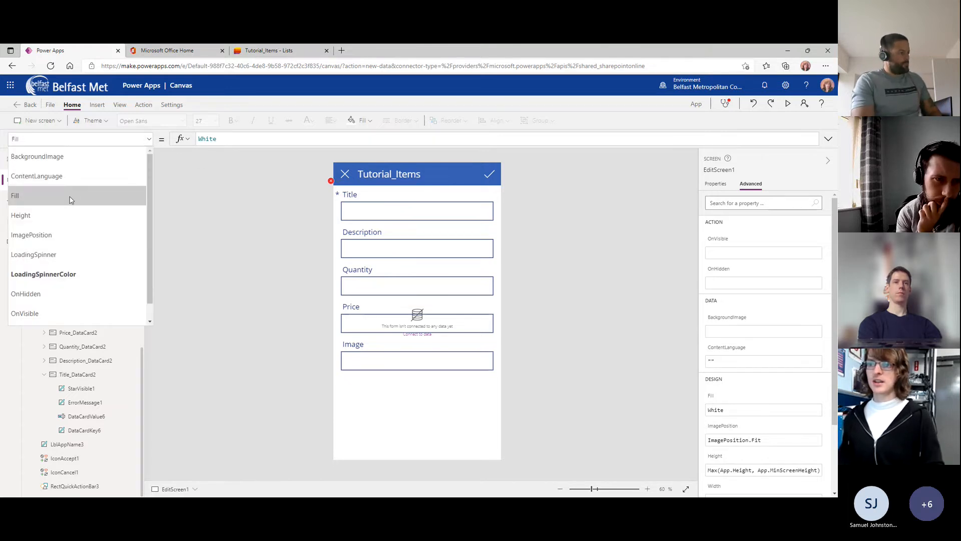
scroll(46, 271, "down", 1)
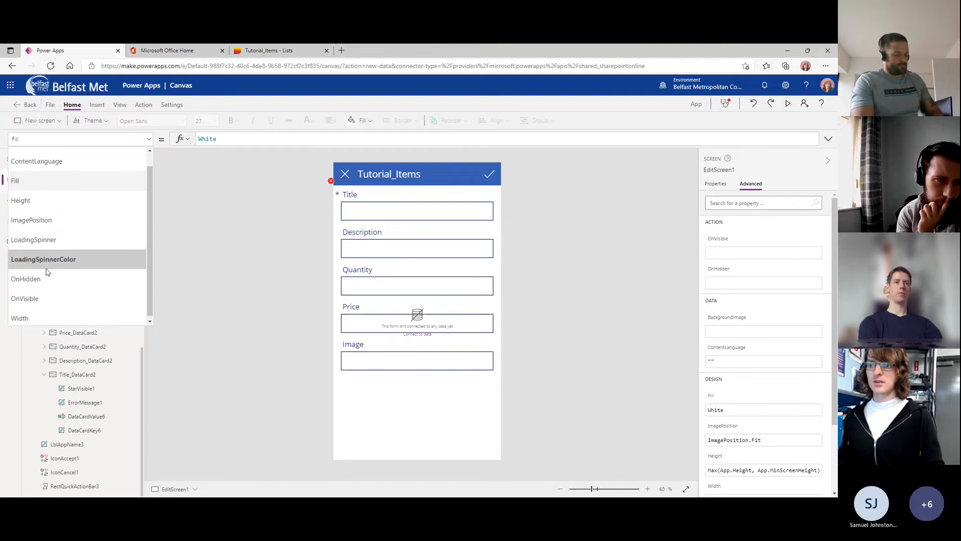
left_click(221, 207)
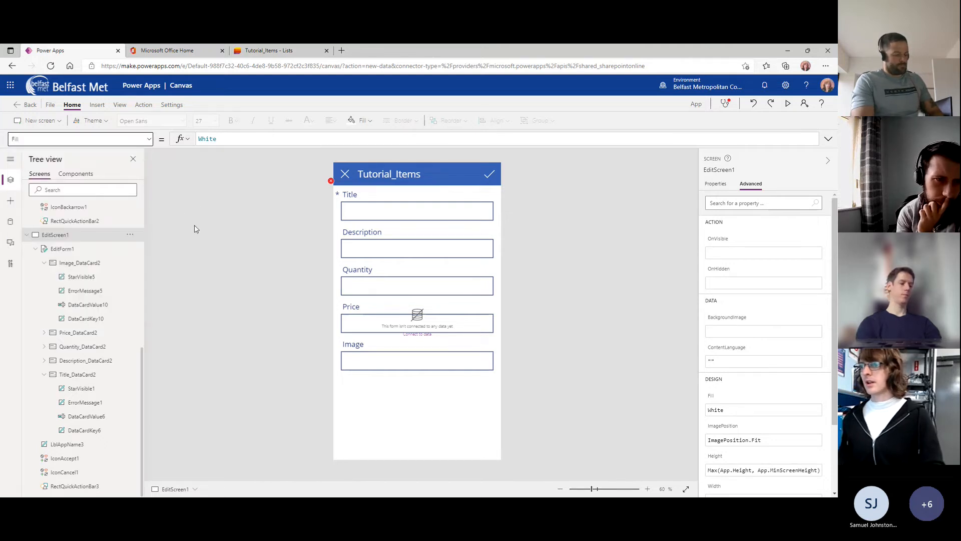
scroll(68, 242, "up", 2)
scroll(69, 240, "up", 3)
left_click(70, 221)
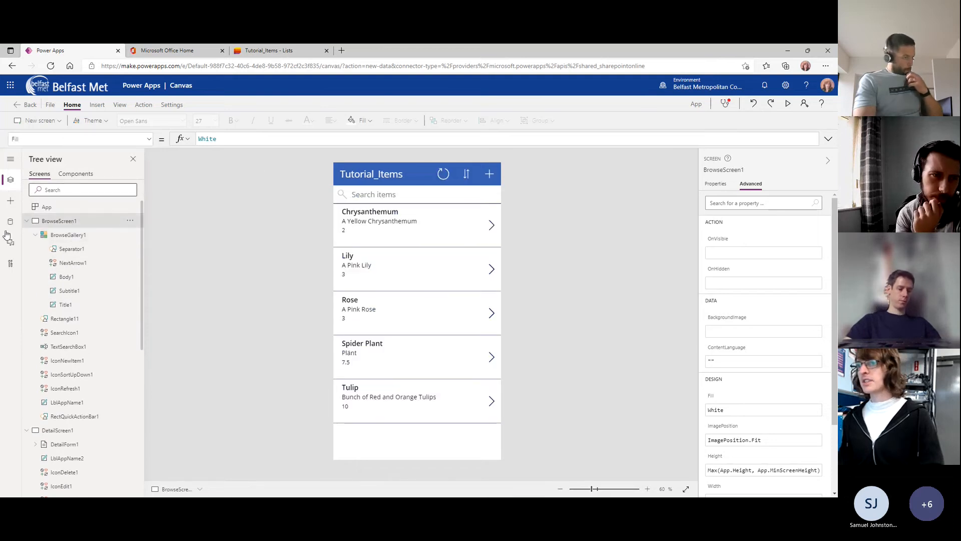
left_click(68, 235)
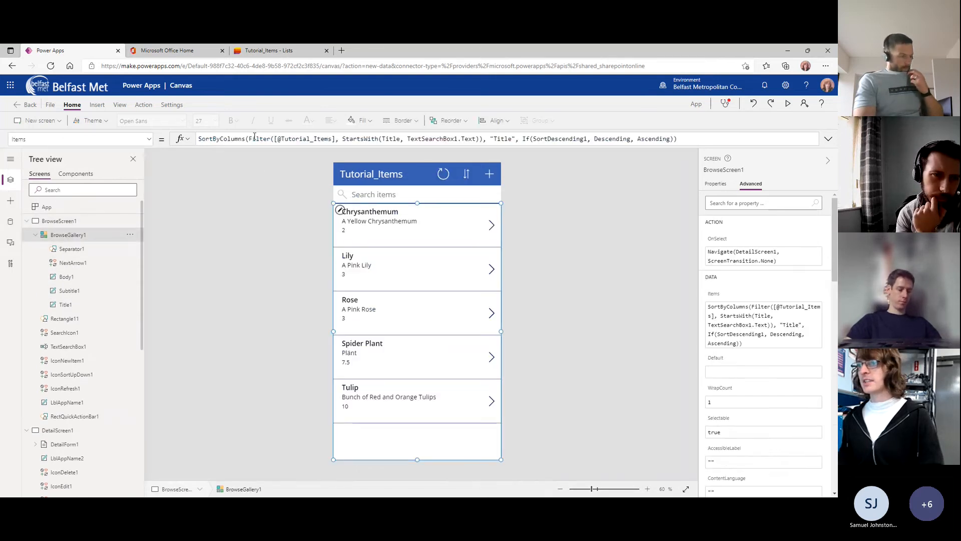
left_click(150, 139)
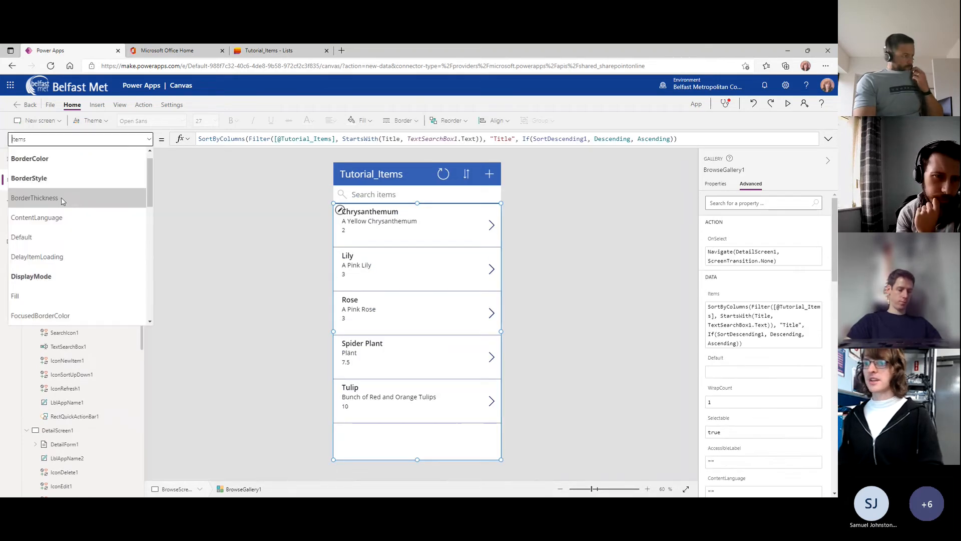
left_click(279, 194)
left_click(490, 225)
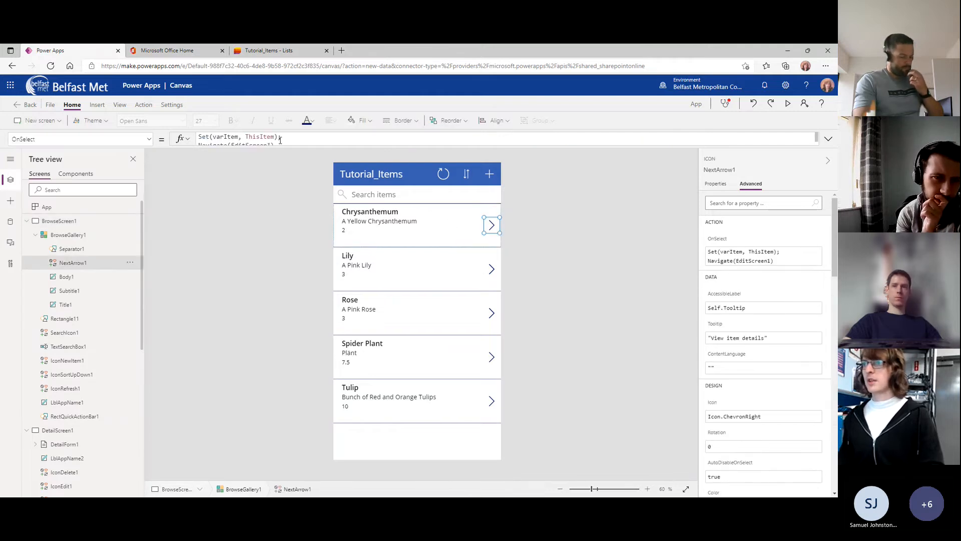
left_click(220, 136)
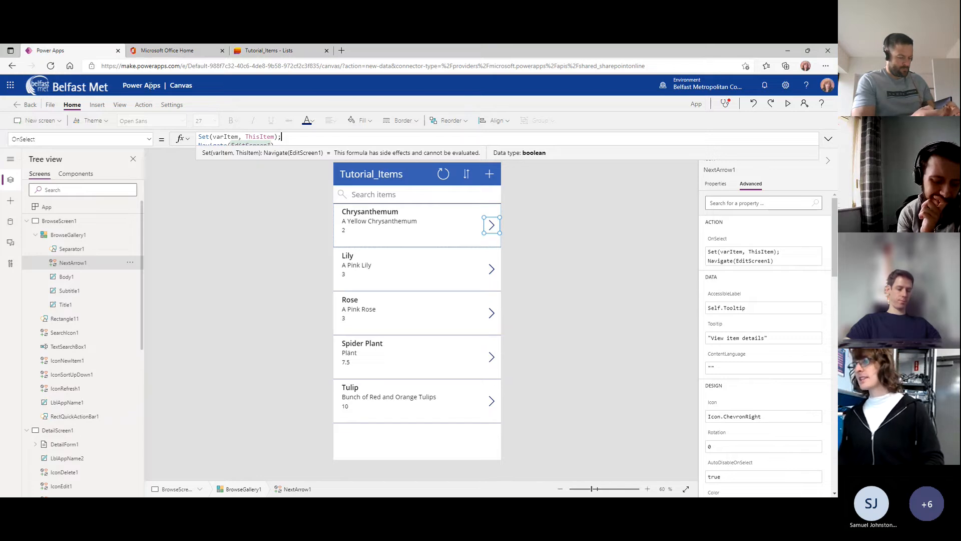
Leave the generated app without saving, reopen Power Apps from the Office home page, and close the leftover Office tab.
left_click(71, 89)
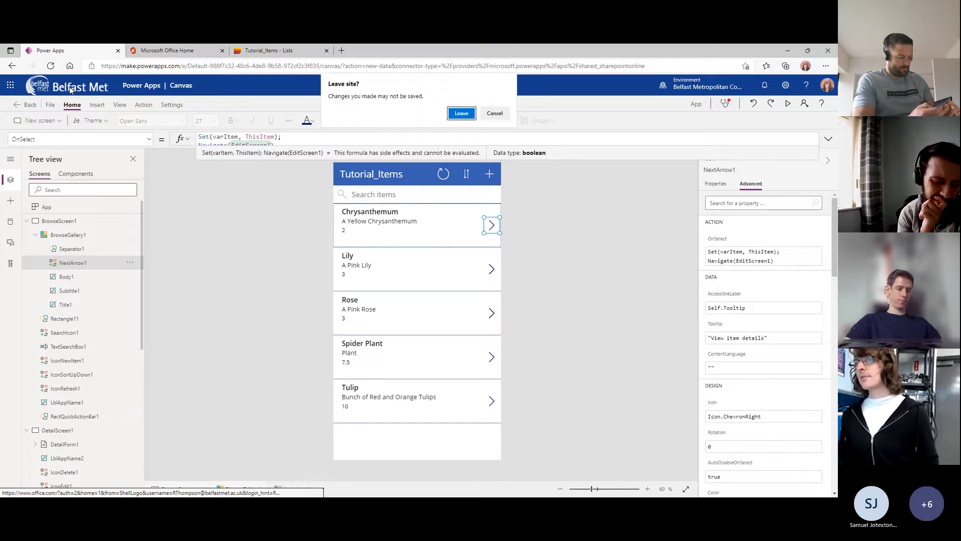
left_click(461, 114)
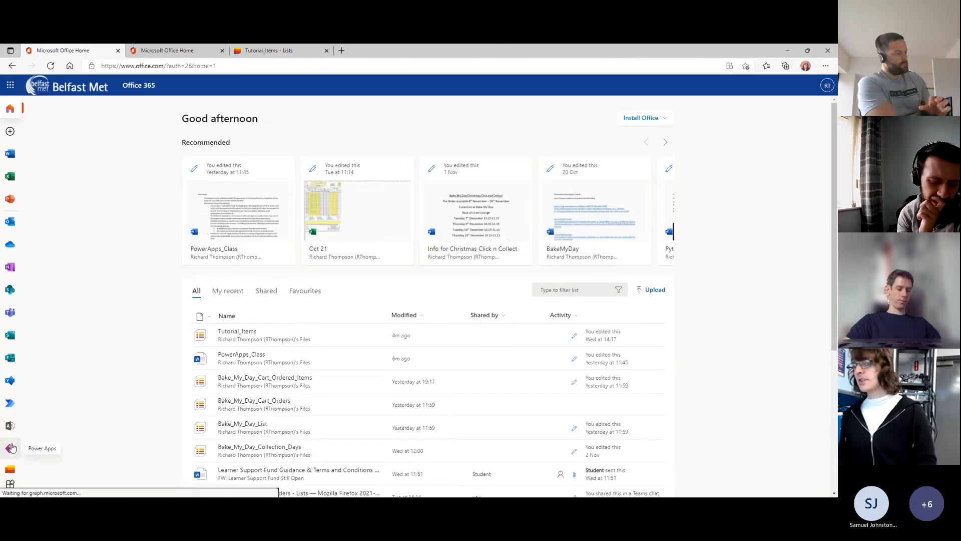
left_click(9, 447)
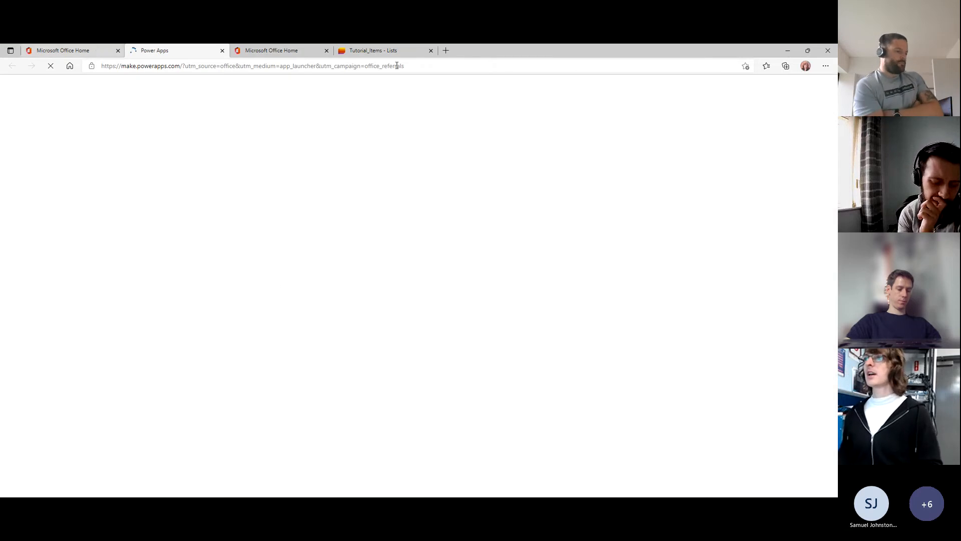
left_click(403, 50)
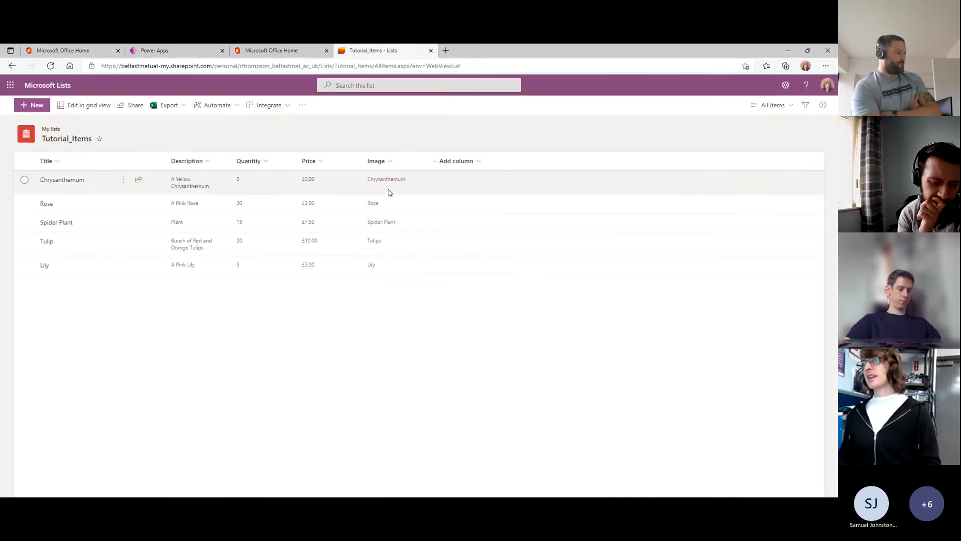
left_click(153, 50)
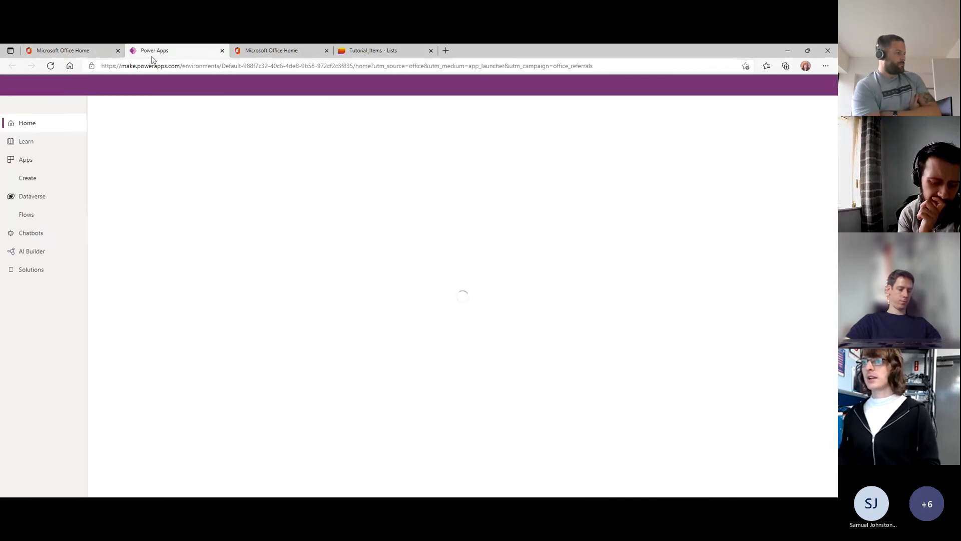
middle_click(99, 52)
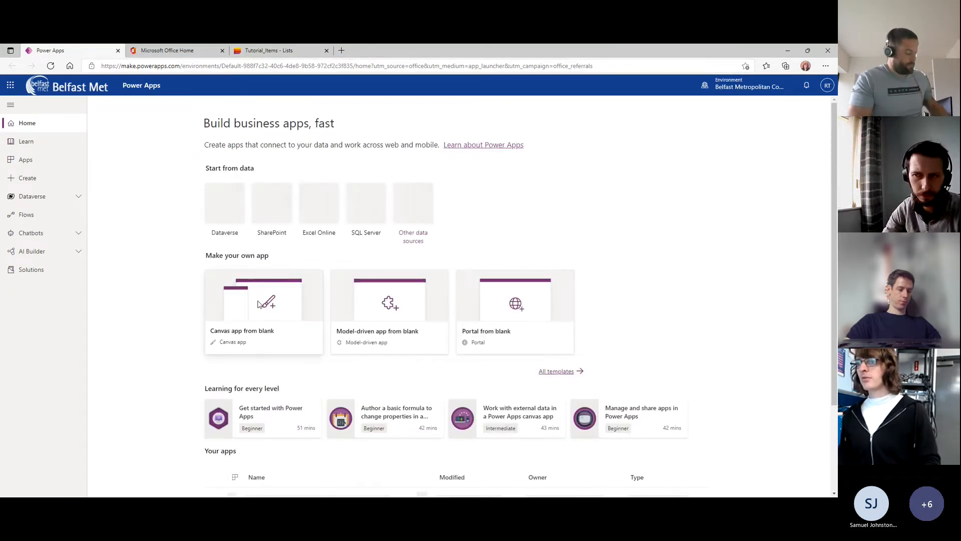
Create a blank tablet-format canvas app named Tutorial and start it with a gallery.
left_click(259, 305)
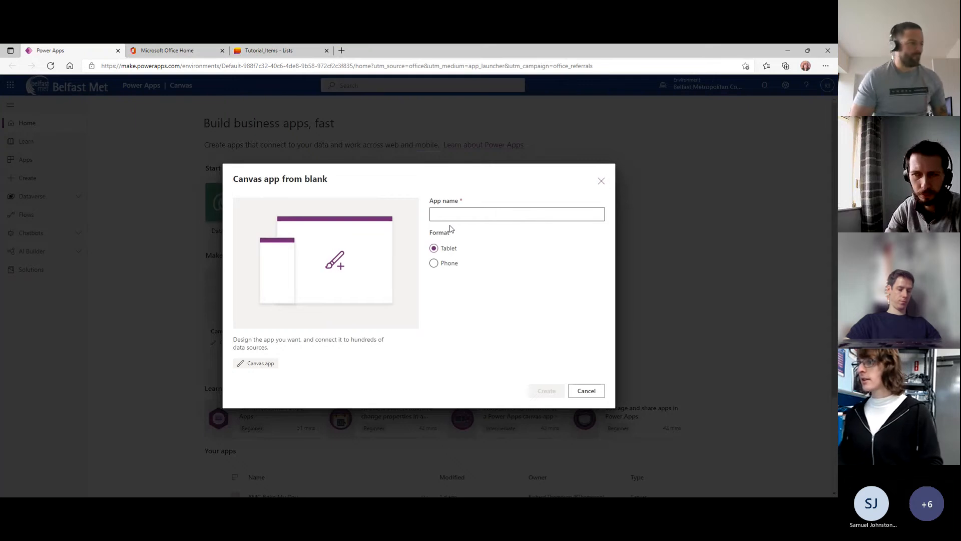
left_click(468, 216)
type("Tutorial")
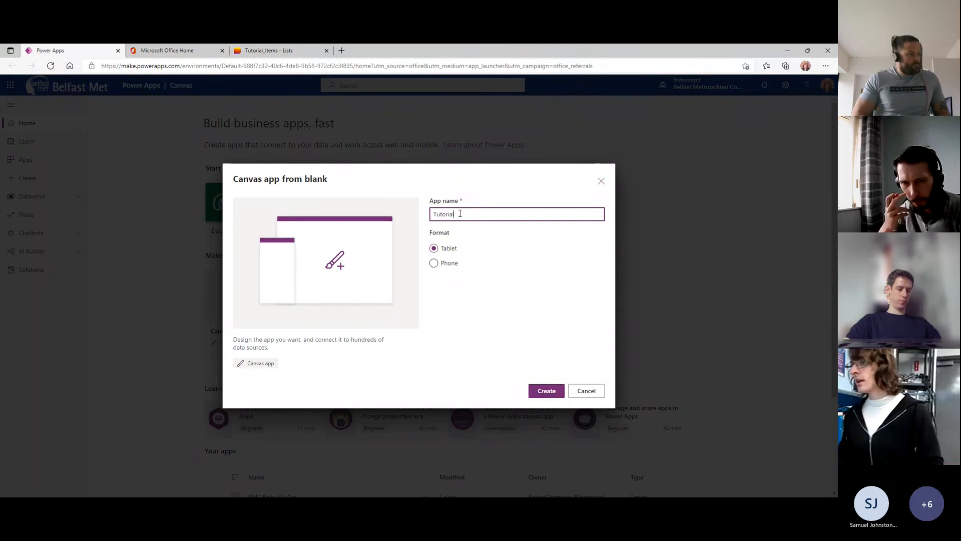
left_click(544, 393)
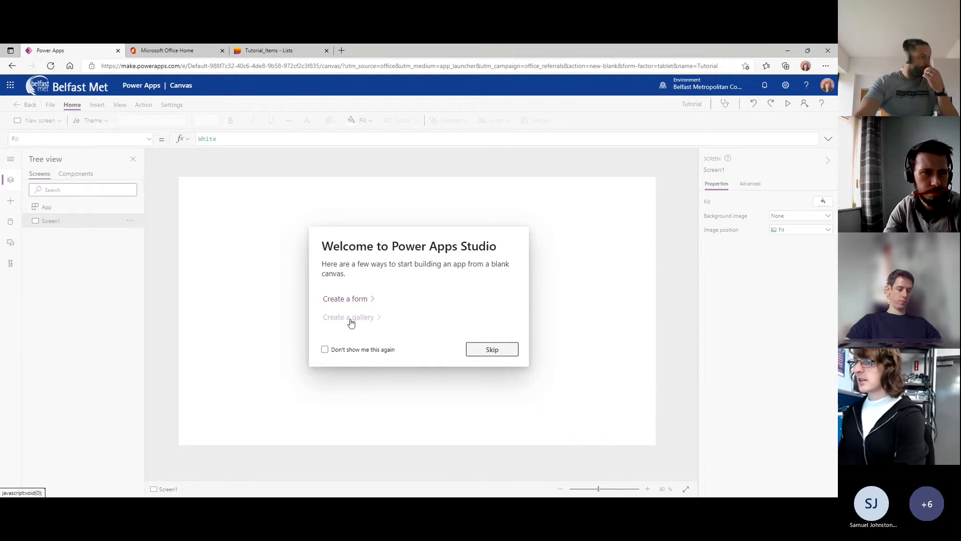
left_click(351, 320)
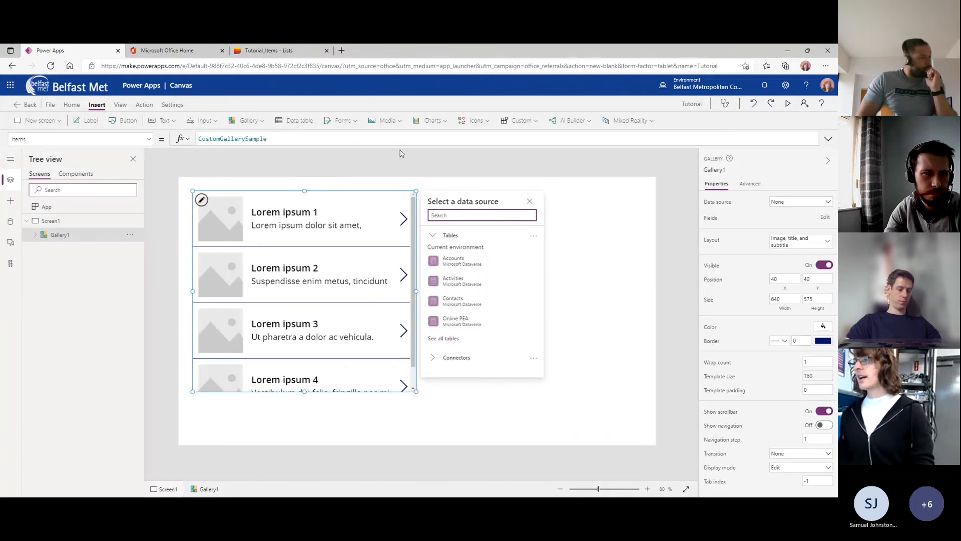
left_click(457, 357)
scroll(458, 361, "down", 3)
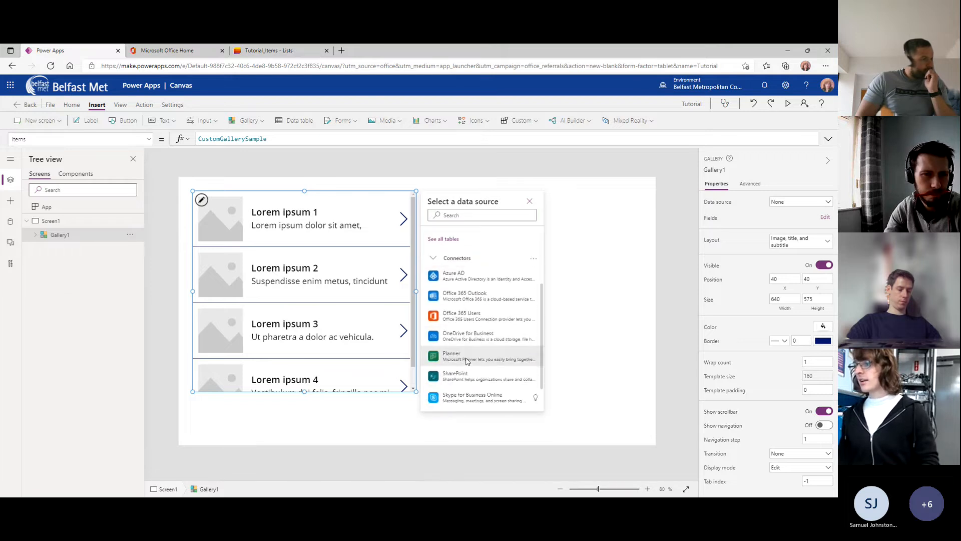
scroll(465, 371, "down", 1)
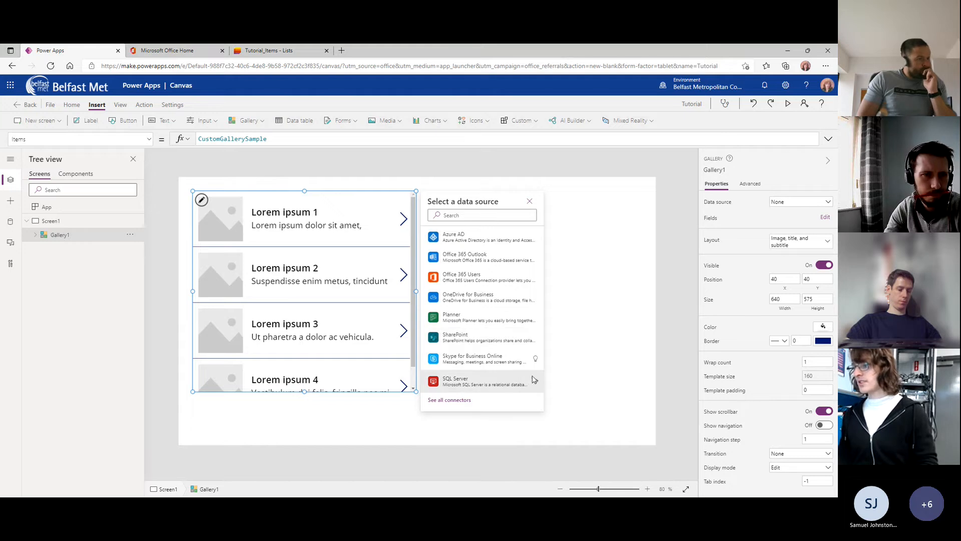
left_click(486, 337)
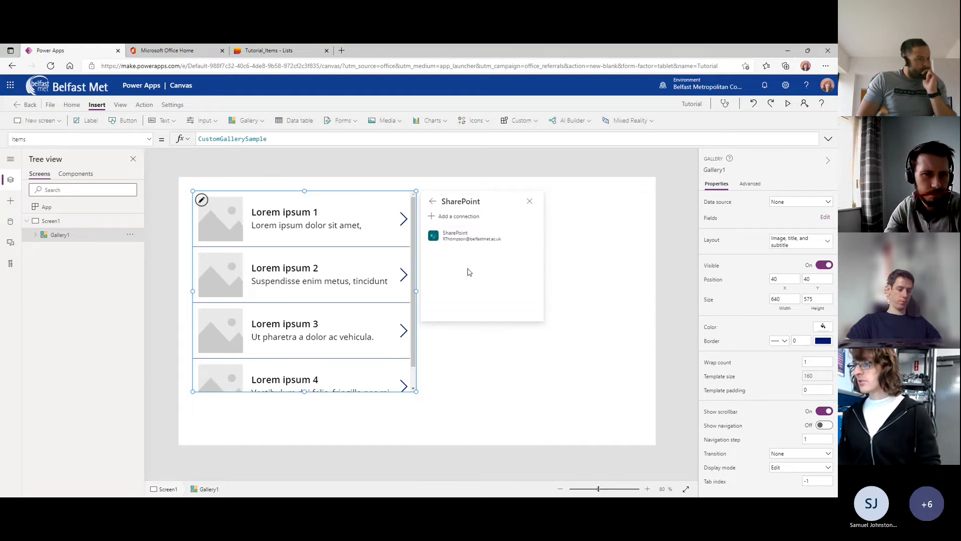
Enlarge the gallery to 726 wide and 673 high, and check the Tutorial_Items list in Microsoft Lists.
left_click_drag(415, 393, 446, 425)
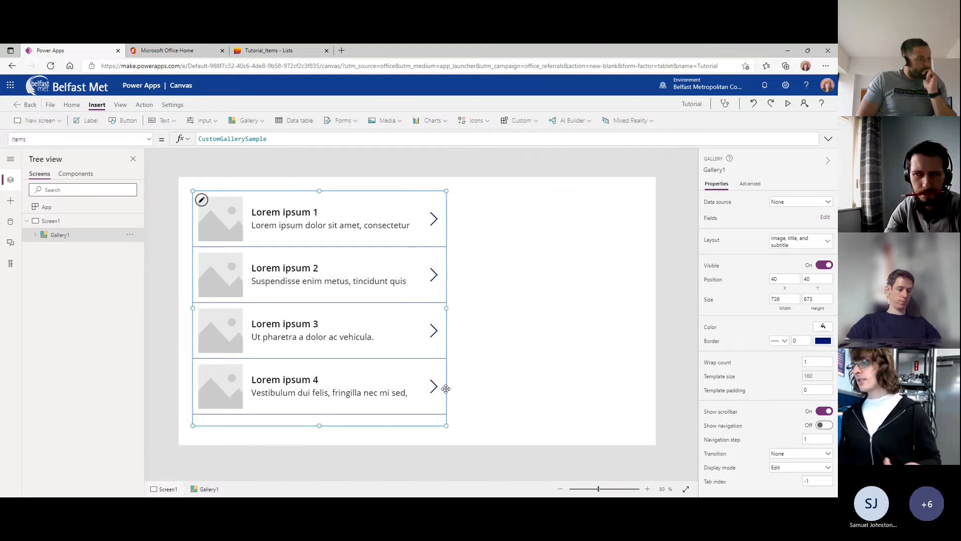
left_click(270, 50)
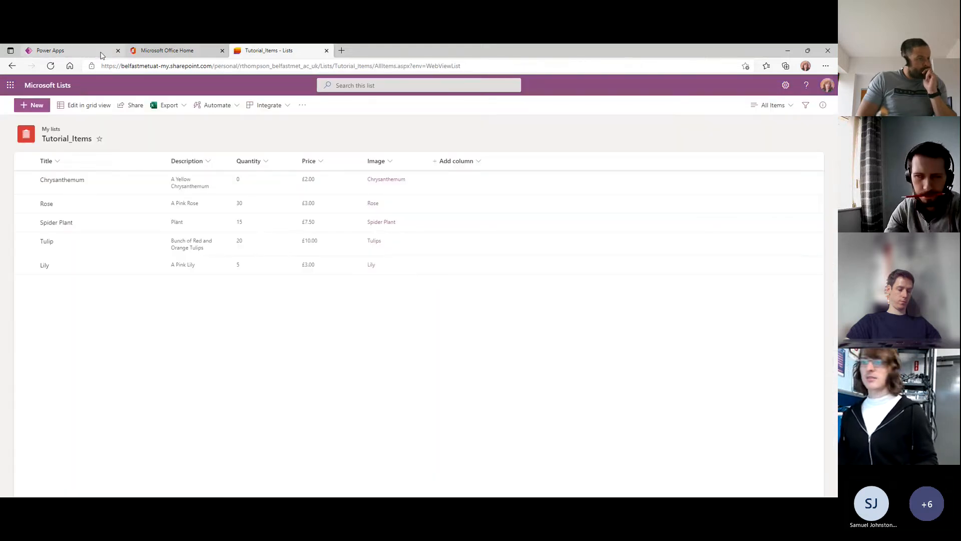
left_click(71, 50)
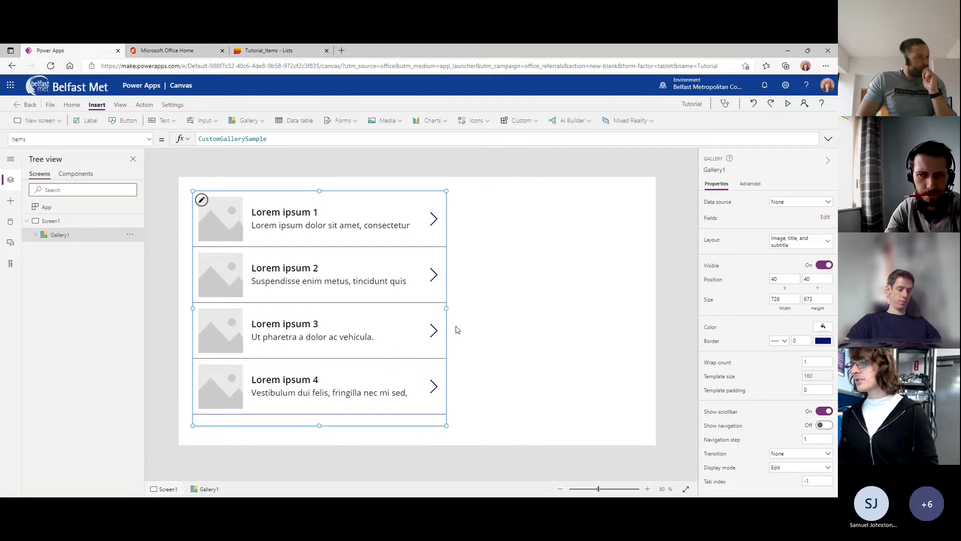
Choose the existing SharePoint connection as the source for the gallery's data.
right_click(680, 302)
left_click(354, 295)
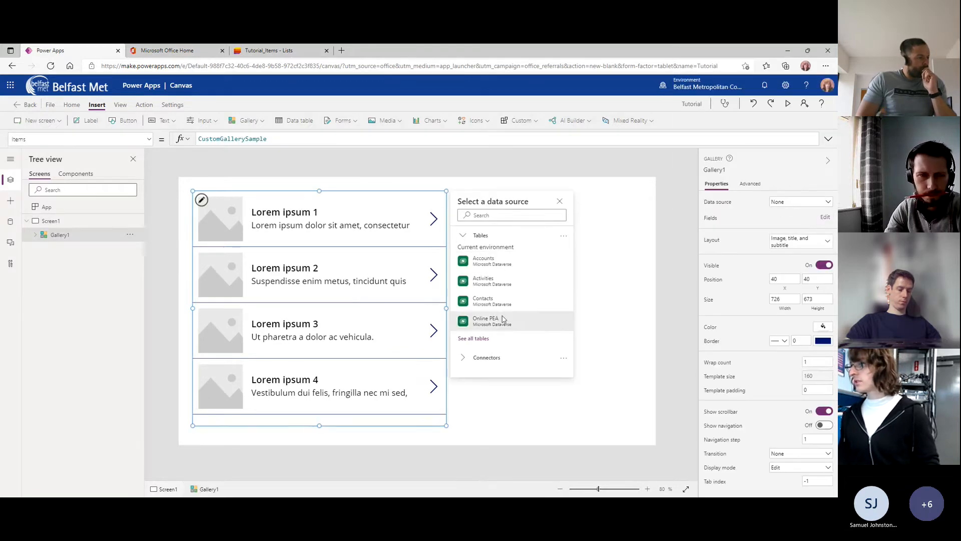
left_click(487, 357)
scroll(511, 371, "down", 3)
left_click(505, 350)
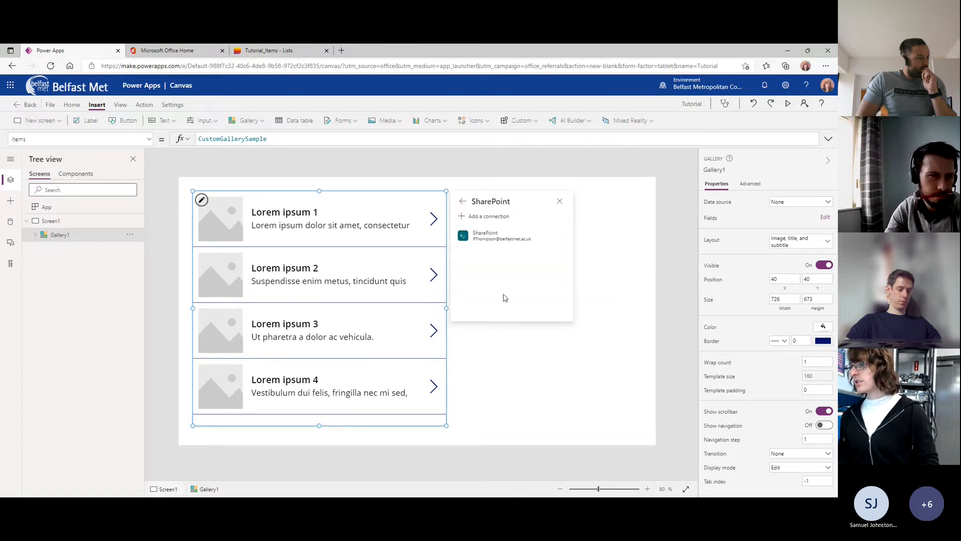
left_click(503, 239)
Connect to the SharePoint site using its pasted URL and select the Tutorial_Items list as the gallery's data source.
key("ctrl+v")
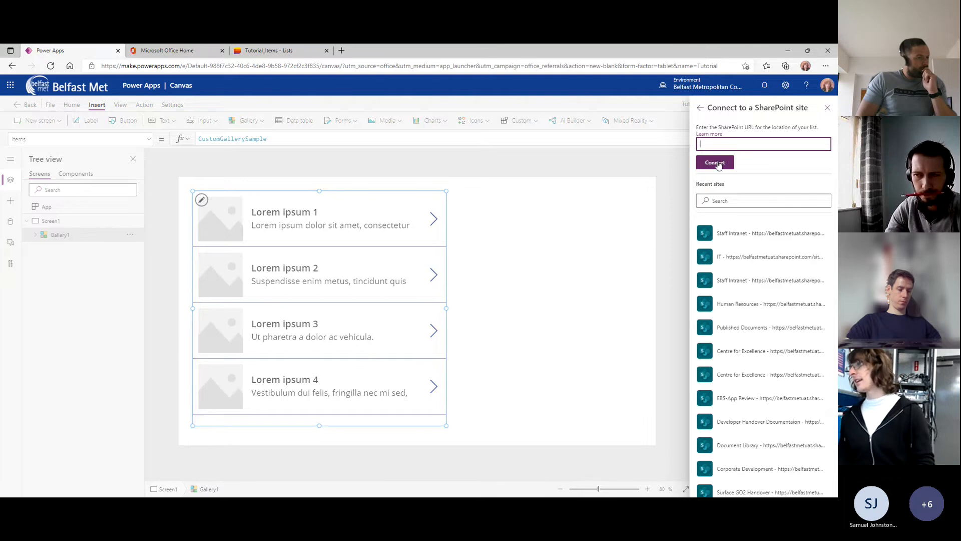
key("ctrl+v")
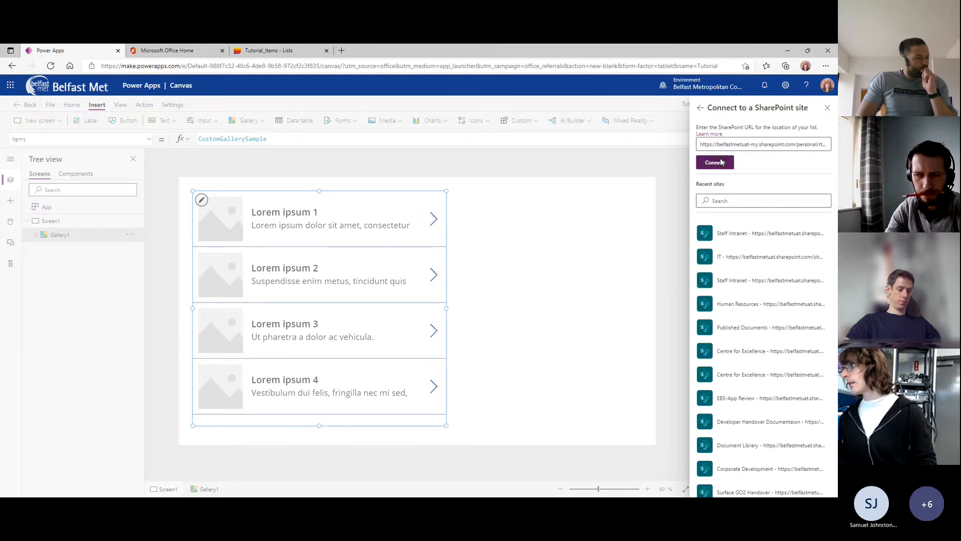
left_click(715, 162)
left_click(724, 223)
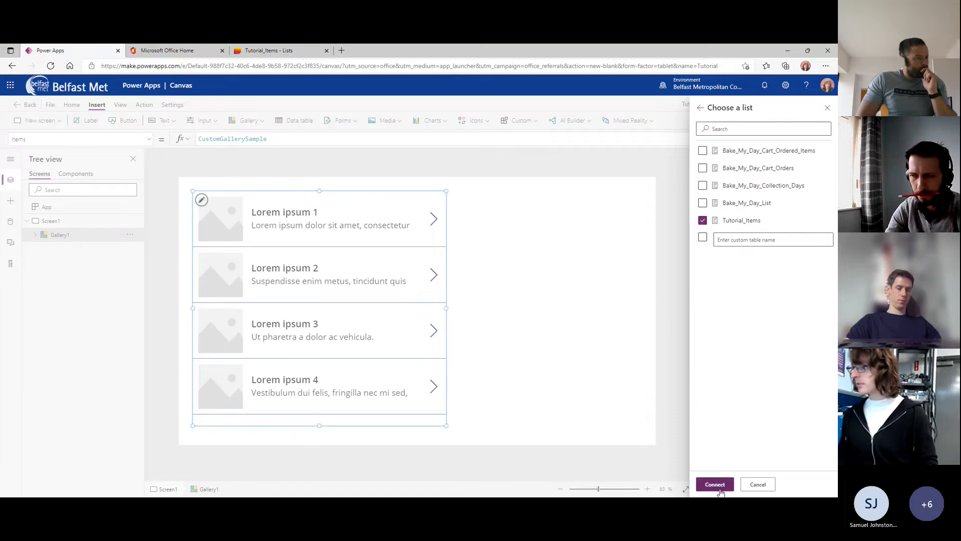
left_click(720, 488)
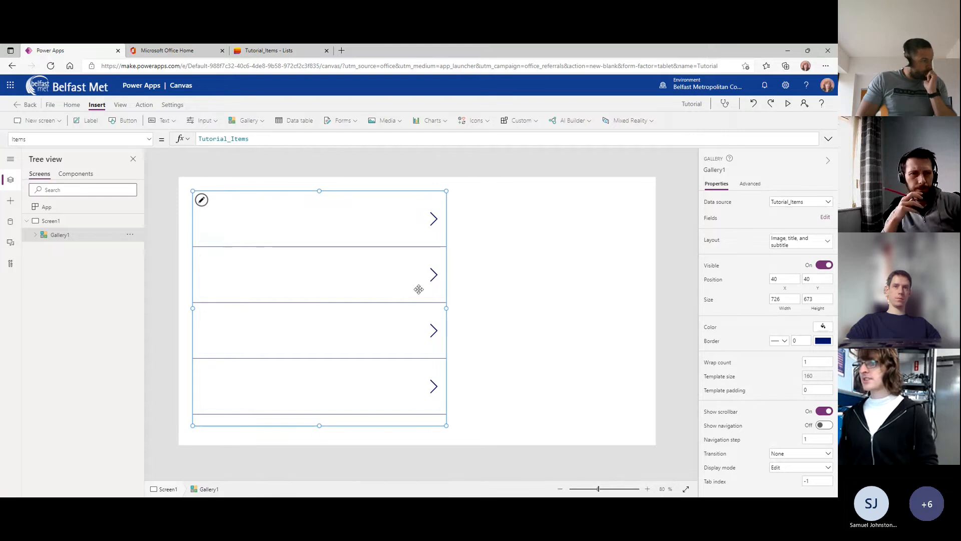
Enlarge the gallery on the canvas by extending it to the right and slightly upward.
left_click_drag(447, 308, 476, 307)
left_click_drag(332, 193, 284, 197)
left_click(290, 204)
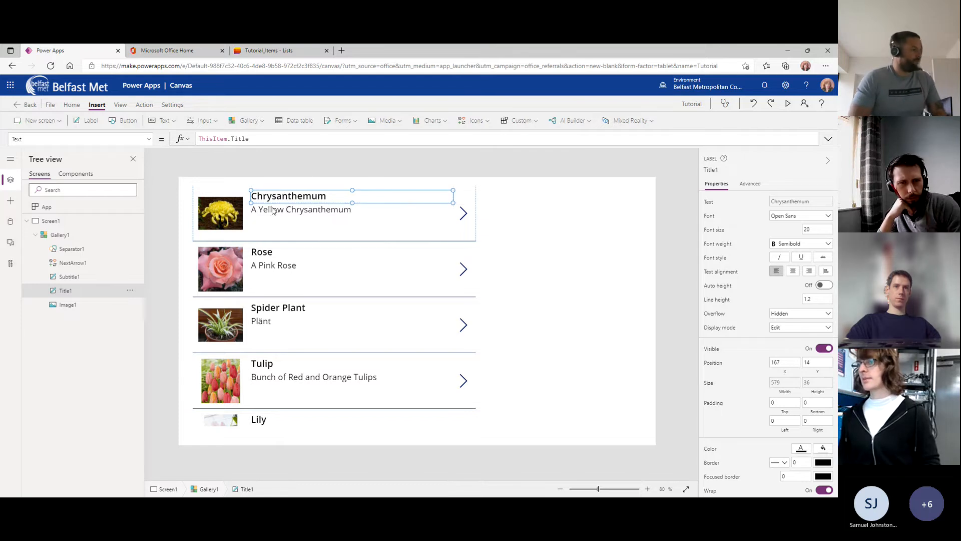
Examine the Y formula that positions the gallery's Subtitle1 label relative to Title1.
left_click(273, 210)
left_click(60, 139)
scroll(56, 250, "down", 2)
left_click(24, 313)
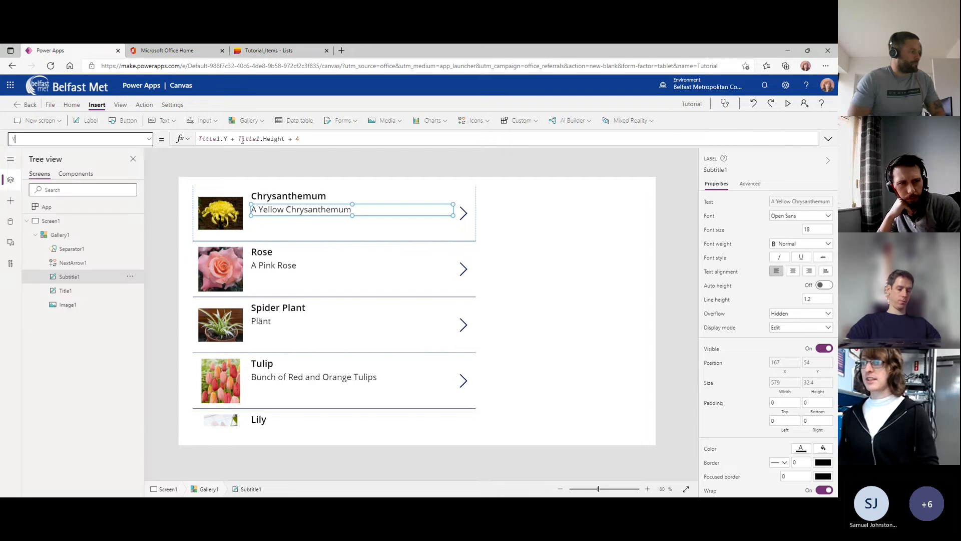
left_click(297, 139)
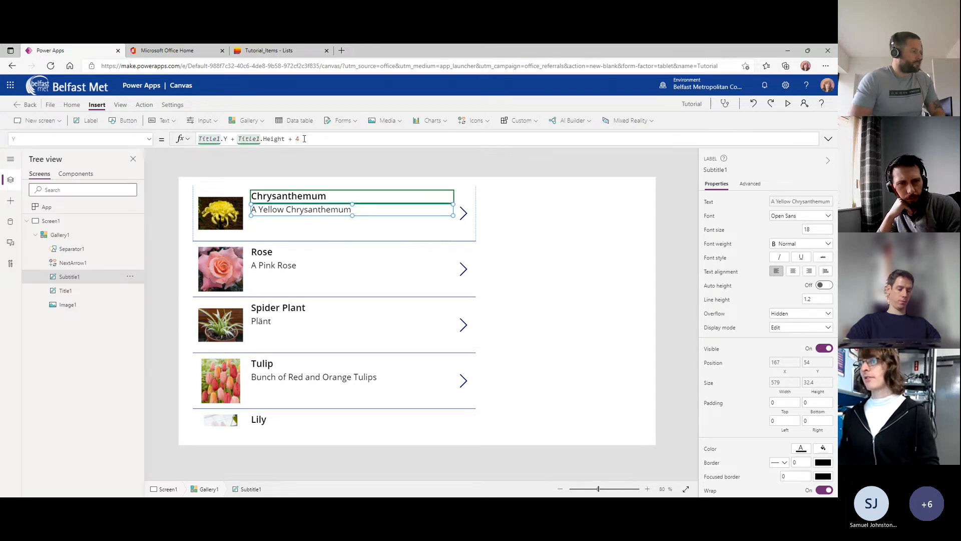
left_click(275, 212)
Set the Width formula of the gallery's Title1 label to Parent.TemplateWidth - Image1.Width - 350.
left_click(307, 200)
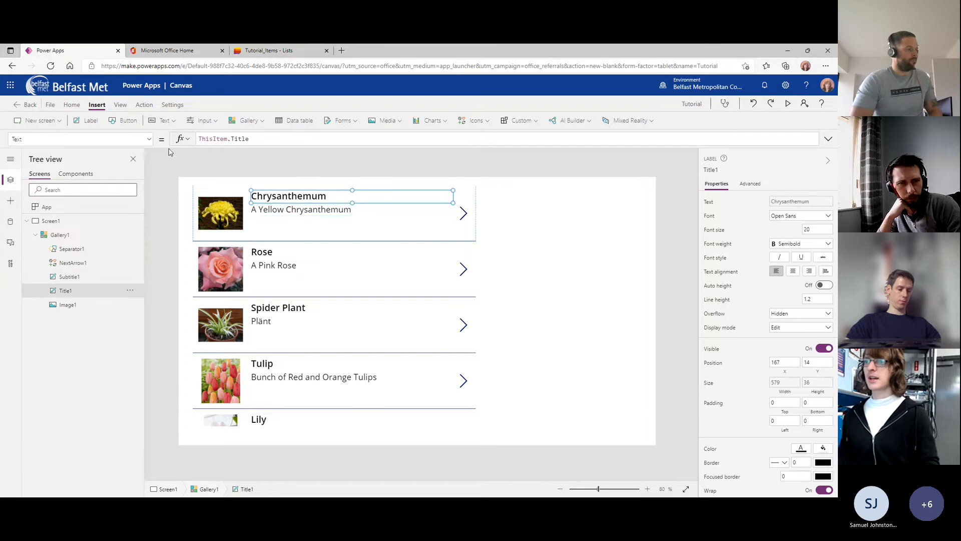
left_click(150, 139)
left_click(109, 257)
double_click(341, 138)
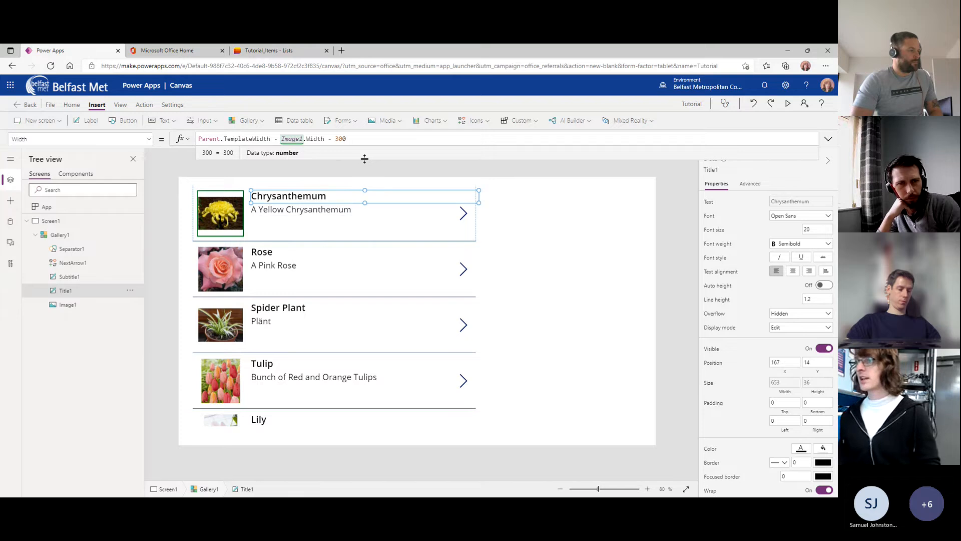
type("200")
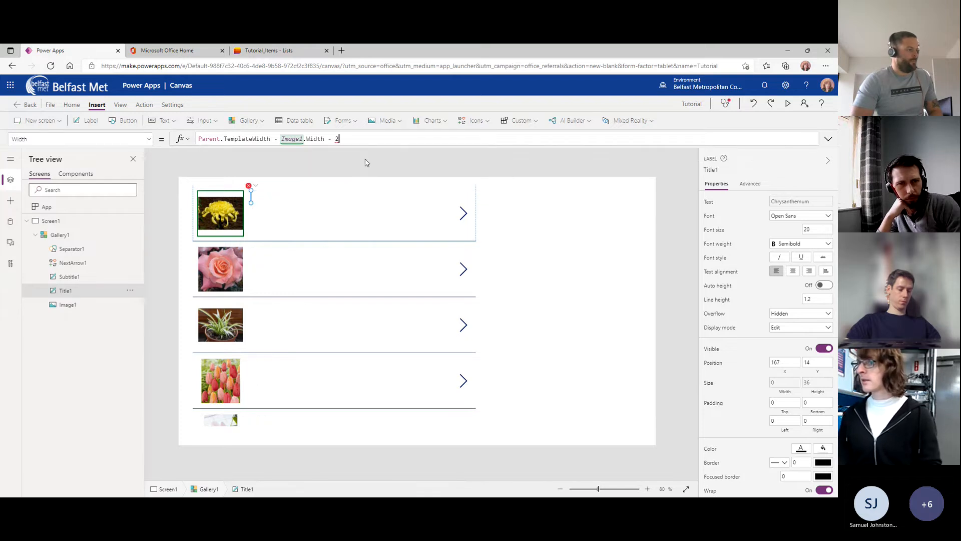
key("BackSpace")
key("BackSpace")
key("BackSpace")
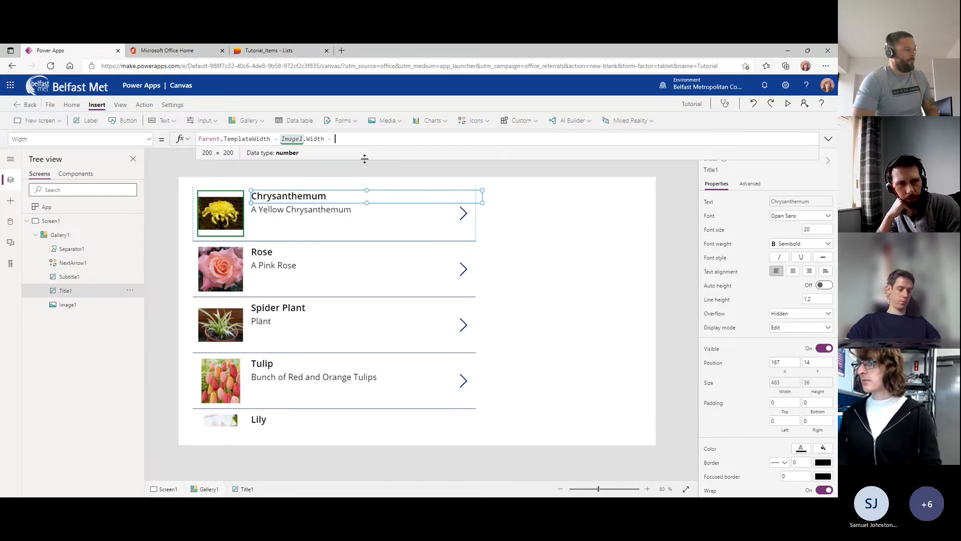
type("300")
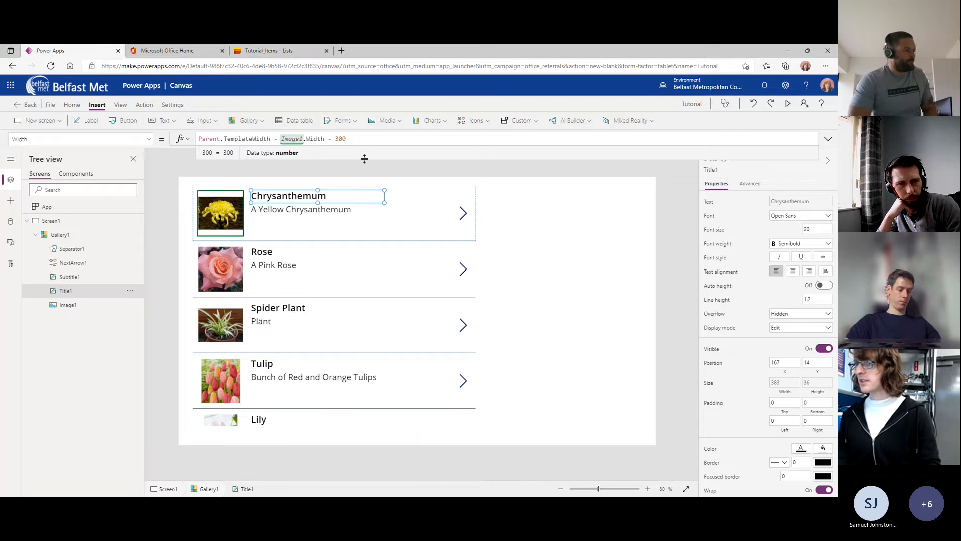
key("BackSpace")
key("BackSpace")
type("50")
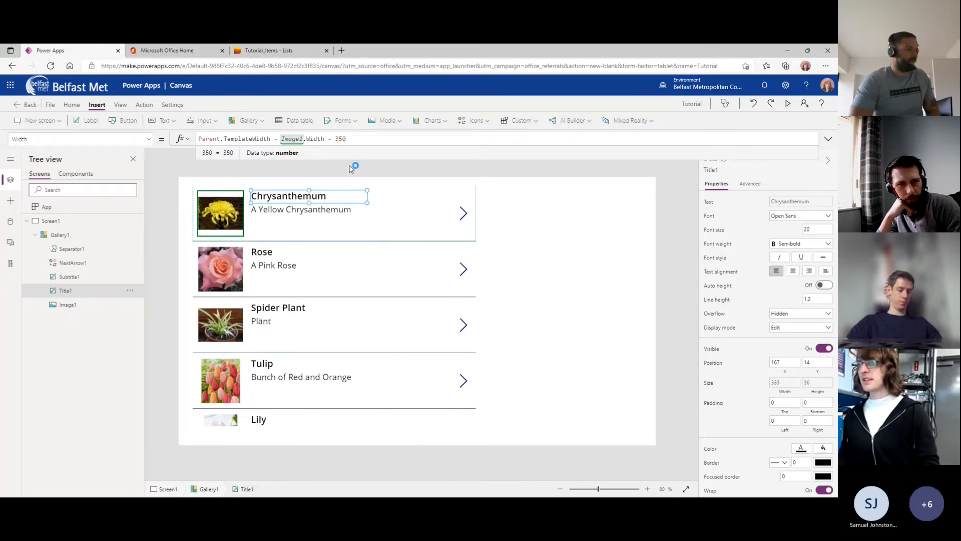
left_click(304, 212)
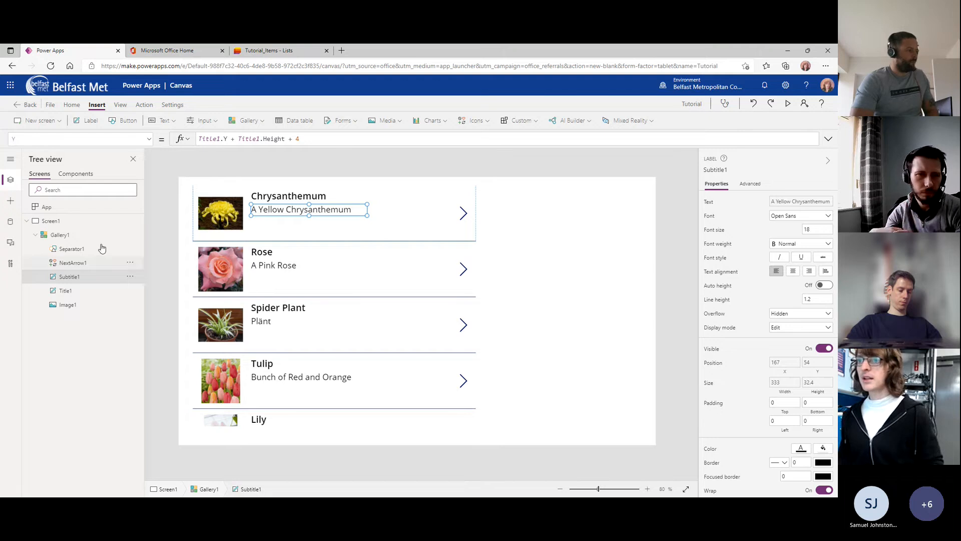
Insert a label into the gallery row and place it just below the subtitle at X 167, Y 86.
left_click(164, 120)
left_click(161, 135)
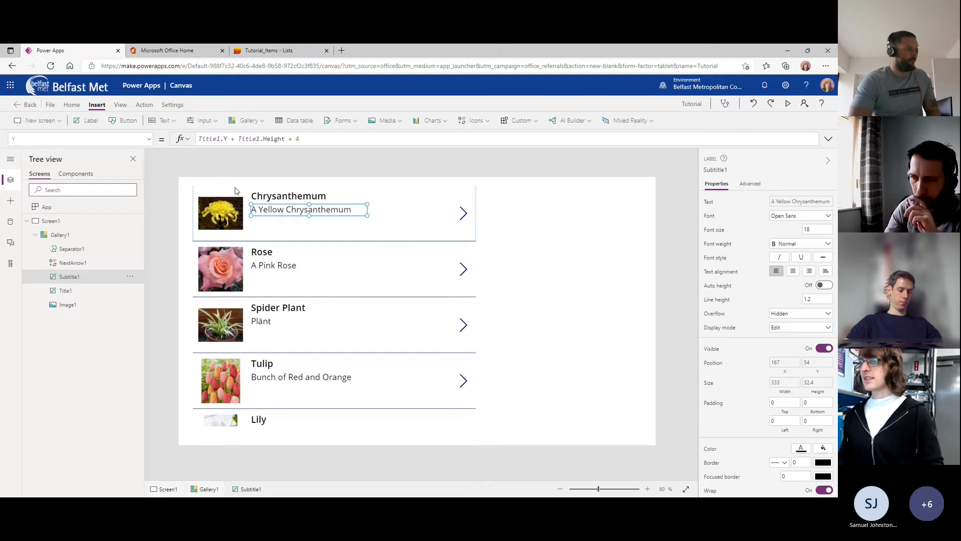
left_click_drag(218, 201, 266, 221)
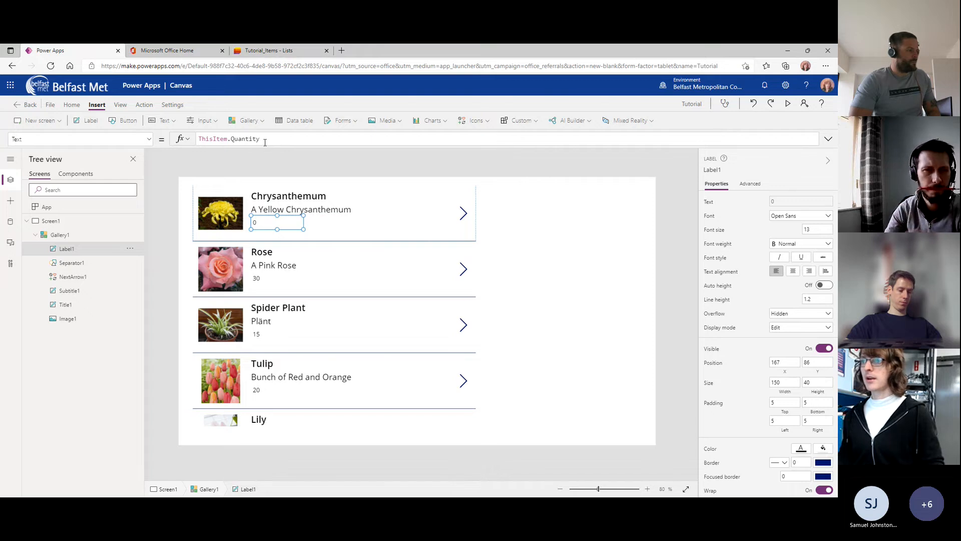
Set the new label's Text formula to "Qnt: "&ThisItem.Quantity.
left_click_drag(265, 143, 199, 140)
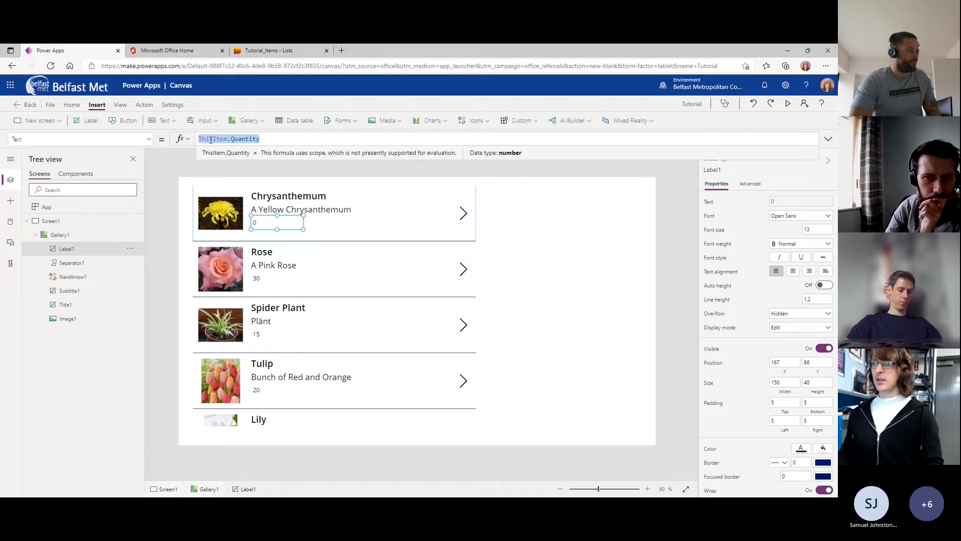
key("Home")
type("\"Qnt: \"")
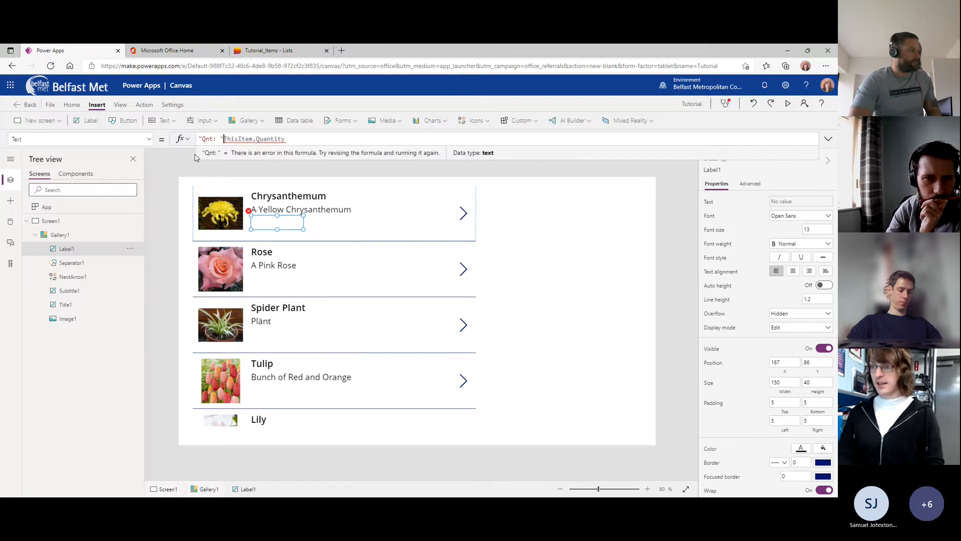
type("&")
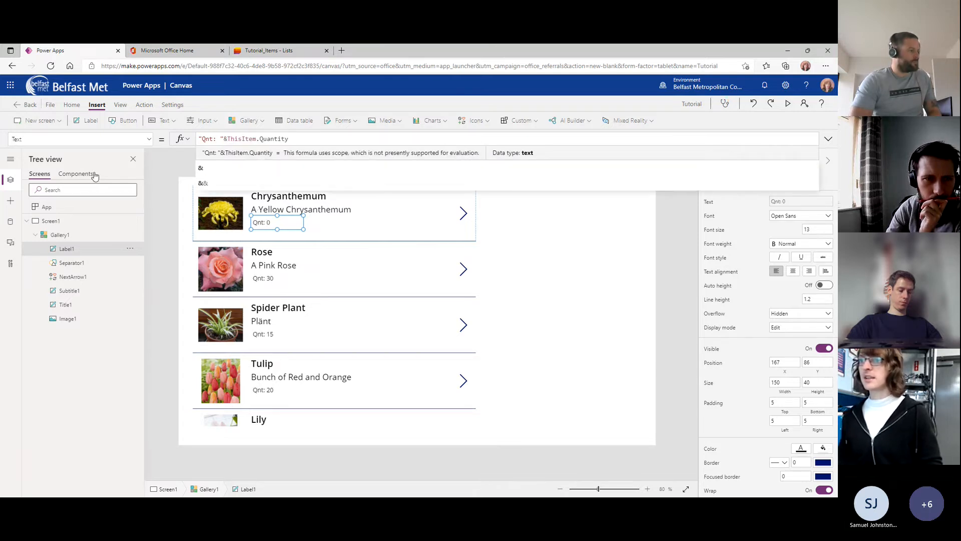
Set the quantity label's Y formula to Subtitle1.Y + Subtitle1.Height + 4.
left_click(131, 139)
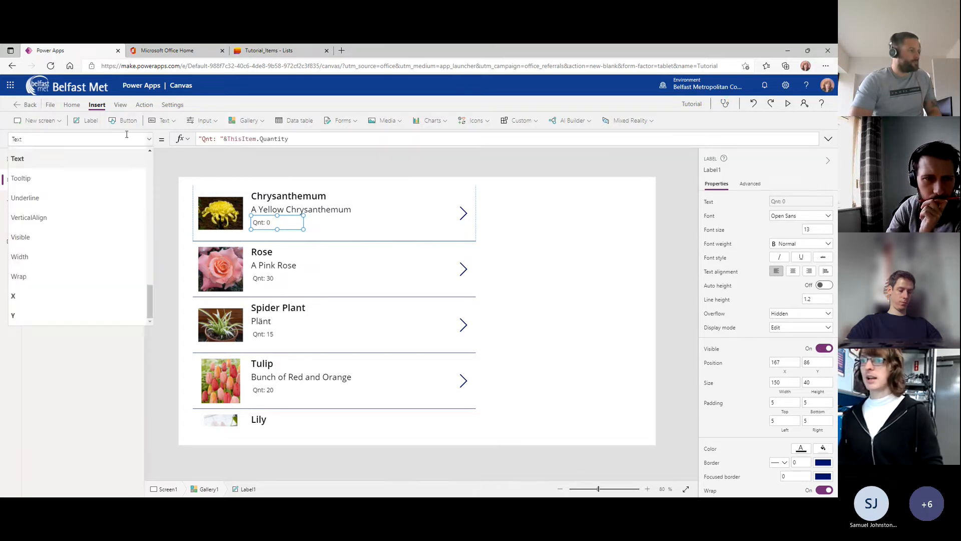
left_click(18, 313)
double_click(201, 138)
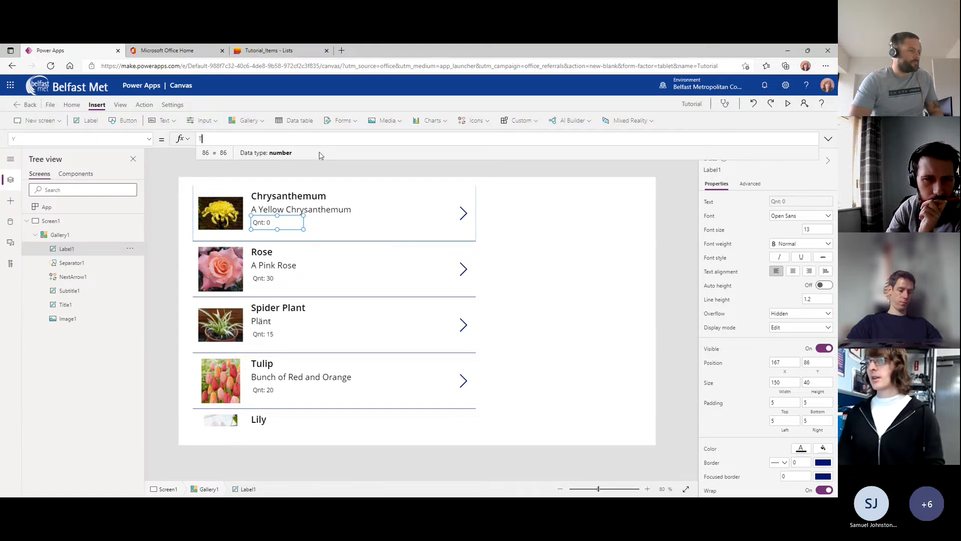
key("BackSpace")
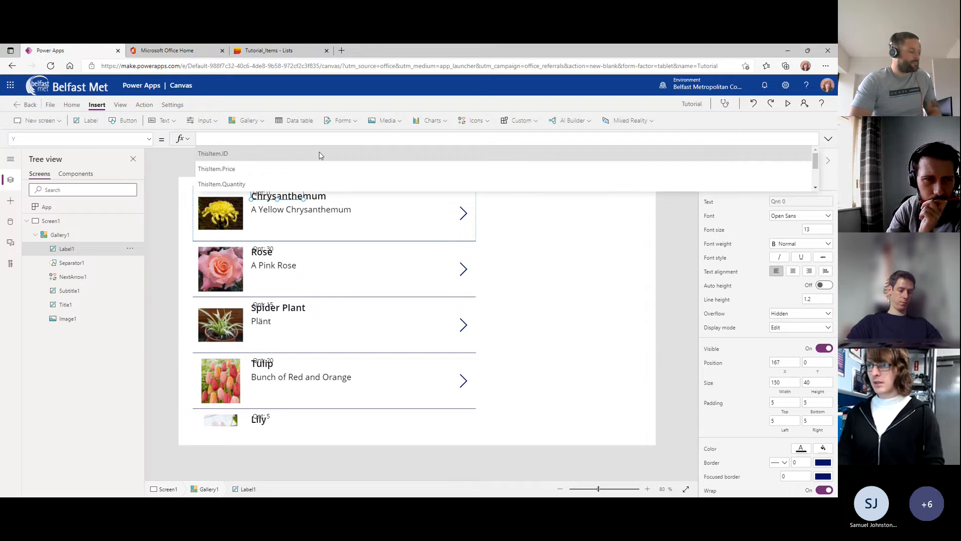
key("BackSpace")
key("BackSpace")
key("BackSpace")
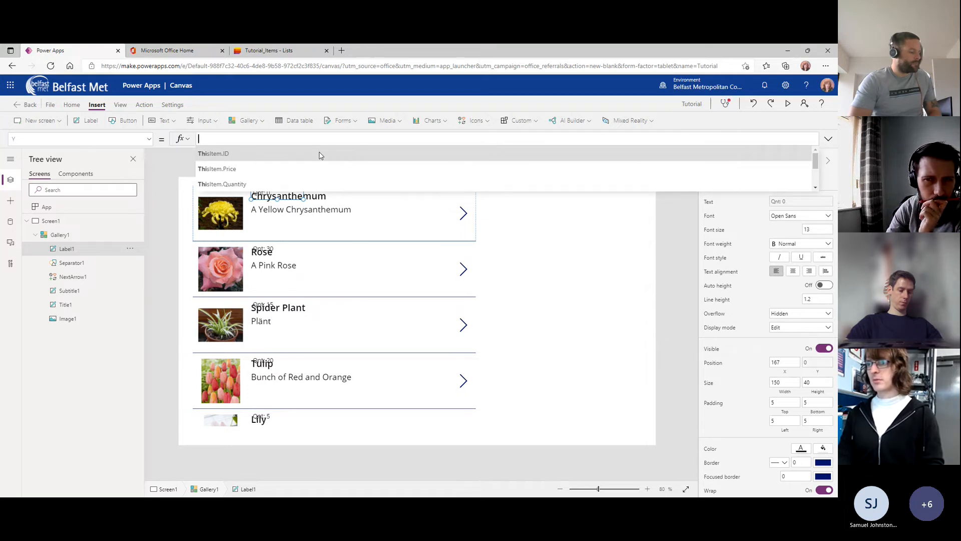
type("Subtitle.")
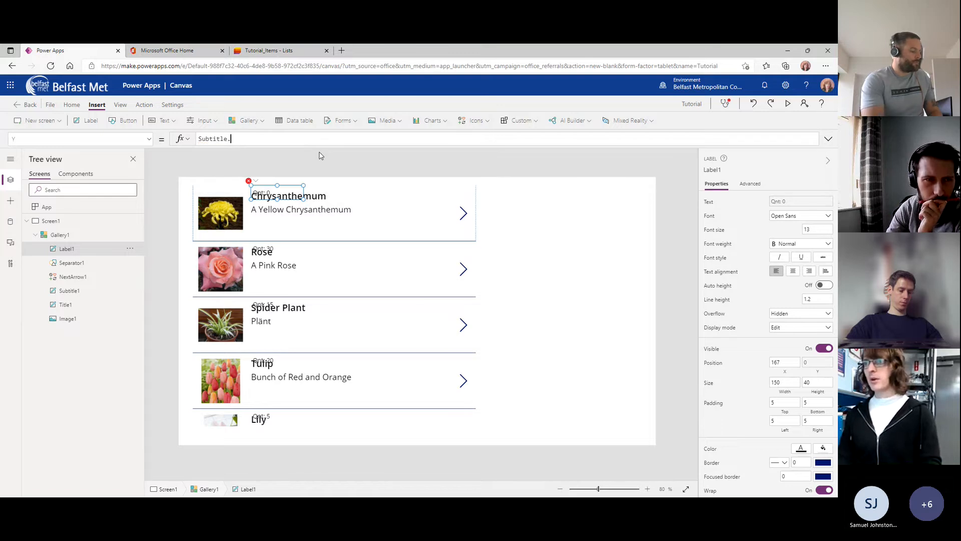
type("Y  ")
type("+Subtitle")
type("Y")
type("1.Height + 4")
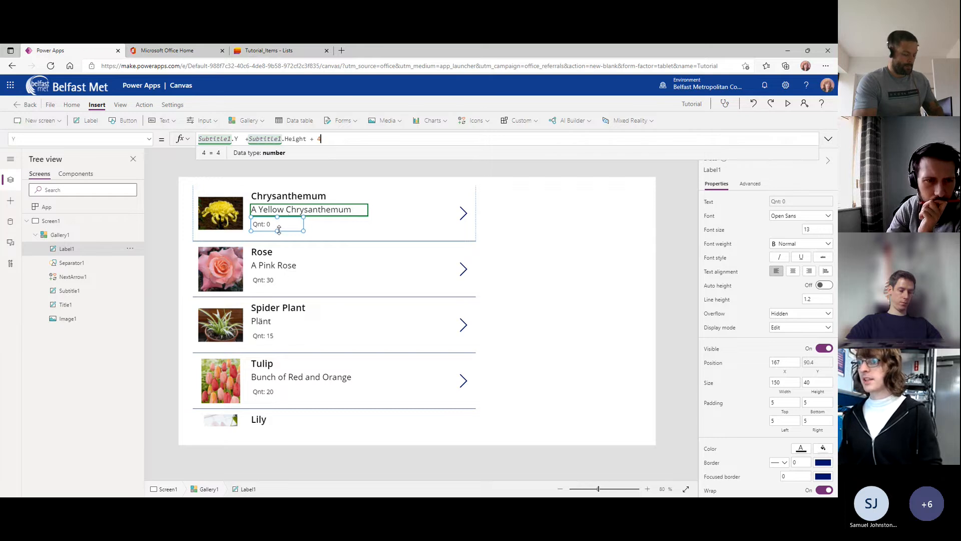
Set the quantity label's Height formula to Subtitle1.Height.
left_click(95, 133)
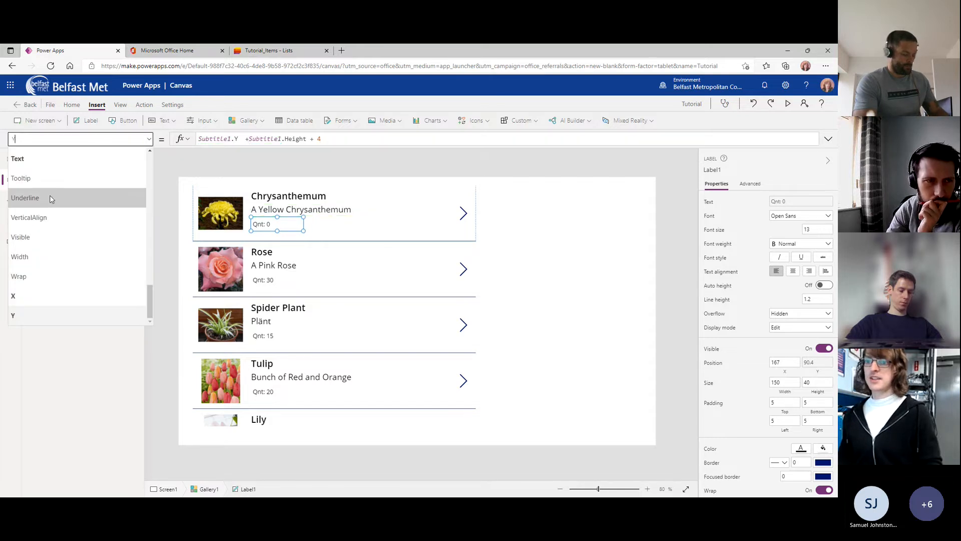
scroll(49, 202, "up", 8)
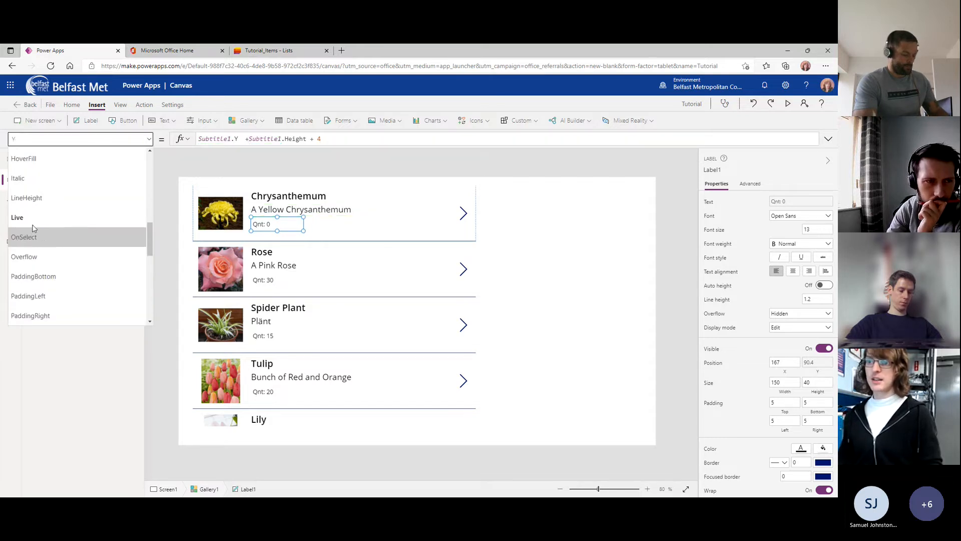
scroll(39, 233, "down", 1)
scroll(38, 231, "up", 4)
left_click(39, 249)
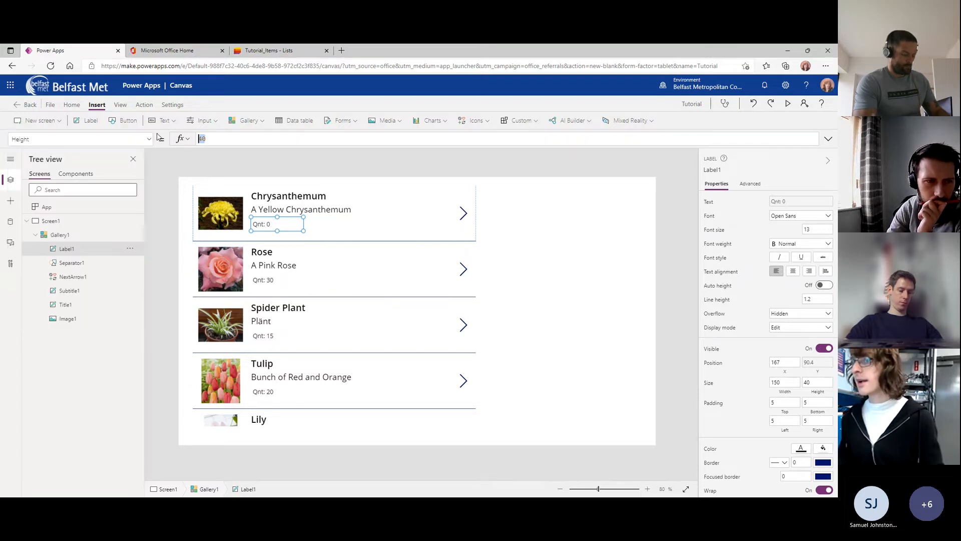
type("Subtitle1.")
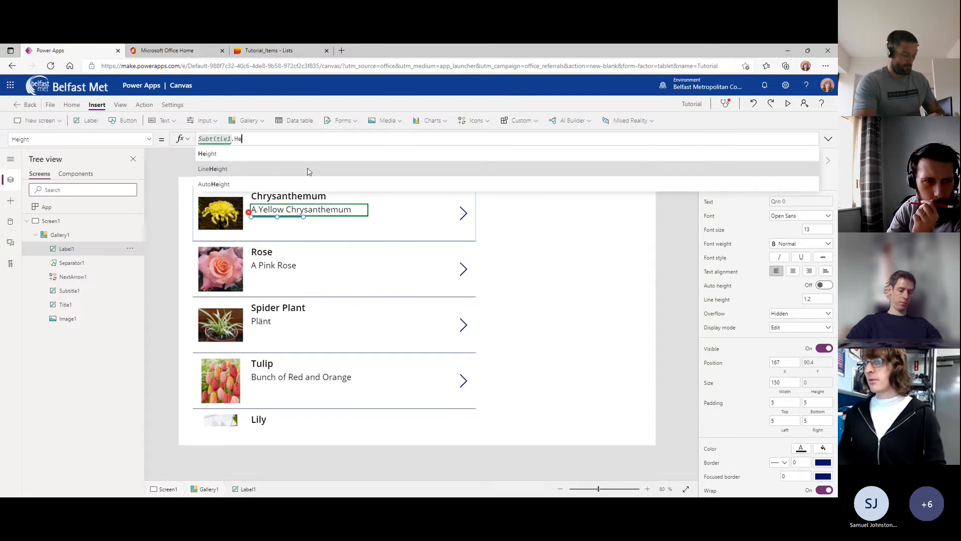
type("He")
key("Tab")
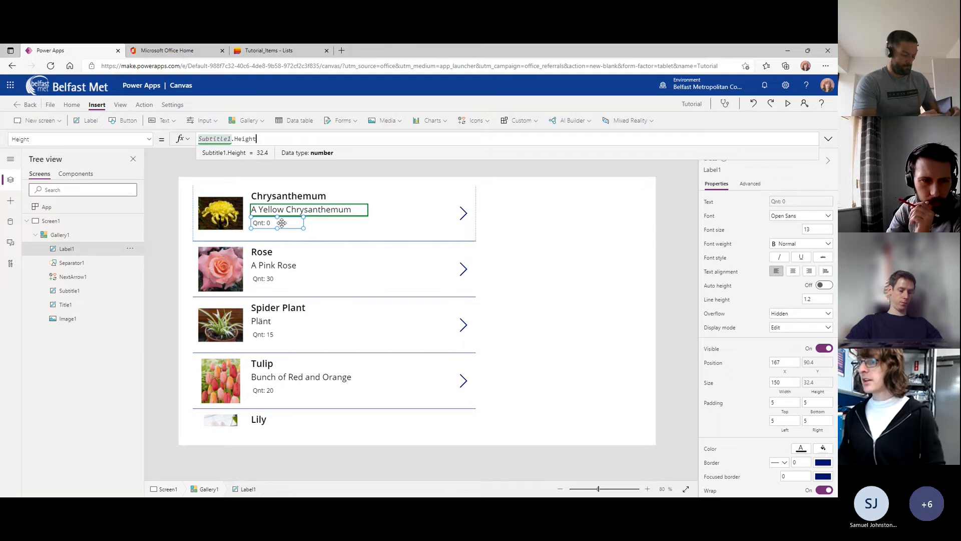
left_click(281, 224)
Insert a second label into the gallery row and place it below the quantity label at X 167, Y 114.
left_click(165, 120)
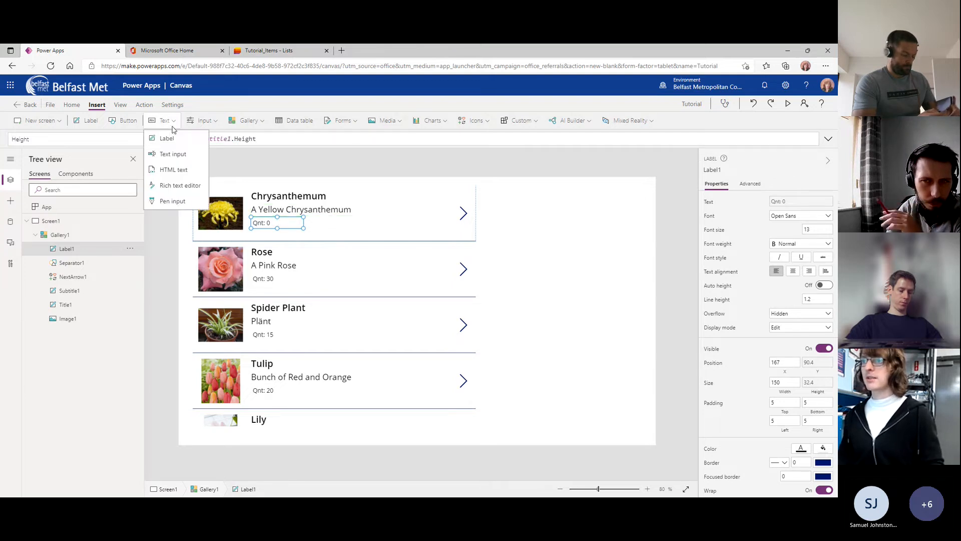
left_click(166, 137)
left_click_drag(234, 208, 280, 235)
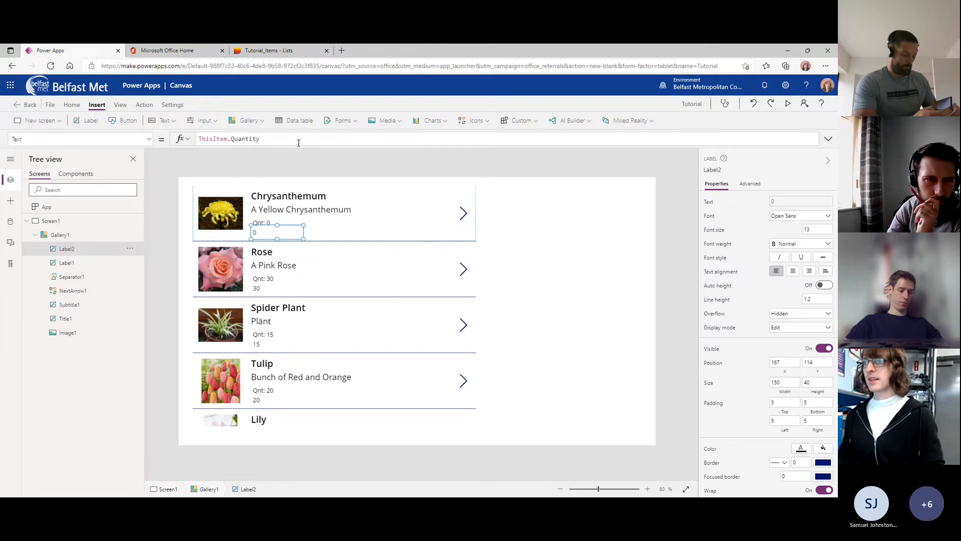
Set the new label's Text formula to "Price: "+Text(ThisItem.Price, "£#,##0.00").
left_click_drag(299, 143, 180, 136)
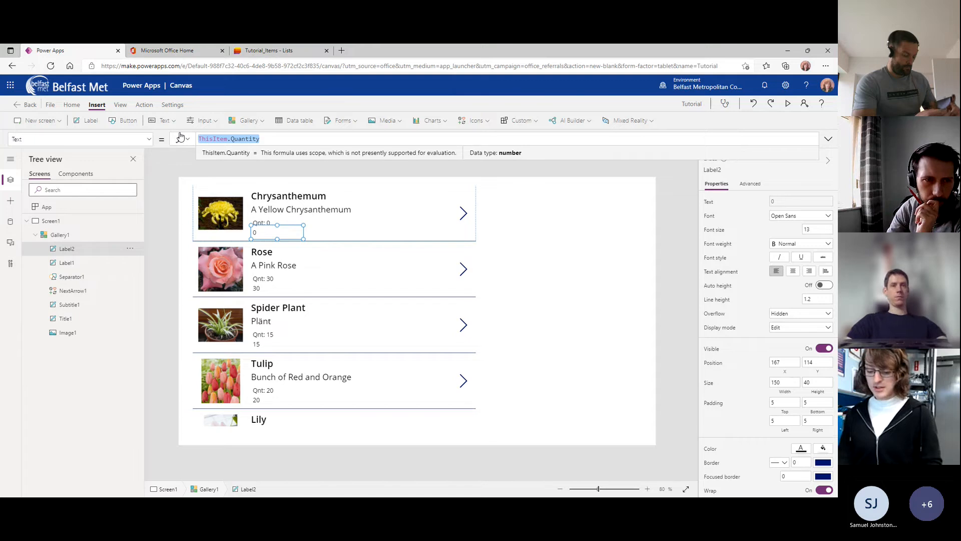
type("\"Price:")
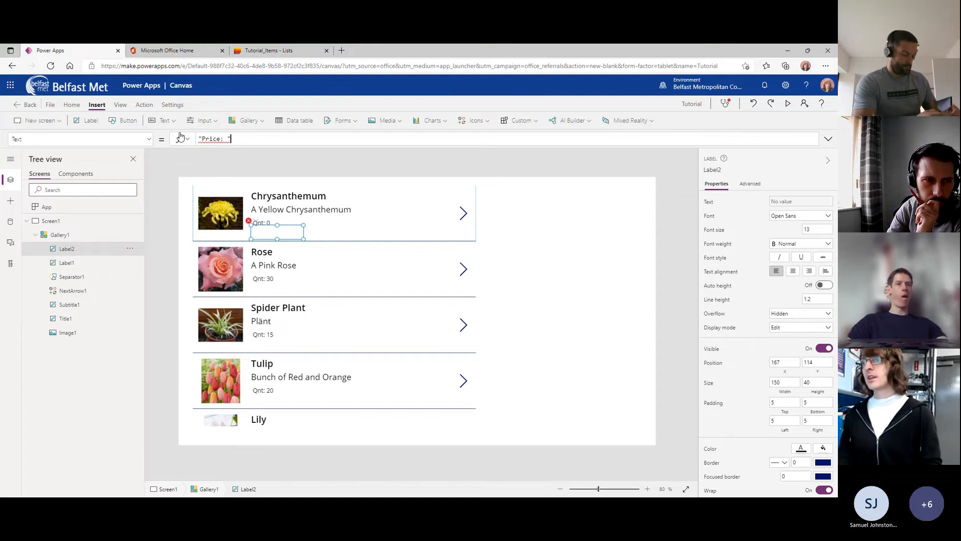
type(" \"+")
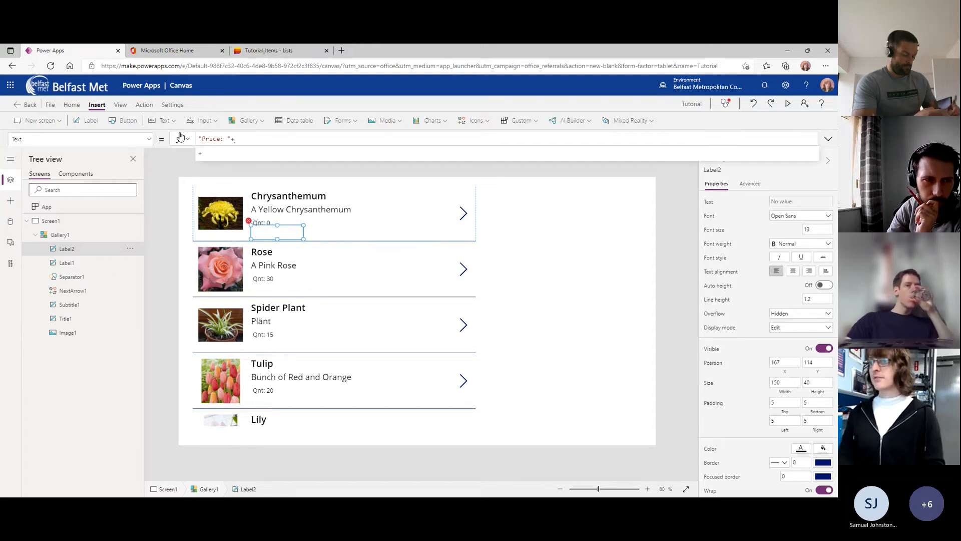
type("Text(ThisItem.Price, \"£#")
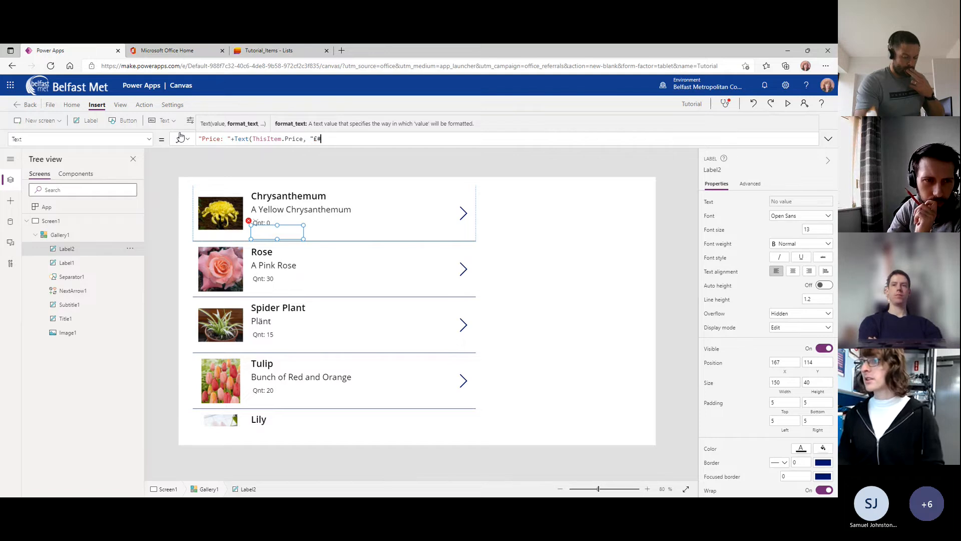
type(",##0.00\"")
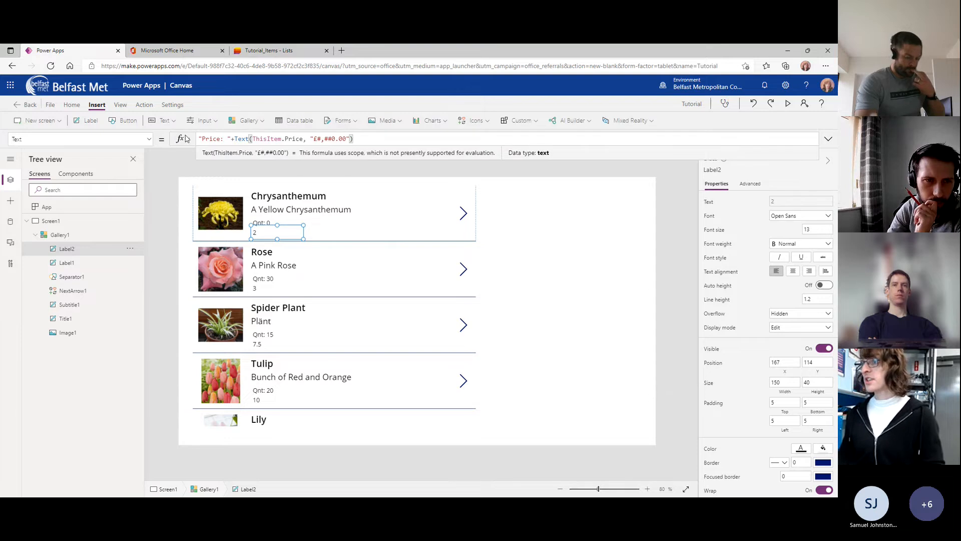
left_click(314, 166)
left_click(263, 230)
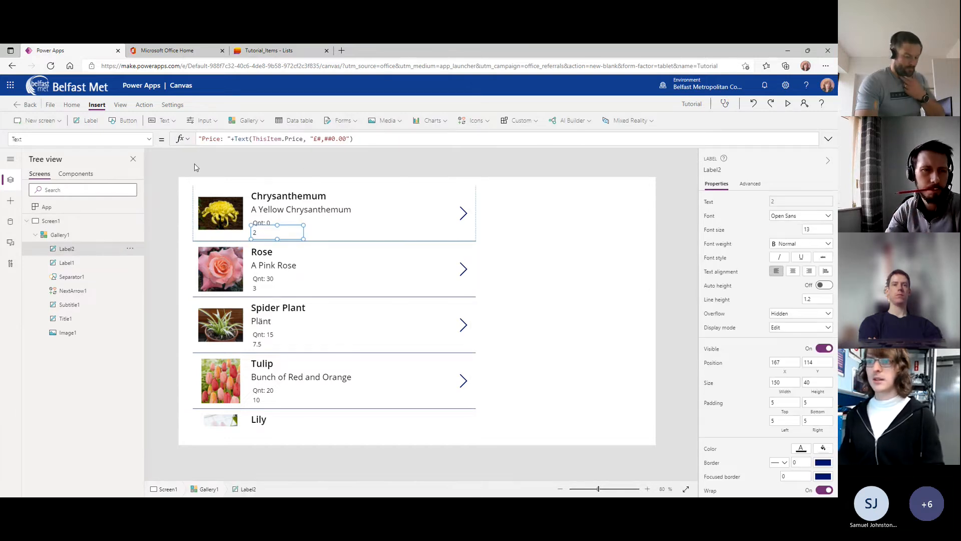
Replace the + operator with & in the price label's Text formula.
left_click(264, 139)
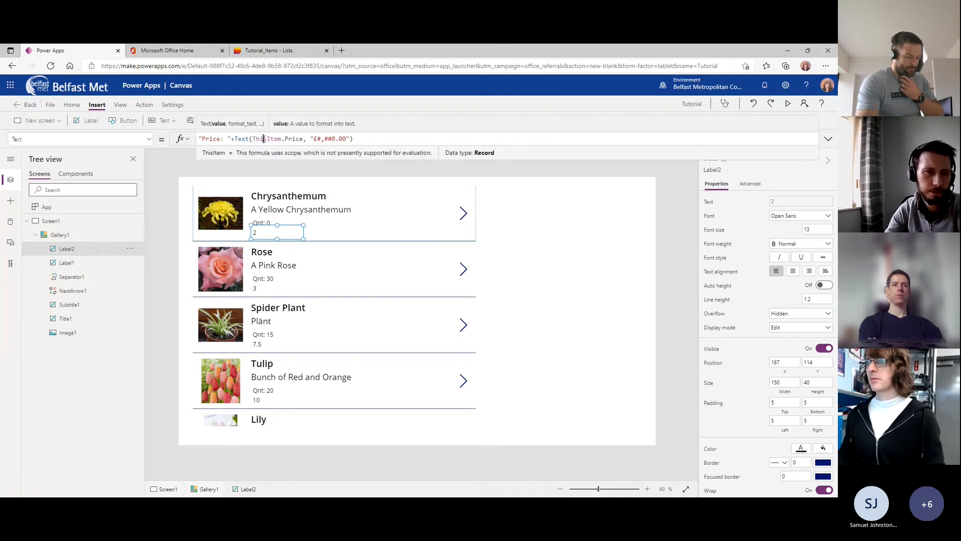
left_click(302, 140)
left_click(254, 140, "shift")
double_click(237, 140)
type("&")
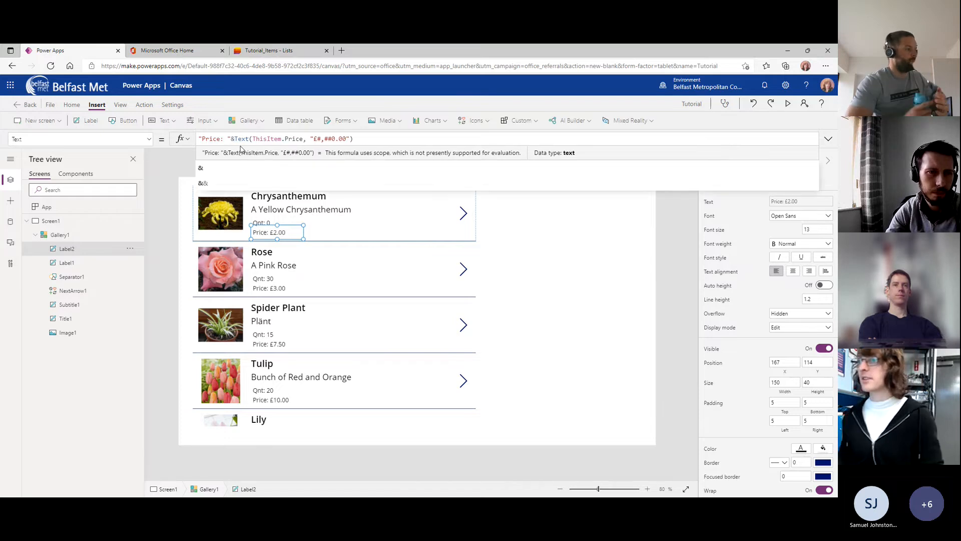
left_click(315, 210)
Set the price label's Y formula to Label1.Height + Label1.Width + 4.
left_click(283, 230)
left_click(101, 139)
scroll(34, 240, "down", 2)
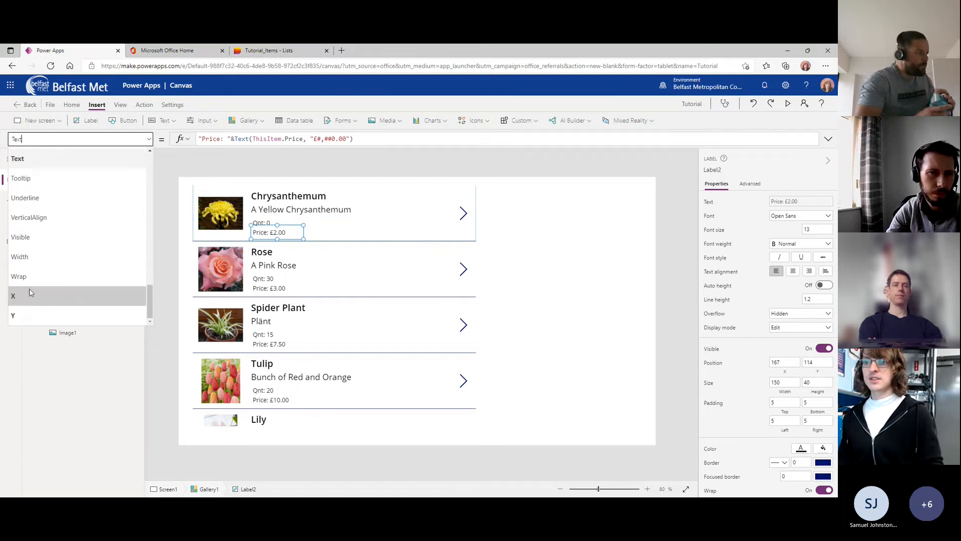
left_click(15, 316)
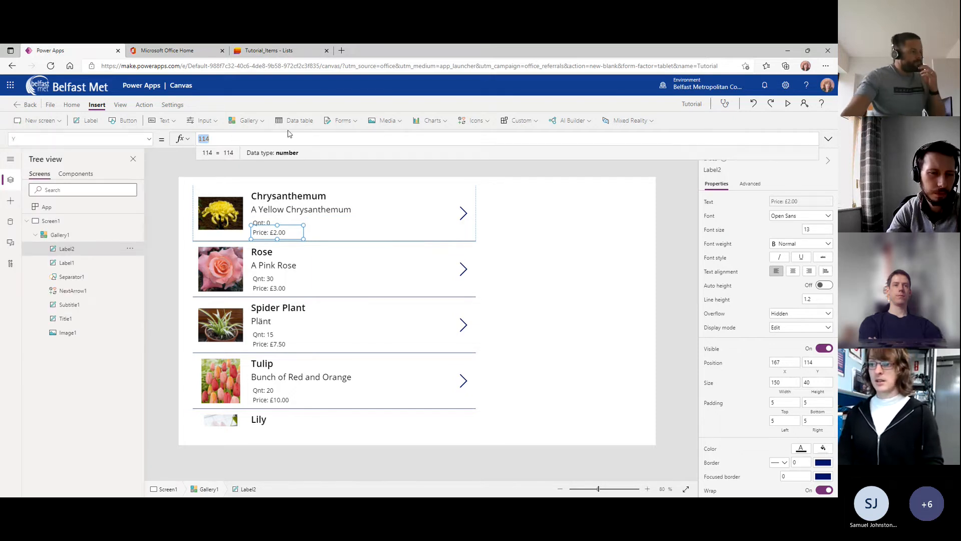
type("Lable")
type("1.Height+")
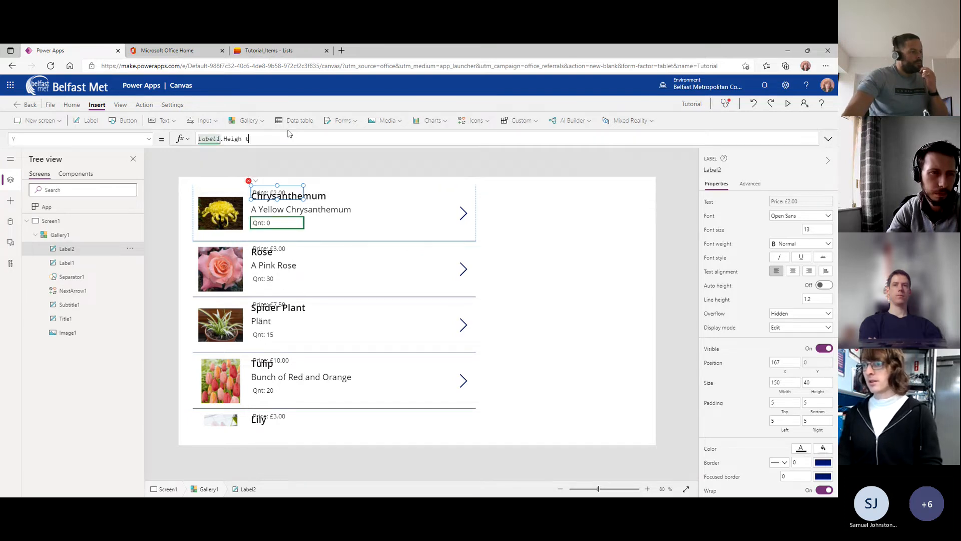
type("t +")
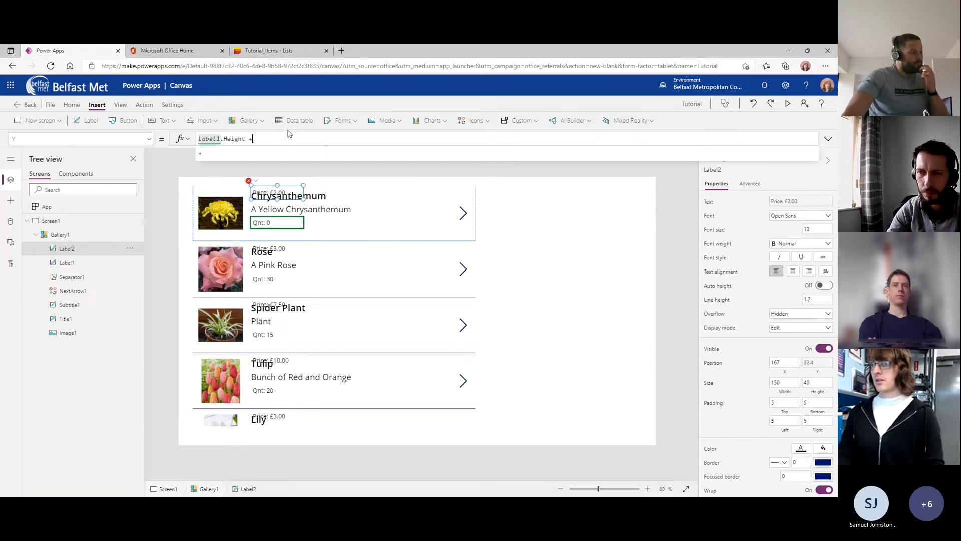
type(" Lb1.")
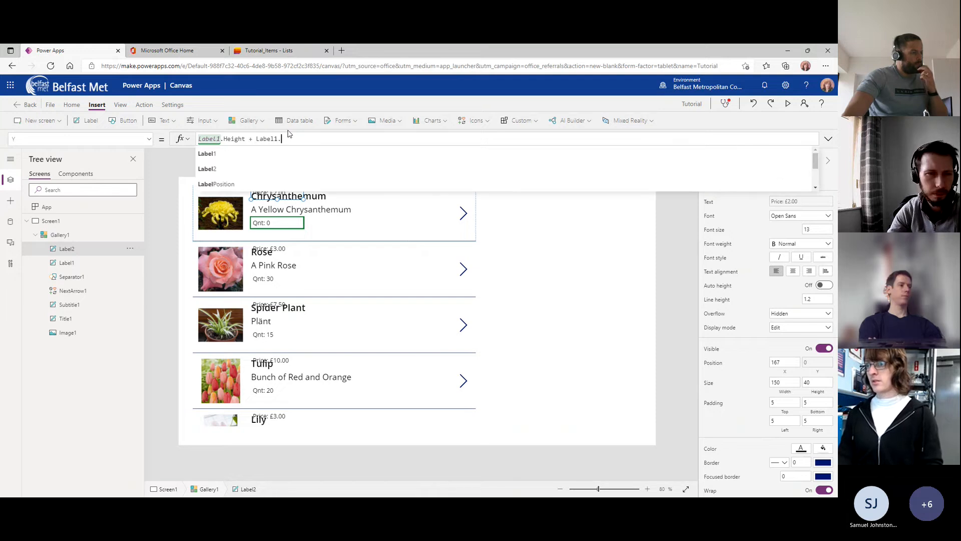
type("Width + 4")
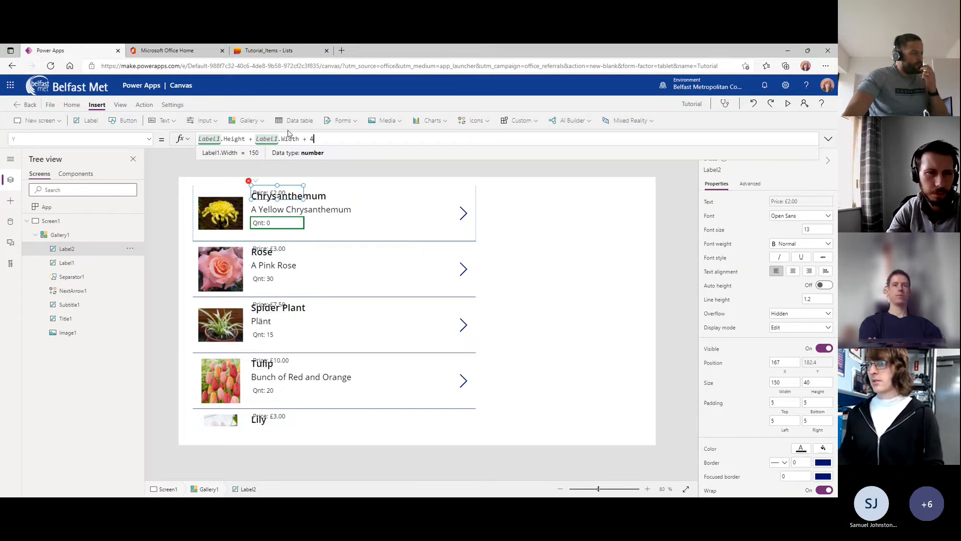
Clear the price label's X formula and return to its Y formula.
left_click(75, 139)
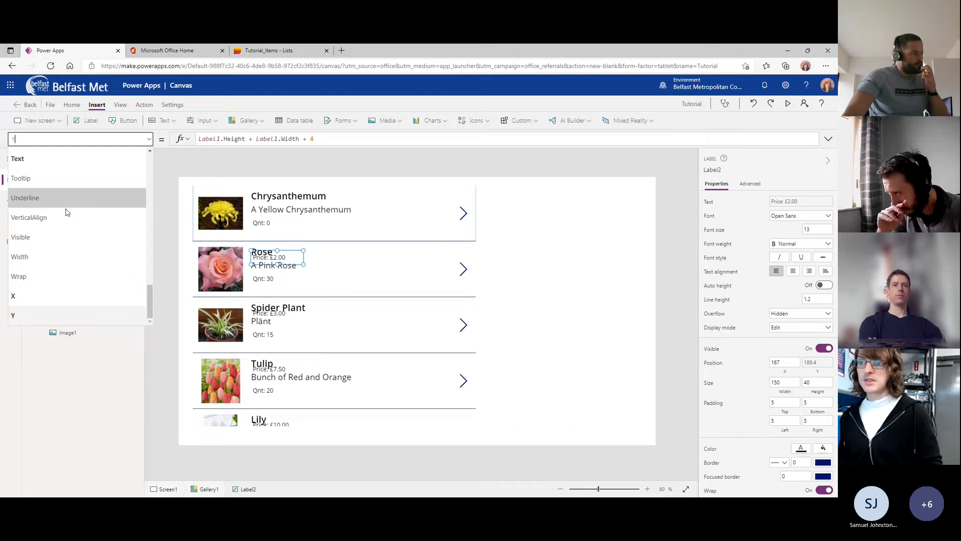
left_click(40, 296)
left_click(278, 139)
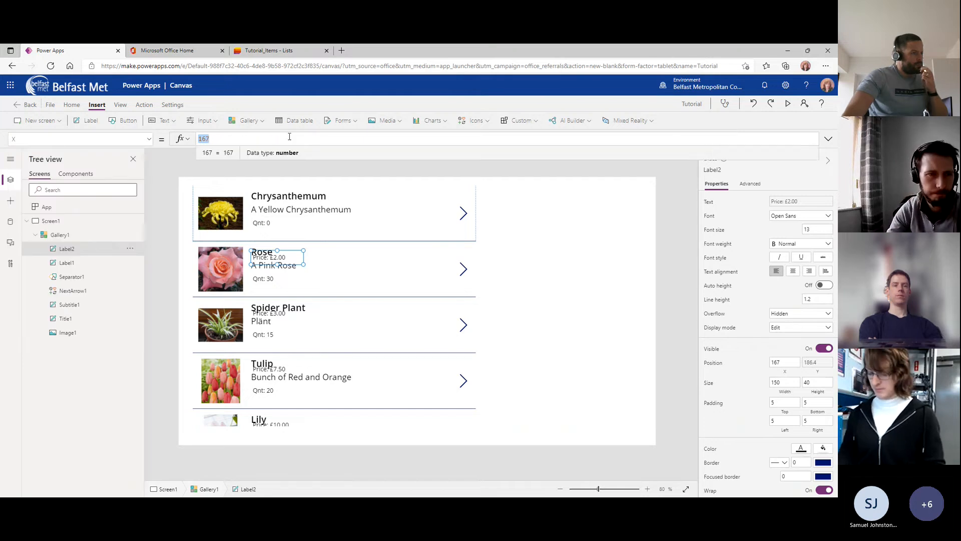
type("L")
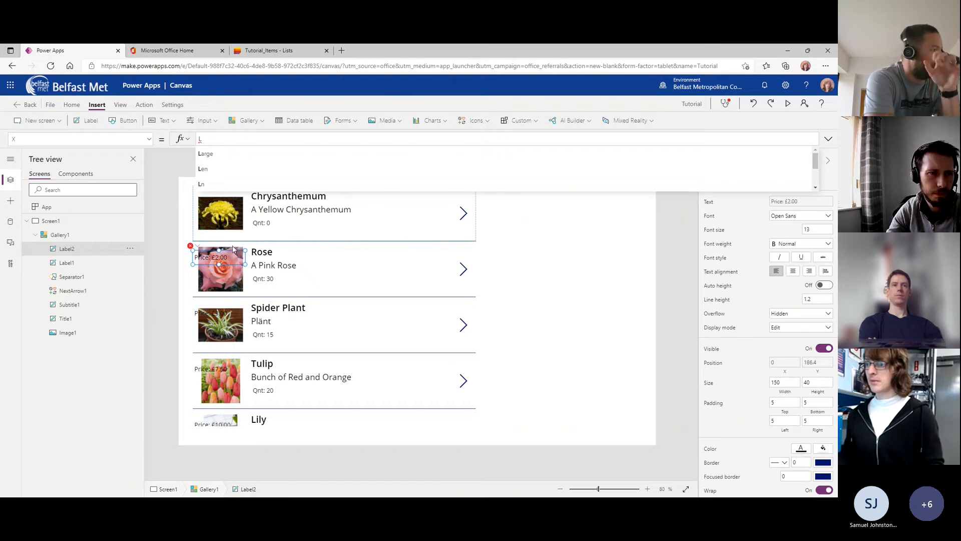
key("BackSpace")
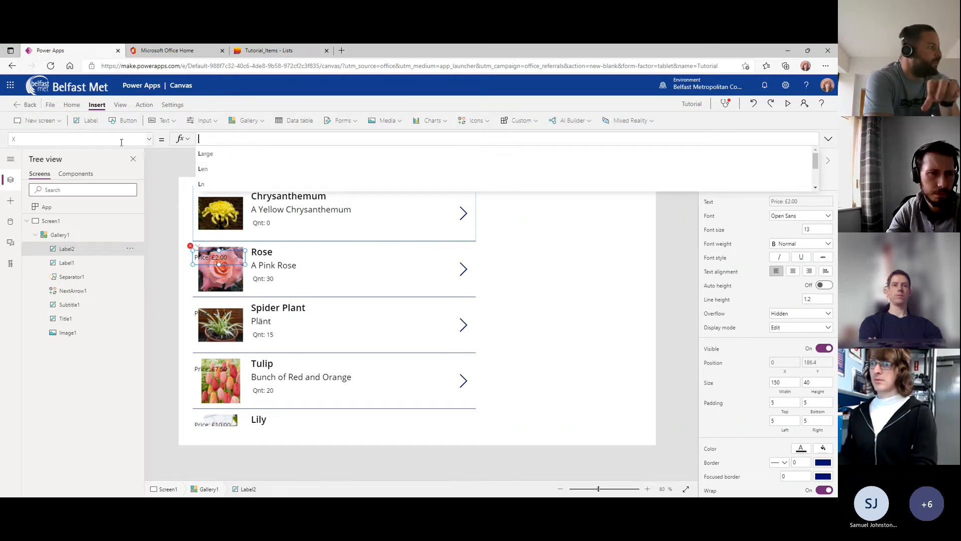
left_click(148, 143)
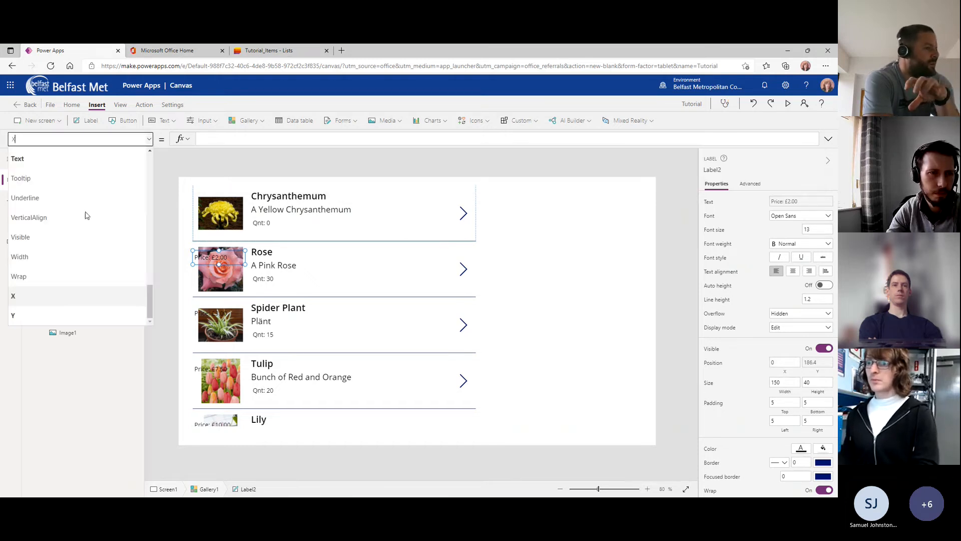
left_click(47, 313)
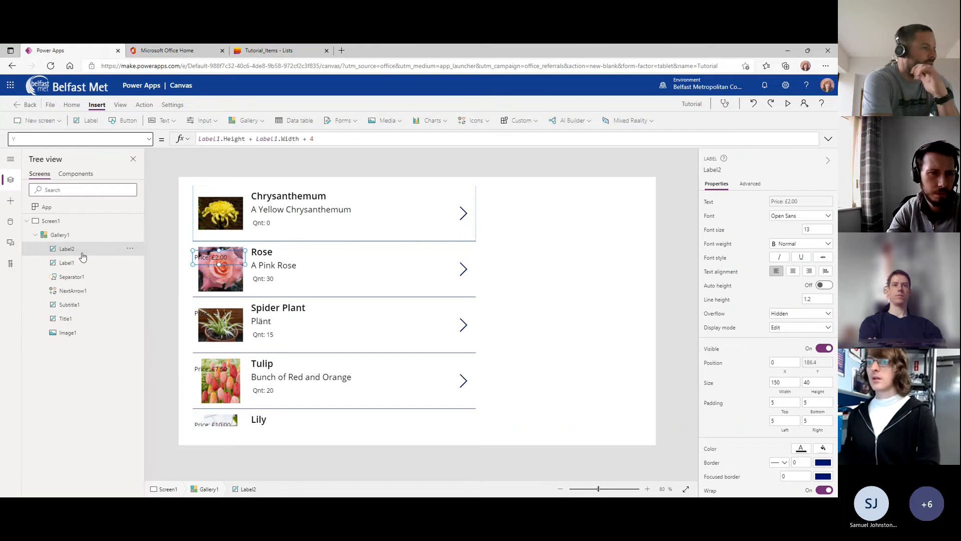
Try to reposition the price label on the canvas, moving the gallery to X 52, Y 8.
left_click(224, 258)
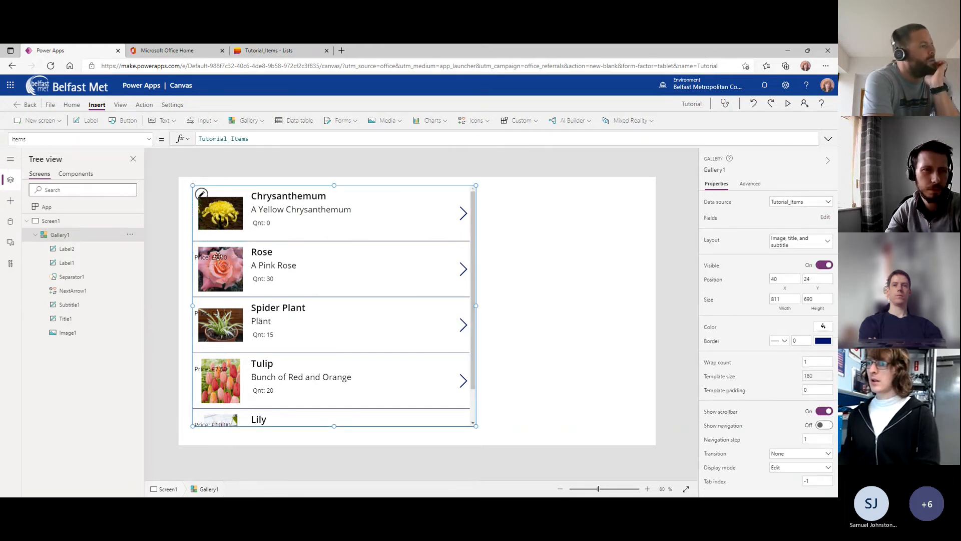
left_click(94, 254)
mouse_move(228, 259)
left_mouse_down()
mouse_move(250, 252)
mouse_move(234, 253)
left_mouse_up()
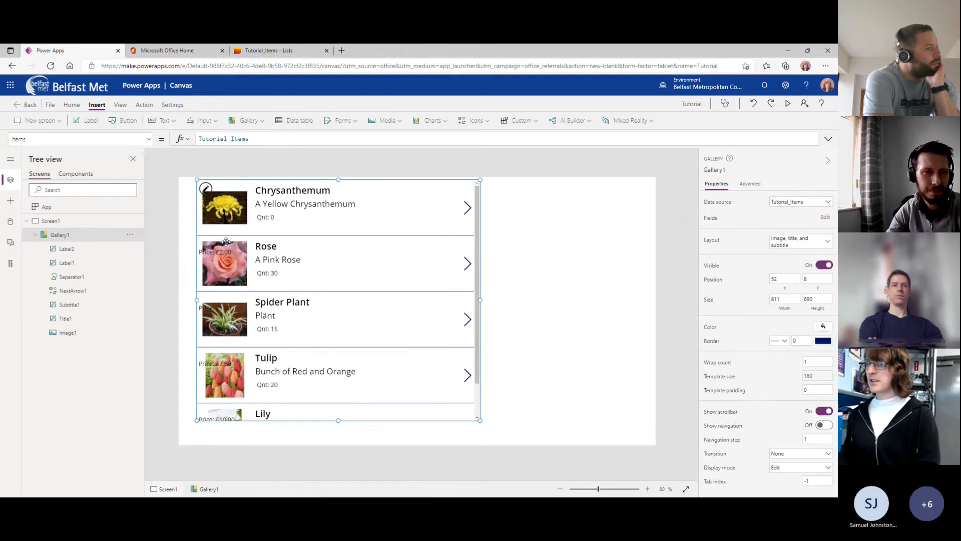
left_click(221, 206)
left_click(207, 254)
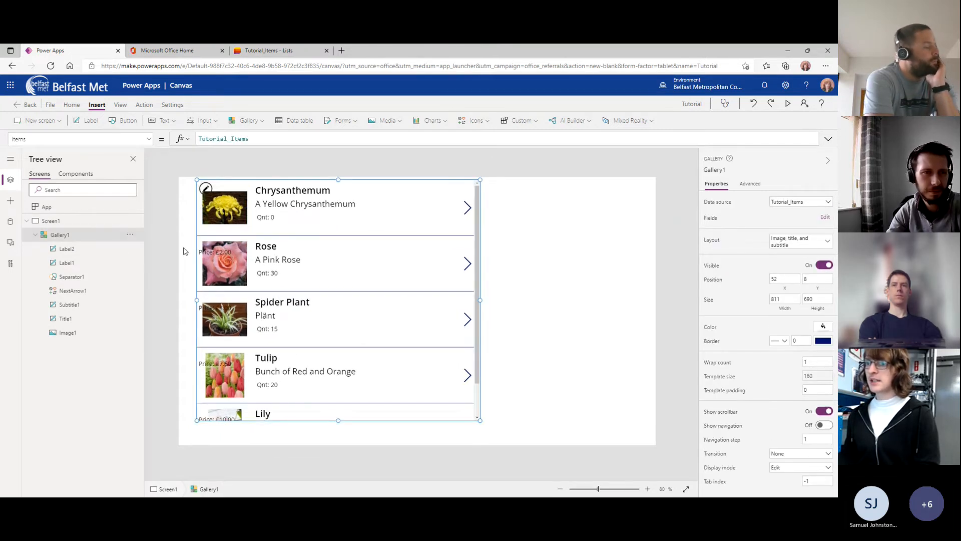
left_click(65, 251)
left_click(208, 255)
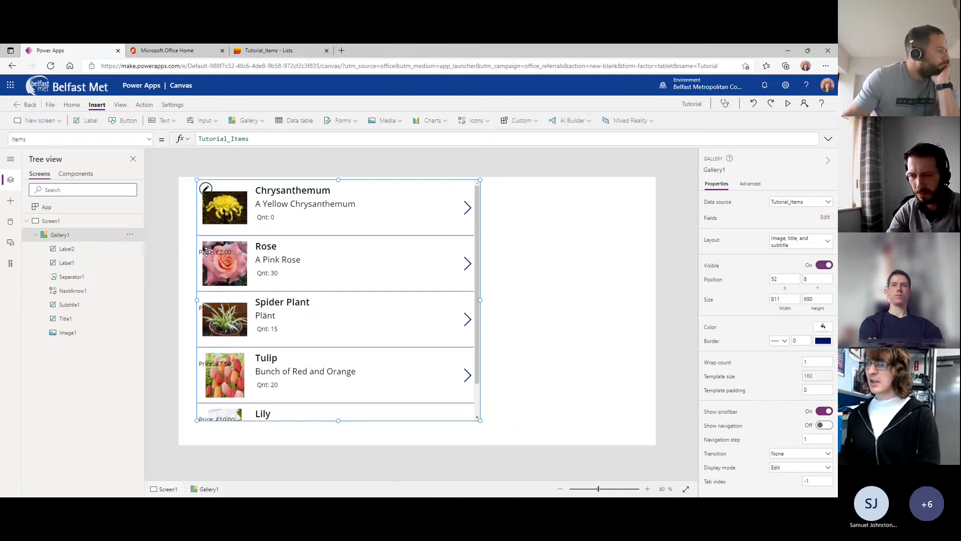
Change the price label's Y formula to Label1.Height + Label1.Y + 4.
left_click(68, 250)
left_click(128, 143)
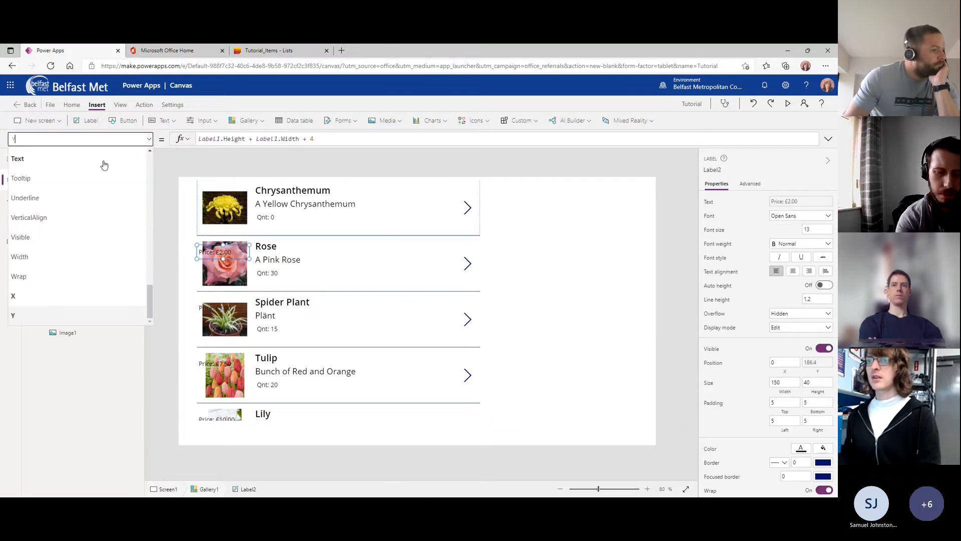
left_click(310, 140)
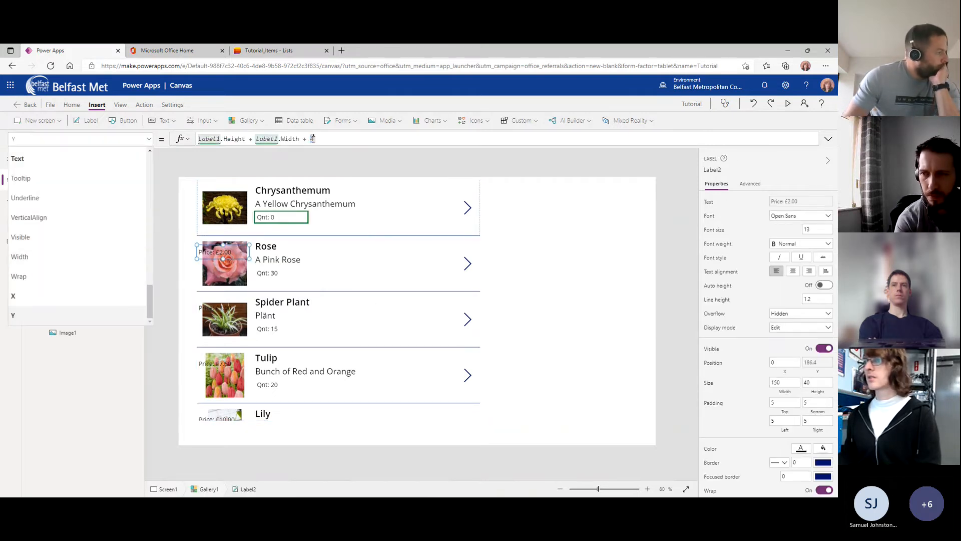
left_click(281, 141)
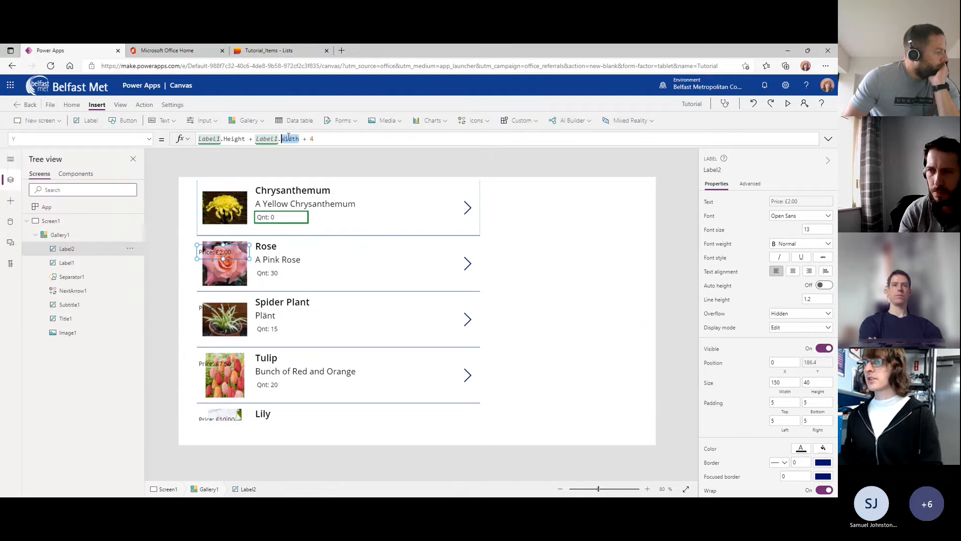
type("Y")
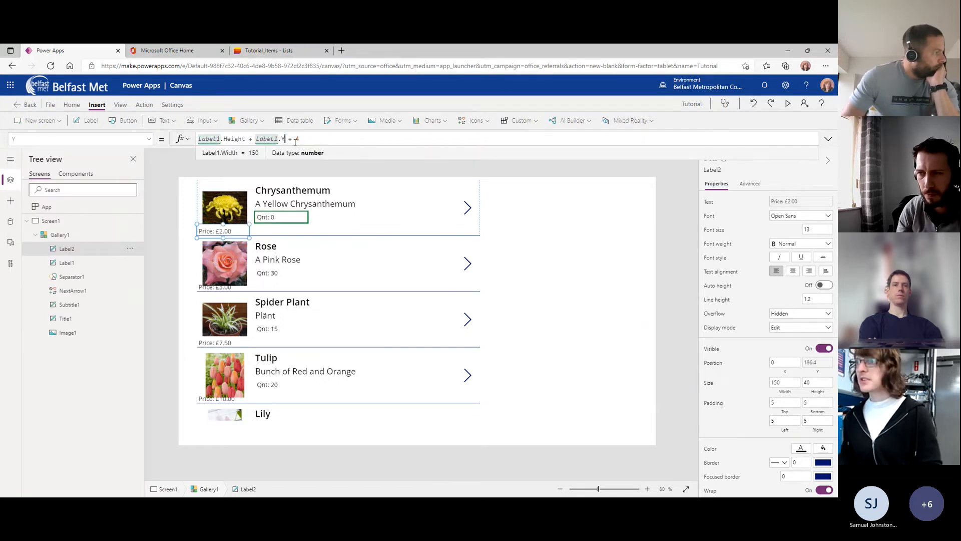
Set the price label's X formula to Label1.X.
left_click(80, 138)
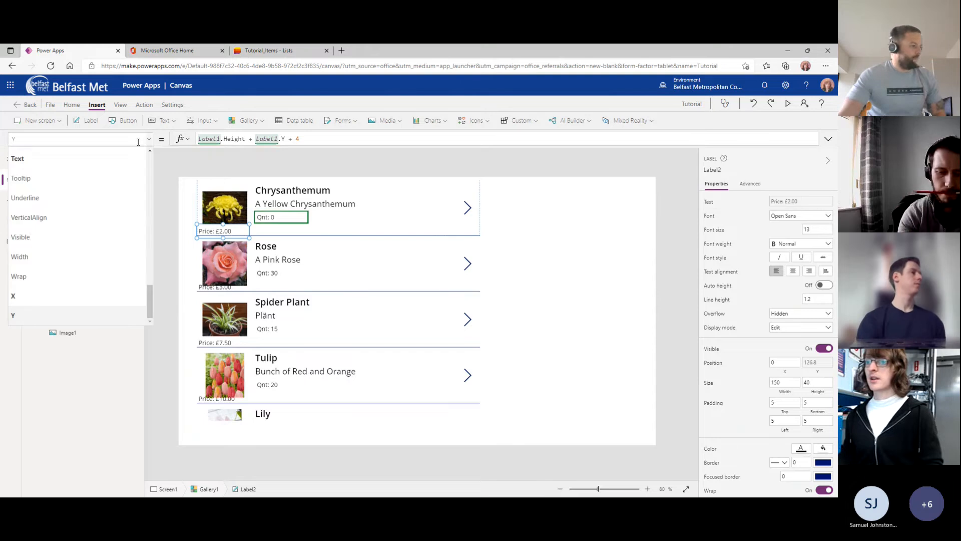
left_click(44, 297)
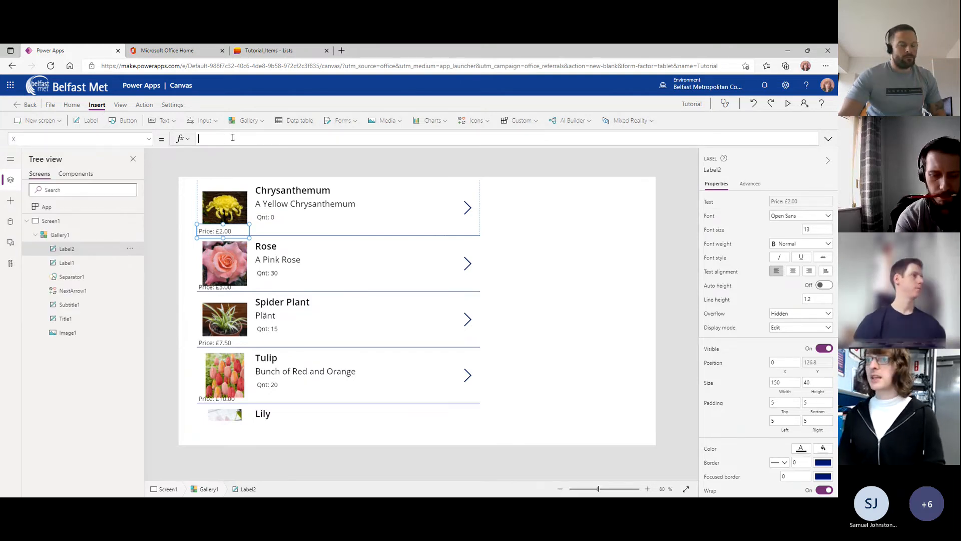
type("Label1.")
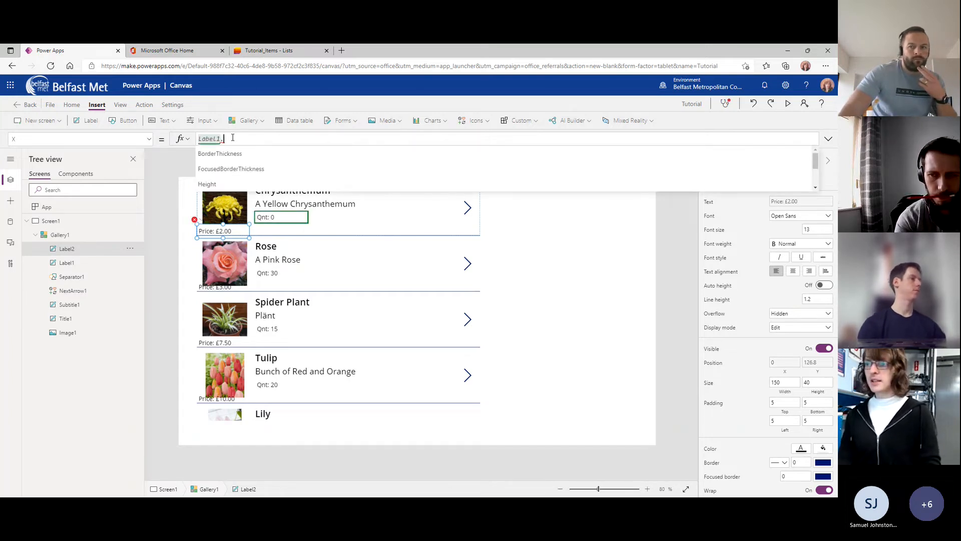
type("X")
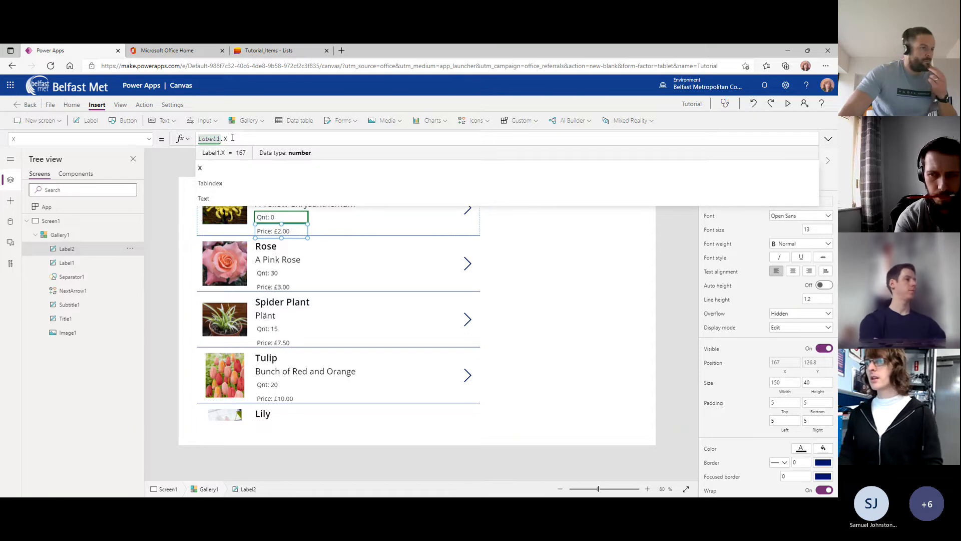
left_click(138, 135)
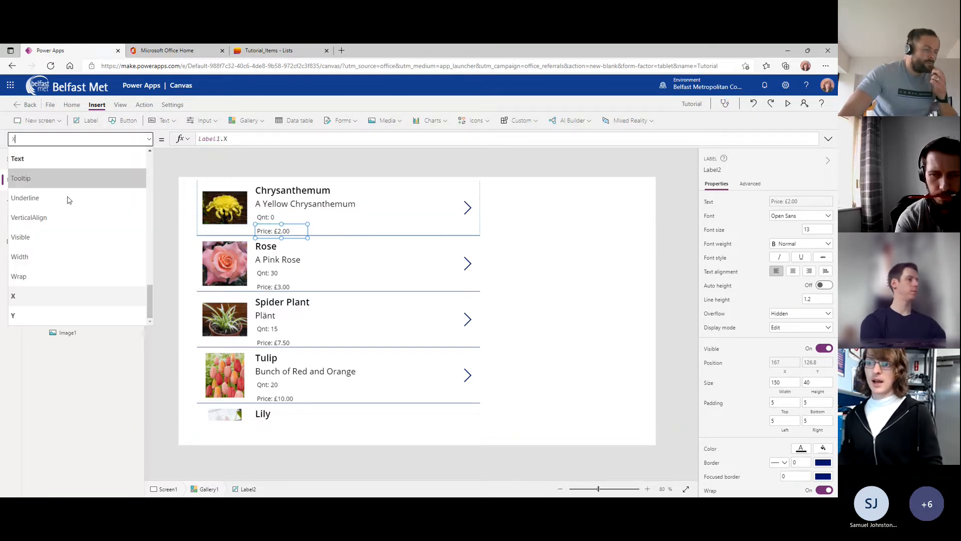
Examine the list of properties available for the price label and show its Text formula.
scroll(68, 202, "up", 1)
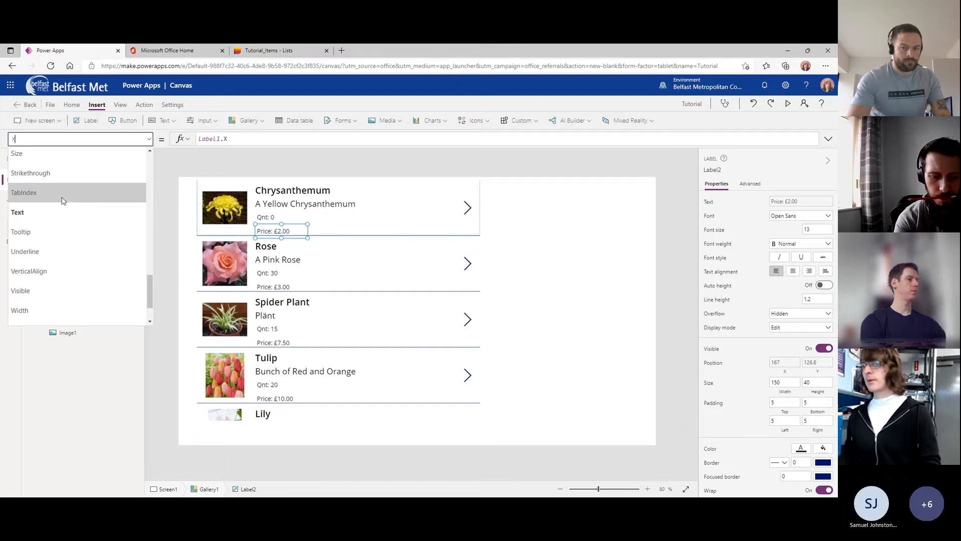
scroll(67, 205, "up", 4)
scroll(66, 217, "up", 6)
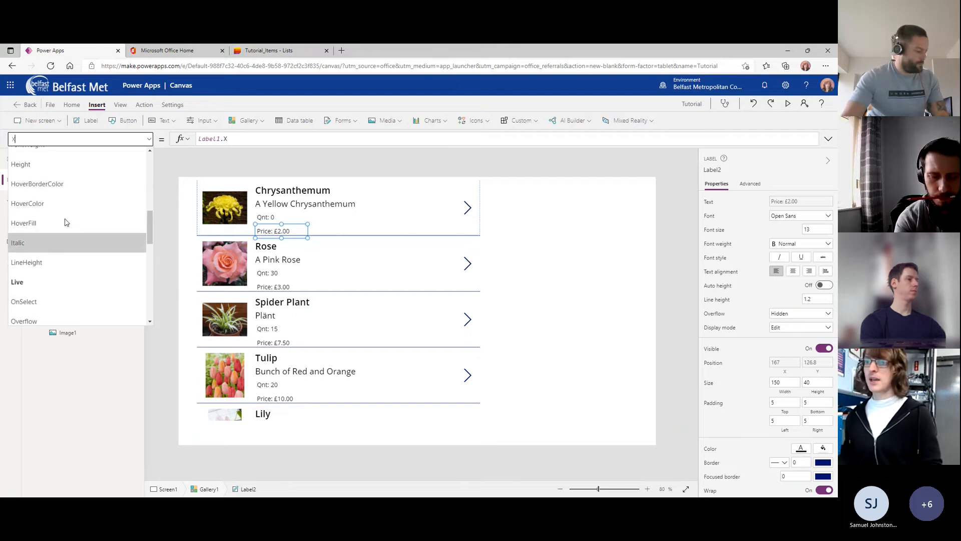
scroll(68, 215, "down", 4)
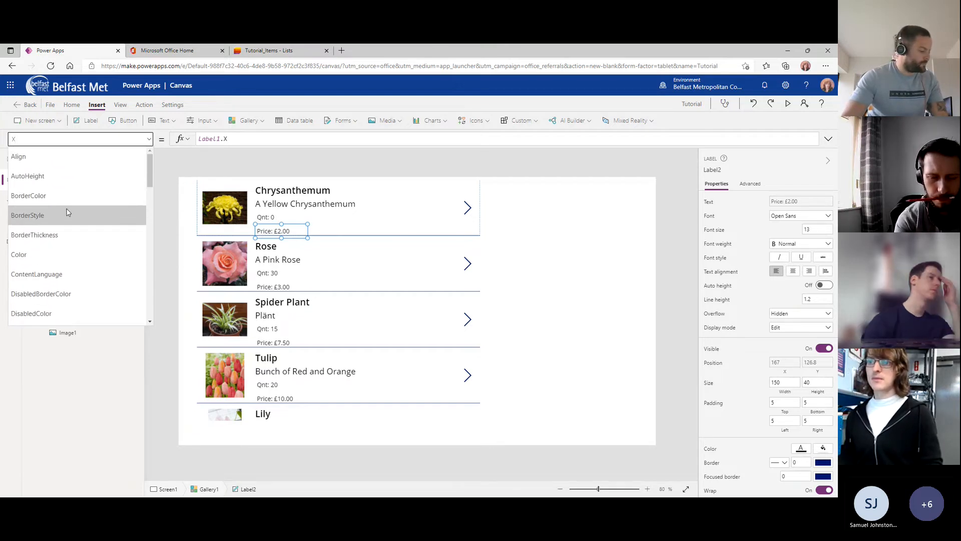
scroll(57, 240, "down", 5)
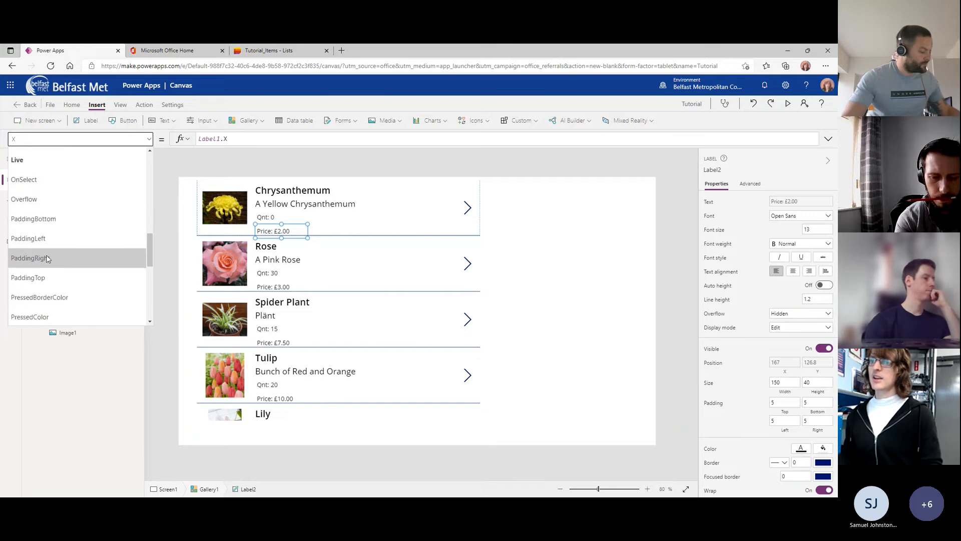
scroll(46, 276, "down", 2)
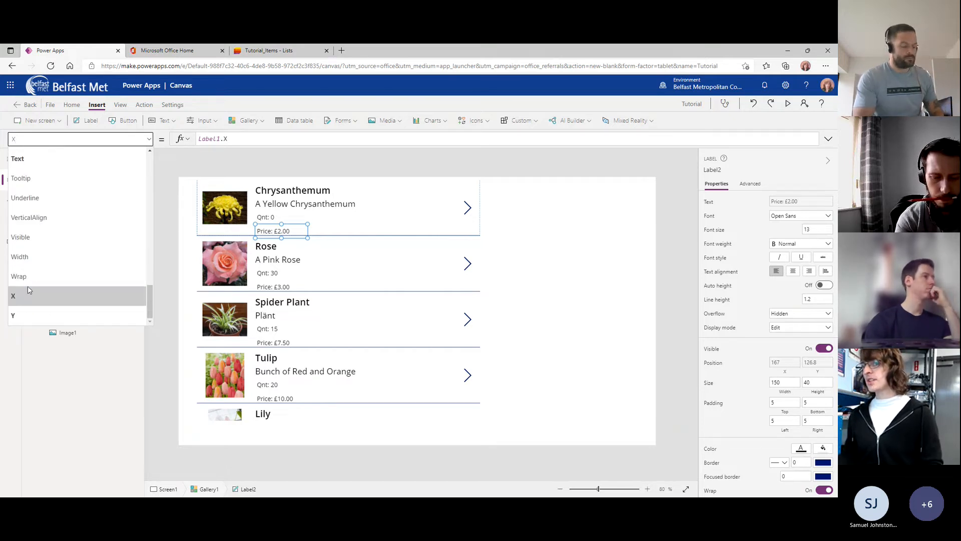
scroll(46, 272, "up", 5)
scroll(48, 271, "up", 2)
scroll(41, 271, "down", 3)
left_click(36, 271)
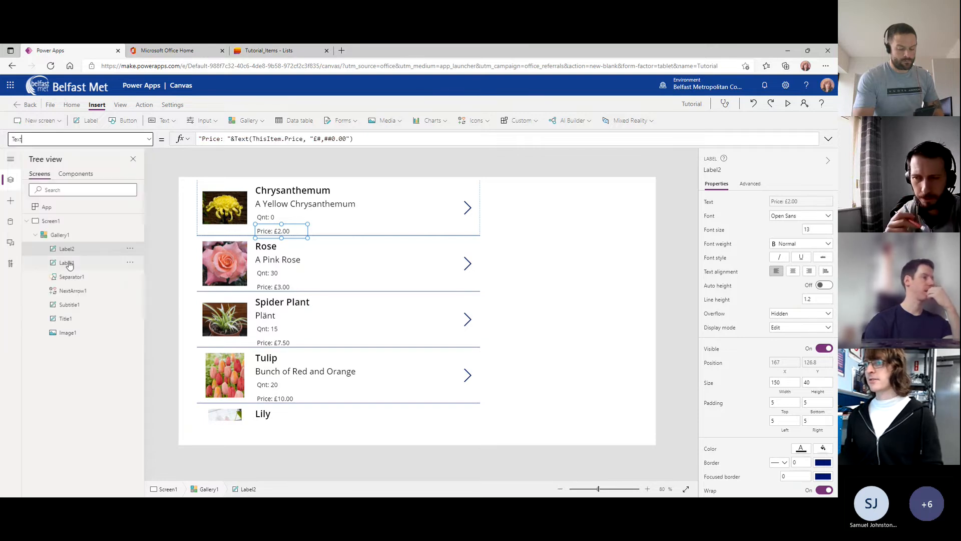
left_click(127, 136)
scroll(27, 236, "up", 3)
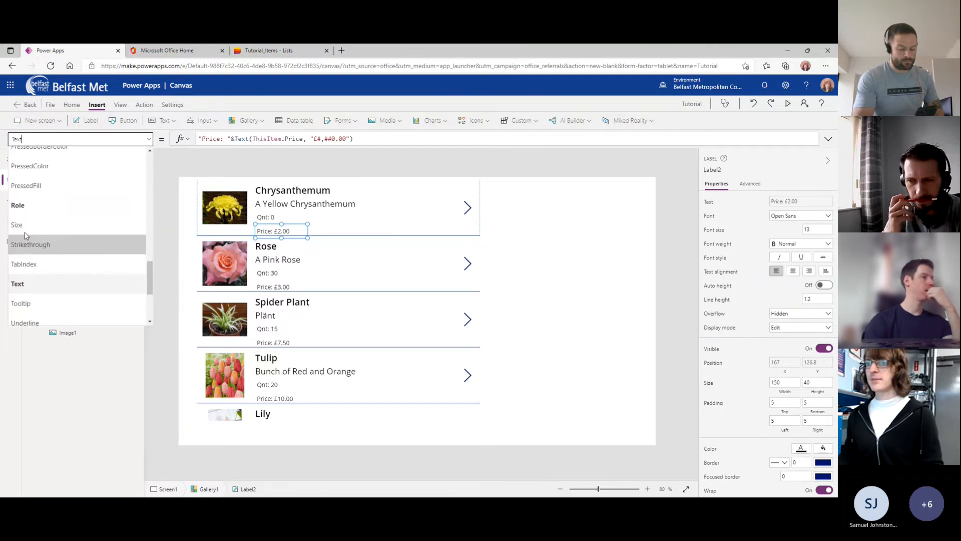
Move the title label slightly up in the gallery template, and highlight the number format in the price label's Text formula.
left_click(294, 196)
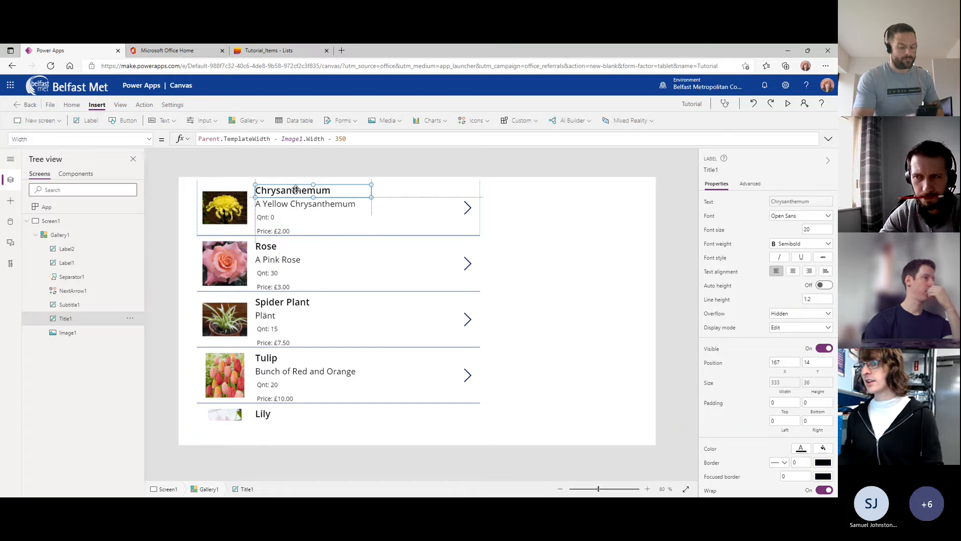
left_click(274, 226)
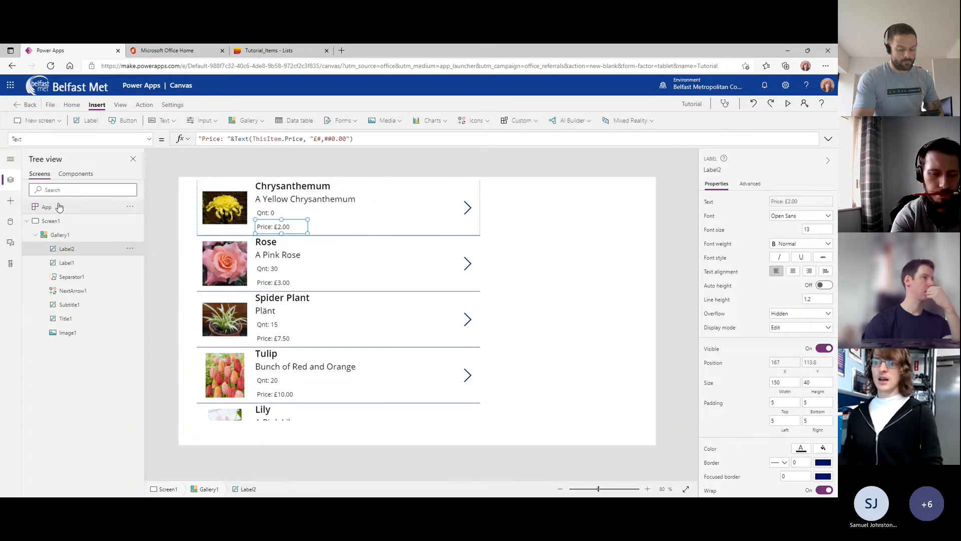
left_click(274, 139)
left_click_drag(296, 139, 356, 140)
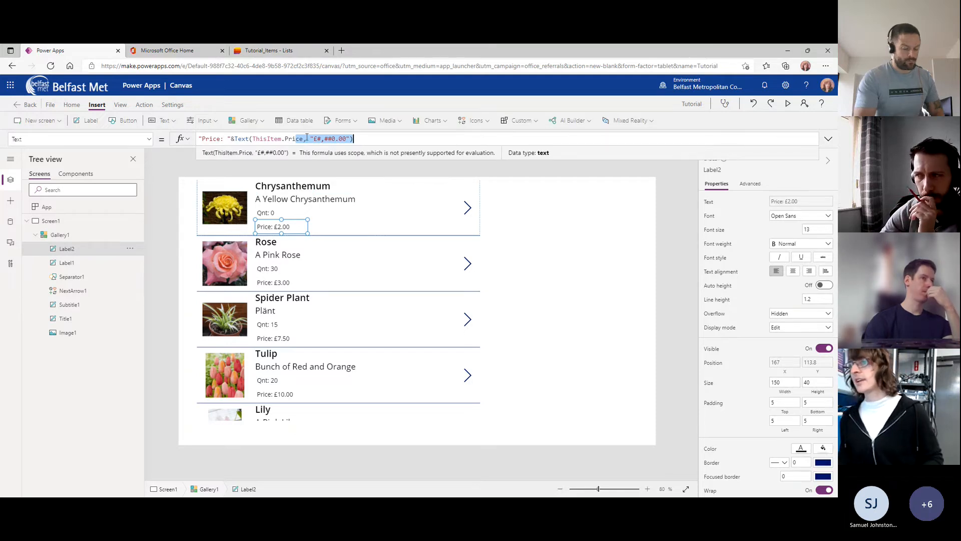
Search the web for "powerapps docs Text" in a new tab and open the Microsoft documentation for the Text function.
left_click(342, 50)
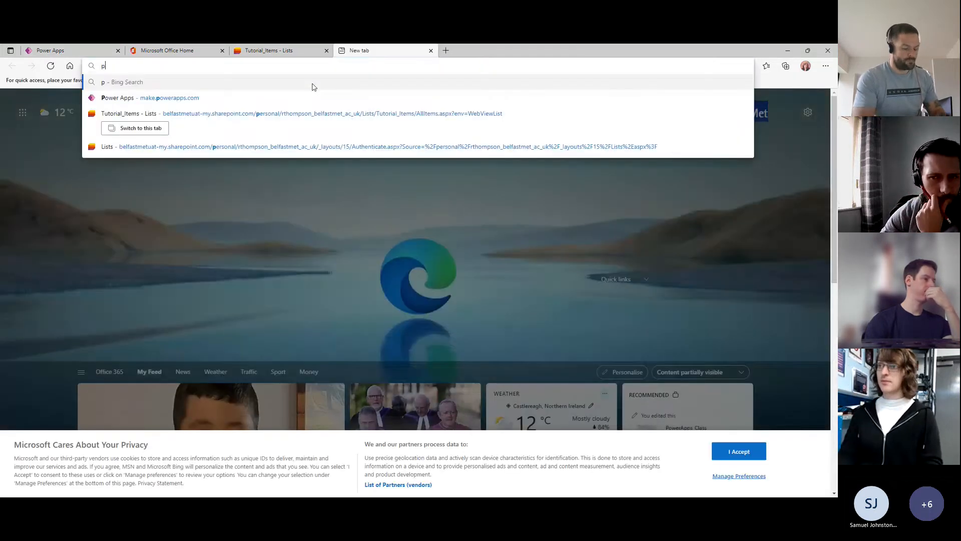
type("powerapps docs T")
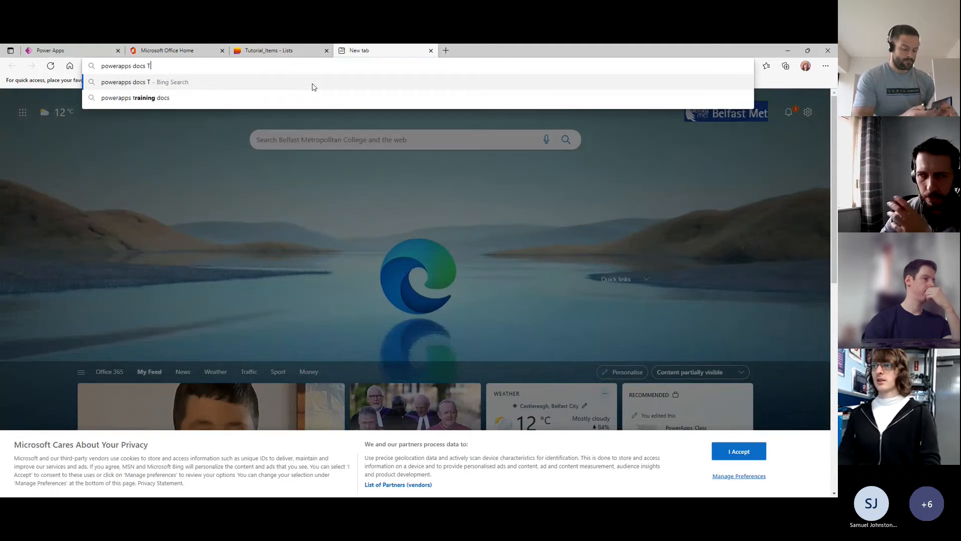
type("ext")
key("Return")
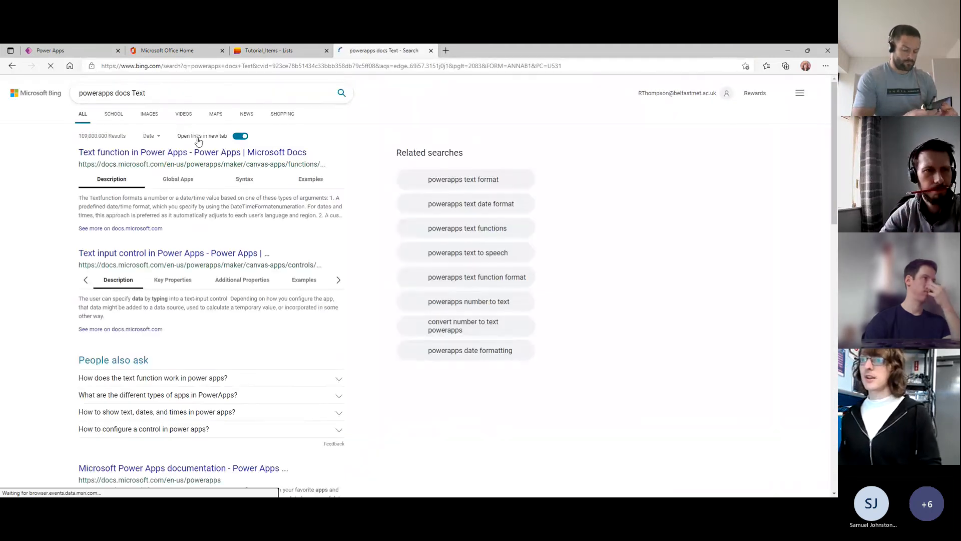
left_click(143, 238)
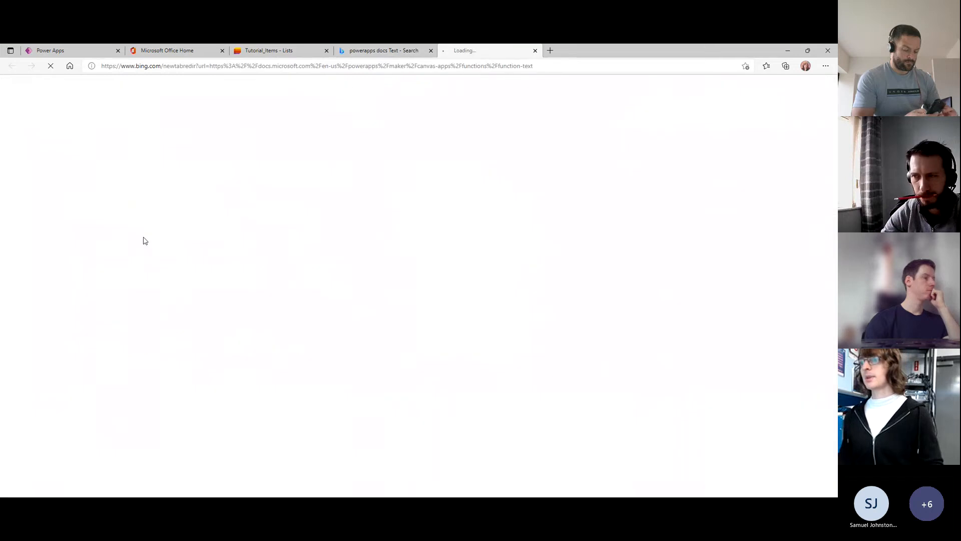
Examine the predefined date/time formats and the number, date and literal placeholders in the Text function documentation.
scroll(312, 200, "down", 3)
scroll(311, 199, "down", 2)
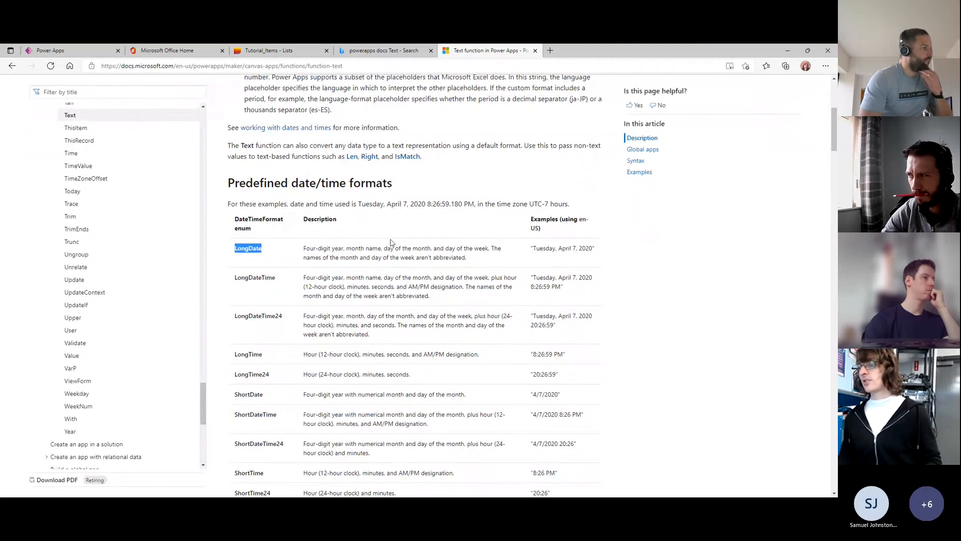
scroll(390, 243, "down", 5)
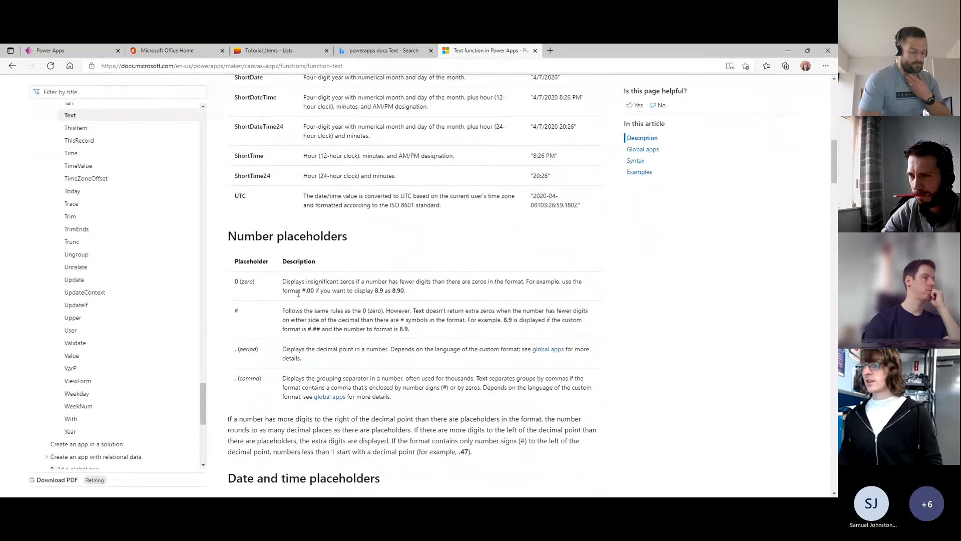
left_click_drag(413, 333, 253, 293)
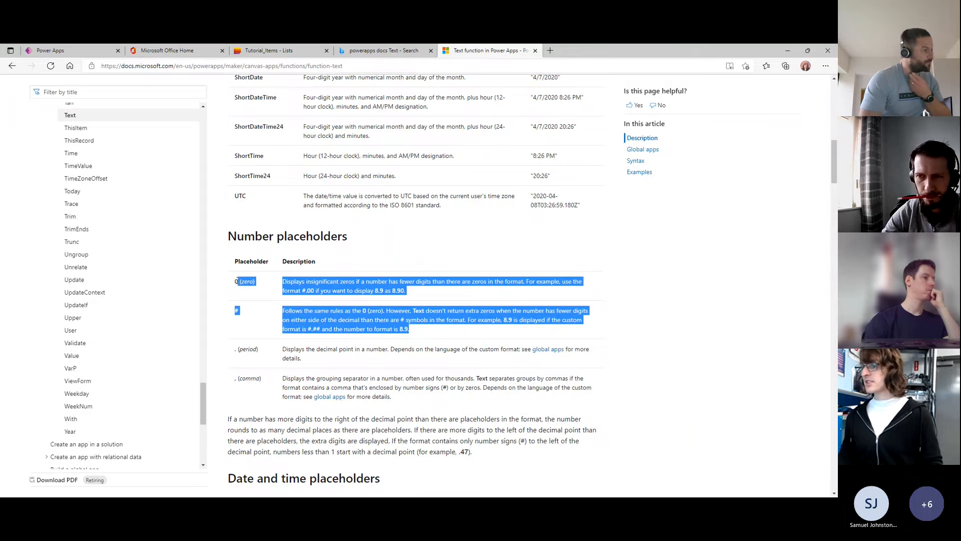
left_click(238, 281)
scroll(272, 289, "down", 7)
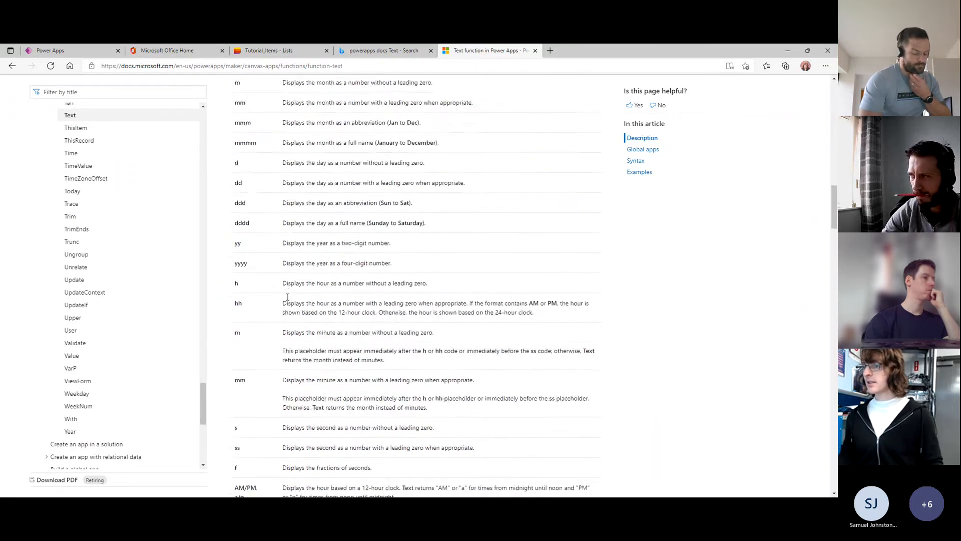
scroll(310, 300, "down", 2)
scroll(295, 284, "down", 4)
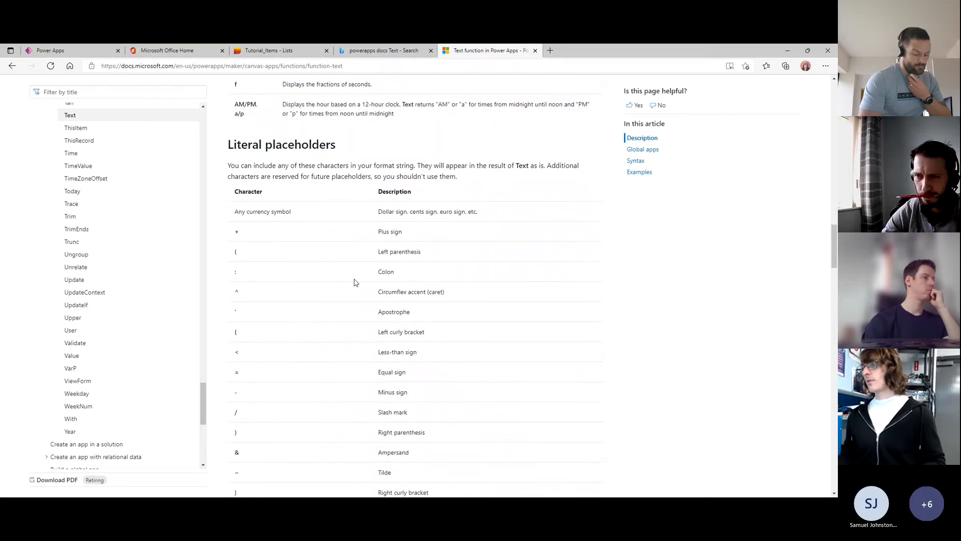
scroll(354, 282, "down", 7)
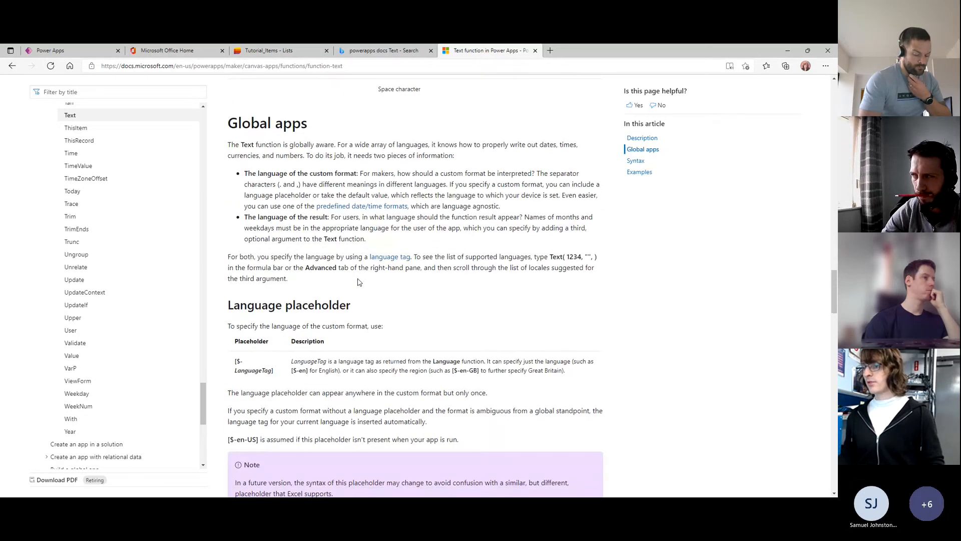
Examine the language placeholder, the syntax and the number examples, including the currency format with a thousands separator.
scroll(359, 282, "down", 2)
left_click_drag(225, 314, 299, 312)
left_click(301, 309)
scroll(395, 204, "down", 5)
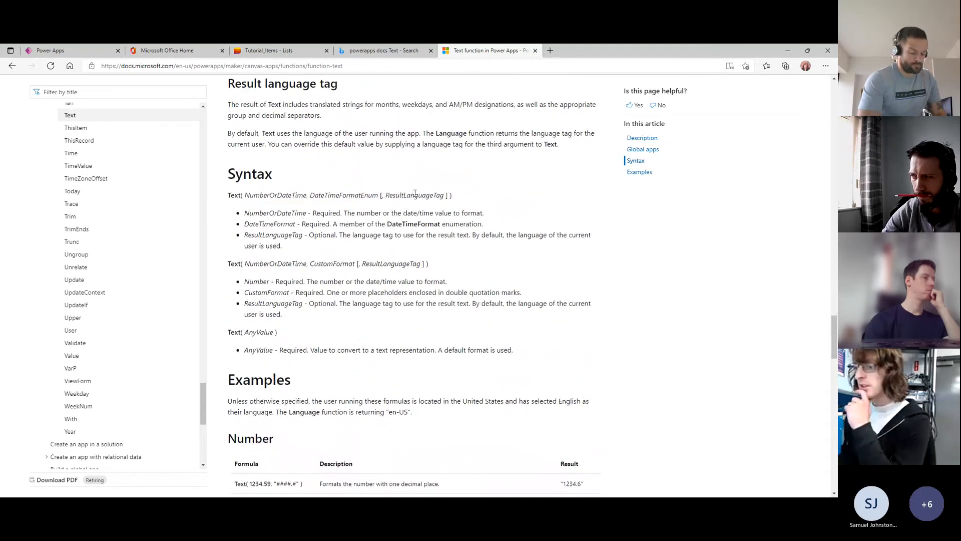
scroll(411, 193, "down", 2)
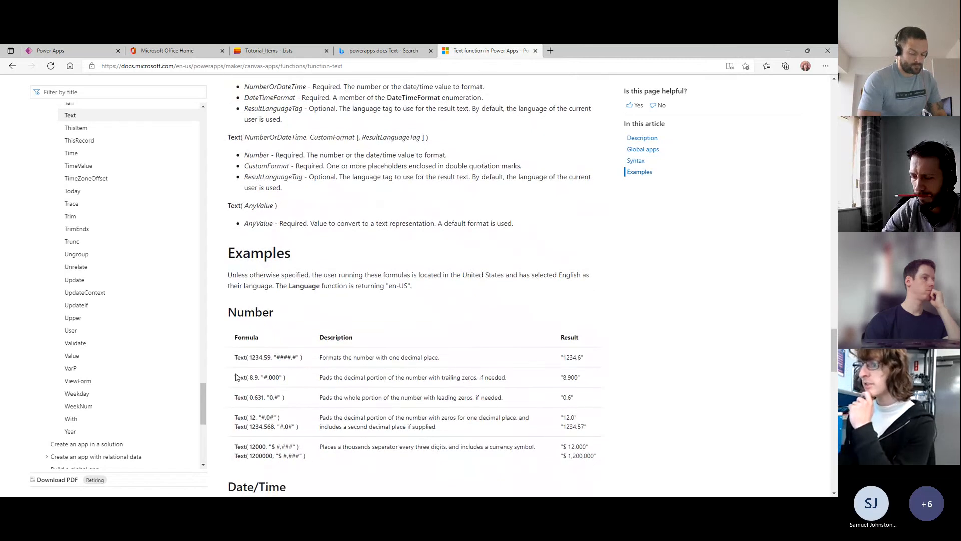
left_click_drag(240, 359, 323, 421)
left_click(337, 423)
scroll(337, 422, "down", 2)
left_click_drag(237, 320, 596, 328)
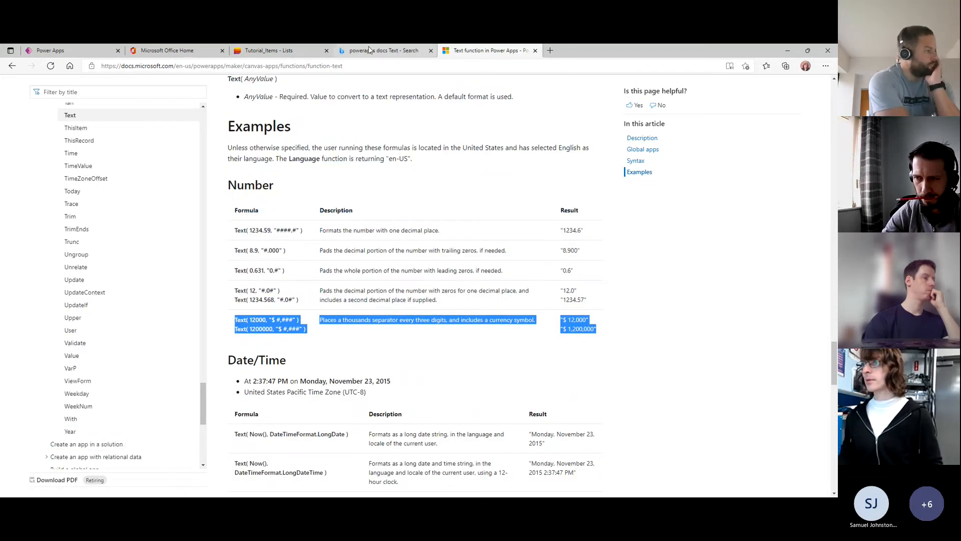
Switch back to Power Apps and try replacing the number format in the price label's Text formula with a joined second ThisItem field.
left_click(284, 50)
left_click(170, 50)
left_click(50, 50)
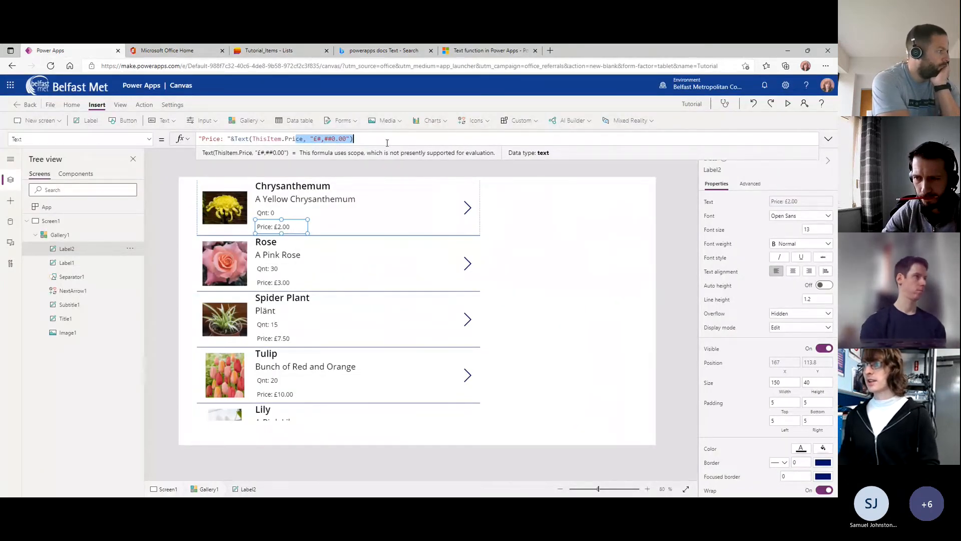
key("BackSpace")
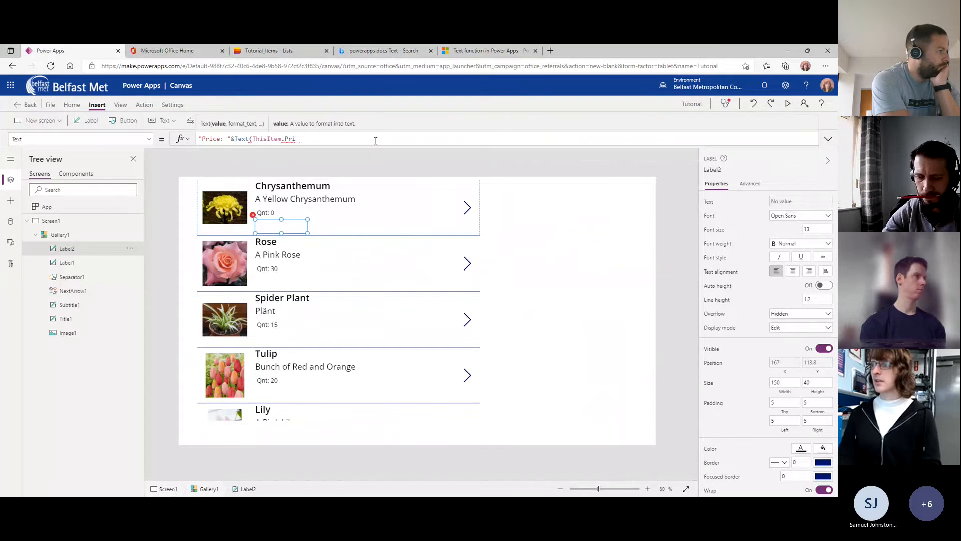
type("ce) ")
type("& P")
type("ThisItem.P")
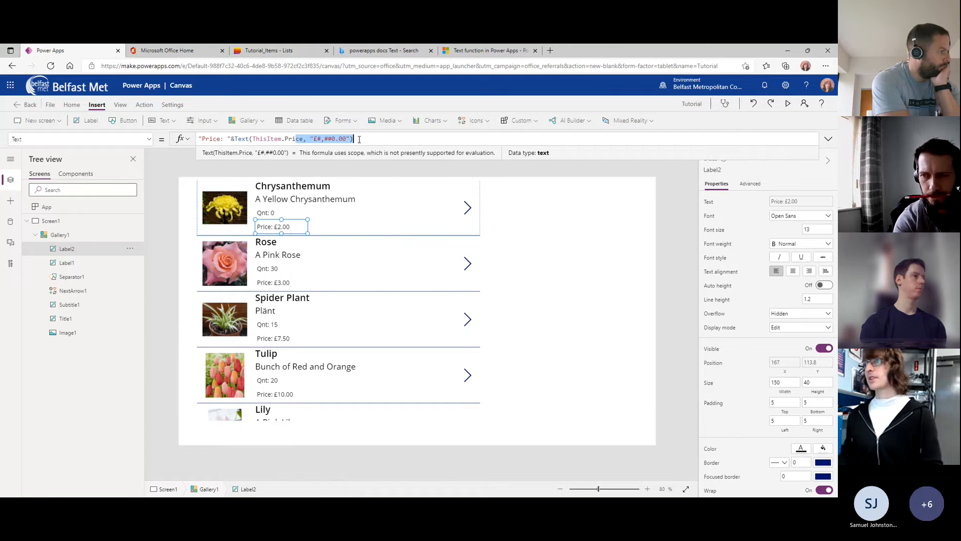
Select the gallery, the price label and the quantity label in turn to inspect their formulas.
left_click(345, 223)
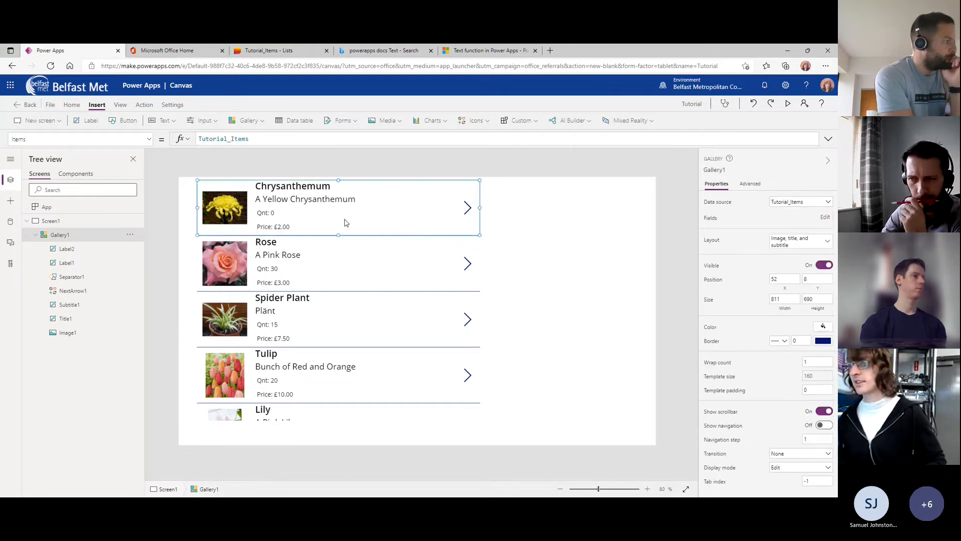
left_click(293, 227)
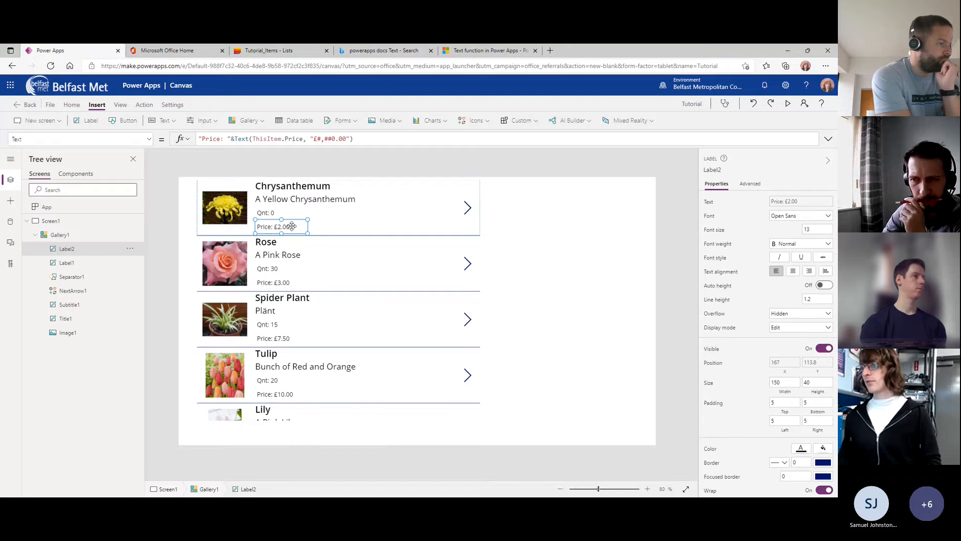
left_click(200, 186)
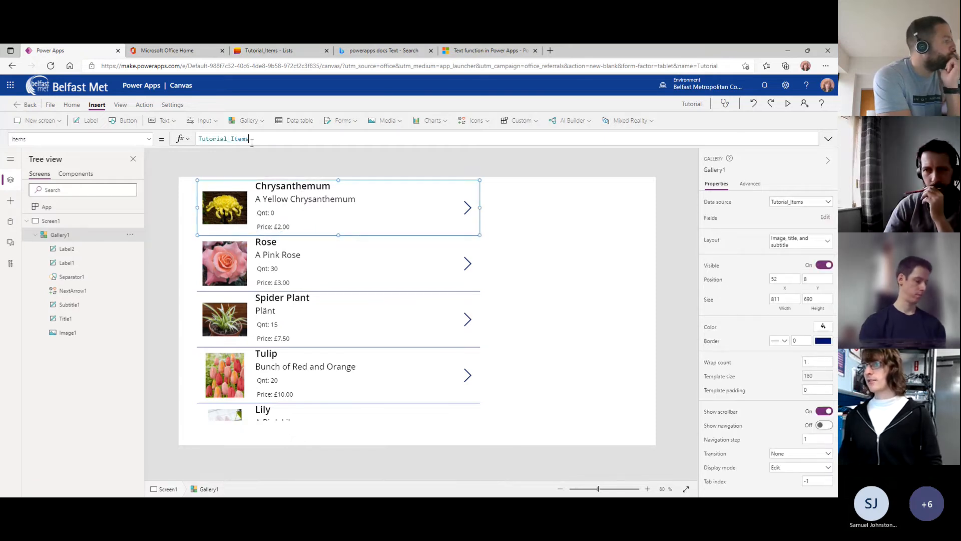
left_click(269, 214)
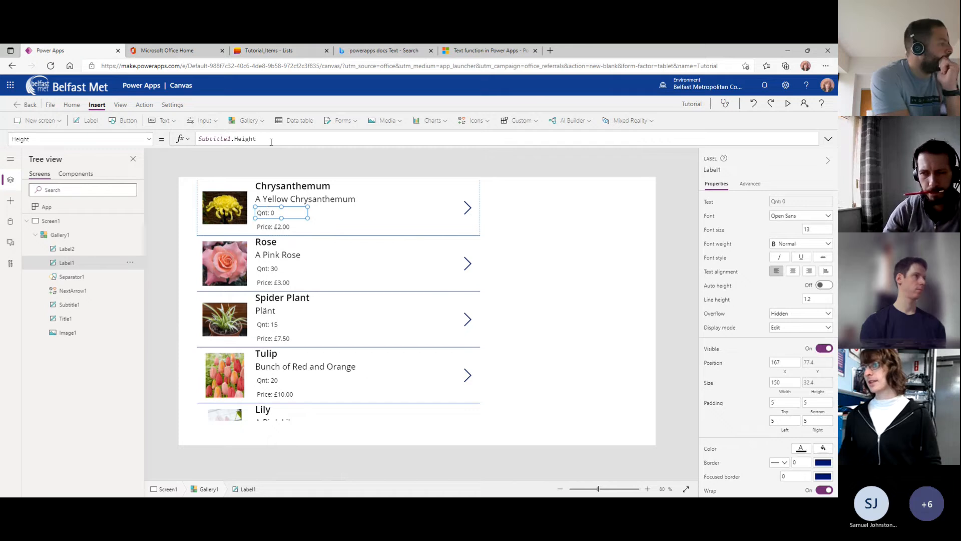
left_click(197, 219)
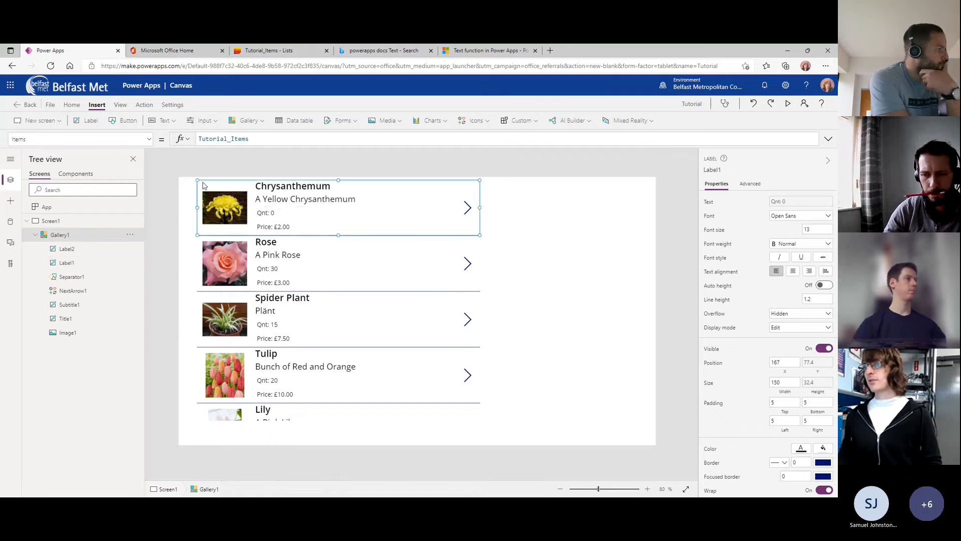
left_click(187, 217)
left_click(198, 232)
left_click(185, 252)
left_click(199, 188)
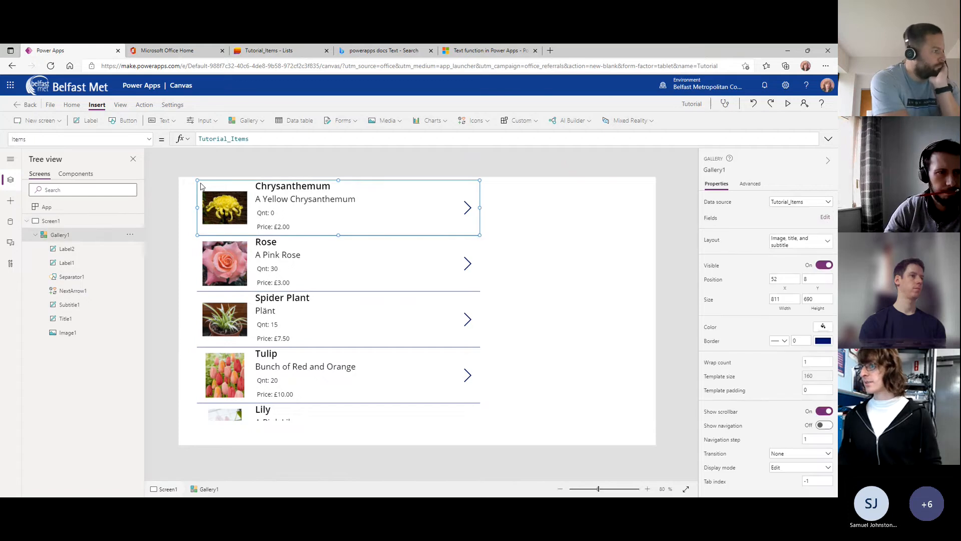
left_click(201, 140)
type("Filter")
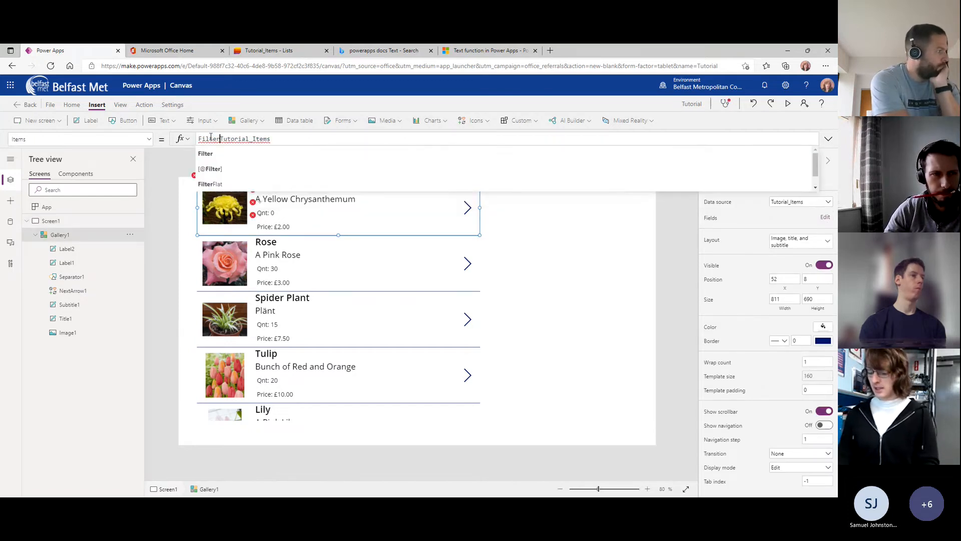
type("([@")
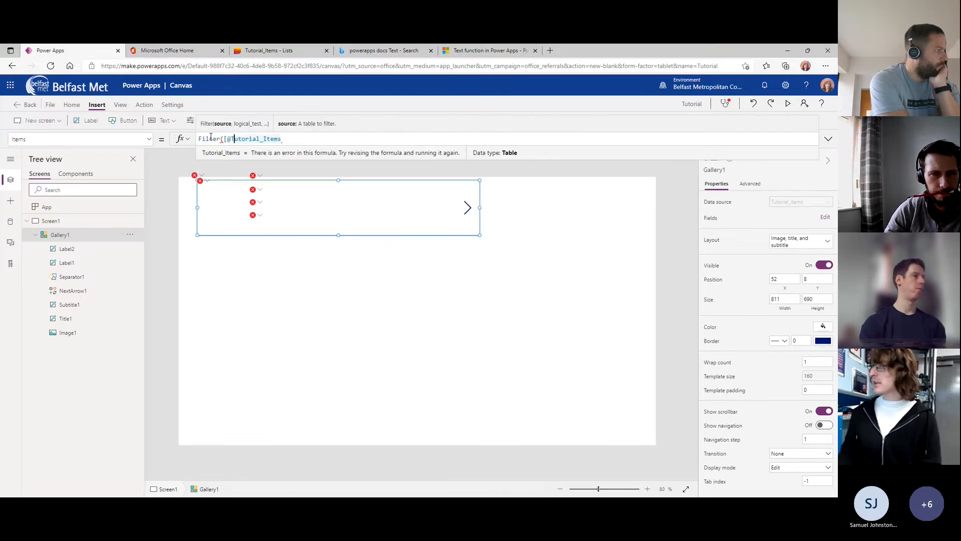
key("Right")
key("Right")
key("Right")
key("Right")
key("Right")
key("Right")
key("Right")
key("Right")
key("Right")
key("Right")
key("Right")
key("Right")
key("Right")
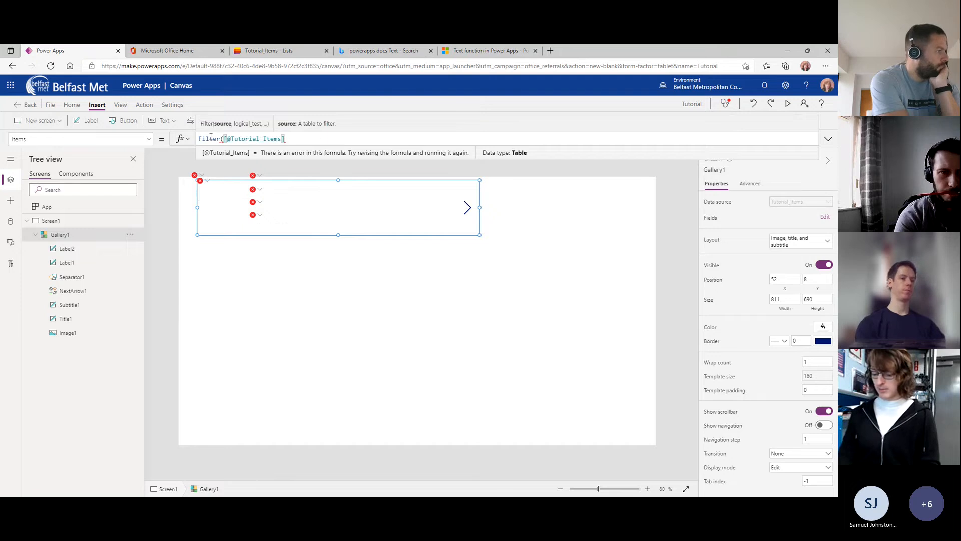
type(", Quant")
type("ite > 0)")
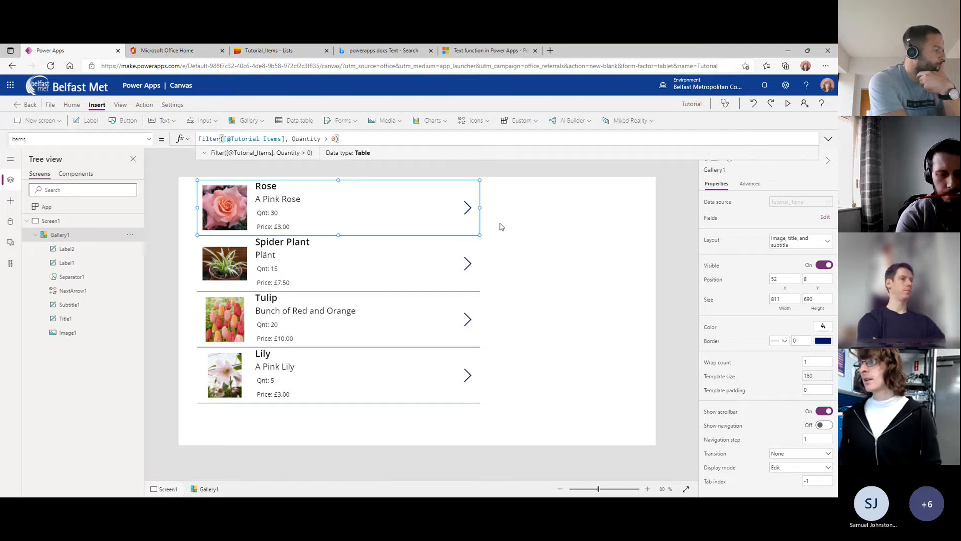
Change the icon of the gallery's next arrow from the right chevron to Add.
left_click(470, 208)
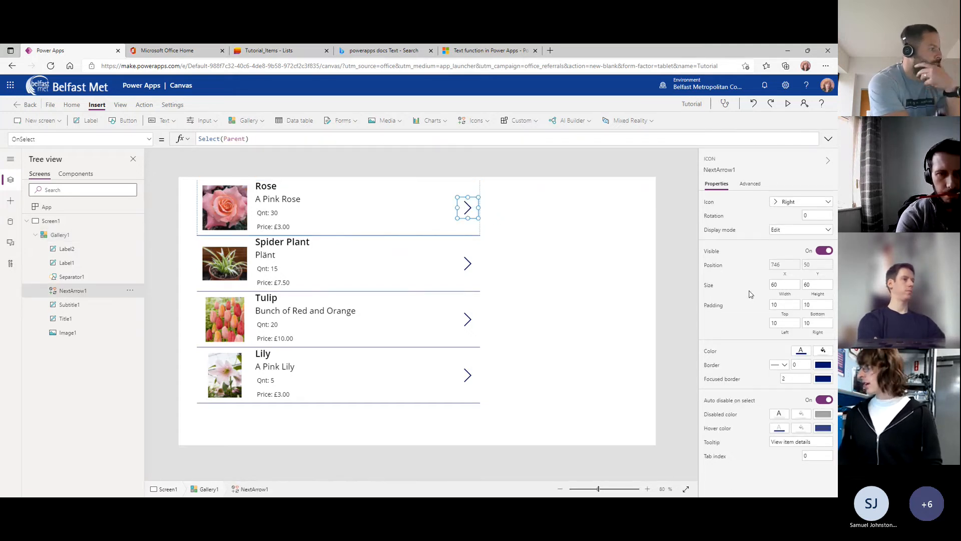
left_click(796, 207)
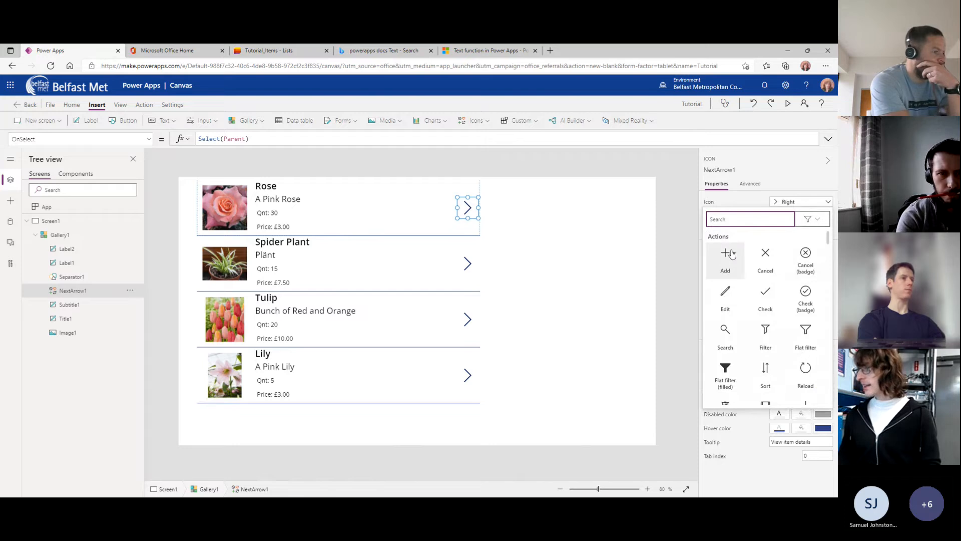
key("Escape")
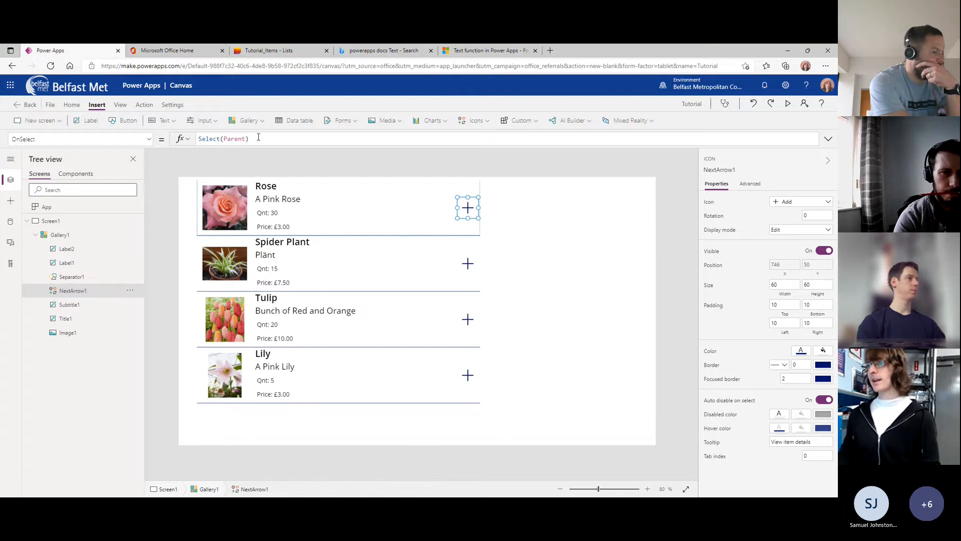
left_click_drag(258, 138, 196, 138)
type("Collect(colCart,")
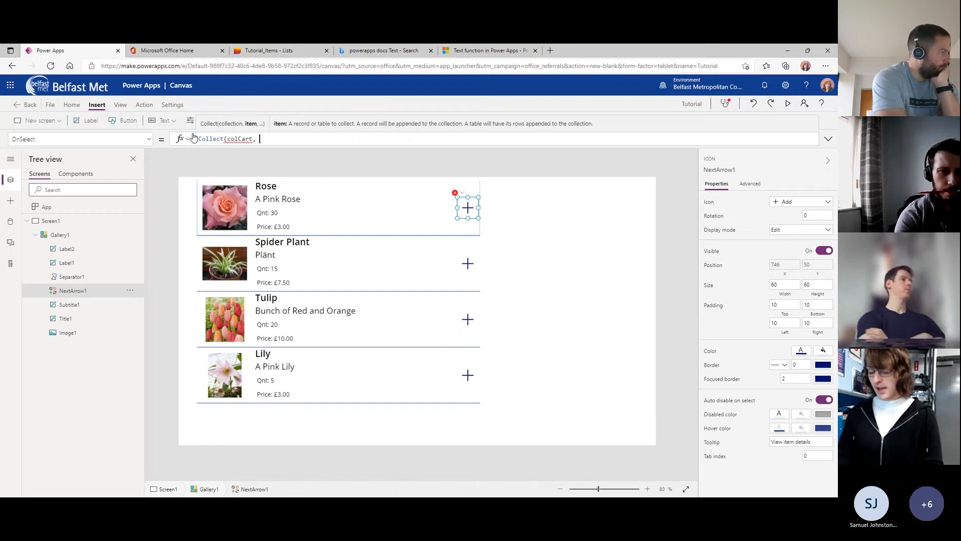
type(" {")
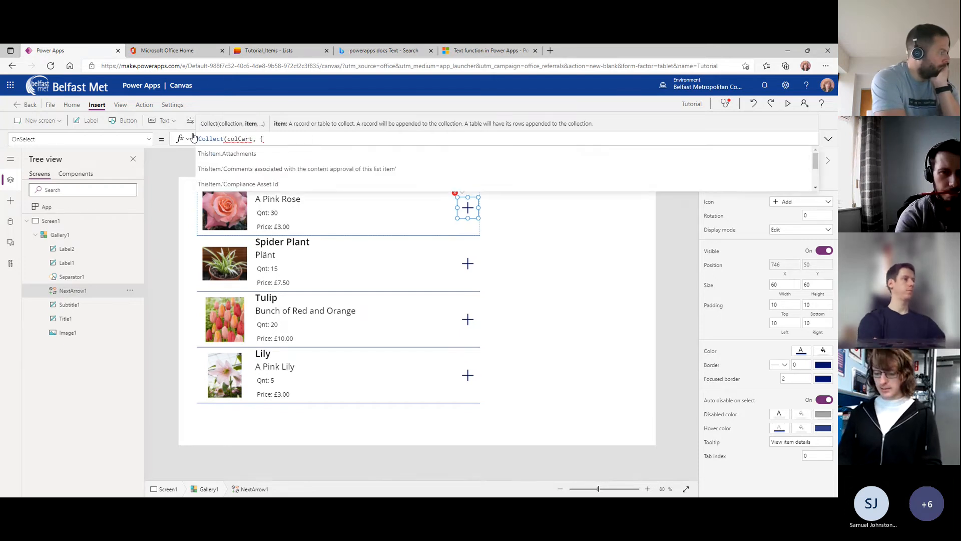
type("Title: T")
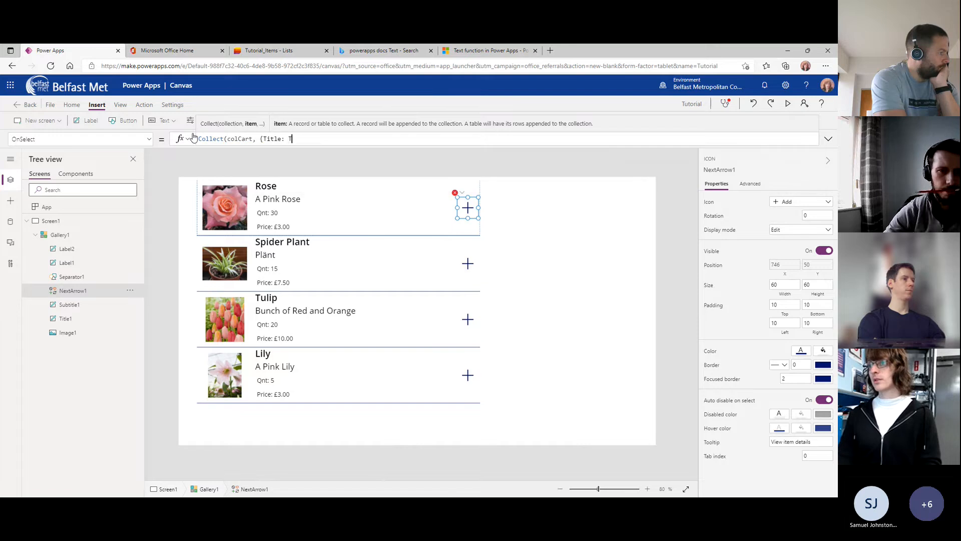
type("hisItem.Title")
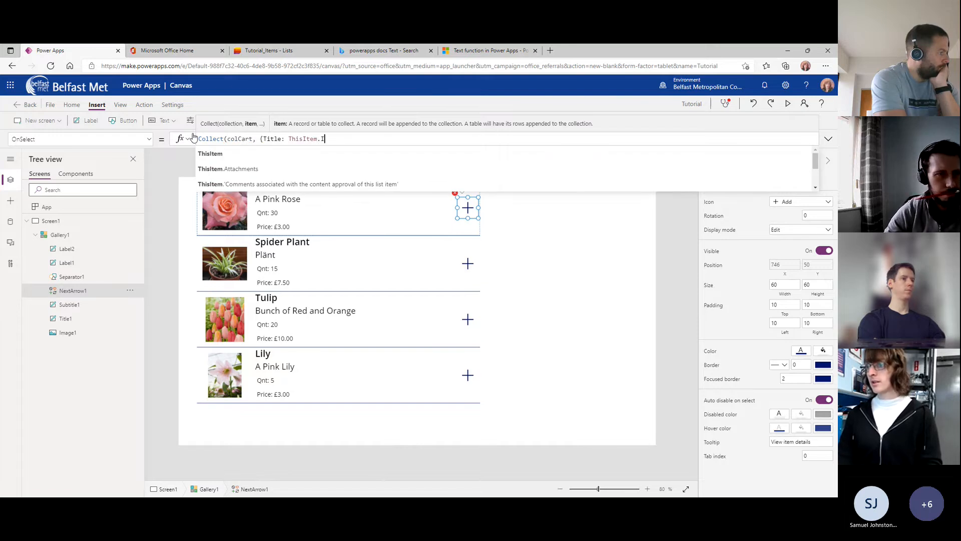
type(",")
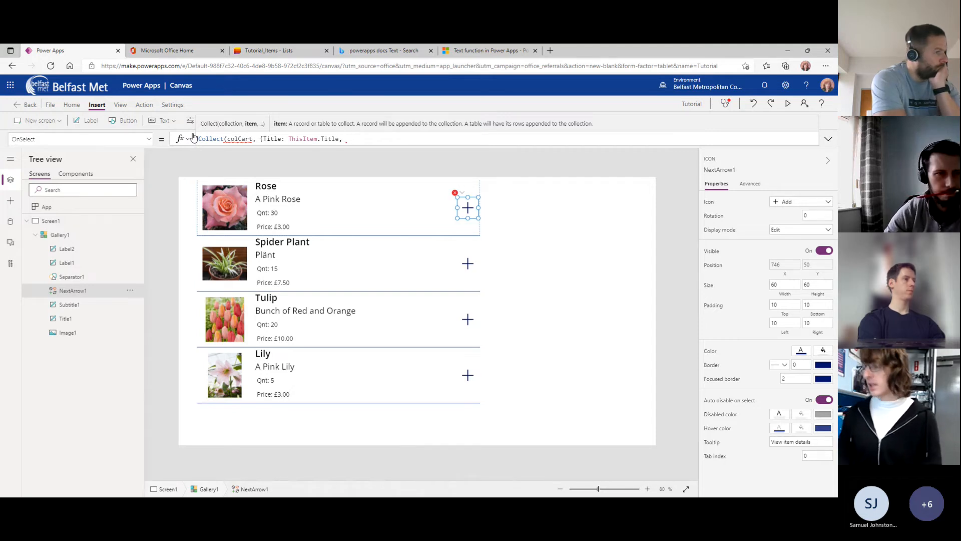
type("Quantity")
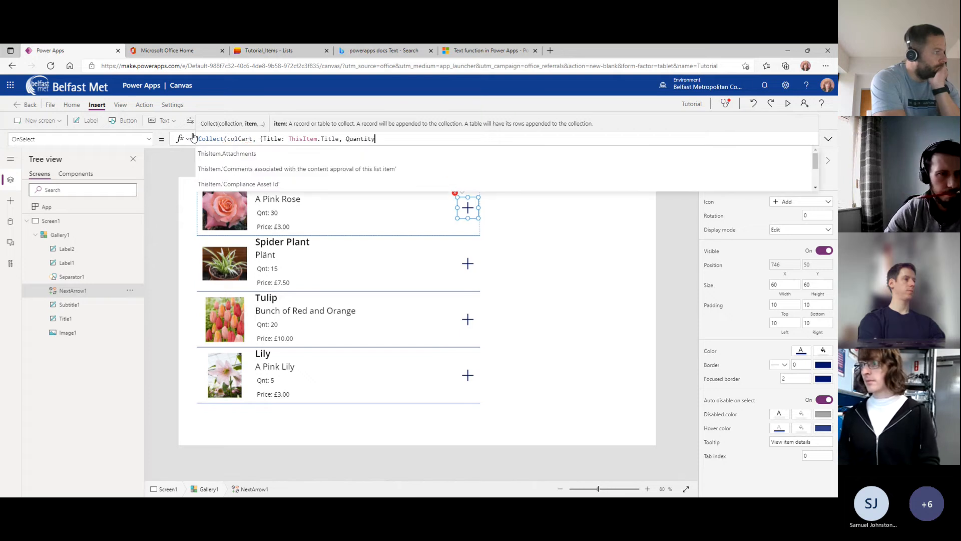
key("BackSpace")
key("BackSpace")
key("BackSpace")
key("BackSpace")
key("BackSpace")
key("BackSpace")
key("BackSpace")
key("BackSpace")
key("BackSpace")
key("BackSpace")
key("BackSpace")
key("BackSpace")
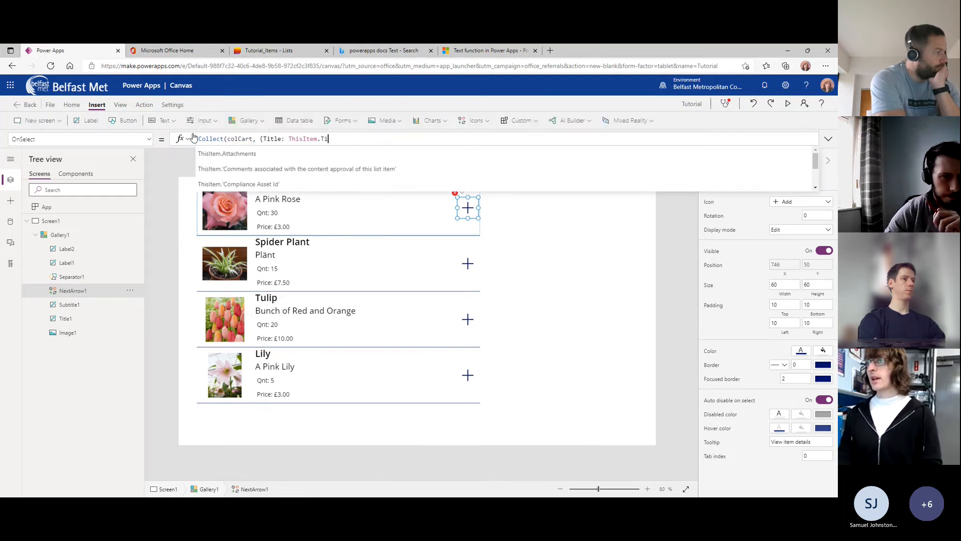
key("ctrl+a")
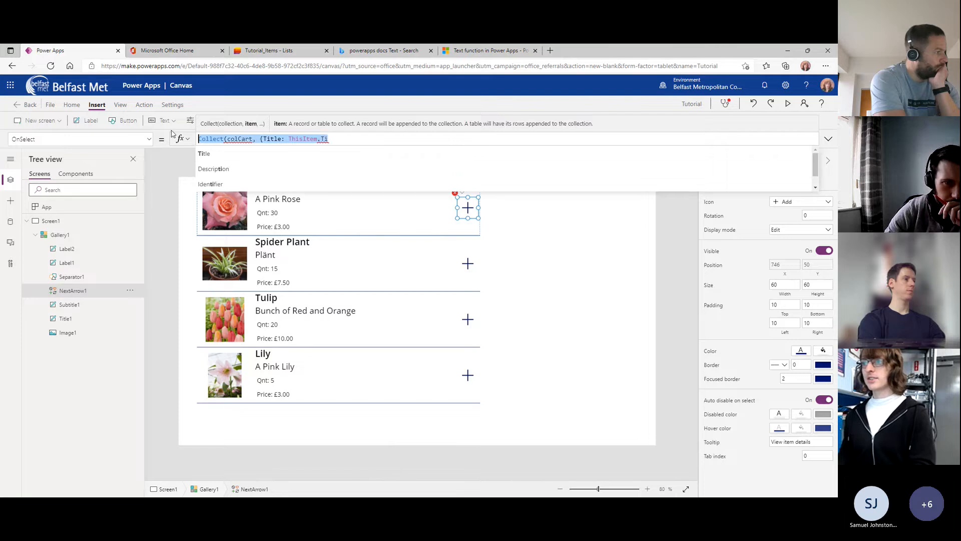
Insert a slider into the gallery template and place it beside the title, at about X 317, Y 16.
left_click(354, 214)
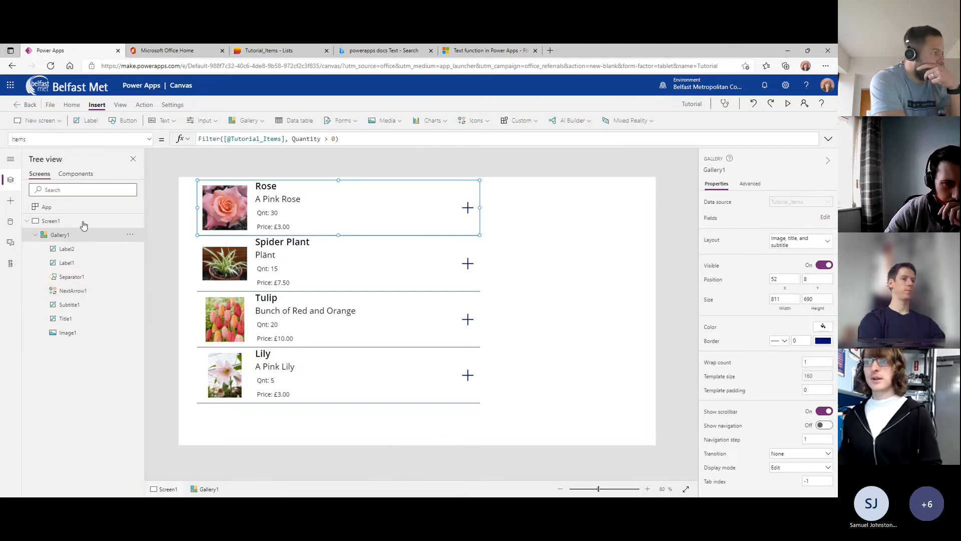
left_click(196, 125)
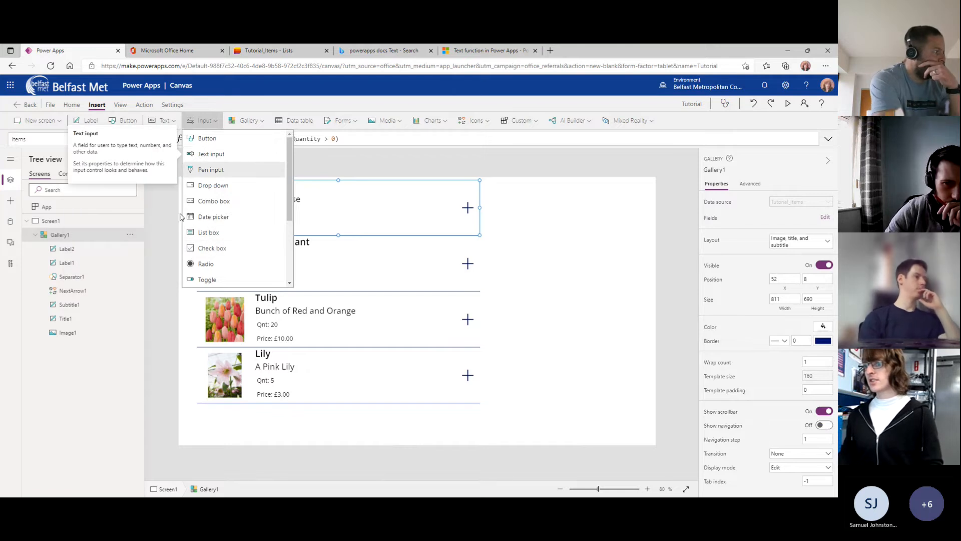
scroll(216, 235, "down", 3)
left_click(216, 232)
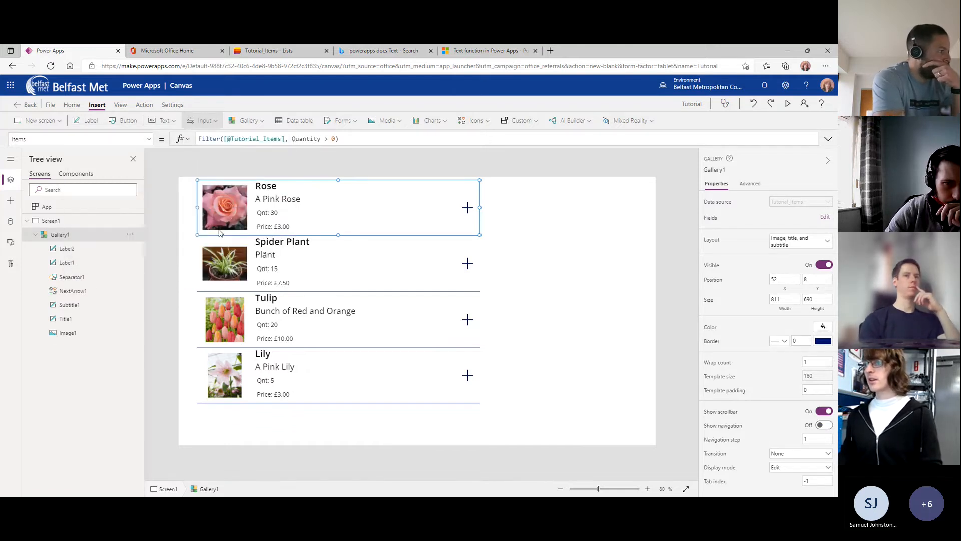
left_click_drag(286, 202, 383, 195)
Align the slider vertically with the title by setting its Y property to Title1.Y.
left_click(81, 141)
scroll(42, 271, "down", 5)
scroll(43, 272, "down", 4)
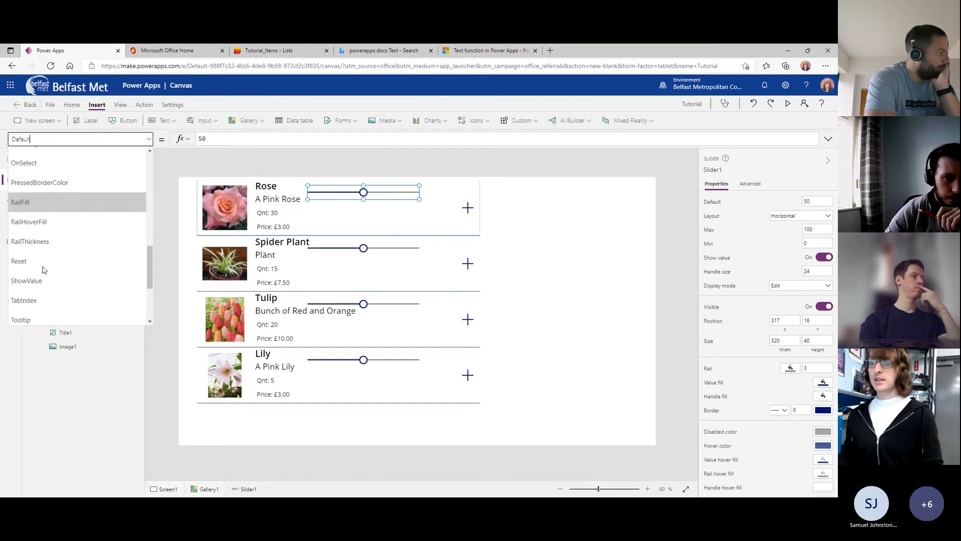
left_click(32, 310)
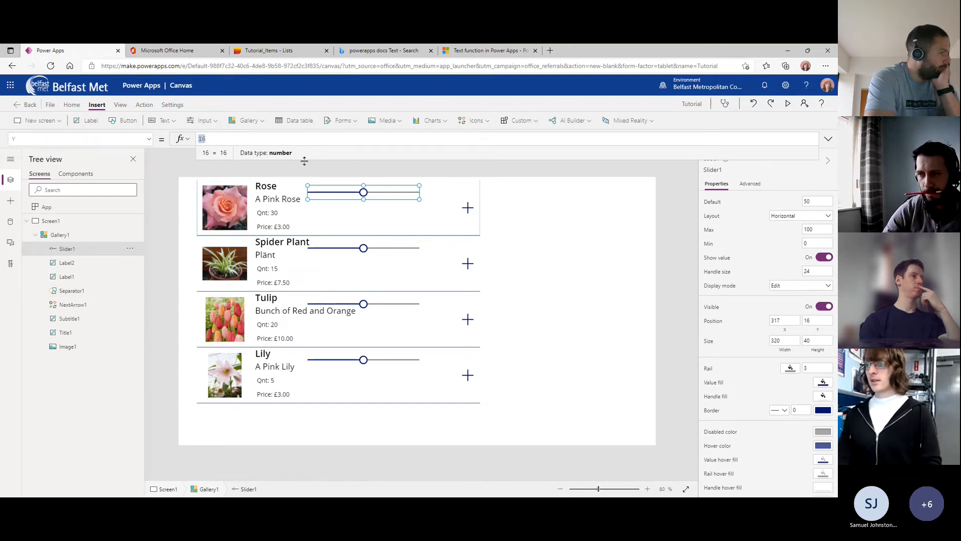
type("Title1.Y")
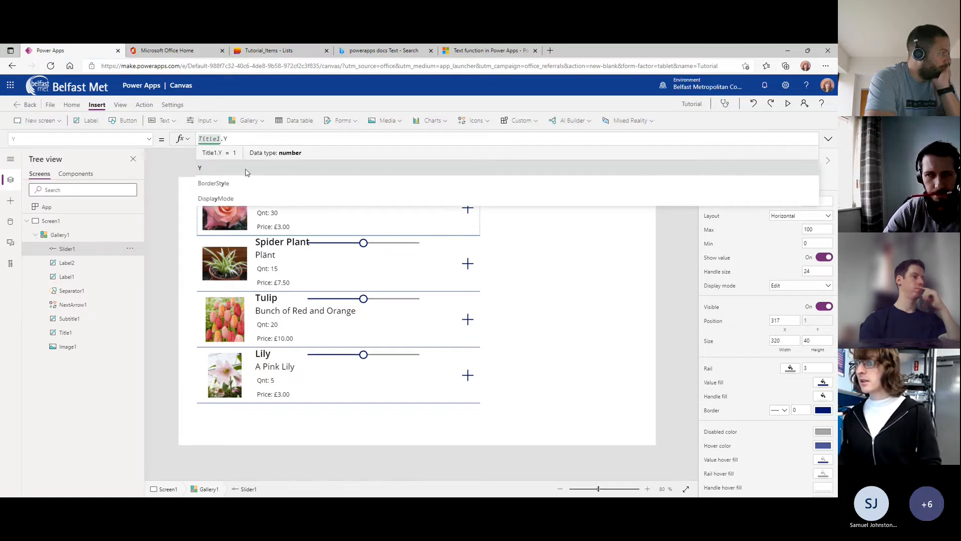
Position the slider just after the title by setting its X property to Title1.X + Title1.Width + 4.
left_click(149, 139)
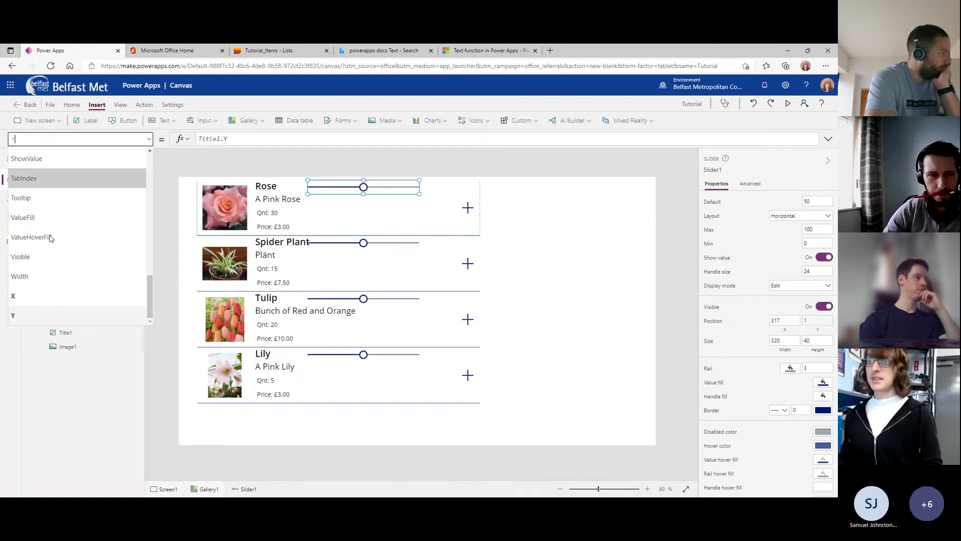
left_click(21, 296)
type("Titl")
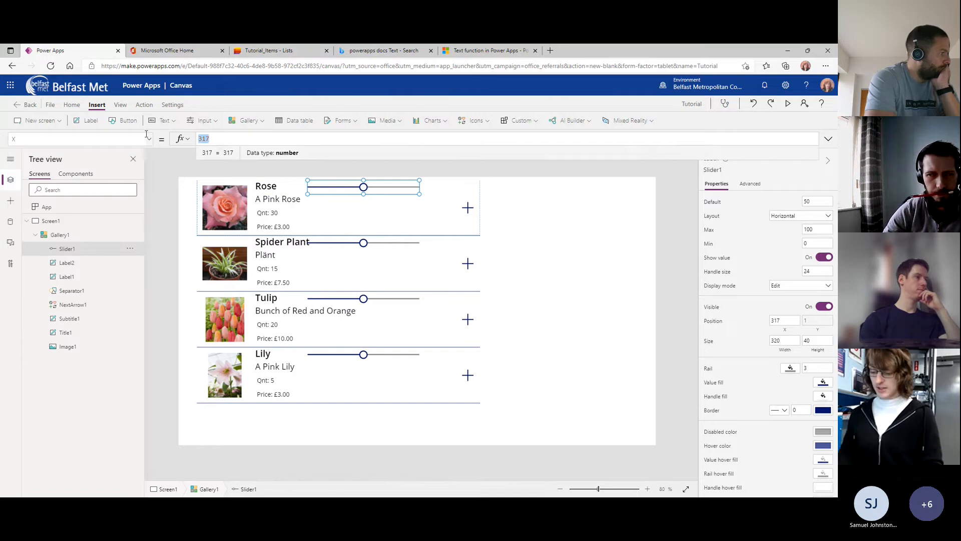
type("e1.X")
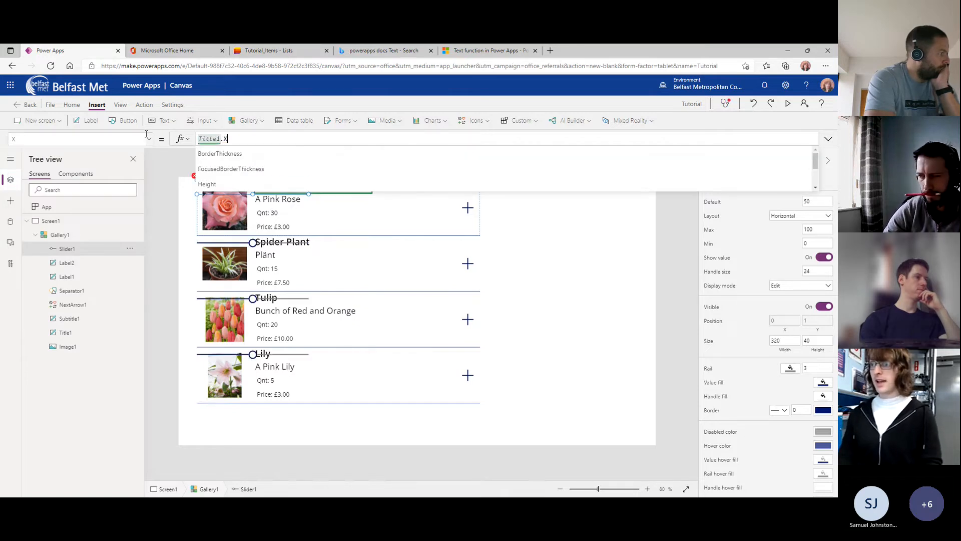
type(" + Title1.Width + 4")
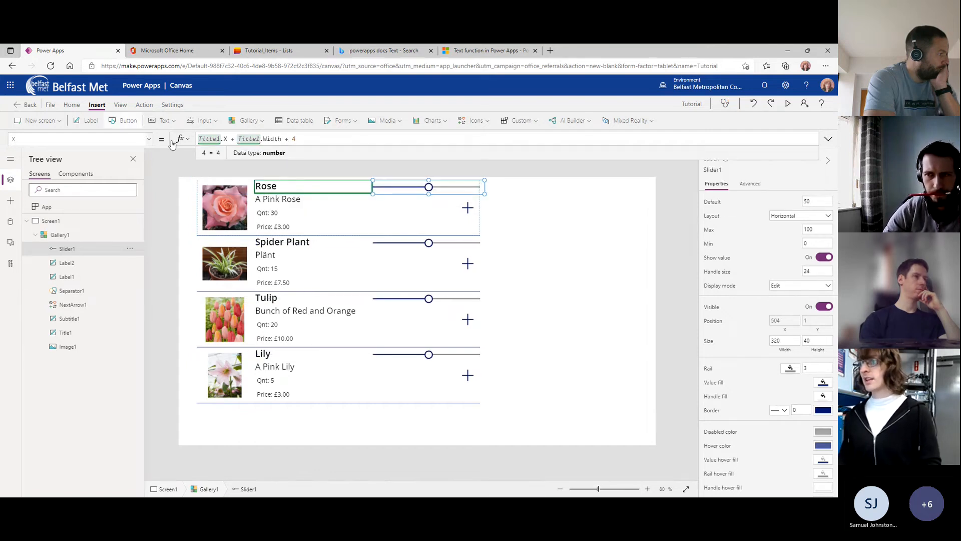
Set the slider's Width property to 200.
left_click(148, 139)
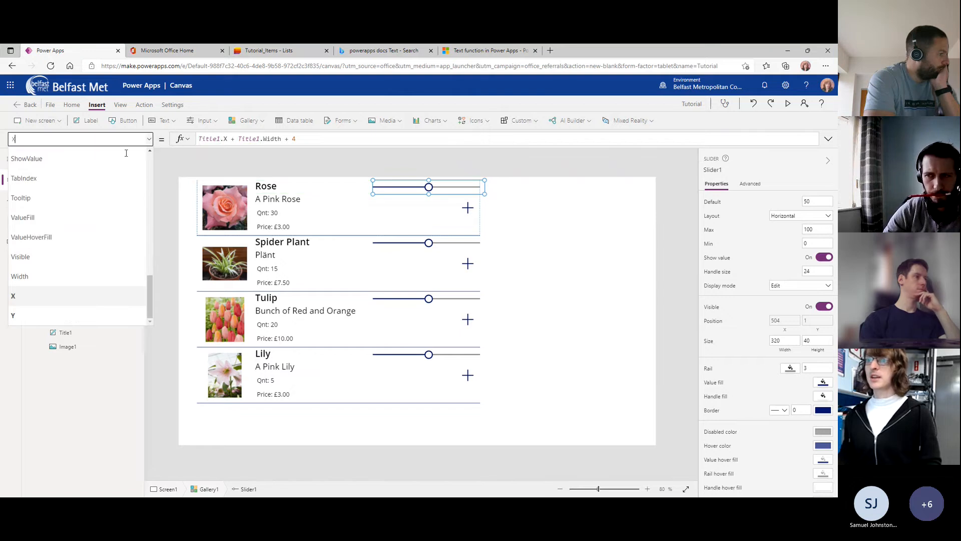
left_click(51, 275)
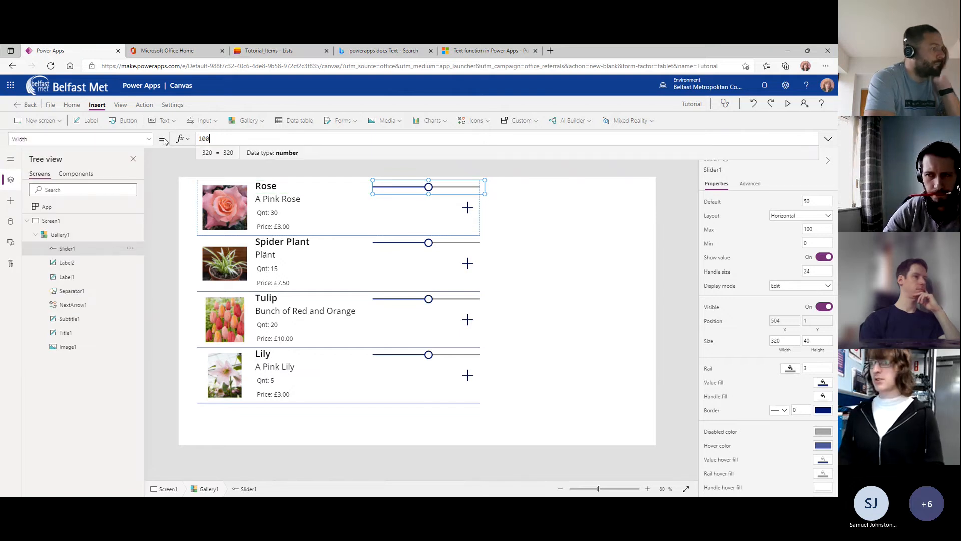
type("100")
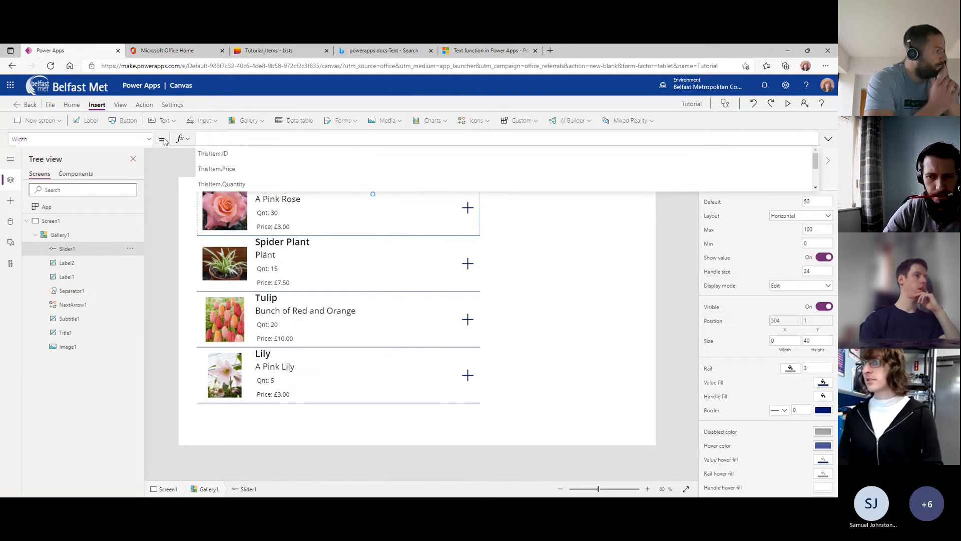
key("BackSpace")
key("BackSpace")
key("BackSpace")
type("200")
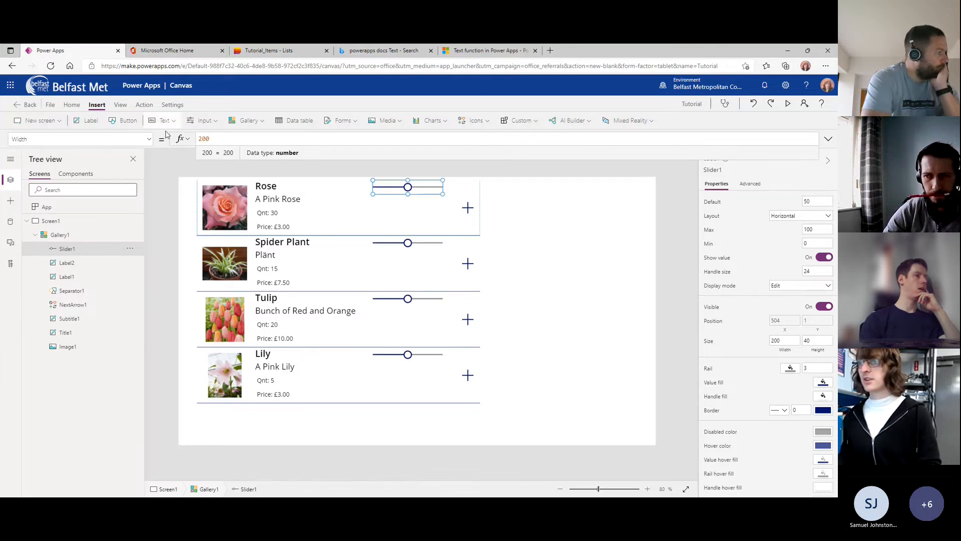
Set the slider's Default property to 0.
left_click(152, 141)
scroll(85, 227, "down", 5)
scroll(75, 224, "up", 5)
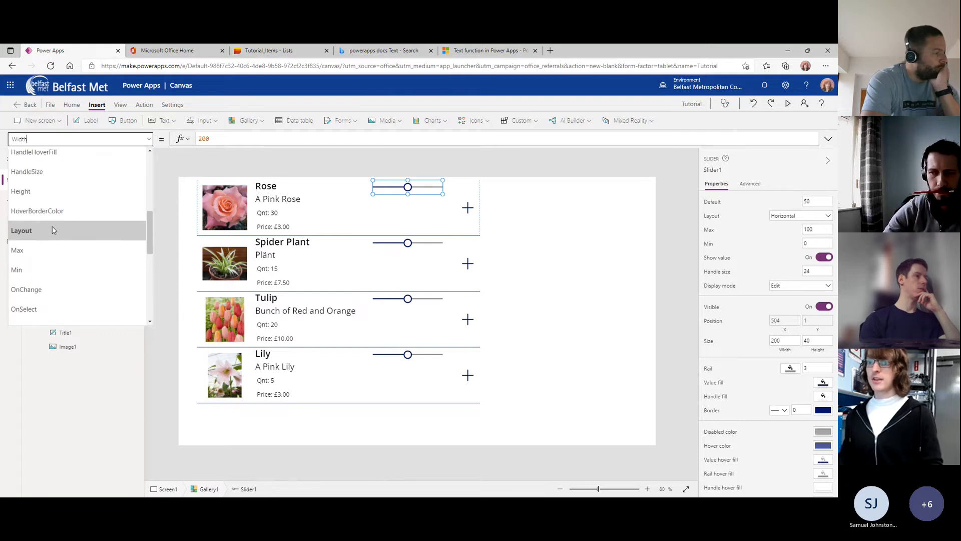
scroll(53, 224, "up", 2)
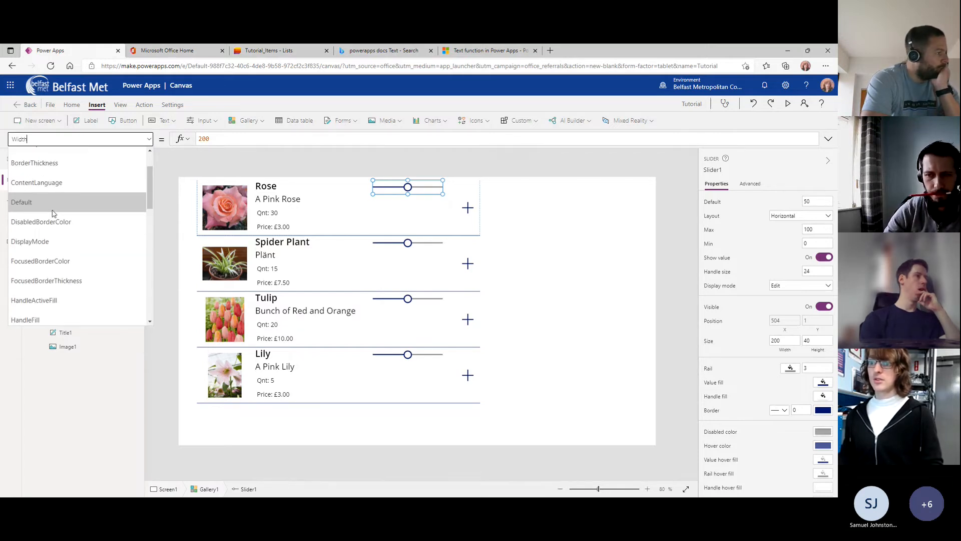
left_click(52, 219)
key("Tab")
type("0")
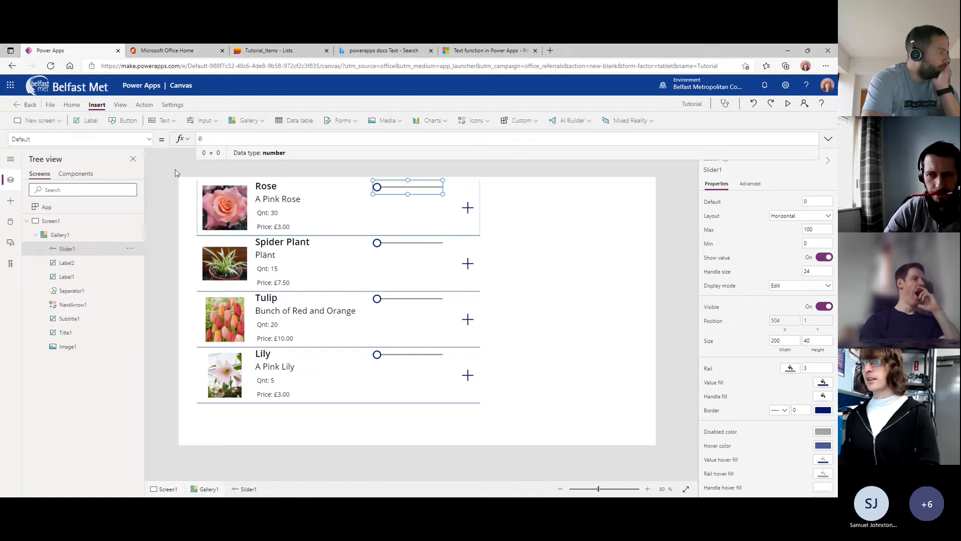
Set the slider's Max property to 10.
left_click(149, 138)
scroll(57, 277, "down", 1)
scroll(56, 276, "down", 3)
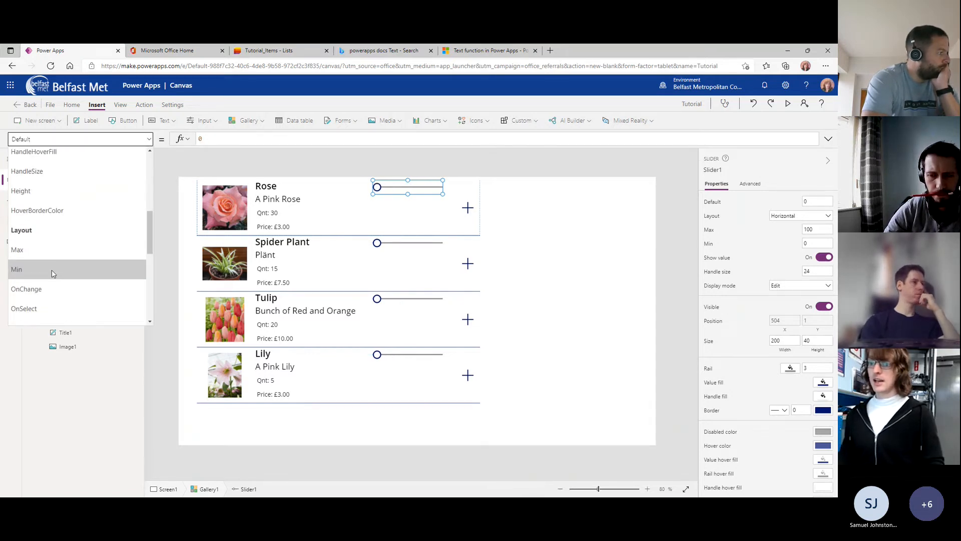
left_click(77, 244)
key("Tab")
key("BackSpace")
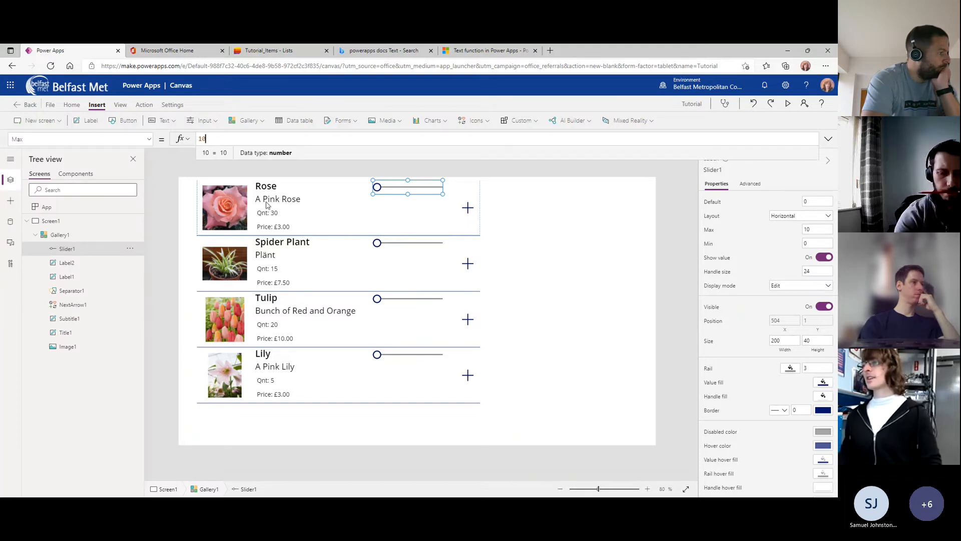
Preview the app, test the Lily item's slider by moving it to its maximum, and return to editing.
left_click(308, 364)
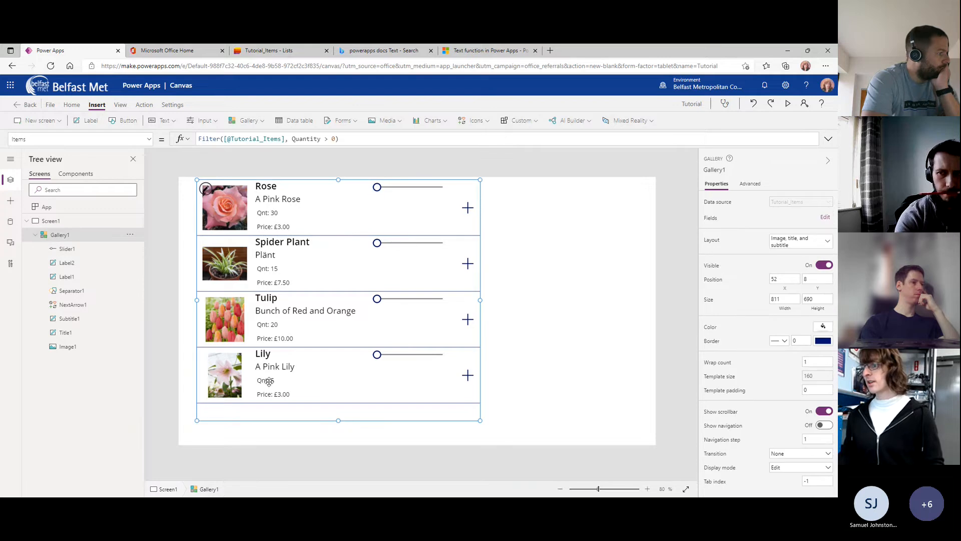
left_click(393, 191)
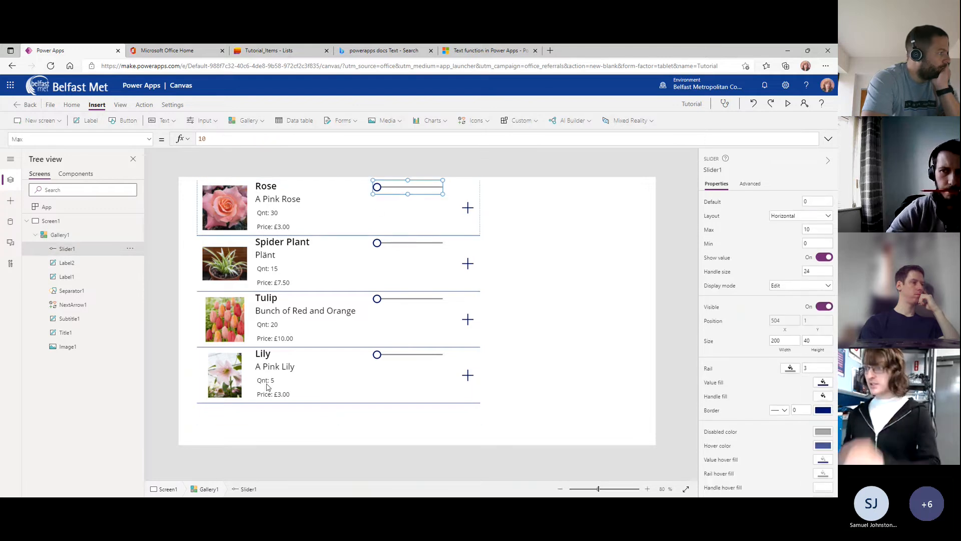
left_click(252, 402)
key("F5")
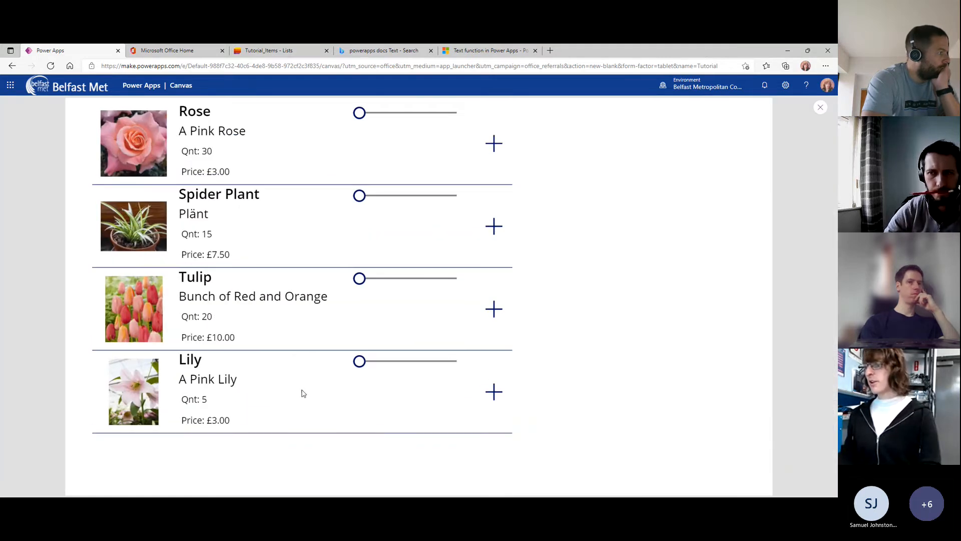
left_click_drag(360, 362, 466, 368)
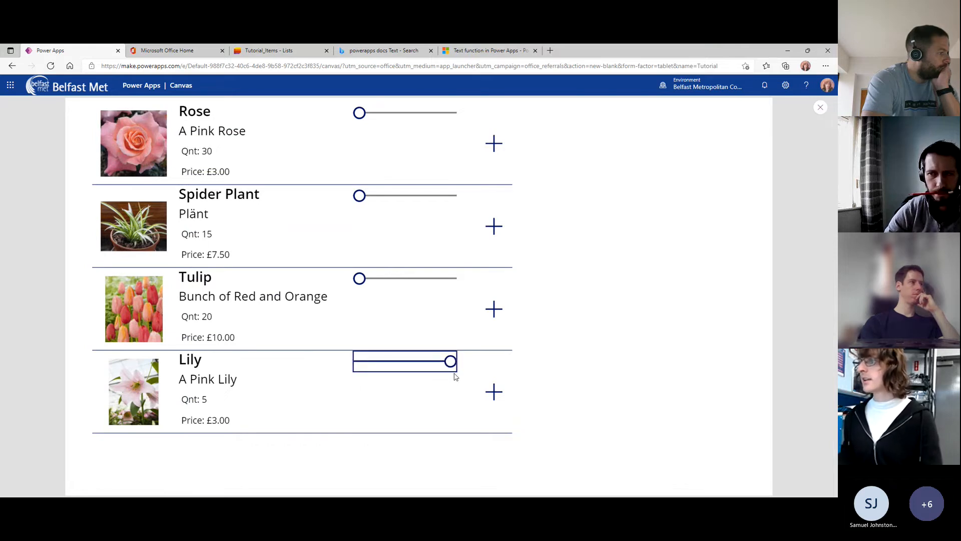
key("Escape")
left_click(505, 331)
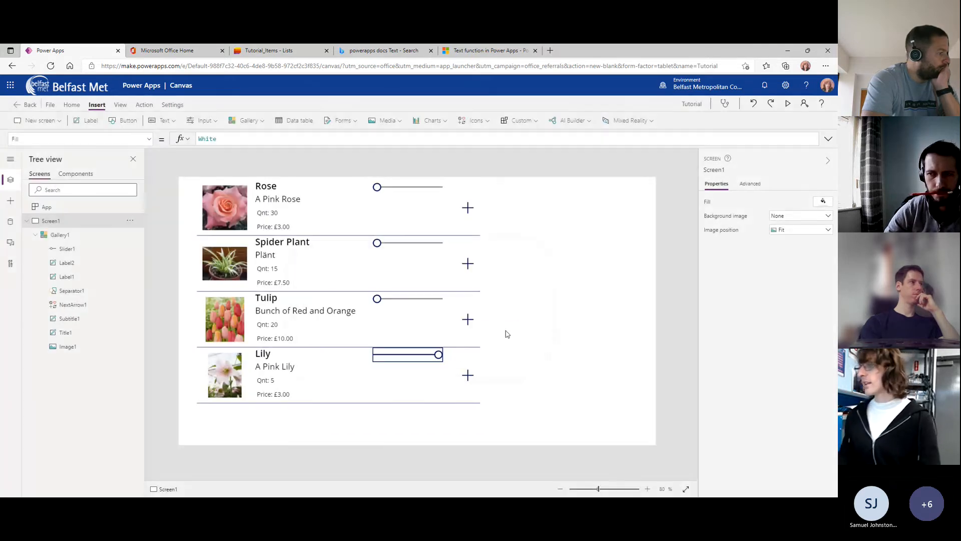
Replace the slider's Max value with the start of a conditional formula: If( LookUp(Tutorial_Items, ID = ThisItem.ID).Quantity.
left_click(435, 354)
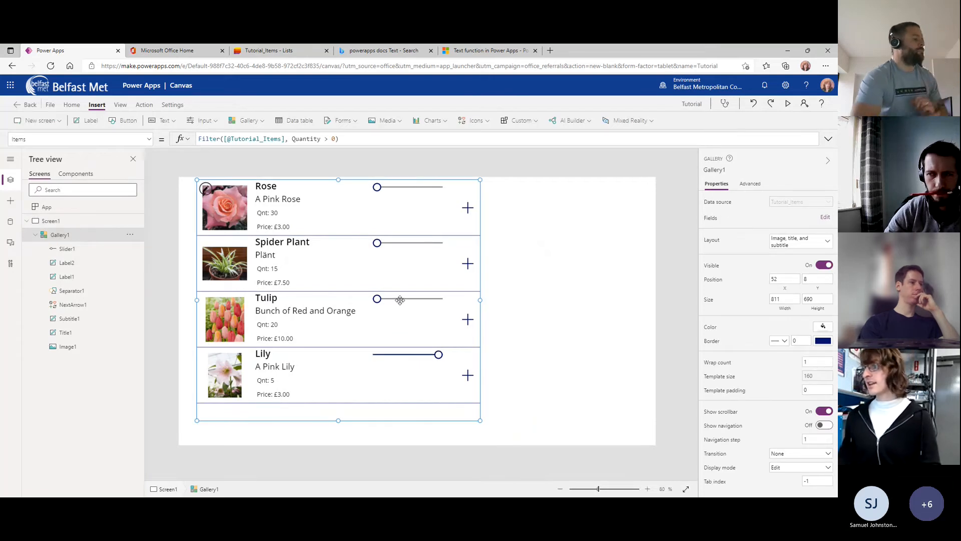
left_click(401, 187)
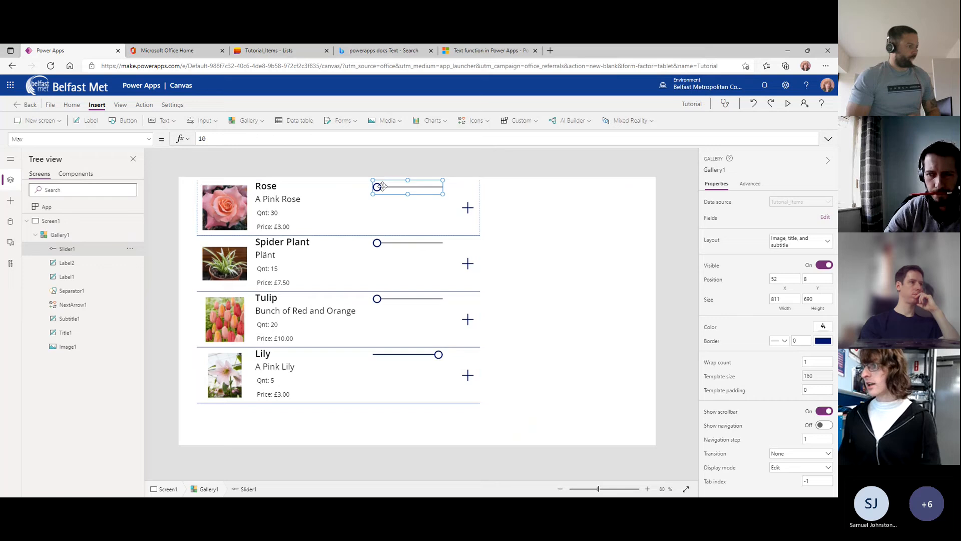
left_click(268, 144)
type("If(")
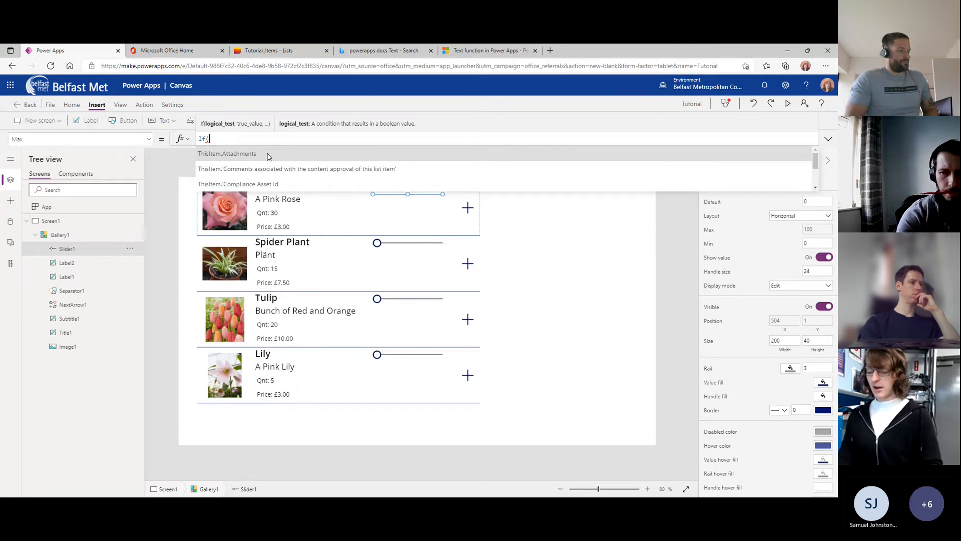
type("LookU")
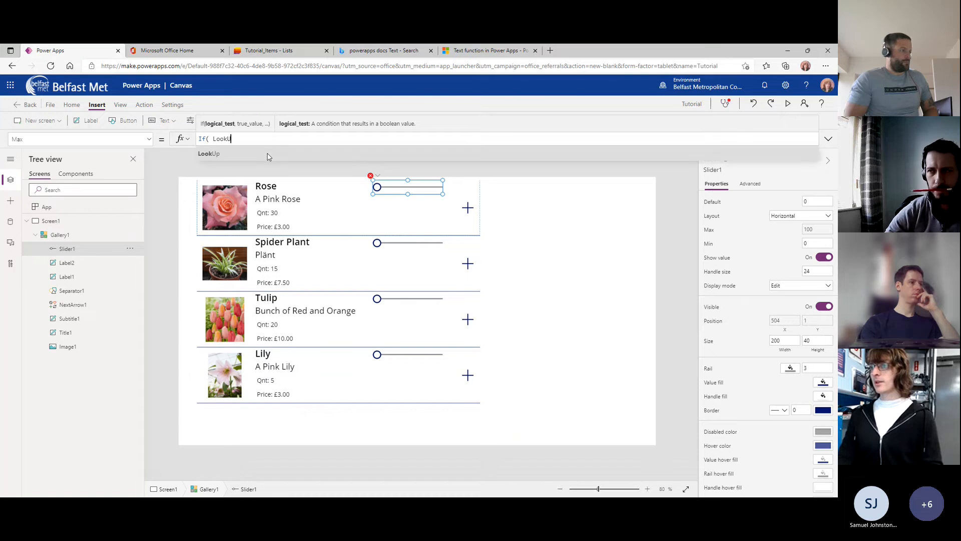
type("p(Tutorial_Items")
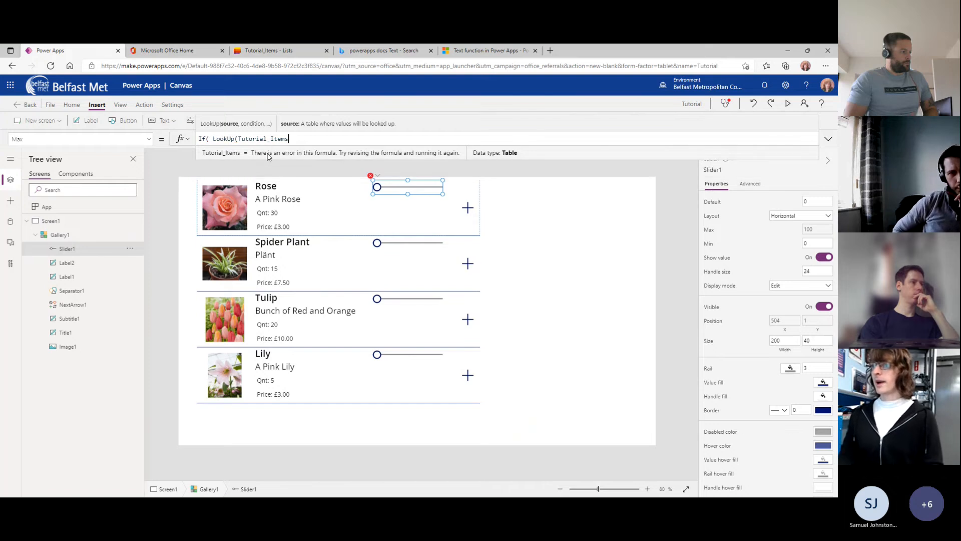
key("BackSpace")
type(", Th")
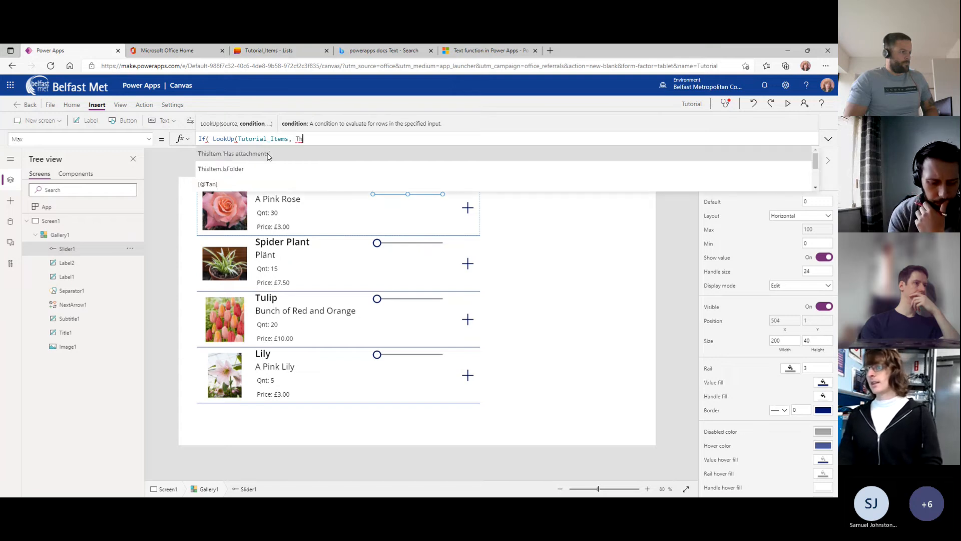
key("BackSpace")
type("ID = ")
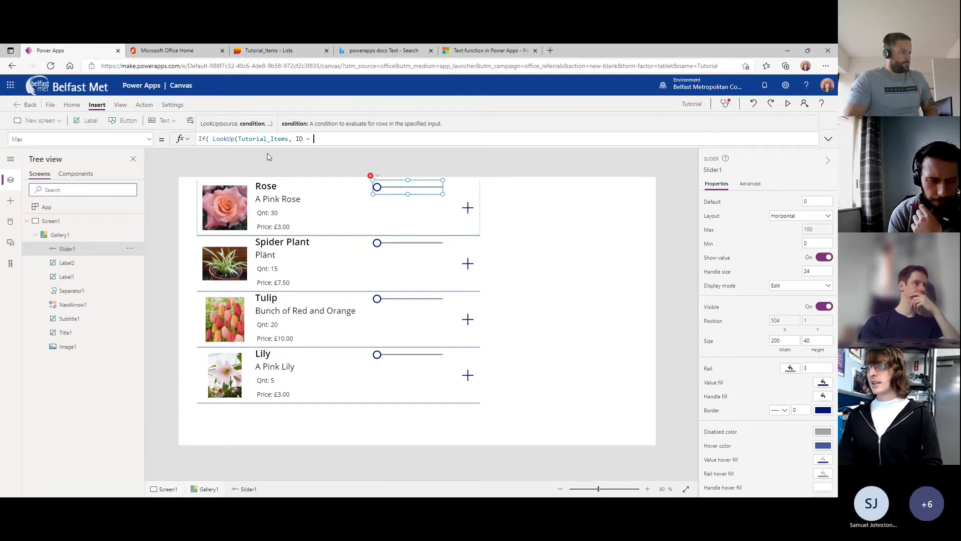
type("ThisItem.ID")
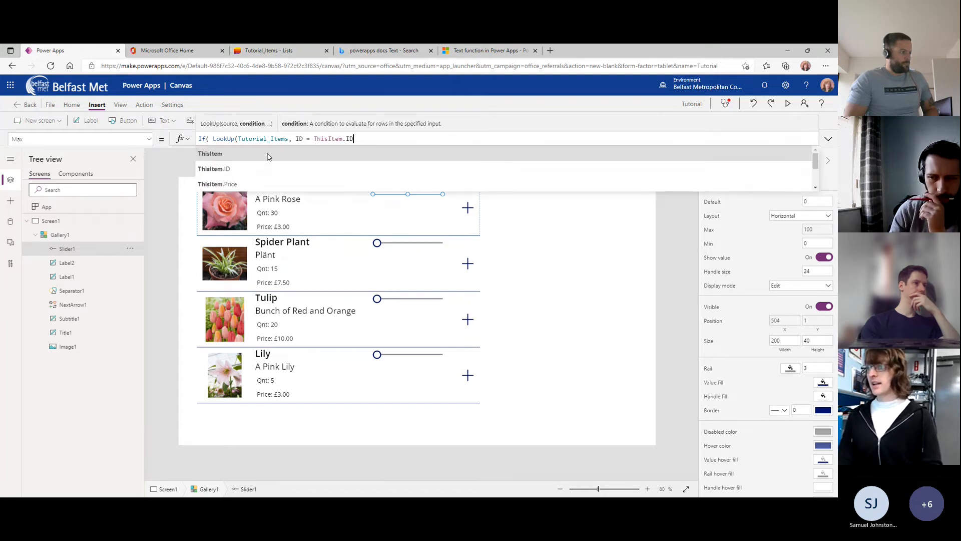
type(").")
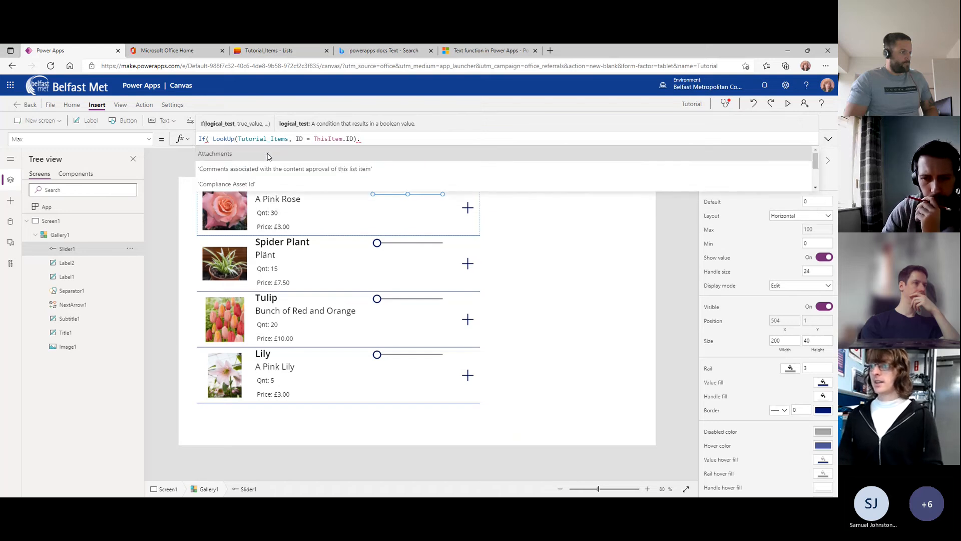
type("Quantity")
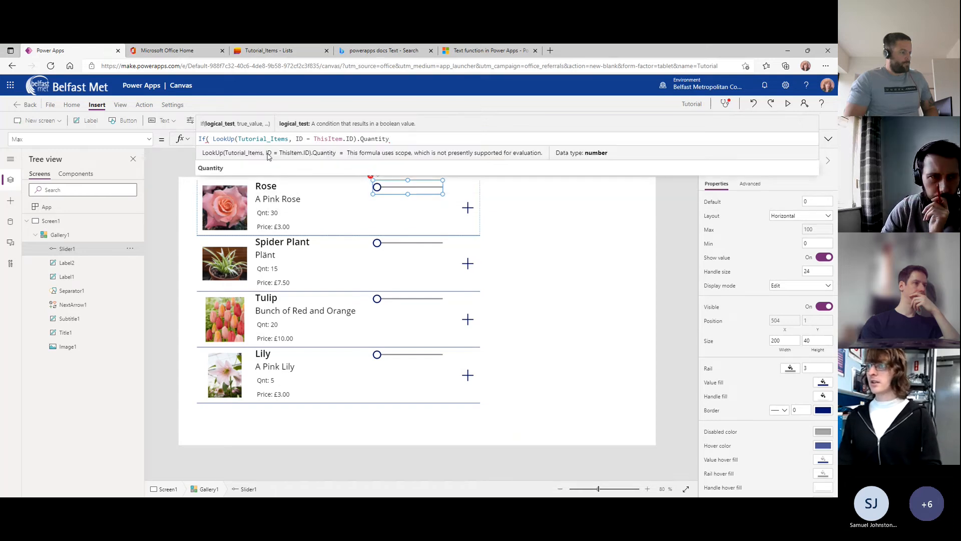
Switch to the Tutorial_Items list, show its ID and Created By columns in the view, and widen both columns.
left_click(289, 54)
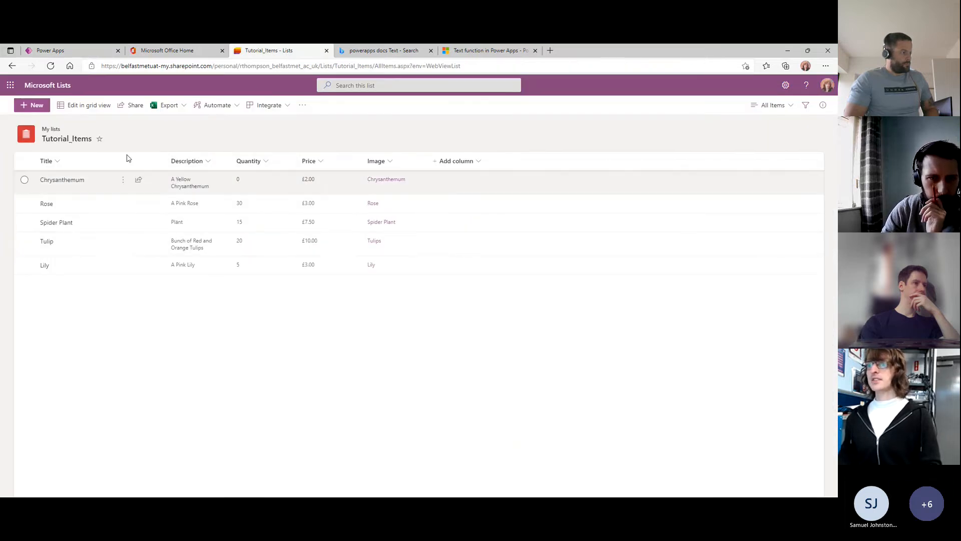
left_click(484, 165)
left_click(464, 369)
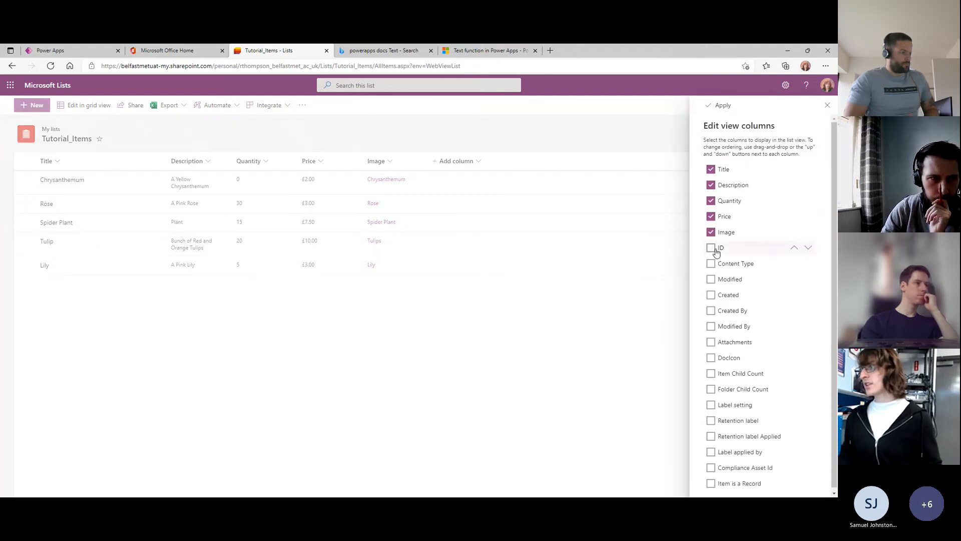
left_click(726, 311)
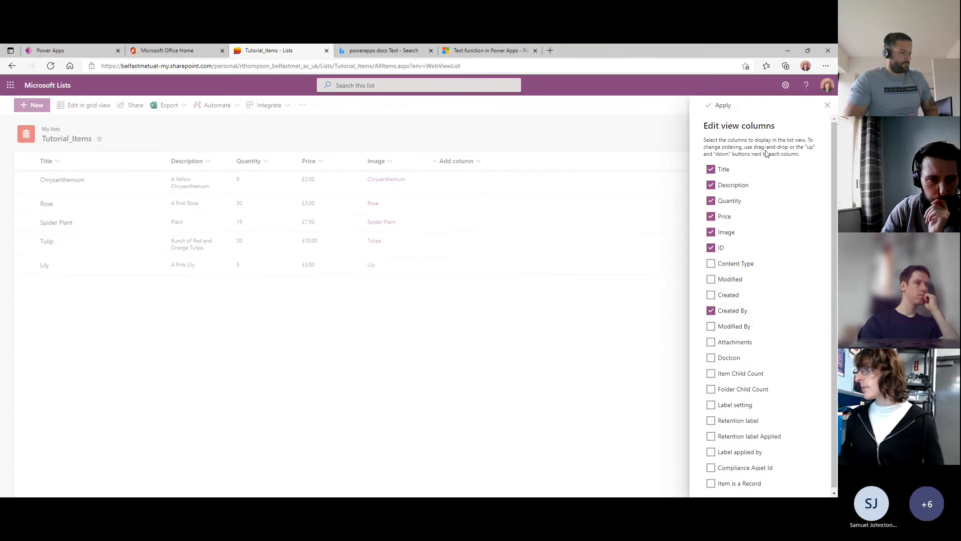
left_click(720, 105)
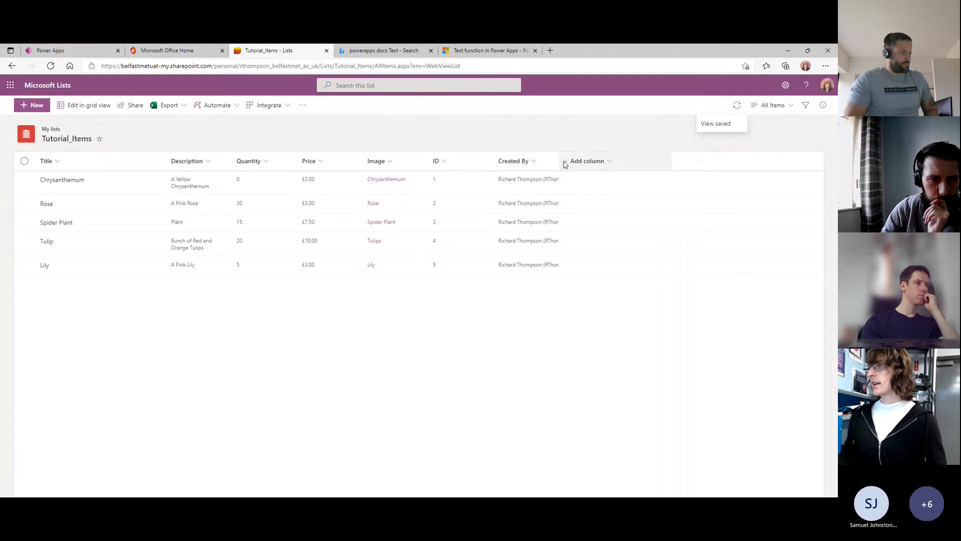
left_click_drag(559, 160, 607, 161)
left_click_drag(492, 160, 550, 161)
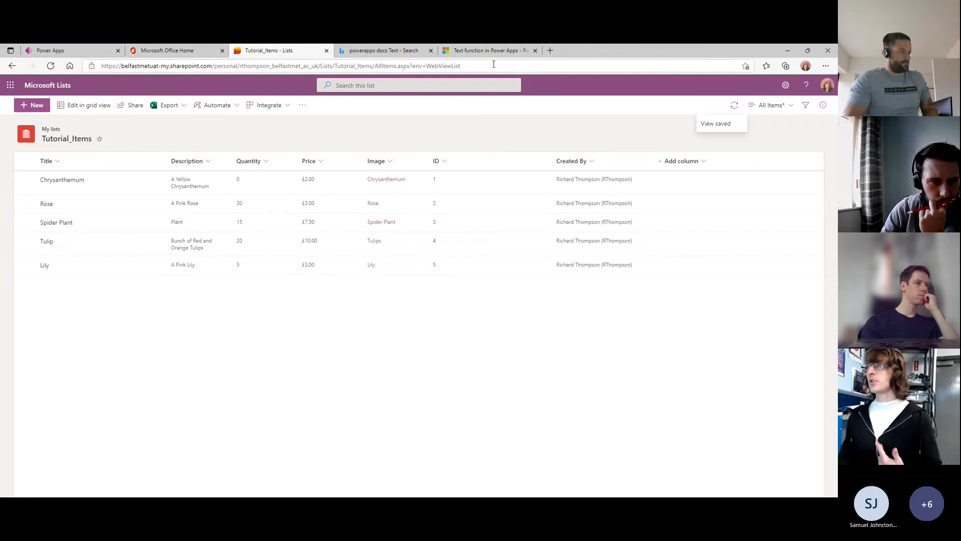
Back in Power Apps, complete the Max formula after the lookup's Quantity with > 10, 10, LookUp(Tutorial_Items, ID = ThisItem.ID).Quantity).
left_click(86, 50)
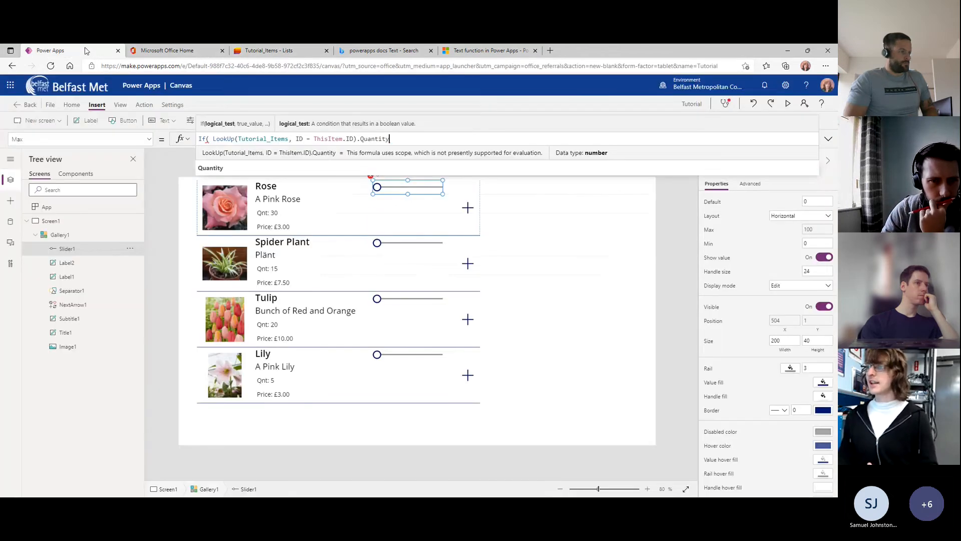
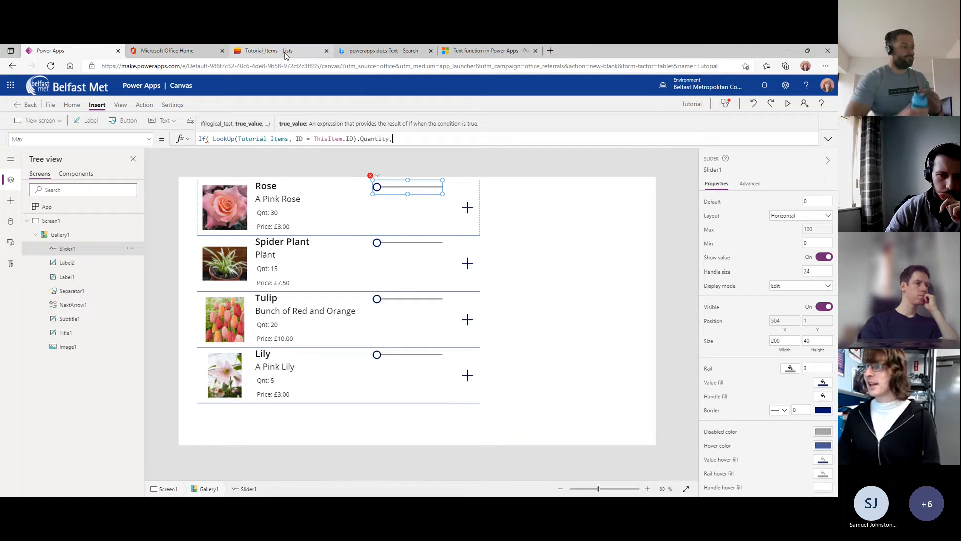
key("BackSpace")
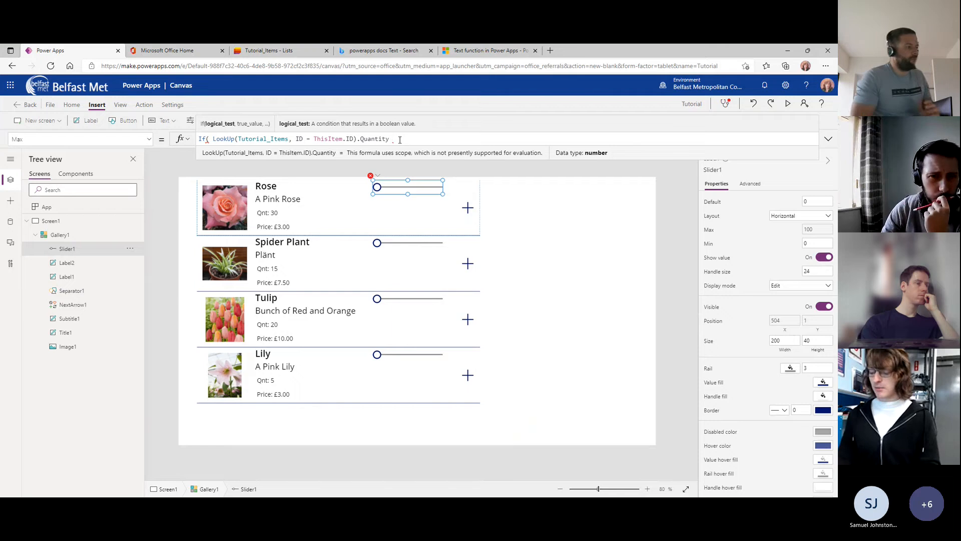
type("> 10")
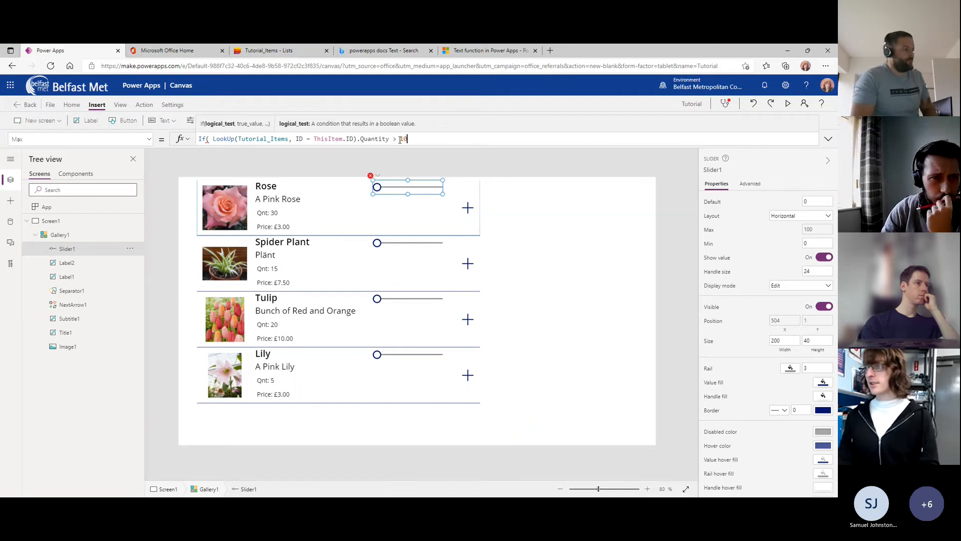
type(", 10,")
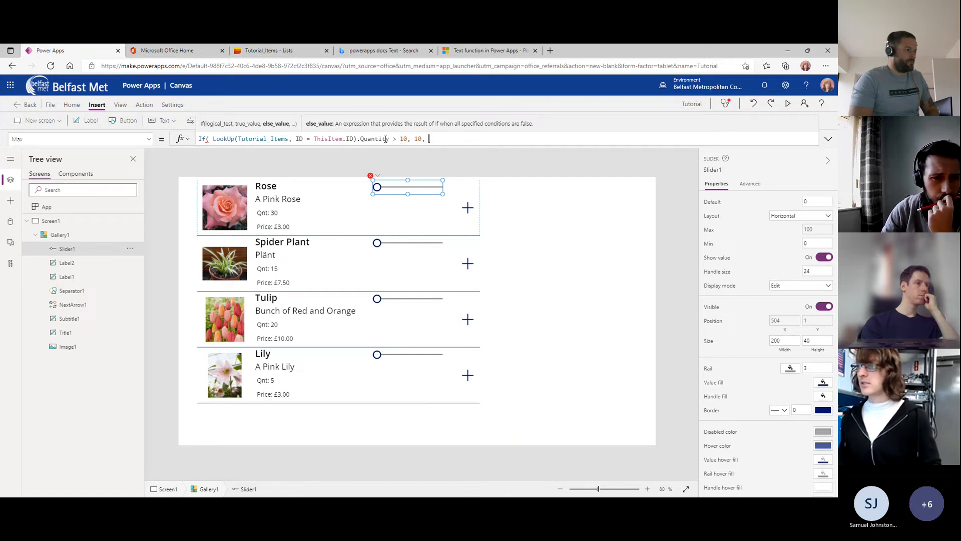
left_click_drag(390, 139, 213, 135)
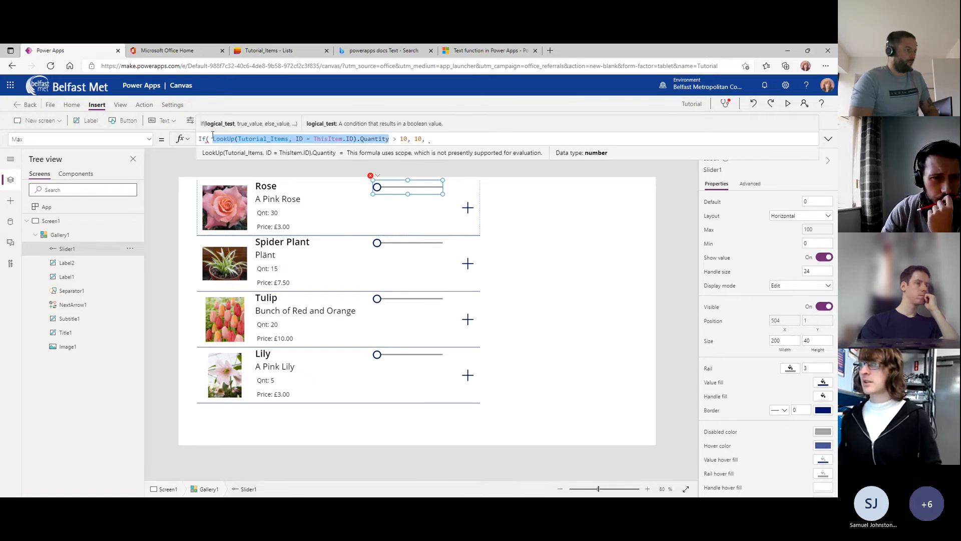
key("ctrl+c")
left_click(445, 144)
key("ctrl+v")
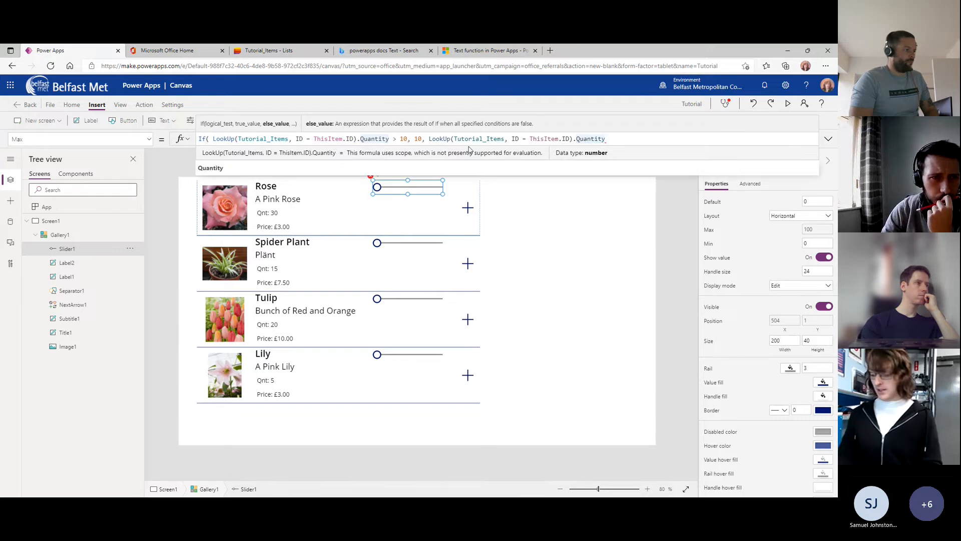
type(")")
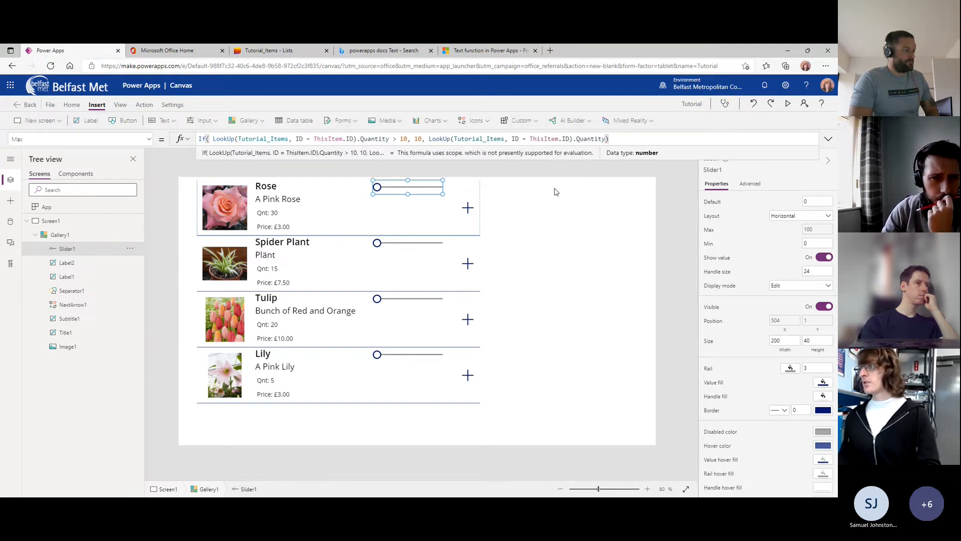
Preview the app again, move the Lily item's slider to its maximum, then exit the preview and dismiss the testing tip.
left_click(560, 177)
key("F5")
mouse_move(359, 112)
left_mouse_down()
mouse_move(455, 124)
mouse_move(362, 113)
left_mouse_up()
left_click_drag(359, 361, 473, 369)
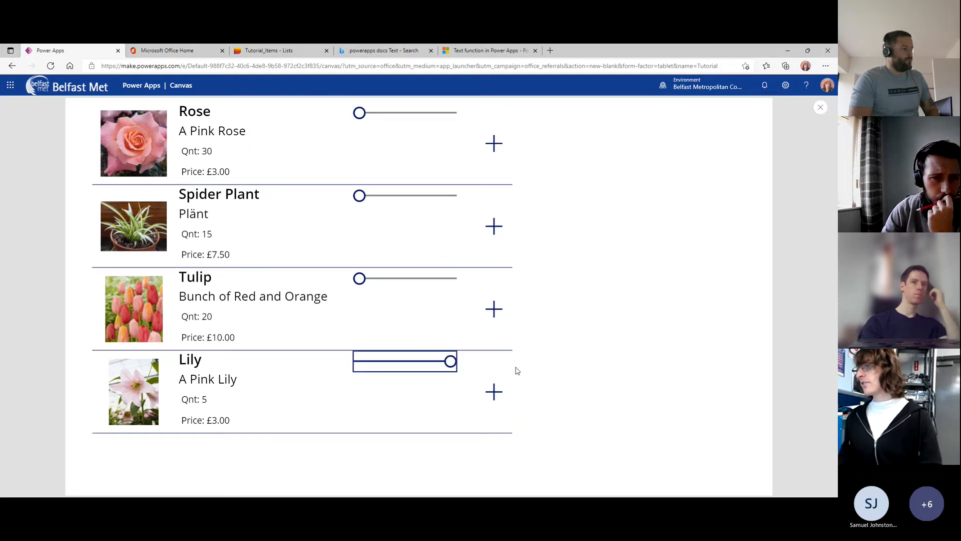
right_click(812, 175)
key("Escape")
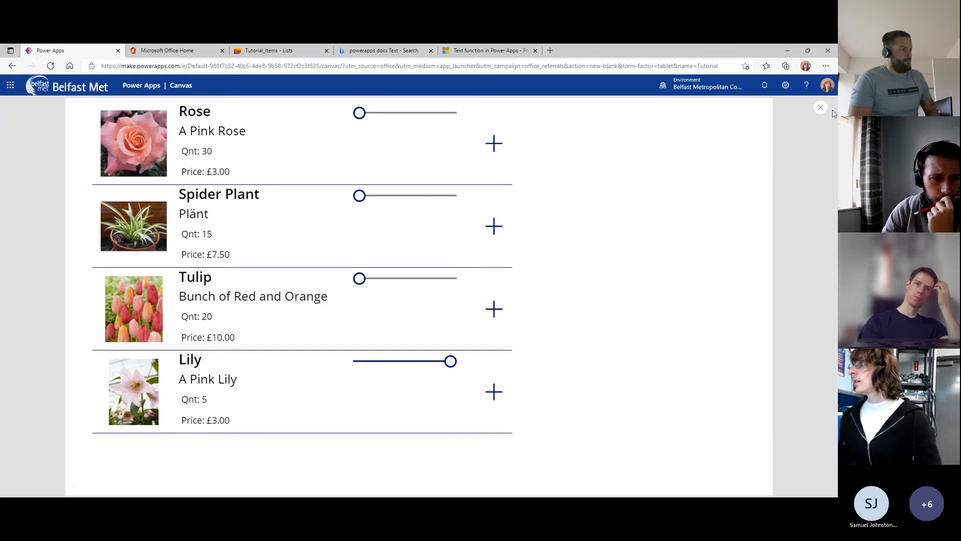
left_click(821, 107)
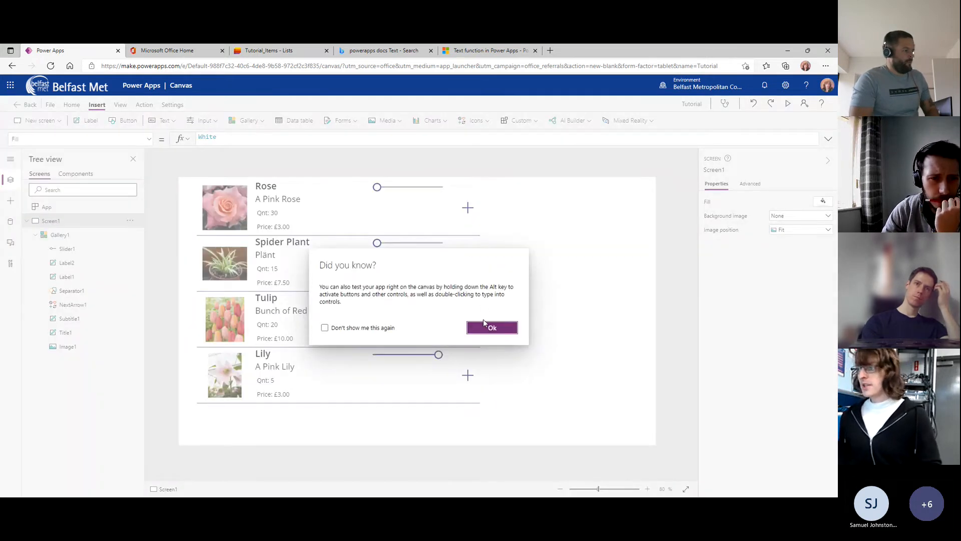
left_click(484, 325)
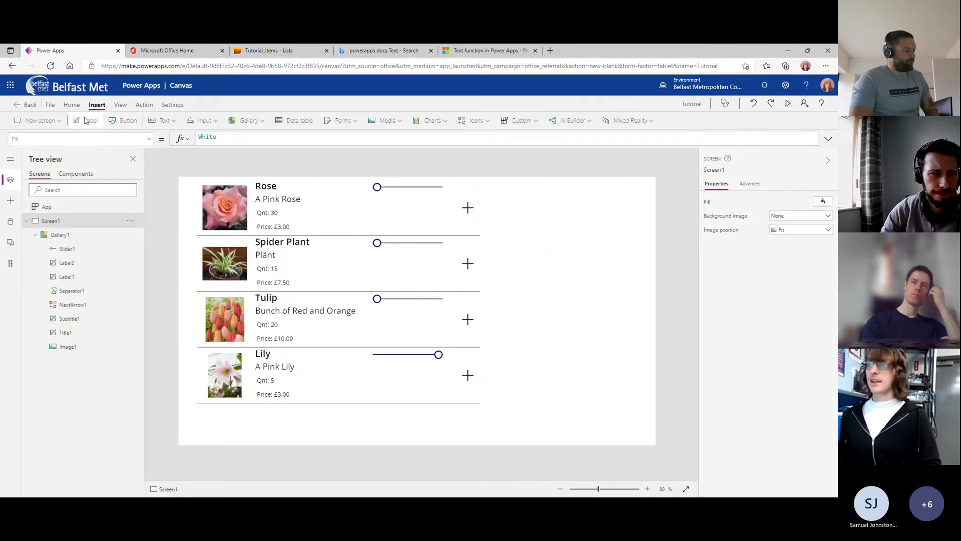
Insert a label into the gallery template and place it just below the slider, at about X 500, Y 41.
left_click(349, 213)
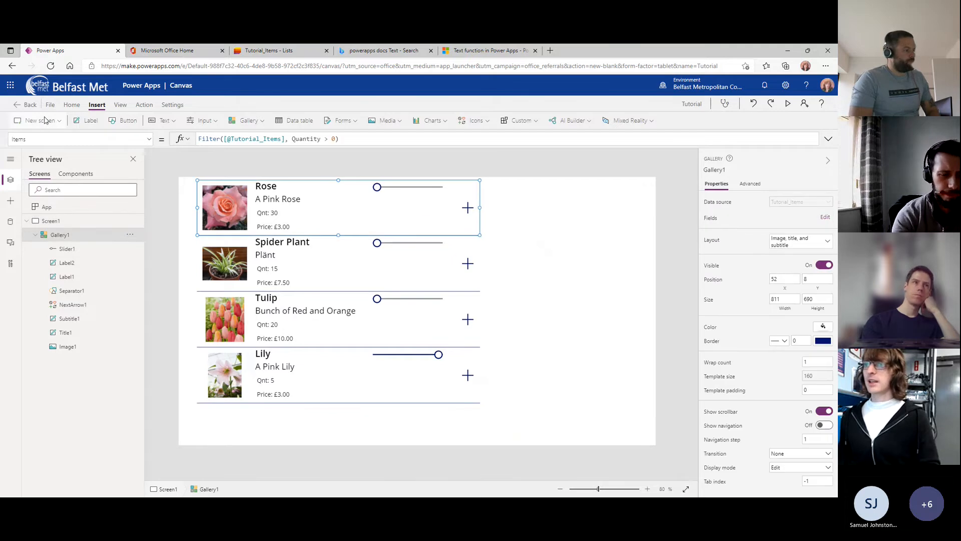
left_click(84, 122)
left_click_drag(281, 203, 390, 203)
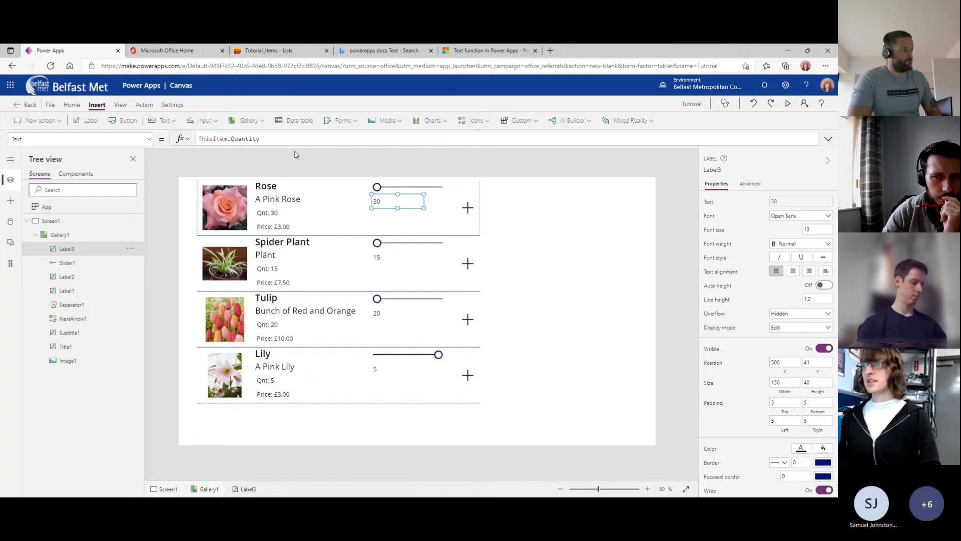
Set the new label's Text formula to "SumTotal: "&ThisItem.Price*Slider1.Value.
left_click(266, 139)
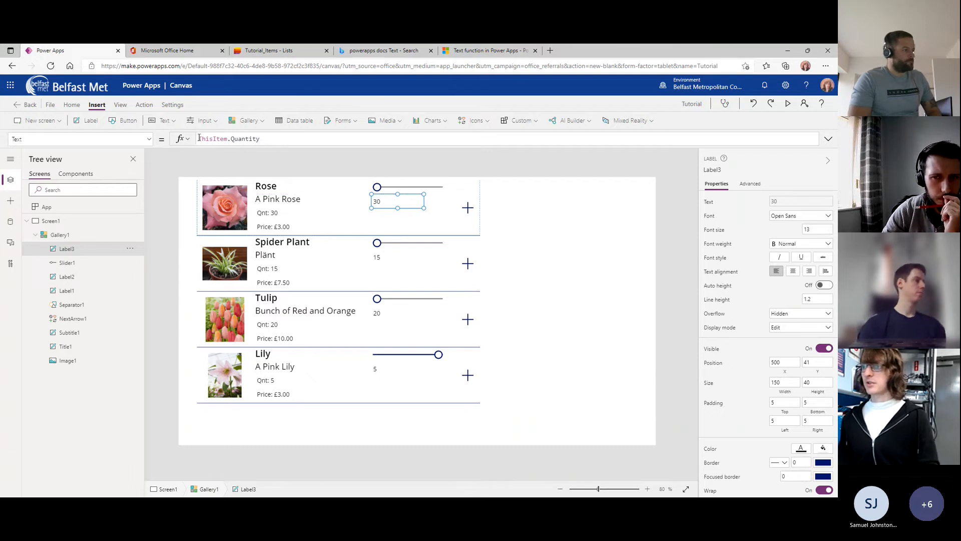
left_click(199, 139)
type("\"")
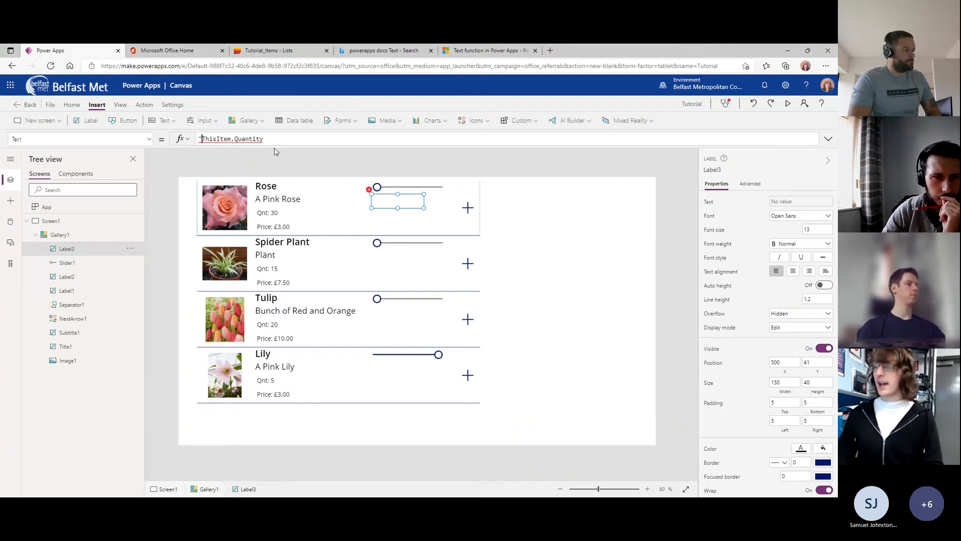
type("SumTotal:")
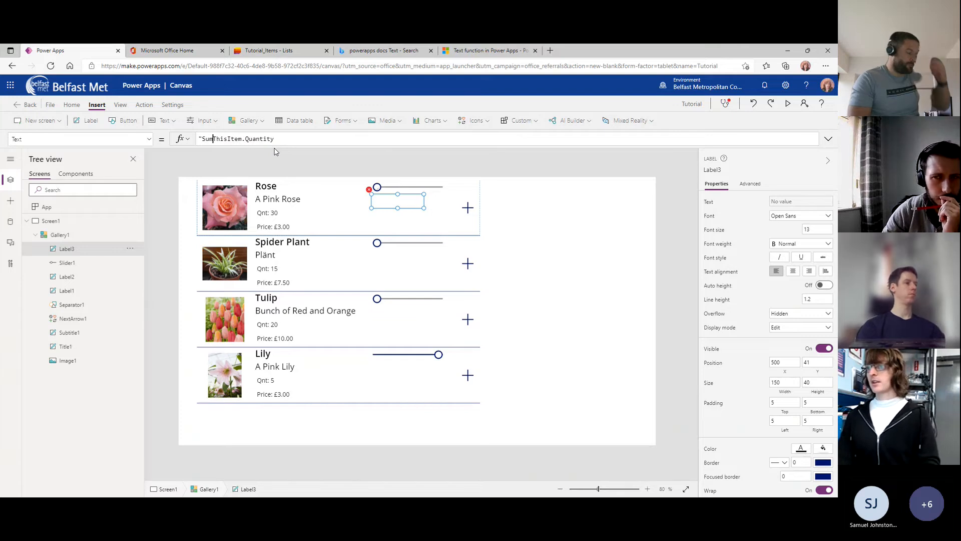
type(" \"")
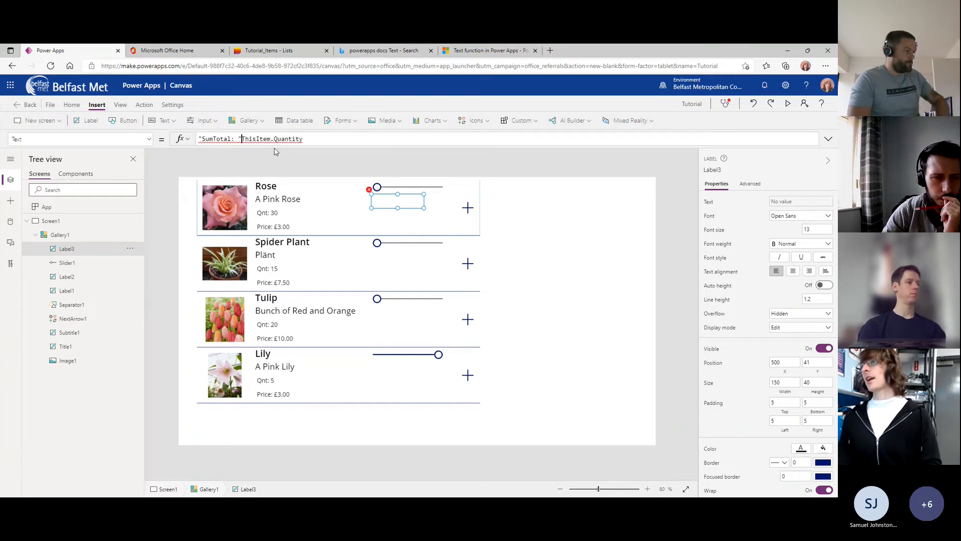
type("&")
key("BackSpace")
key("BackSpace")
key("BackSpace")
key("BackSpace")
type("Price")
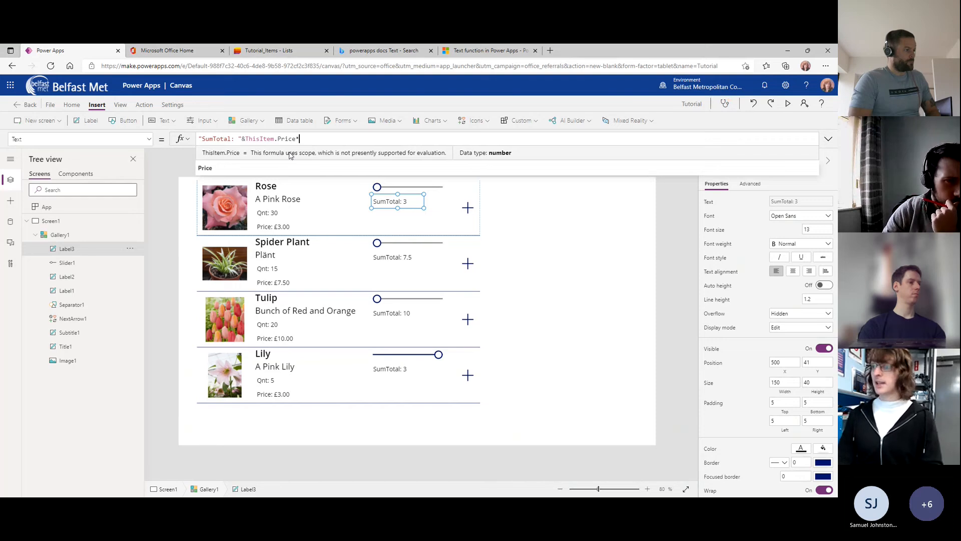
type("*Slider1.Value")
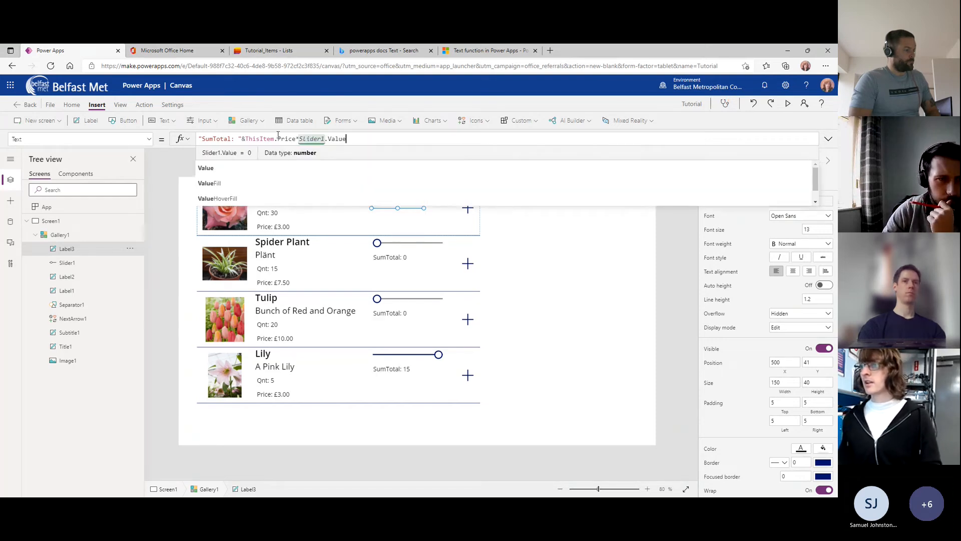
Wrap the label's price calculation in a Text function with the currency format "£#,##0.00".
left_click(245, 139)
type("Text(")
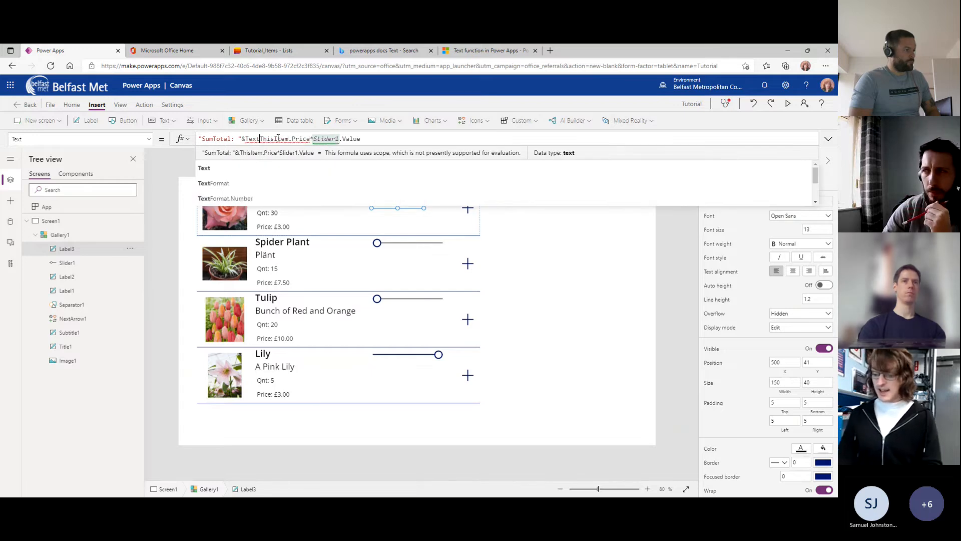
left_click(407, 139)
type(", \"")
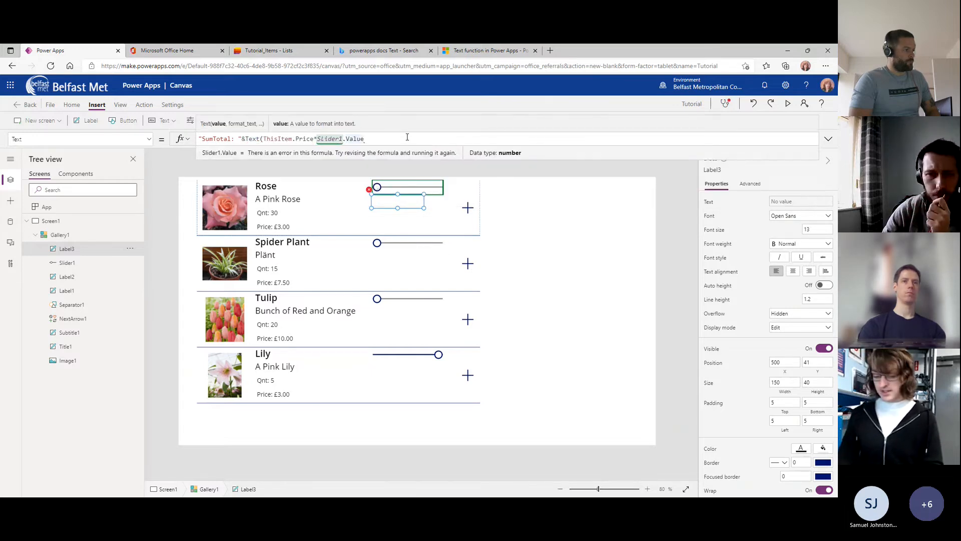
type("£#,##0.00\")")
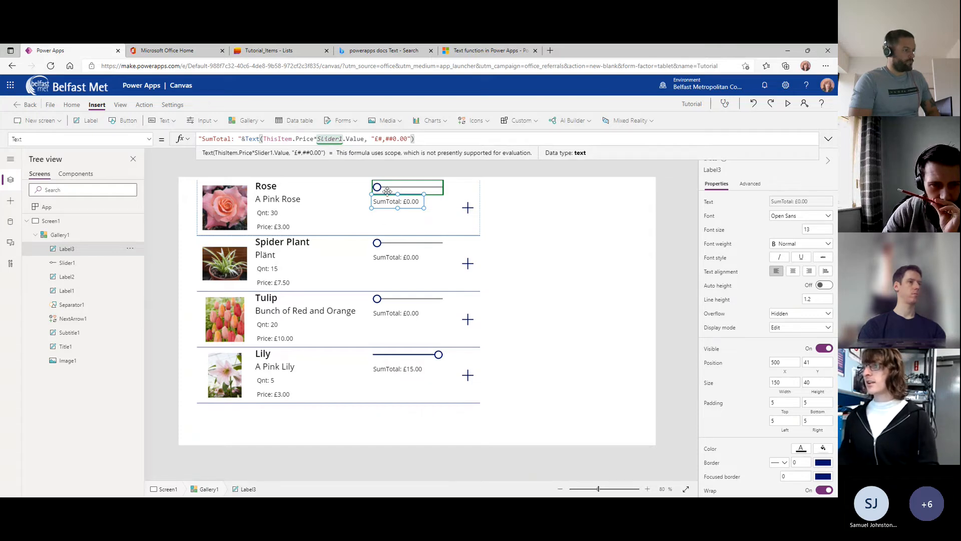
Align the SumTotal label horizontally with the slider by setting its X property to Slider1.X.
left_click(150, 141)
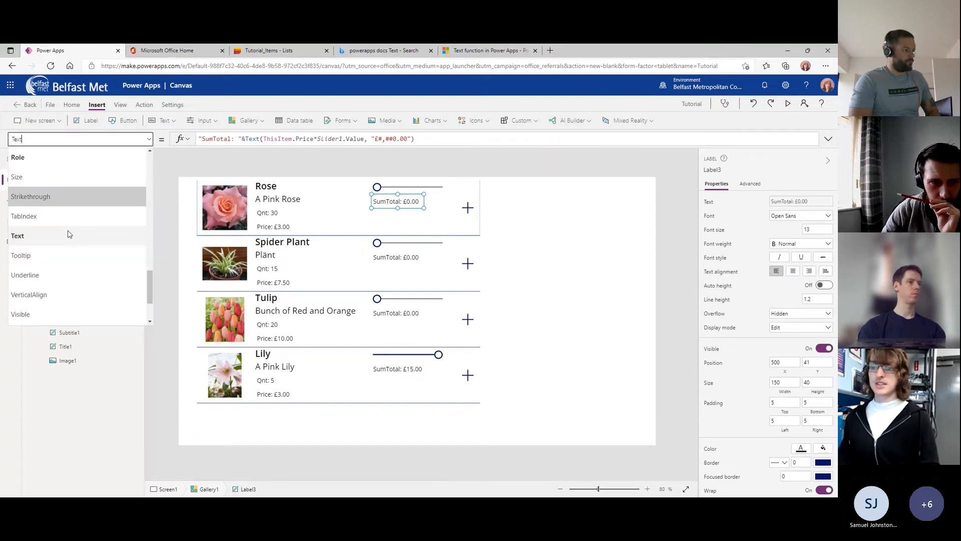
left_click(20, 296)
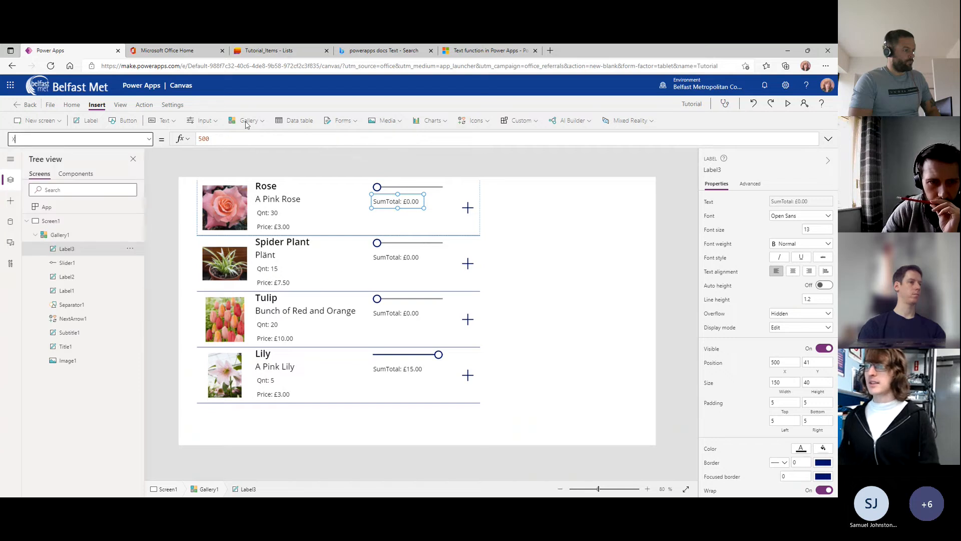
double_click(222, 135)
type("slider1")
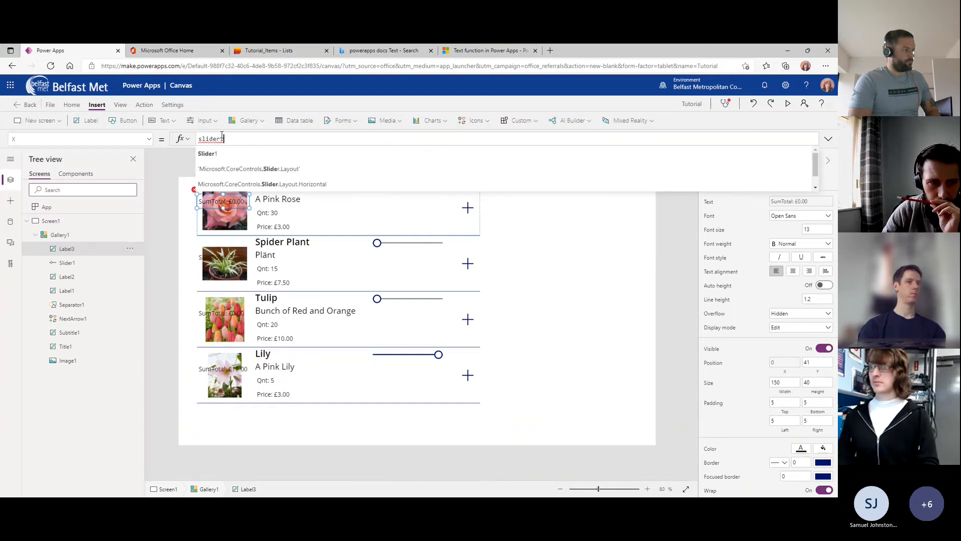
type(".X")
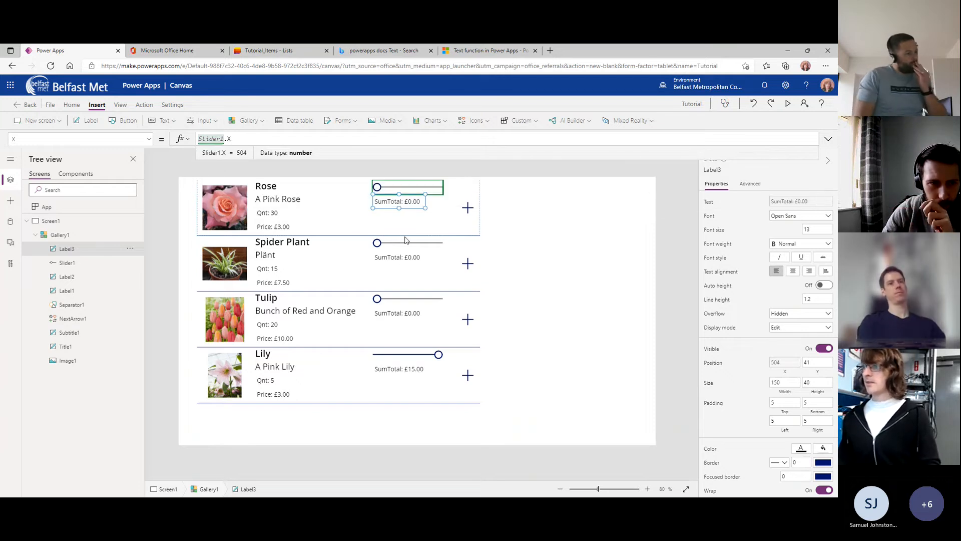
Position the SumTotal label beneath the slider by setting its Y property to Slider1.Y + Slider1.Height + 4.
left_click(115, 139)
type("Y")
key("Return")
left_click_drag(211, 138, 170, 143)
type("Slider1")
type("+ Sliu")
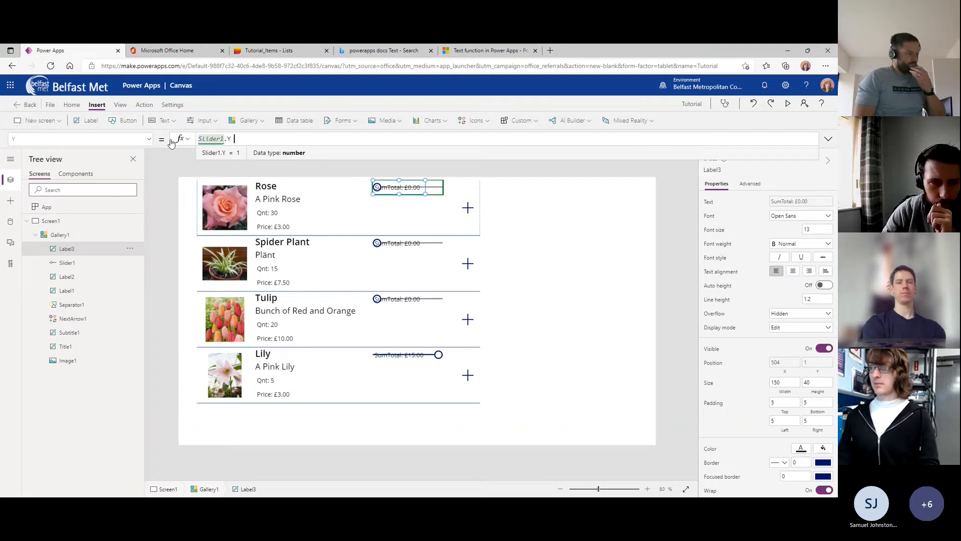
type("er")
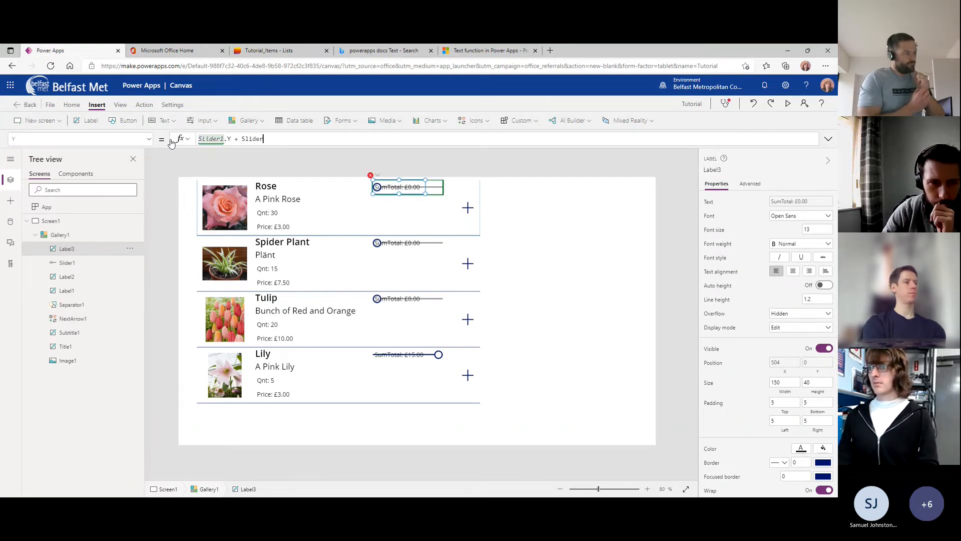
type("1.He")
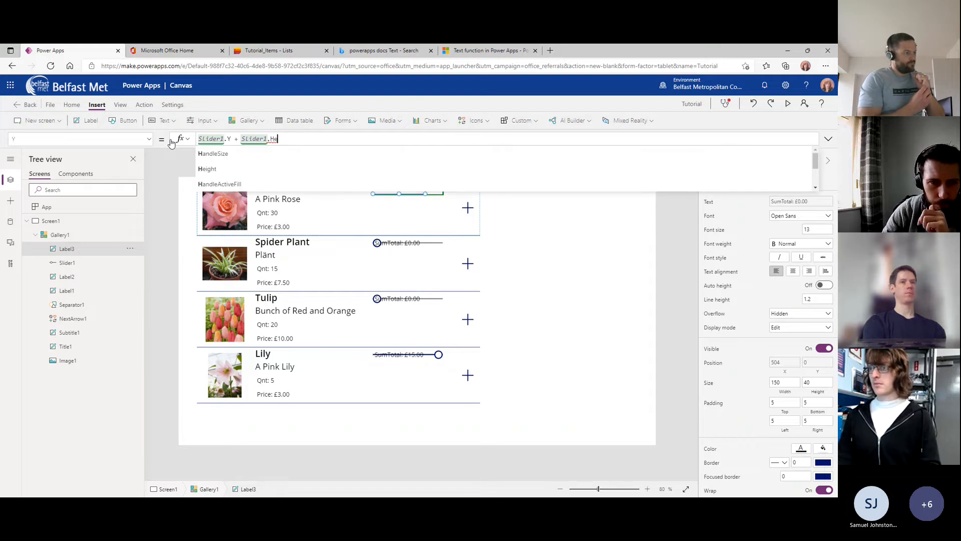
type("ight + 4")
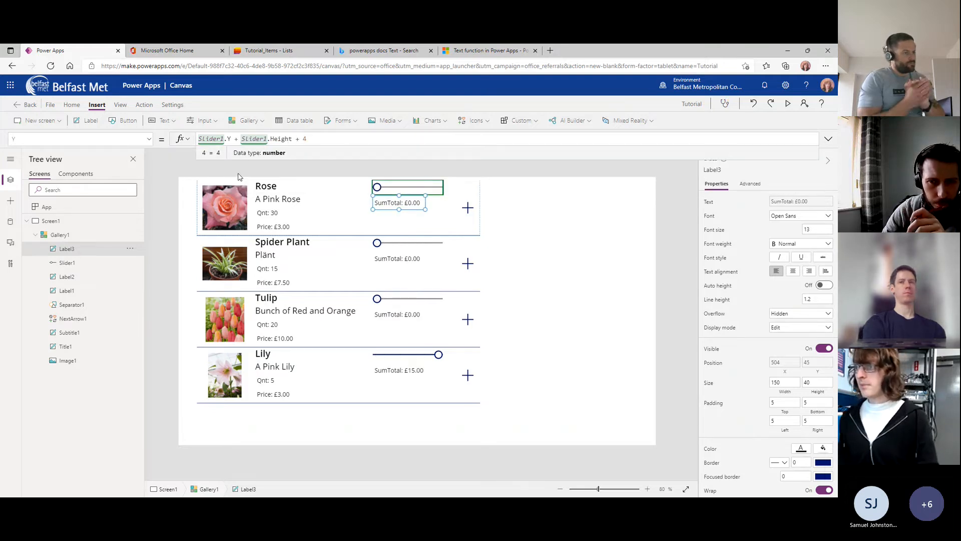
left_click(294, 174)
left_click(395, 208)
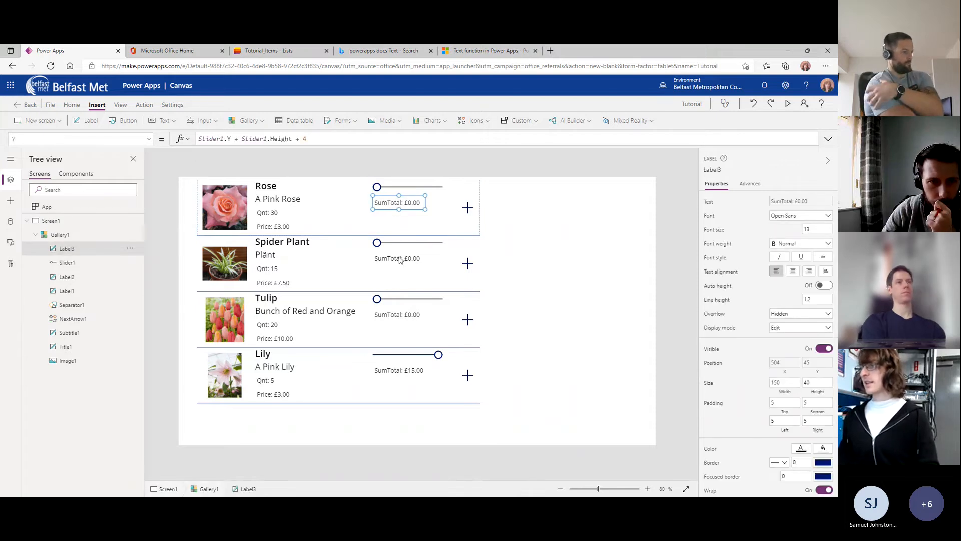
left_click(399, 371)
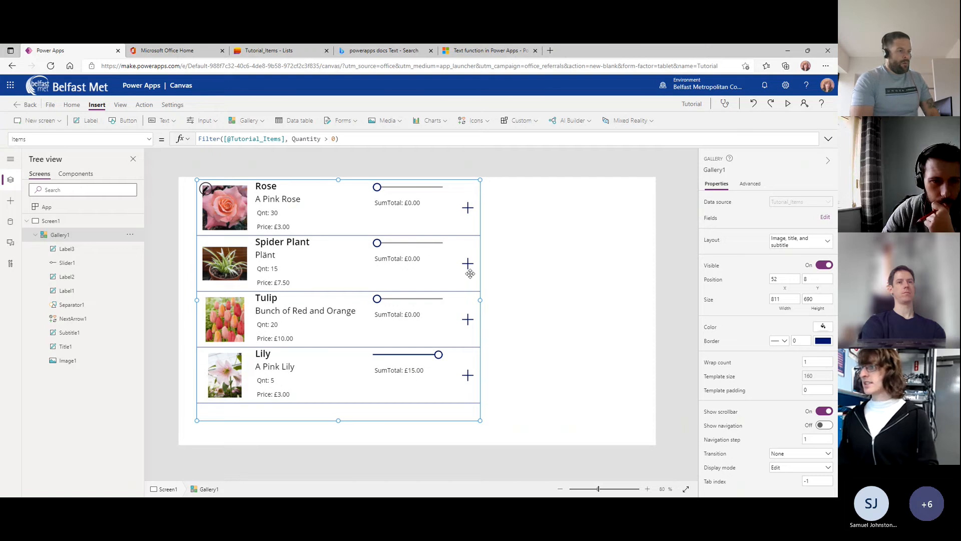
Begin the gallery plus icon's OnSelect formula with Collect(colCart, {Quantity: Slider1.Value.
left_click(468, 207)
left_click(317, 140)
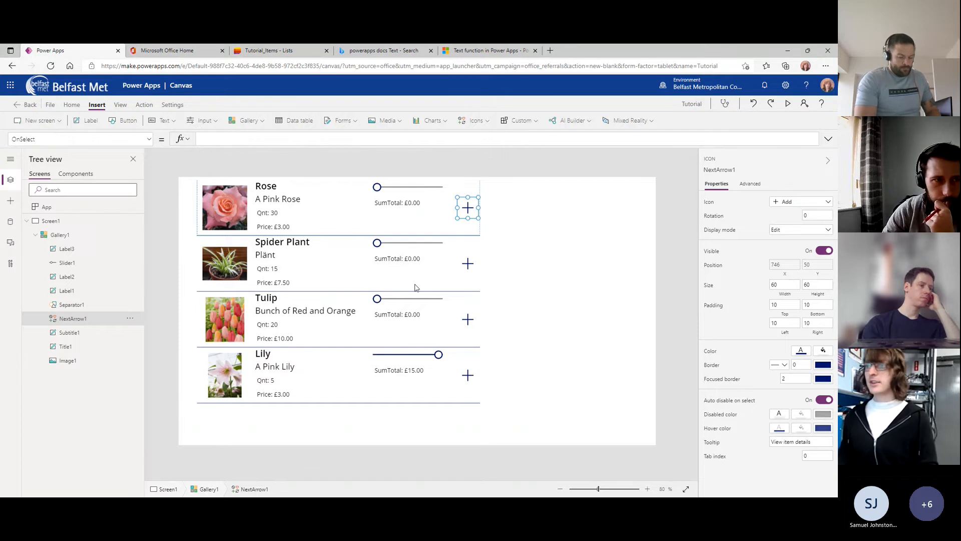
type("Collect(colCart, ")
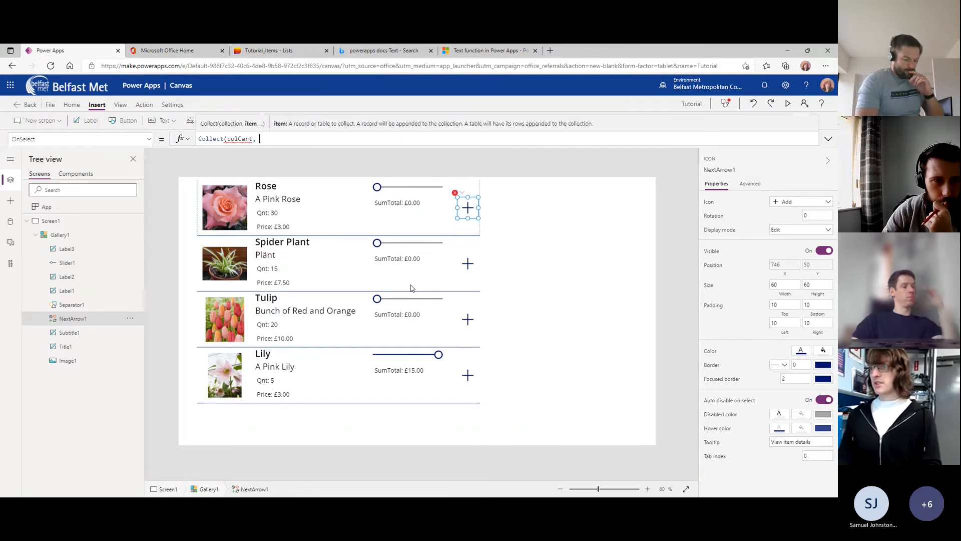
type("{")
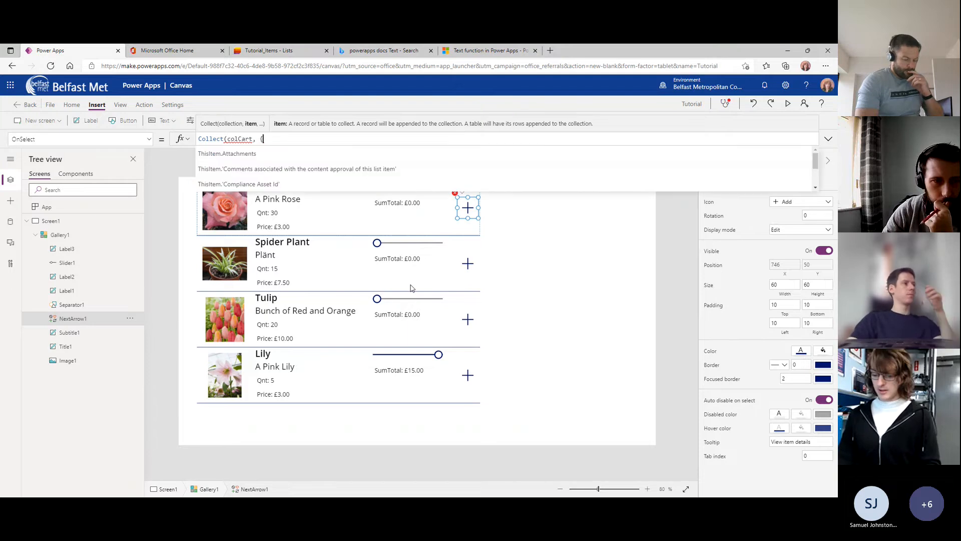
type("Quantity: ")
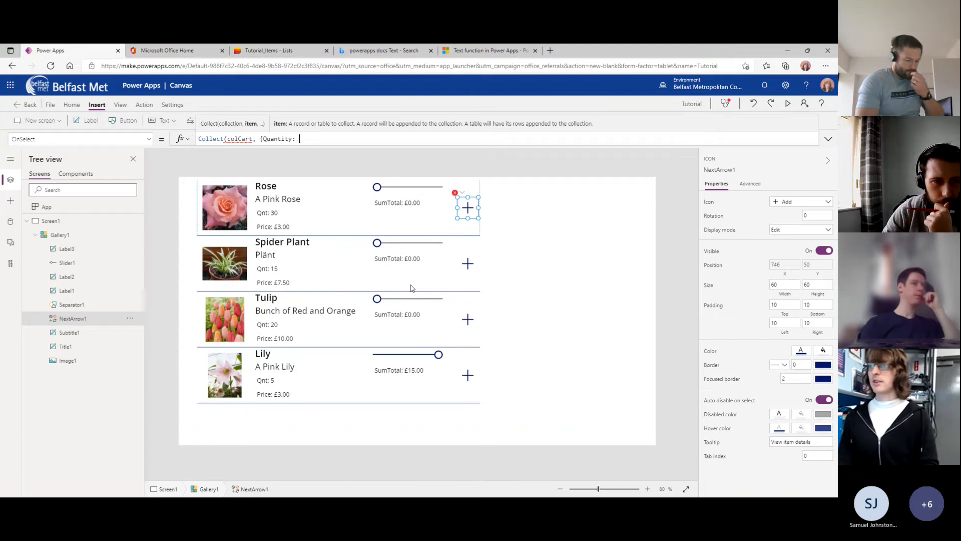
type("Slider")
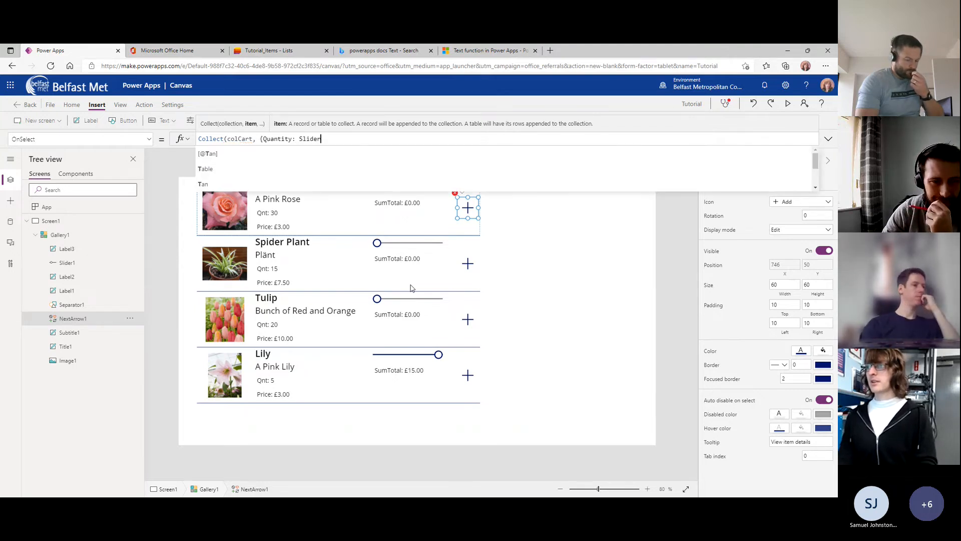
type("1.Value")
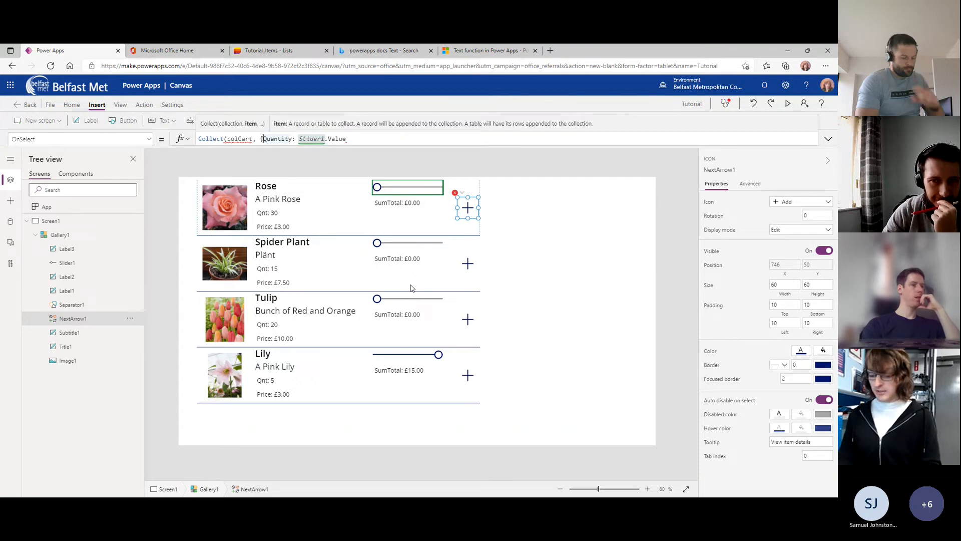
Add the field Title: ThisItem.Title before Quantity in the Collect record.
type("Title: This")
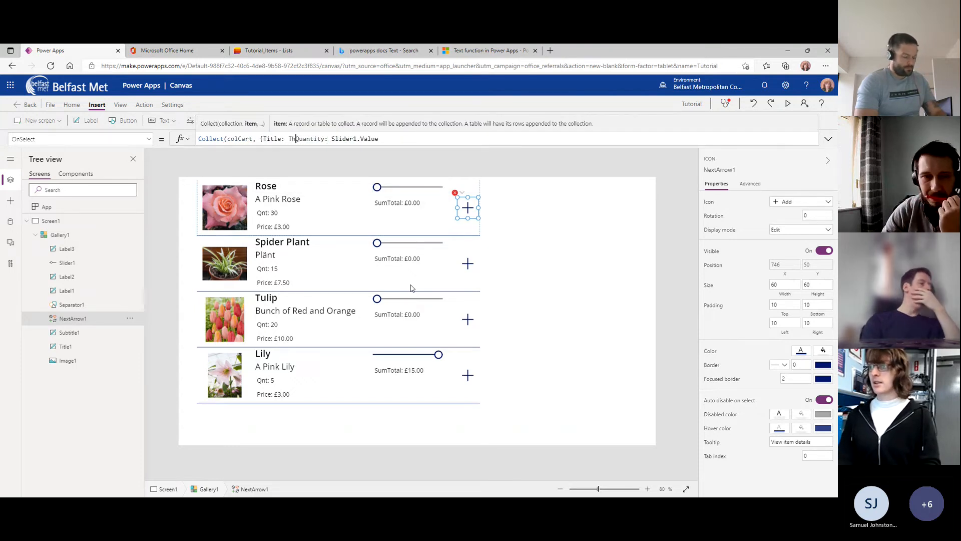
type("Item.T")
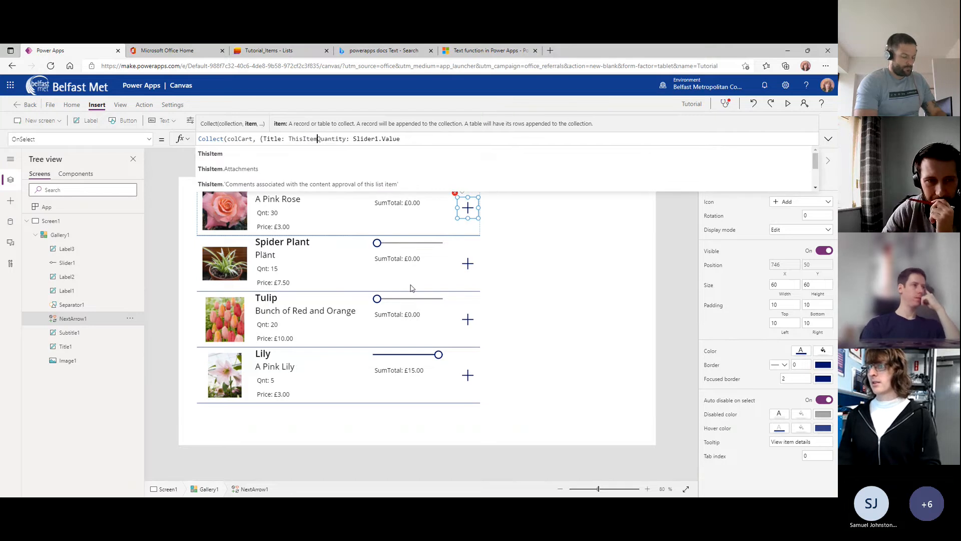
type("itle, ")
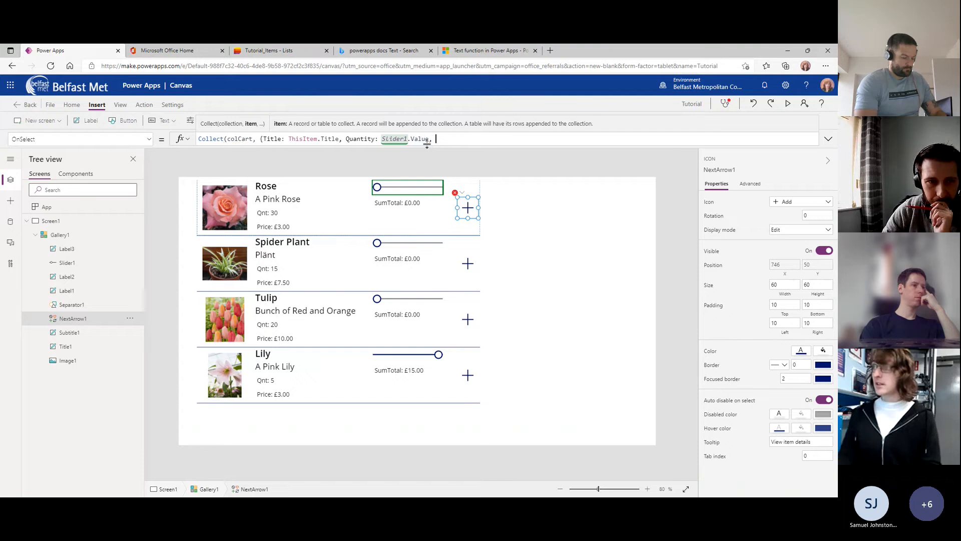
Extend the Collect record after Quantity with Price: ThisItem.Price and SumTotal: ThisItem.Price * Slider1.Value.
type("ice: ThisItem.Price, SumTotal: Thi")
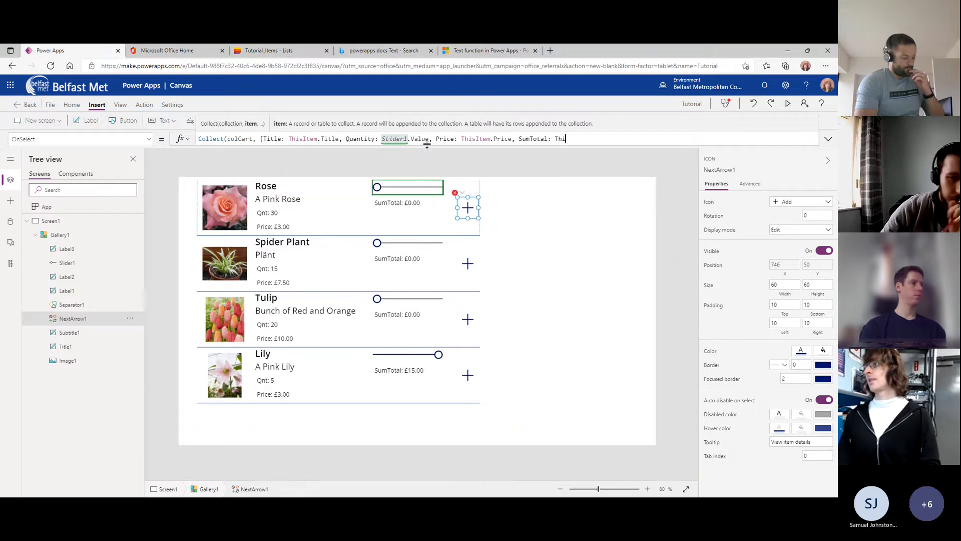
type("sItem.Price ")
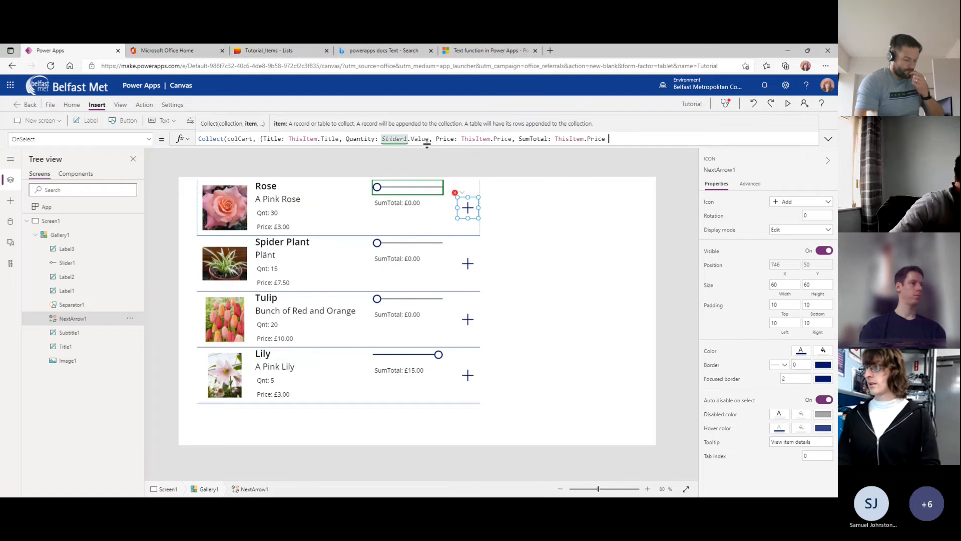
type("* Slider1.Va")
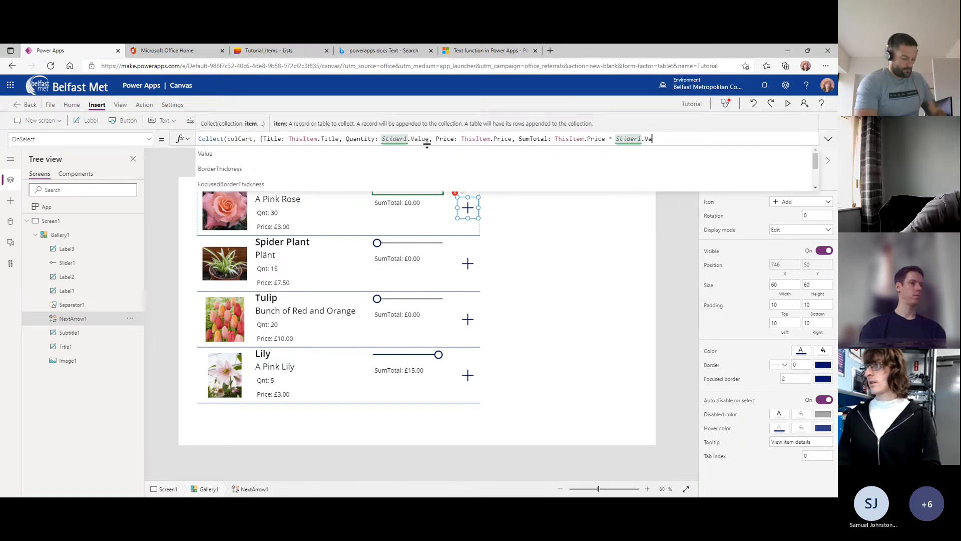
type("lue, Proud")
Add ProductId: ThisItem.ID as the record's last field and close the Collect formula with }).
key("BackSpace")
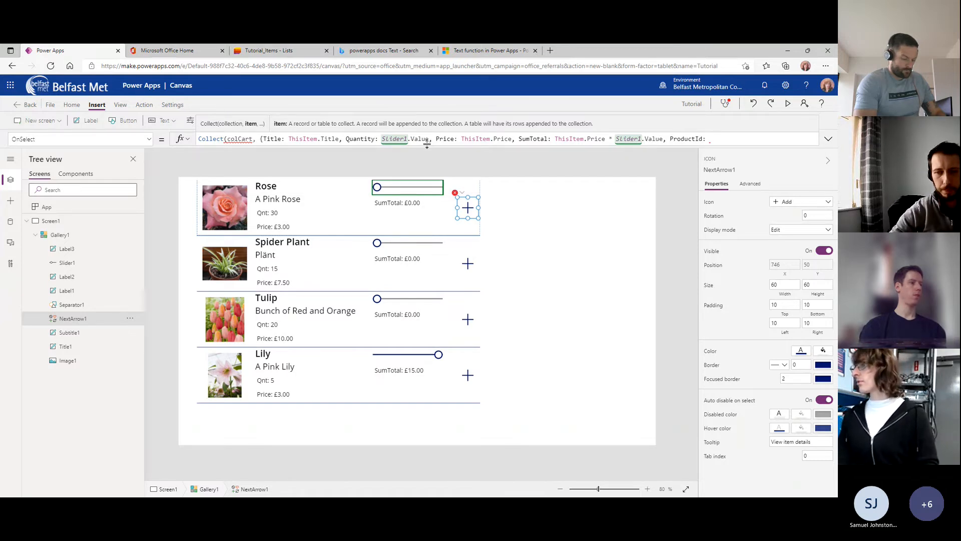
type("ThisItem")
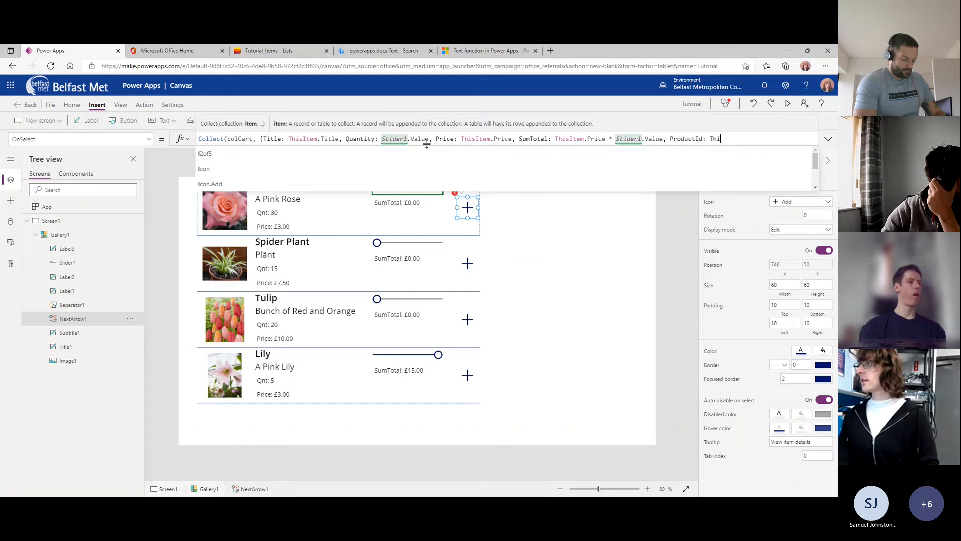
type(".ID")
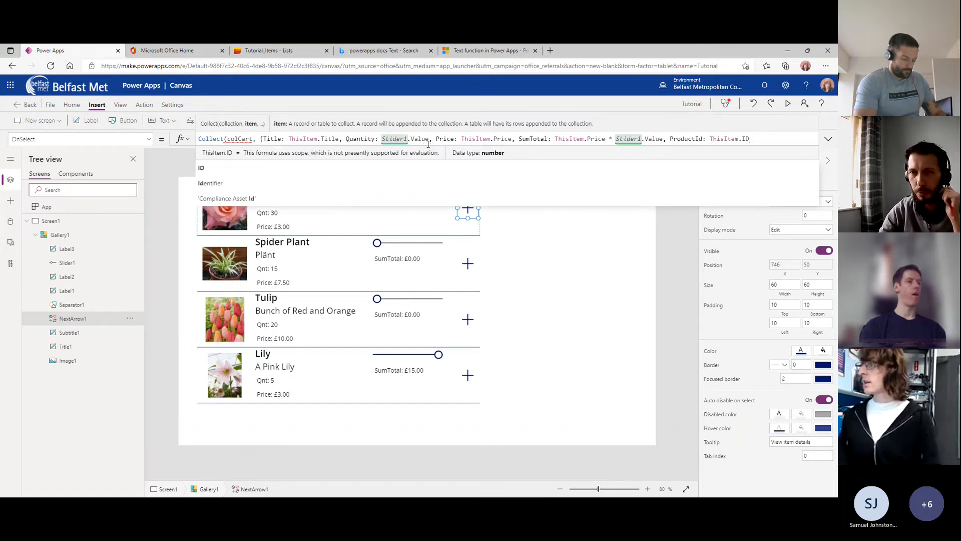
type("}")
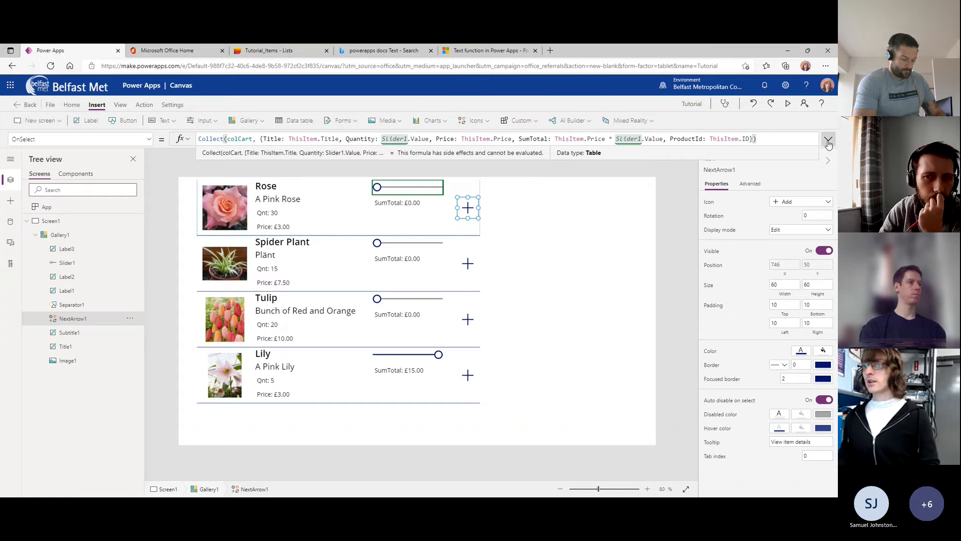
Save the app and review the plus icon's complete Collect formula in the expanded formula view.
key("ctrl+s")
left_click(15, 112)
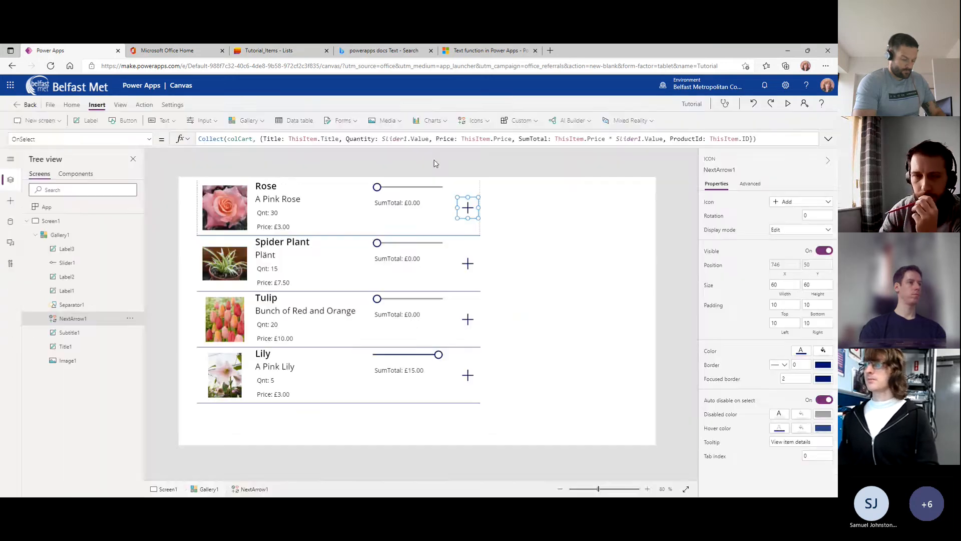
left_click(829, 139)
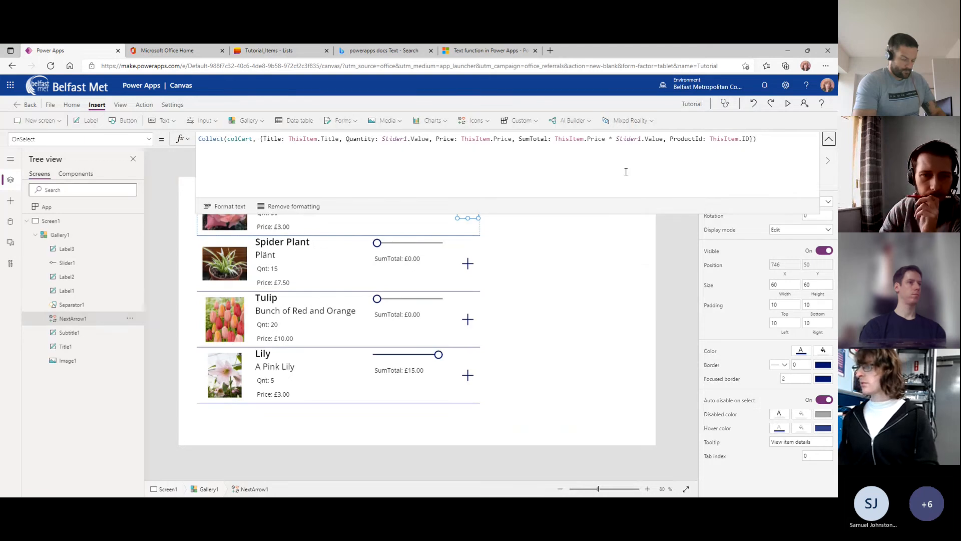
left_click(829, 140)
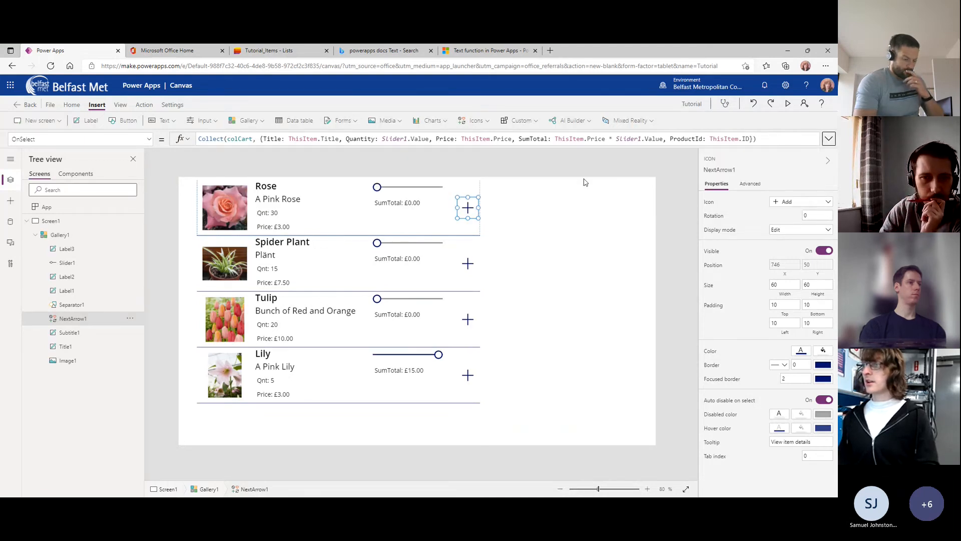
Preview the app, set the Lily slider to a quantity of 2, add Lily to the cart, and return to editing.
key("F5")
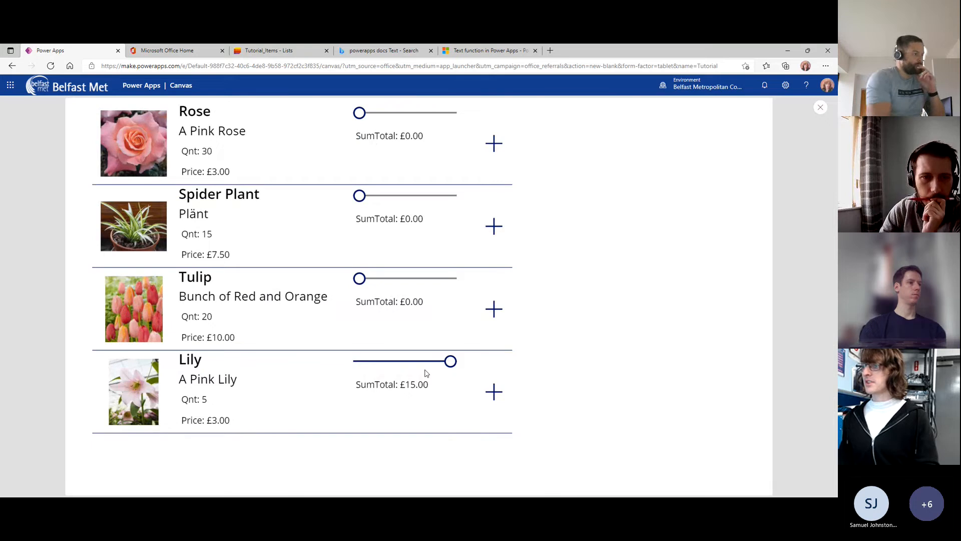
left_click_drag(448, 361, 396, 362)
left_click(490, 397)
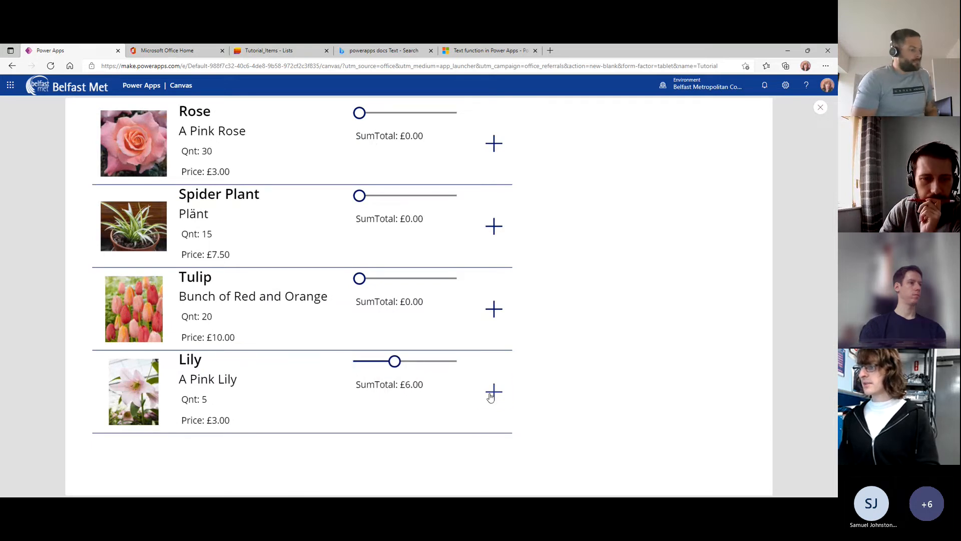
left_click(820, 110)
left_click(490, 328)
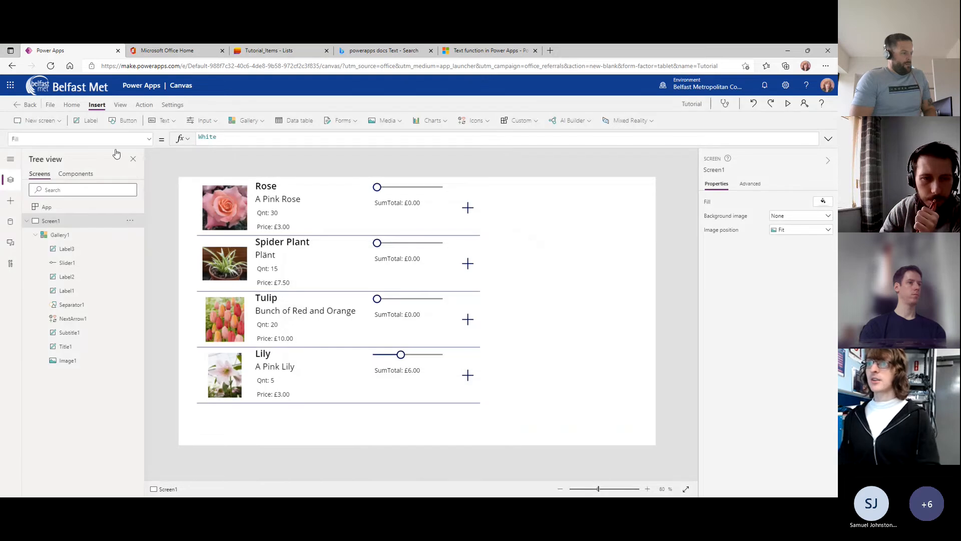
Check the record stored in the colCart collection and return to the canvas.
left_click(120, 104)
left_click(126, 121)
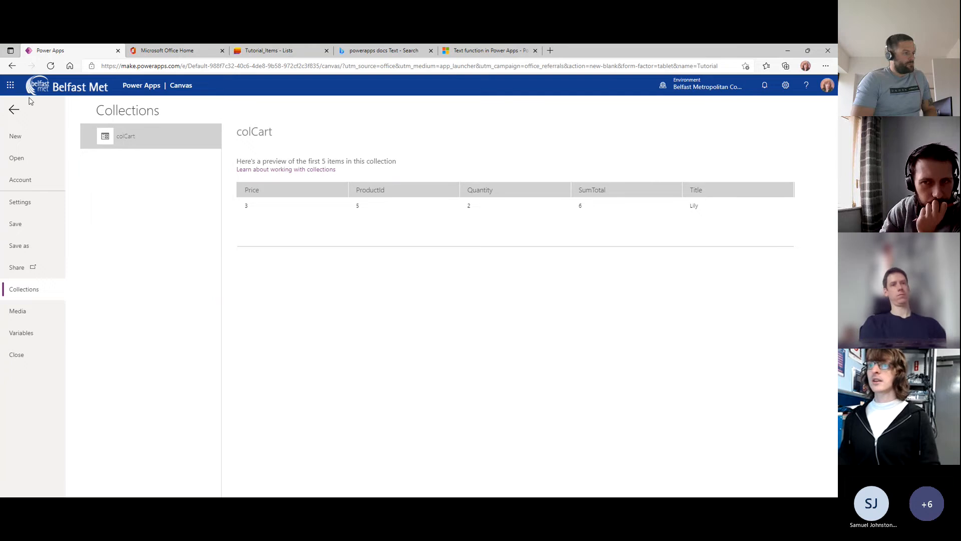
left_click(15, 116)
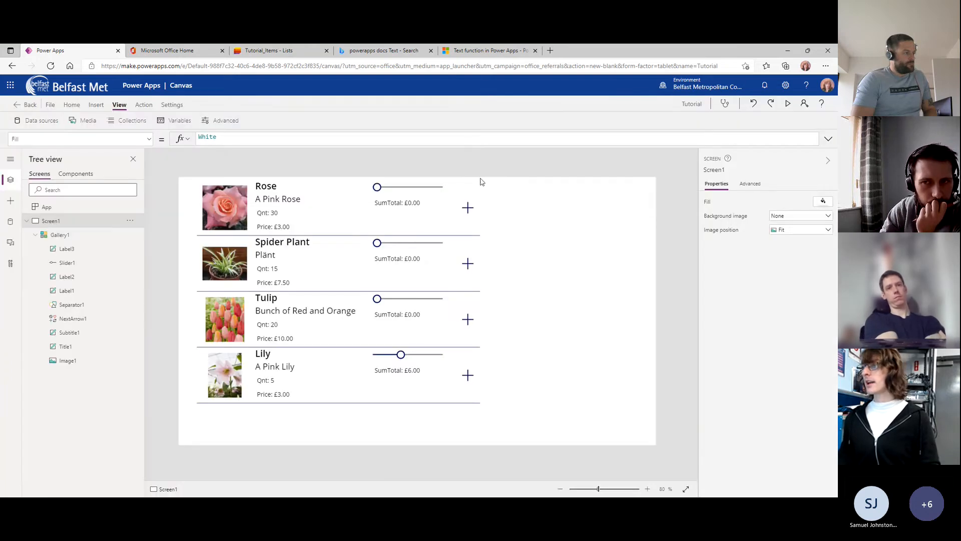
Insert a vertical gallery with colCart as its data source, narrowed to 448 wide and placed beside the item gallery at X 900, Y 32.
left_click(97, 105)
left_click(246, 120)
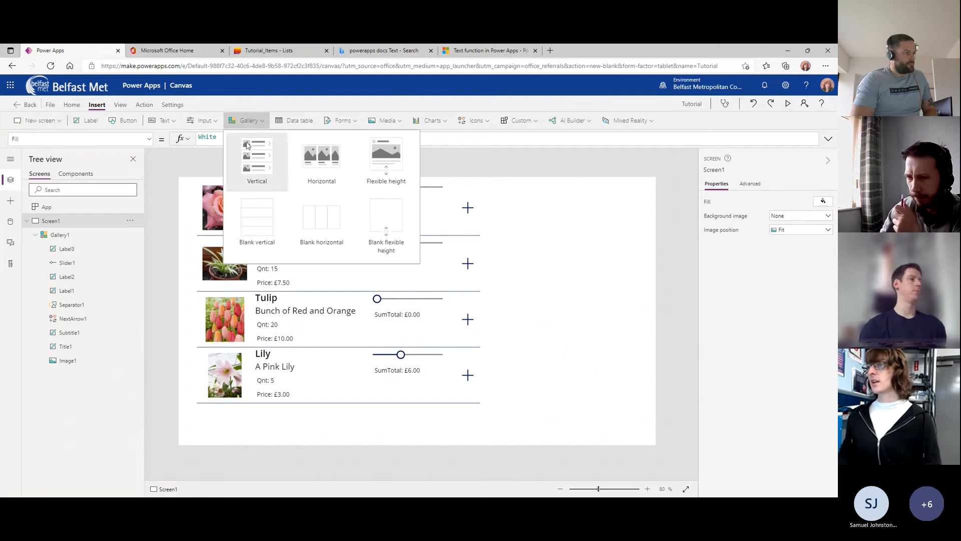
left_click(273, 168)
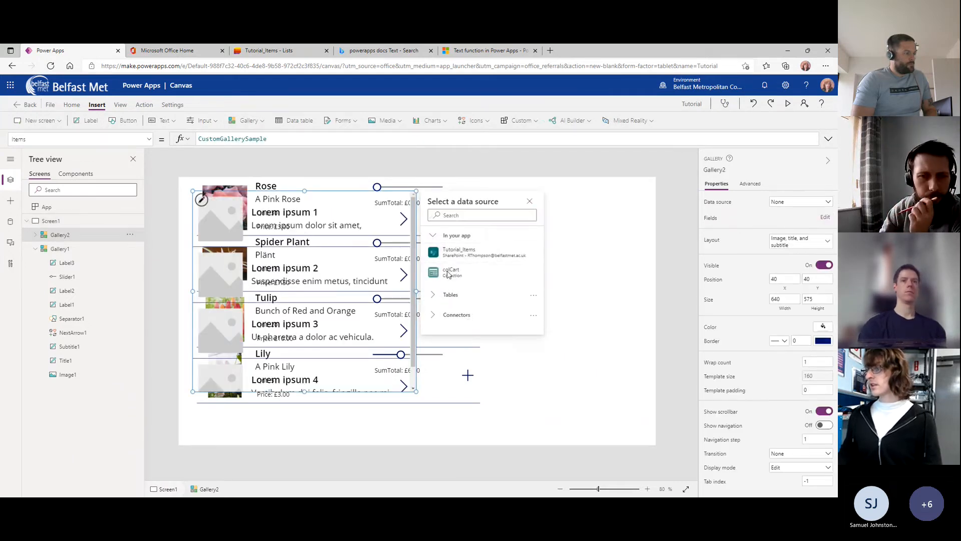
left_click(453, 272)
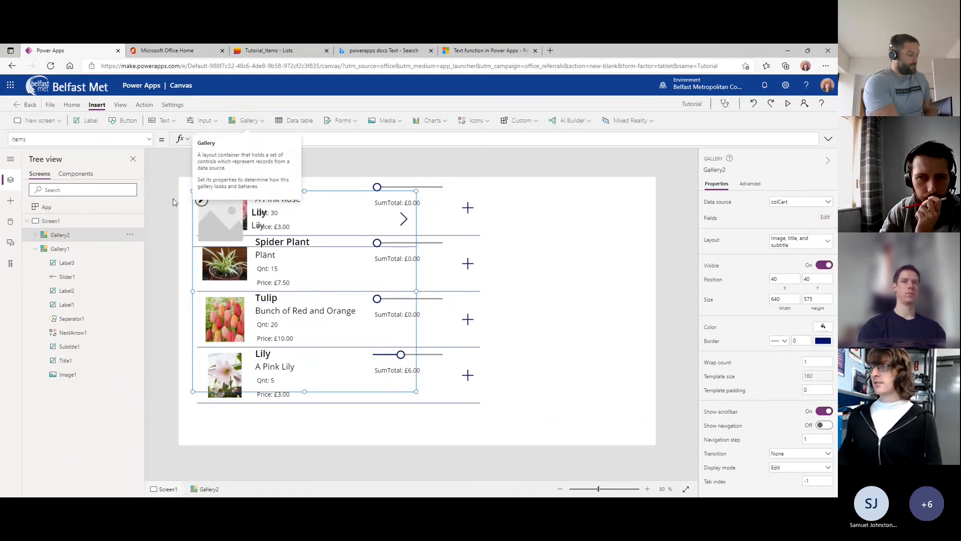
left_click_drag(192, 290, 259, 291)
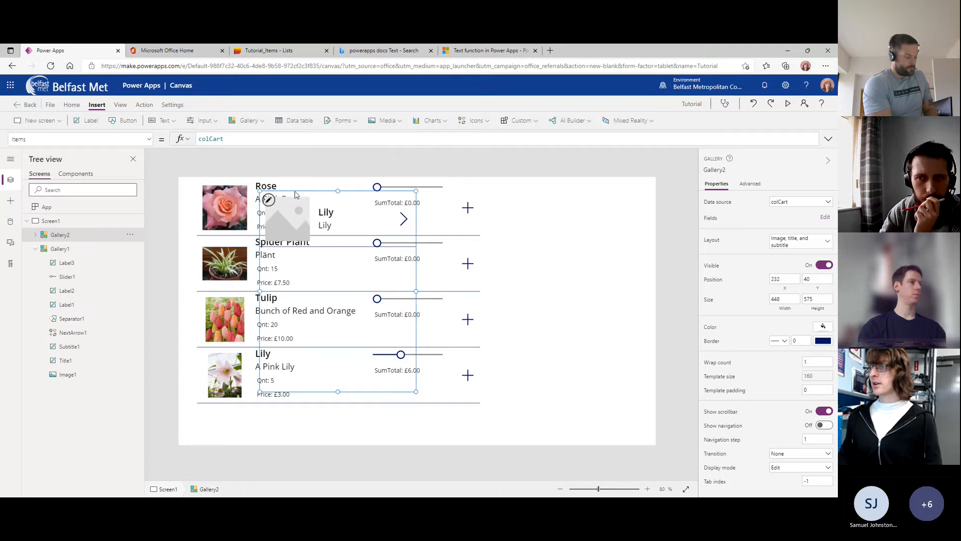
left_click_drag(307, 190, 539, 191)
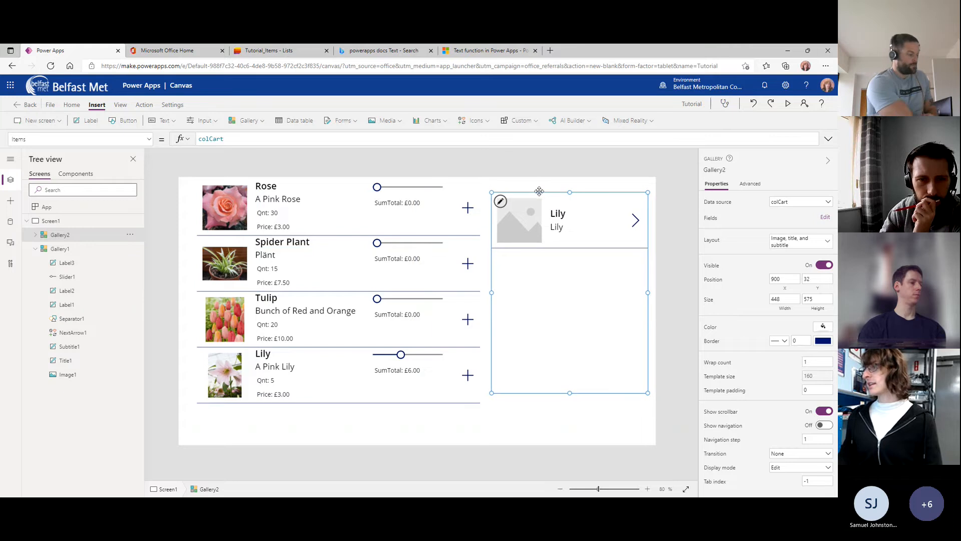
Select the entire Image formula of the placeholder picture in the cart gallery.
left_click(531, 212)
left_click_drag(251, 140, 146, 140)
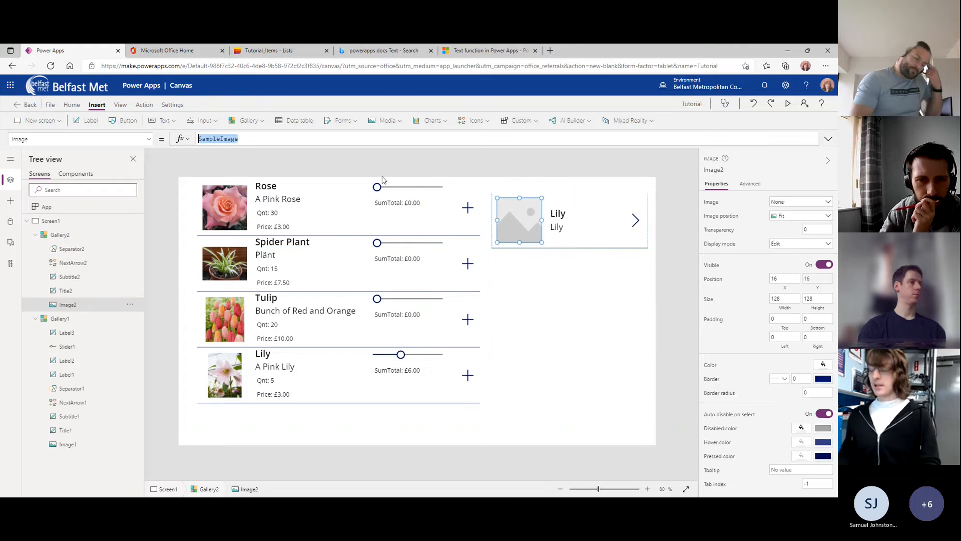
Replace the cart gallery image's sample source with the start of a LookUp formula on the Tutorial_Items table.
type("LookUp(")
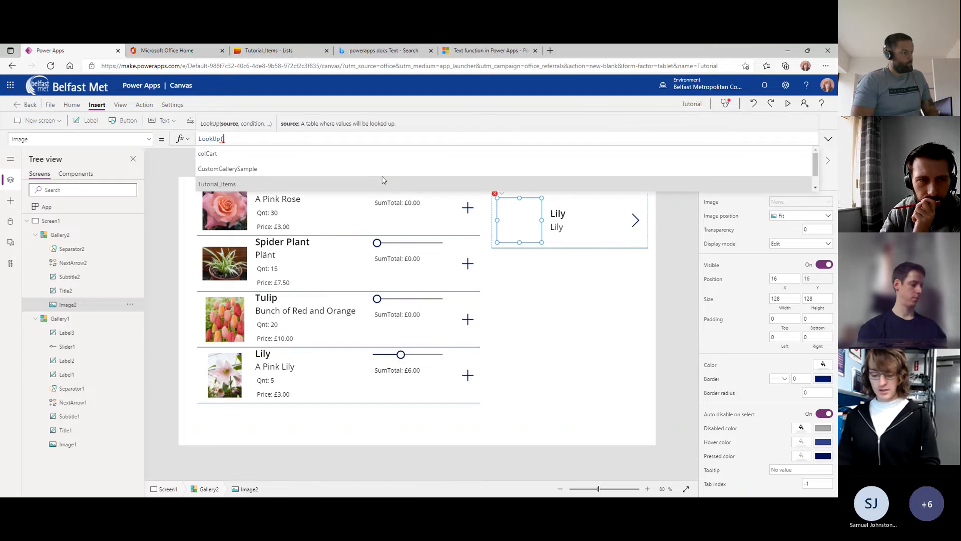
key("BackSpace")
key("BackSpace")
type("[@Tut")
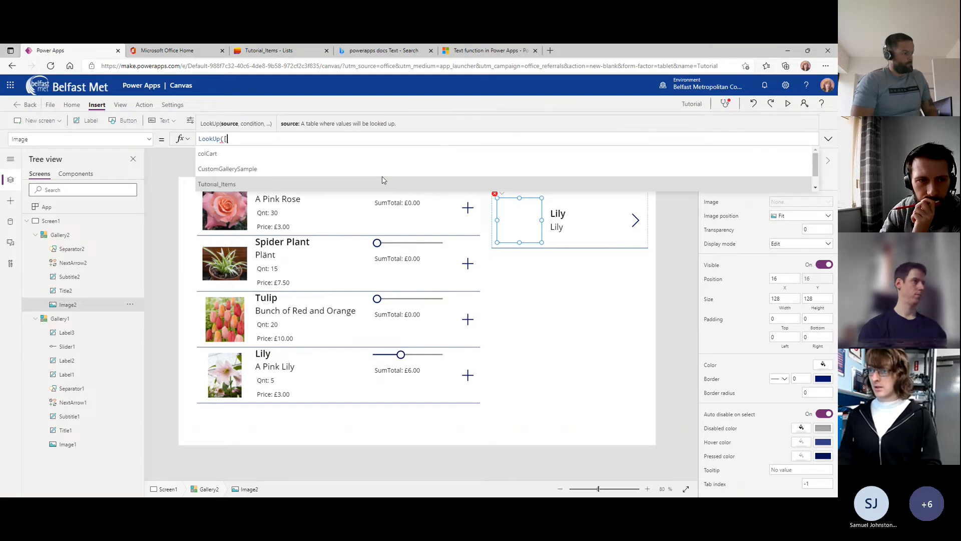
key("BackSpace")
key("BackSpace")
key("BackSpace")
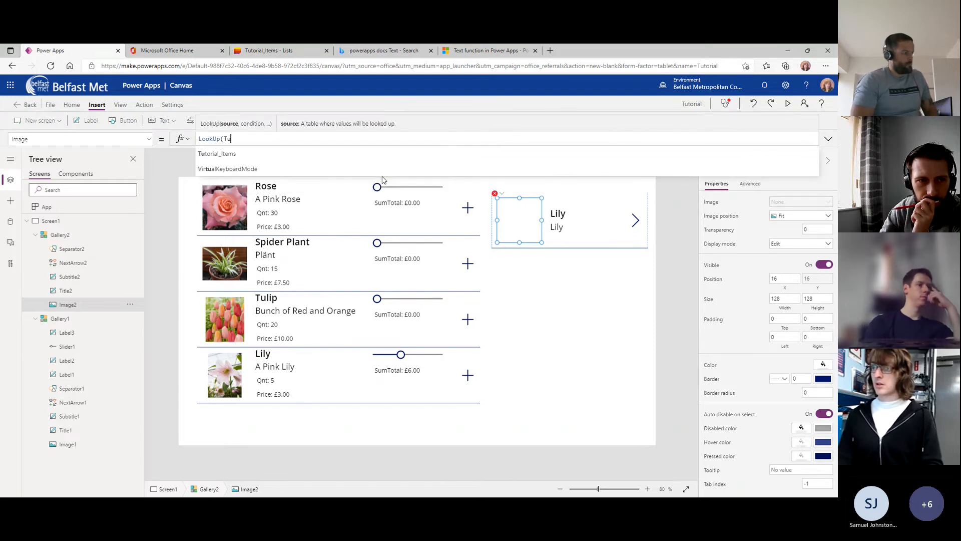
type("utorial_Item")
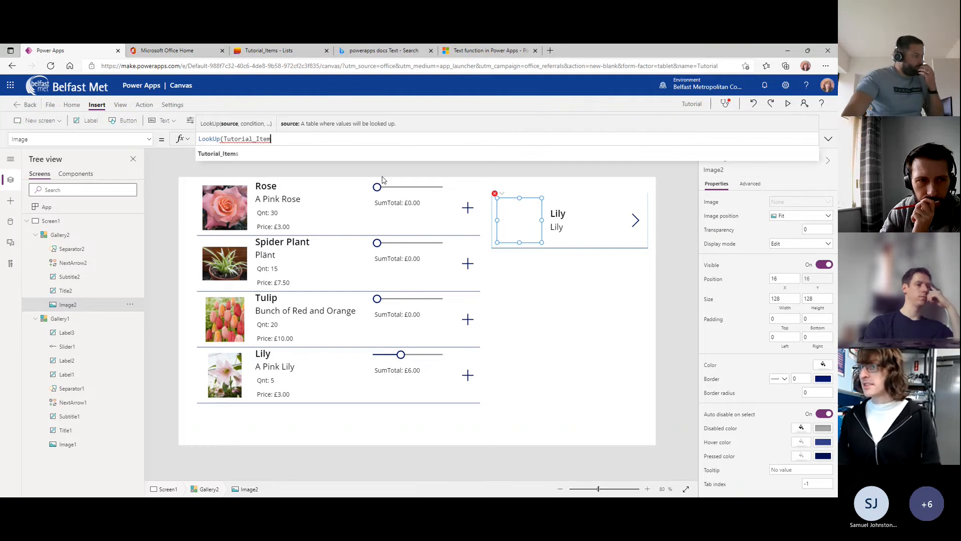
type("s, ")
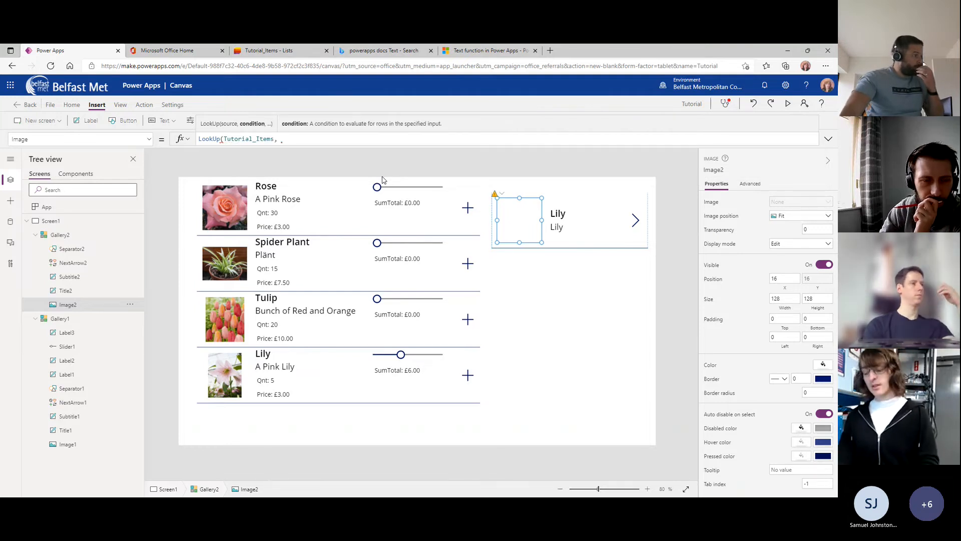
Complete the cart image's LookUp with the condition ThisItem.ProductId = ID and return its .Image value.
type("ThisItem.I")
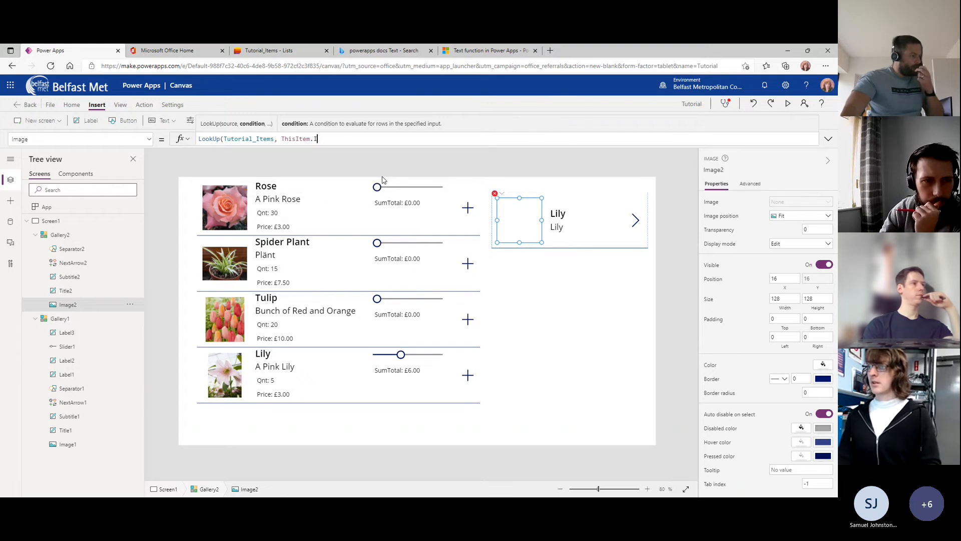
type("mD =")
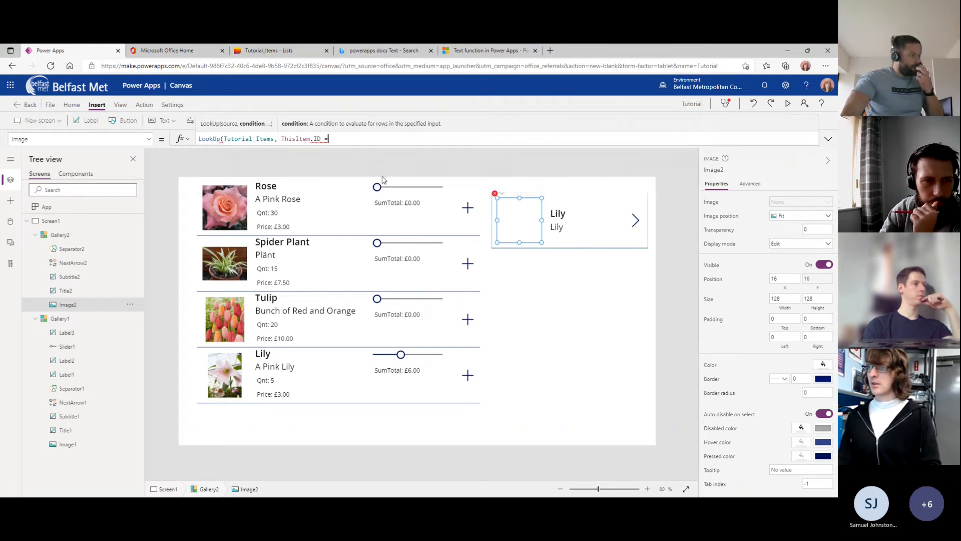
type(" ProductI")
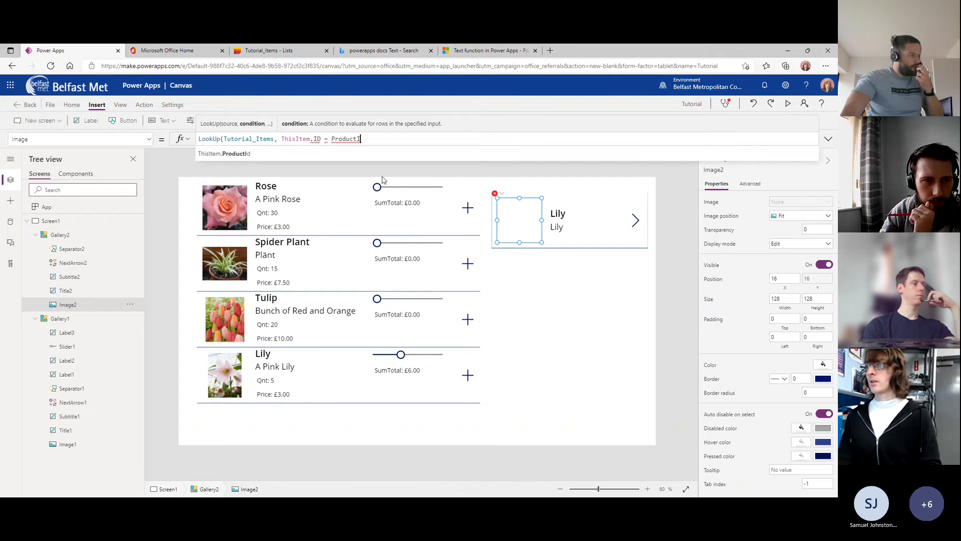
key("BackSpace")
key("BackSpace")
key("BackSpace")
key("BackSpace")
key("BackSpace")
key("BackSpace")
key("BackSpace")
key("BackSpace")
key("BackSpace")
key("BackSpace")
key("BackSpace")
key("BackSpace")
key("BackSpace")
key("BackSpace")
type(".ProductId = ID")
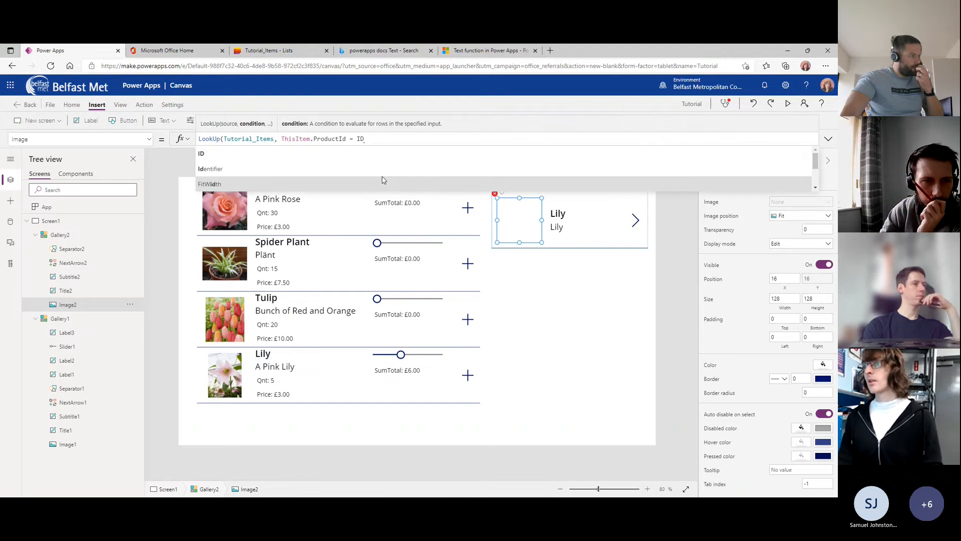
type(").Image")
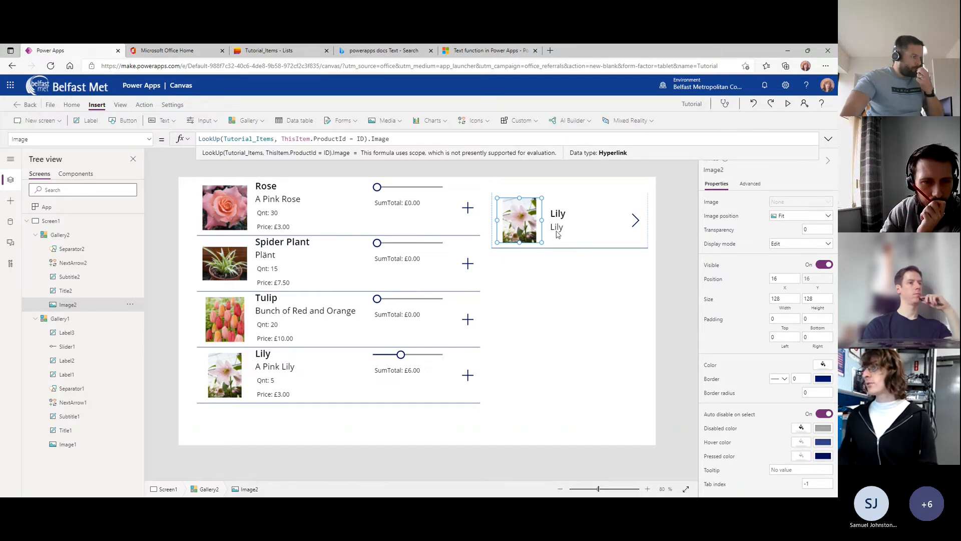
Add a text label directly on Screen1 and place it below the cart gallery at about X 896, Y 619.
left_click(559, 249)
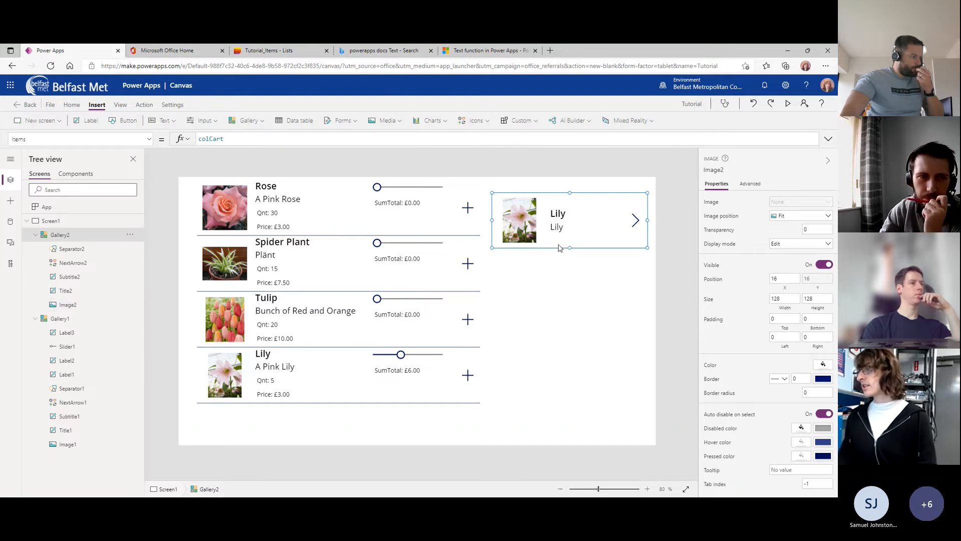
left_click(532, 430)
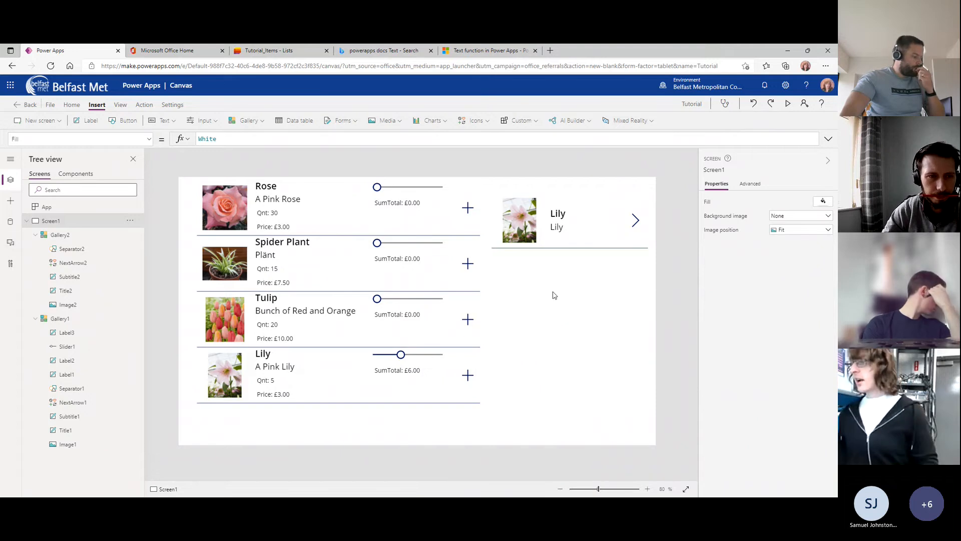
left_click(165, 121)
left_click(172, 152)
left_click_drag(208, 198, 503, 397)
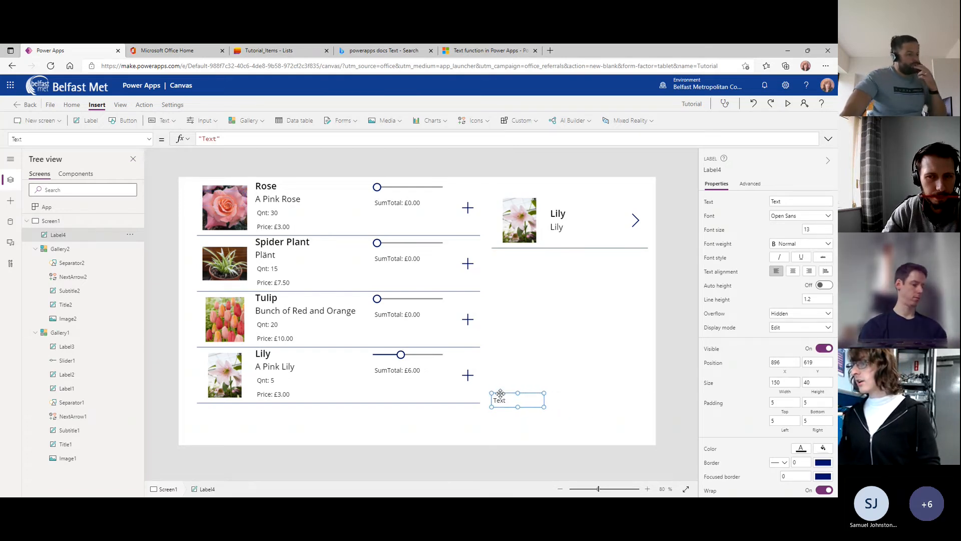
Replace the new label's text with a With formula whose scope defines ST as Sum(colCart, SumTotal).
triple_click(239, 136)
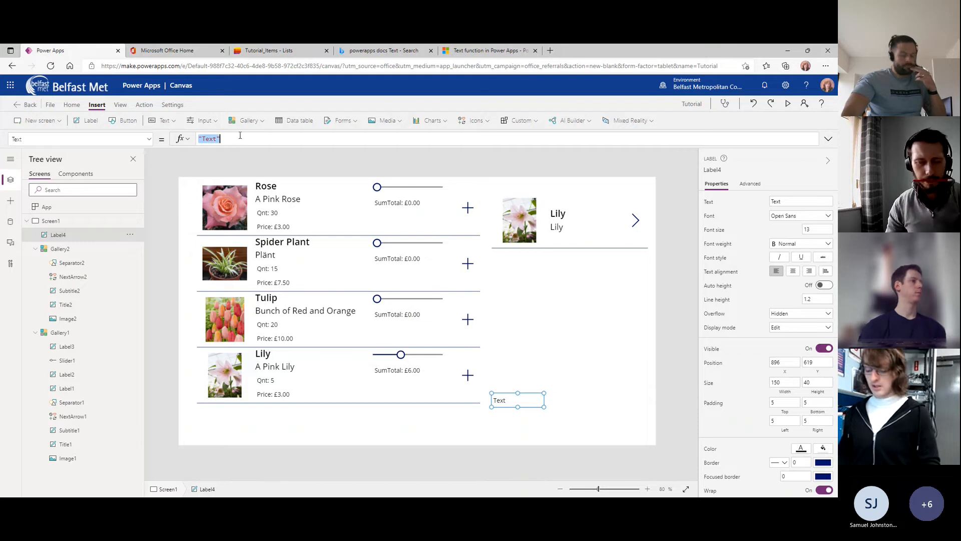
type("With")
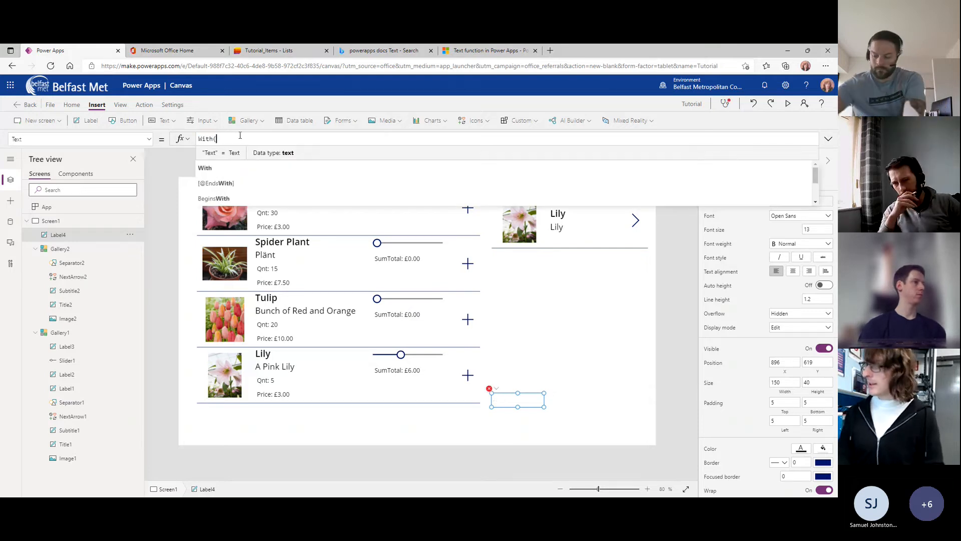
type("(")
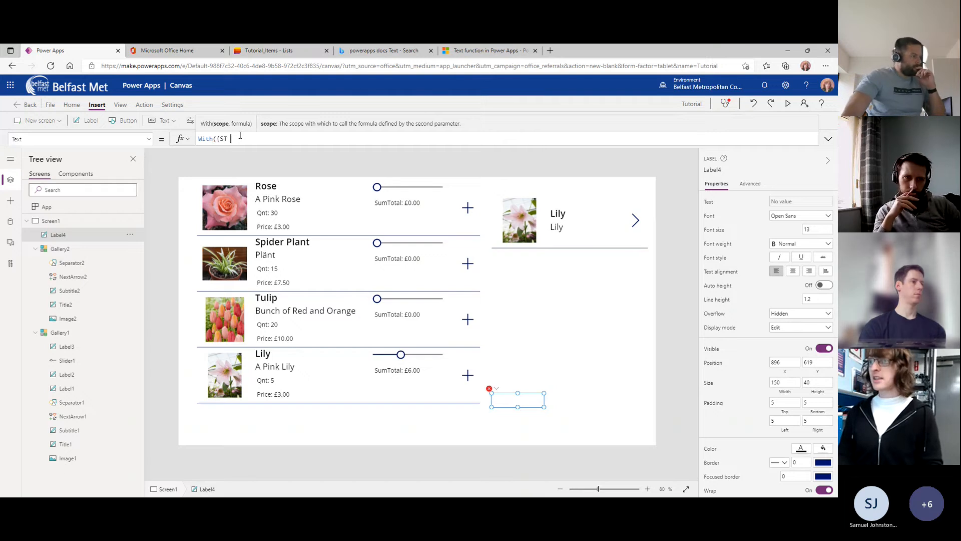
type("{ST: sum(c")
type("o")
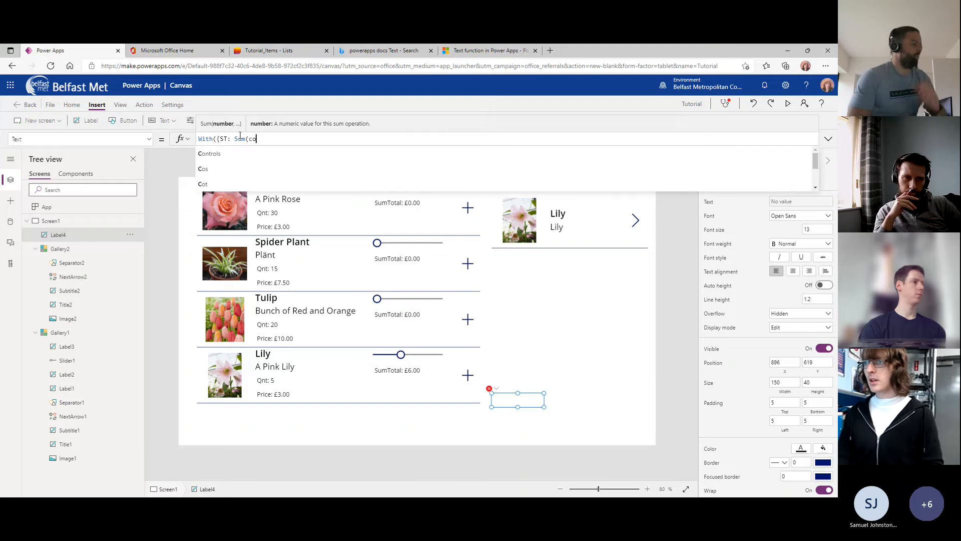
type("lCart, SumTotal)")
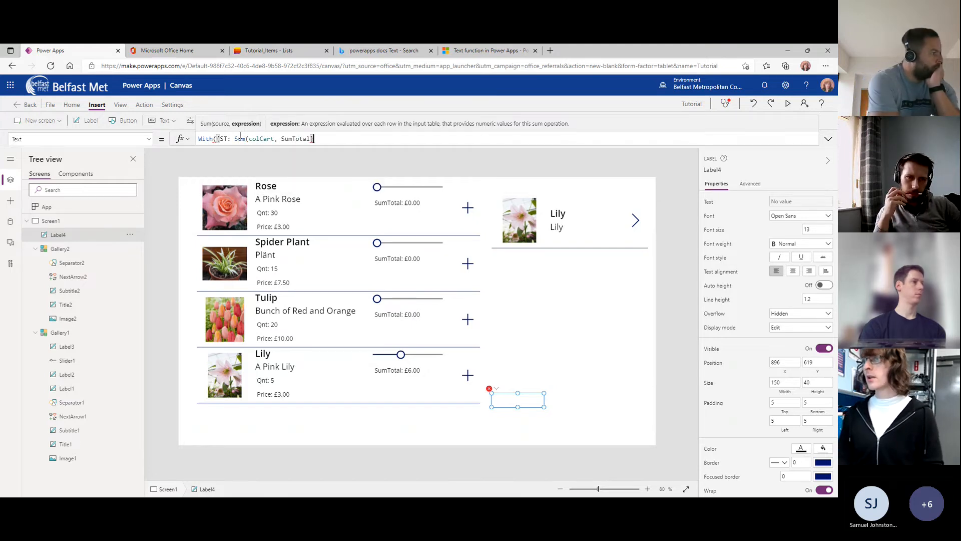
Finish the label's With formula with the output "Order Total: "&Text(ST, "£#,##0.00").
type("}, \"Or")
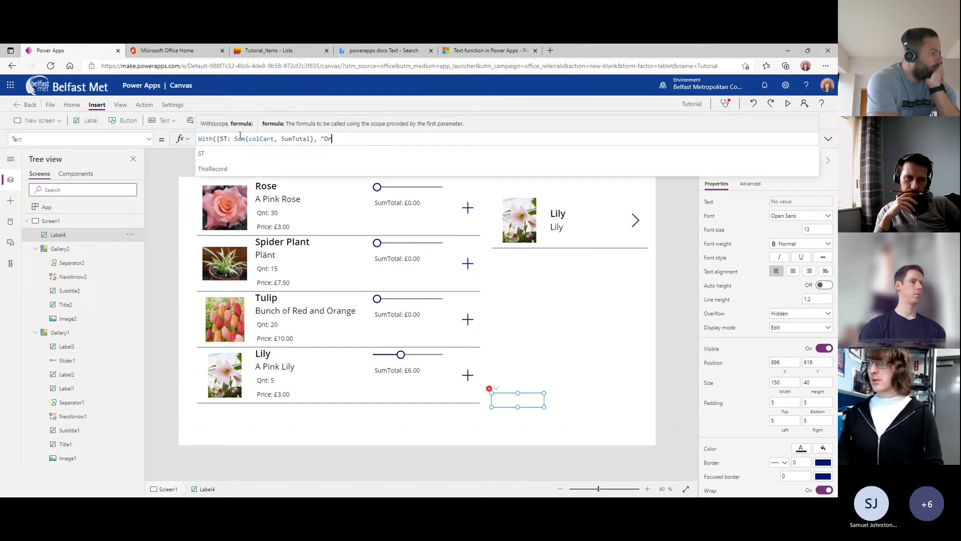
type("der Total:")
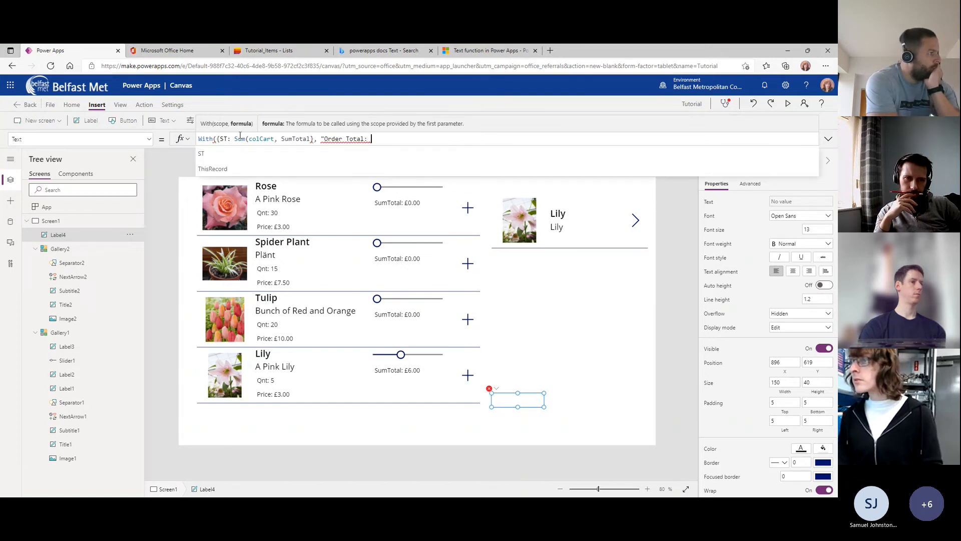
type(" \"")
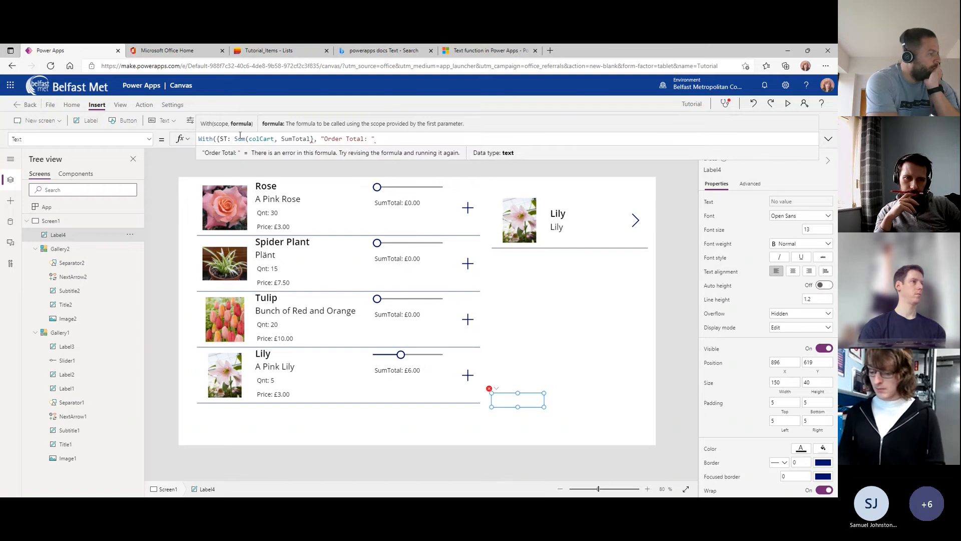
type("&Text(")
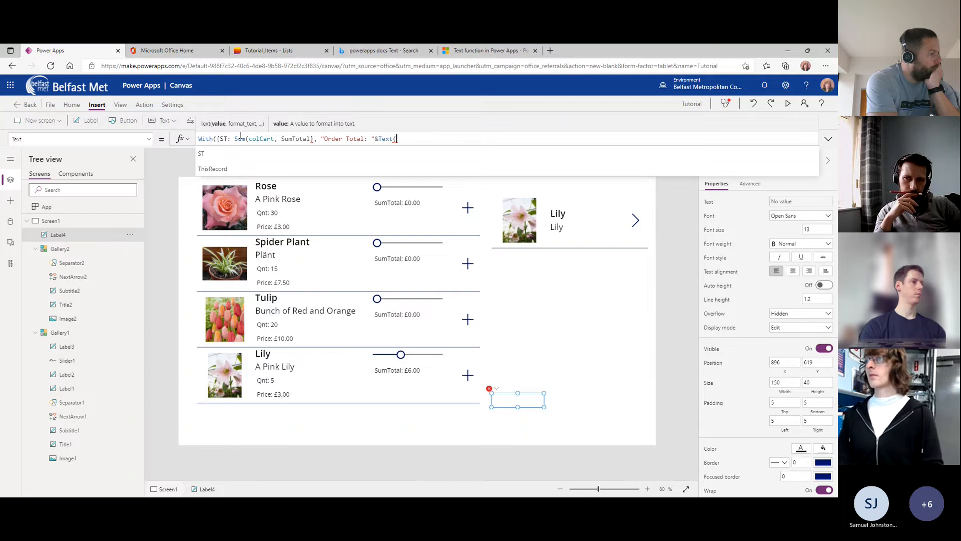
type("ST, \"")
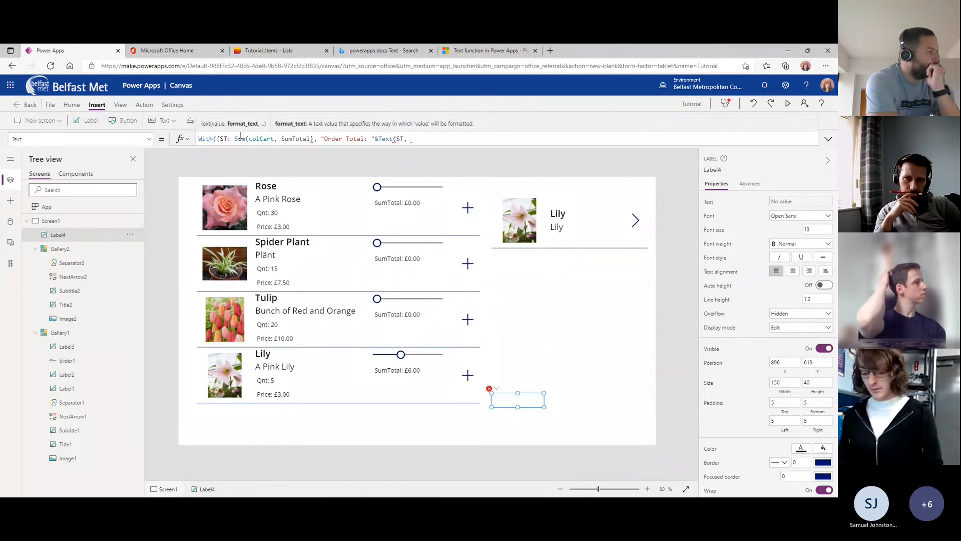
type("£#,##0.0")
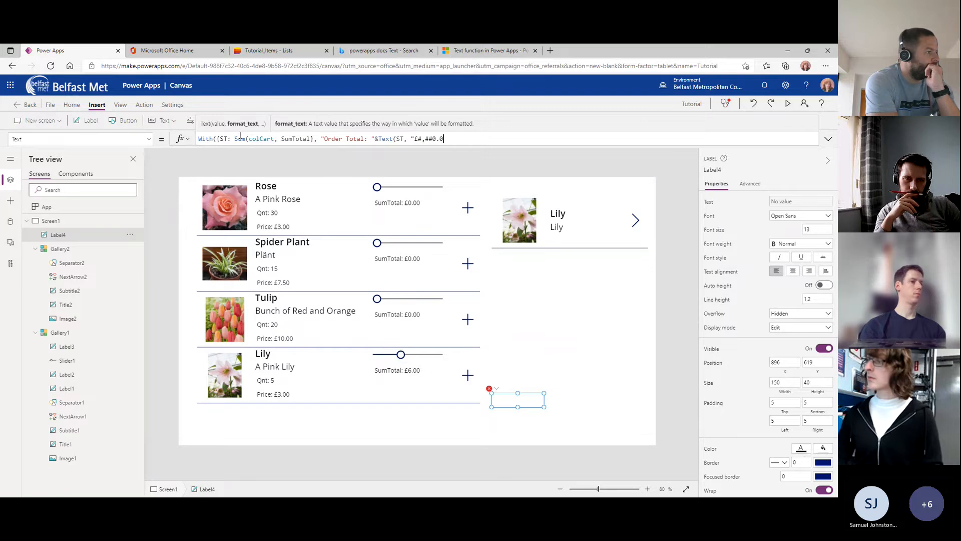
type("0\"))")
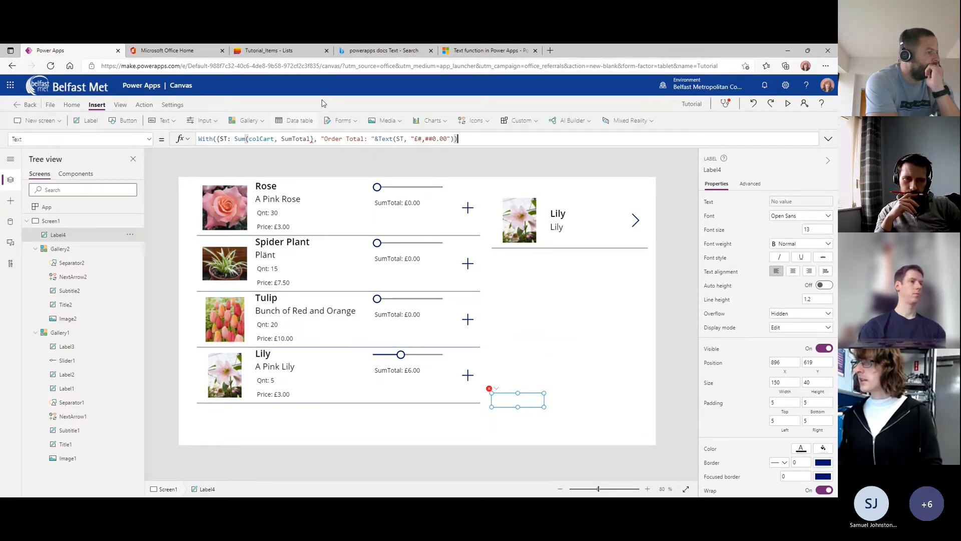
Add the missing closing parenthesis after SumTotal in the label formula and enlarge the label to about 195 by 43.
left_click(313, 139)
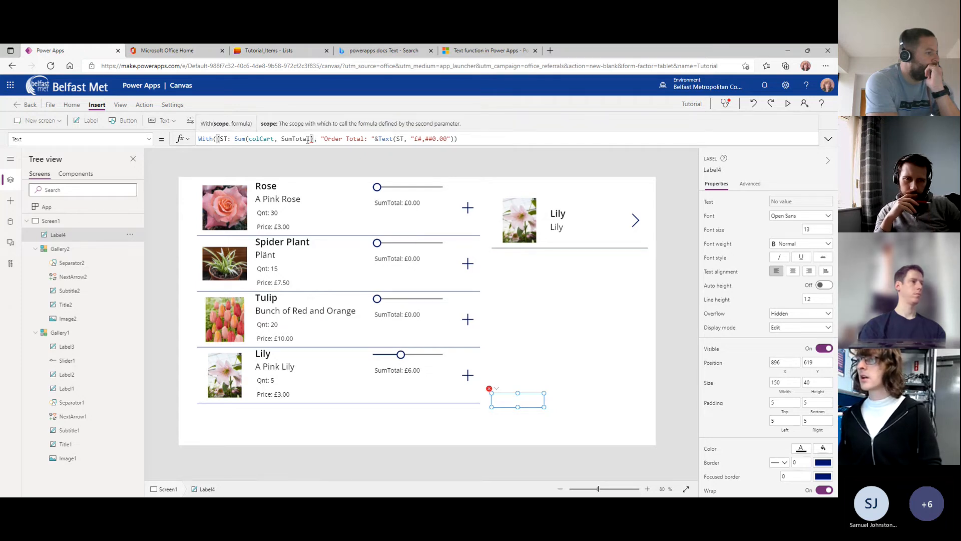
key("Left")
type(")")
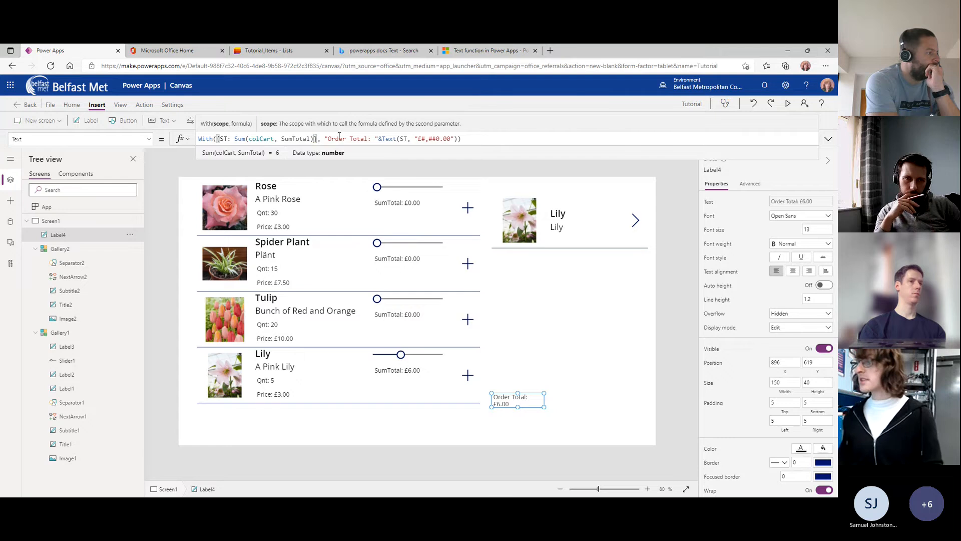
left_click_drag(544, 407, 559, 408)
Examine the order total label's With formula: the ST scope, the Sum arguments and the text output.
left_click(224, 138)
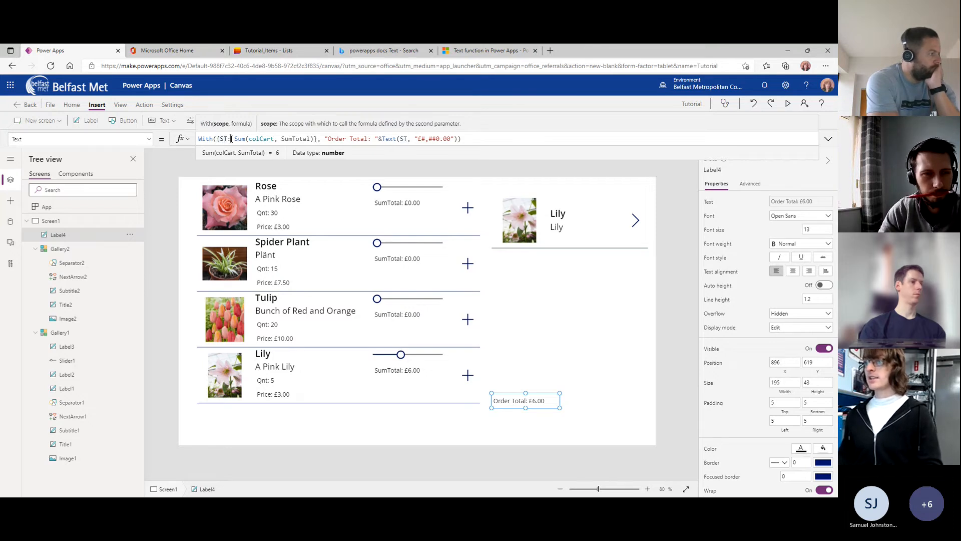
left_click(293, 138)
left_click(265, 139)
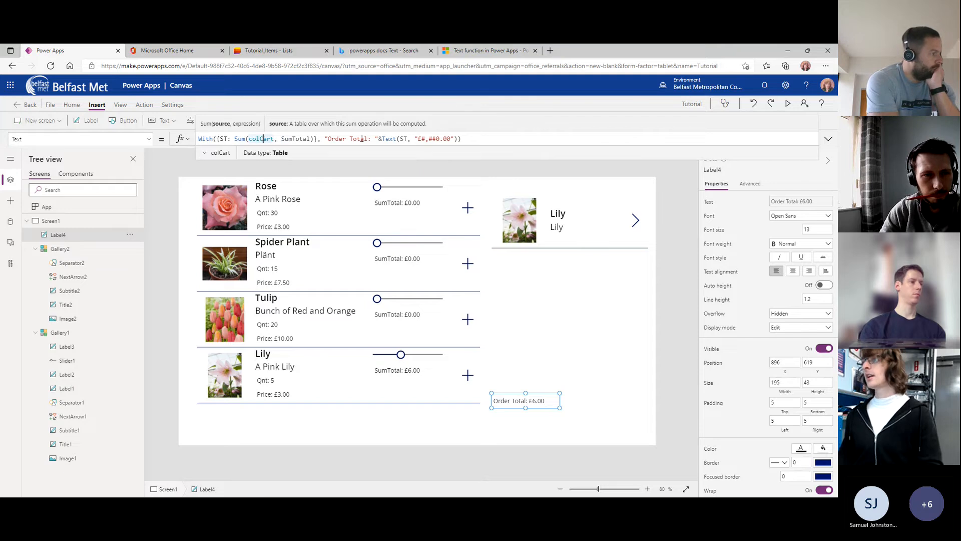
left_click(336, 139)
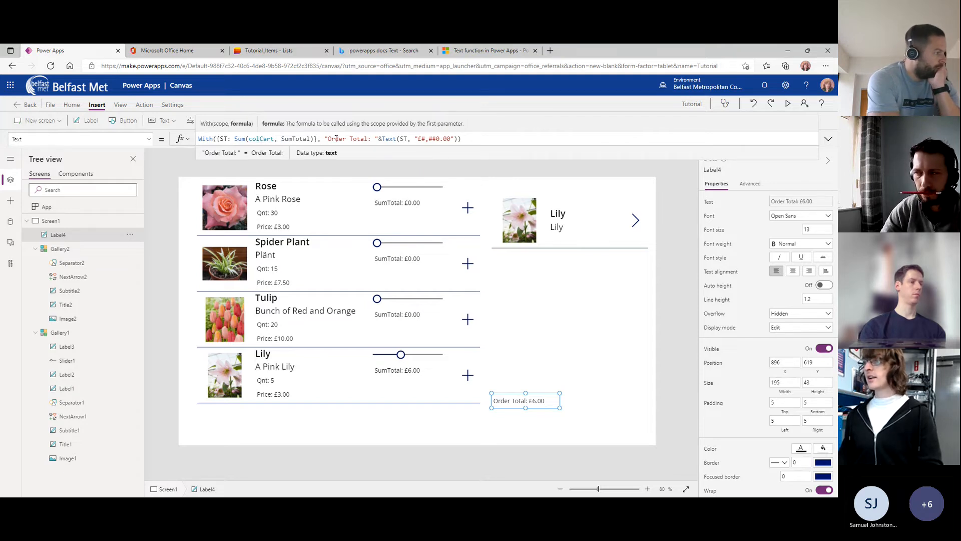
left_click(364, 138)
left_click(479, 142)
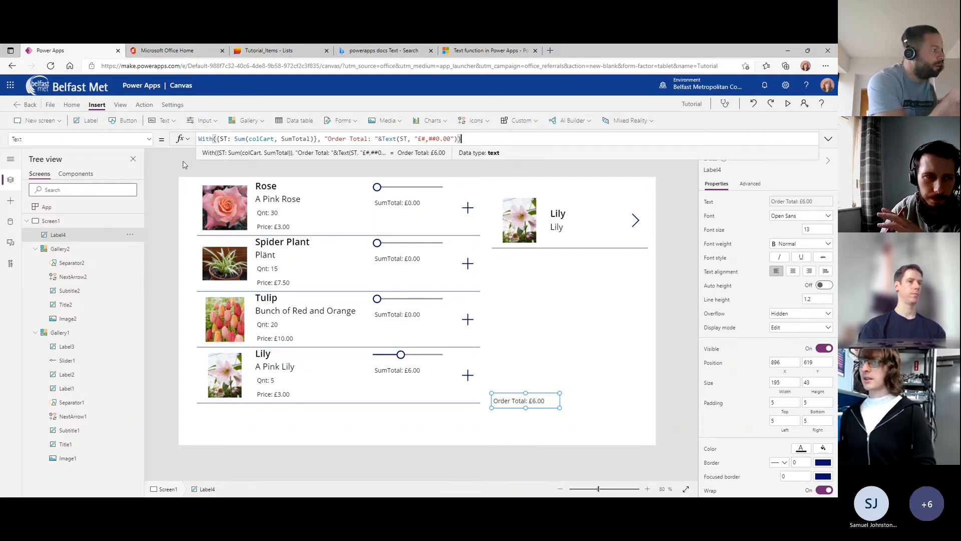
left_click(201, 164)
left_click(518, 394)
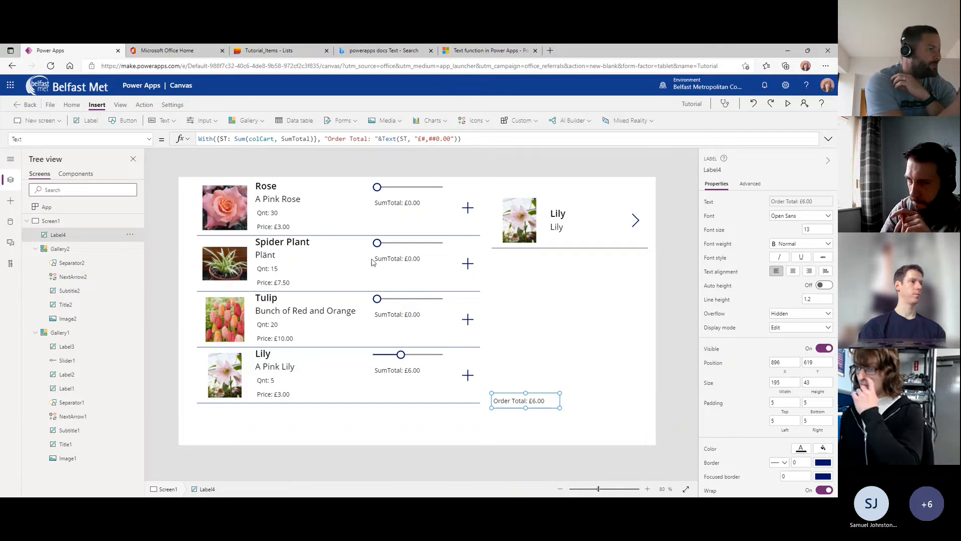
Move the title in the cart gallery up to about X 155, Y 14 and select the subtitle beneath it.
left_click(552, 214)
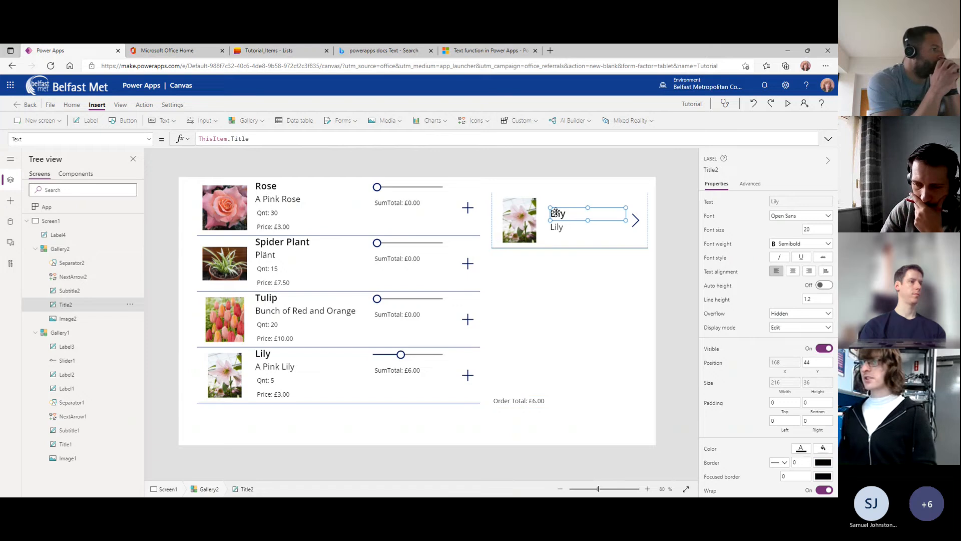
left_click_drag(556, 212, 552, 200)
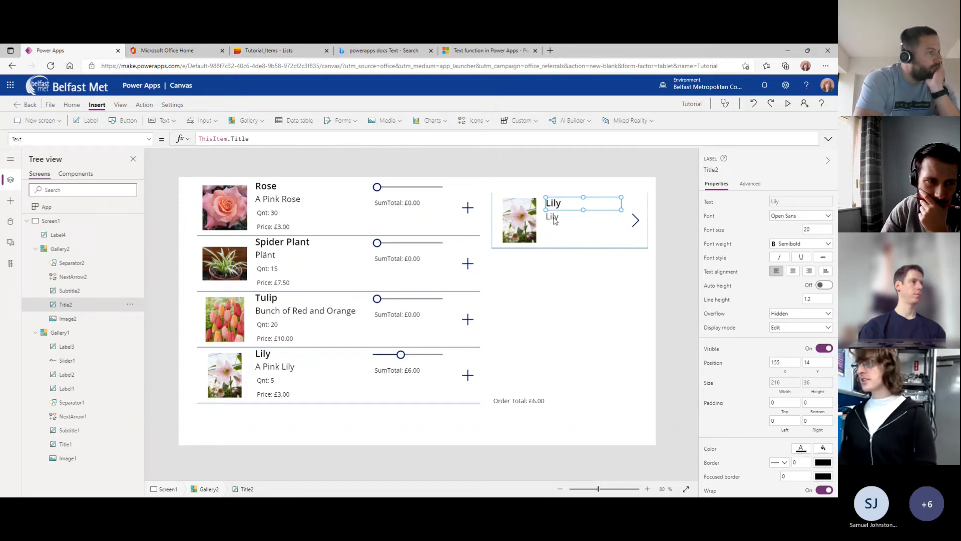
left_click(554, 213)
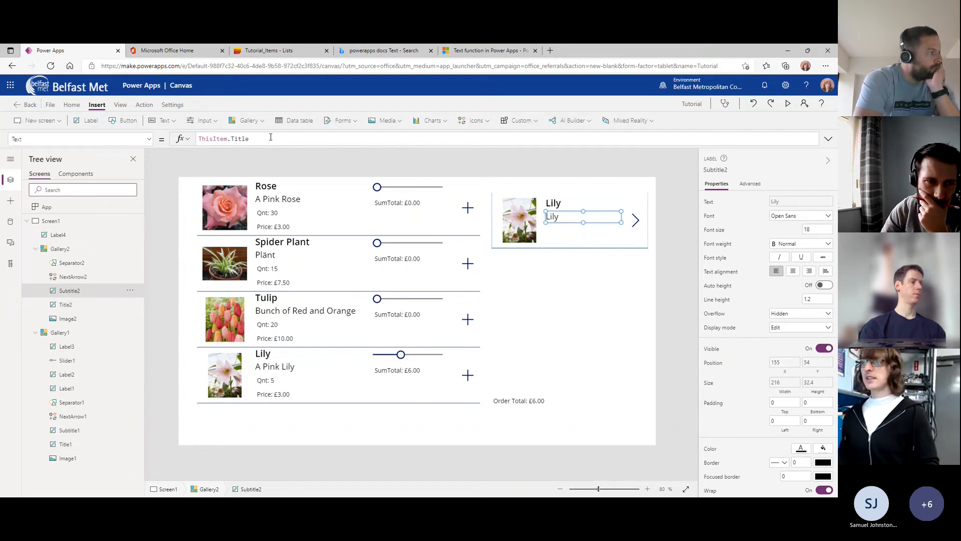
Replace the cart gallery subtitle's Text formula with "Qnt: "&ThisItem.Quantity.
left_click_drag(271, 138, 201, 139)
type("ThisItem.Quantity")
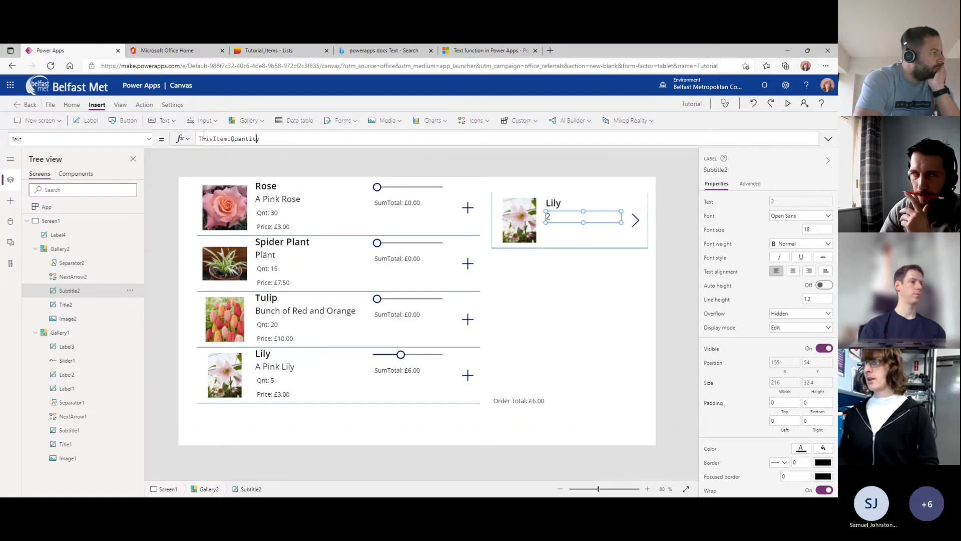
key("Left")
key("Left")
key("Left")
key("Left")
key("Left")
key("Left")
type("\"Qnt:")
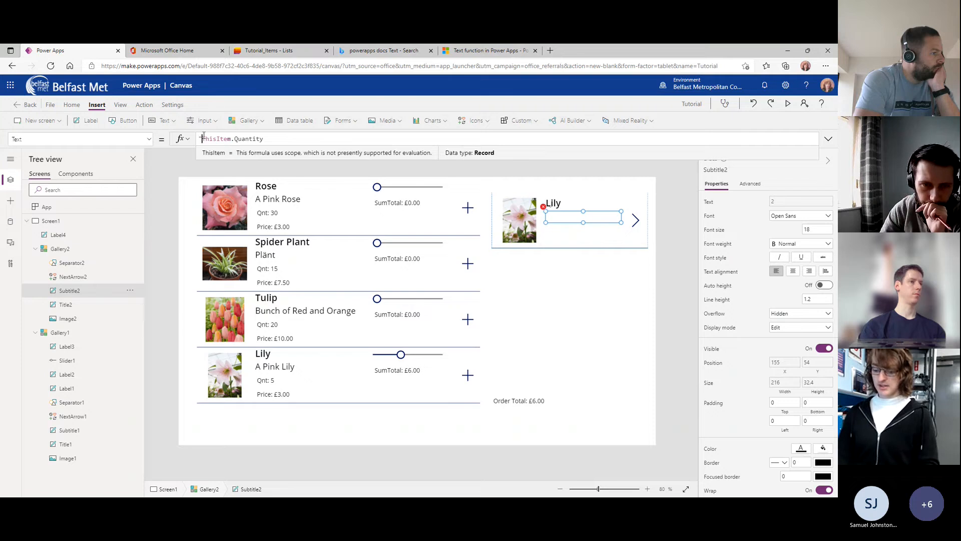
type(" \"&")
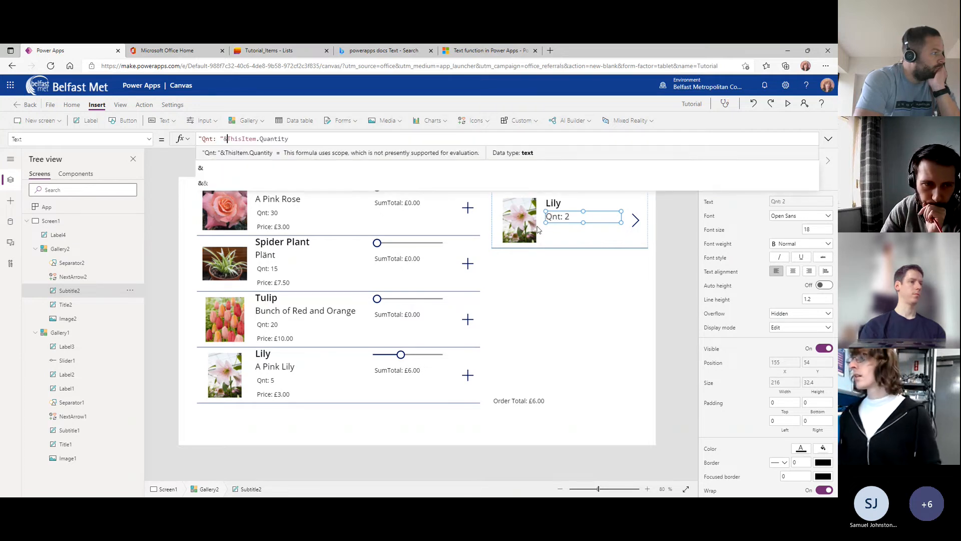
left_click(523, 345)
Preview the app, add one Tulip to the cart, and exit the preview.
key("F5")
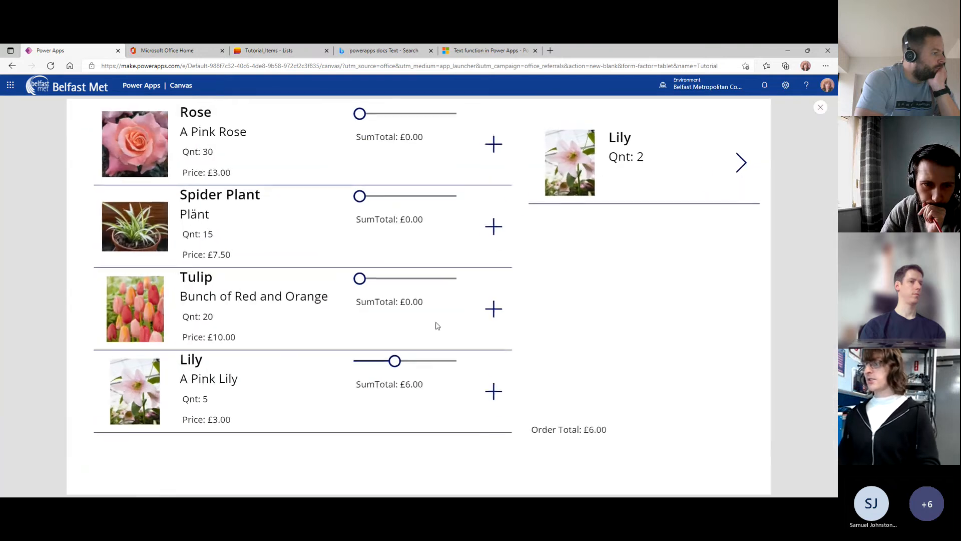
mouse_move(360, 279)
left_mouse_down()
mouse_move(378, 281)
mouse_move(363, 279)
left_mouse_up()
left_click(494, 309)
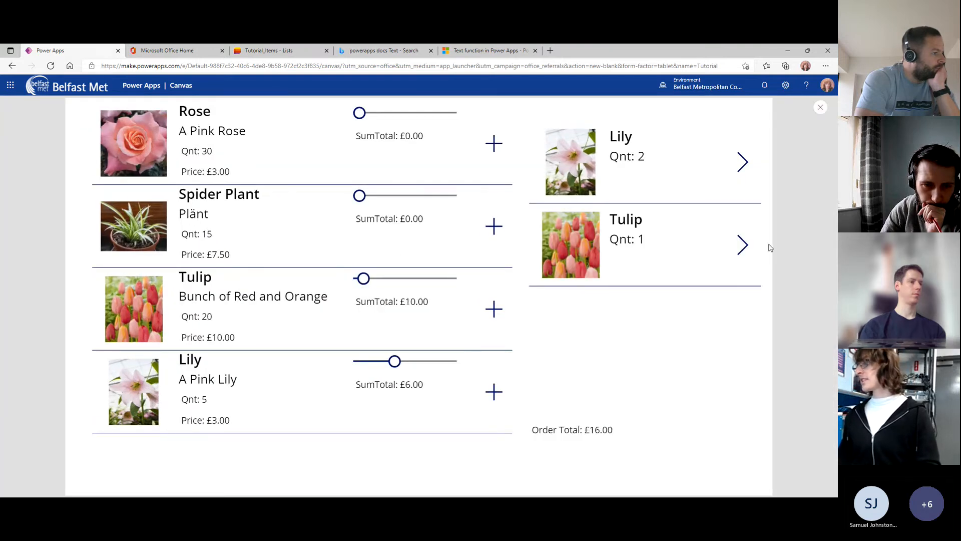
left_click(821, 108)
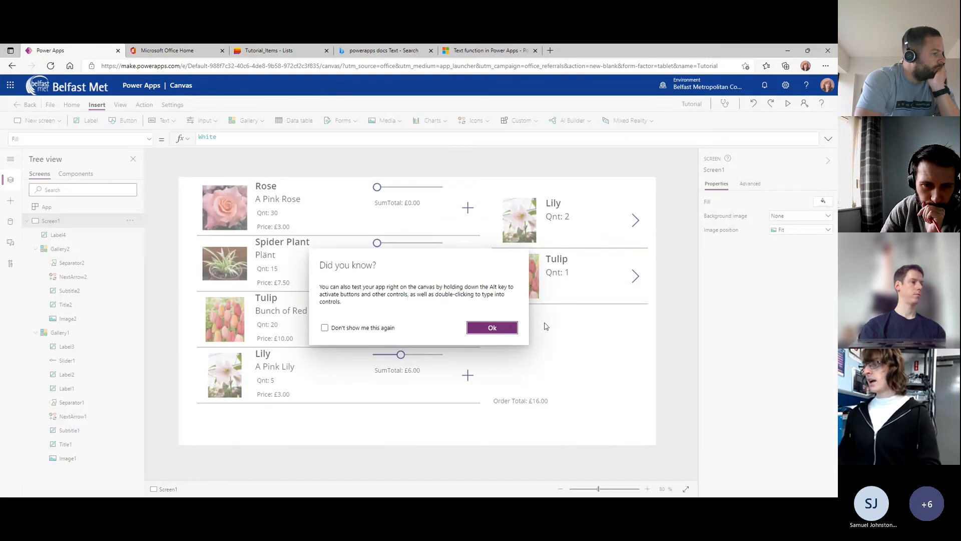
left_click(489, 327)
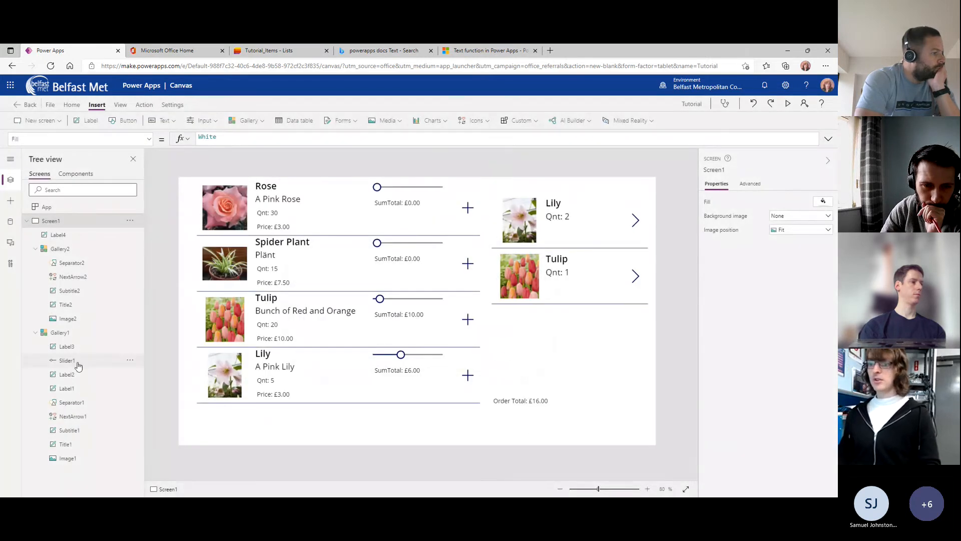
Add a second, blank screen and paste a copy of the order total label on it at about X 52, Y 616.
left_click(38, 120)
left_click(40, 156)
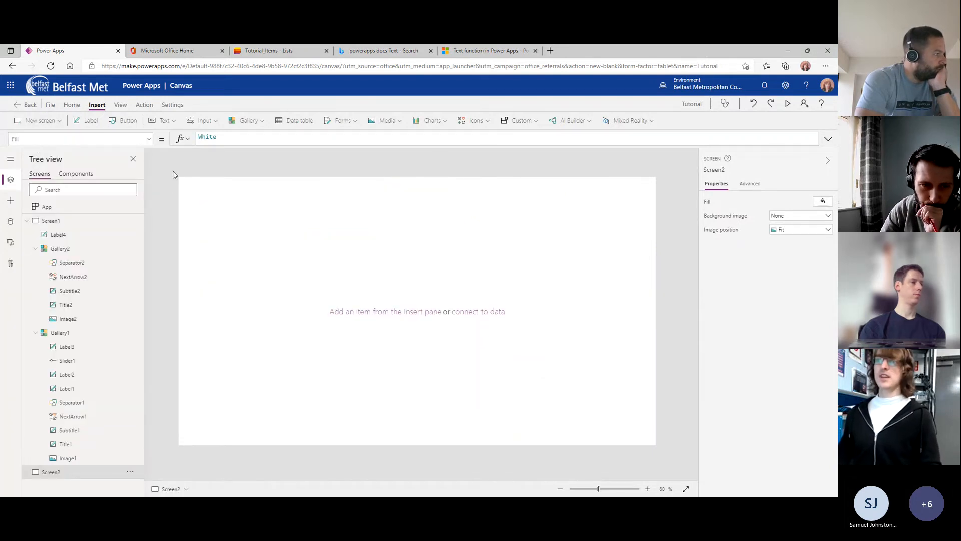
left_click(57, 252)
left_click(521, 403)
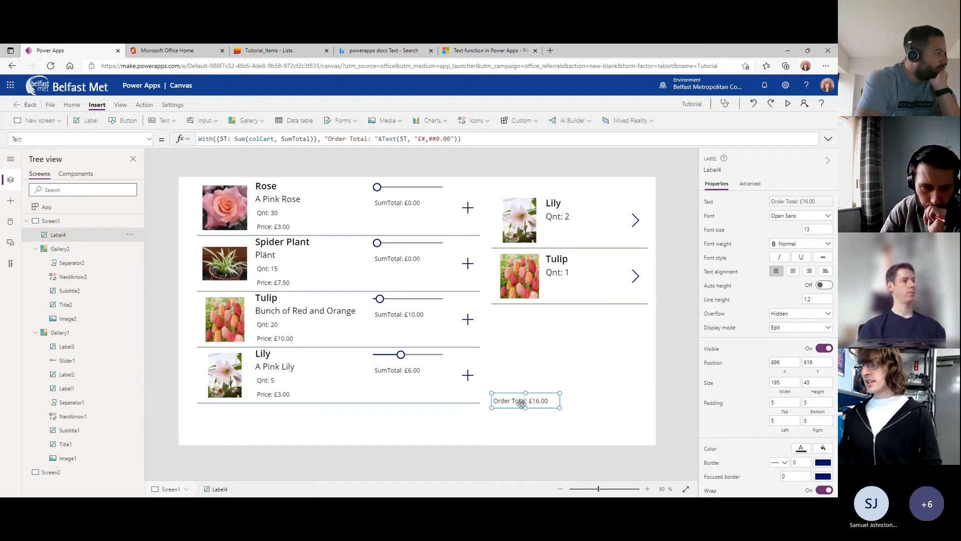
left_click(52, 472)
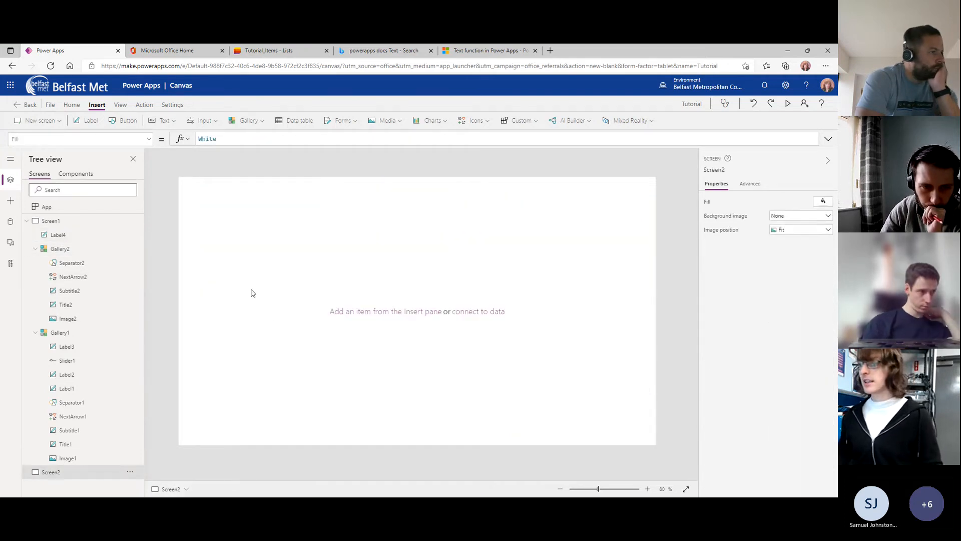
key("ctrl+v")
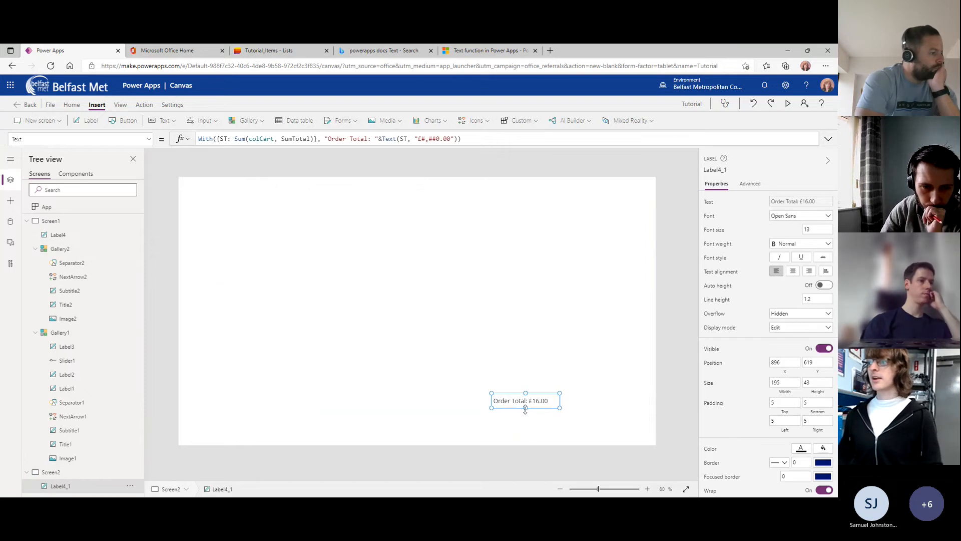
left_click_drag(524, 403, 227, 411)
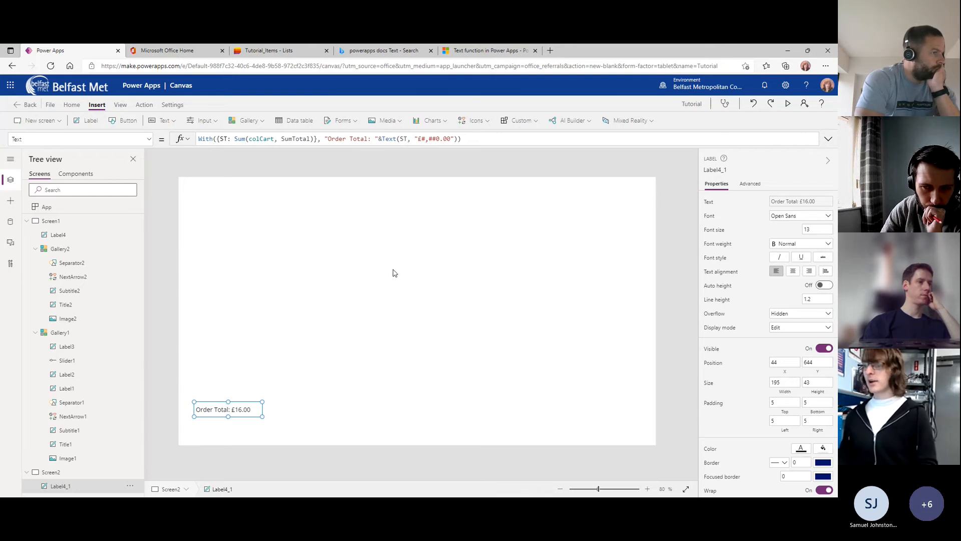
left_click_drag(212, 408, 216, 397)
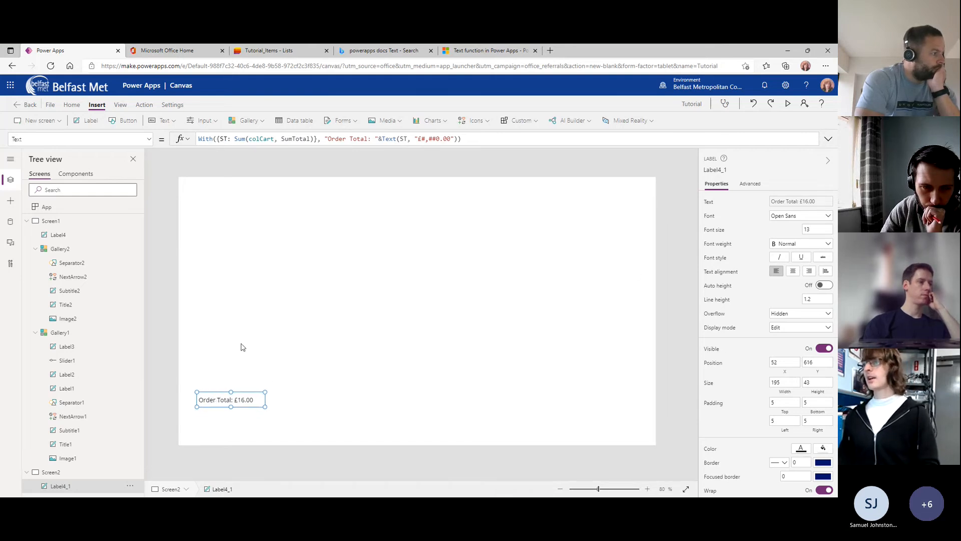
Examine the Sum arguments colCart and SumTotal in the copied label's formula.
left_click(257, 140)
left_click(295, 139)
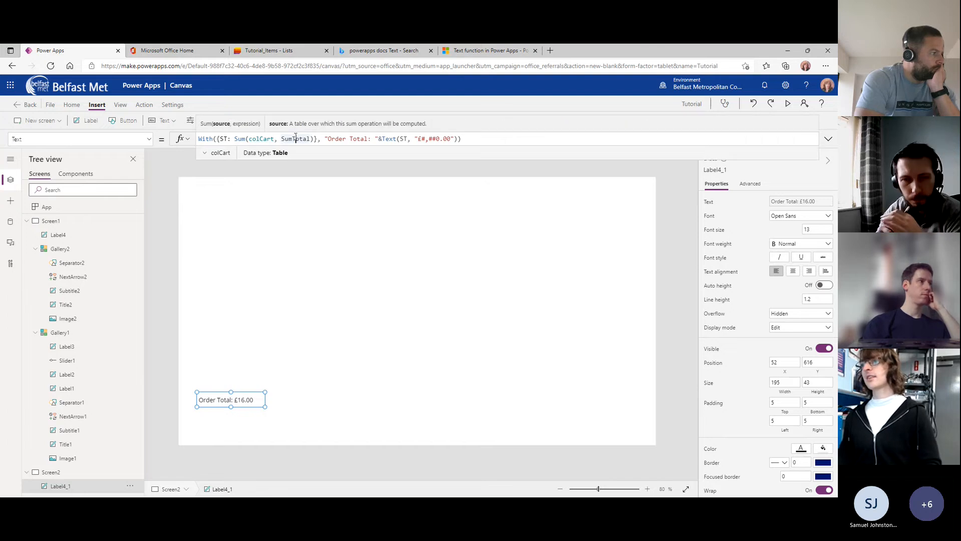
double_click(255, 139)
double_click(294, 139)
left_click(510, 138)
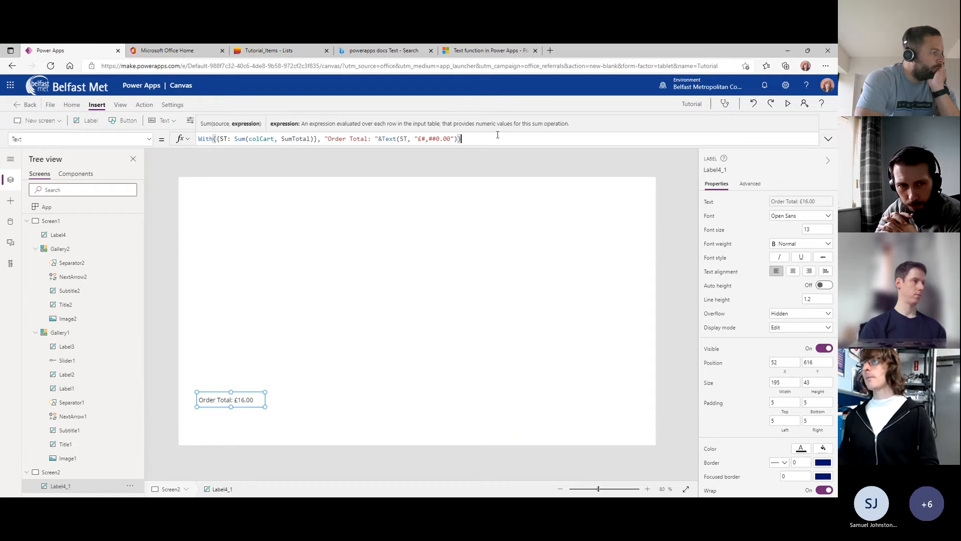
double_click(261, 140)
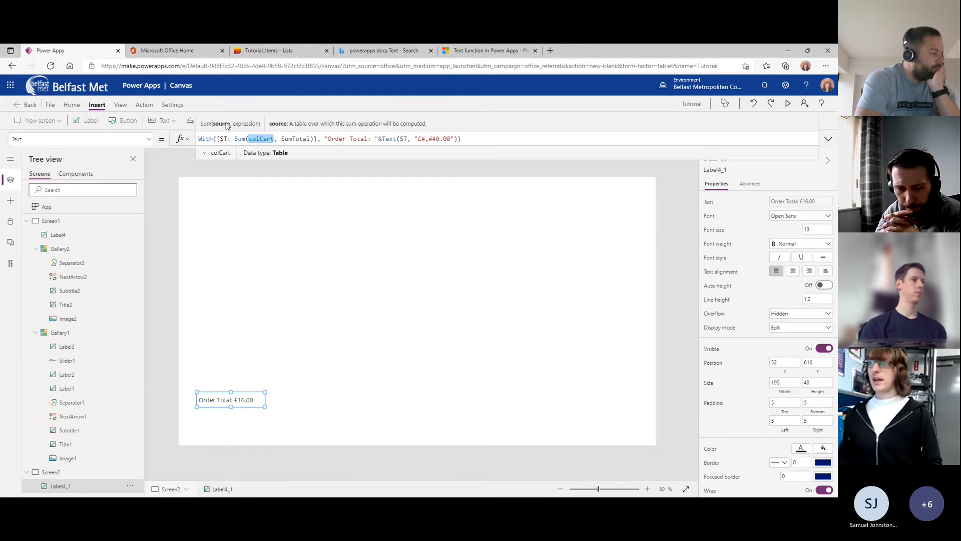
Try Price as the Sum expression in the copied label's formula and restore SumTotal.
double_click(296, 138)
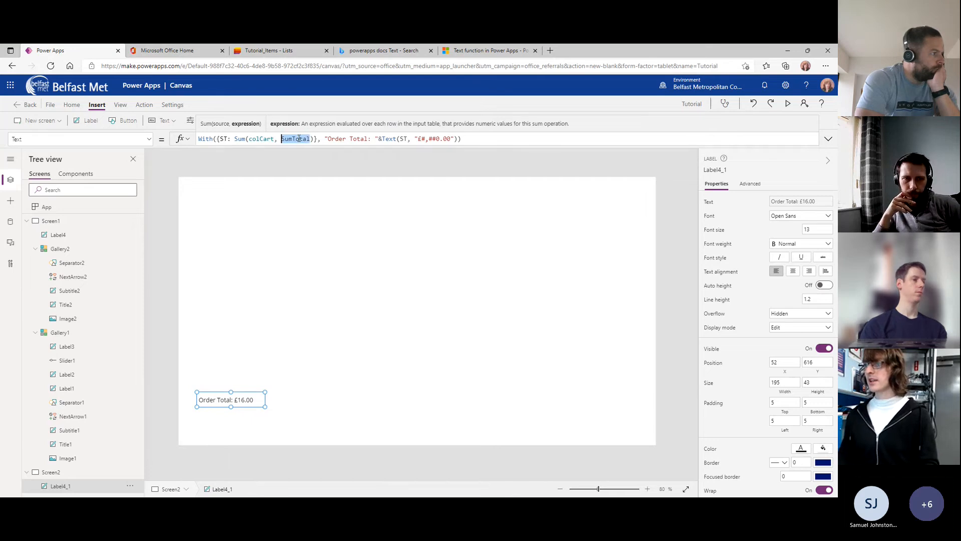
type("Price")
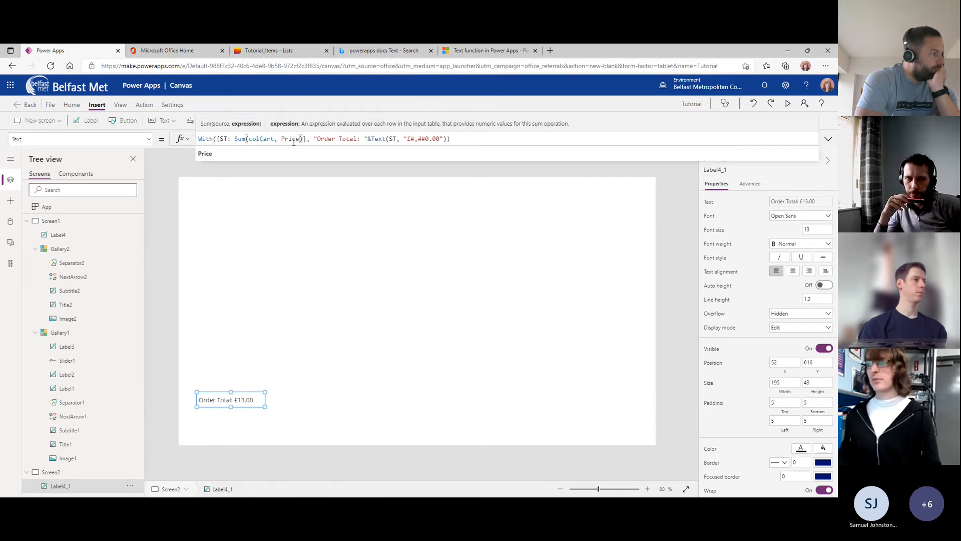
double_click(295, 138)
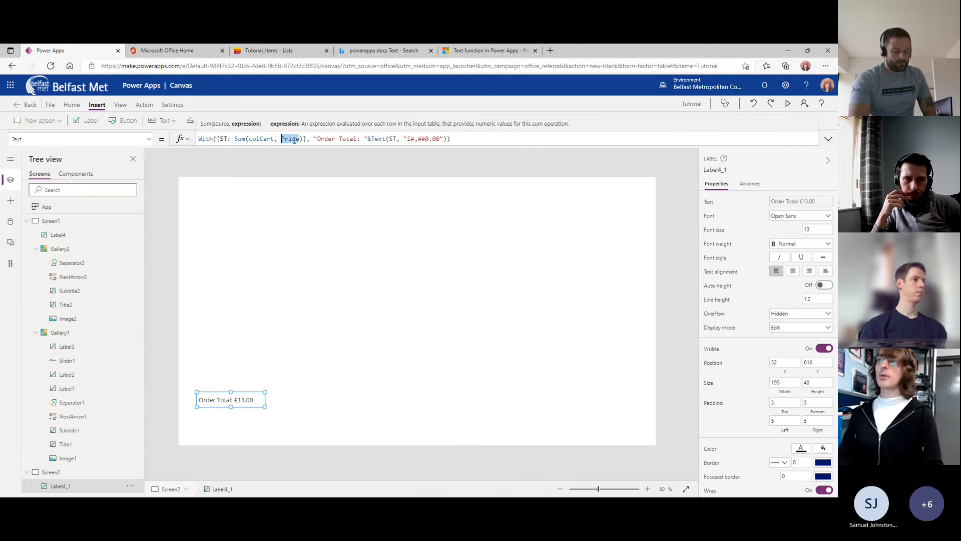
type("SumTotal")
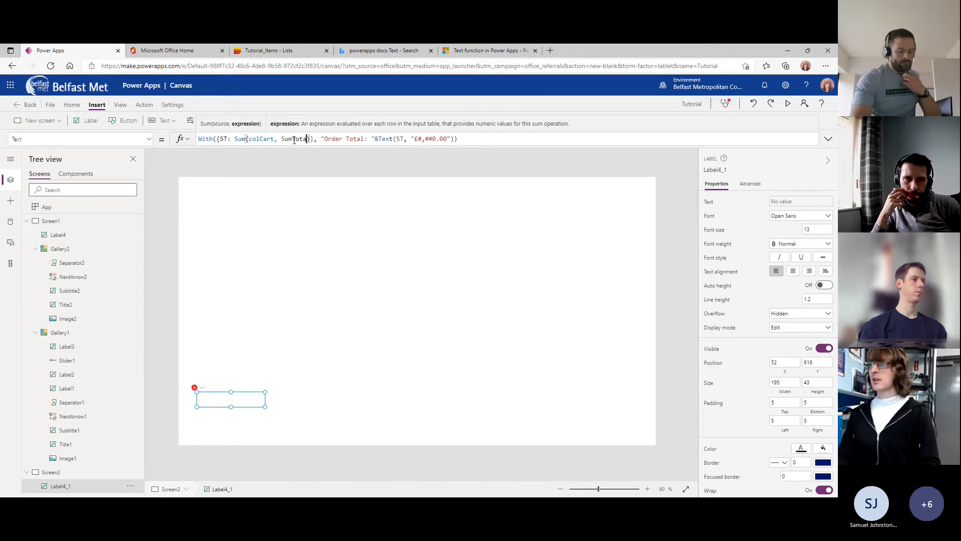
left_click(202, 172)
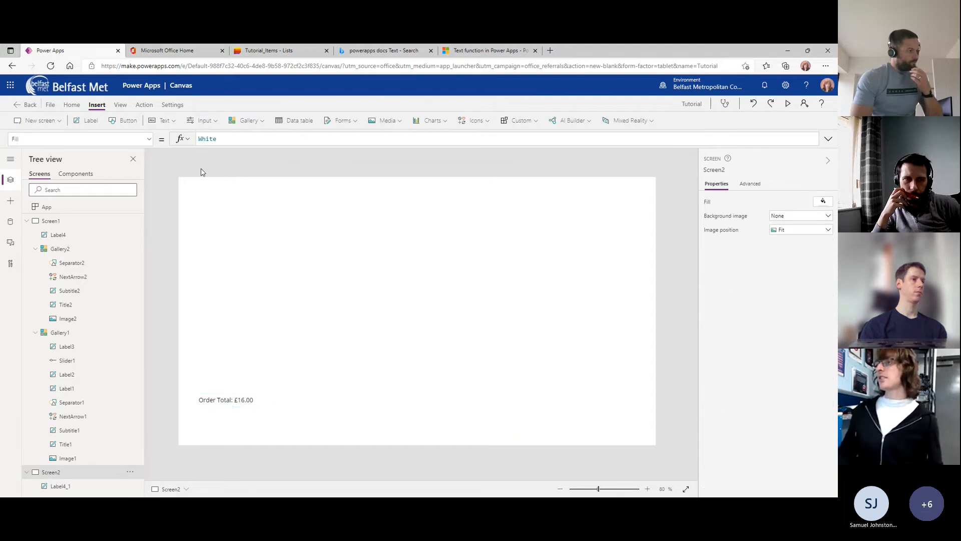
Preview Screen1, add the Spider Plant to the cart with its slider at zero, and exit the preview.
left_click(71, 226)
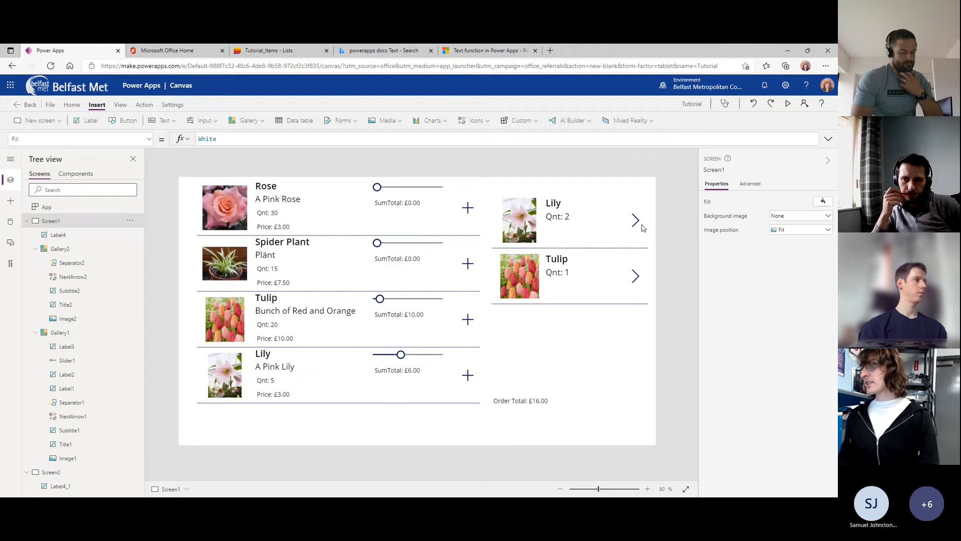
key("F5")
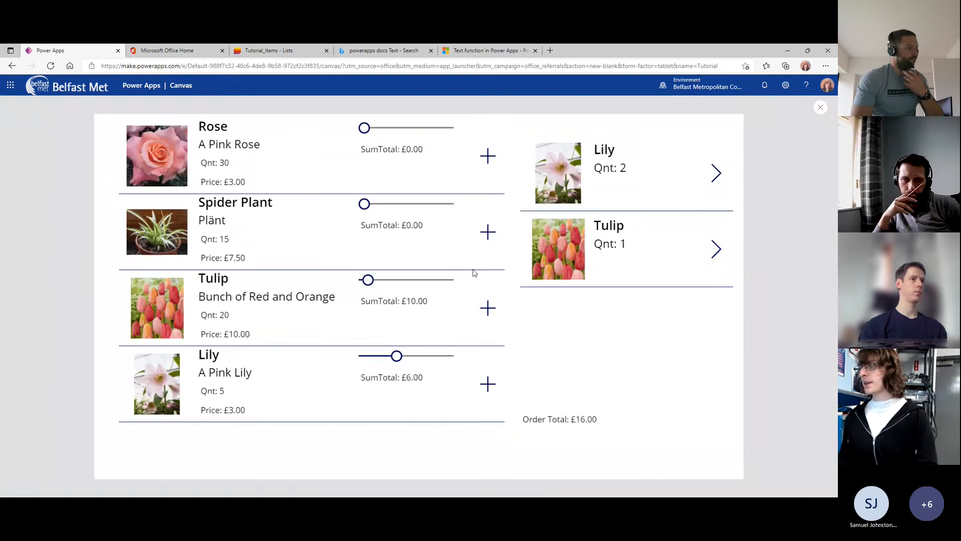
left_click(493, 228)
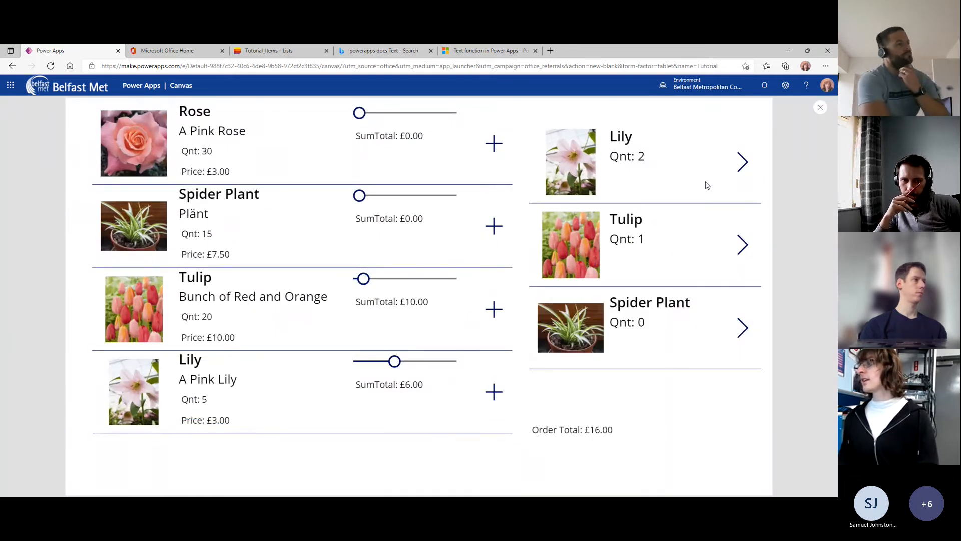
key("Escape")
left_click(493, 328)
Change the cart gallery's arrow icon to Cancel and set its OnSelect formula to Remove(colCart, ThisItem).
left_click(635, 332)
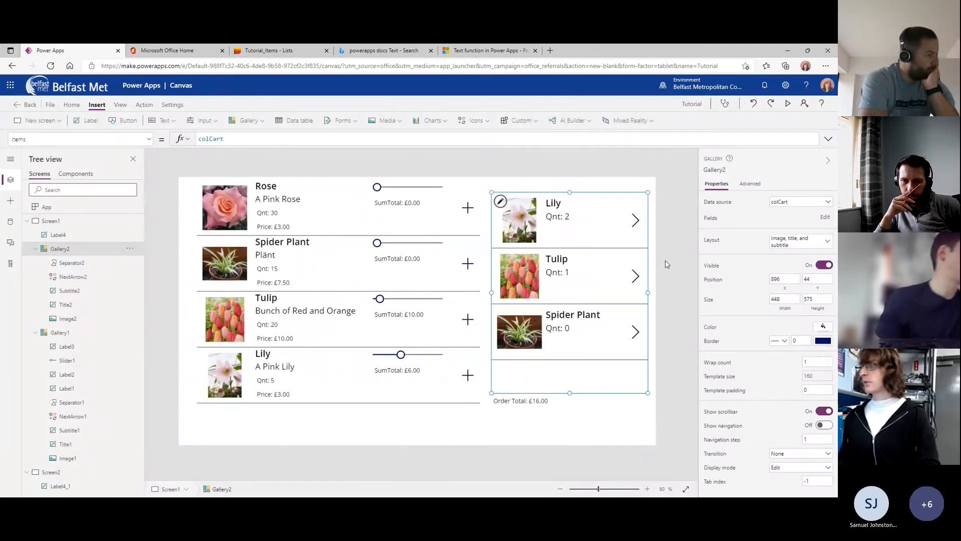
left_click(635, 221)
left_click(802, 202)
left_click(764, 268)
left_click_drag(270, 140, 176, 144)
type("Remo")
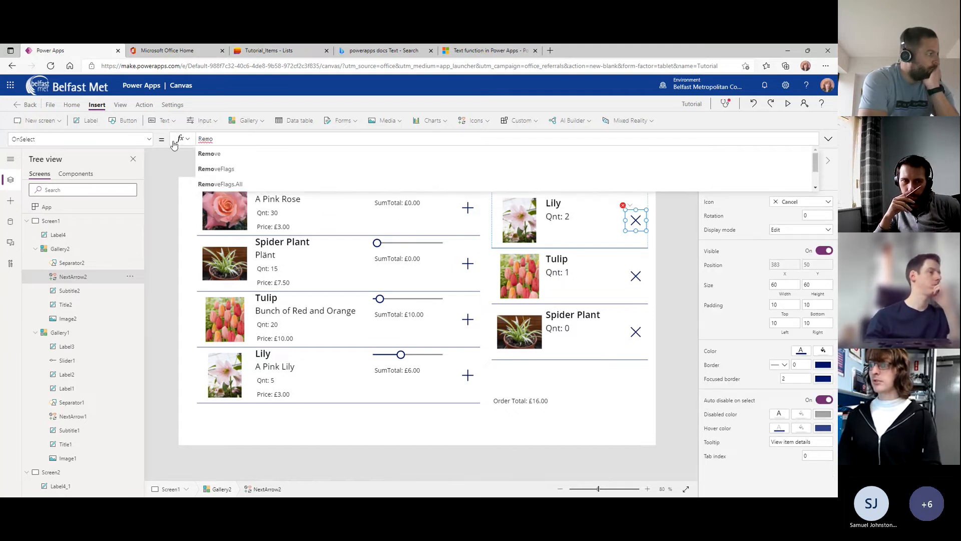
type("ve(colCart, ThisI")
type("(")
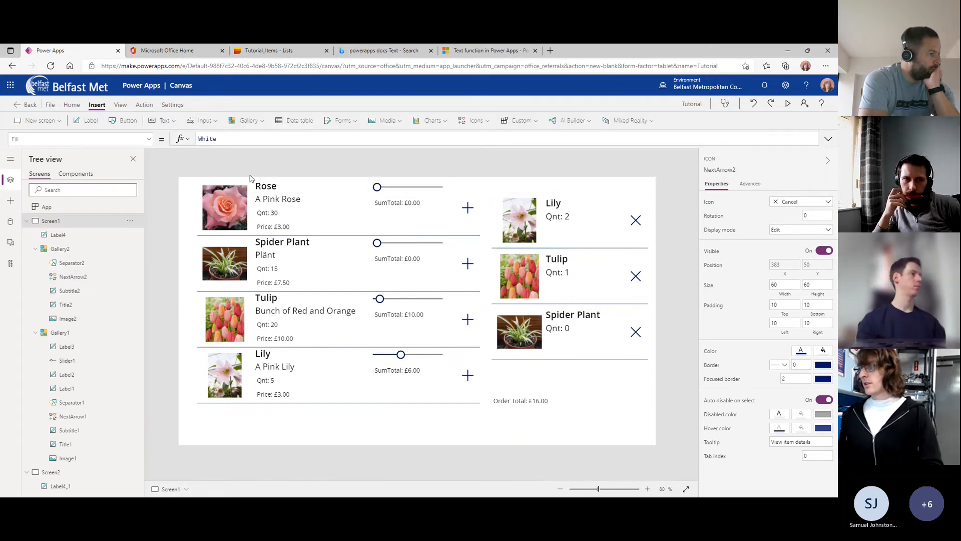
Preview the app, remove the Spider Plant from the cart, and exit the preview.
key("F5")
left_click(744, 330)
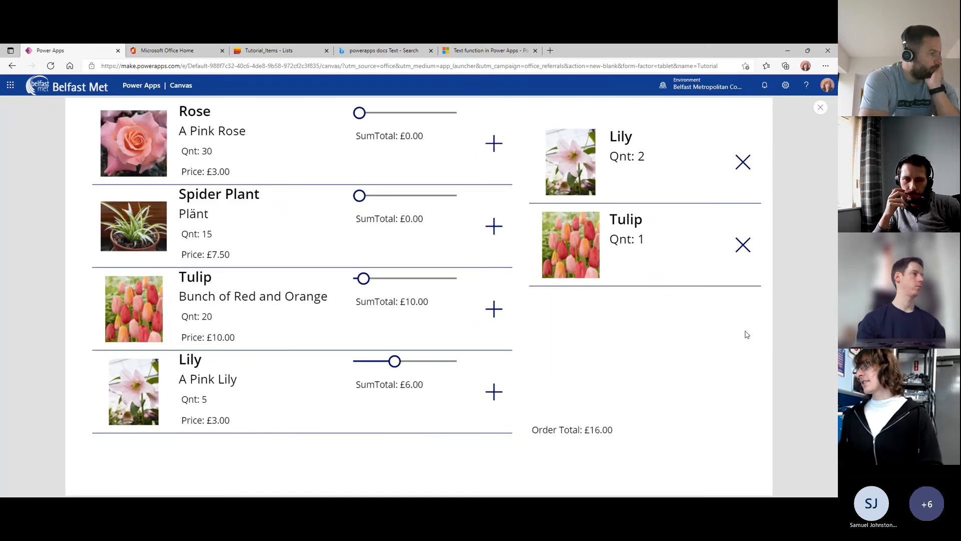
left_click(822, 108)
left_click(488, 328)
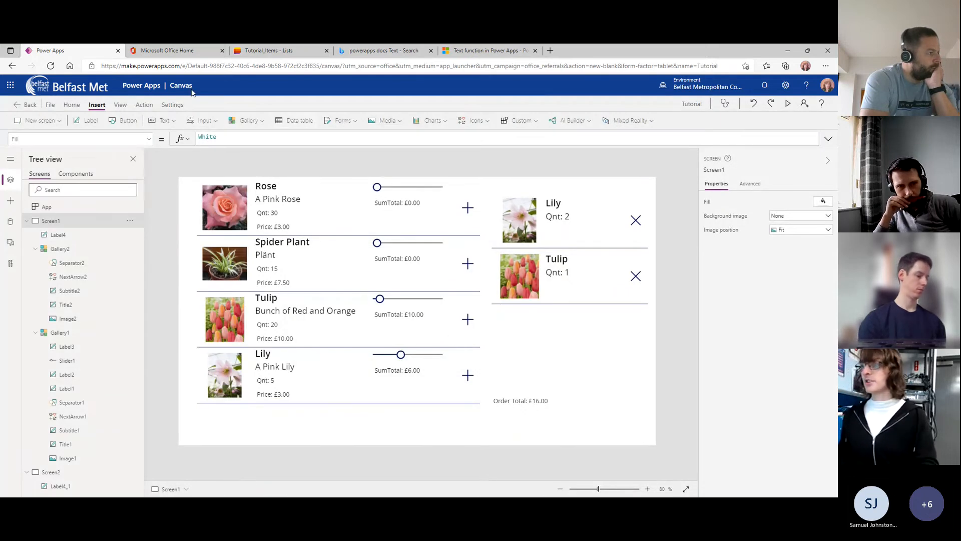
Set the product gallery add icon's DisplayMode formula to If(Slider1.Value > 0, Edit, Disabled).
left_click(634, 276)
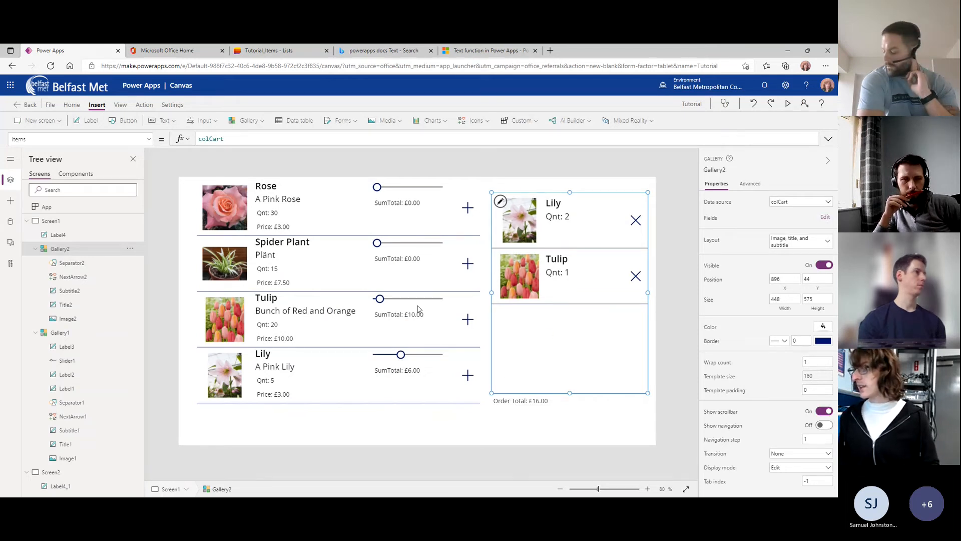
left_click(468, 207)
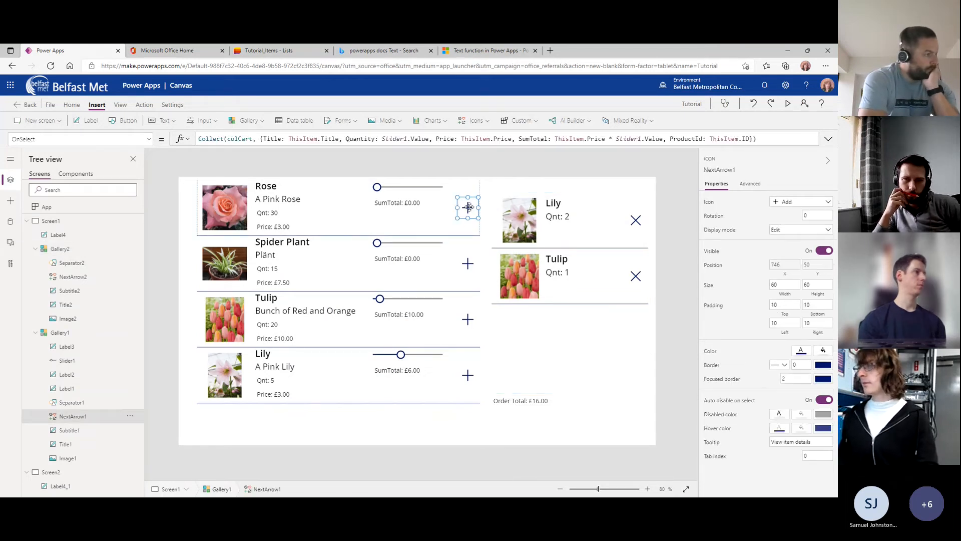
left_click(60, 139)
scroll(55, 218, "down", 3)
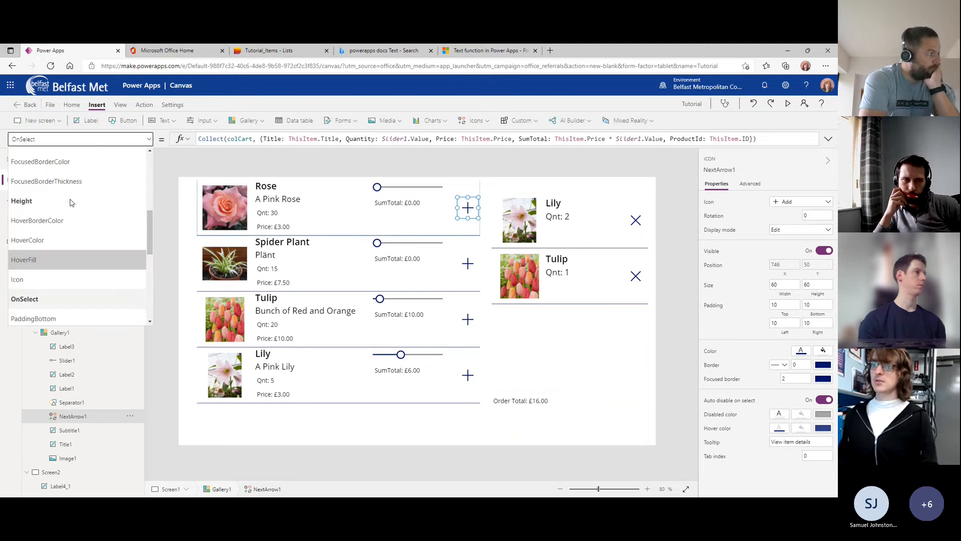
scroll(56, 220, "up", 2)
left_click(42, 304)
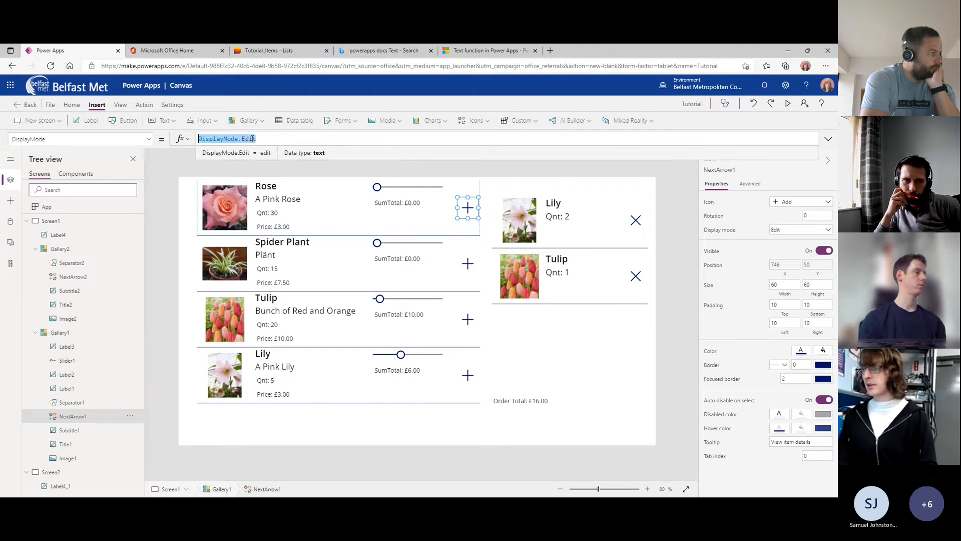
type("If( ")
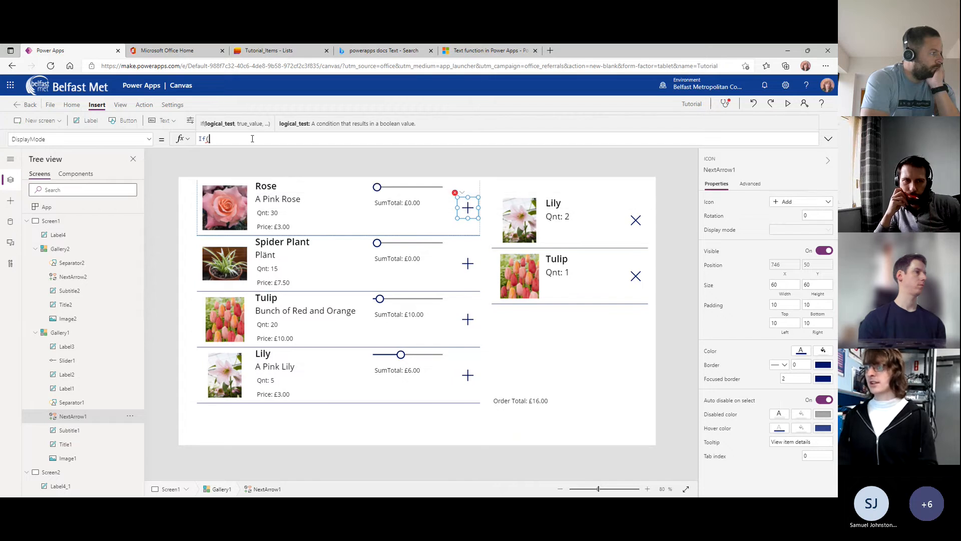
type("Slider1")
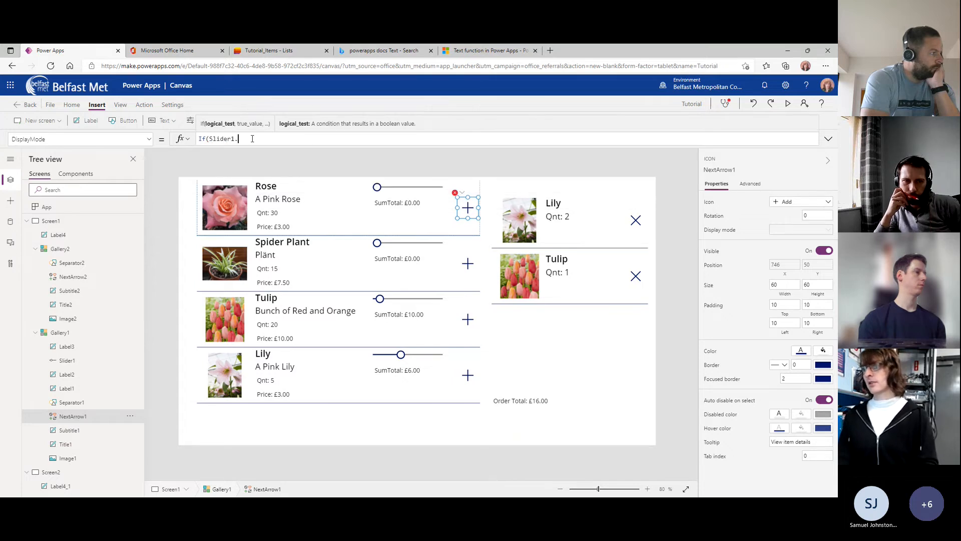
type(".Value > ")
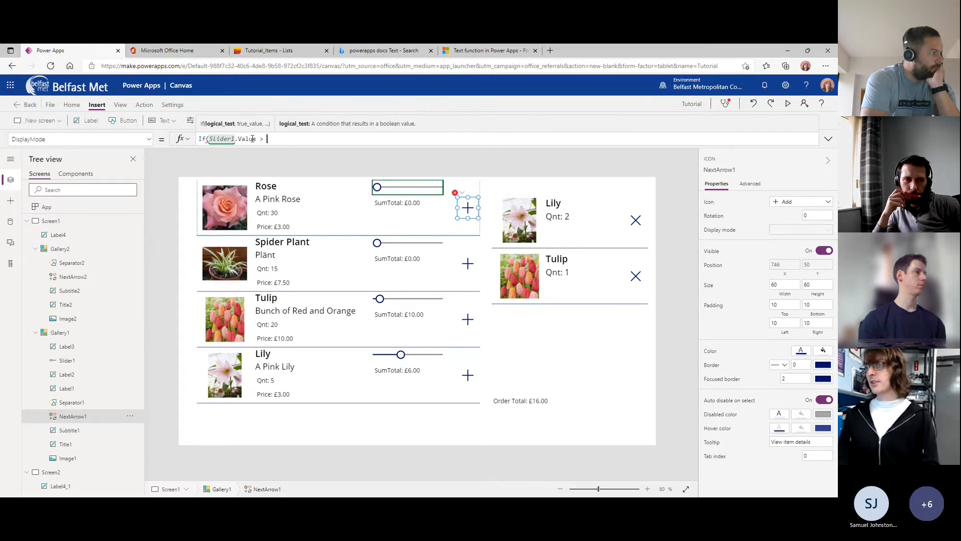
type("0, Edit, ")
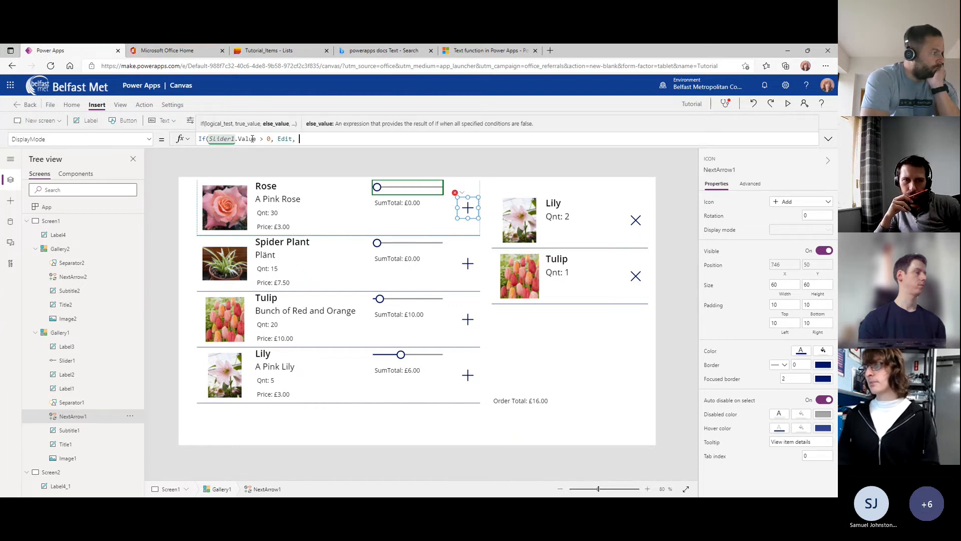
type("Disabled")
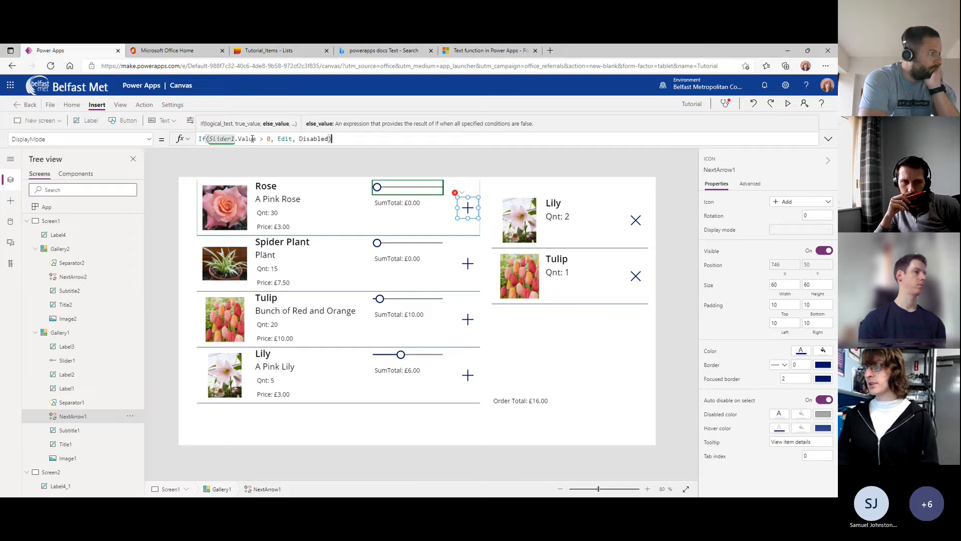
type(")")
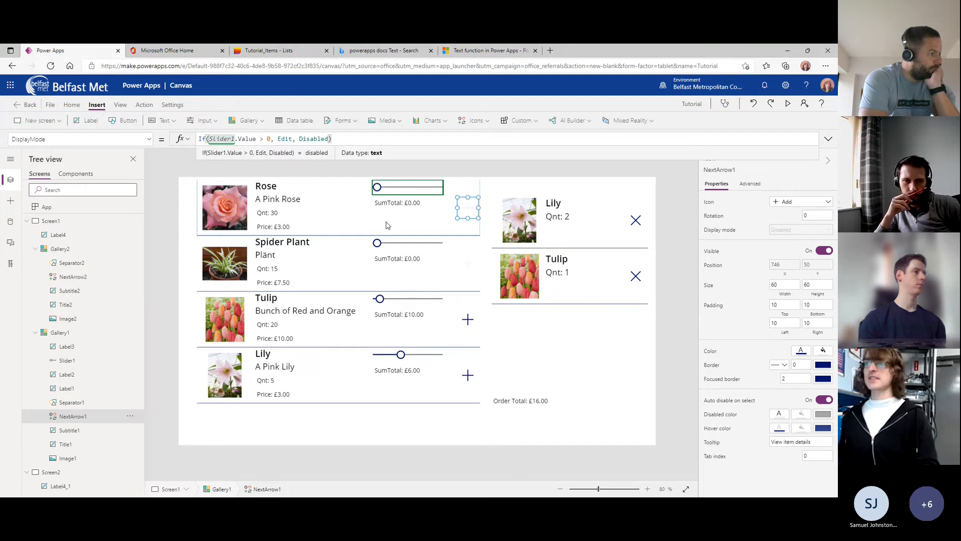
Set the SumTotal label's Visible formula in the product gallery to If(Slider1.Value > 0, true, false).
left_click(395, 204)
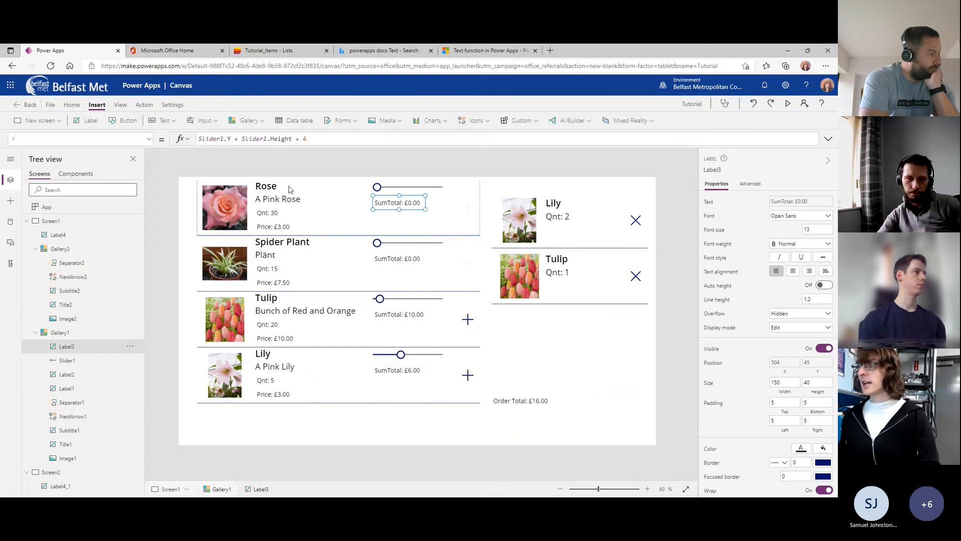
left_click(134, 141)
type("Visible")
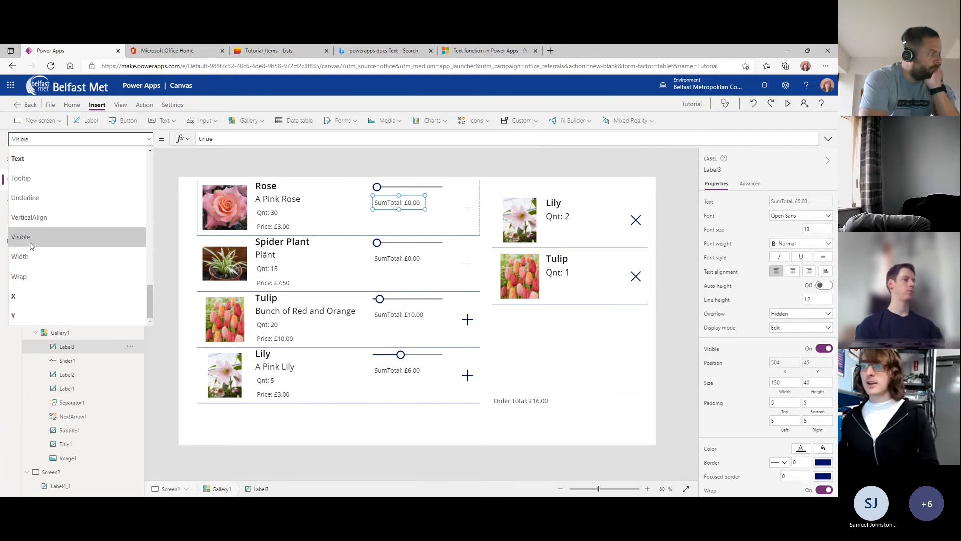
left_click(30, 241)
left_click_drag(220, 141, 191, 142)
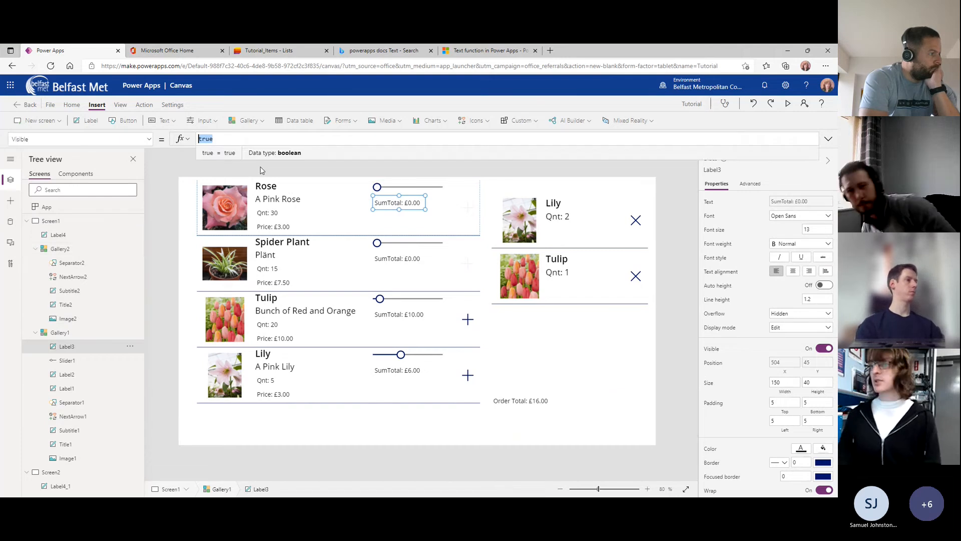
type("If(S")
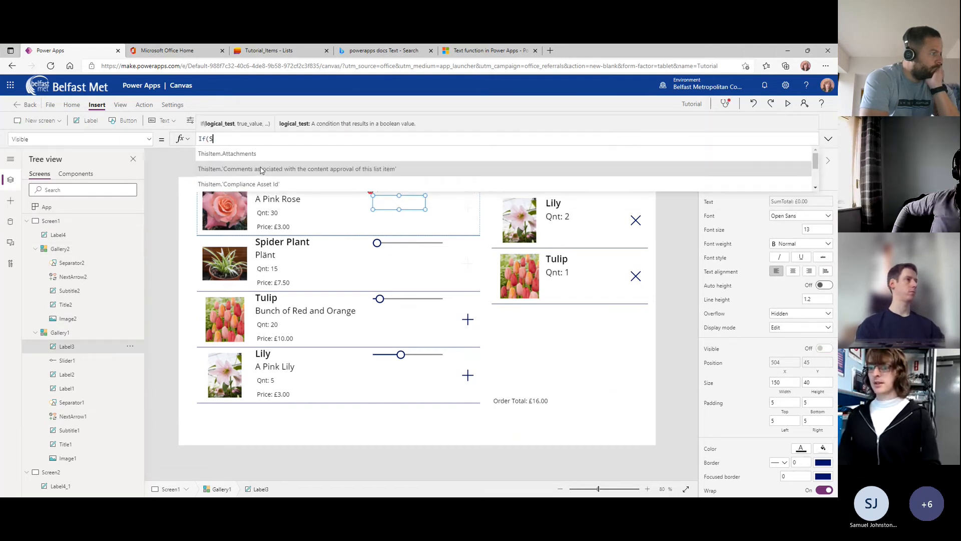
type("lider1.Value, t")
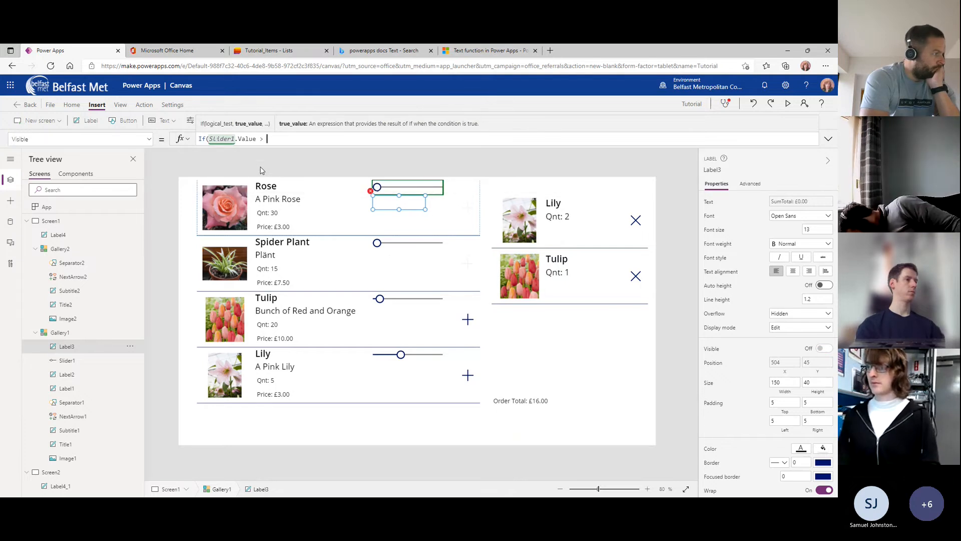
key("BackSpace")
key("BackSpace")
key("BackSpace")
type("> 0, true, f")
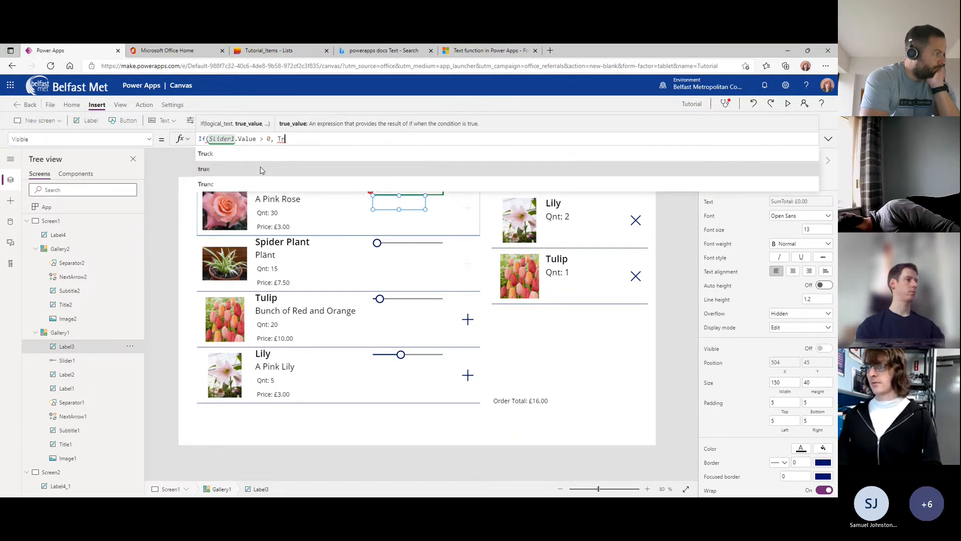
type("alse)")
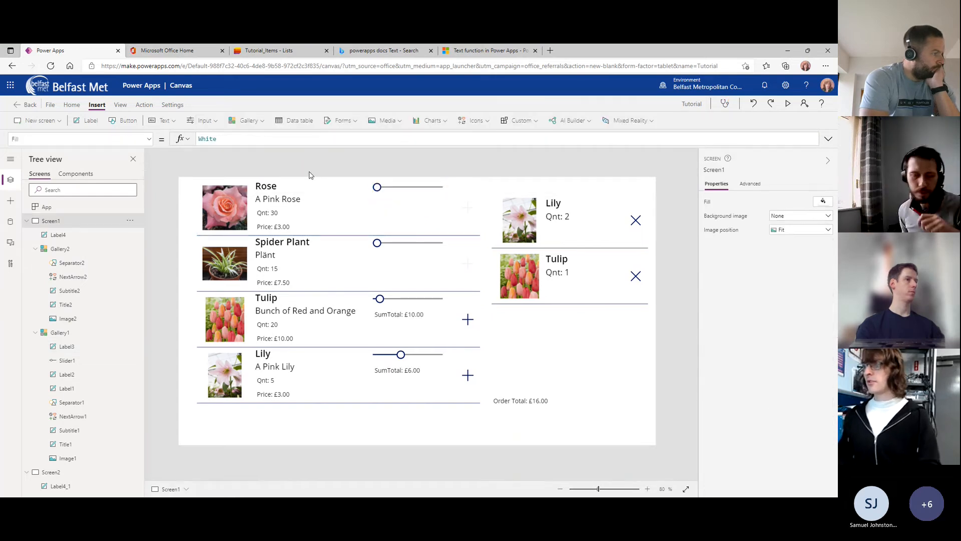
Preview the app to check the add icons and SumTotal labels of items with sliders at zero, and exit the preview.
key("F5")
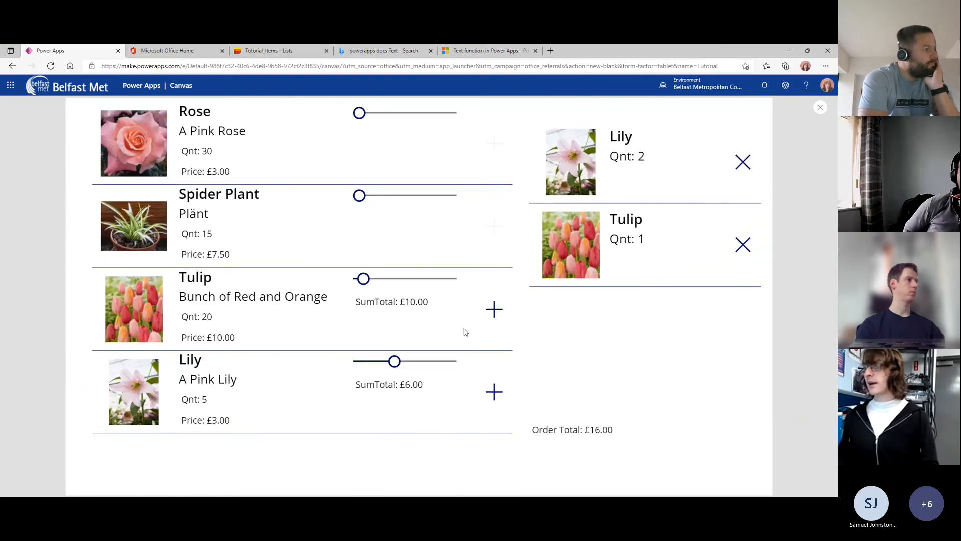
left_click(819, 108)
left_click(504, 335)
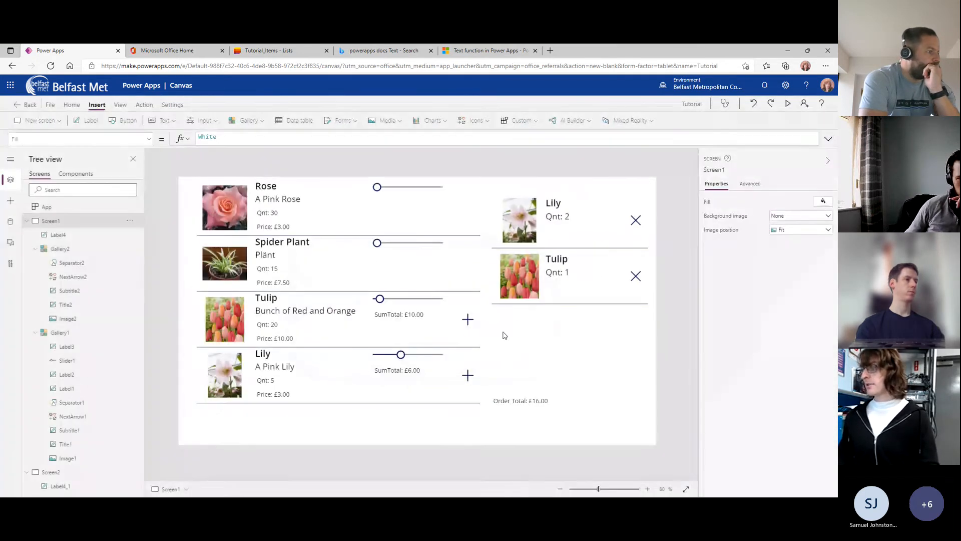
Add Reset(Slider1.Value) on a new line below the Collect call in the product gallery add icon's OnSelect formula.
left_click(468, 321)
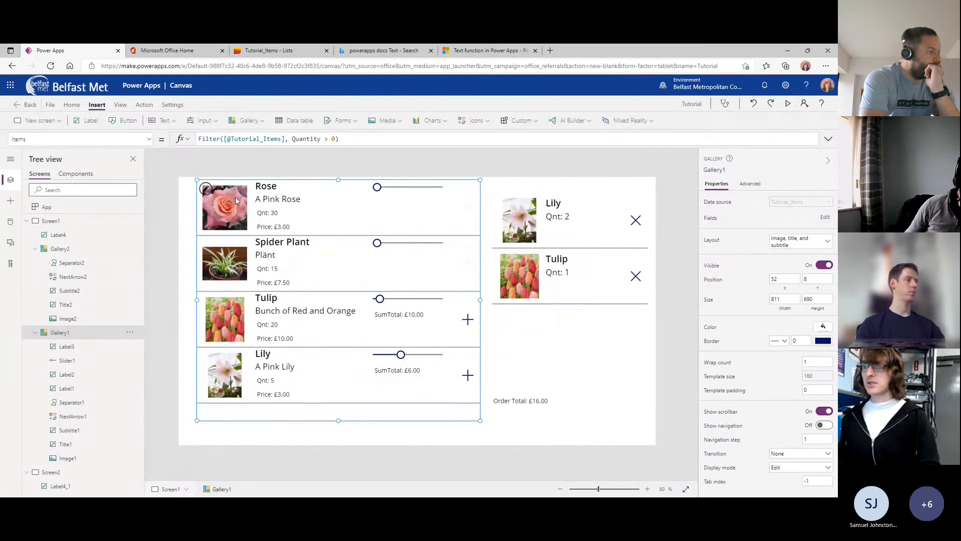
left_click(68, 417)
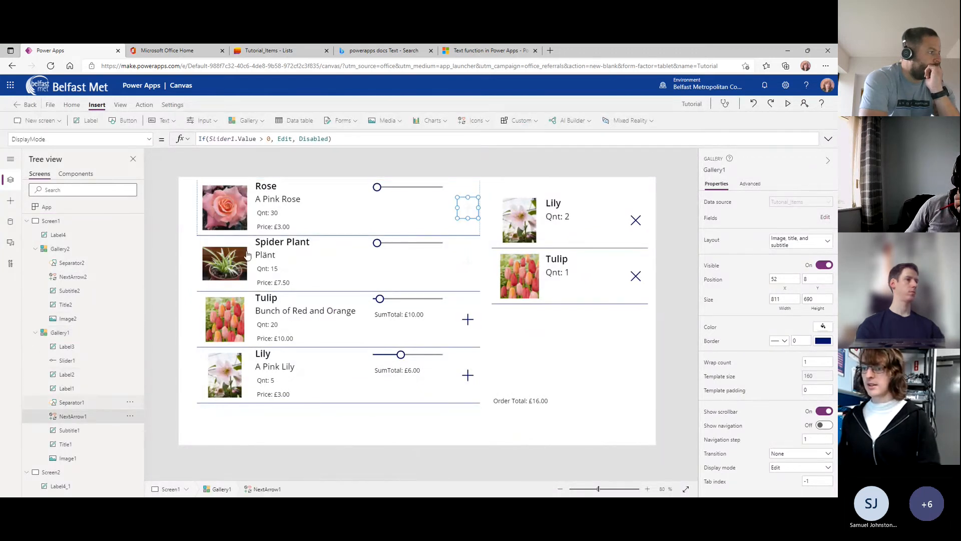
left_click(103, 142)
scroll(52, 271, "down", 5)
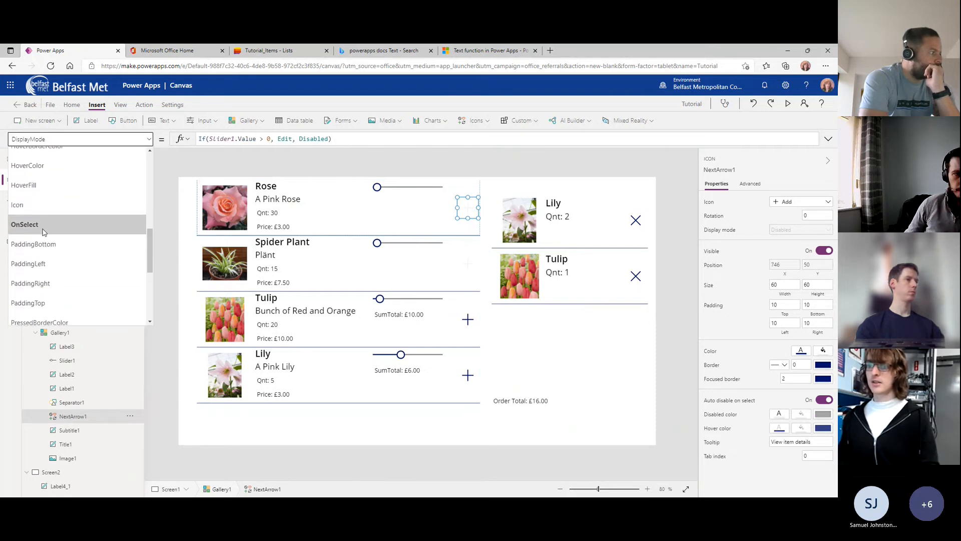
left_click(44, 226)
left_click(773, 136)
key("shift+Return")
type("Re")
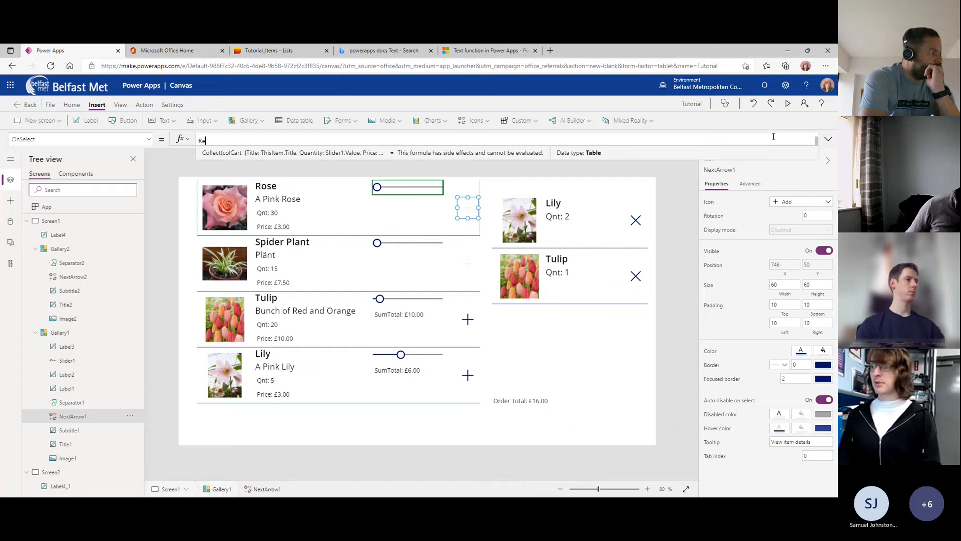
type("set(Slider1)")
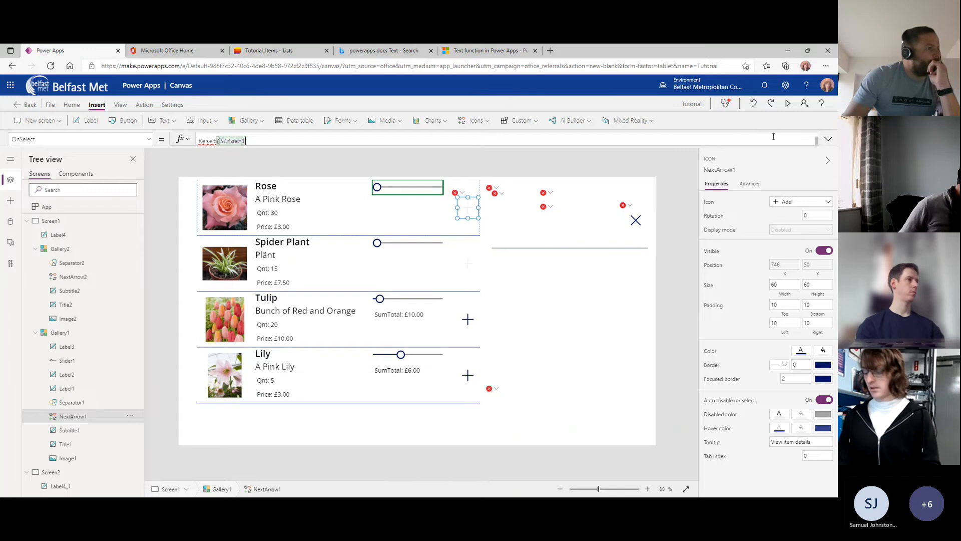
key("BackSpace")
type(".Value)")
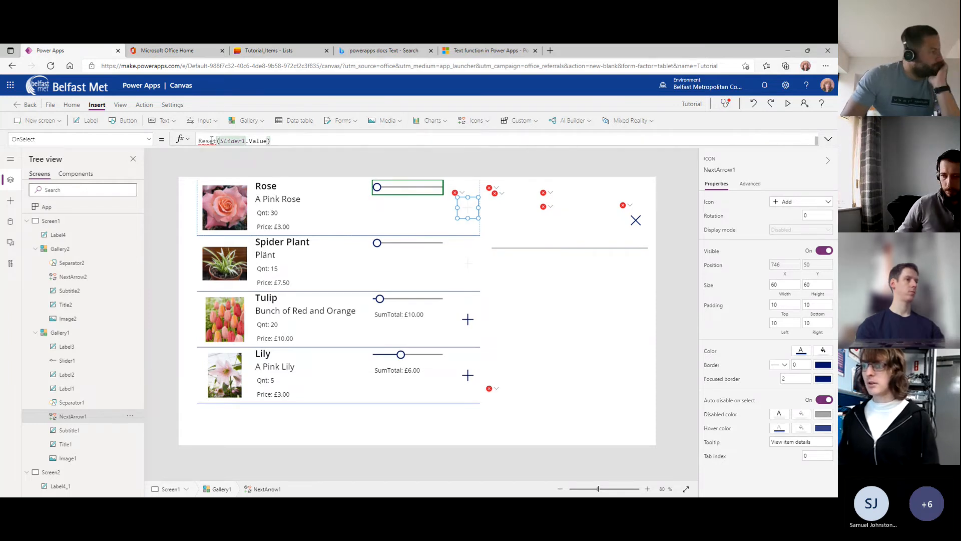
End the Collect call with a semicolon and change the second line of the OnSelect formula to Reset(Slider1).
mouse_move(212, 140)
double_click(258, 140)
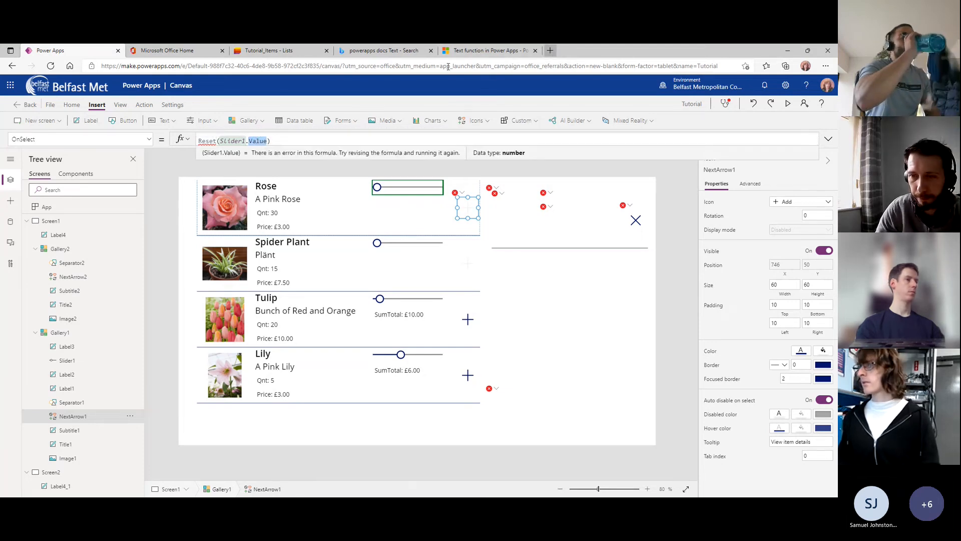
left_click(271, 142)
left_click(425, 161)
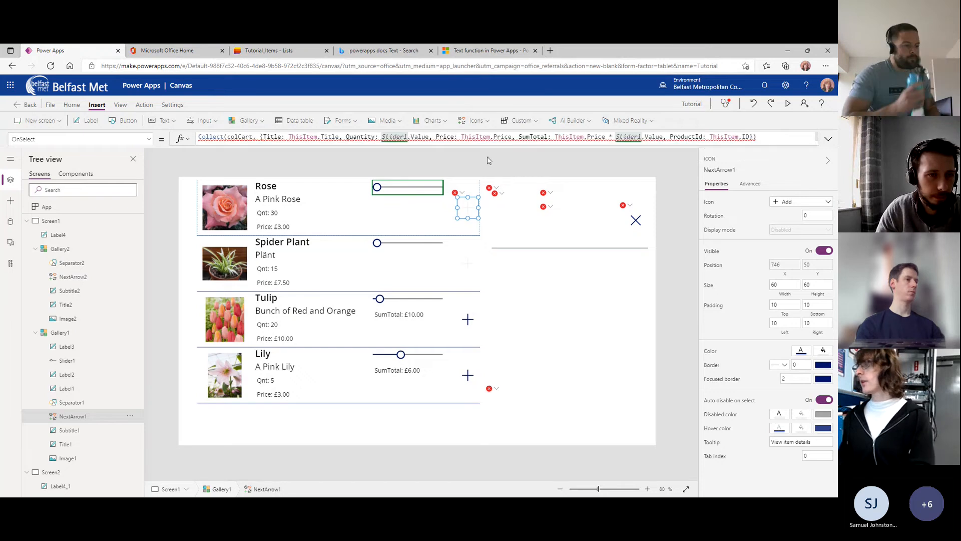
type(";")
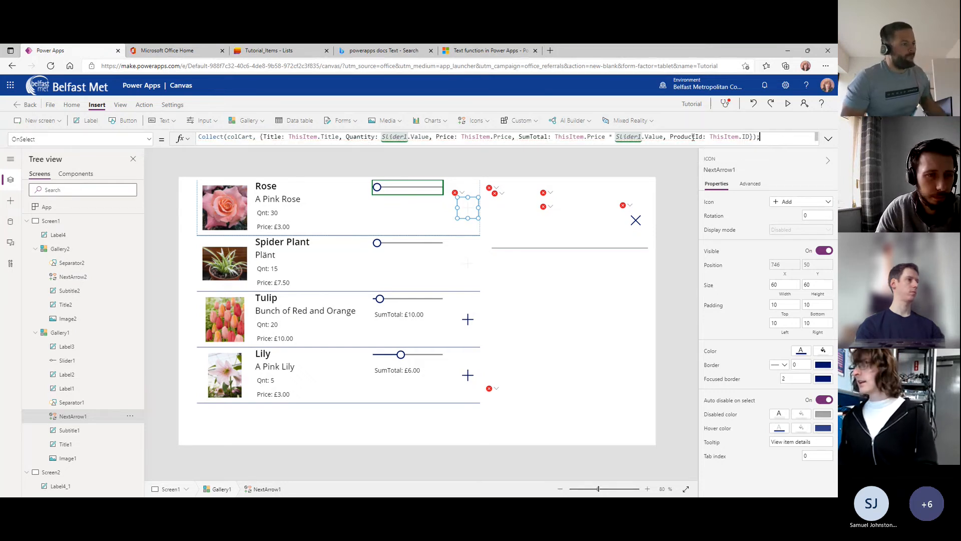
scroll(422, 138, "down", 1)
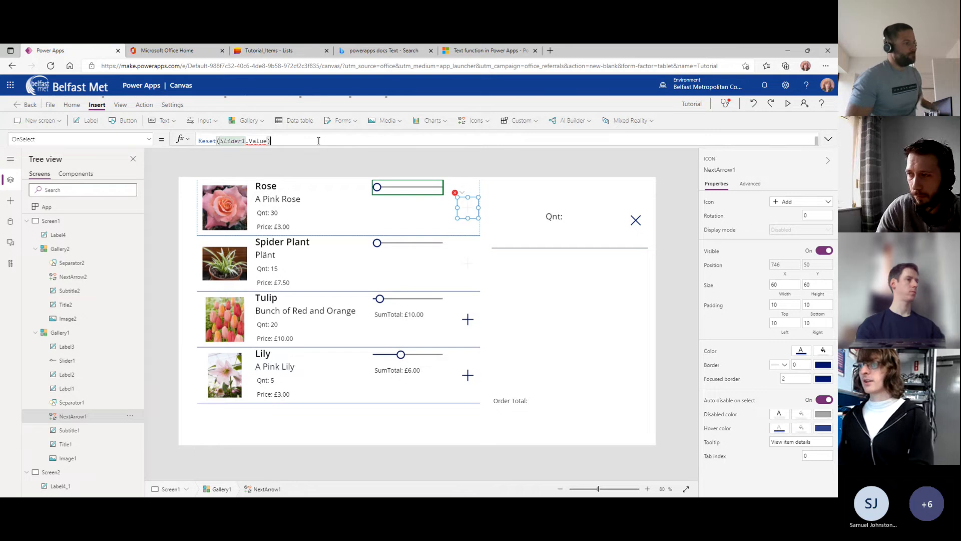
left_click_drag(247, 140, 269, 140)
key("BackSpace")
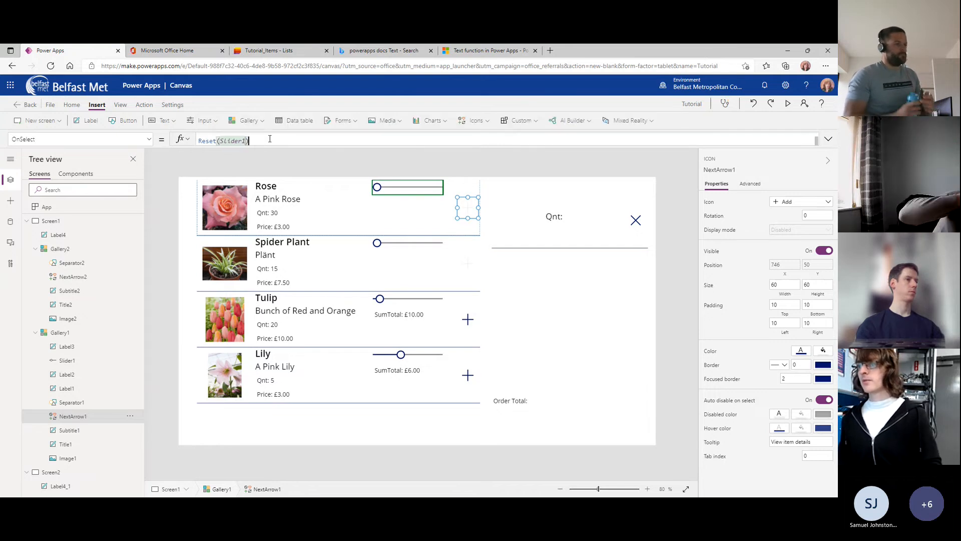
Leave the Save as page without saving, preview the app to check the cart and order total, and exit the preview.
key("ctrl+s")
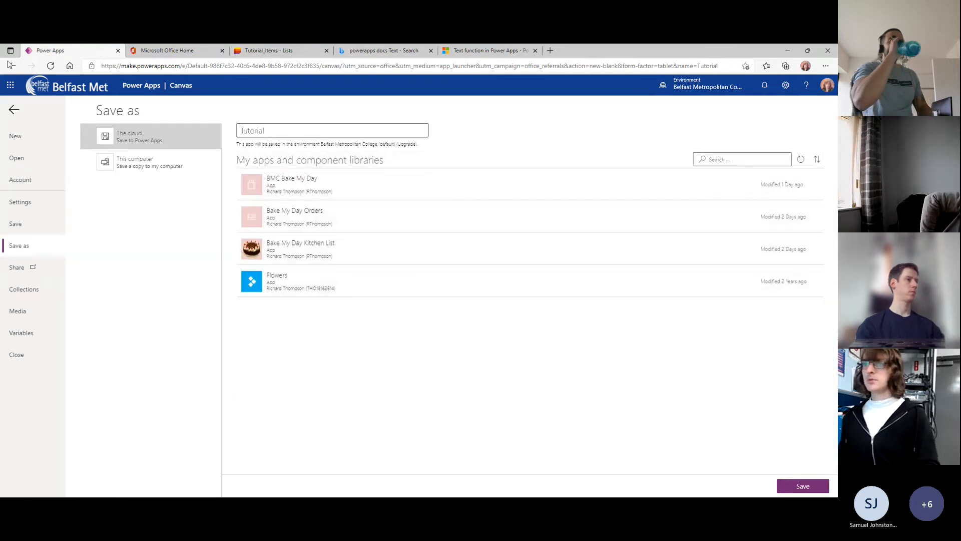
left_click(13, 109)
key("F5")
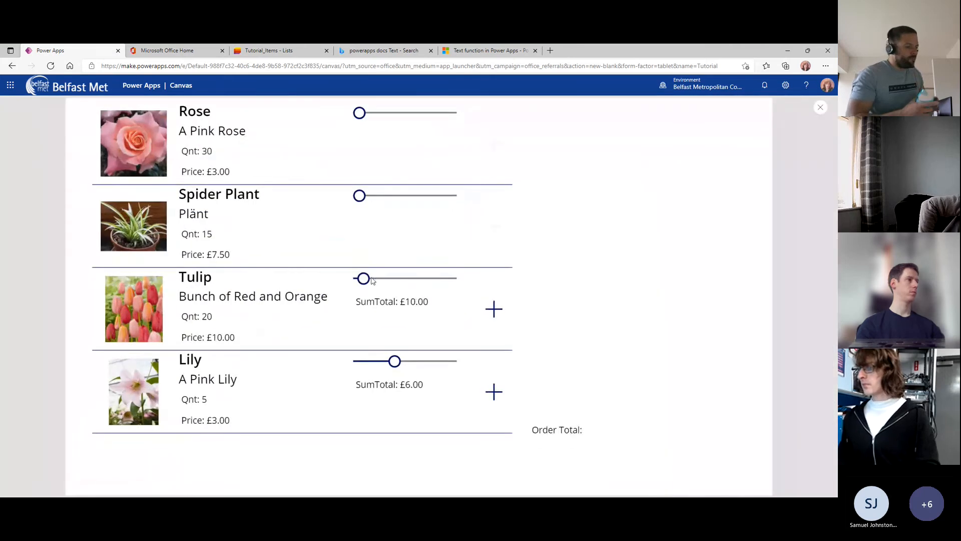
left_click(821, 108)
left_click(484, 329)
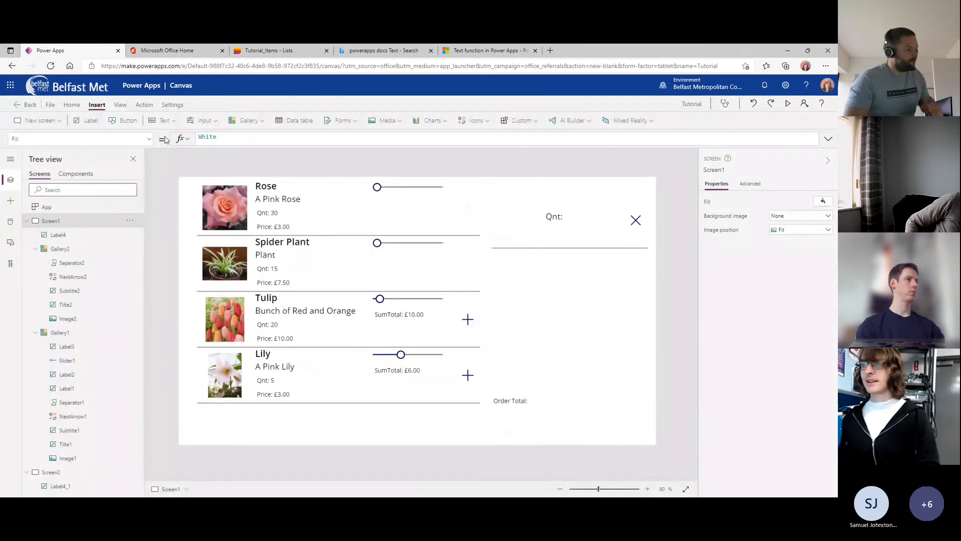
Inspect the contents of the colCart collection and return to the canvas.
left_click(124, 106)
left_click(128, 121)
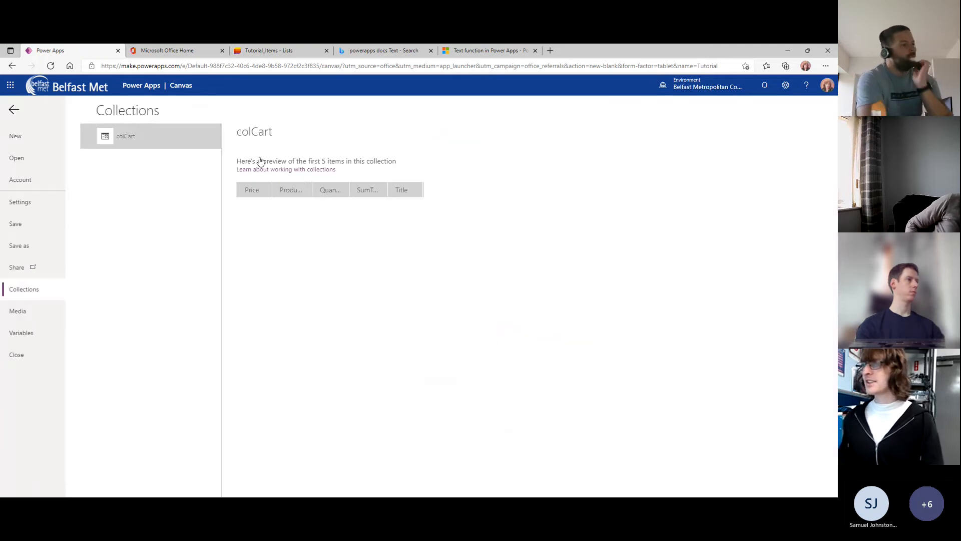
left_click(13, 109)
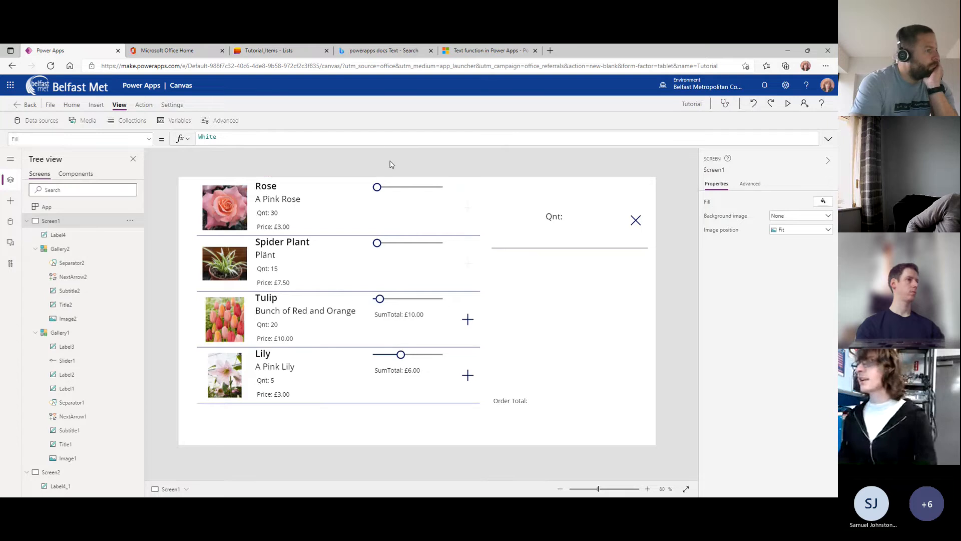
Preview the app, add the Tulip, the Lily and one more Tulip to the cart, remove the last-added Tulip, and exit the preview.
key("F5")
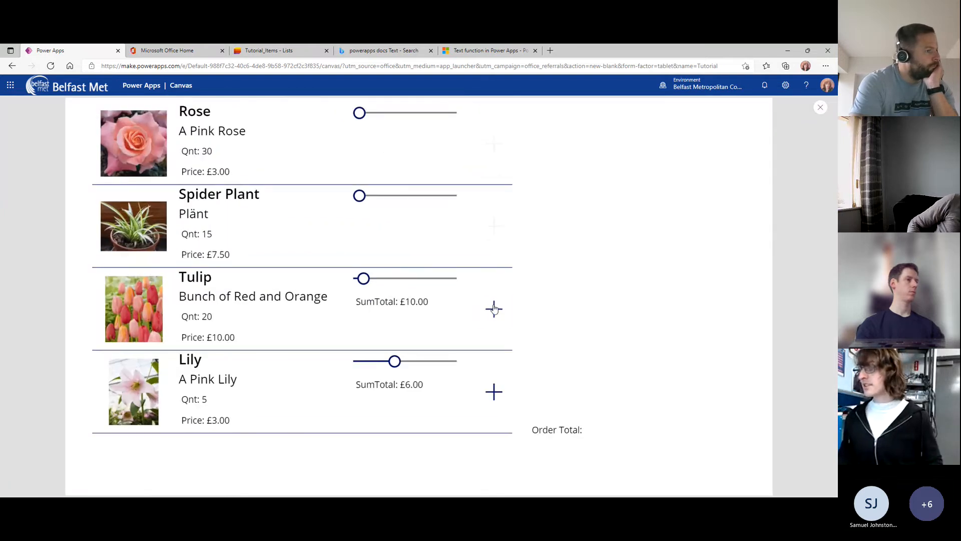
left_click(494, 309)
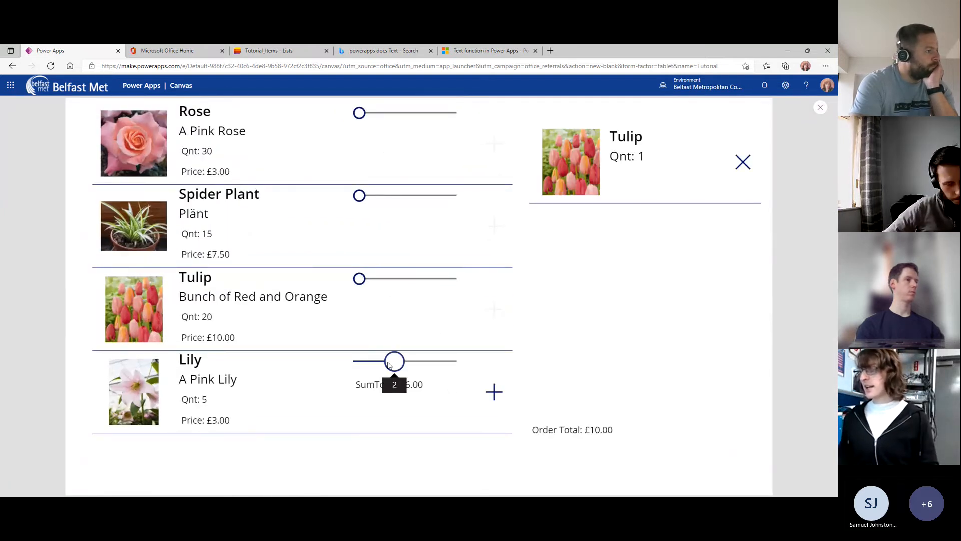
left_click(490, 396)
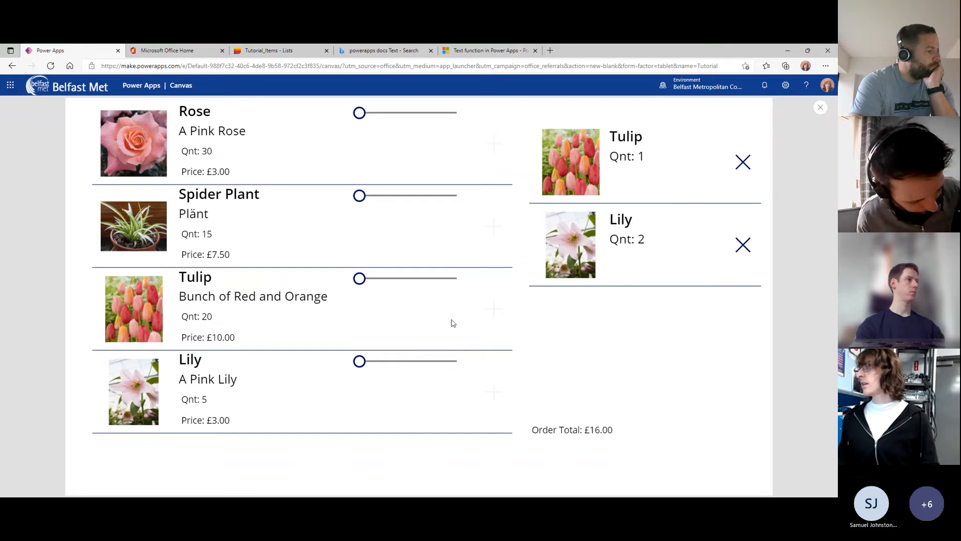
left_click_drag(360, 279, 368, 281)
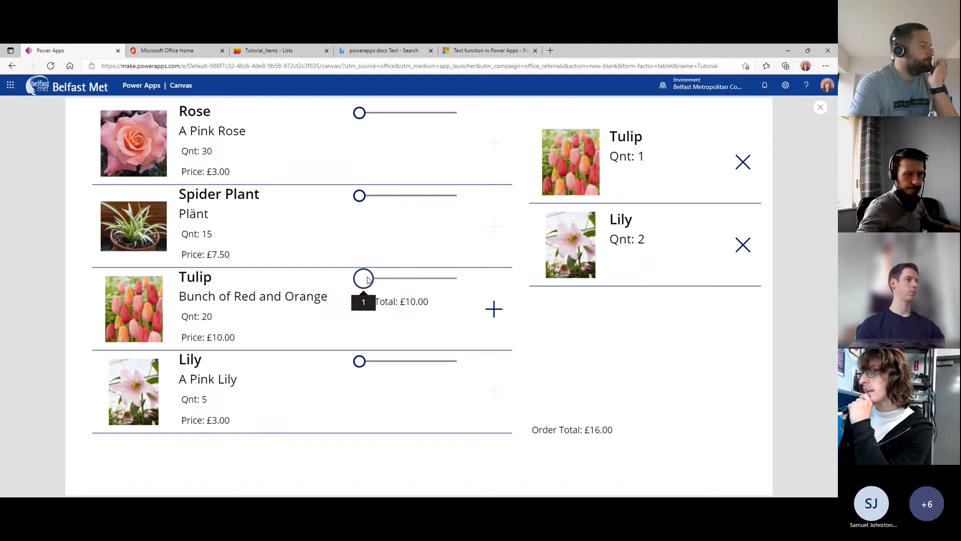
left_click(493, 309)
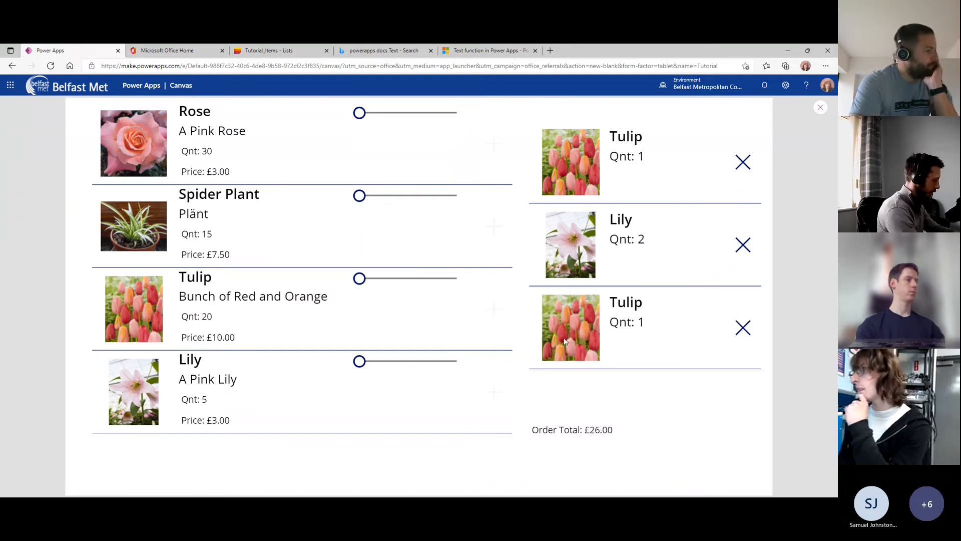
left_click(741, 330)
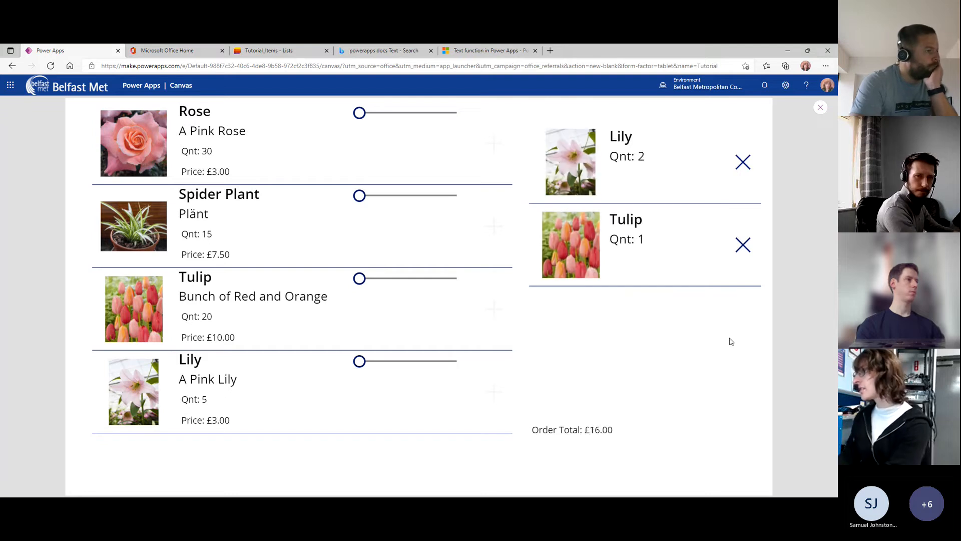
key("Escape")
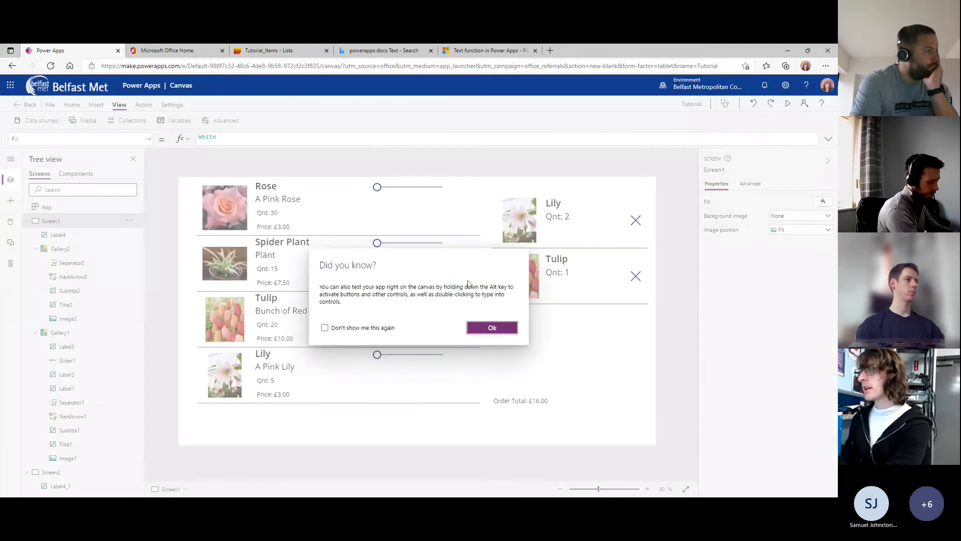
left_click(476, 326)
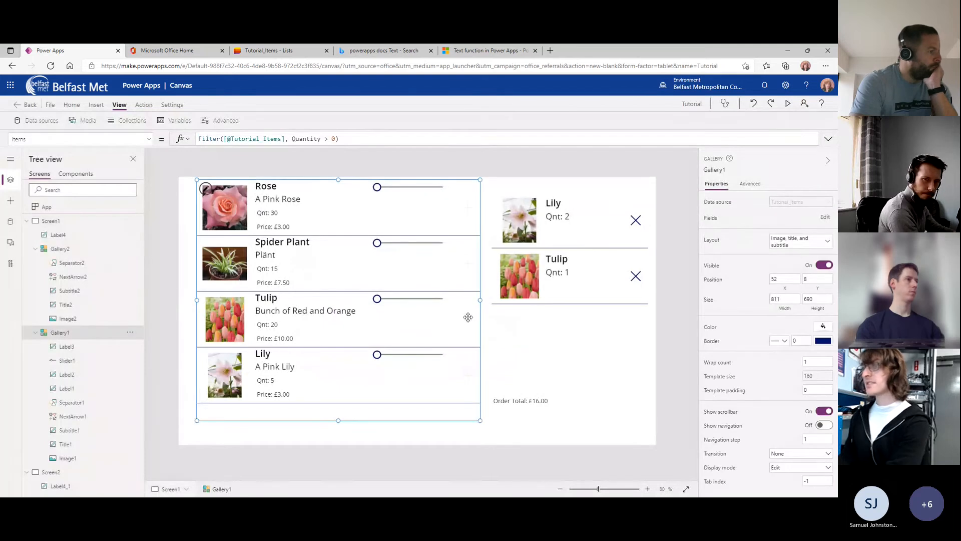
Insert the placeholder If(It exists in the Collect, Update, above the Collect call in the product gallery add icon's OnSelect formula.
left_click(456, 176)
left_click(467, 207)
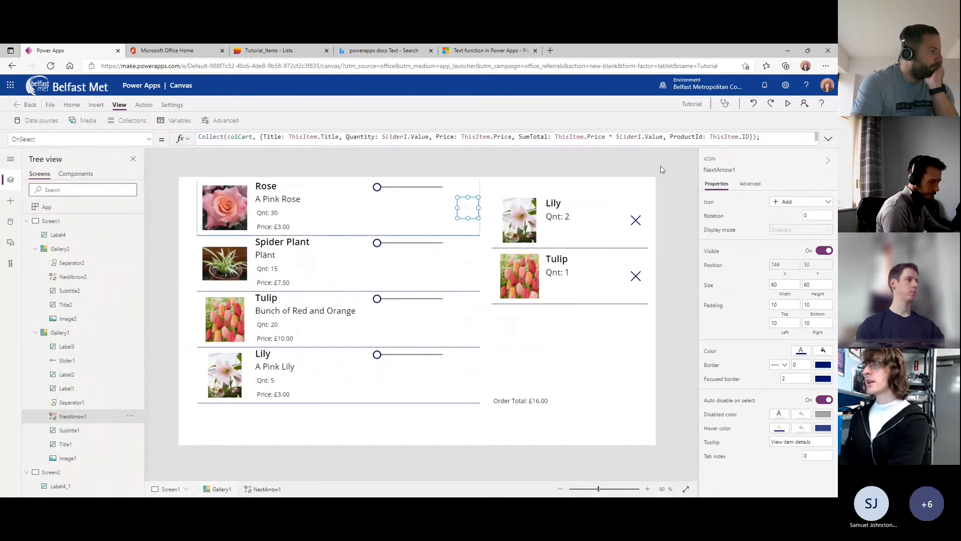
left_click(828, 141)
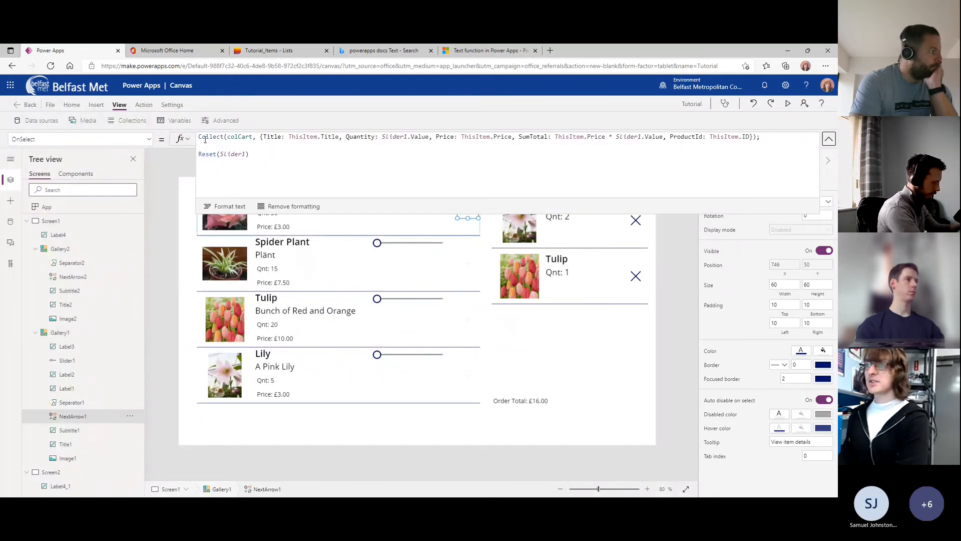
key("Return")
left_click(224, 131)
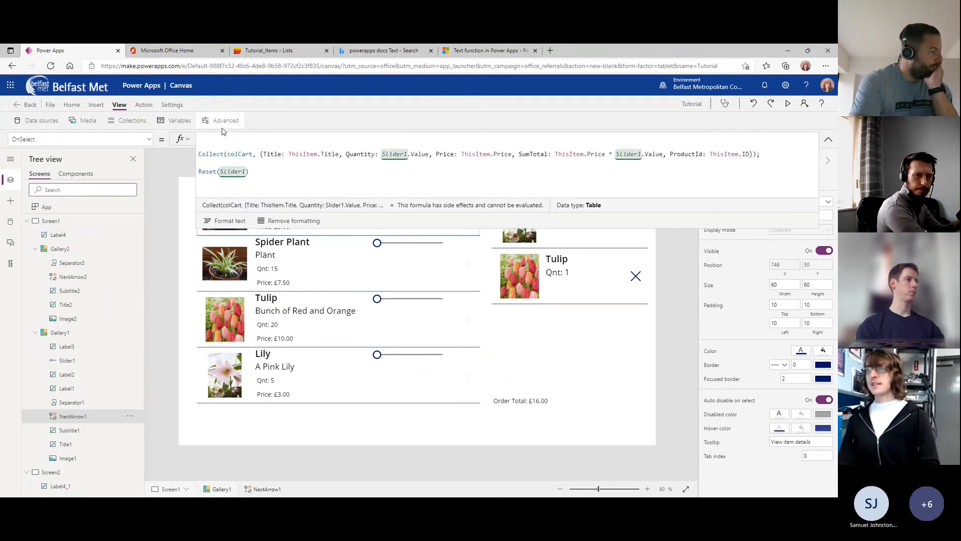
type("If")
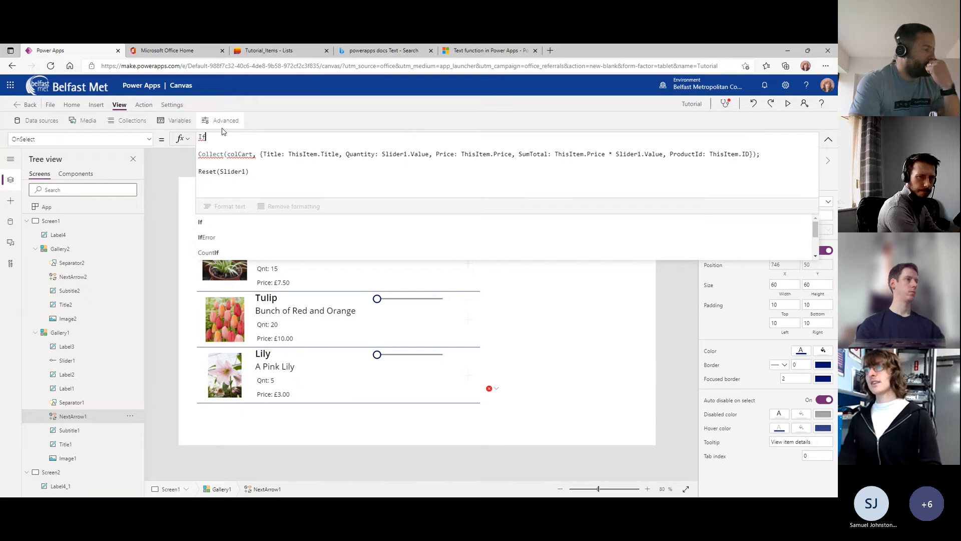
type("(It exists in the col")
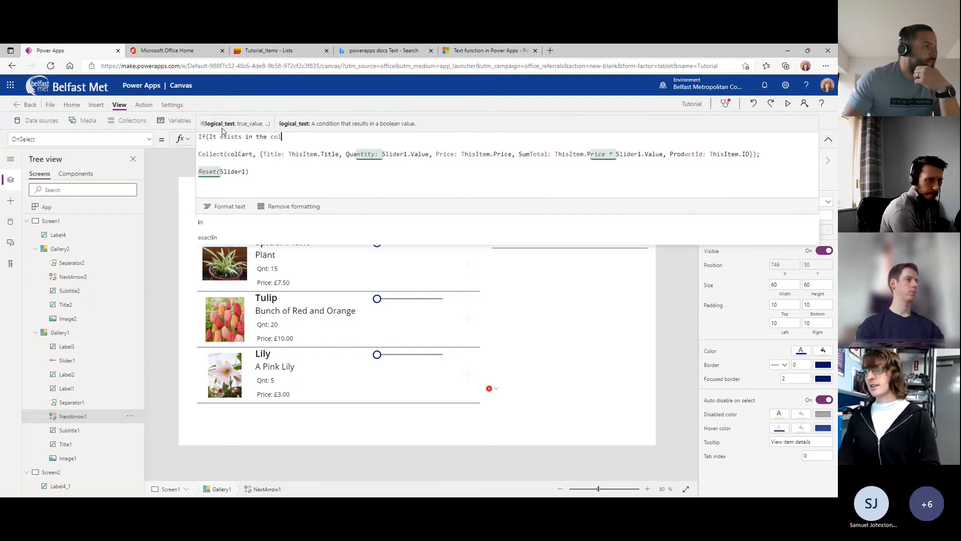
type("lect, Update,")
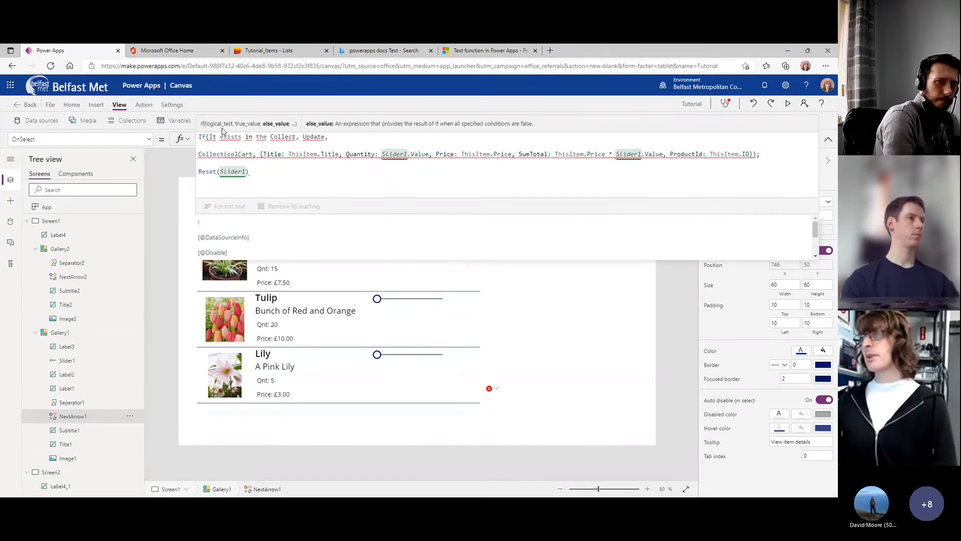
Close the If function with a parenthesis before the Collect call's semicolon and put the Update placeholder on its own line.
right_click(696, 241)
left_click(759, 154)
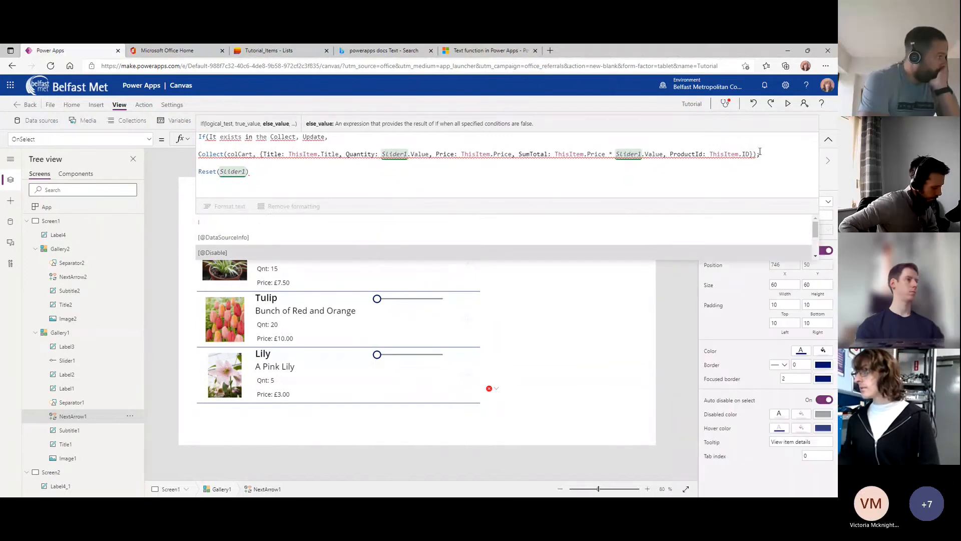
type(")")
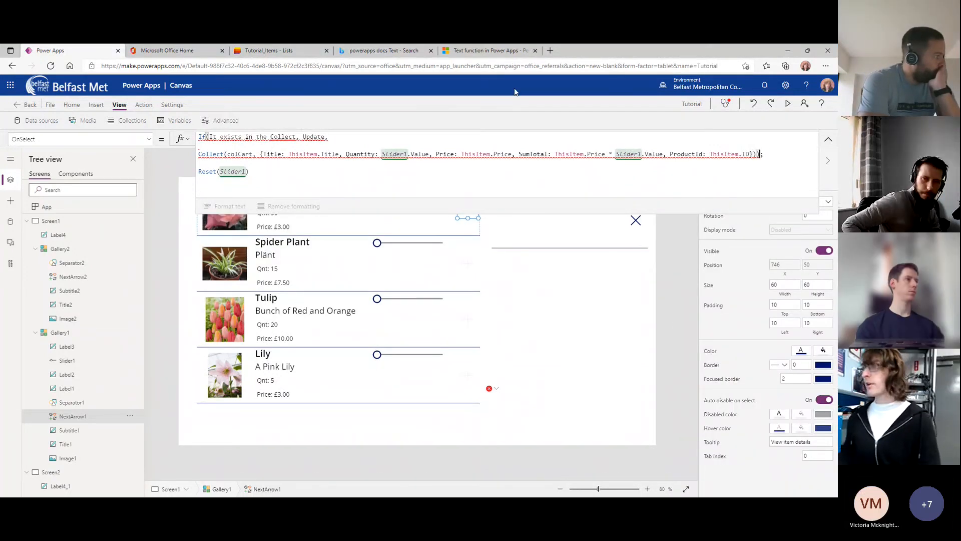
left_click(302, 137)
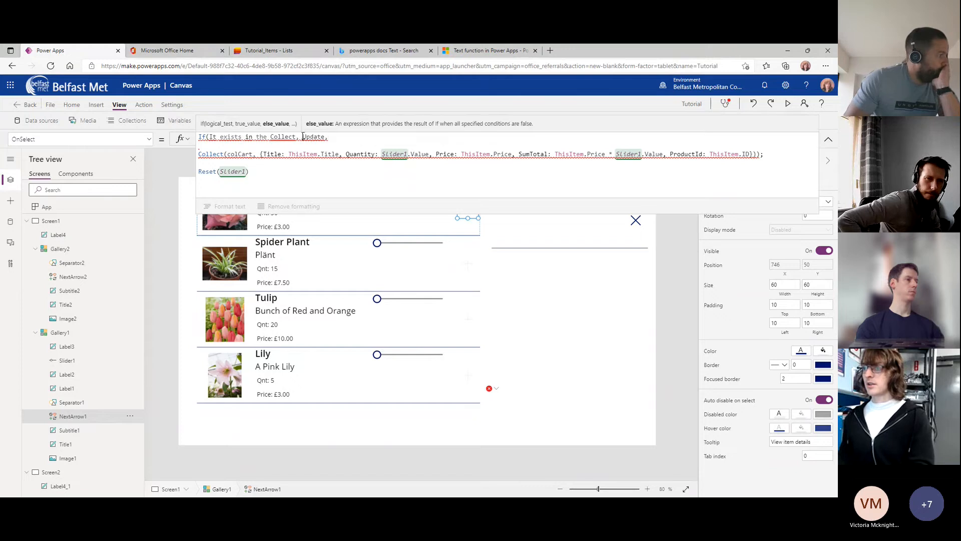
key("shift+Return")
key("Delete")
Replace the If function's placeholder condition with LookUp(colCart, ThisItem.ProductId = ProductId).Quantity > 0.
left_click_drag(300, 137, 202, 132)
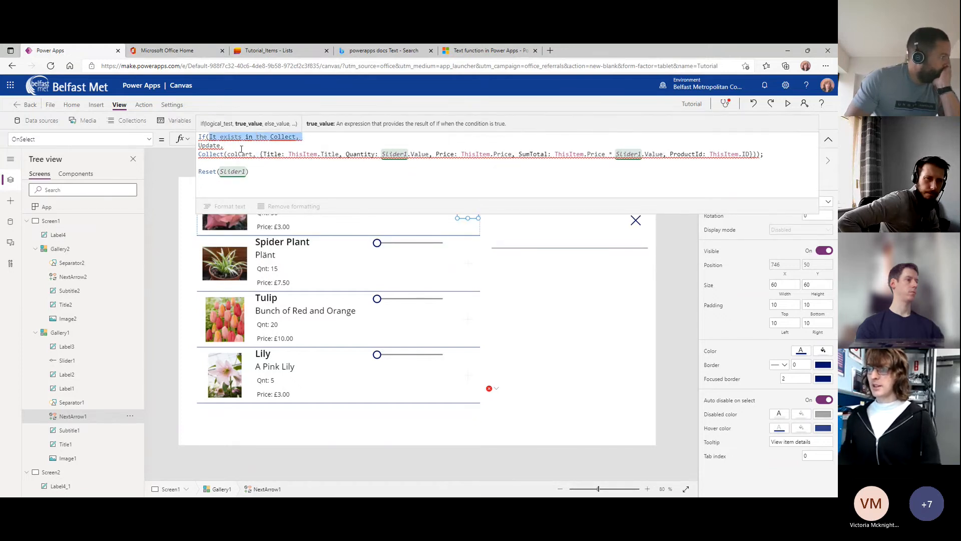
type("LookUp")
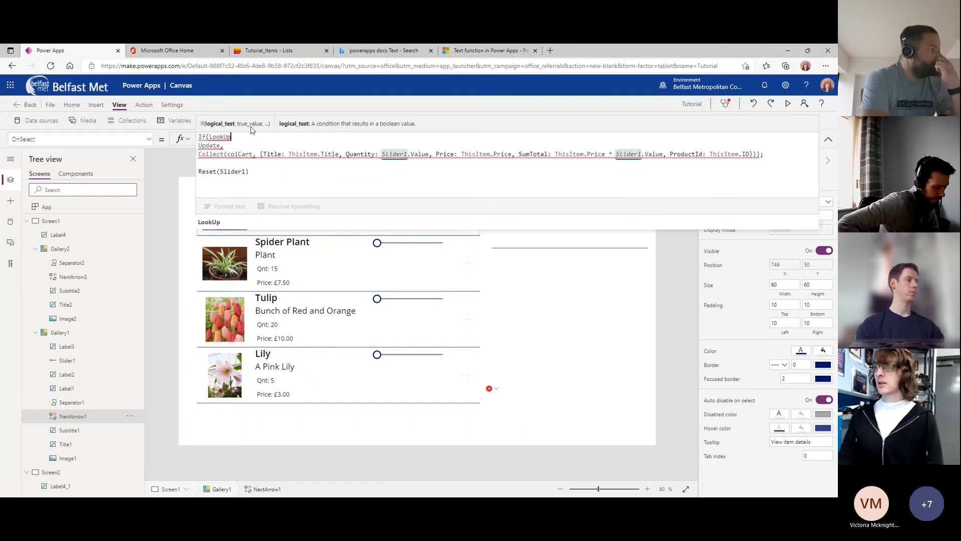
type("(colCart, T")
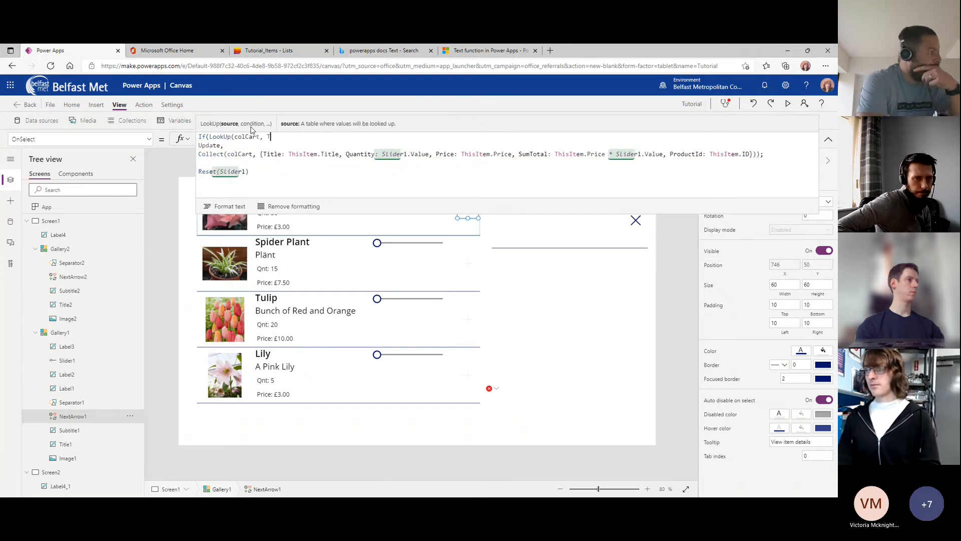
type("hisItem.")
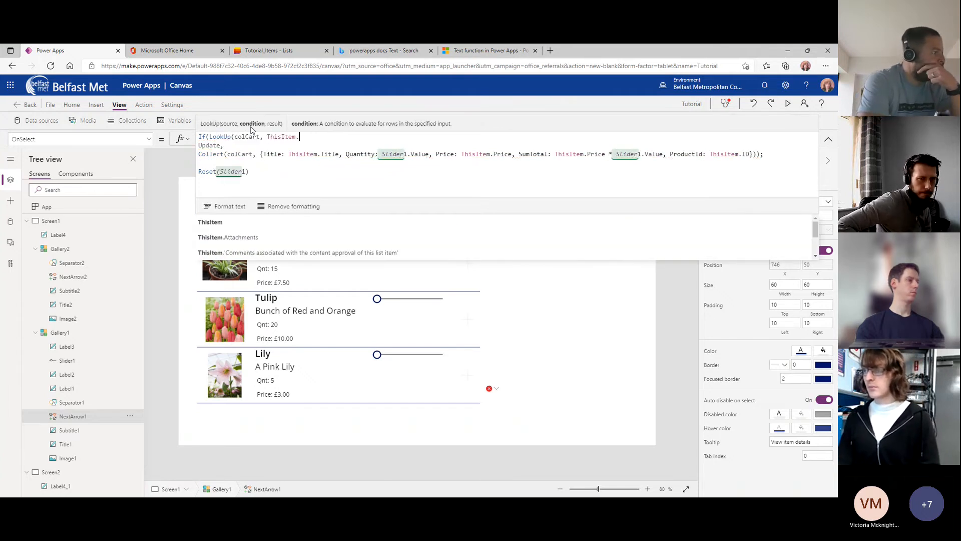
type("P")
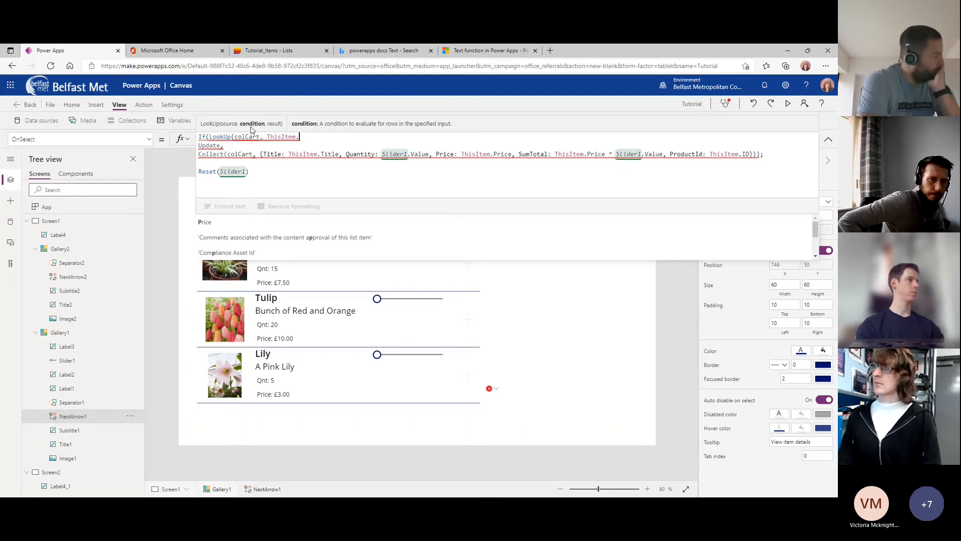
type("roduc")
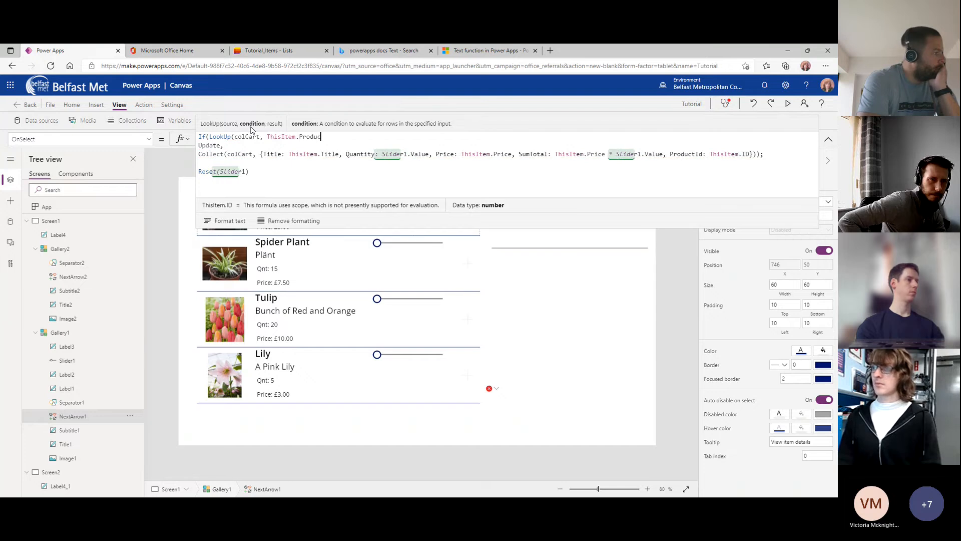
type("tId =")
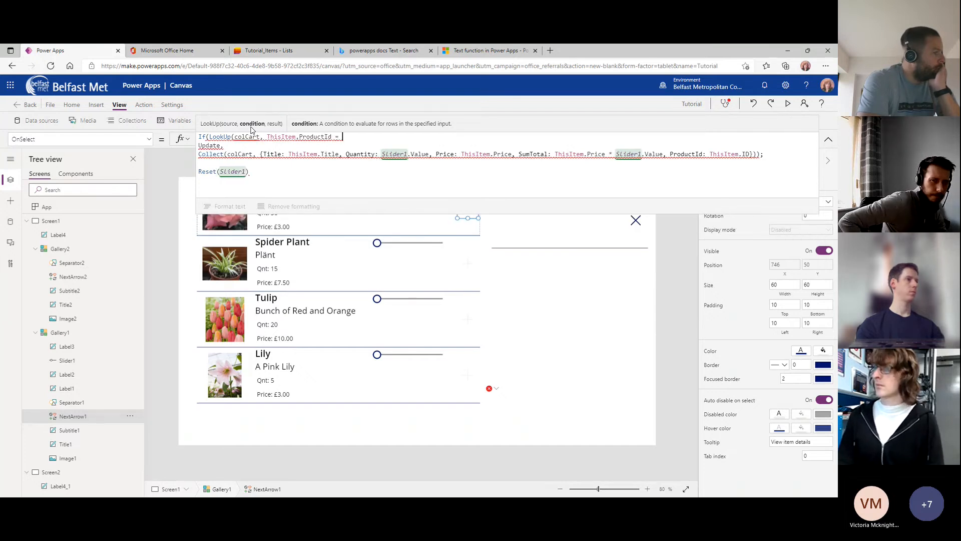
type(" ProductId).")
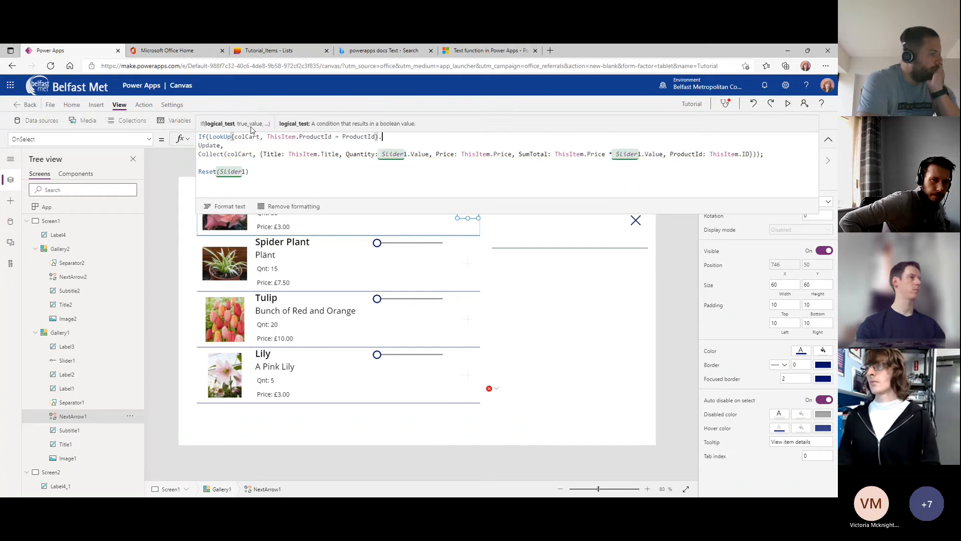
type("Quantity > 0")
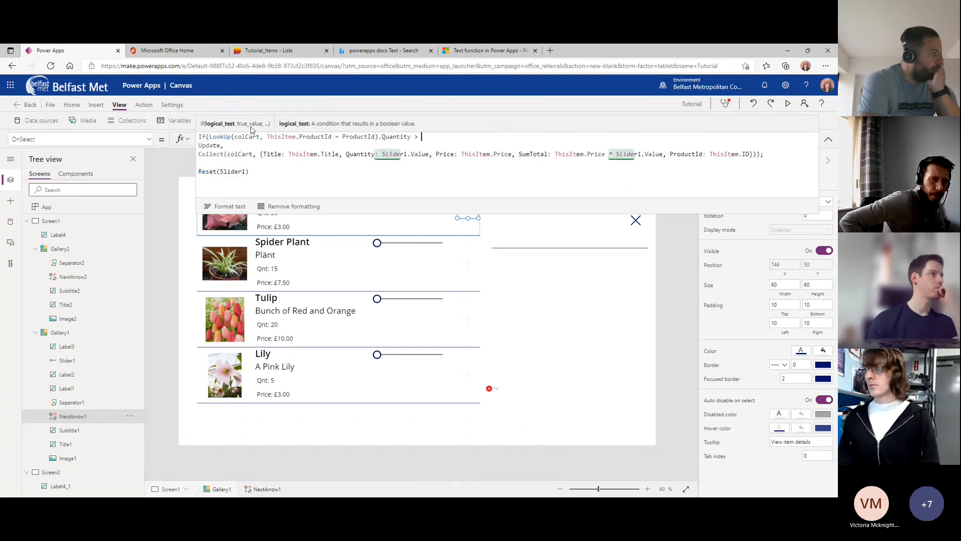
type(",")
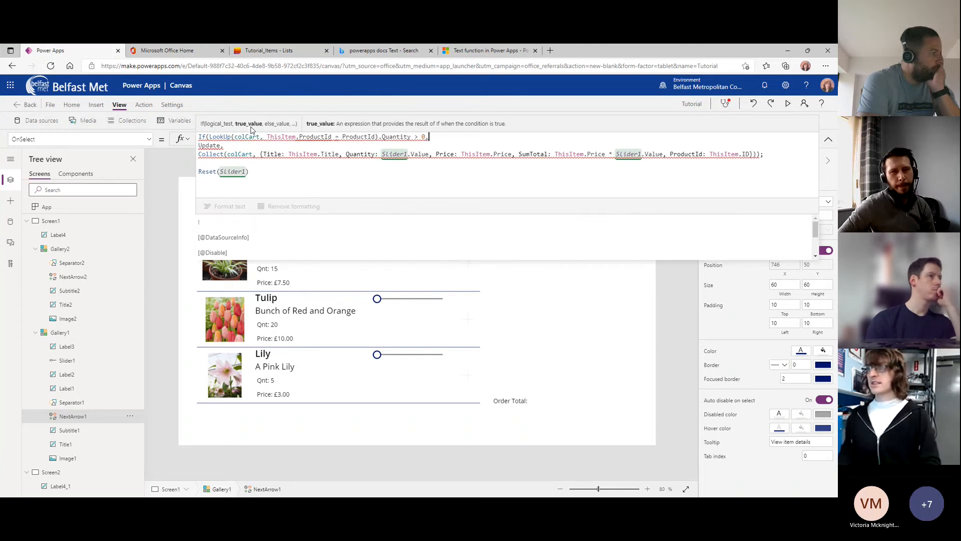
Replace the Update placeholder with a Patch call on colCart, reusing LookUp(colCart, ThisItem.ProductId = ProductId as its record argument.
double_click(211, 144)
type("atch(")
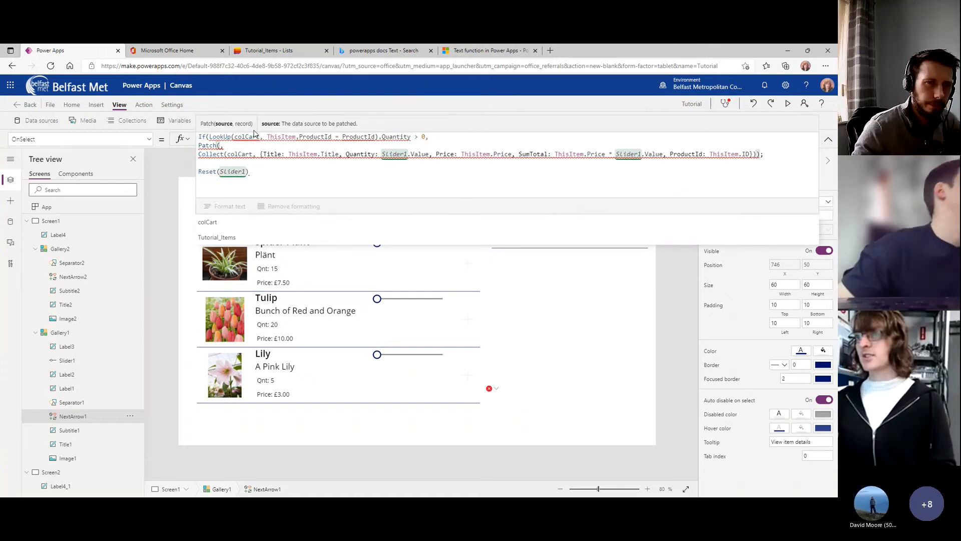
type("colCart,")
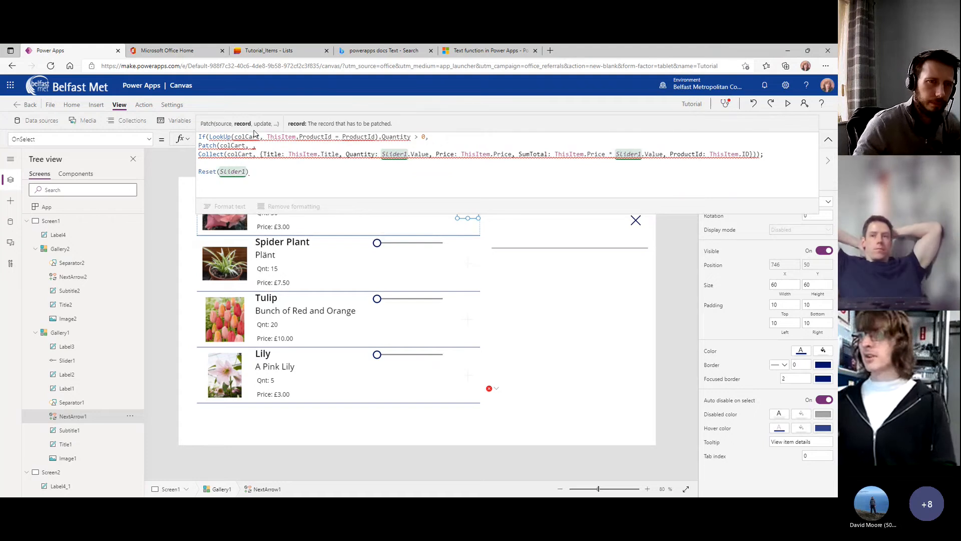
left_click(378, 136)
left_click_drag(375, 136, 211, 135)
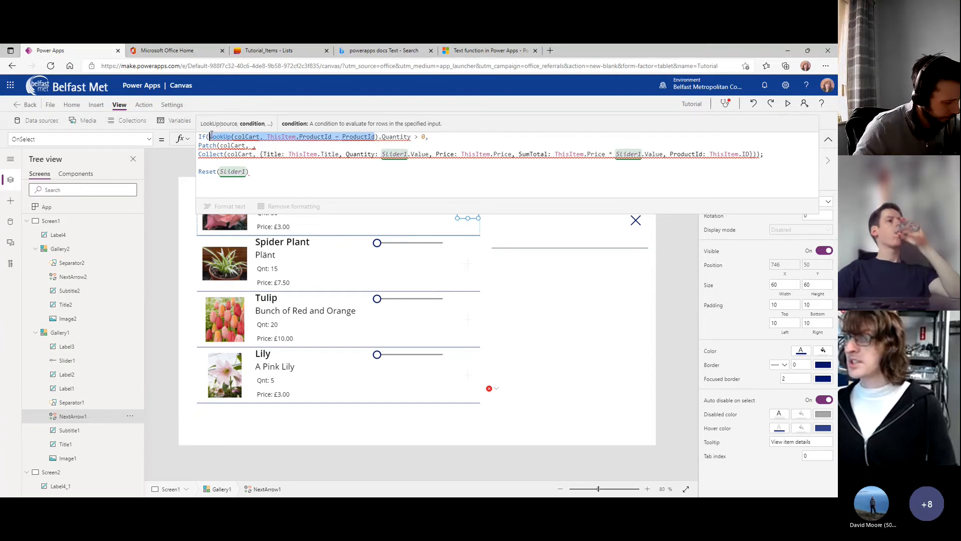
left_click(251, 146)
type("LookUp(colCart, ThisItem.ProductId = ProductId")
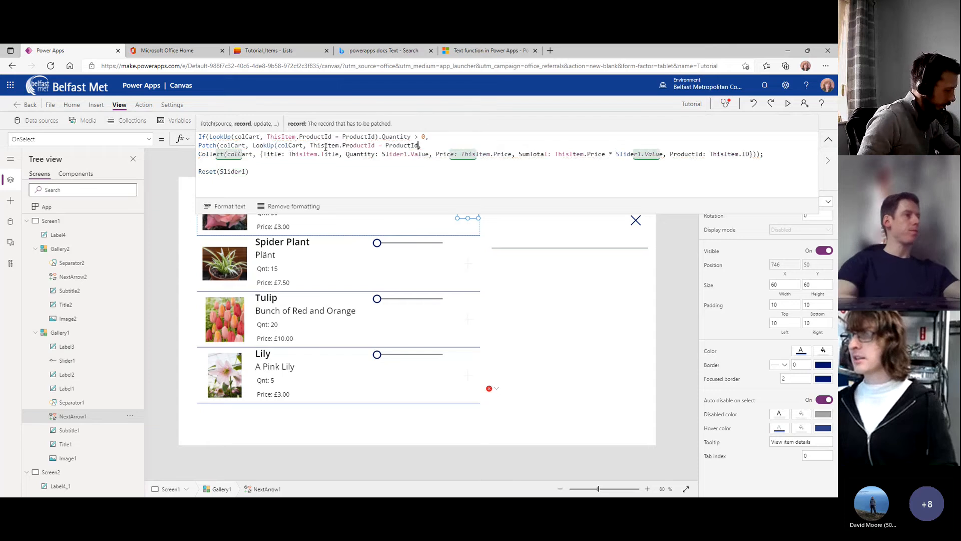
Close the Patch call's LookUp and add the update record {Quantity: Quantity + Slider1.Value} as its next argument.
type("), ,")
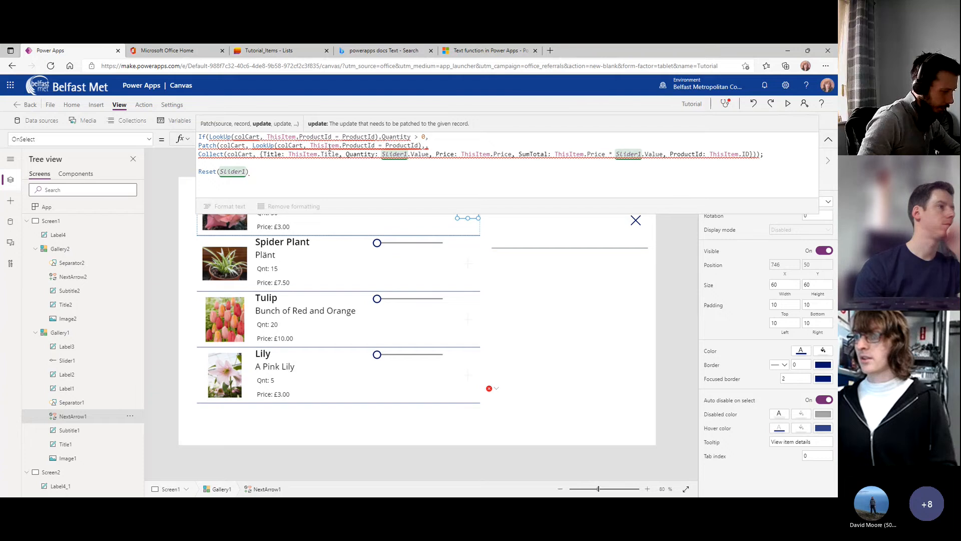
key("BackSpace")
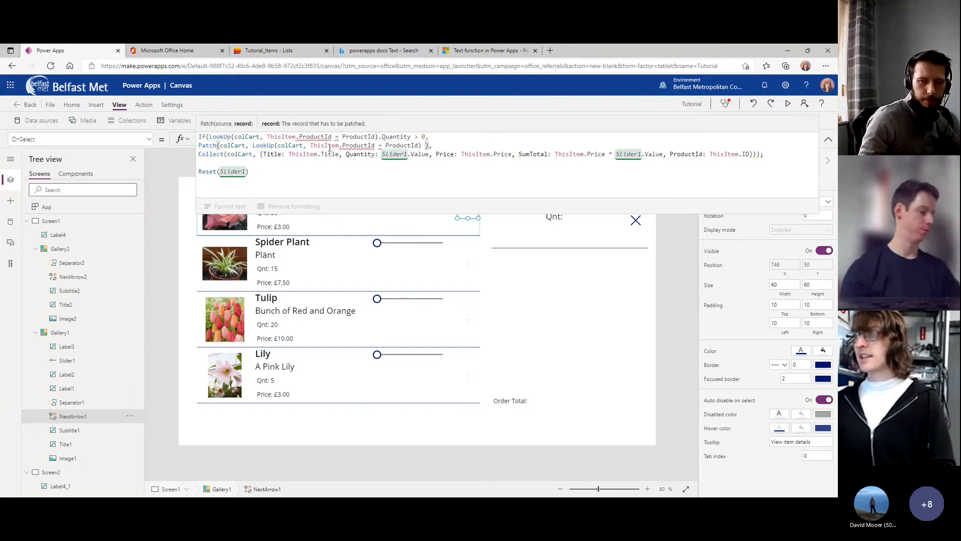
type(", ")
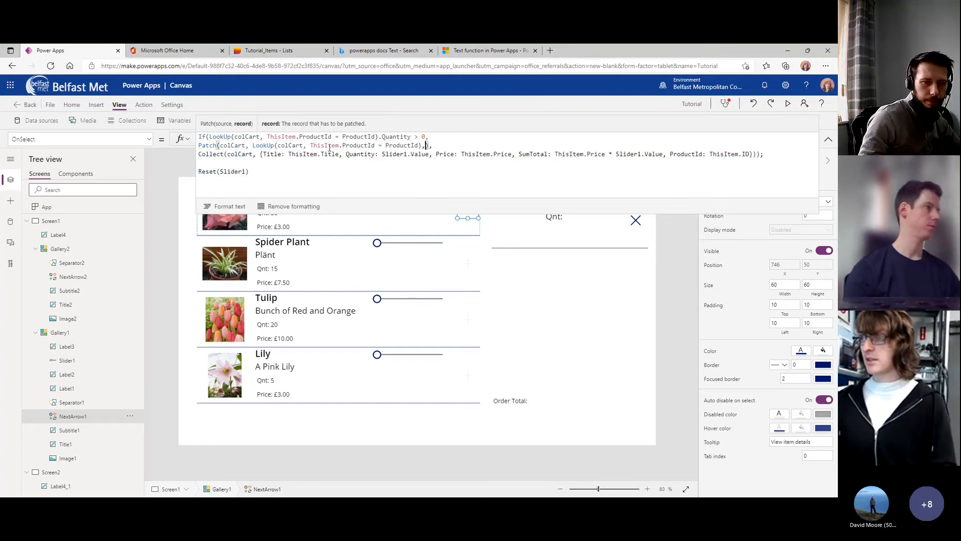
type("{")
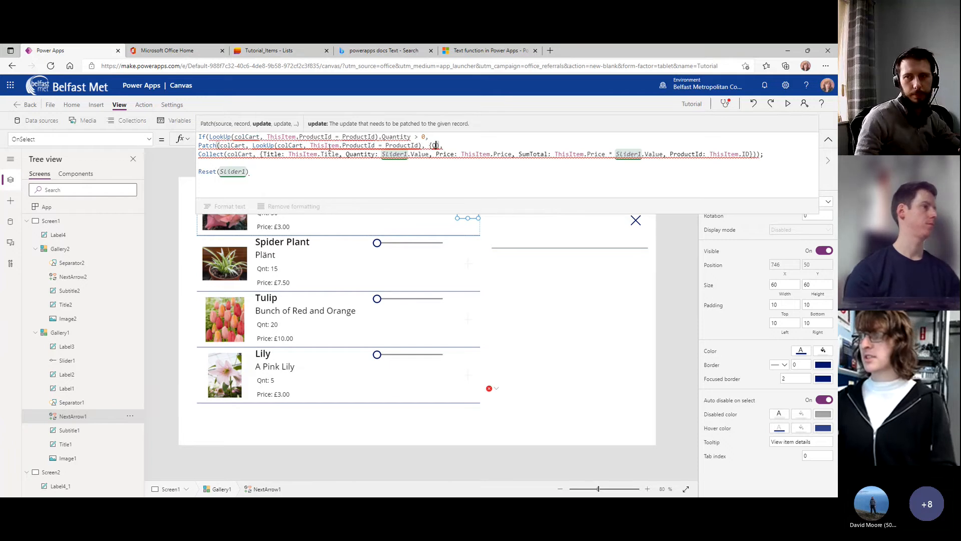
type("Quantity:")
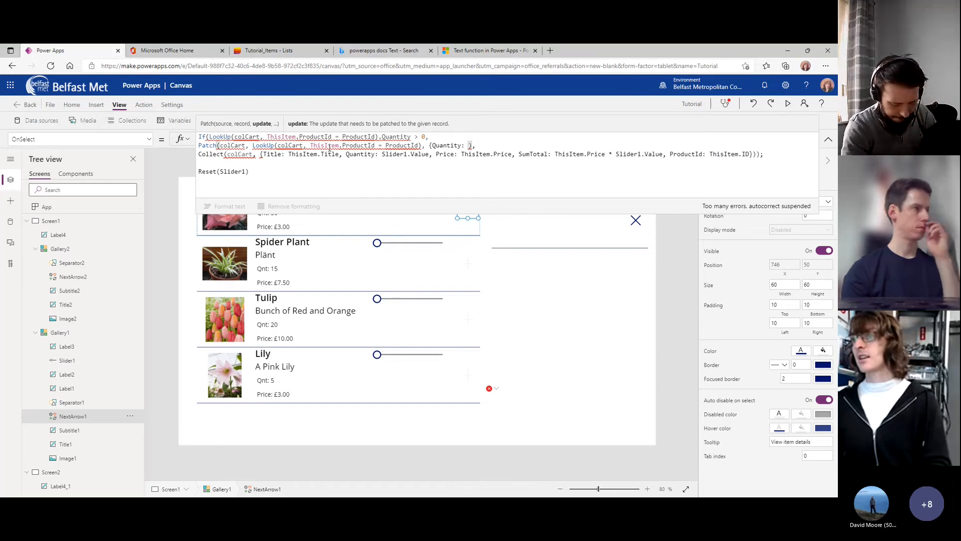
type("Quant")
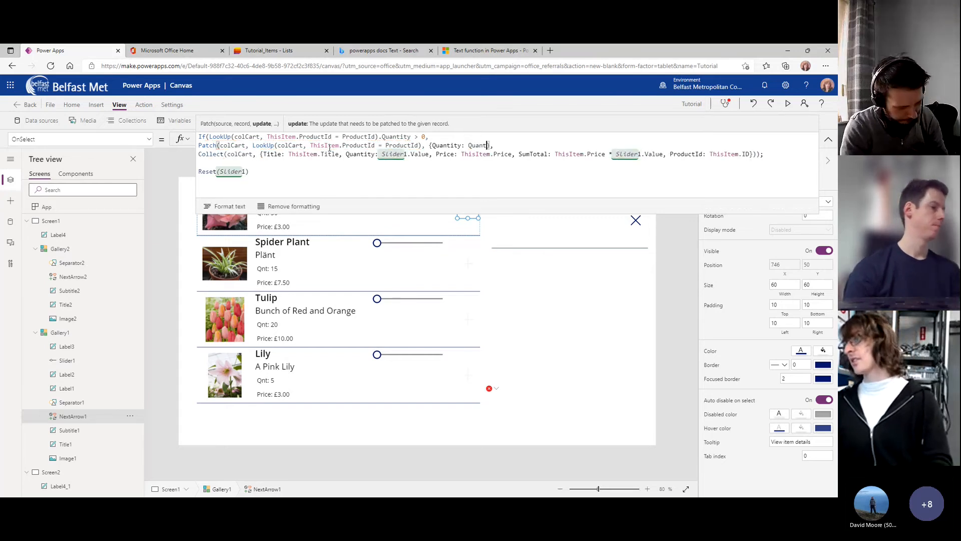
type("ity + Sld")
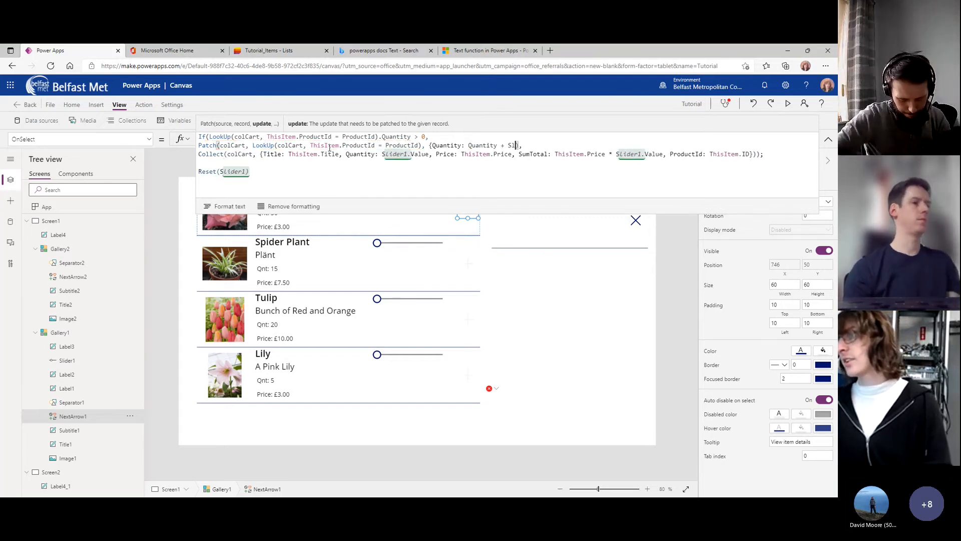
key("Tab")
type(".Value")
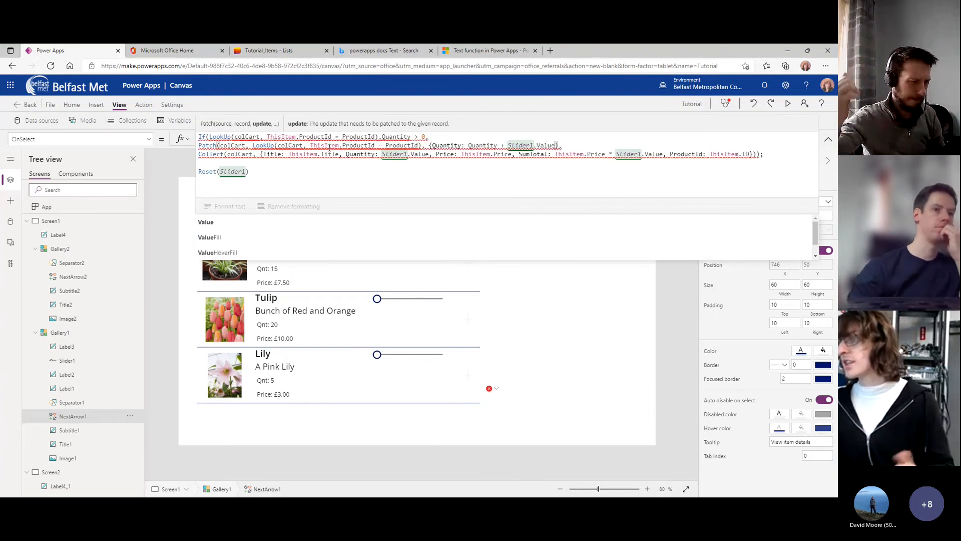
Replace the Quantity term being added to Slider1.Value with LookUp(colCart, ThisItem.ProductId = ProductId).Quantity and append a comma after Slider1.Value.
left_click(469, 145)
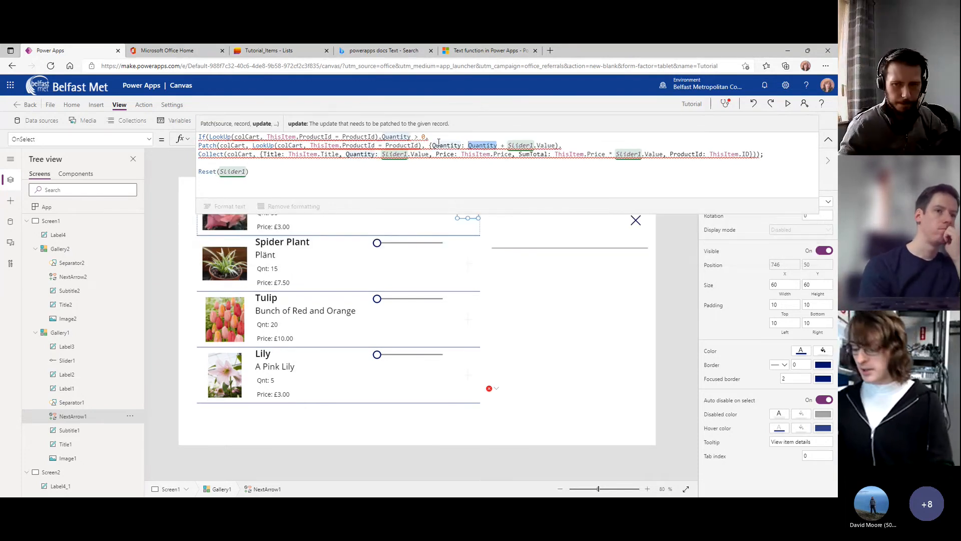
type("LookUp")
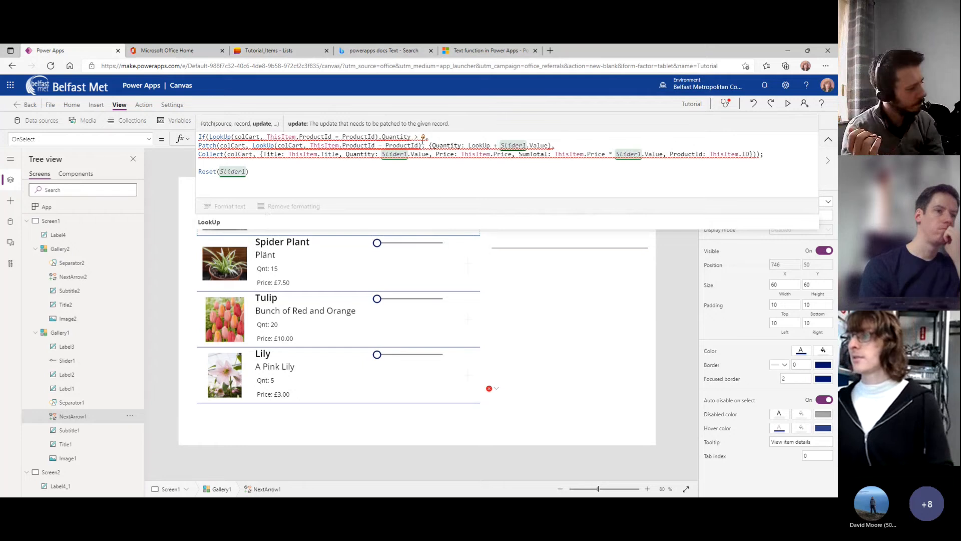
left_click_drag(409, 135, 211, 136)
key("ctrl+c")
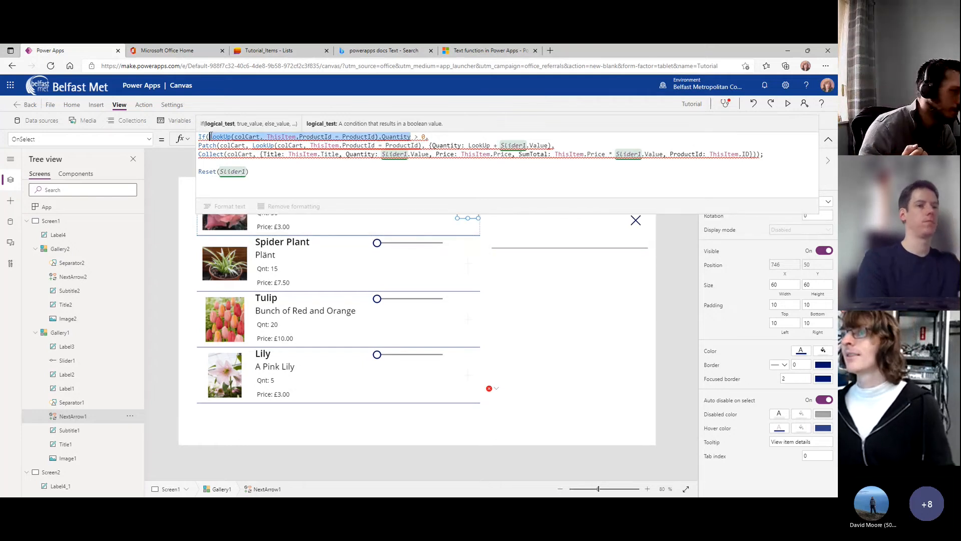
left_click(483, 145)
key("ctrl+v")
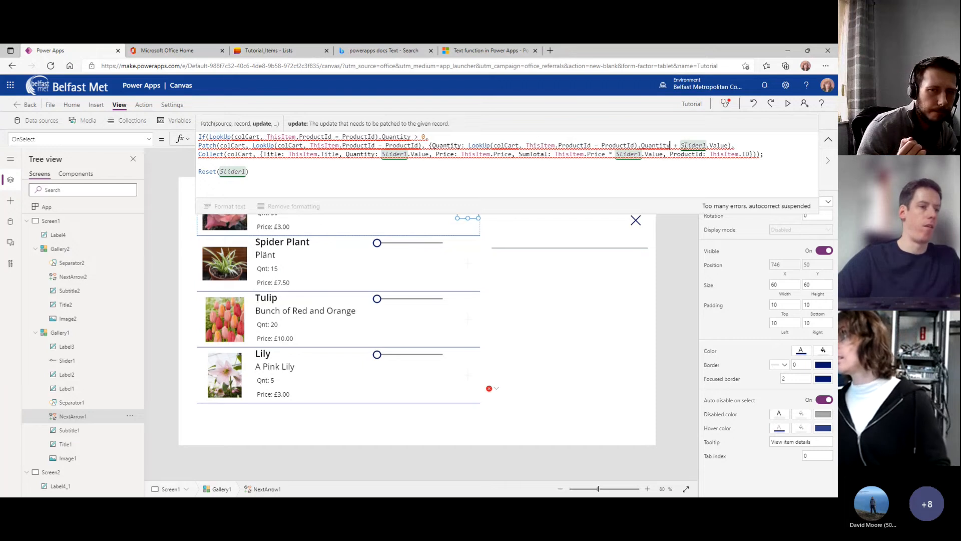
left_click(729, 145)
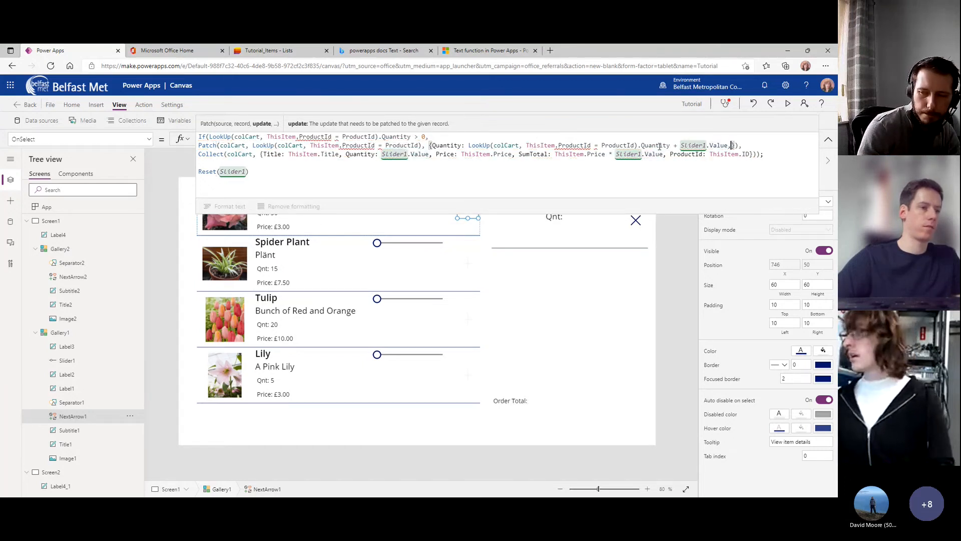
type(",")
Try closing the If function with a parenthesis directly after its > 0 condition, before the comma.
left_click(577, 145)
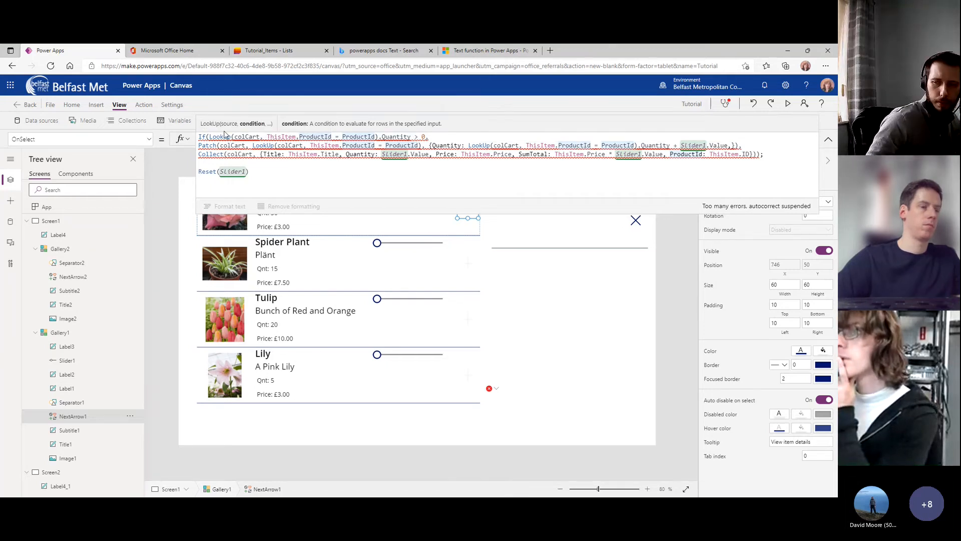
left_click(428, 137)
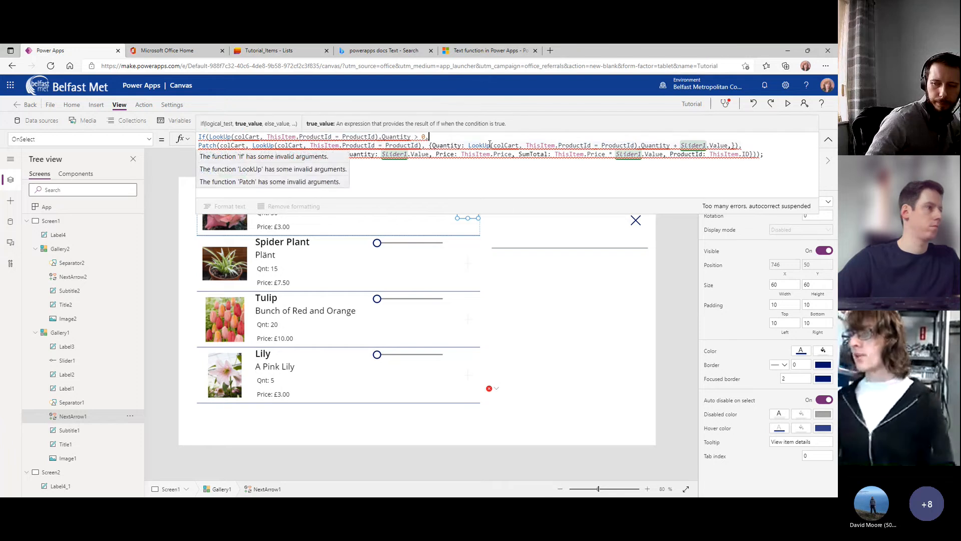
type(")")
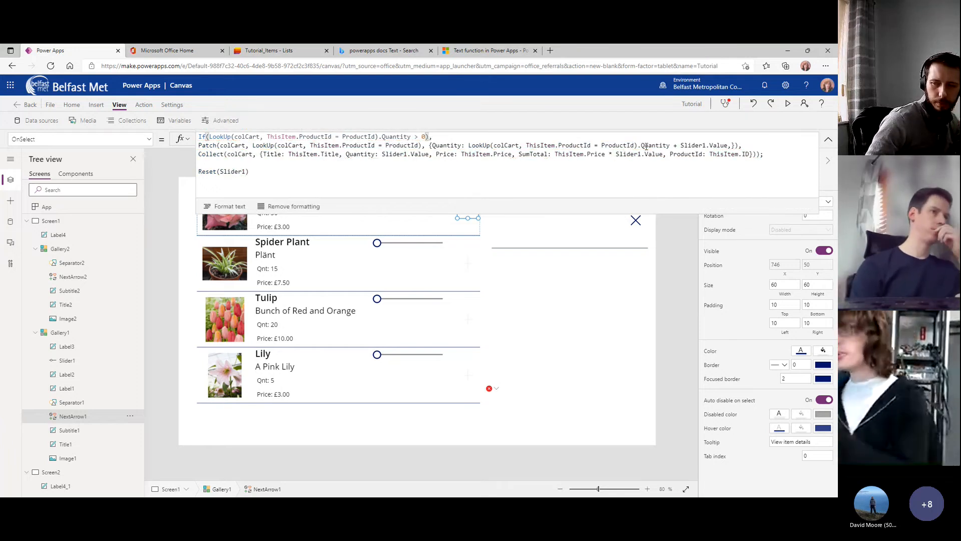
left_click(730, 146)
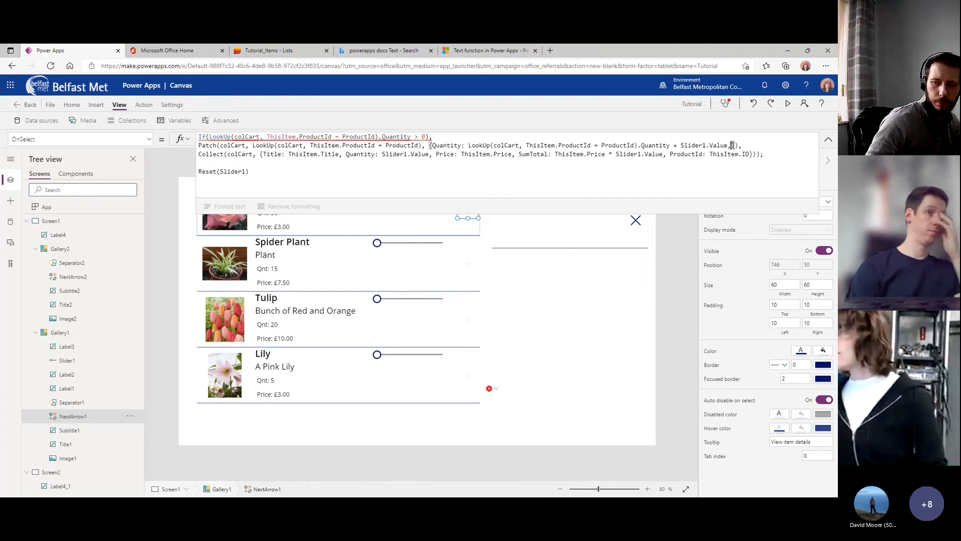
mouse_move(370, 133)
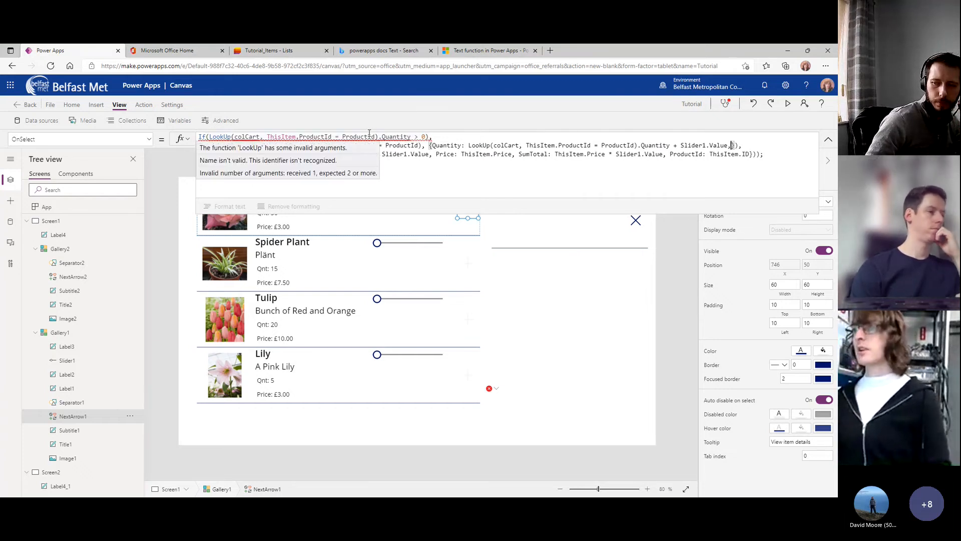
left_click(469, 137)
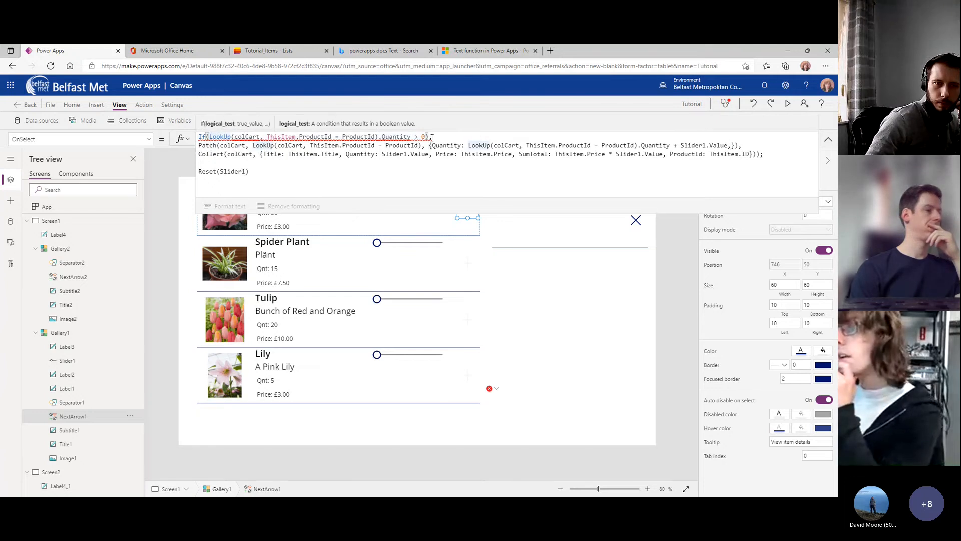
type(",")
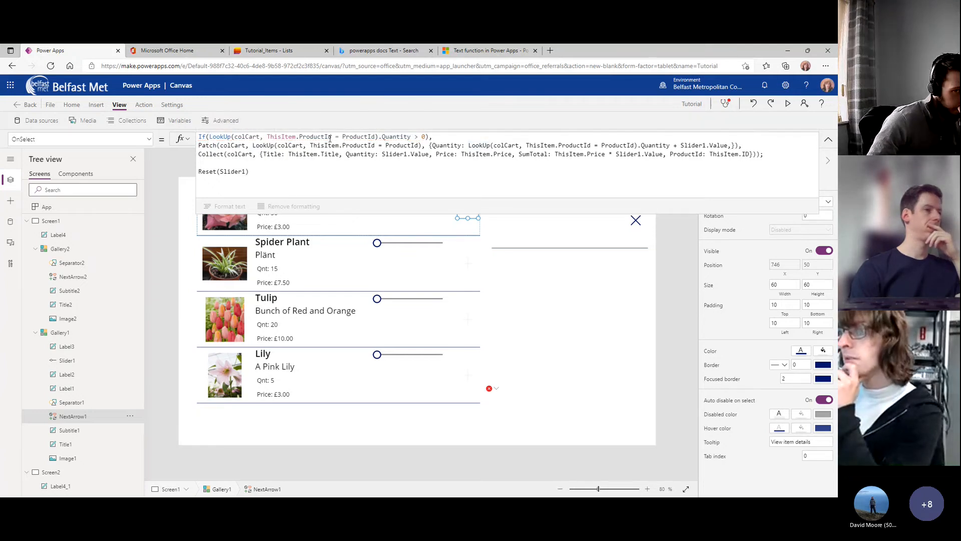
Check the If condition's error hints and remove the extra parenthesis after > 0.
left_click(247, 138)
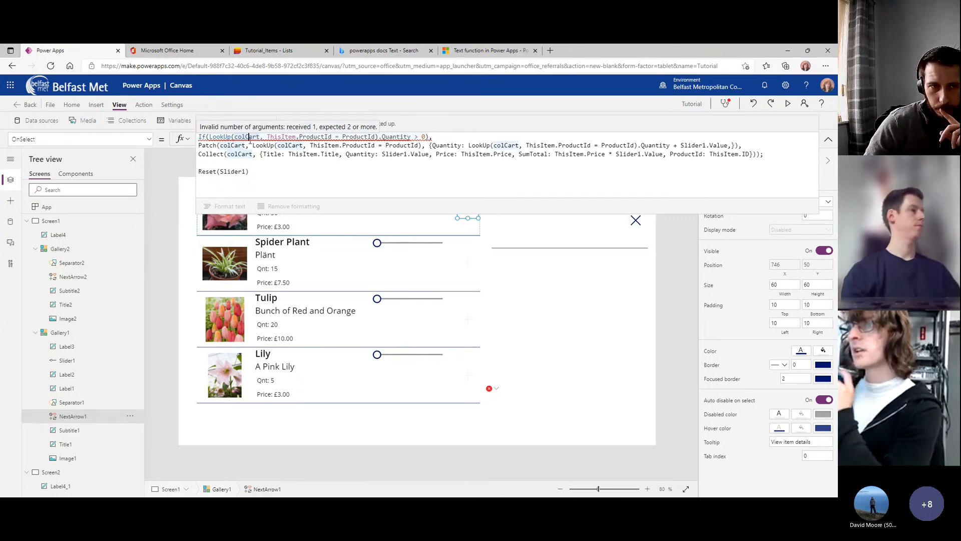
left_click(380, 136)
type(".")
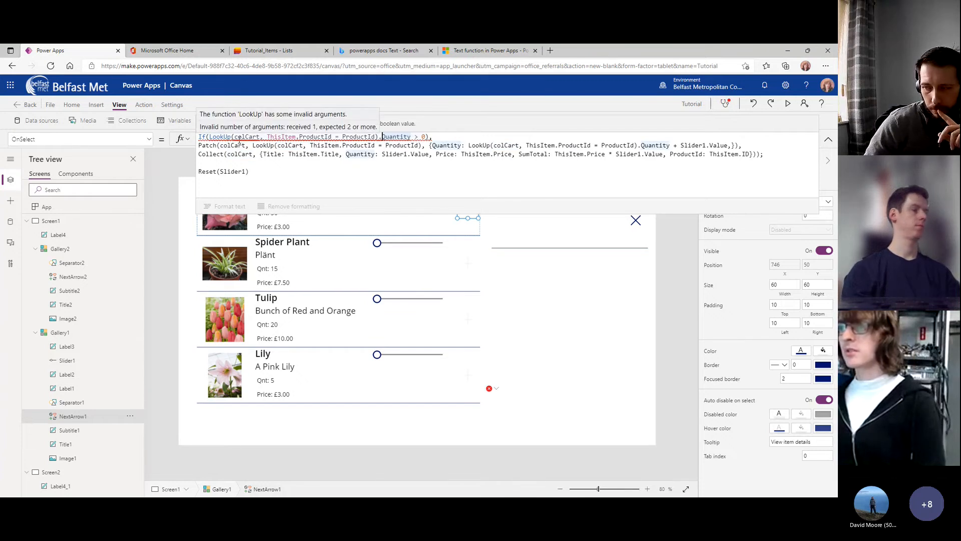
mouse_move(246, 141)
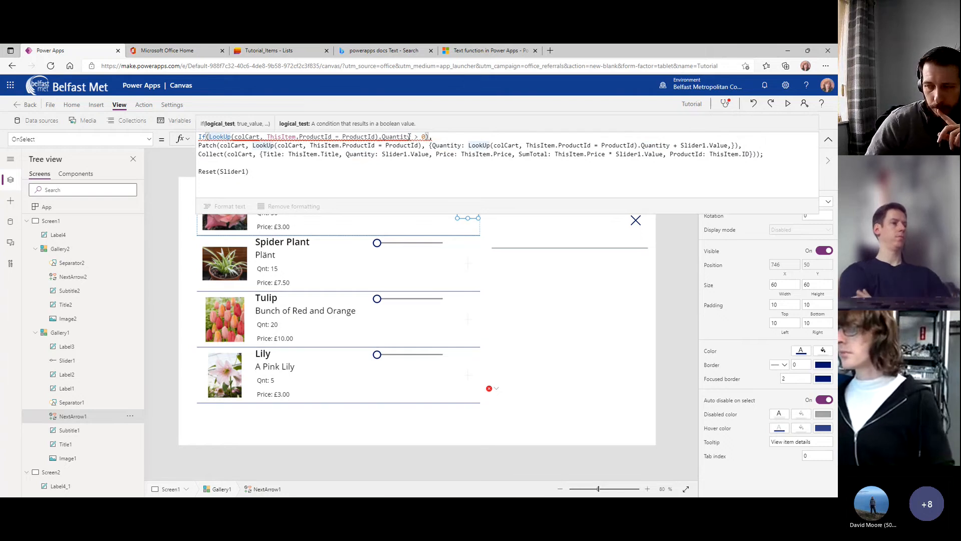
mouse_move(417, 136)
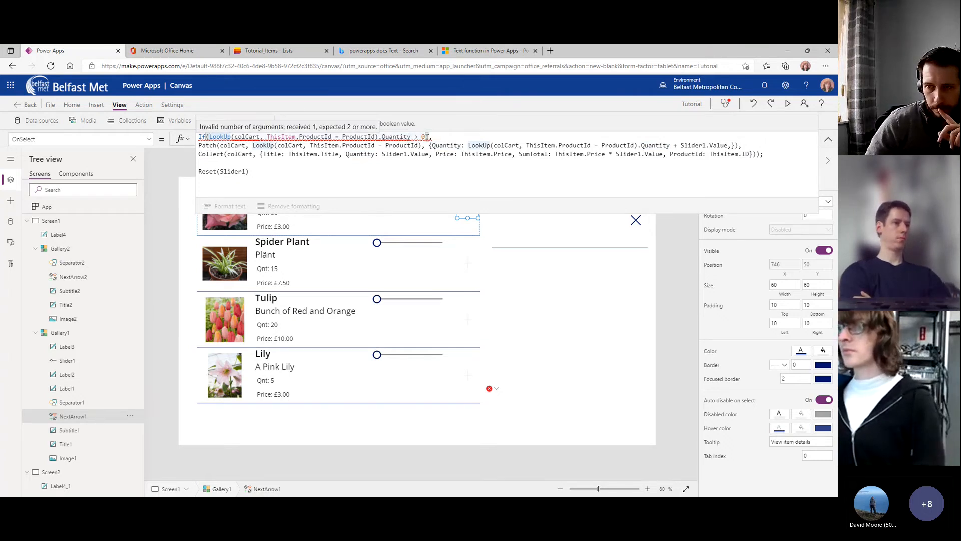
left_click(426, 136)
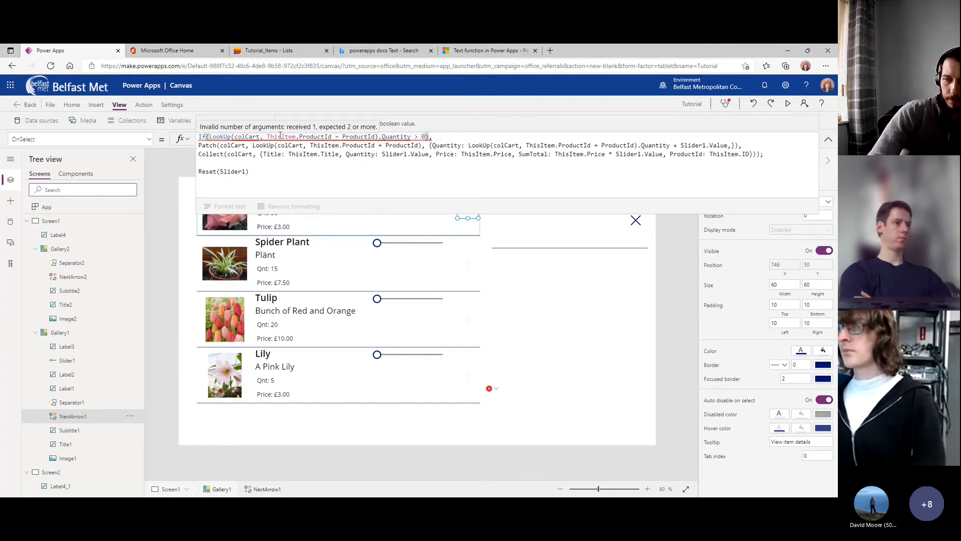
key("Delete")
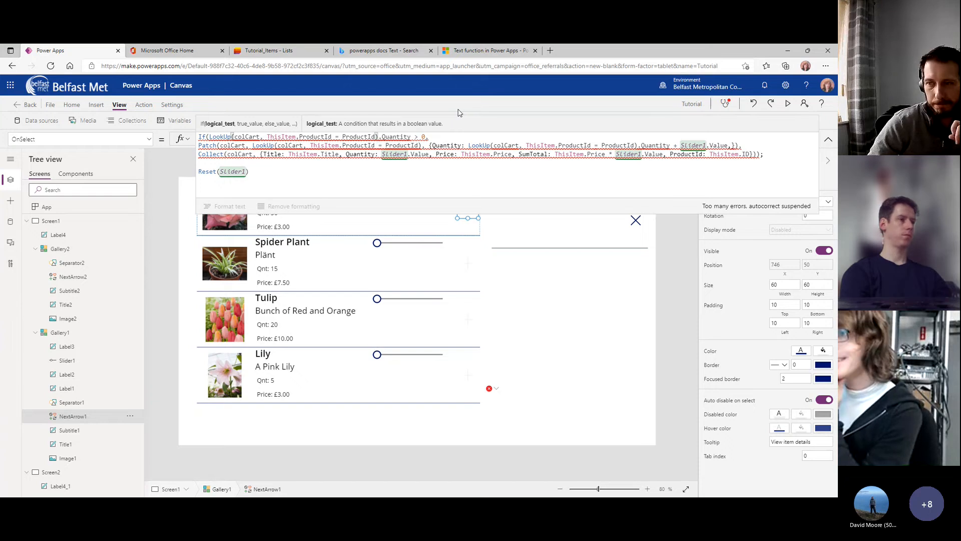
left_click(260, 136, "shift")
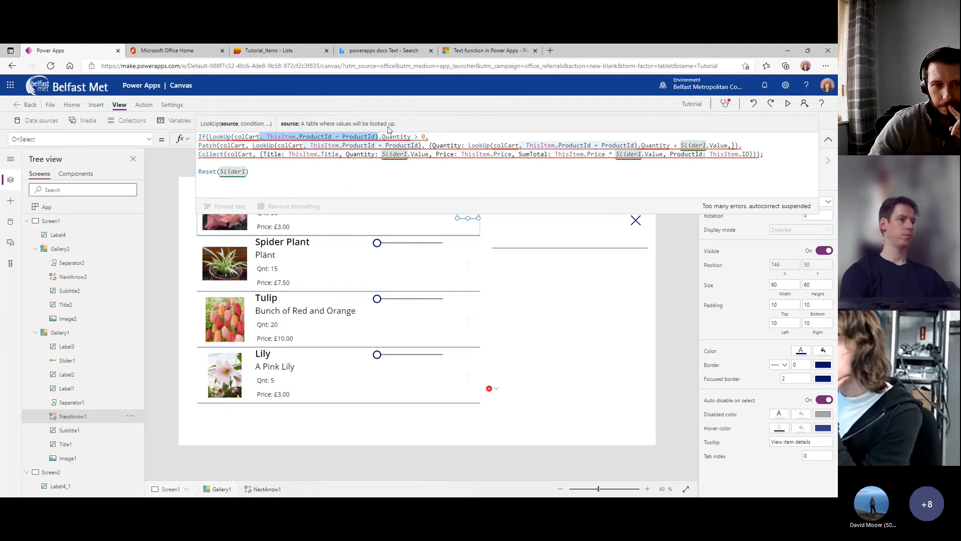
left_click(435, 140)
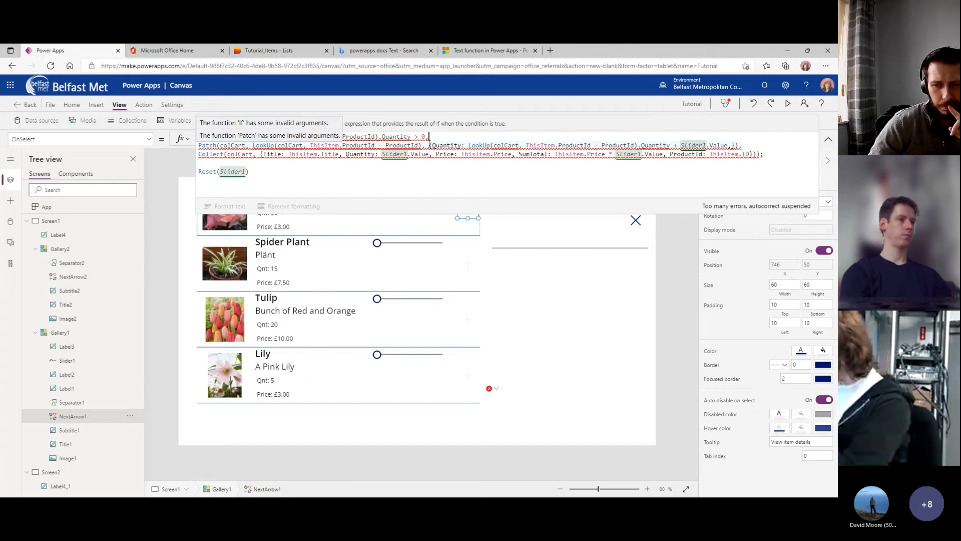
left_click(167, 50)
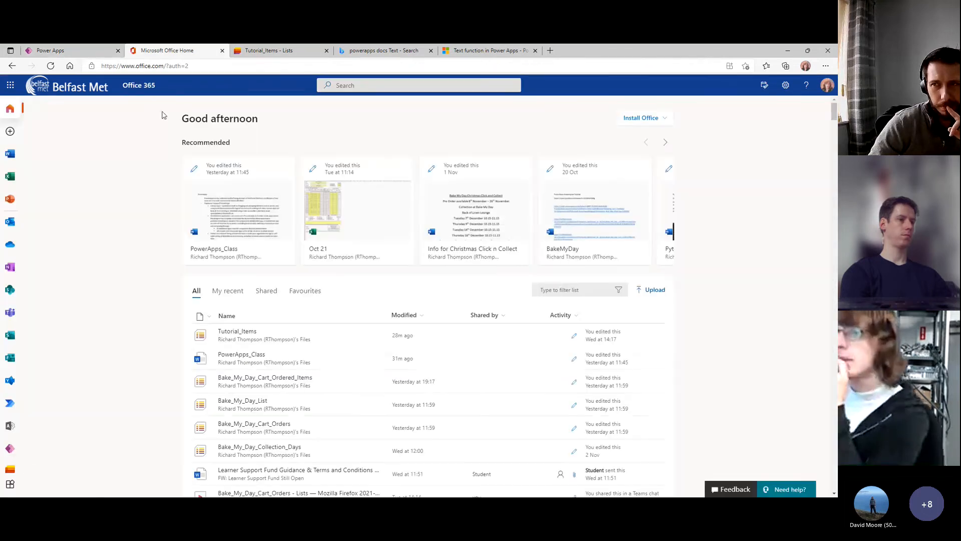
scroll(237, 376, "down", 2)
scroll(246, 370, "down", 2)
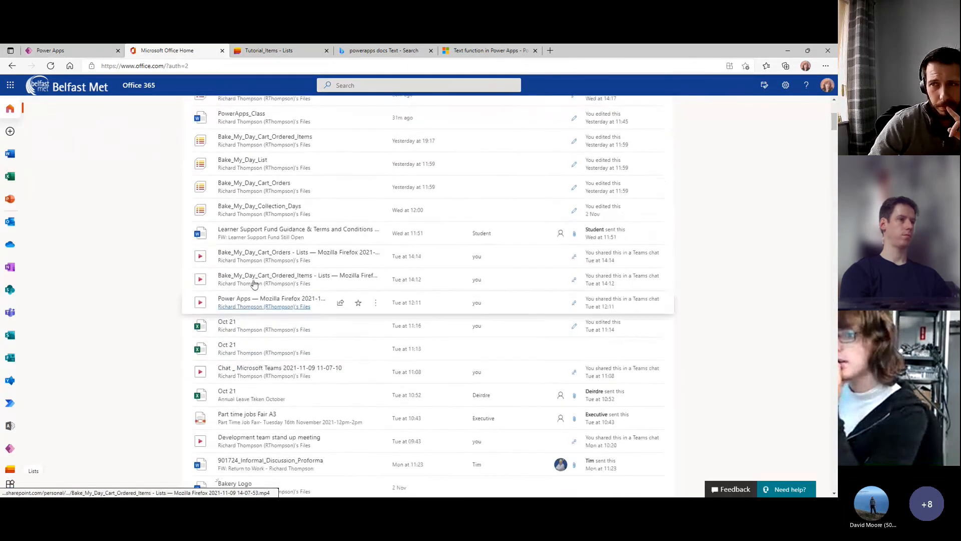
left_click(52, 49)
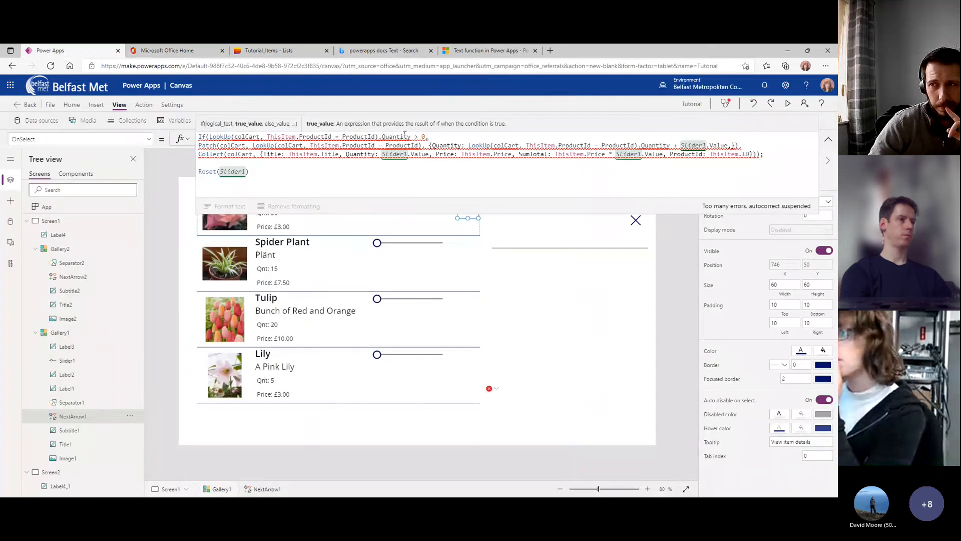
Duplicate Quantity: LookUp(colCart, ThisItem.ProductId = ProductId) onto a new line inside the Patch update record and append .SumTotal to it.
left_click(461, 145)
left_click(730, 145)
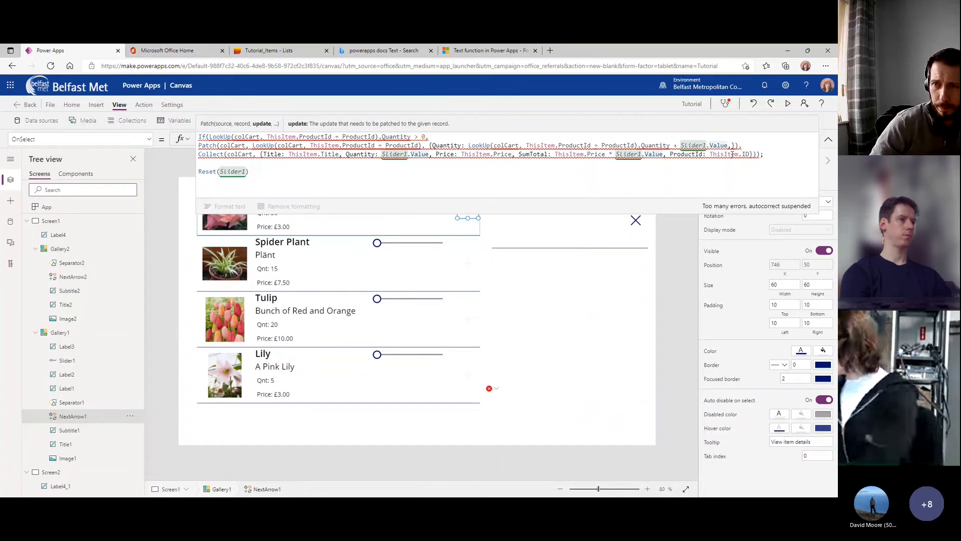
mouse_move(732, 154)
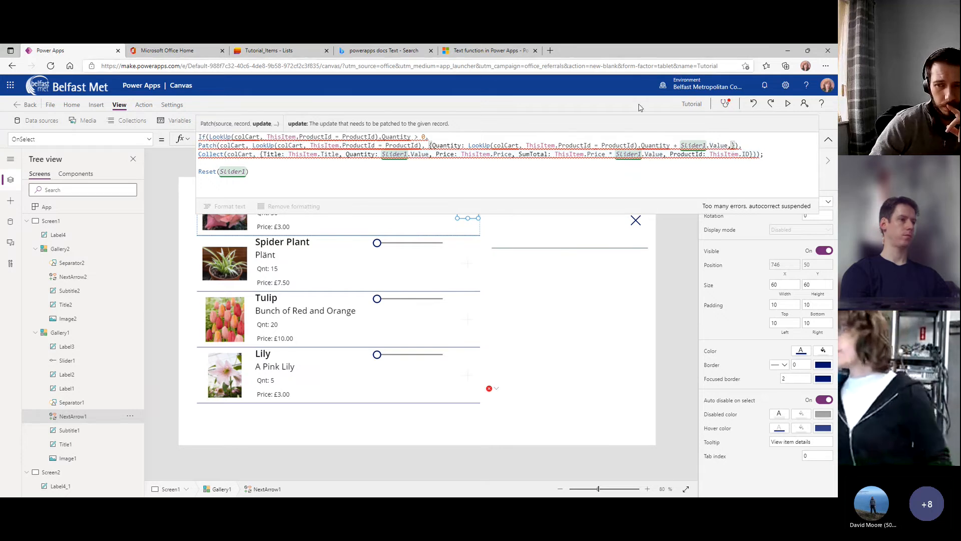
left_click_drag(637, 145, 433, 144)
key("ctrl+c")
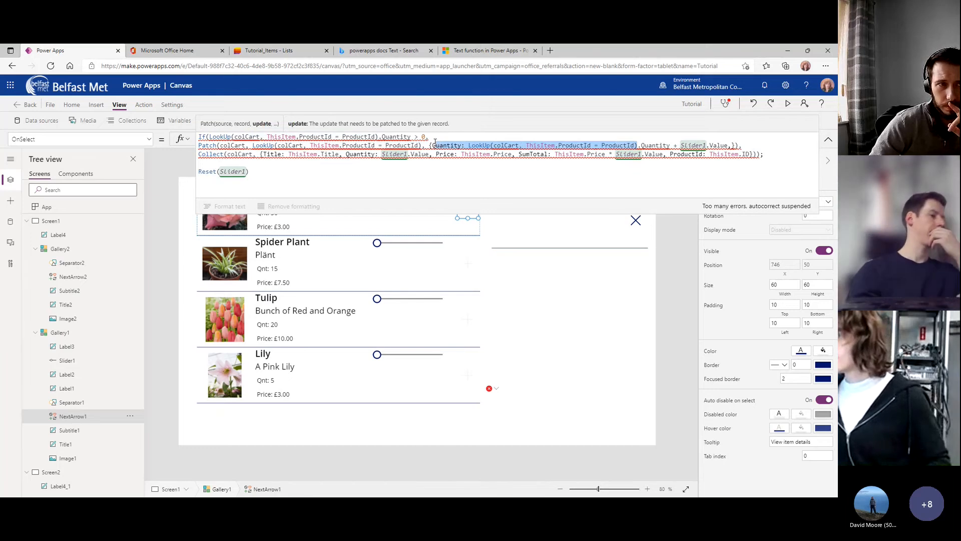
left_click(732, 146)
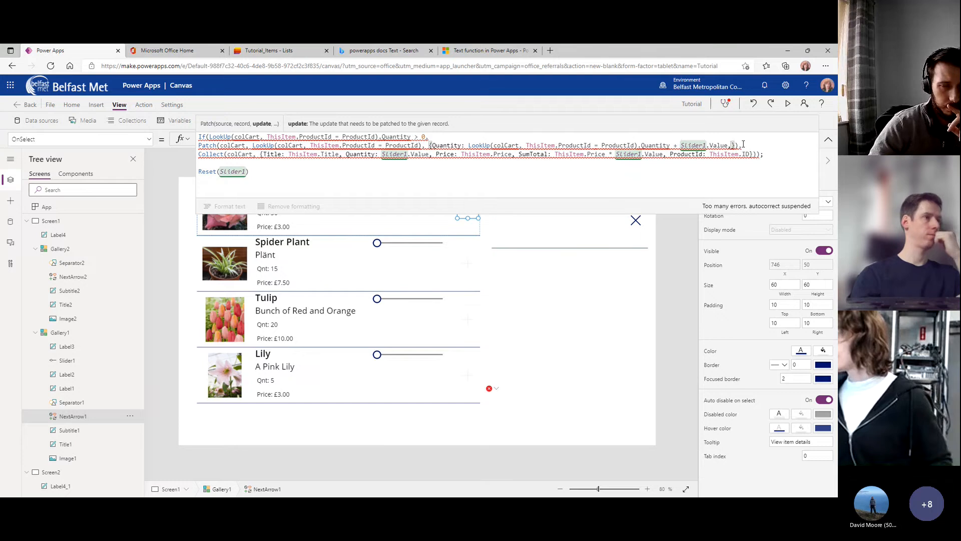
key("shift+Return")
key("ctrl+v")
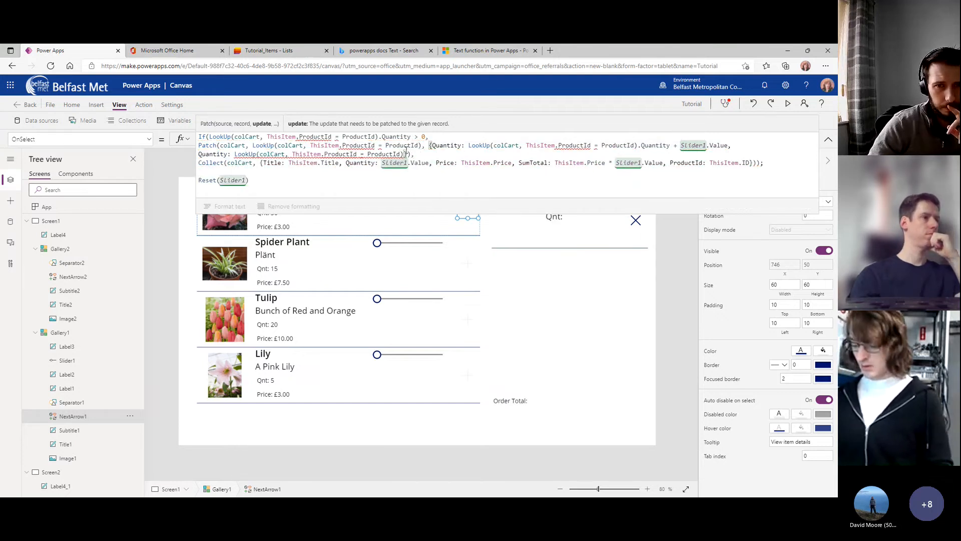
type(".SumTotal")
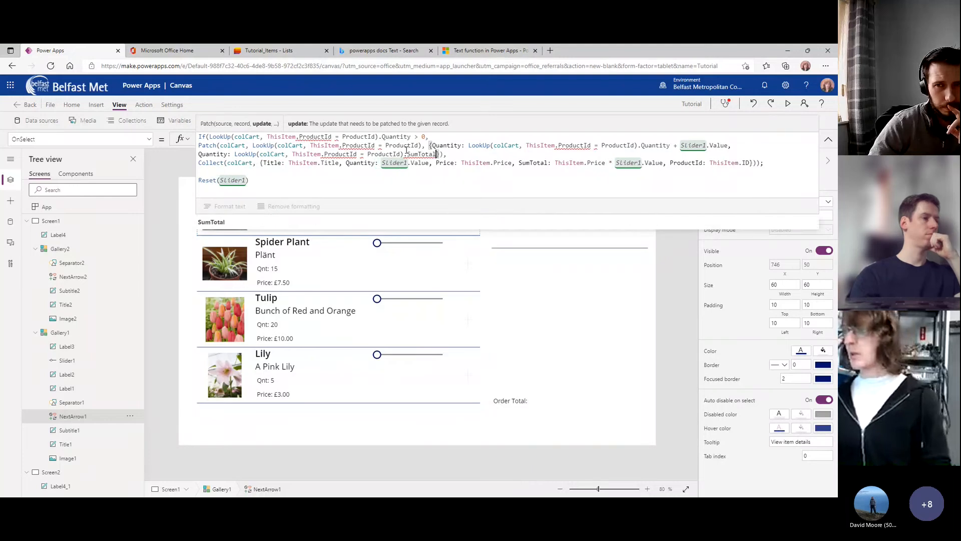
left_click(432, 146)
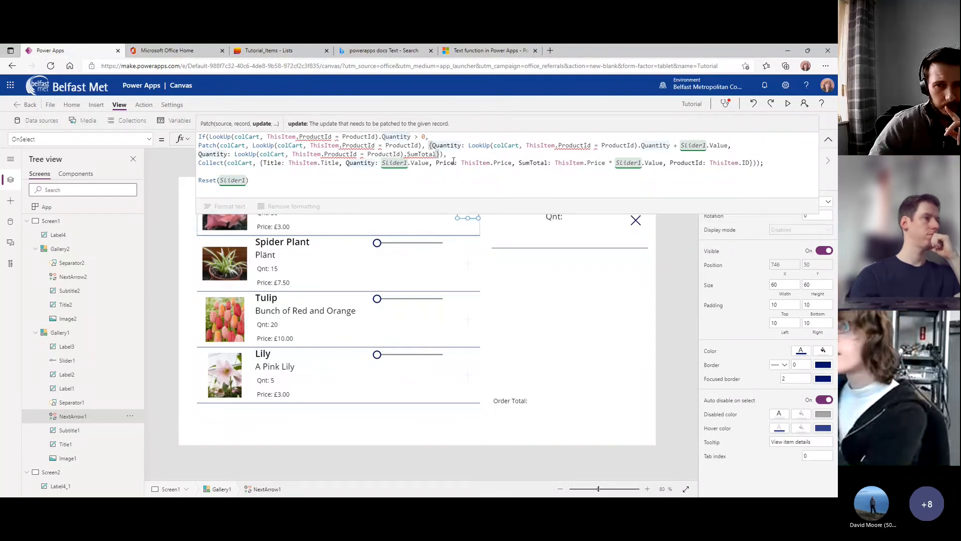
left_click(438, 155)
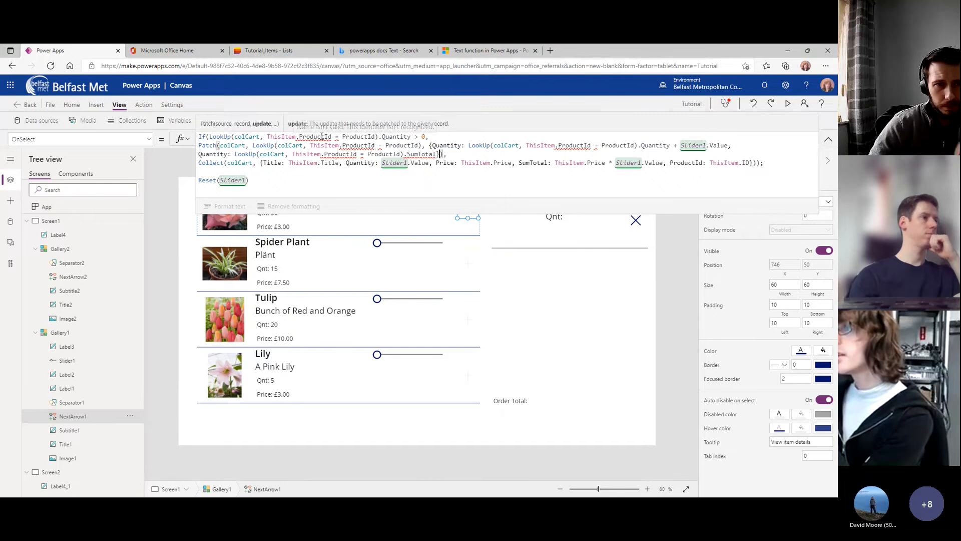
Replace ThisItem.ProductId with ThisItem.ID in the If condition's LookUp, the Patch target record's LookUp and the .SumTotal LookUp.
mouse_move(321, 136)
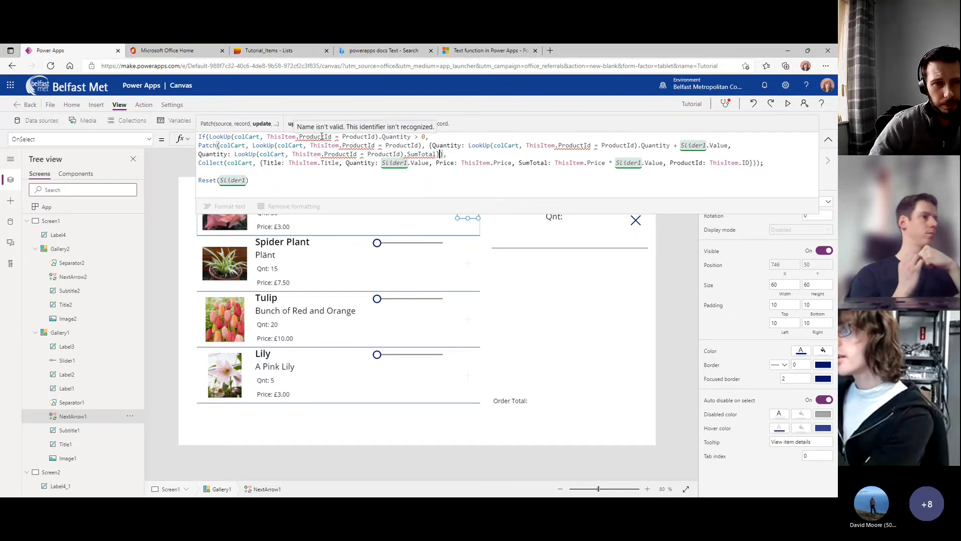
double_click(324, 136)
type("Id")
key("BackSpace")
type("D")
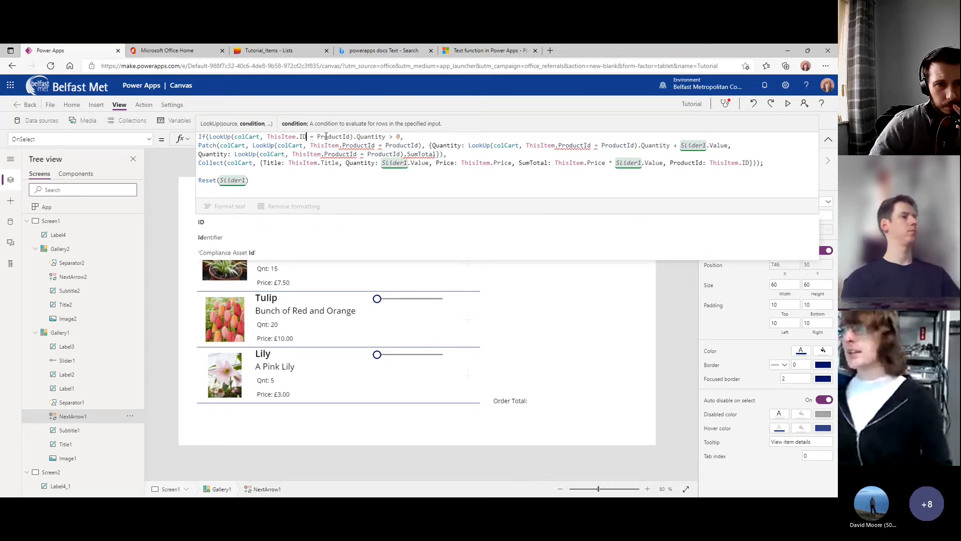
left_click_drag(371, 146, 375, 145)
double_click(374, 145)
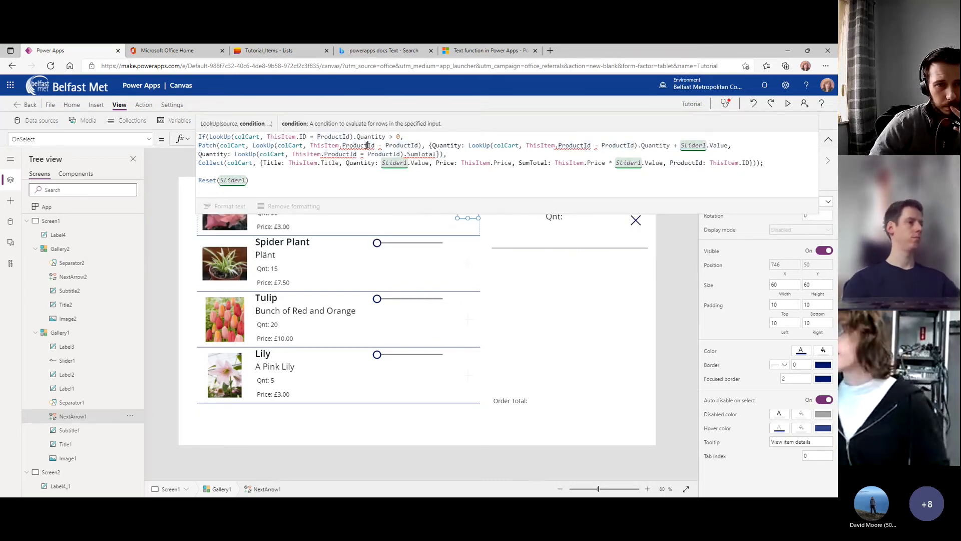
type("ID")
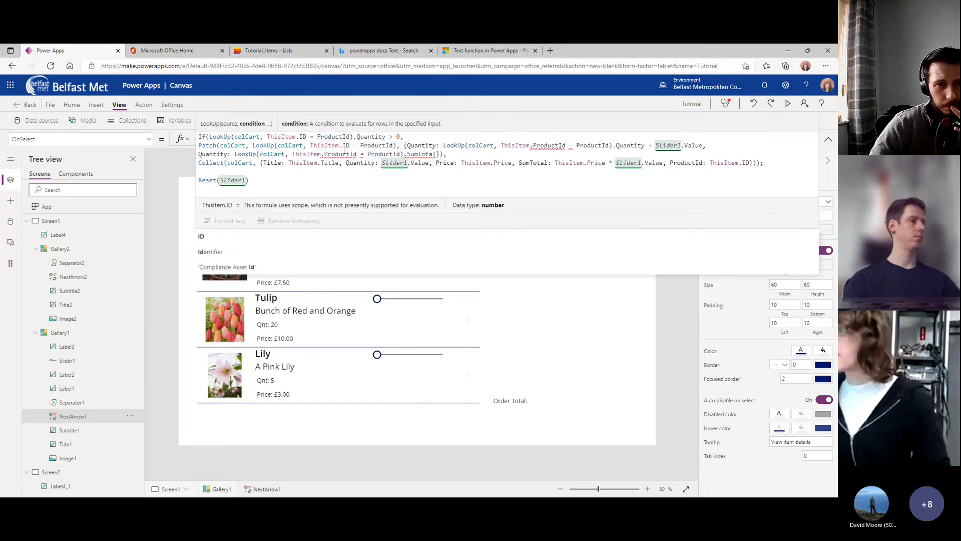
double_click(345, 154)
type("OID")
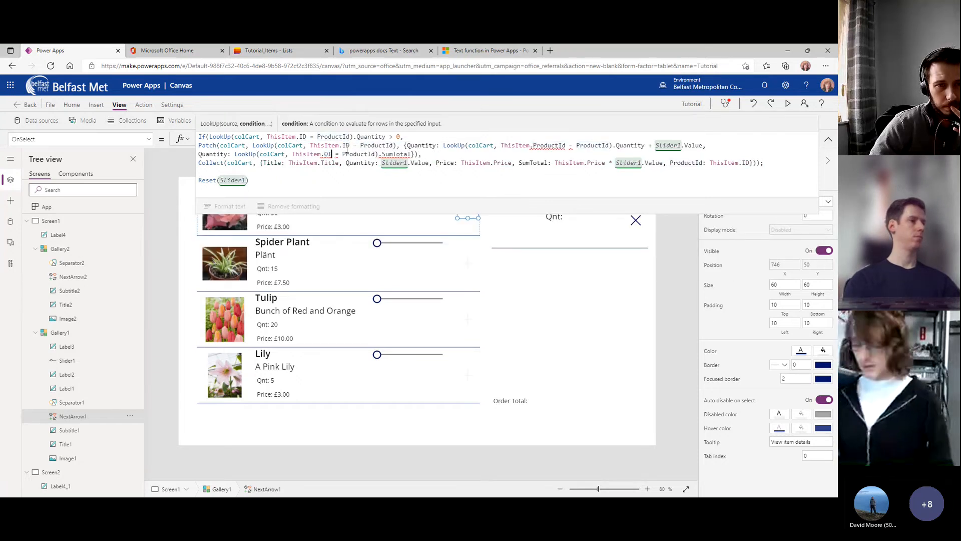
key("BackSpace")
key("BackSpace")
key("BackSpace")
type("ID")
Check the error hint on the .SumTotal line and rename that line's duplicated Quantity field to SumTotal.
left_click(411, 154)
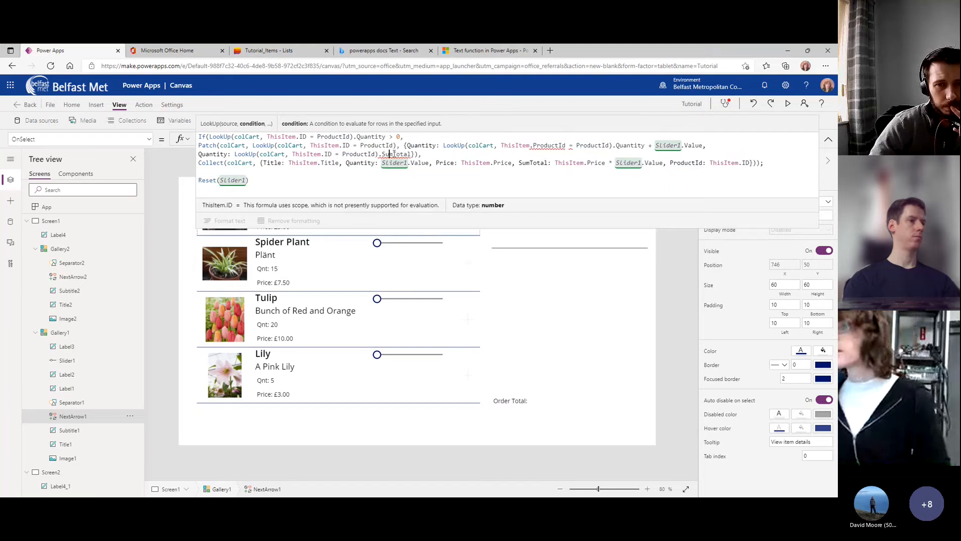
mouse_move(396, 154)
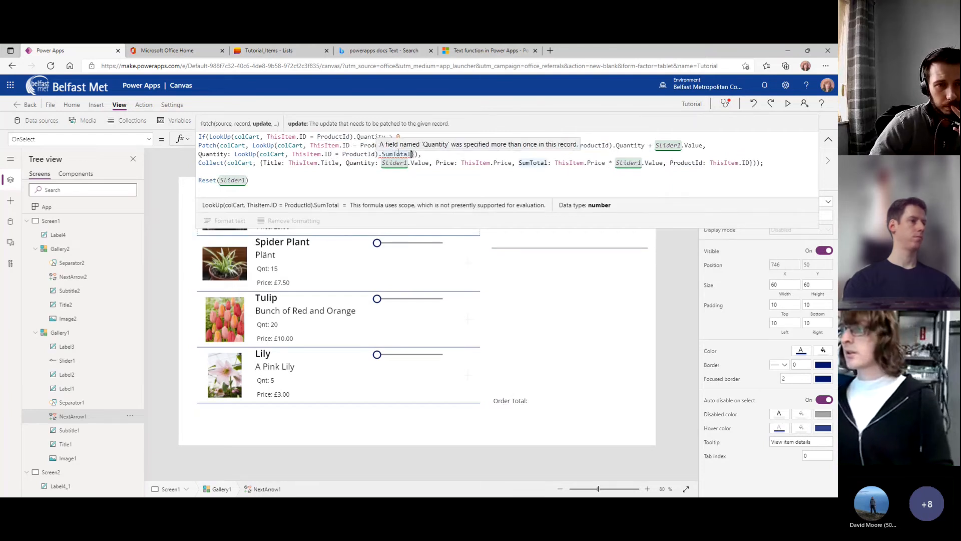
double_click(212, 154)
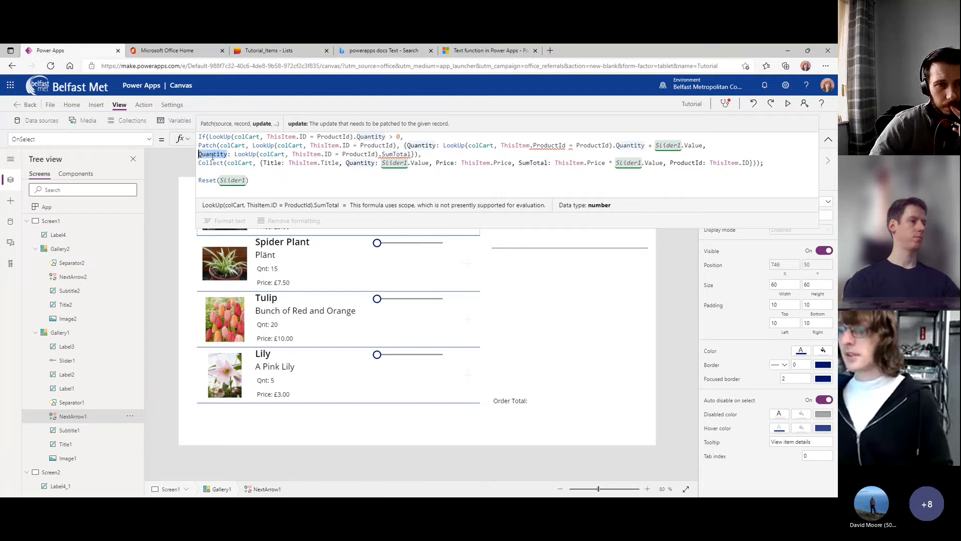
type("SumTotal")
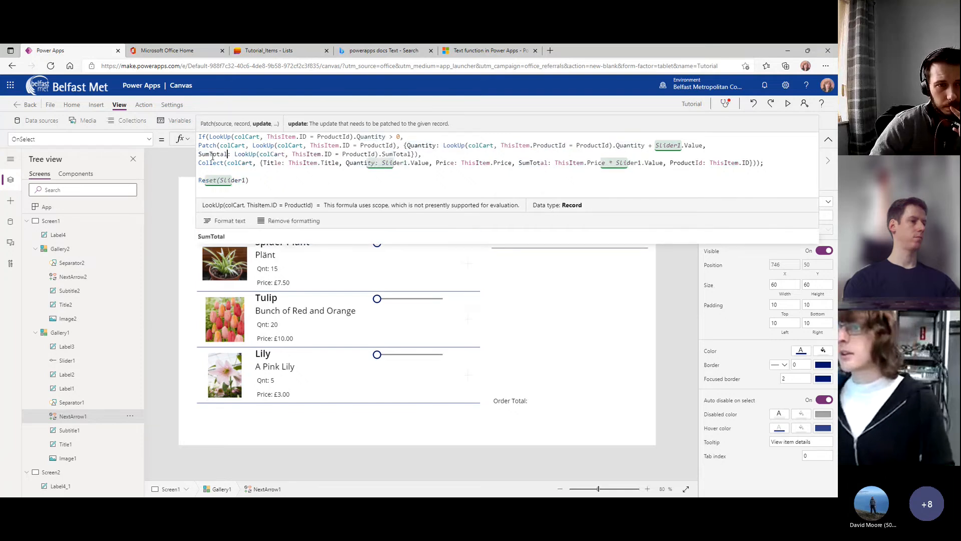
Append + (Slider1.Value * ThisItem.Price) to the SumTotal LookUp in the Patch update record.
left_click(411, 155)
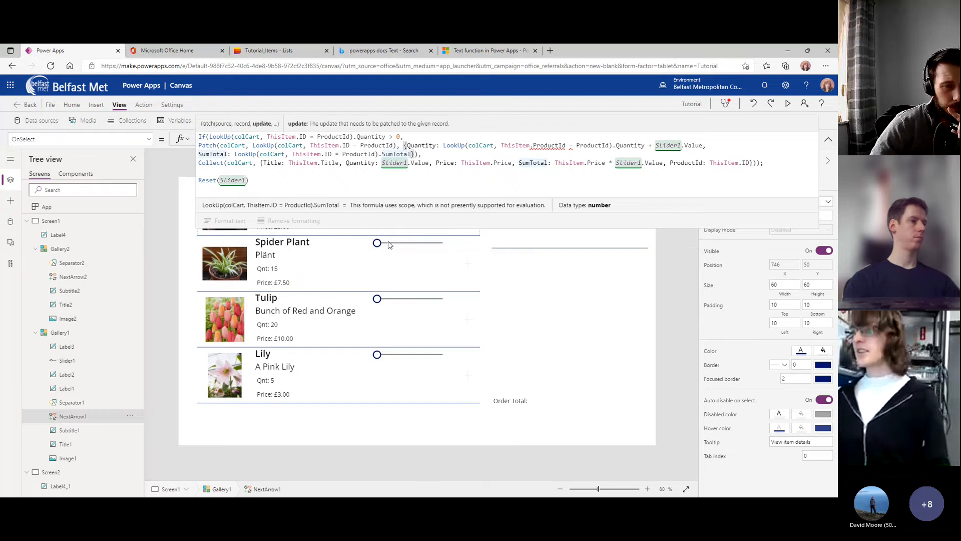
type("+ ")
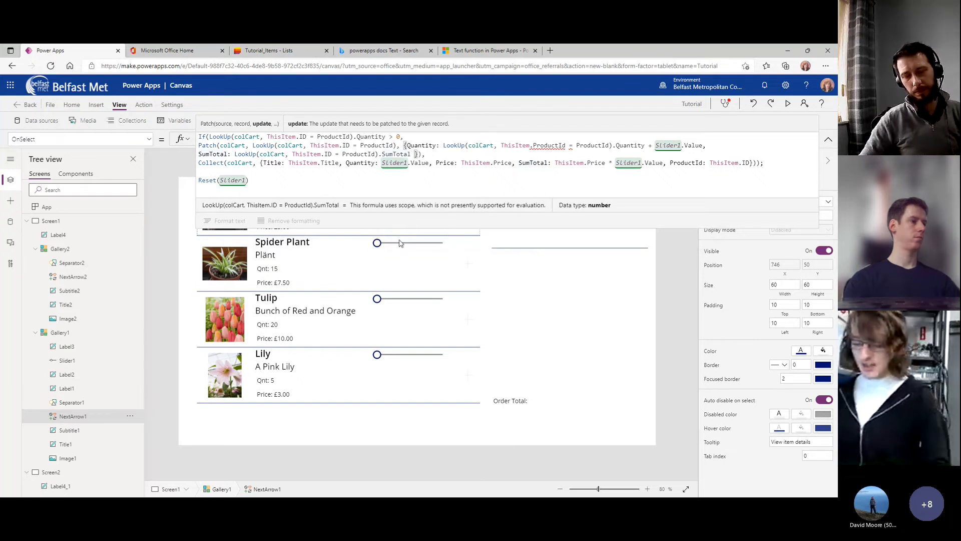
type("(Slider1.Value")
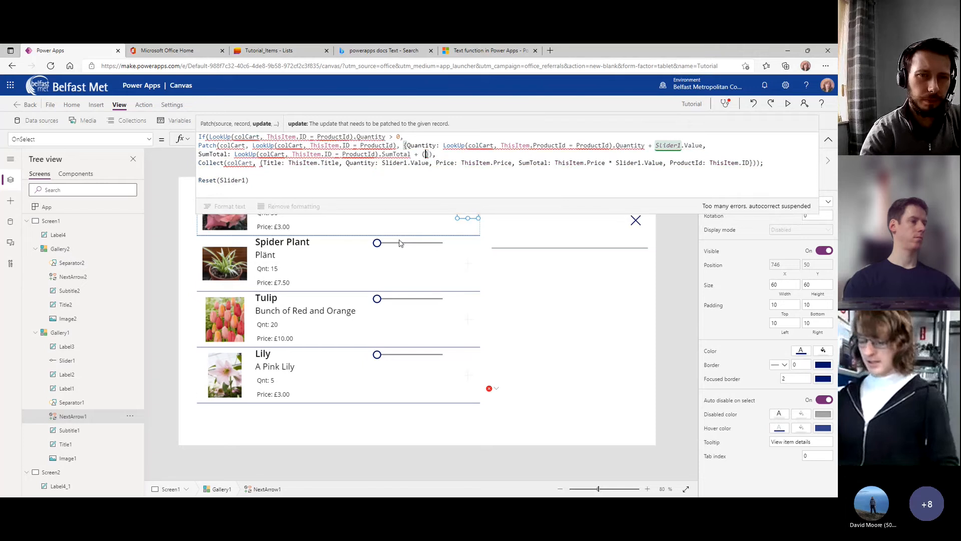
type(" * T")
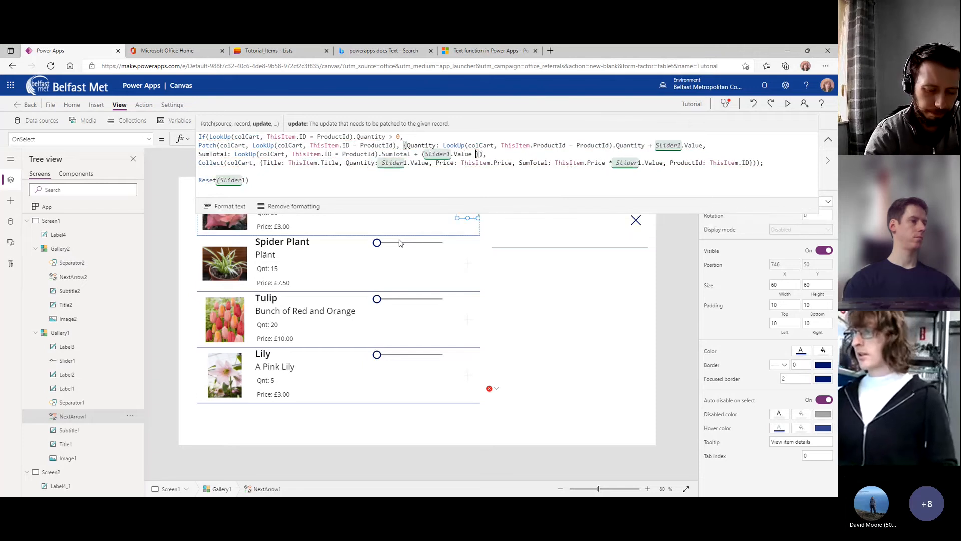
type("hisItem.Price")
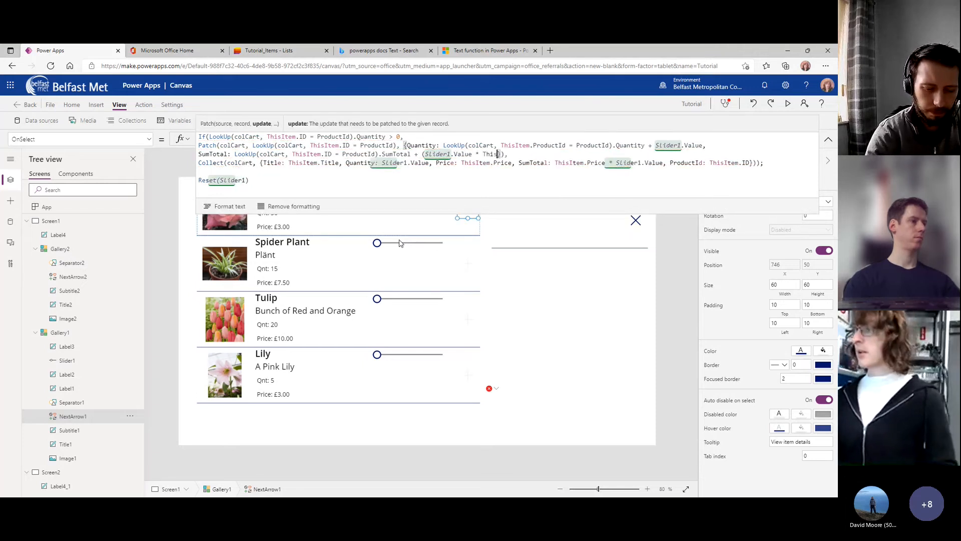
type(")")
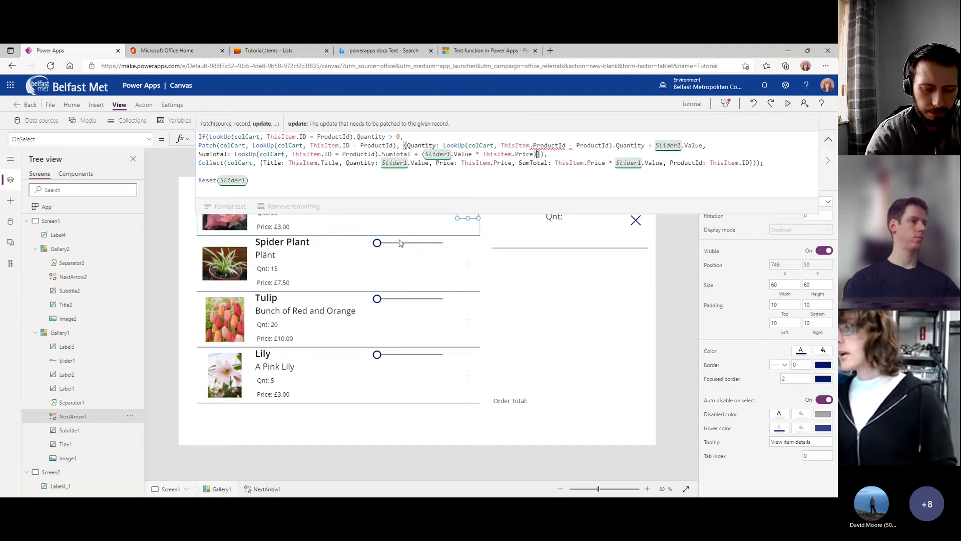
Replace ThisItem.ProductId with ThisItem.ID in the Quantity field's LookUp of the Patch update record.
double_click(547, 145)
type("ID")
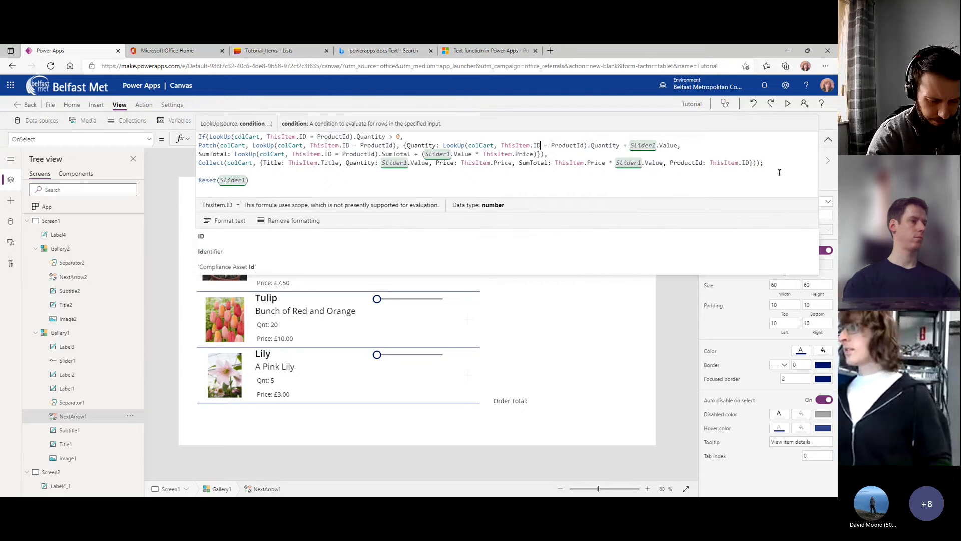
left_click(556, 153)
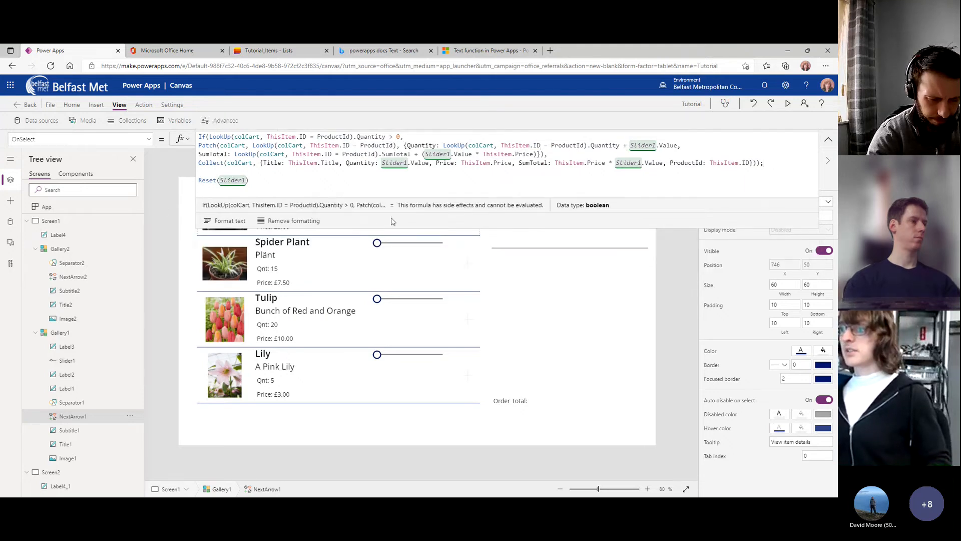
Auto-format the OnSelect formula, review its If, Patch and Collect parts in the enlarged formula bar, and collapse the bar.
left_click(232, 221)
left_click_drag(418, 229, 399, 431)
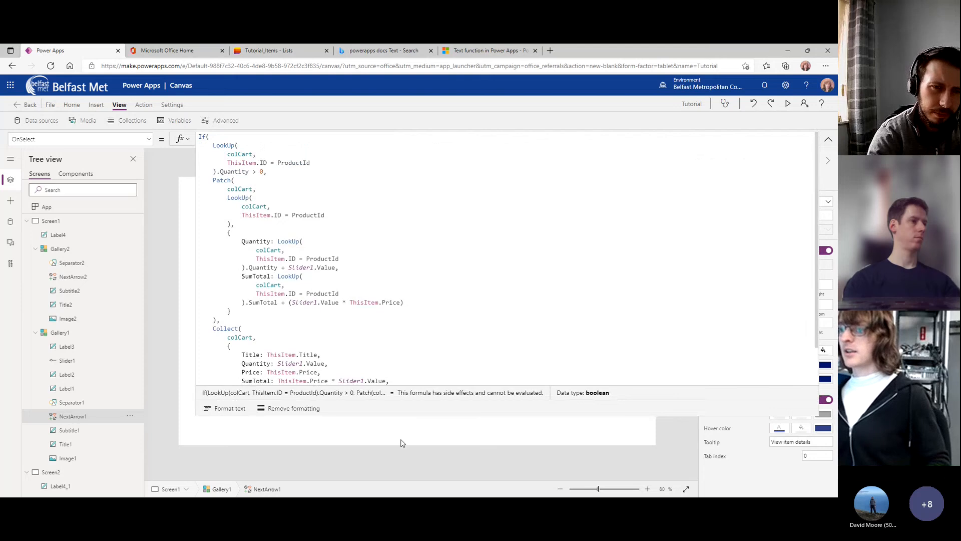
left_click(268, 171)
left_click_drag(268, 171, 195, 146)
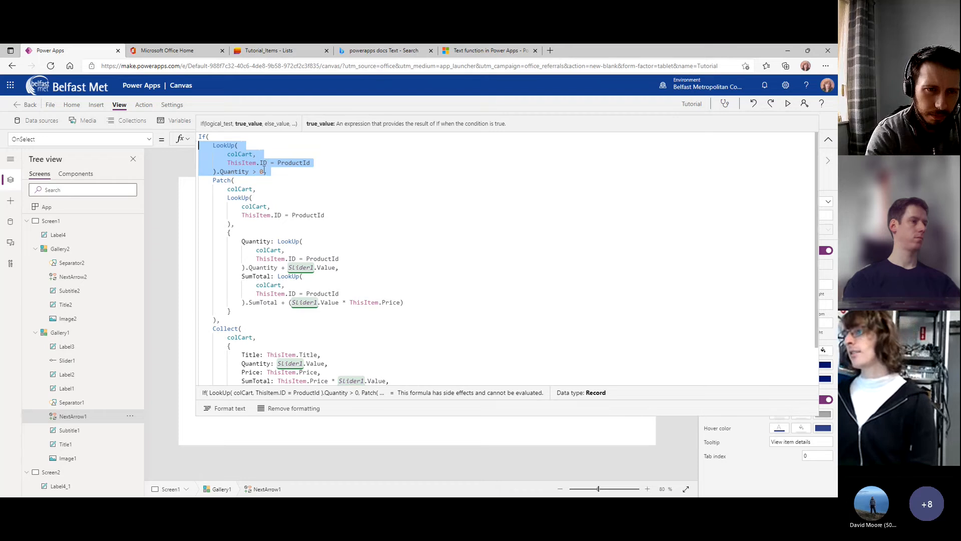
scroll(259, 168, "down", 2)
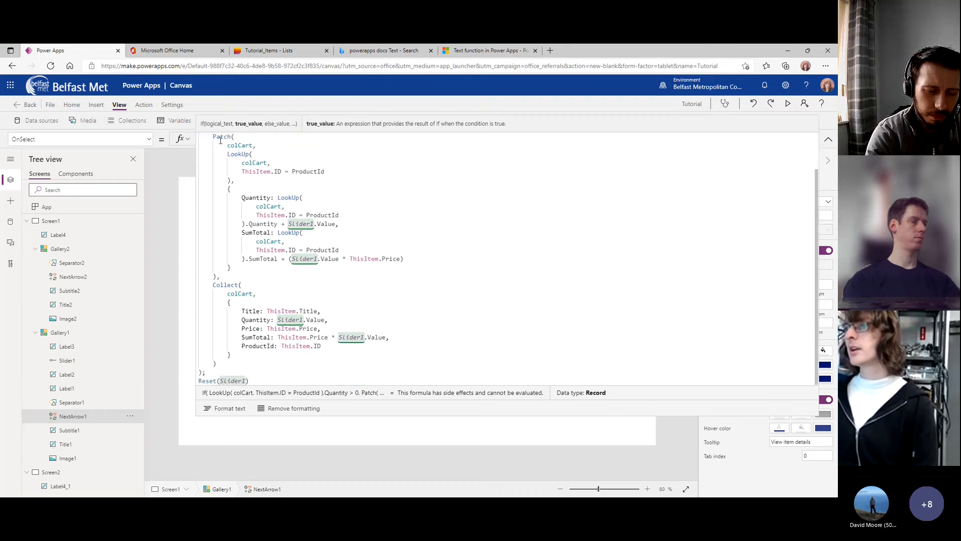
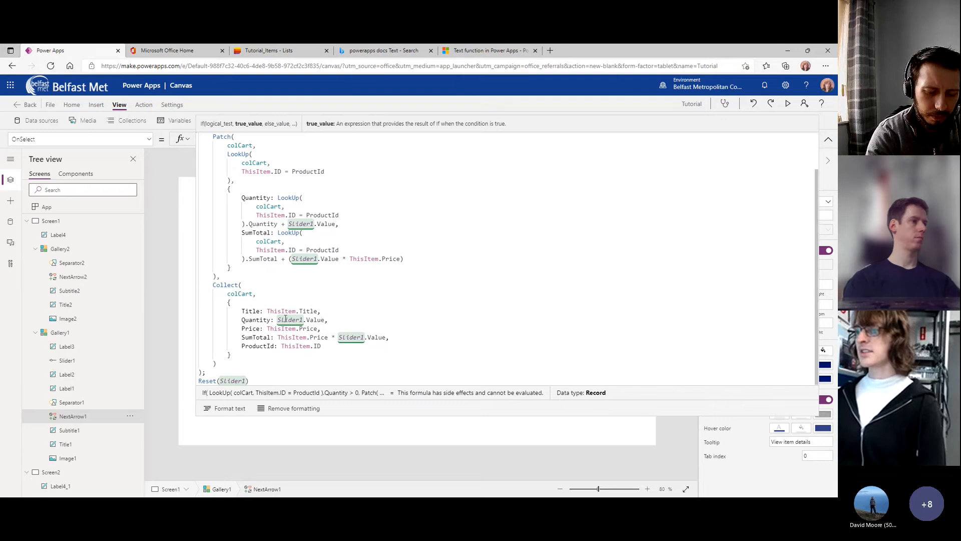
left_click(828, 139)
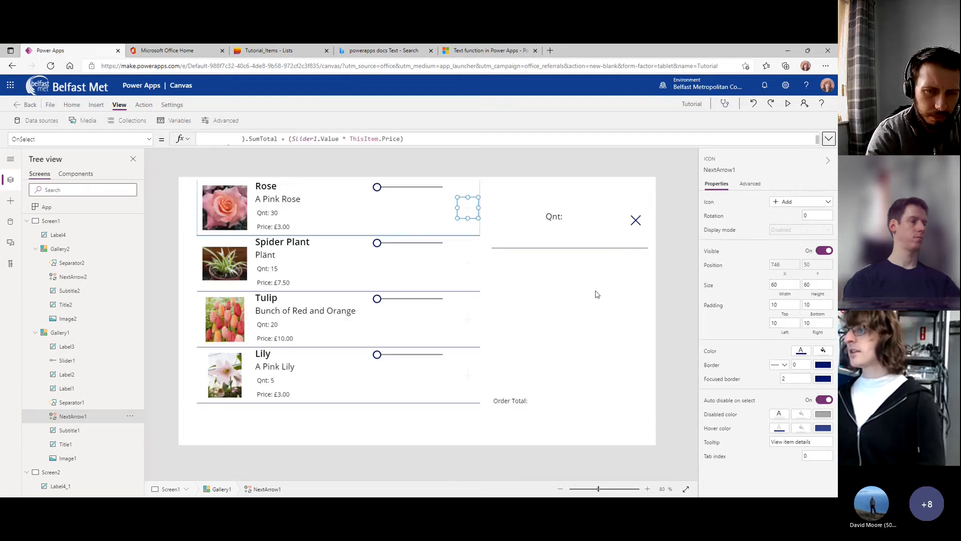
Preview the app and add Rose to the cart twice, with a slider quantity of 2 each time.
key("F5")
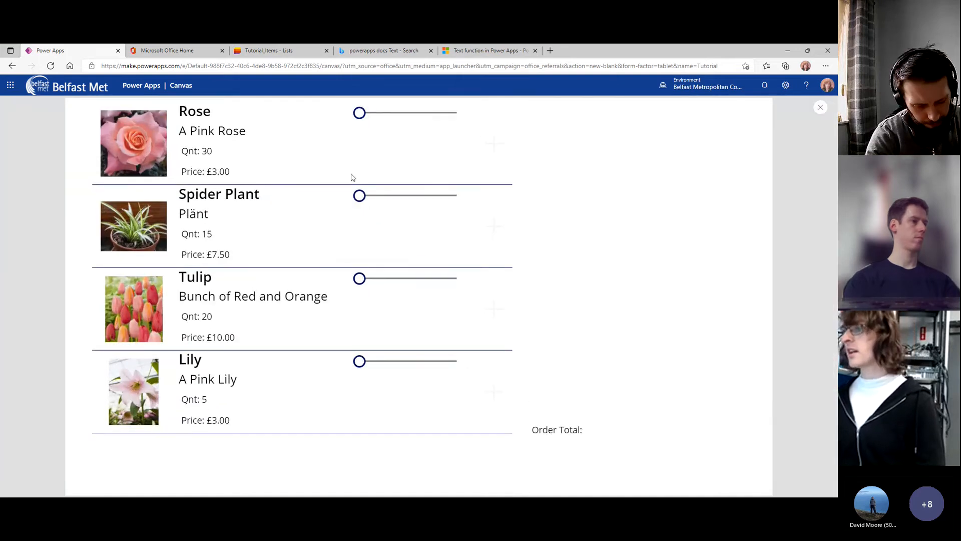
left_click_drag(360, 113, 373, 113)
left_click(494, 144)
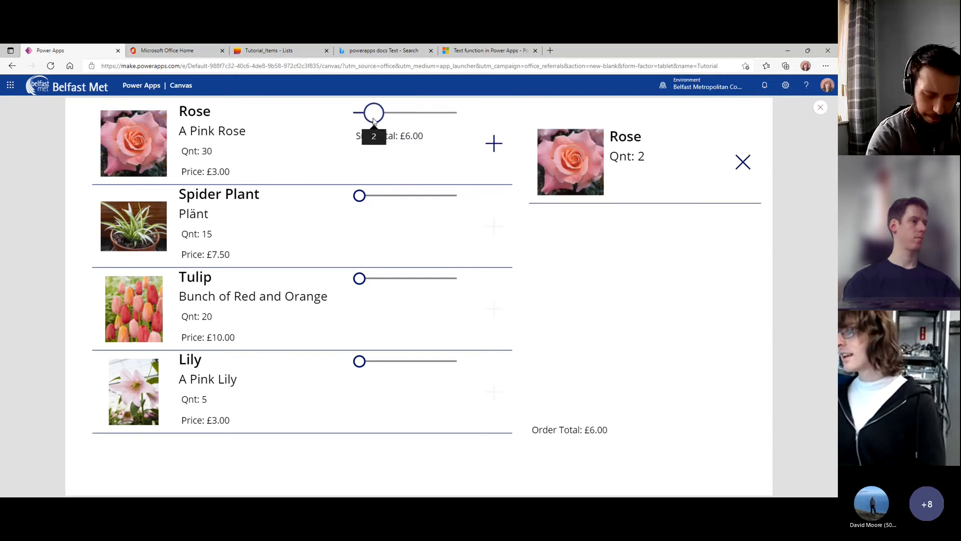
left_click(493, 144)
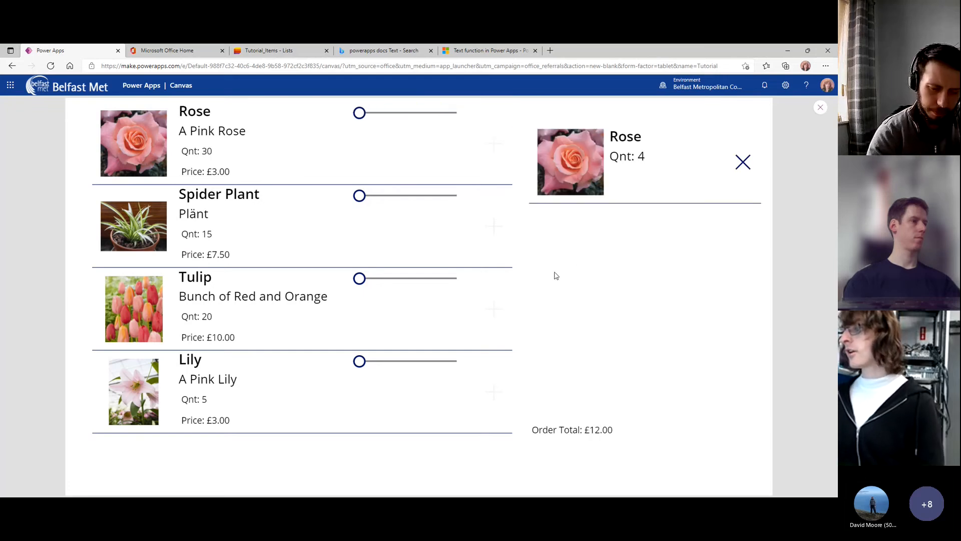
Add Spider Plant to the cart with quantity 2 and add it again with quantity 1.
mouse_move(360, 195)
left_mouse_down()
mouse_move(384, 196)
mouse_move(373, 195)
left_mouse_up()
left_click(494, 226)
left_click(364, 196)
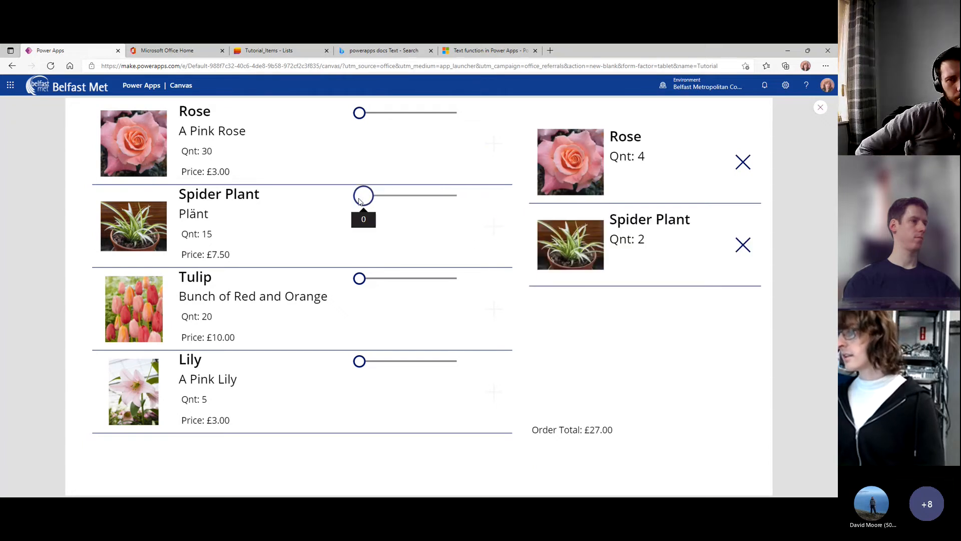
left_click(494, 227)
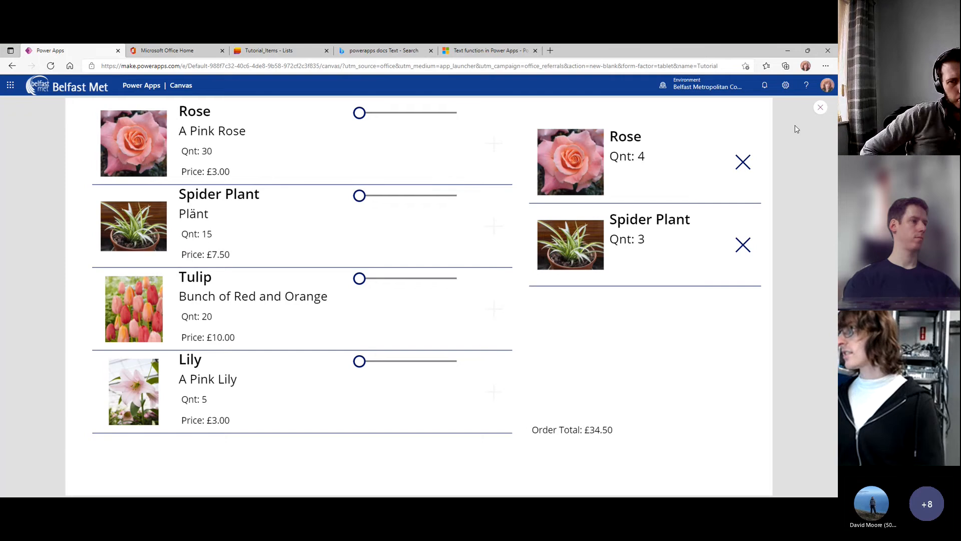
Leave the preview, add a button just below the Order Total label on Screen1, and set its text to "Go To Cart".
left_click(821, 109)
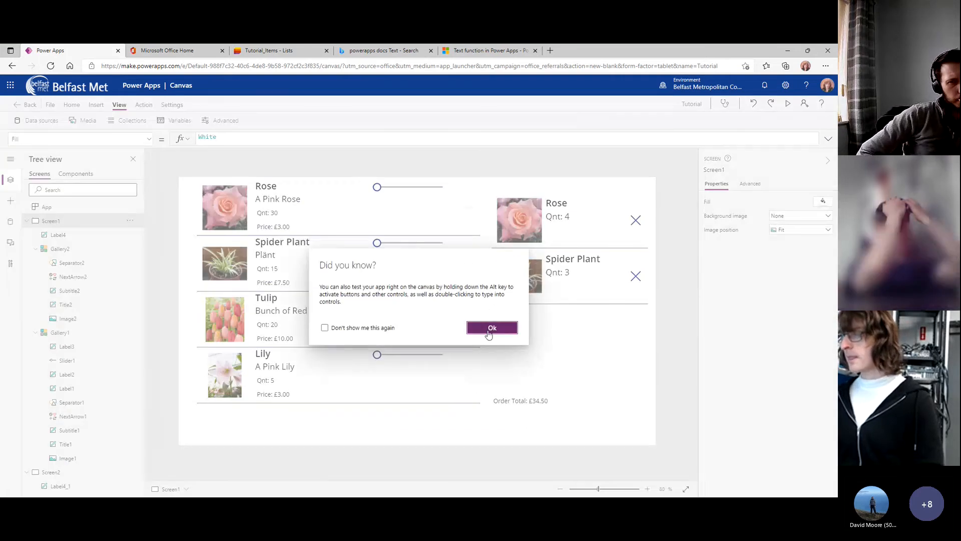
left_click(492, 328)
left_click(96, 105)
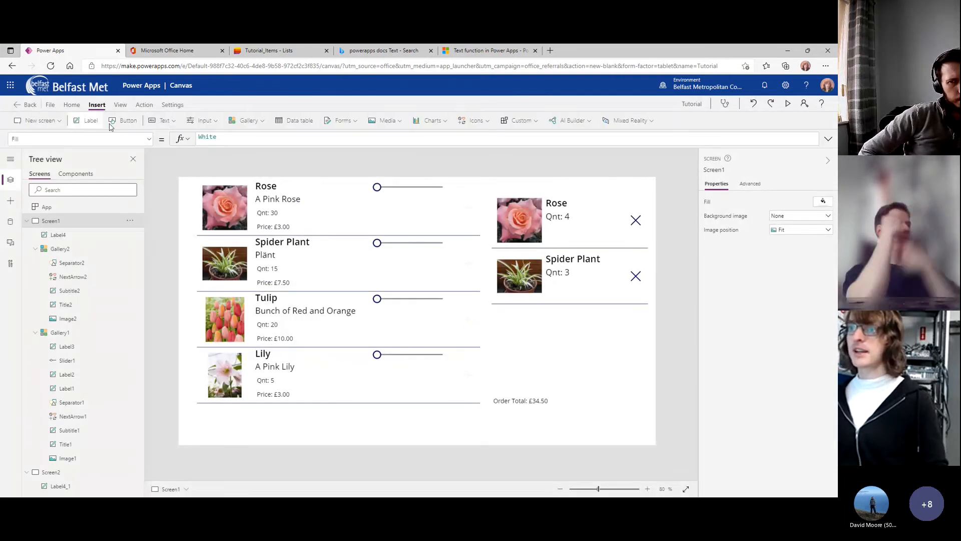
left_click(126, 124)
left_click_drag(195, 195, 539, 412)
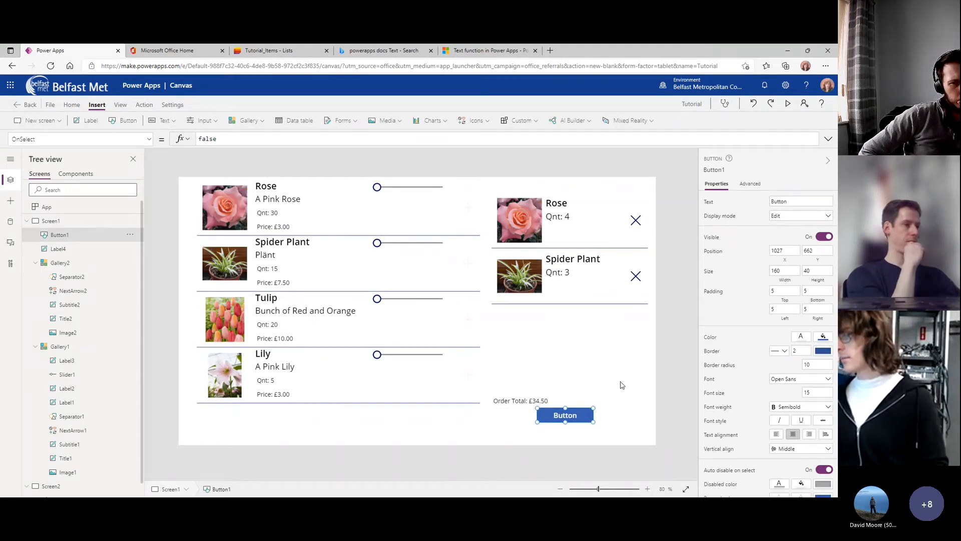
left_click(781, 201)
type("Go To")
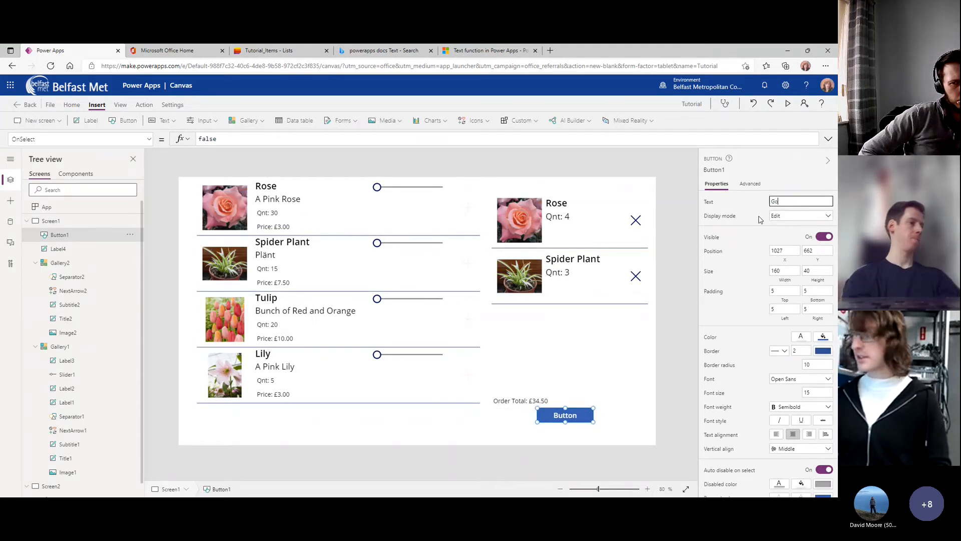
left_click(604, 338)
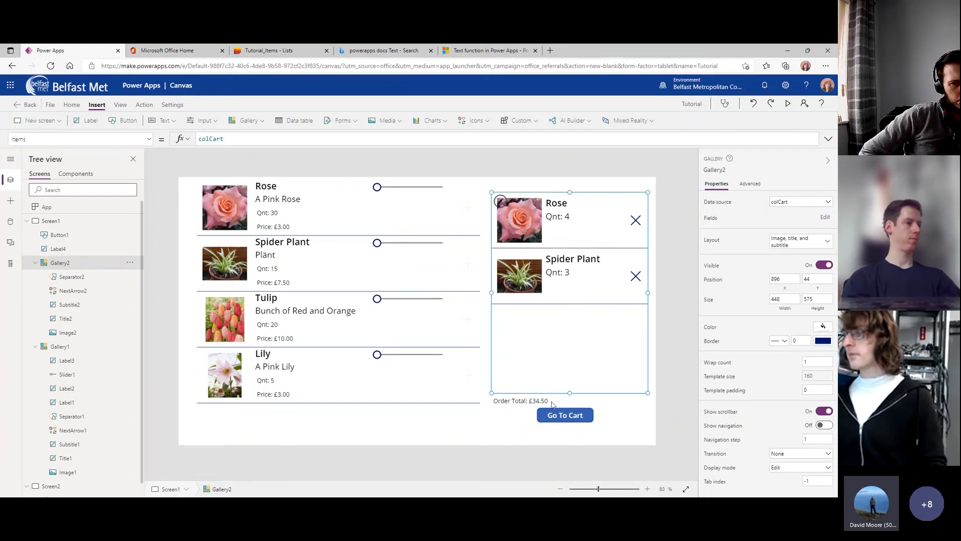
left_click(536, 405)
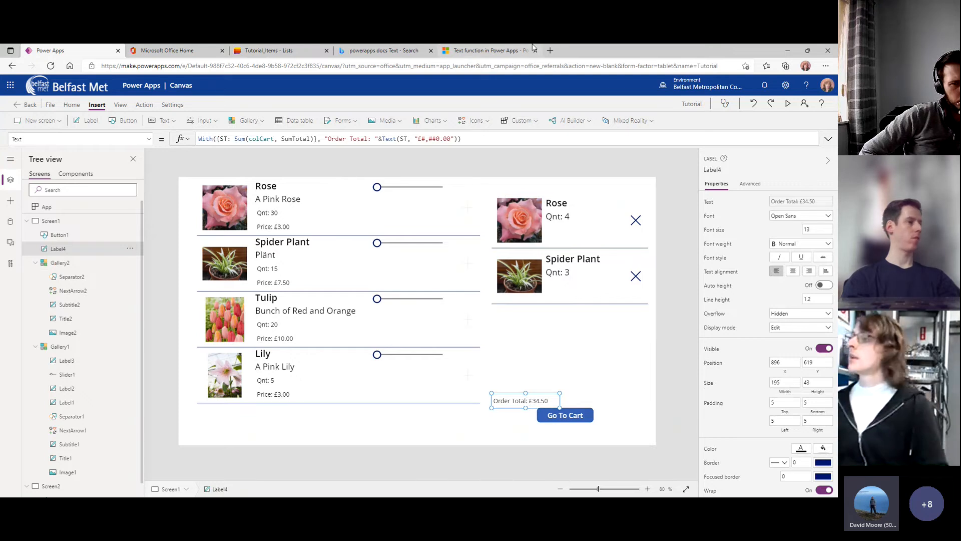
Duplicate the Qnt label in the cart gallery and place the copy directly below the original at Y 86.
left_click(564, 233)
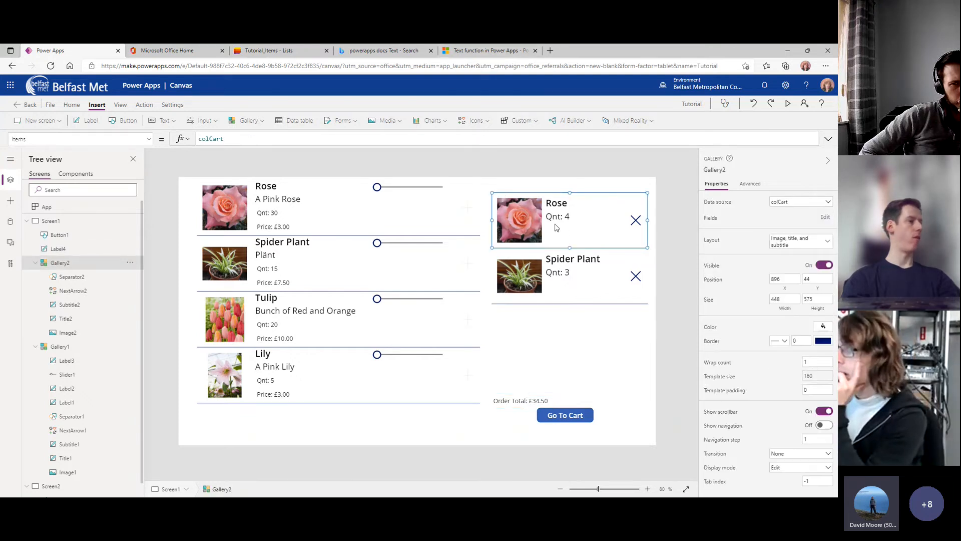
left_click(558, 210)
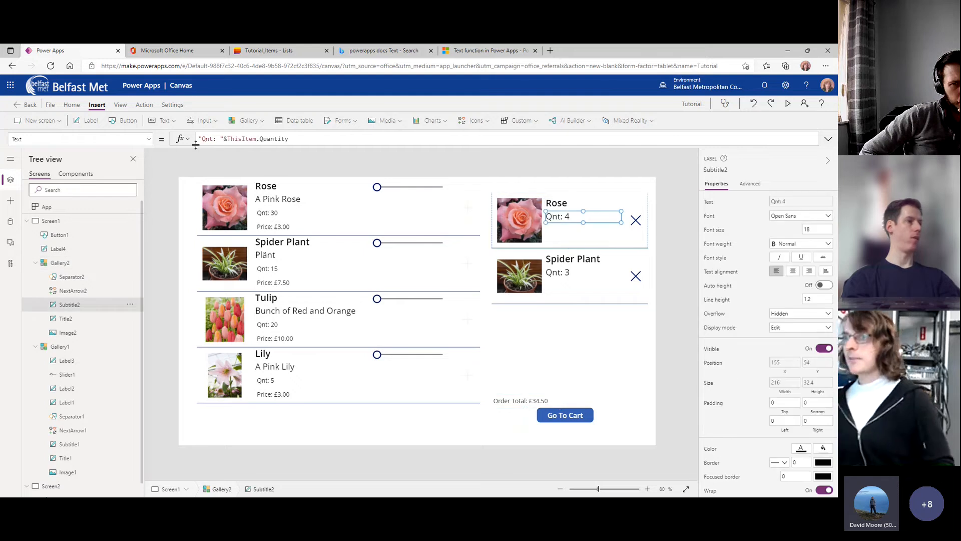
key("ctrl+c")
key("ctrl+v")
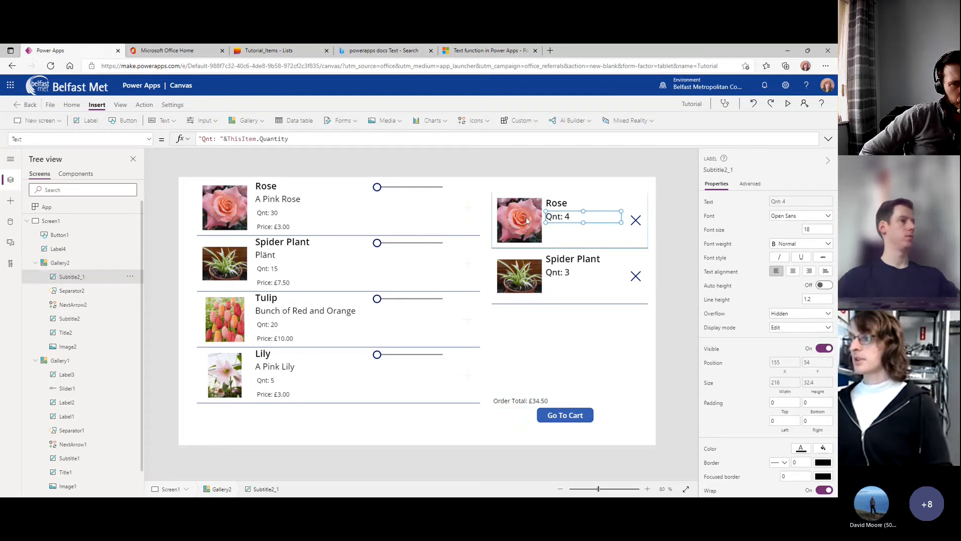
left_click_drag(565, 219, 565, 230)
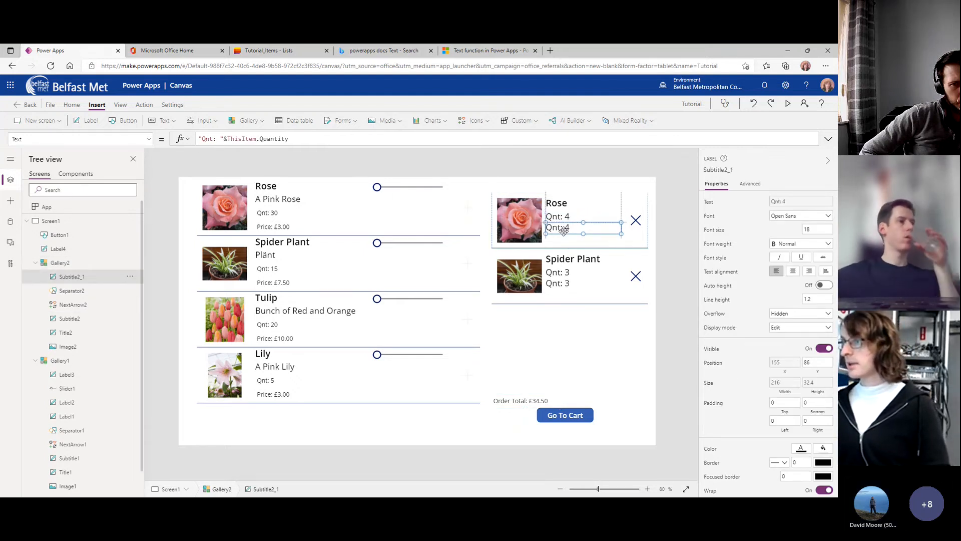
Change the copied label's Text formula to "Price: "&ThisItem.SumTotal.
left_click_drag(213, 139, 202, 139)
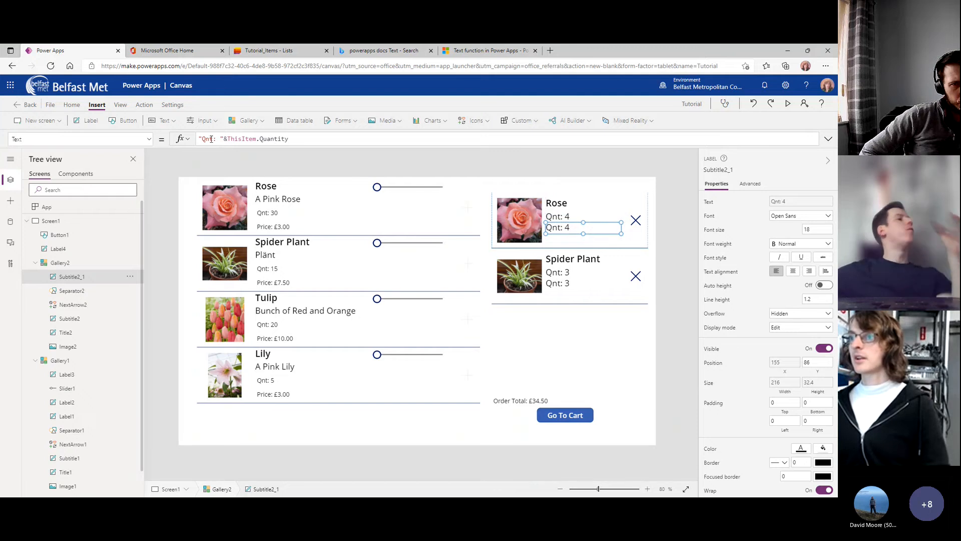
type("Price")
double_click(290, 139)
type("SumTotal")
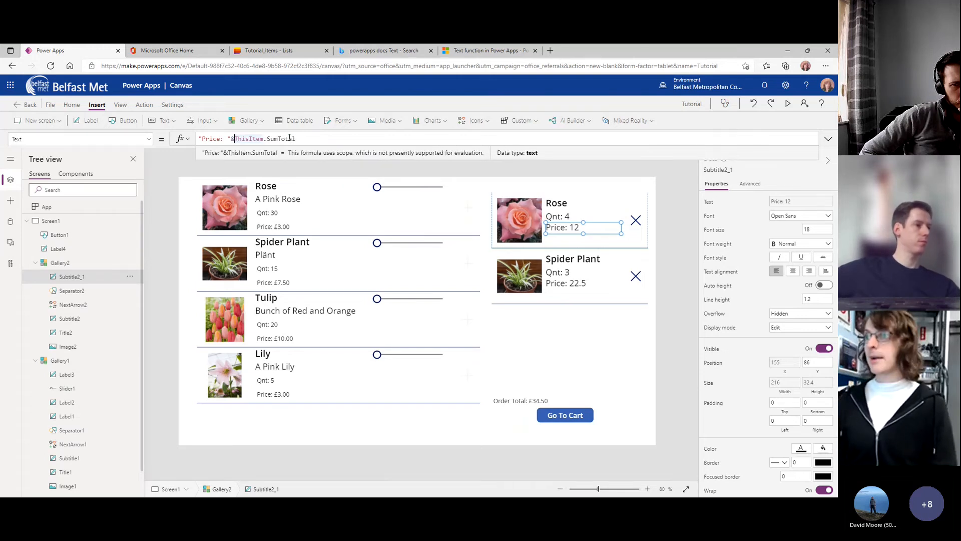
Wrap ThisItem.SumTotal in a Text function with the format "£#,##0.00" in the cart's Price label formula.
type("(Text")
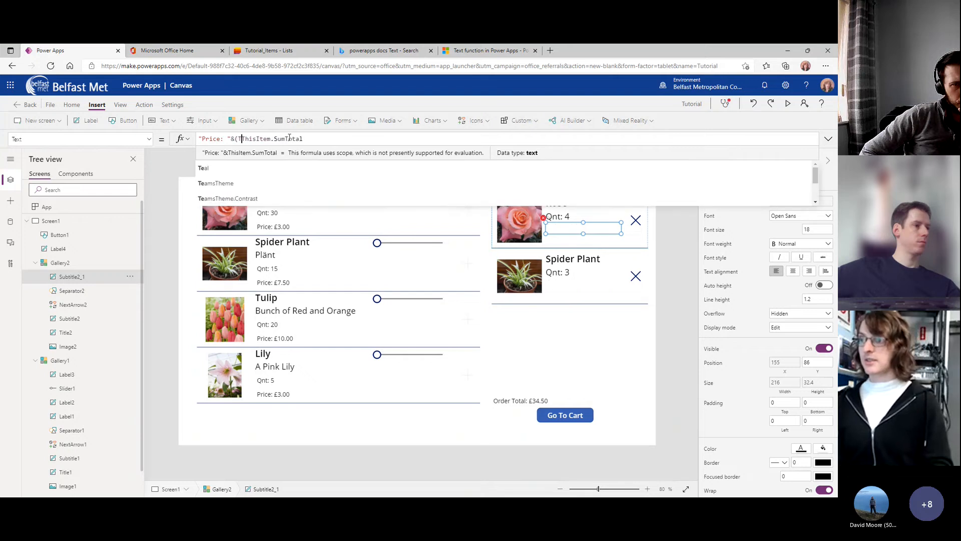
key("BackSpace")
key("BackSpace")
key("BackSpace")
key("BackSpace")
key("BackSpace")
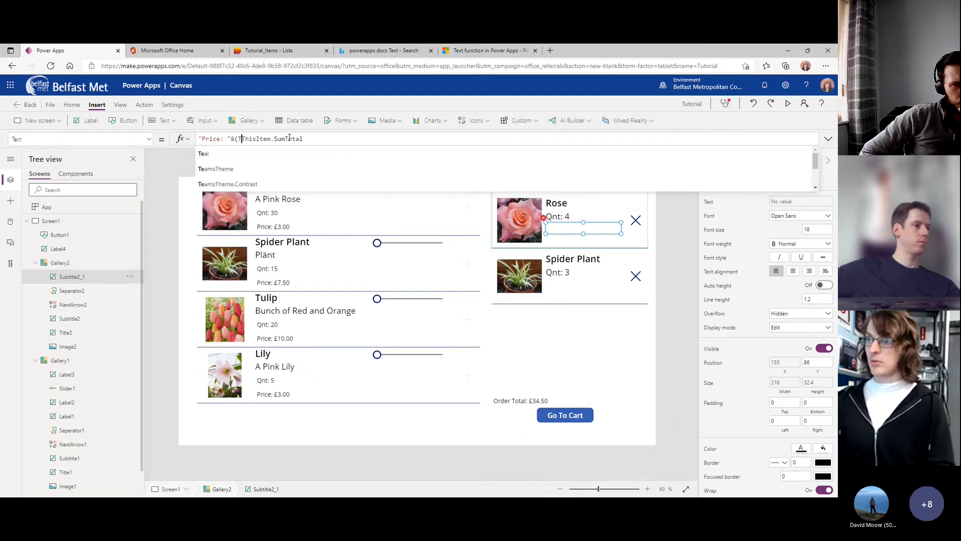
type("Tet")
key("BackSpace")
type("xt(")
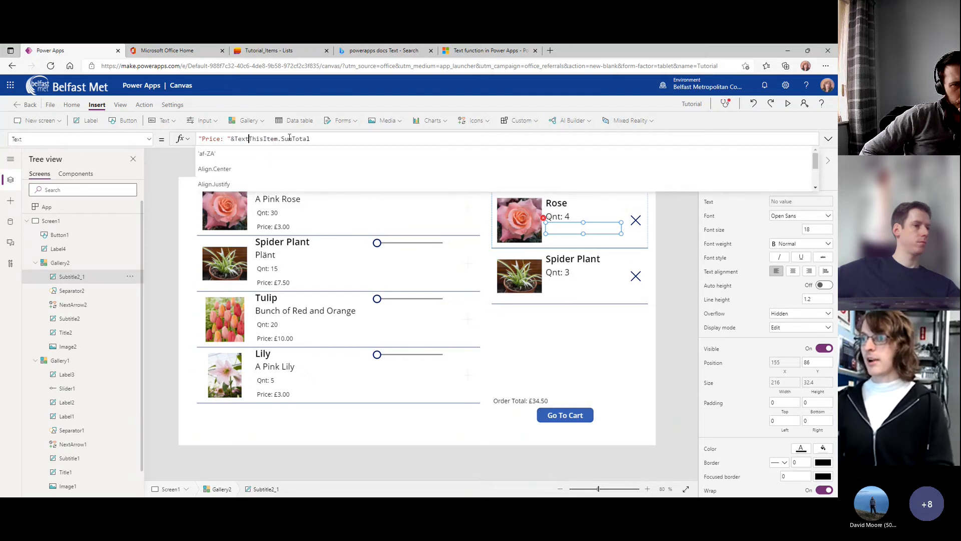
left_click(336, 141)
type(", £#,##0.00\")")
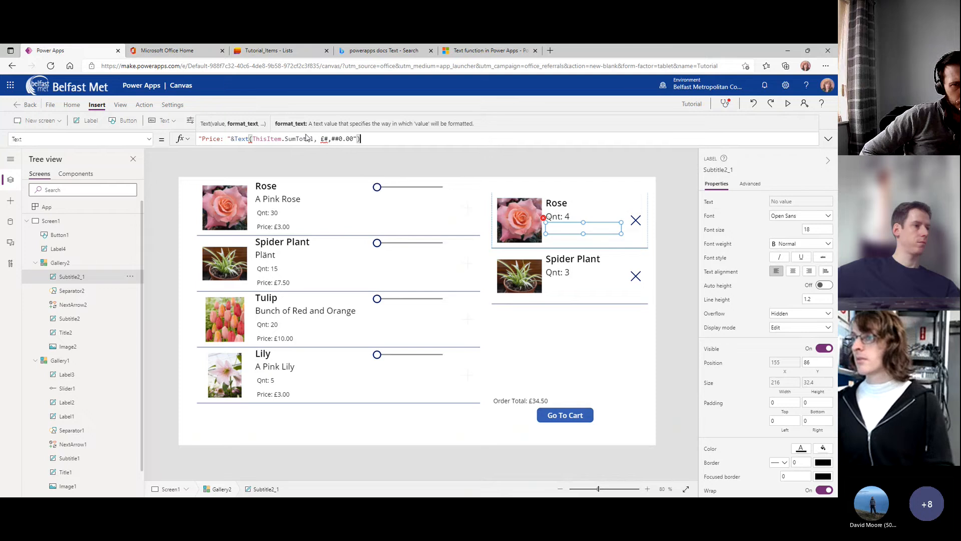
left_click(320, 139)
type("\"")
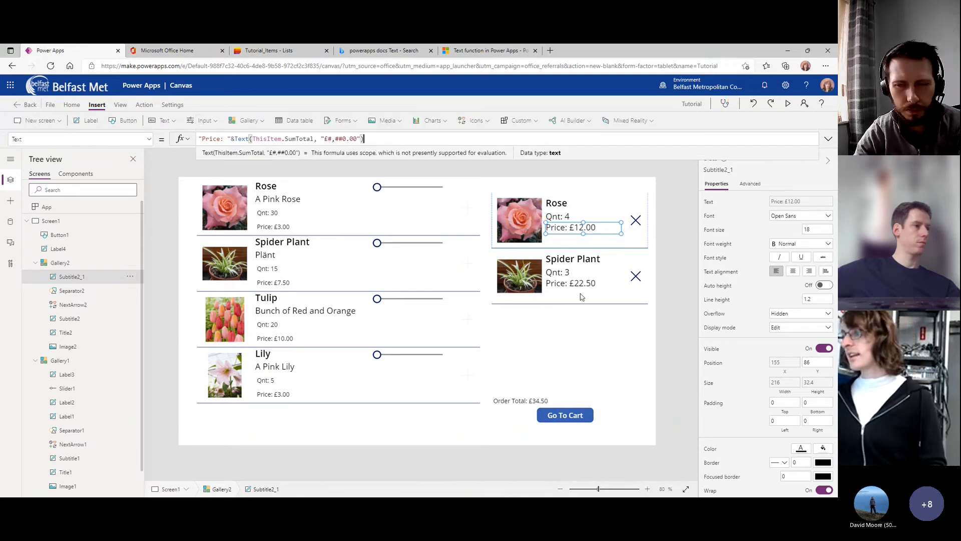
double_click(299, 139)
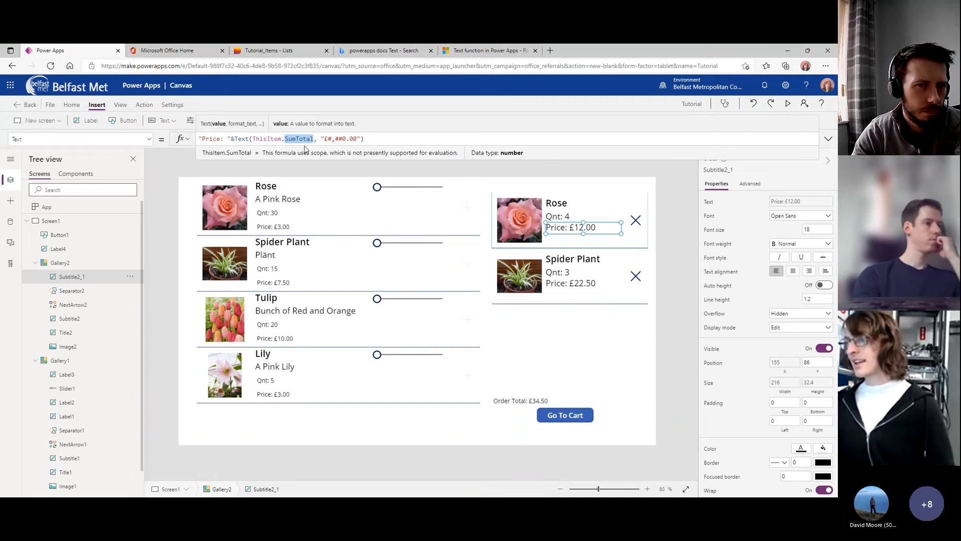
left_click(387, 137)
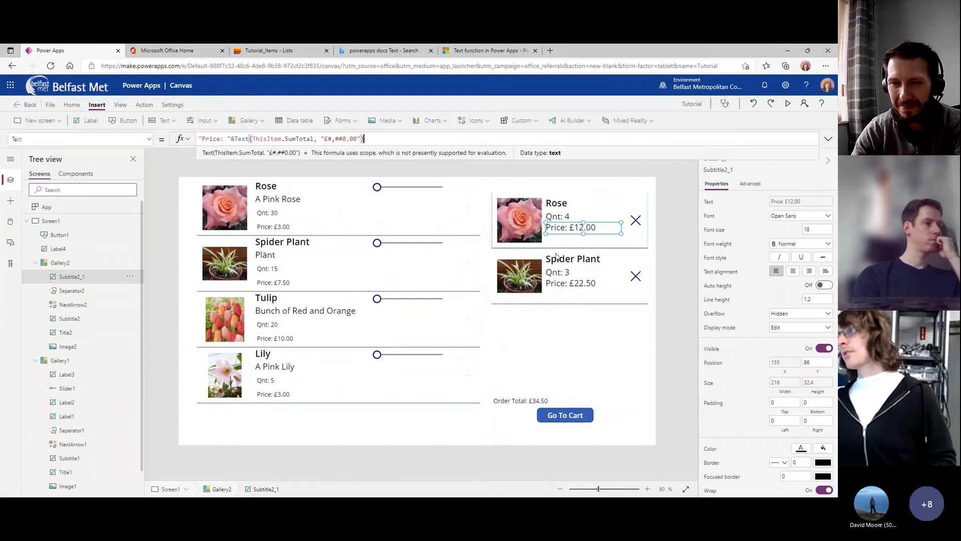
Compare the cart item's image, title, quantity and price controls, and nudge the Price label down to Y 88.
left_click(514, 220)
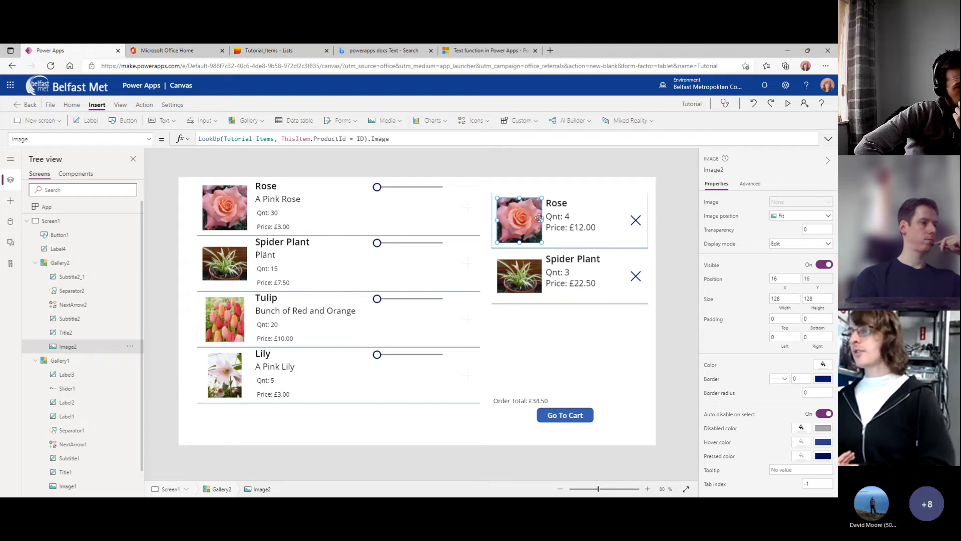
left_click(560, 229)
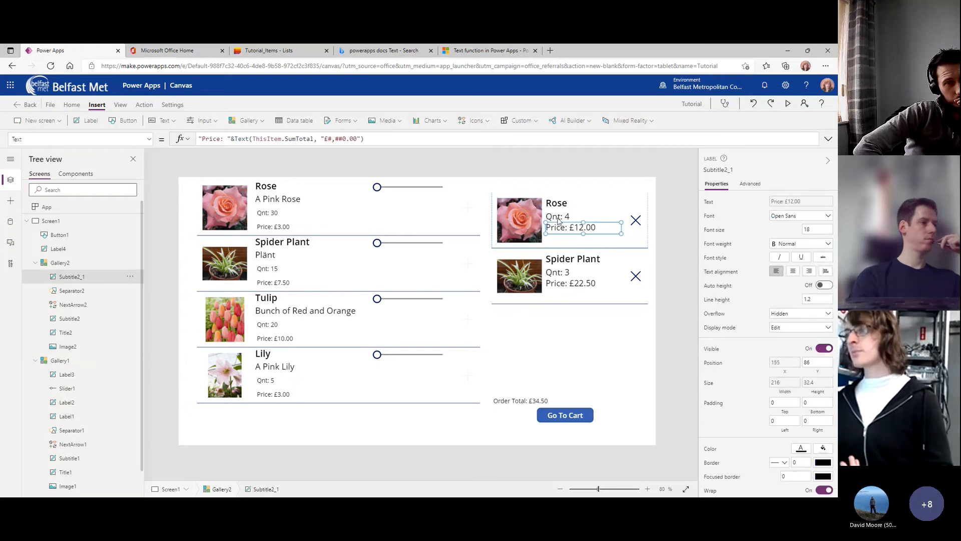
left_click(559, 219)
left_click(561, 230)
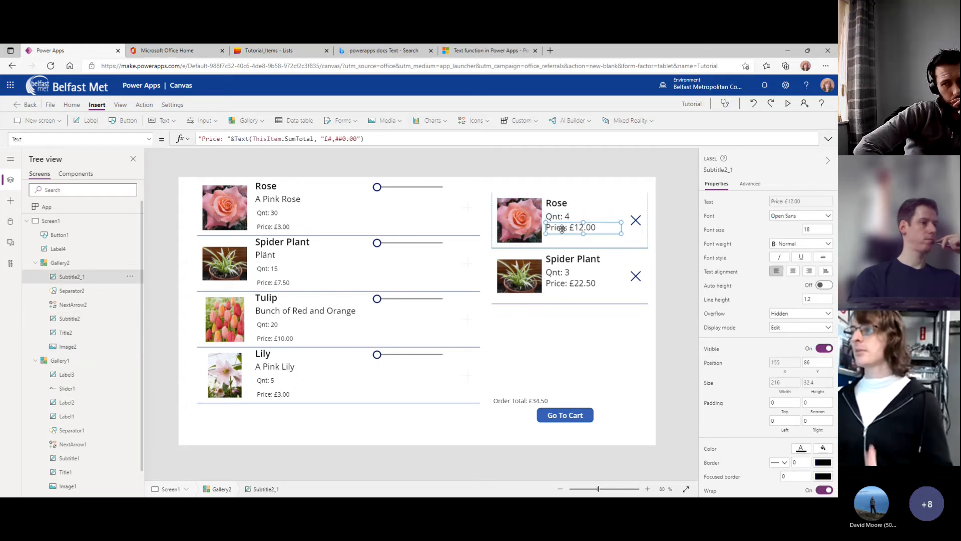
left_click(561, 213)
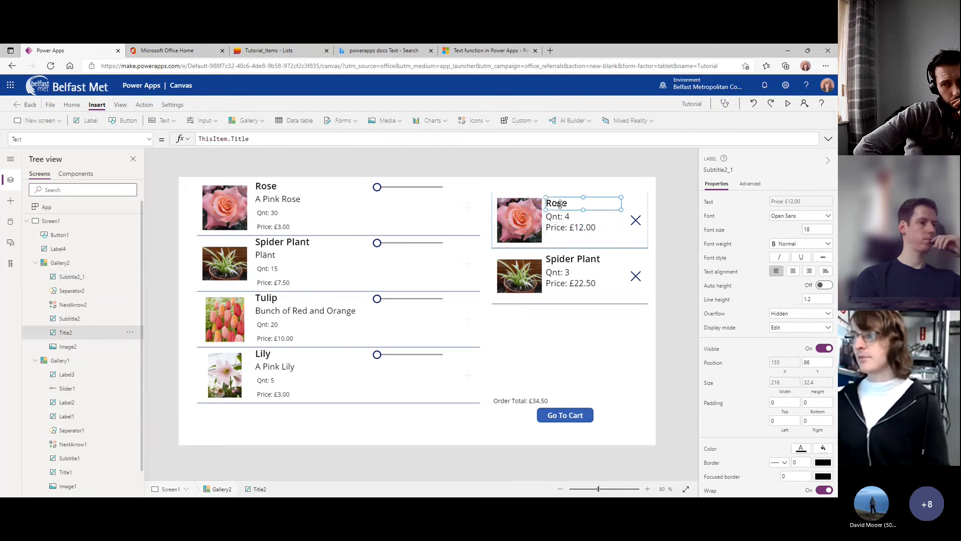
left_click(561, 227)
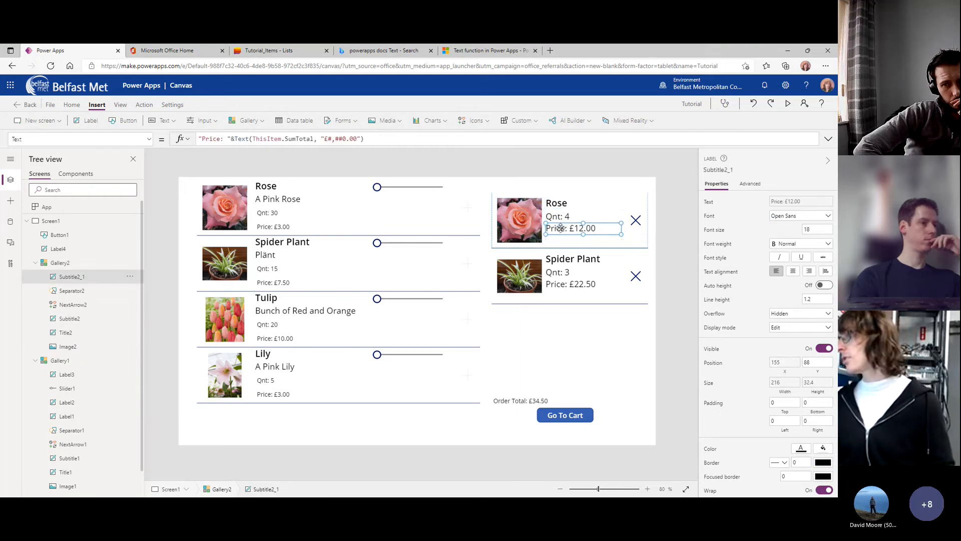
Check the cart title's formula, examine the Tutorial_Items list in Microsoft Lists, and return to the Power Apps editor.
left_click(558, 203)
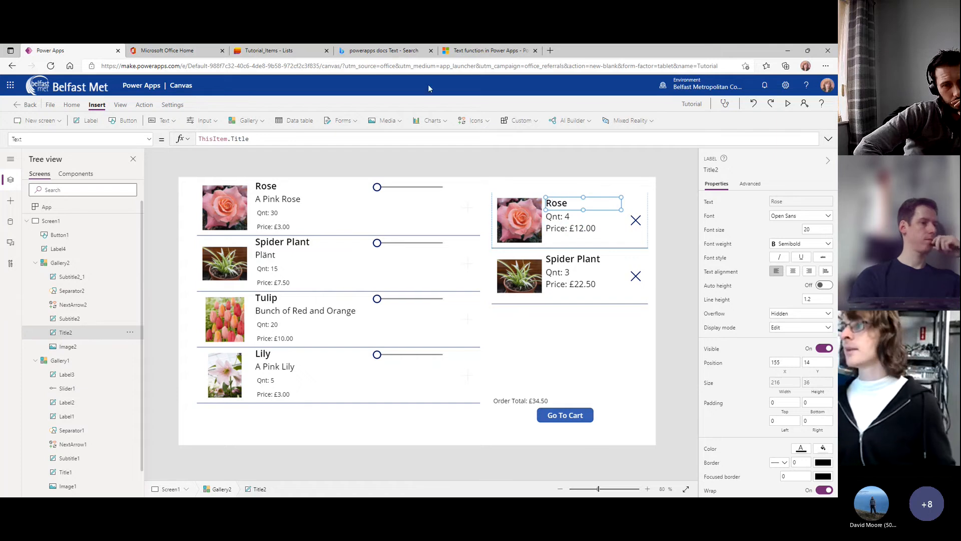
left_click(269, 51)
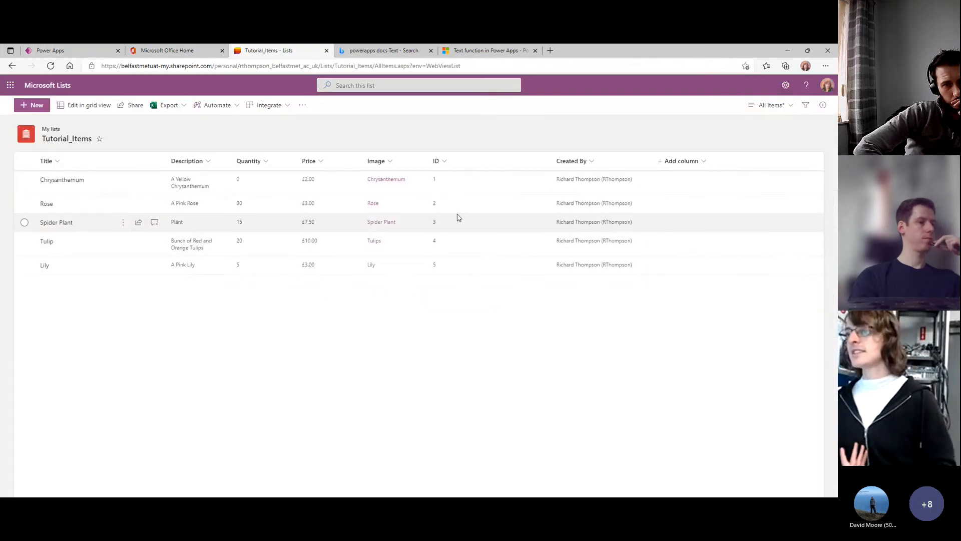
left_click(87, 53)
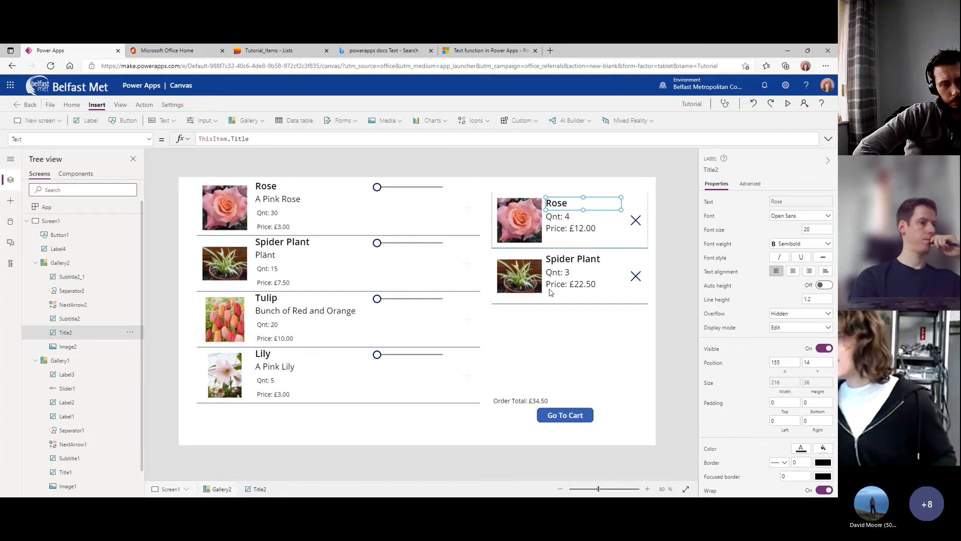
Replace the Go To Cart button's OnSelect formula with Navigate(Screen2).
left_click(572, 326)
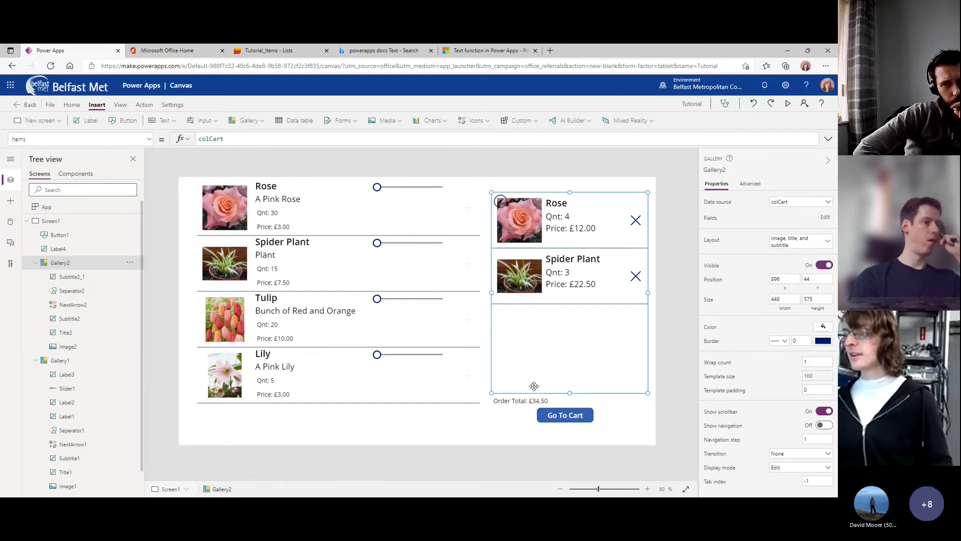
left_click(548, 419)
left_click(80, 139)
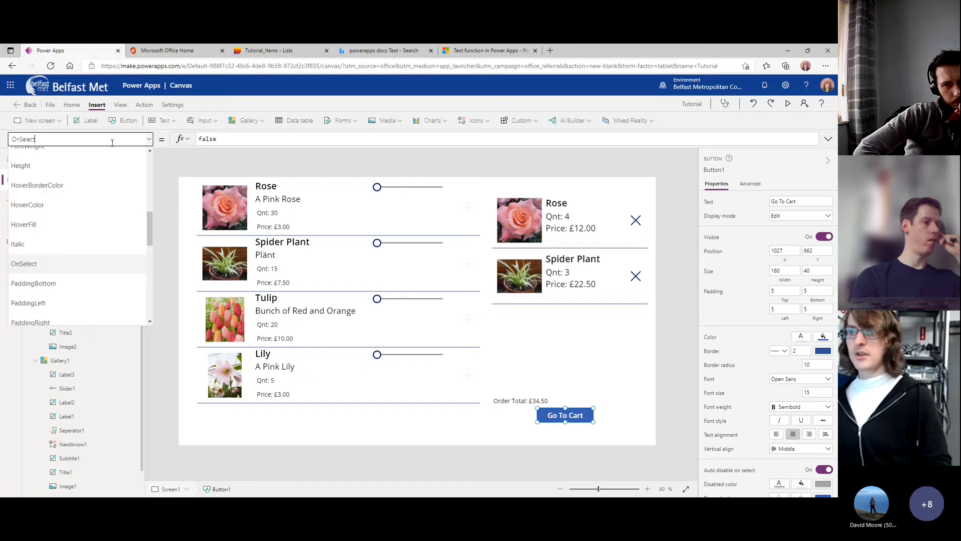
left_click(211, 137)
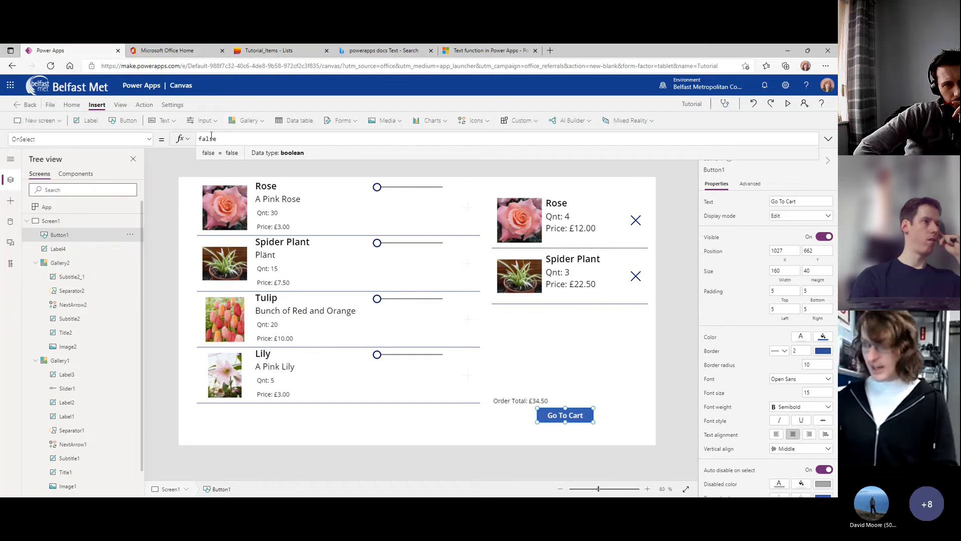
double_click(208, 138)
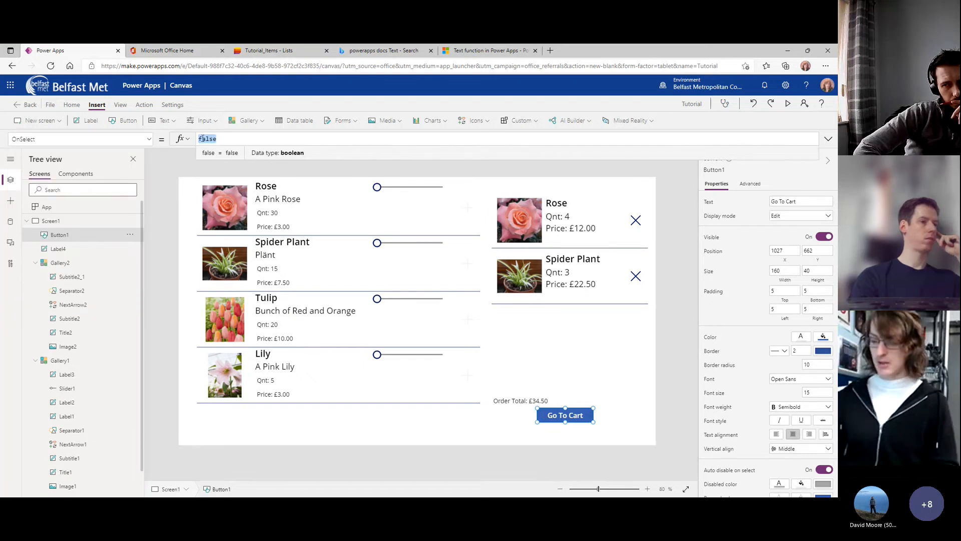
type("Navigate(Screen2)")
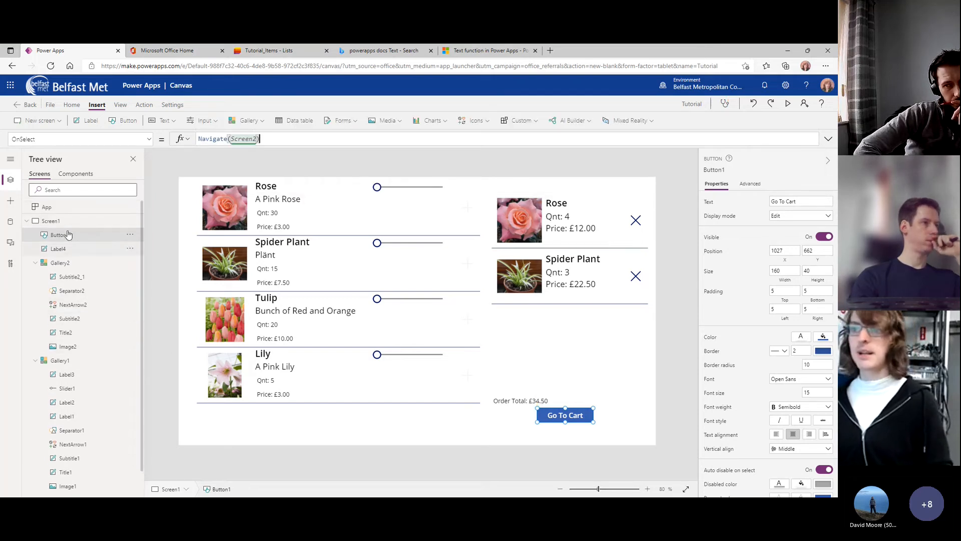
Replace the Go To Cart button's DisplayMode formula with IsEmpty(colCart).
left_click(141, 143)
scroll(50, 224, "up", 4)
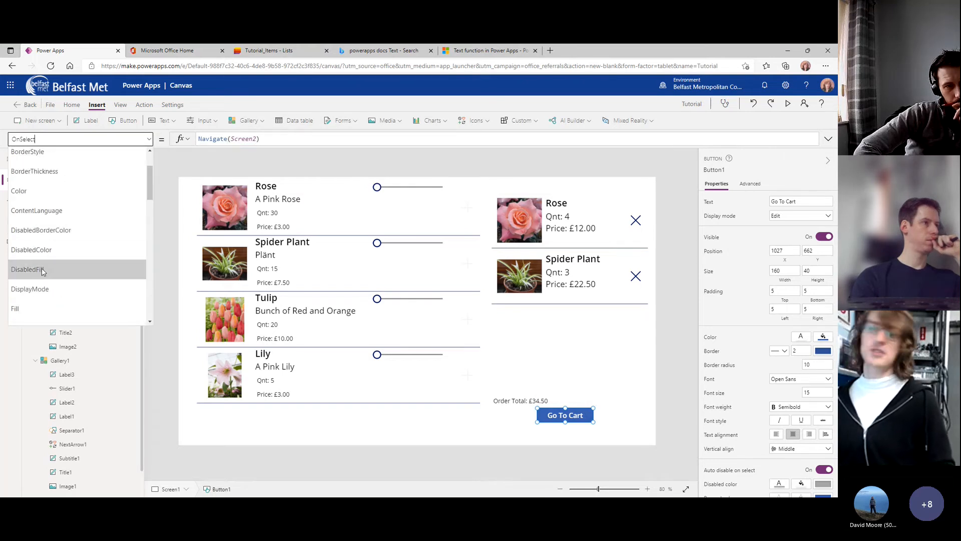
left_click(43, 290)
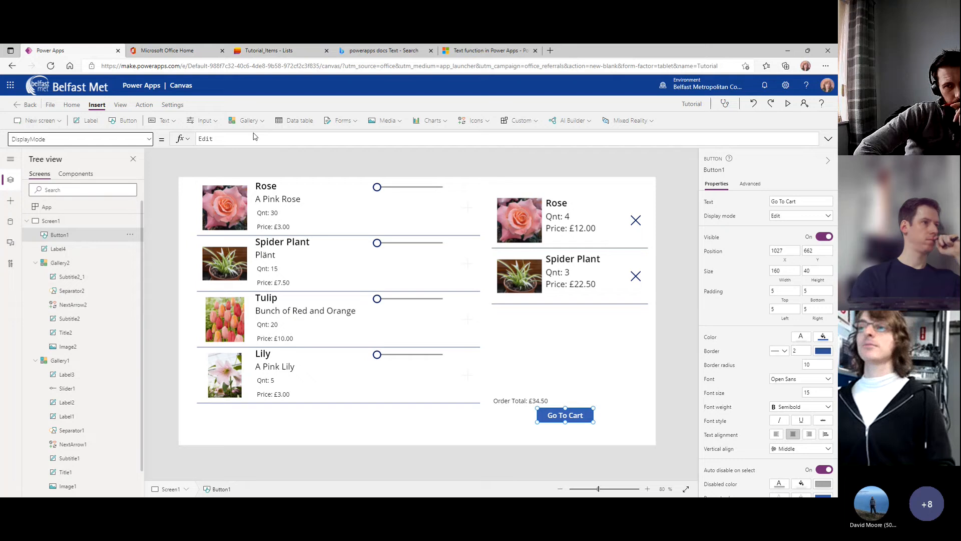
left_click(229, 141)
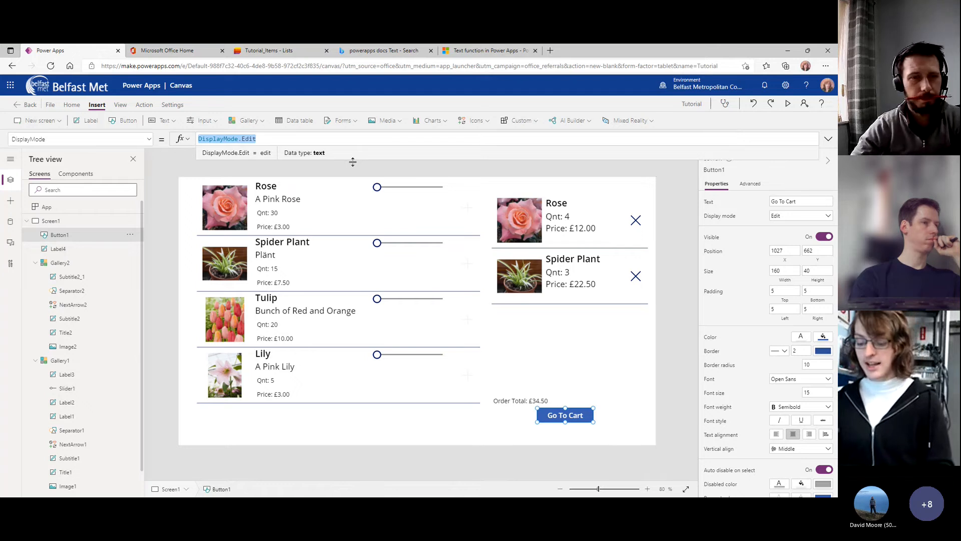
type("Ise")
key("BackSpace")
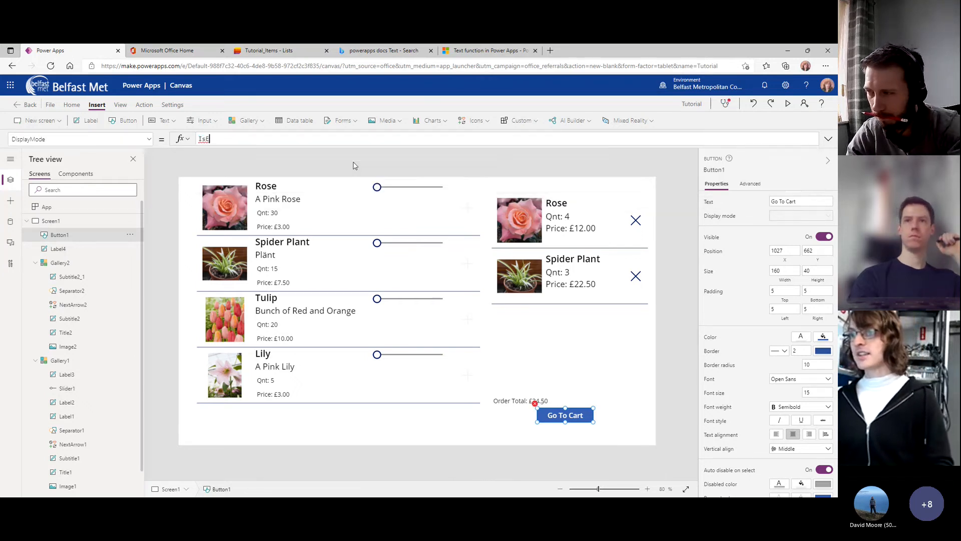
type("Emty")
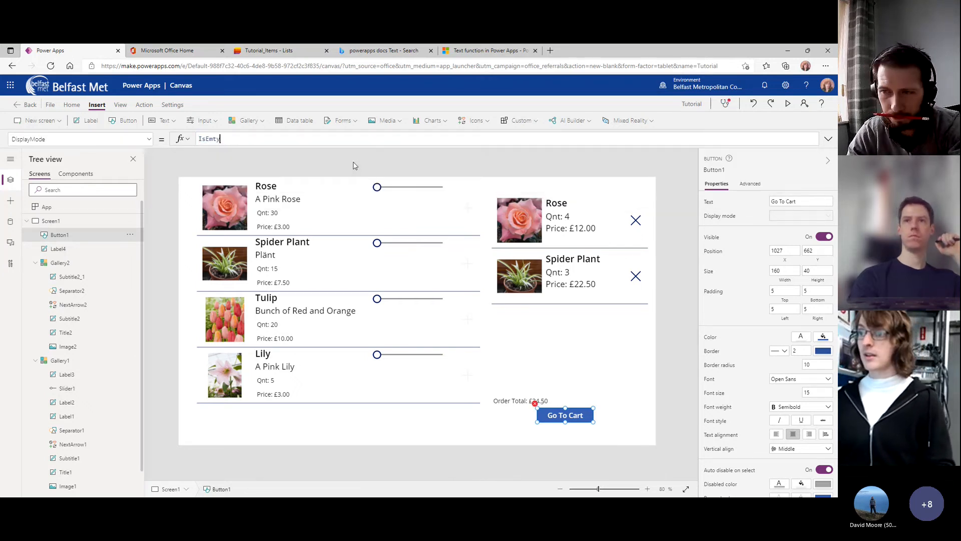
key("BackSpace")
key("BackSpace")
type("pty(colCart, ")
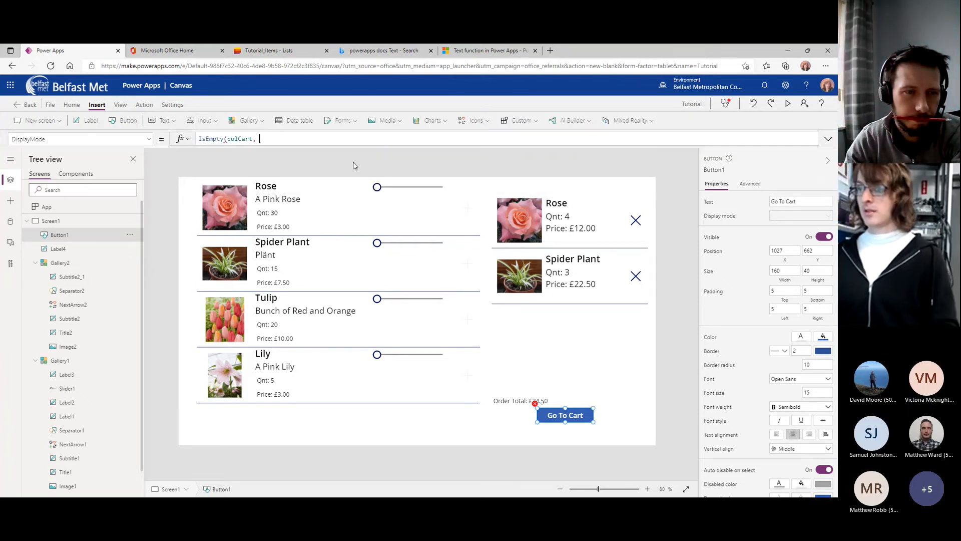
type("Disabled")
key("BackSpace")
key("BackSpace")
key("BackSpace")
key("BackSpace")
key("BackSpace")
key("BackSpace")
key("BackSpace")
key("BackSpace")
key("BackSpace")
key("BackSpace")
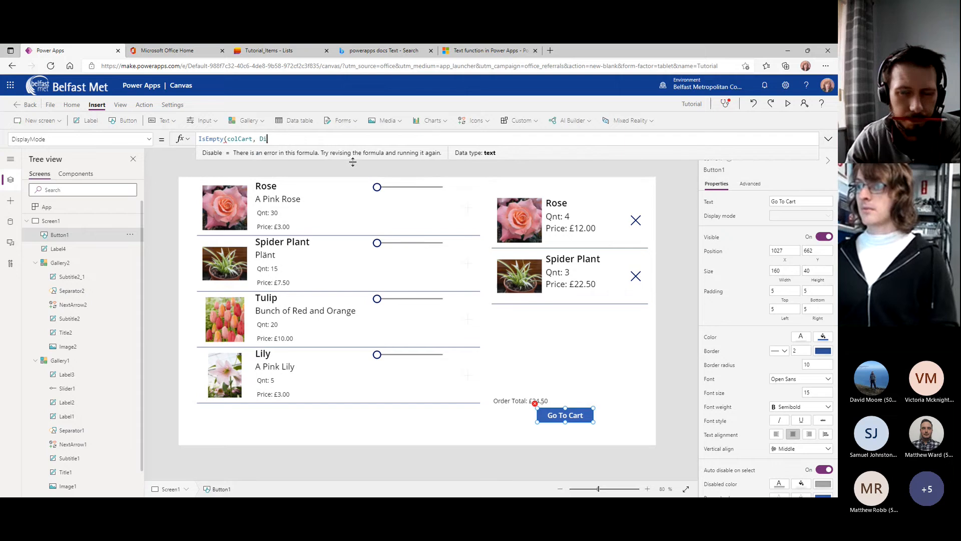
type(")")
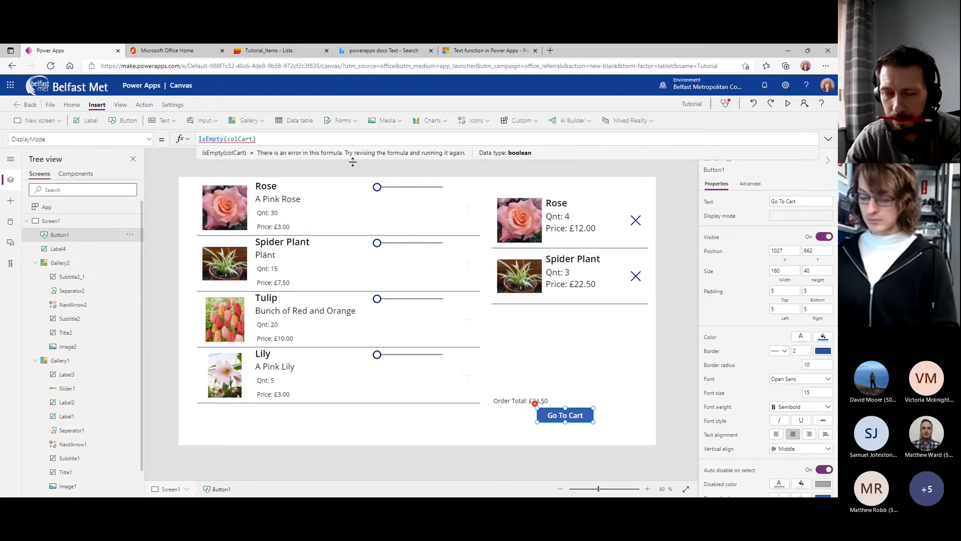
Wrap the button's IsEmpty(colCart) test in an If function that returns Disabled when true and Edit otherwise.
type("If(")
left_click(315, 137)
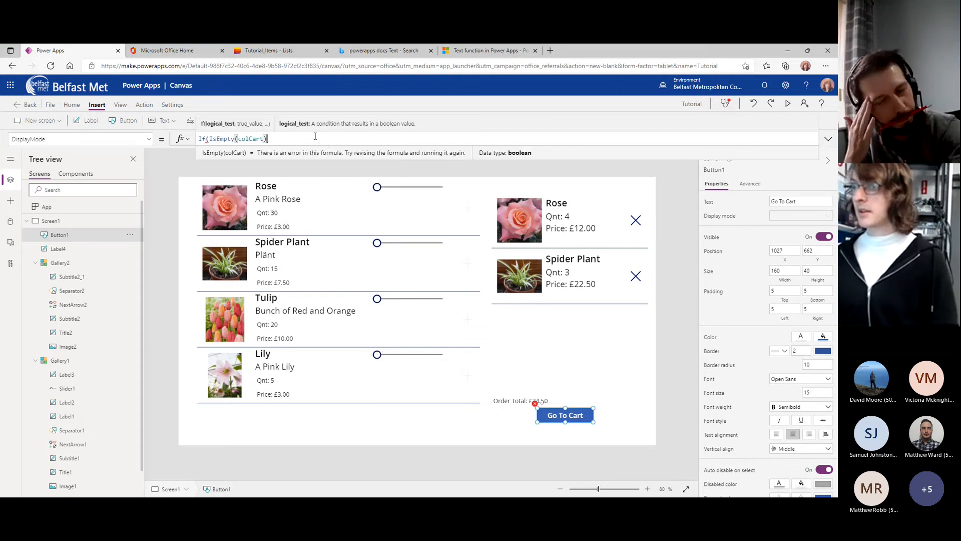
type(", ")
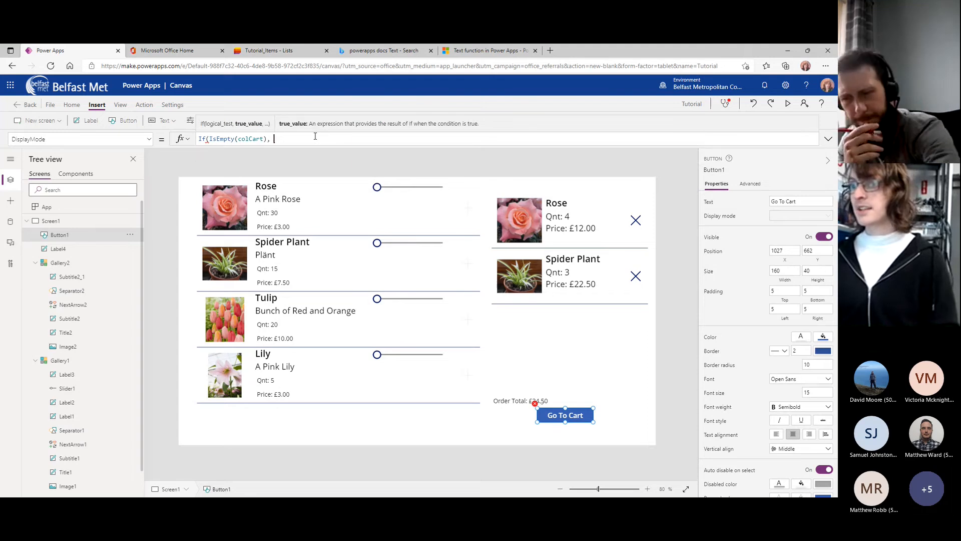
type("Disabled, Edit)")
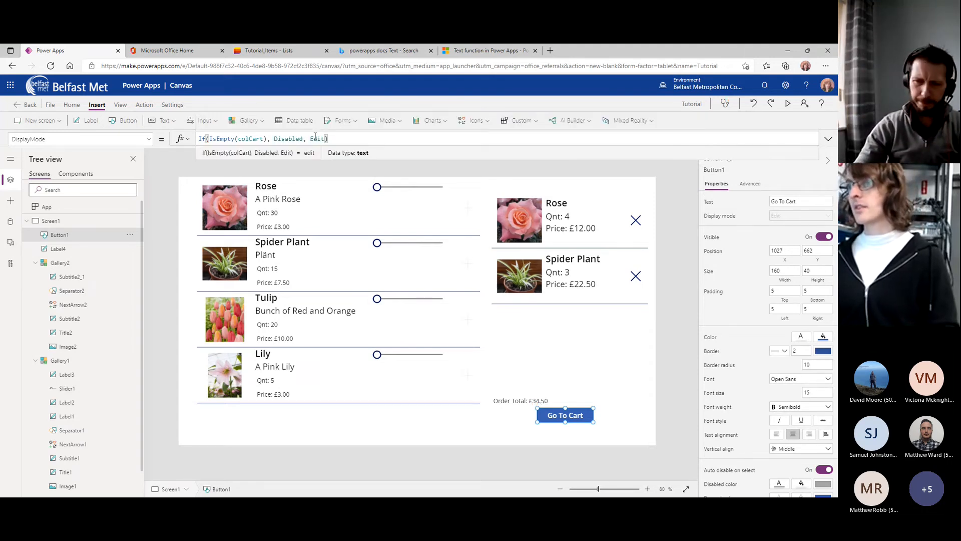
left_click(289, 175)
Preview the app and remove the Spider Plant and Rose items from the cart.
key("F5")
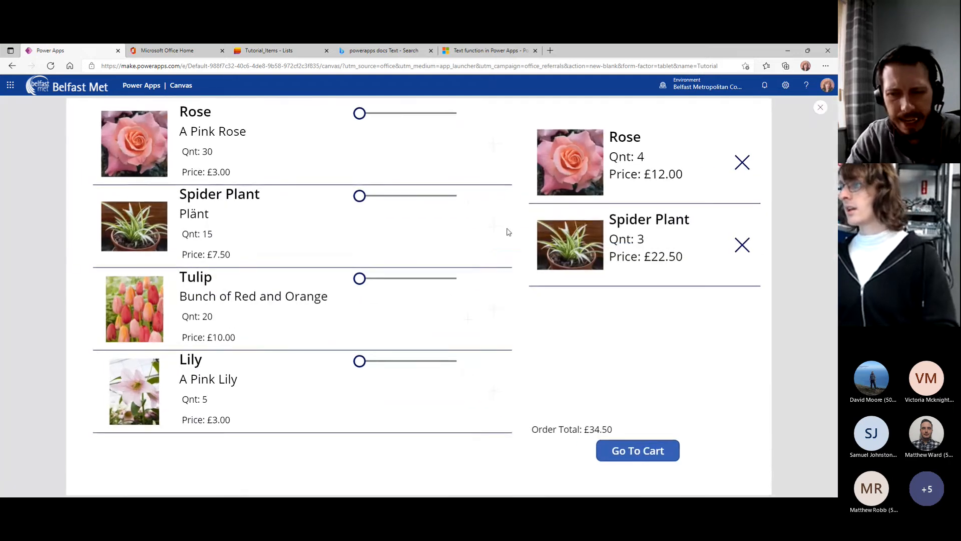
left_click(744, 244)
left_click(745, 163)
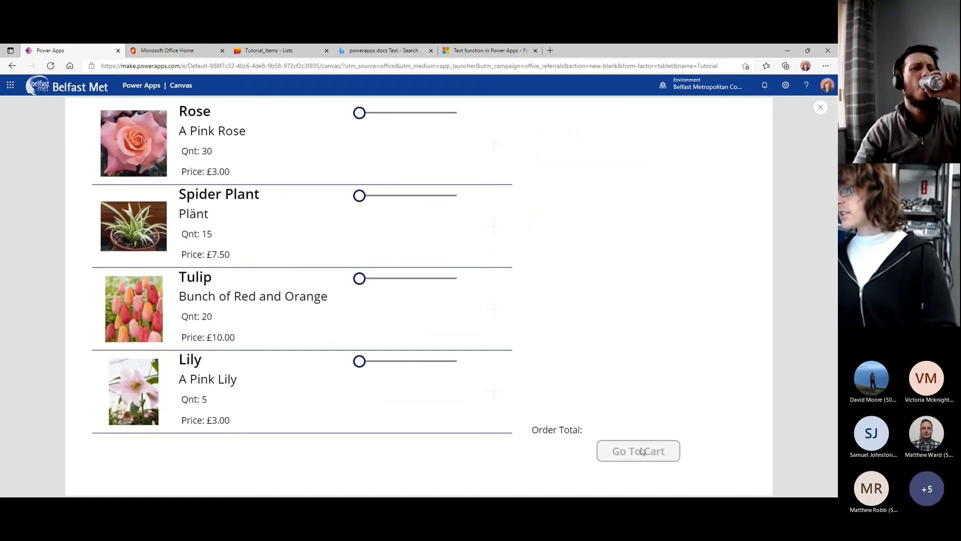
Add 1 Lily and 5 Tulips to the cart in the preview.
left_click_drag(360, 361, 372, 362)
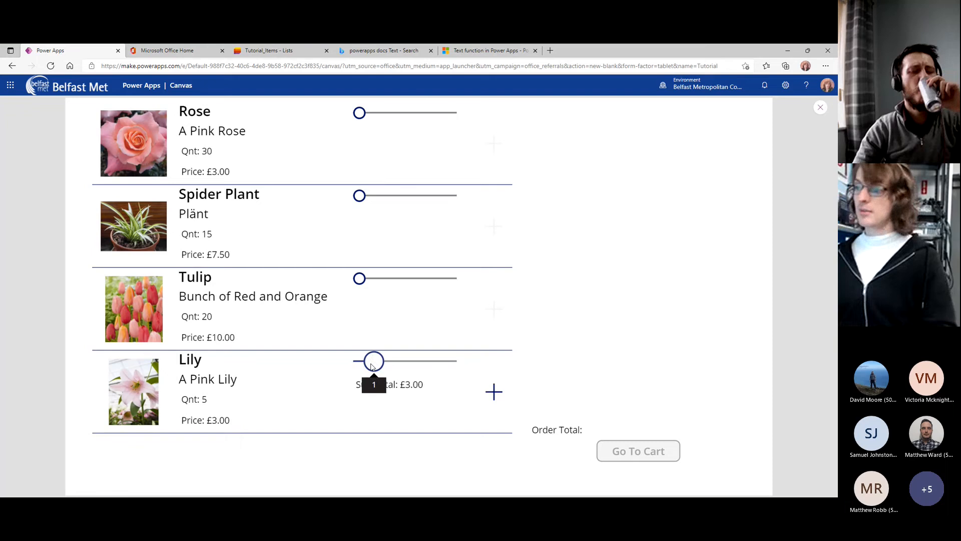
left_click(495, 393)
left_click_drag(360, 278, 406, 279)
left_click(494, 309)
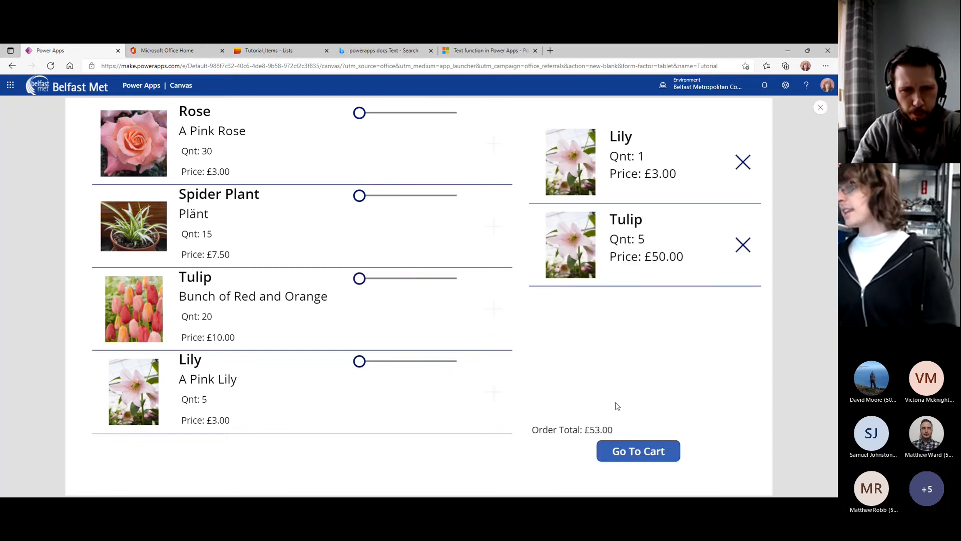
Test the Go To Cart navigation to Screen2, and return to the editor, dismissing the testing tip.
left_click(646, 459)
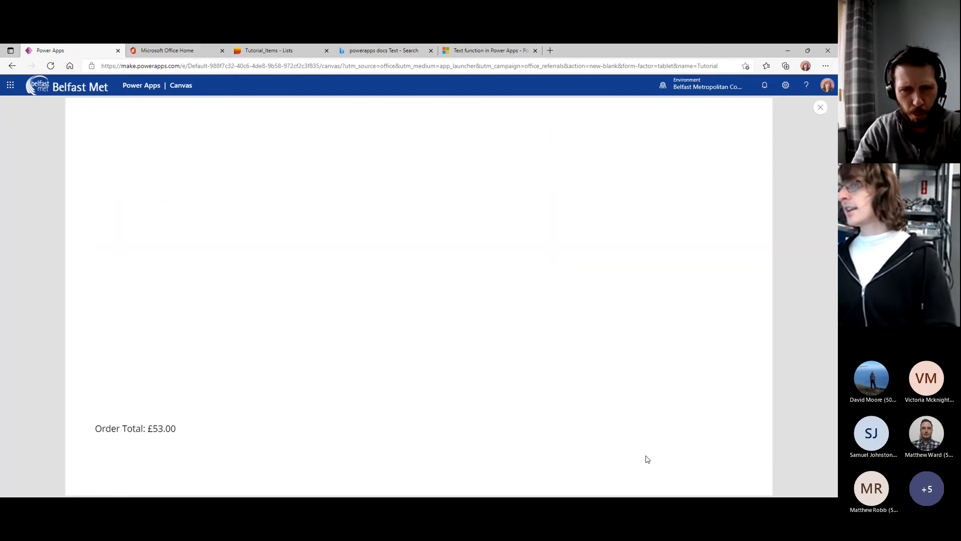
left_click(817, 109)
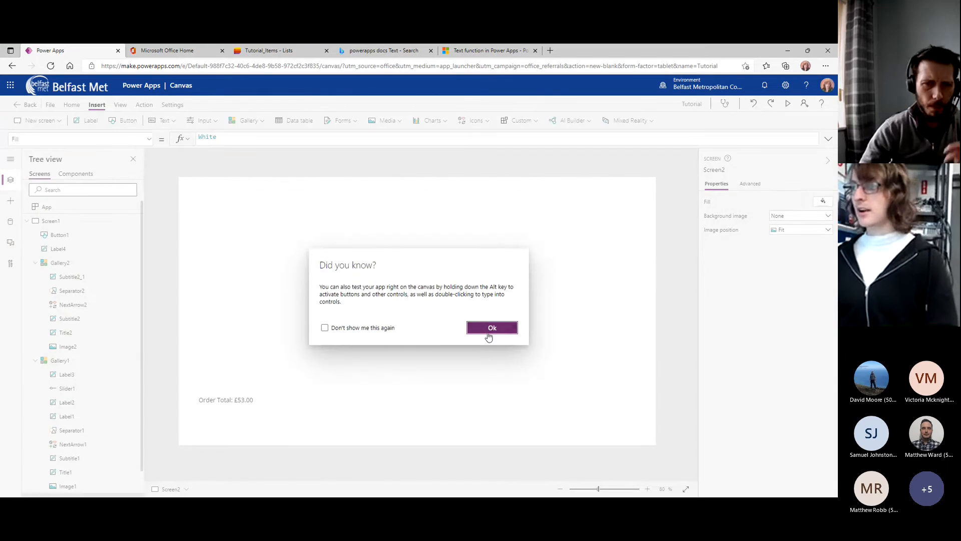
left_click(490, 330)
Insert a vertical gallery on Screen2 with colCart as its data source.
left_click(228, 402)
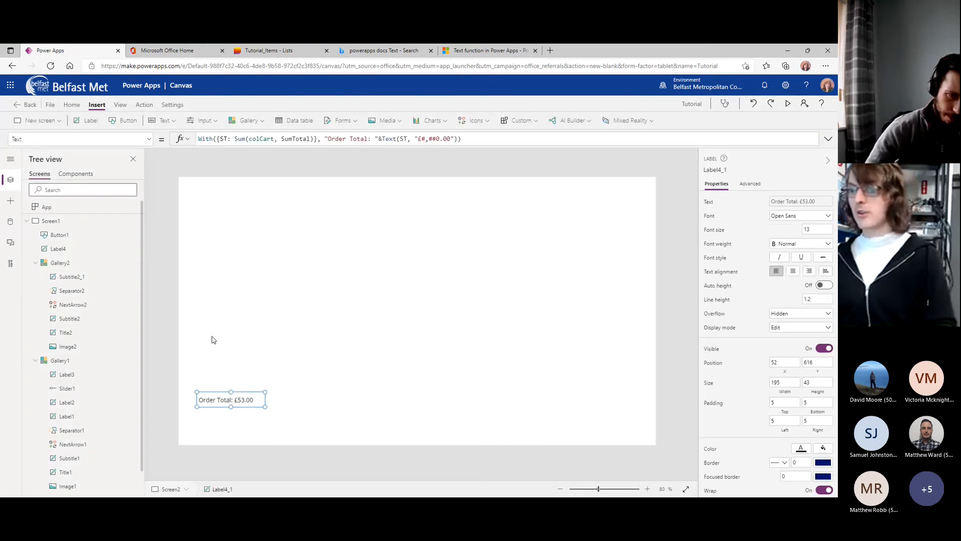
left_click(247, 120)
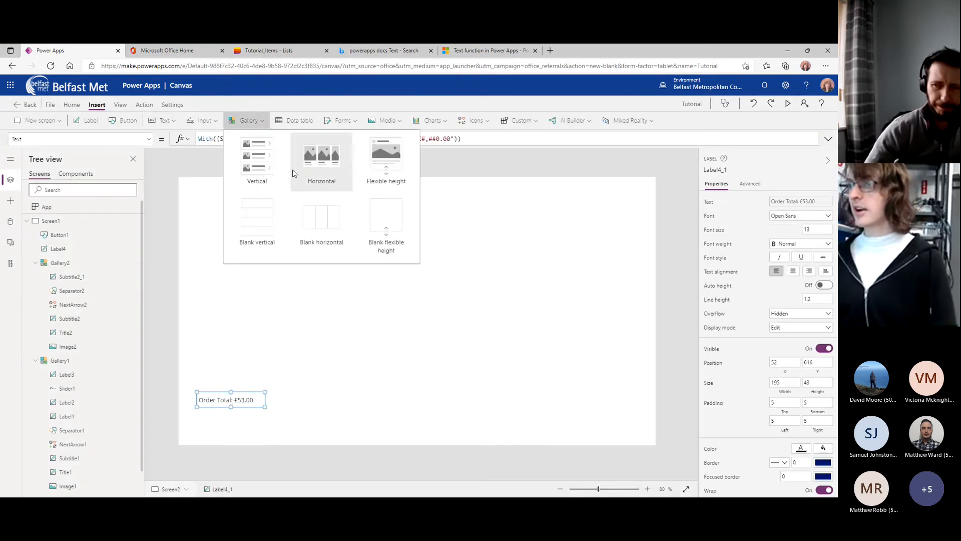
left_click(268, 171)
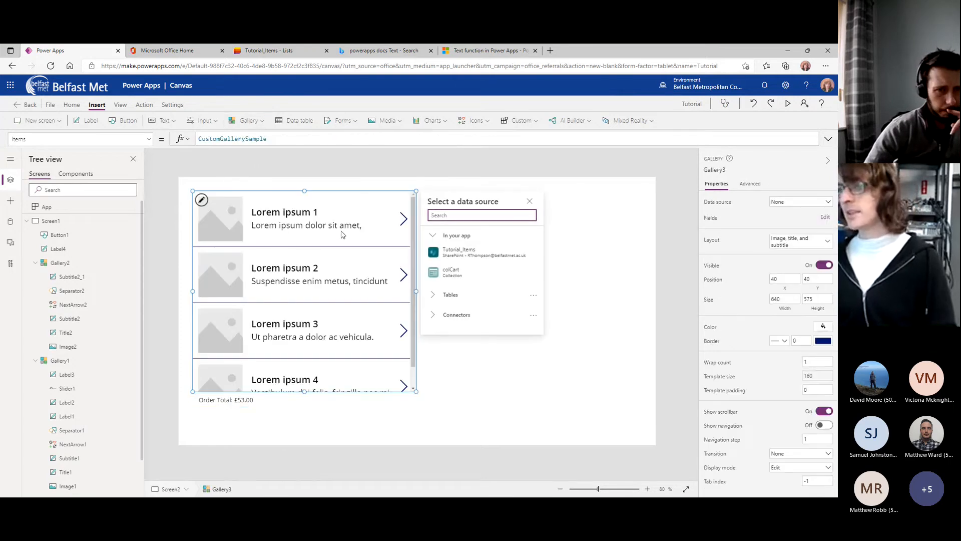
left_click(436, 273)
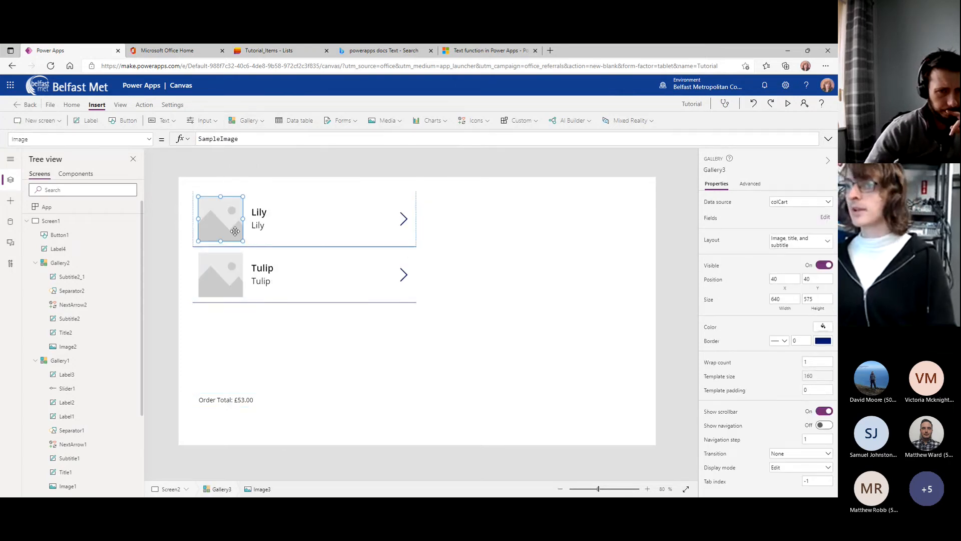
Set the new gallery's Image formula to LookUp(Tutorial_Items, ThisItem.ProductId = ID).Image.
left_click_drag(252, 143, 168, 145)
type("LookUp(")
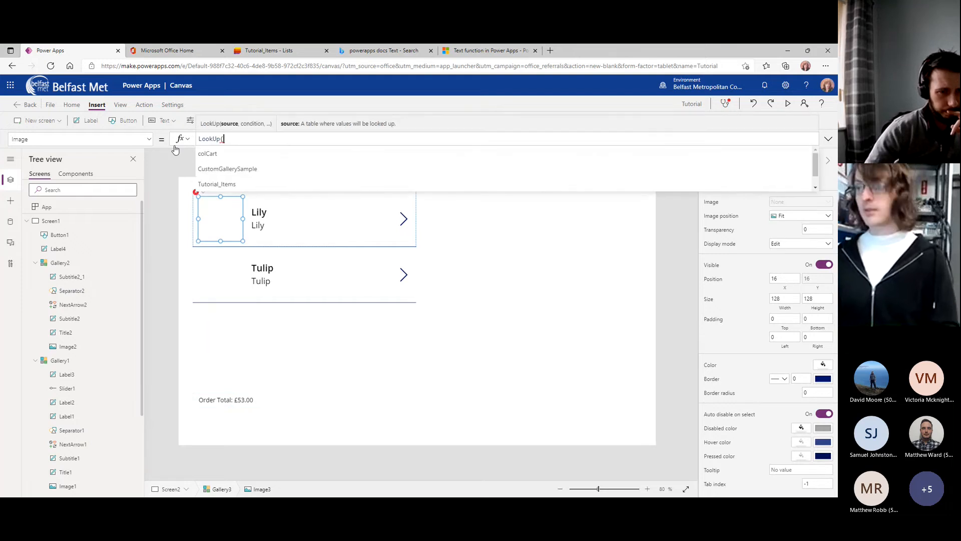
type("Tutorial")
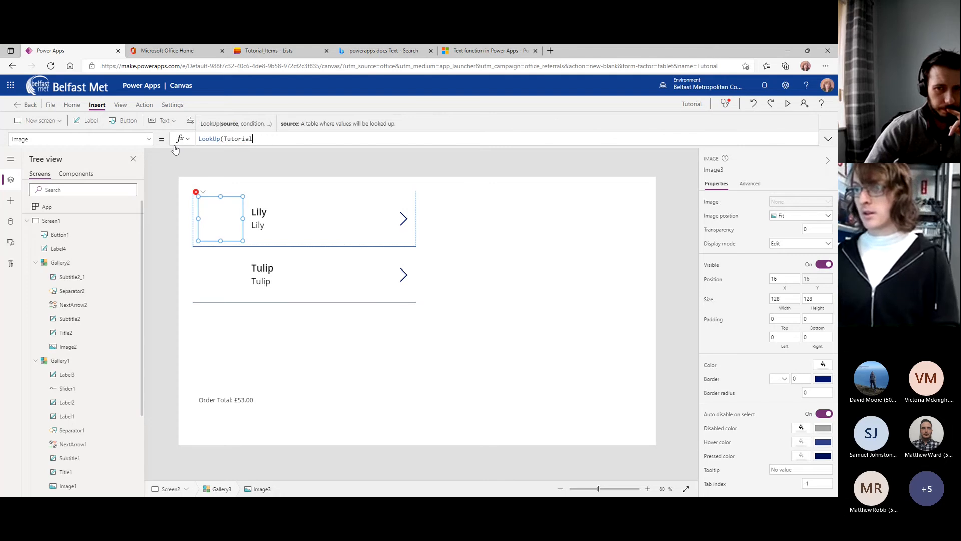
type("Itemtems, ")
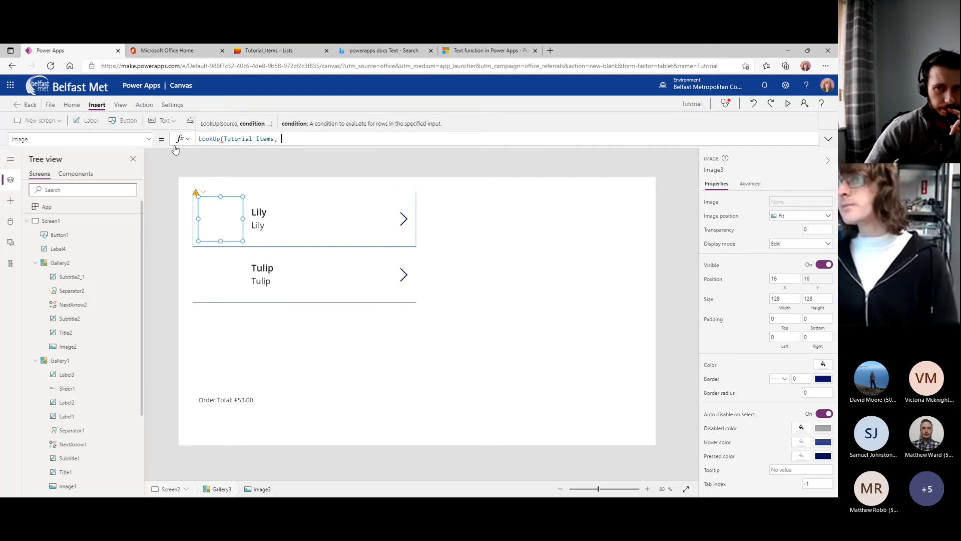
type("ThisItem")
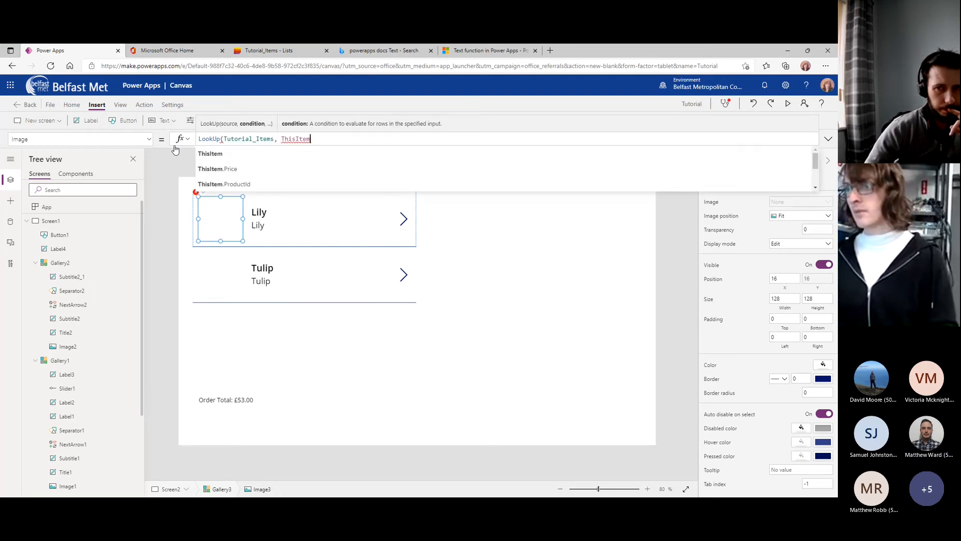
type(".ProductId")
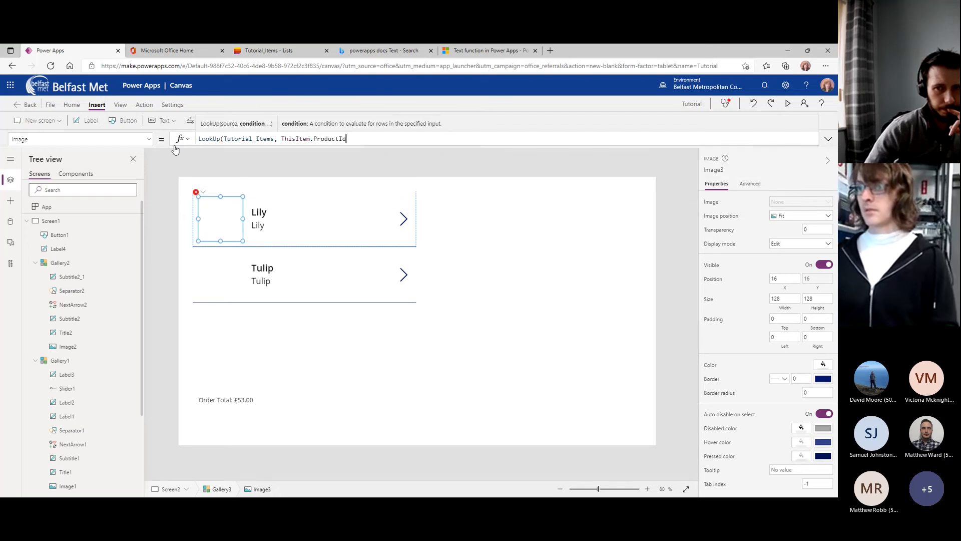
type(" = ID).")
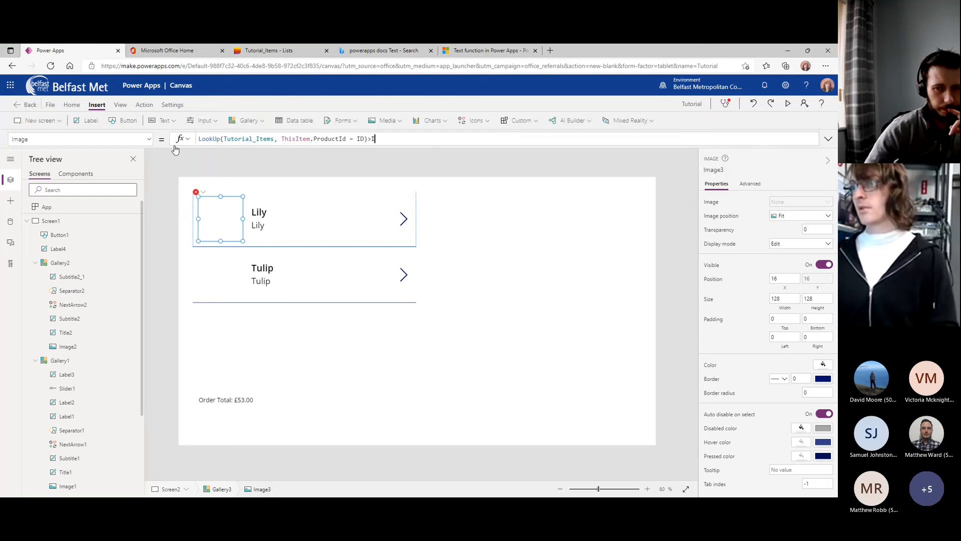
type("Image")
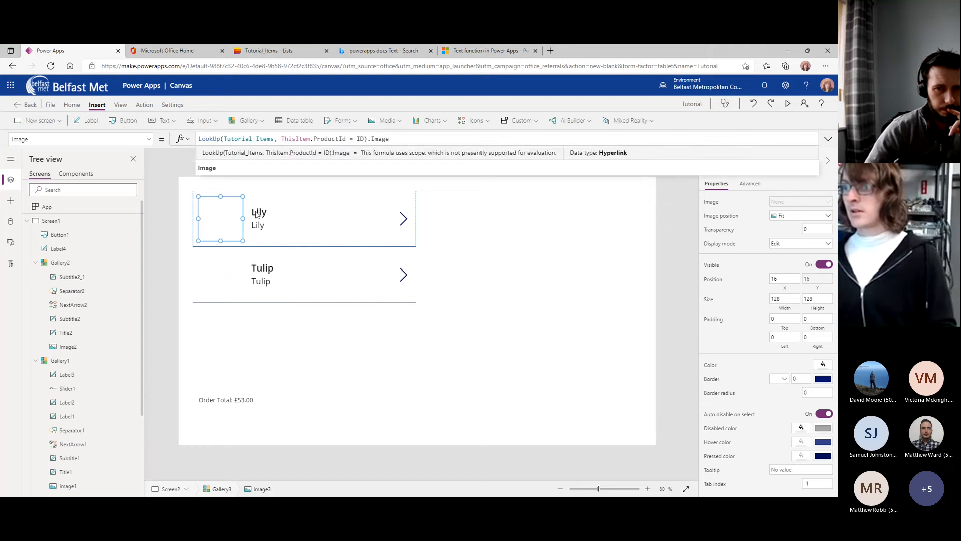
Move the Screen2 gallery's title label up level with the image's top edge, and delete the subtitle label.
left_click(260, 213)
left_click_drag(259, 213, 264, 198)
left_click(261, 211)
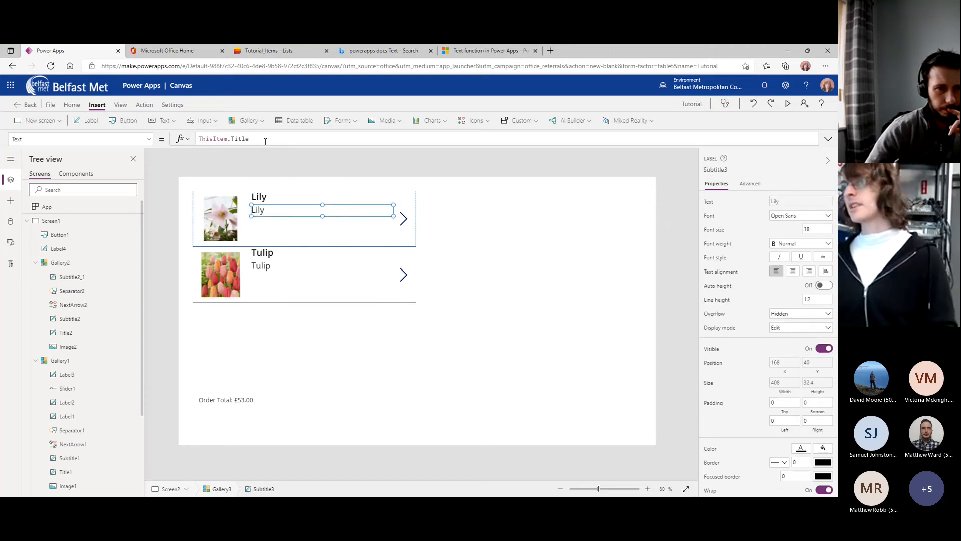
left_click(148, 140)
left_click(253, 139)
left_click(262, 211)
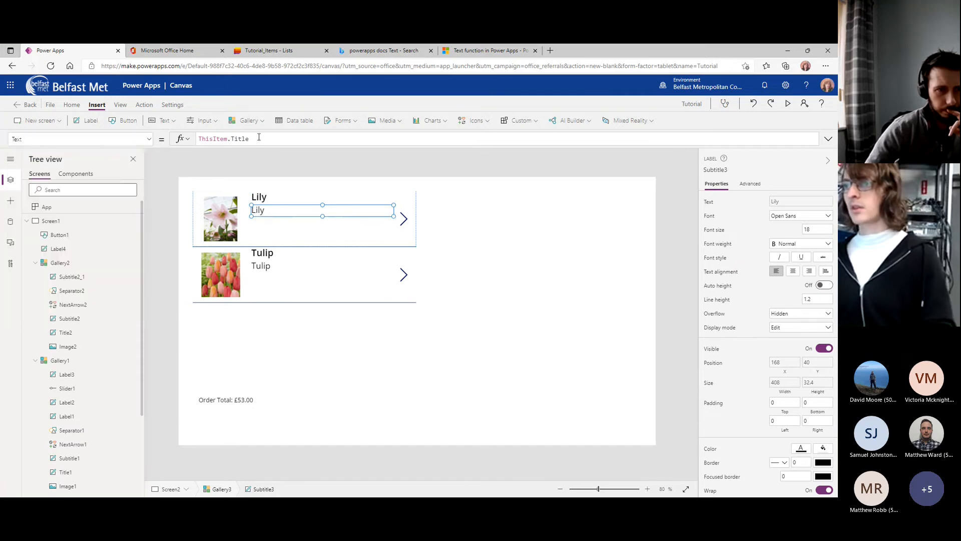
left_click_drag(263, 139, 183, 139)
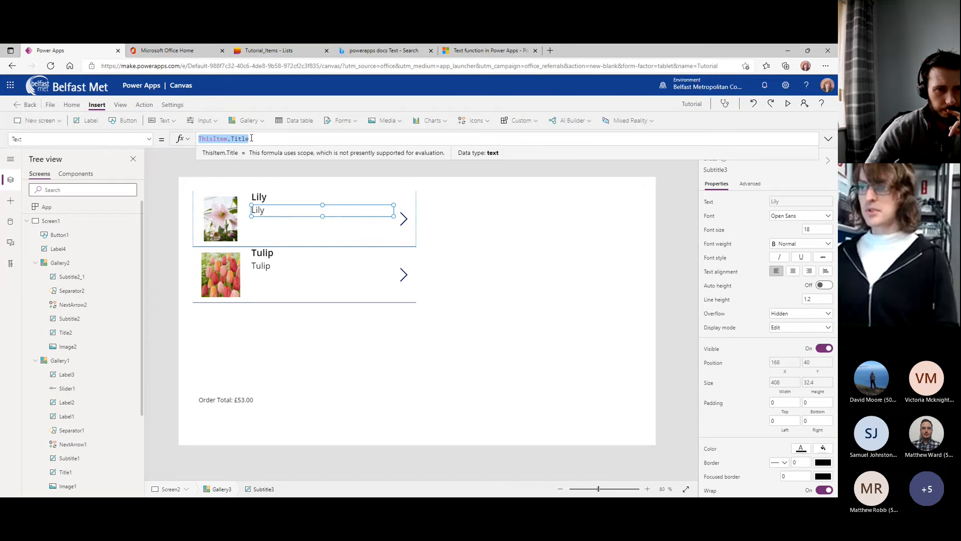
left_click(268, 211)
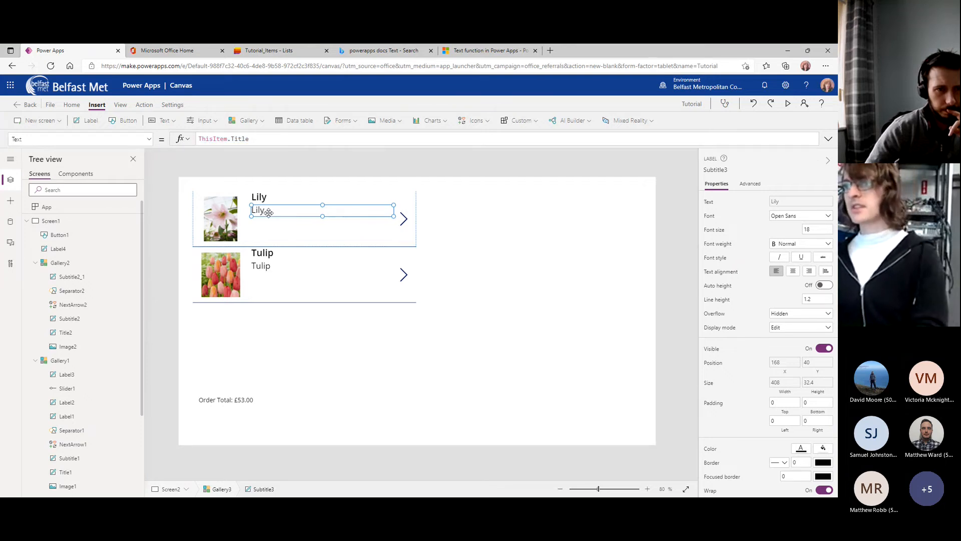
key("Delete")
Insert a text input on Screen2 and place it below the Lily title at about X 232, Y 81, about 288 wide.
left_click(212, 124)
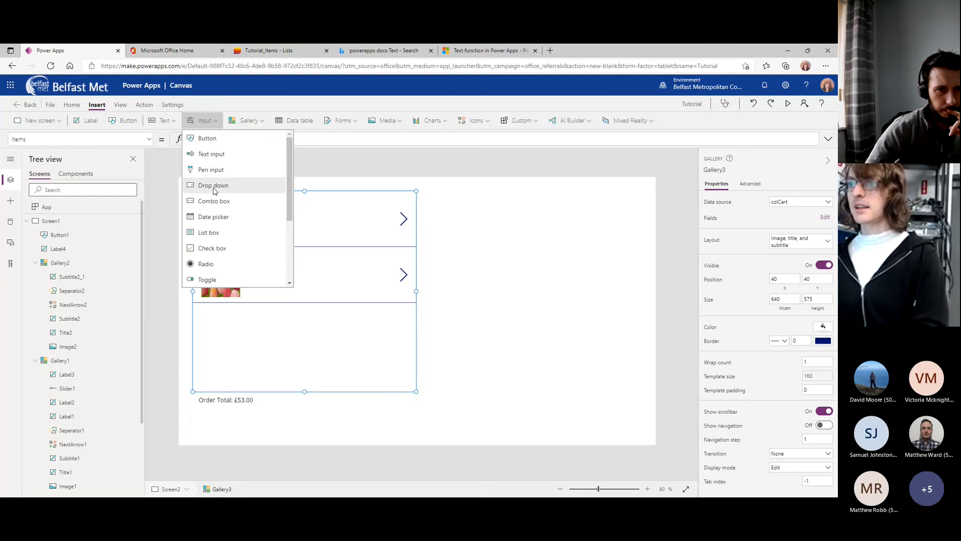
left_click(212, 154)
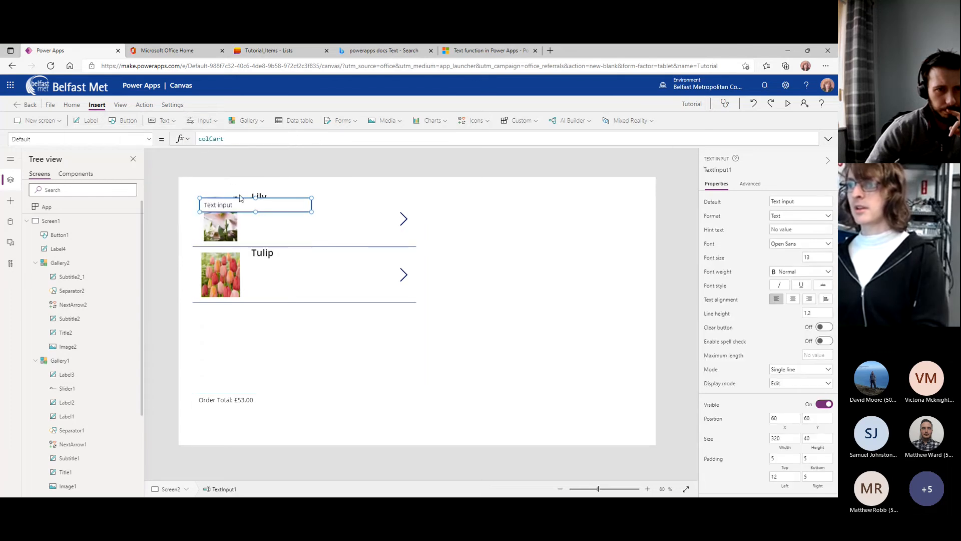
left_click_drag(224, 201, 258, 219)
Try to set the standalone text input's Default formula to ThisItem.Quantity, and delete that text input.
left_click_drag(245, 139, 174, 138)
type("ThisItem")
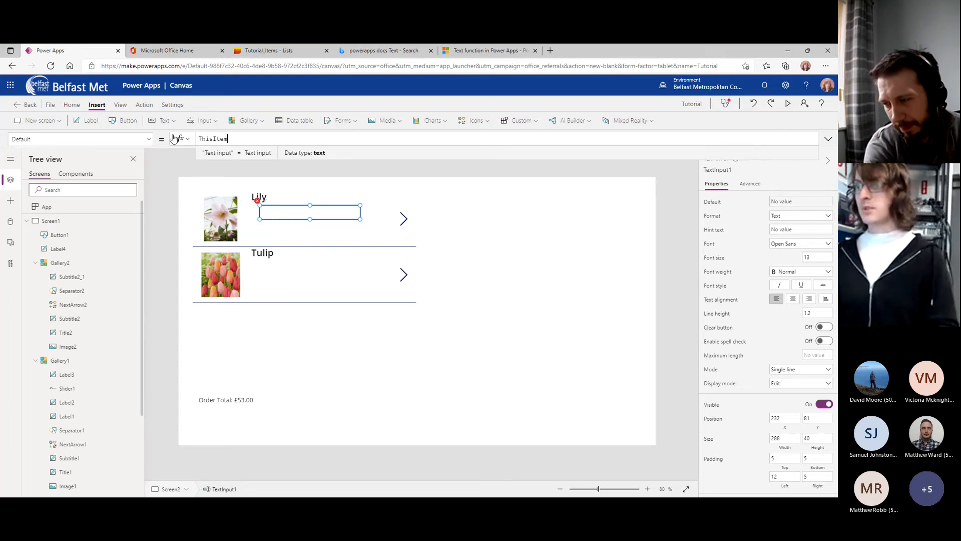
type(".Quantity")
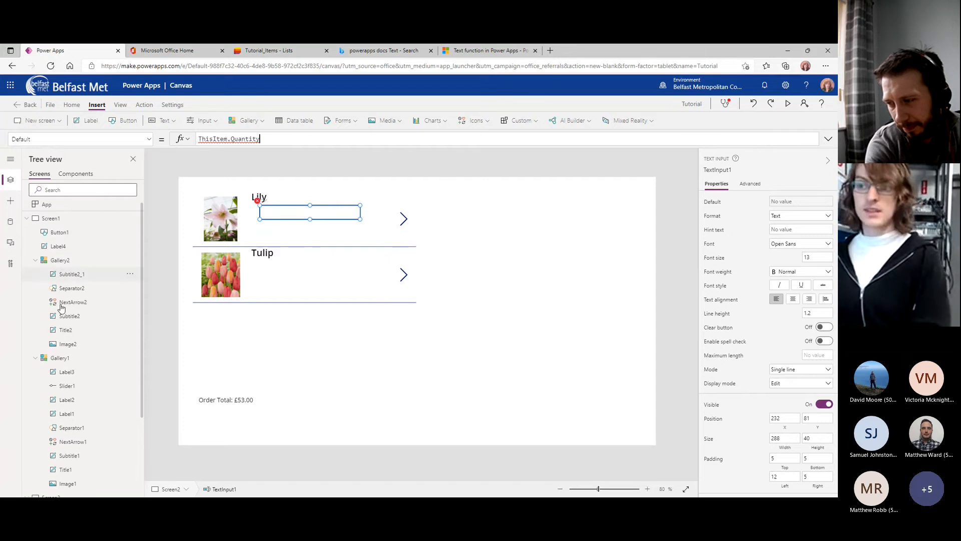
scroll(65, 301, "down", 3)
Insert a text input inside the Screen2 gallery's template, below the title at X 210, Y 36, about 220 wide.
left_click(271, 216)
left_click(270, 216)
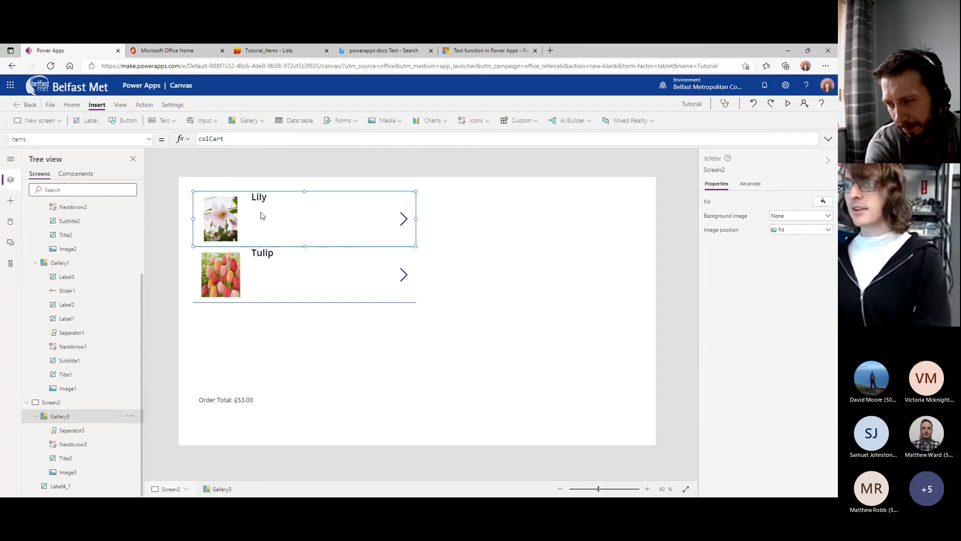
left_click(204, 120)
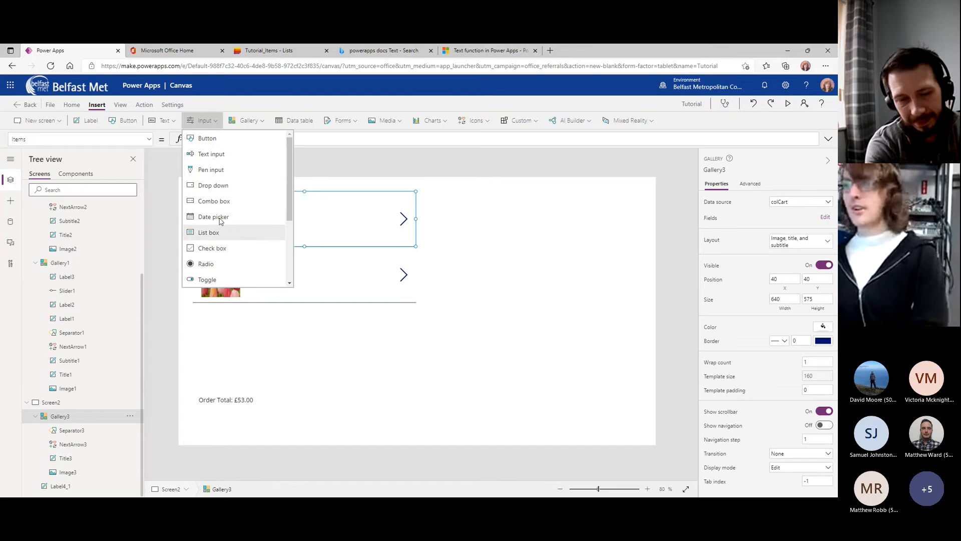
left_click(211, 153)
left_click_drag(275, 210, 328, 206)
left_click_drag(271, 211, 287, 210)
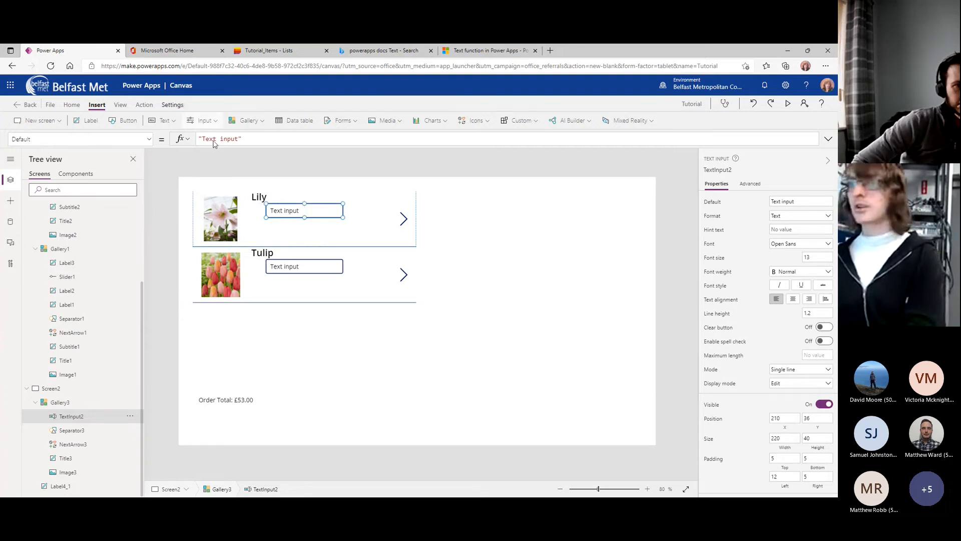
Set the gallery text input's Default formula to ThisItem.Quantity.
left_click_drag(256, 139, 171, 137)
type("Thisitem.Quantity")
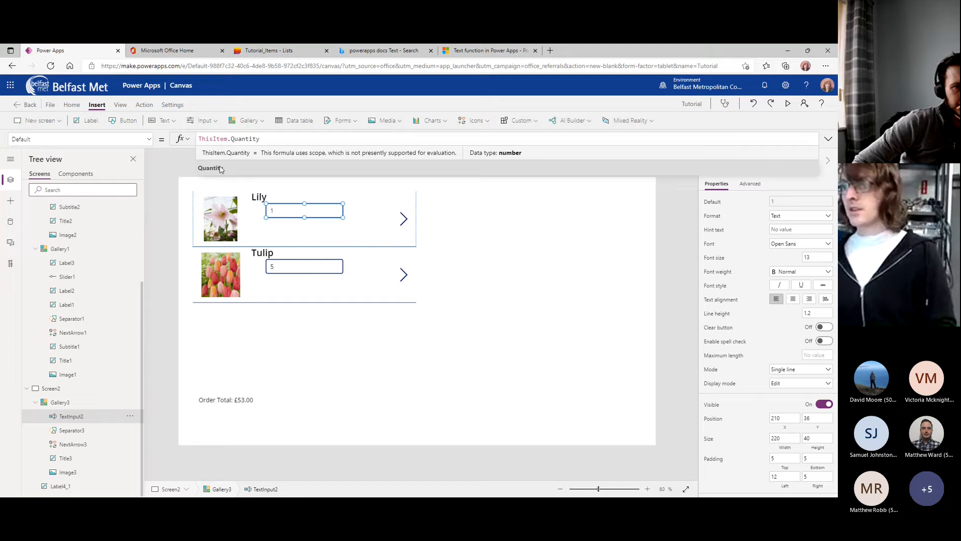
left_click(221, 168)
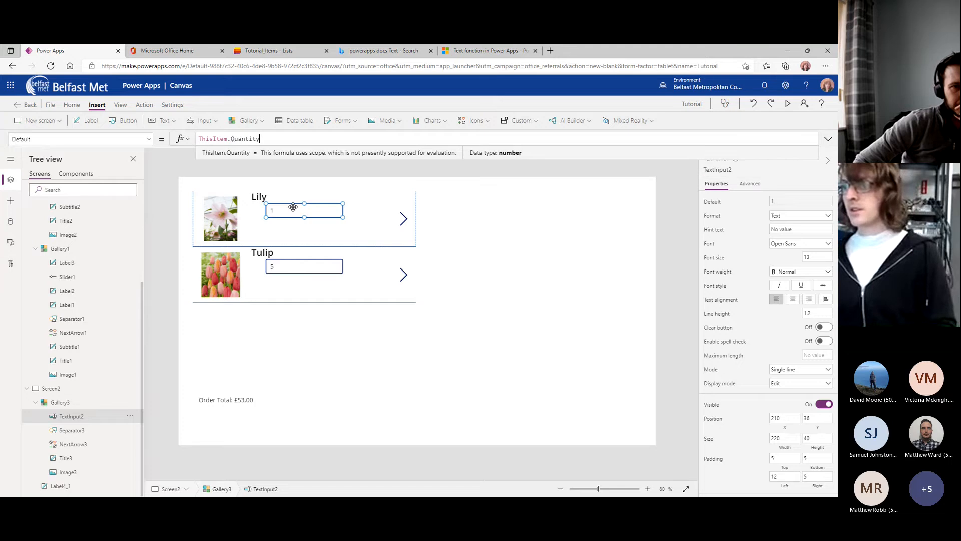
left_click(271, 223)
Narrow the quantity text input to about 169 wide and shift its left edge to X 224, leaving room for a label.
left_click(328, 215)
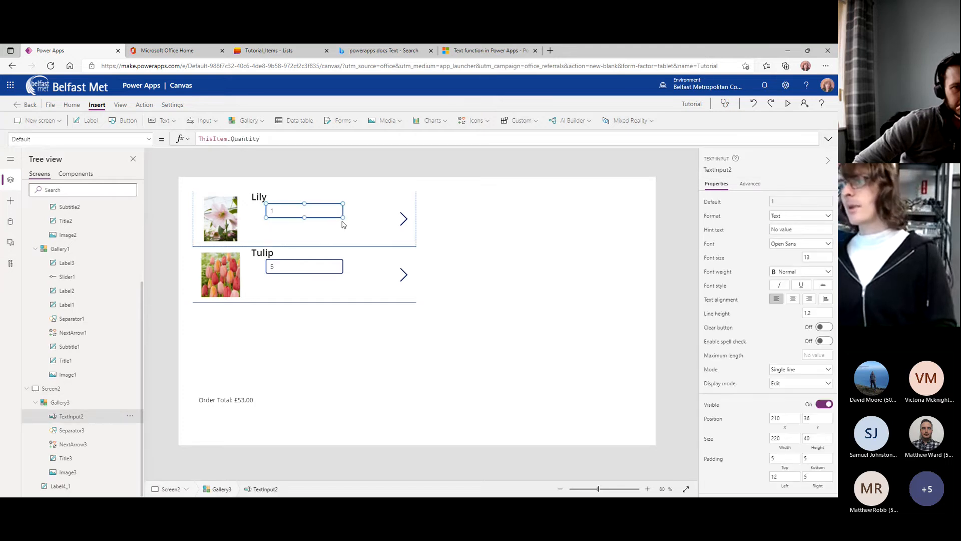
left_click_drag(342, 218, 329, 218)
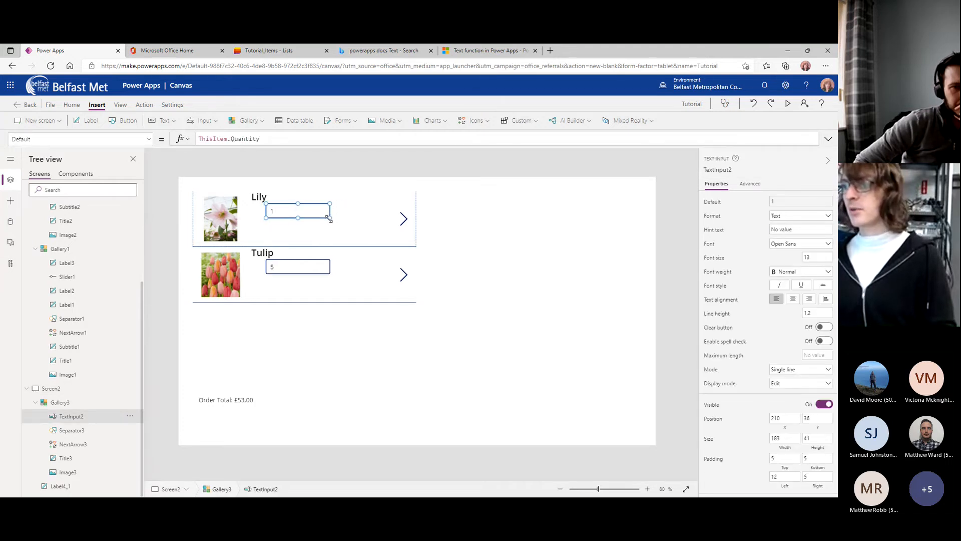
left_click_drag(263, 221, 271, 218)
left_click(270, 187)
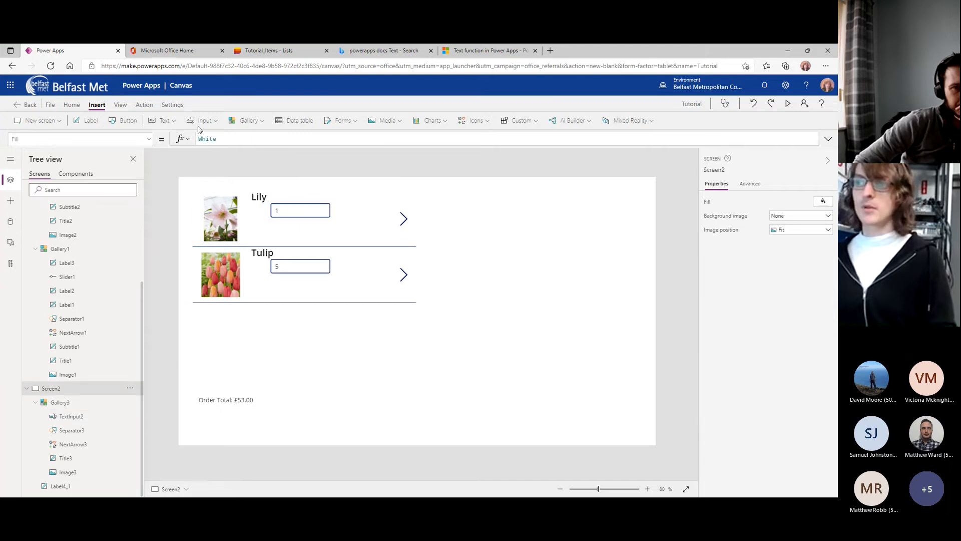
Insert a label on Screen2 between the Lily image and quantity input, about 55 by 42, with the text "Qnt:".
left_click(165, 120)
left_click_drag(221, 200, 270, 217)
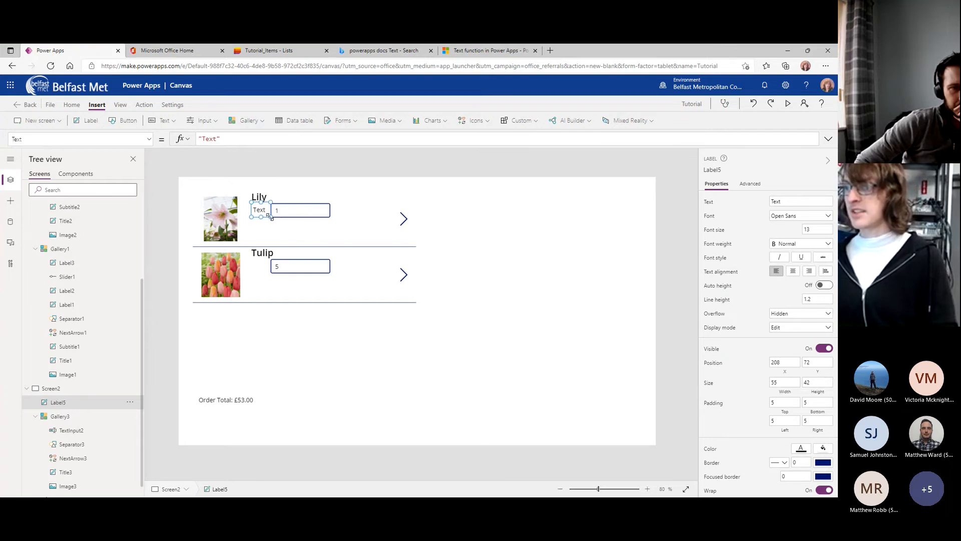
type("Qu")
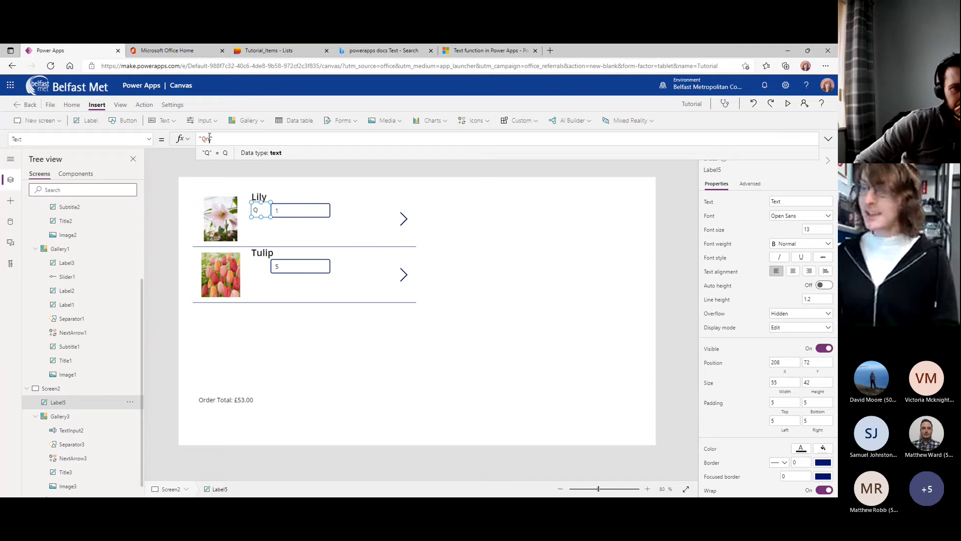
Add a label inside the gallery below the quantity input, with its Text formula set to "SumTotal: "&ThisItem.SumTotal.
left_click(278, 235)
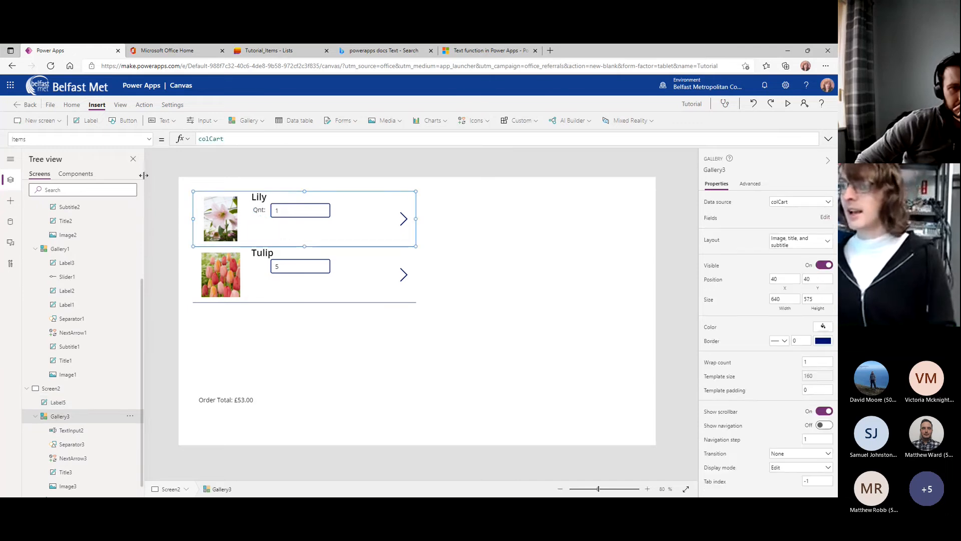
left_click_drag(223, 201, 278, 231)
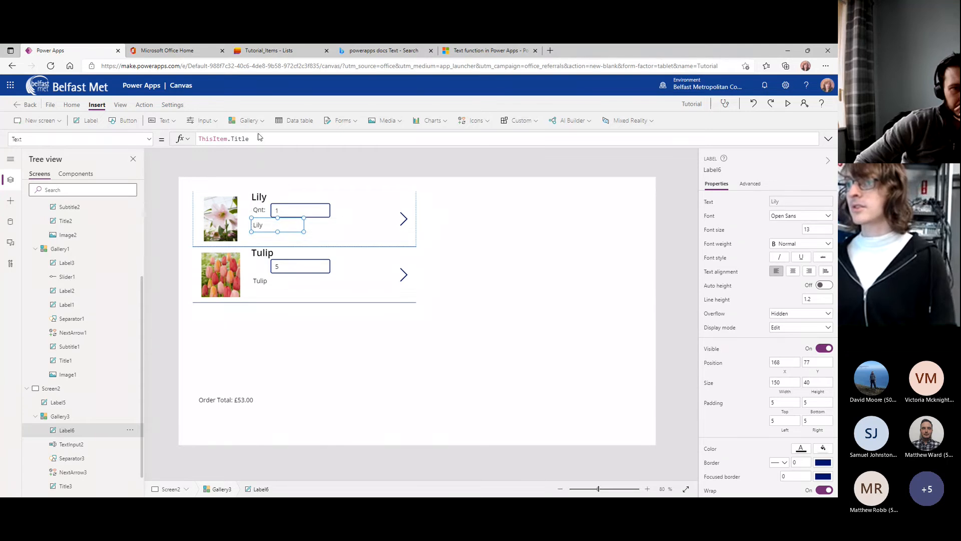
left_click_drag(261, 139, 162, 140)
type("\"Sum")
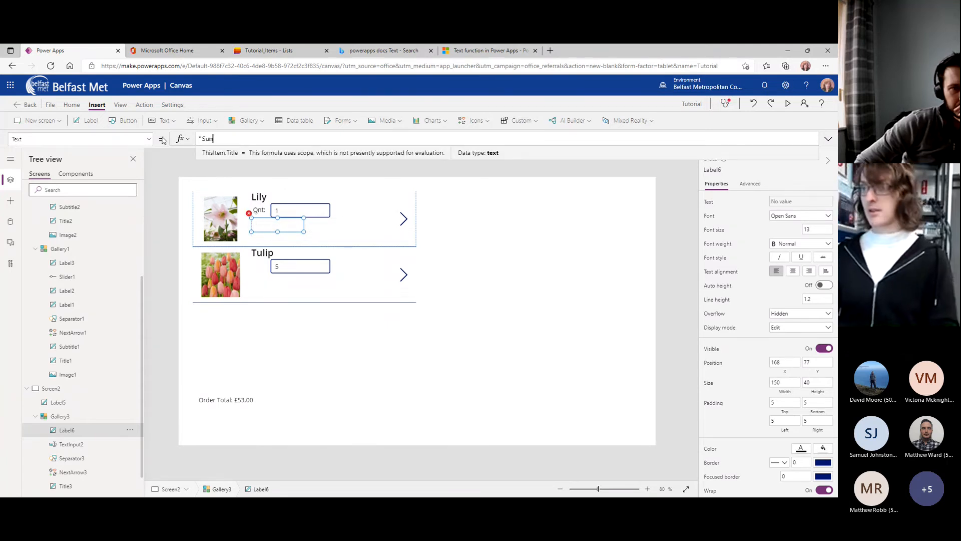
type("Total : \"&ThisIt")
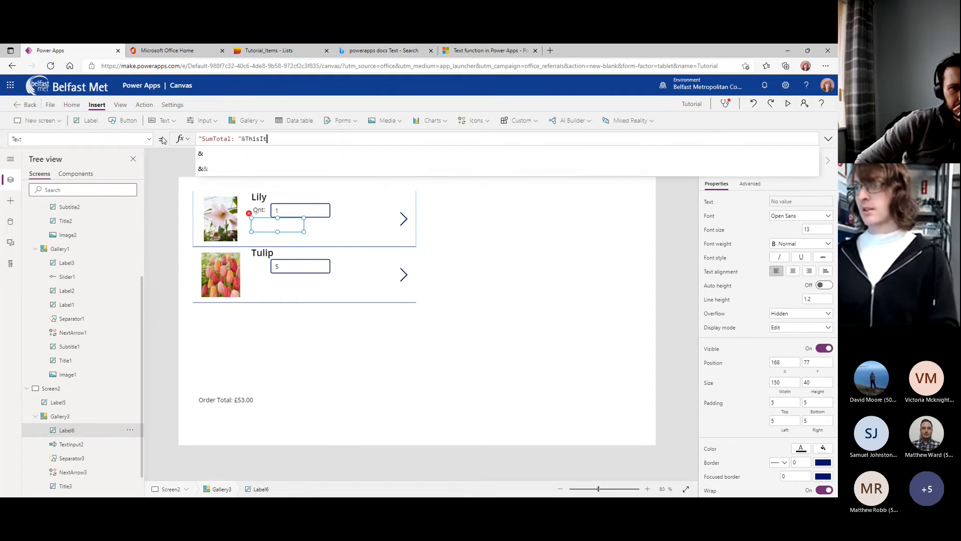
type("em.SumTo")
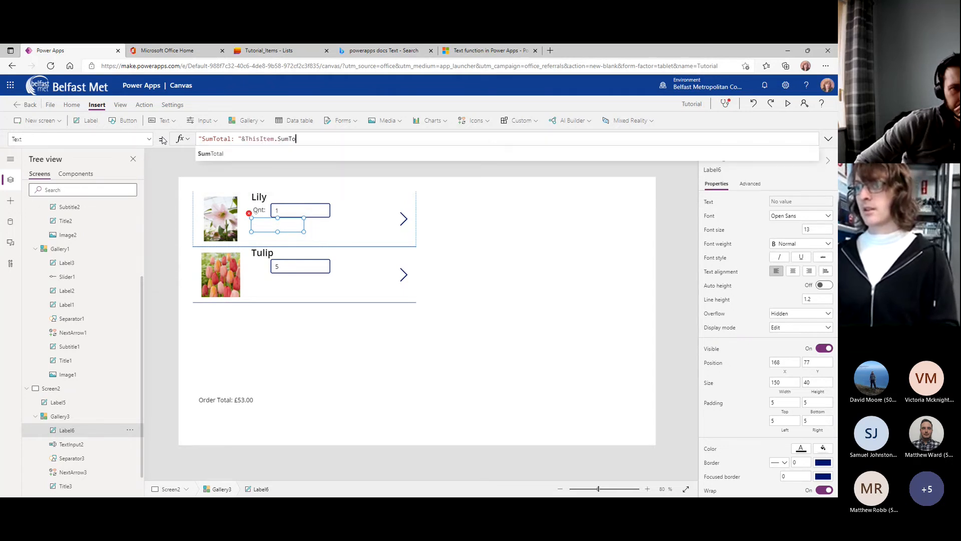
type("tal")
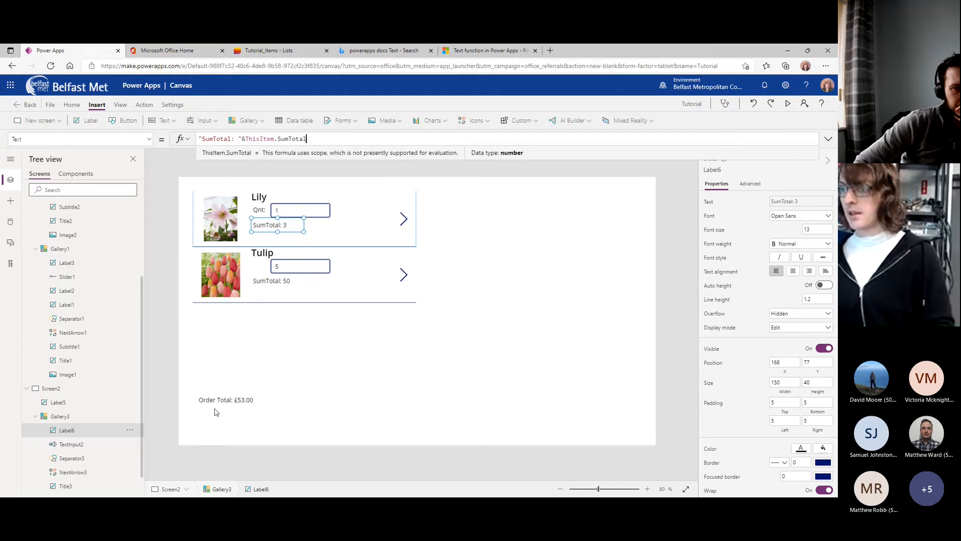
left_click(286, 283)
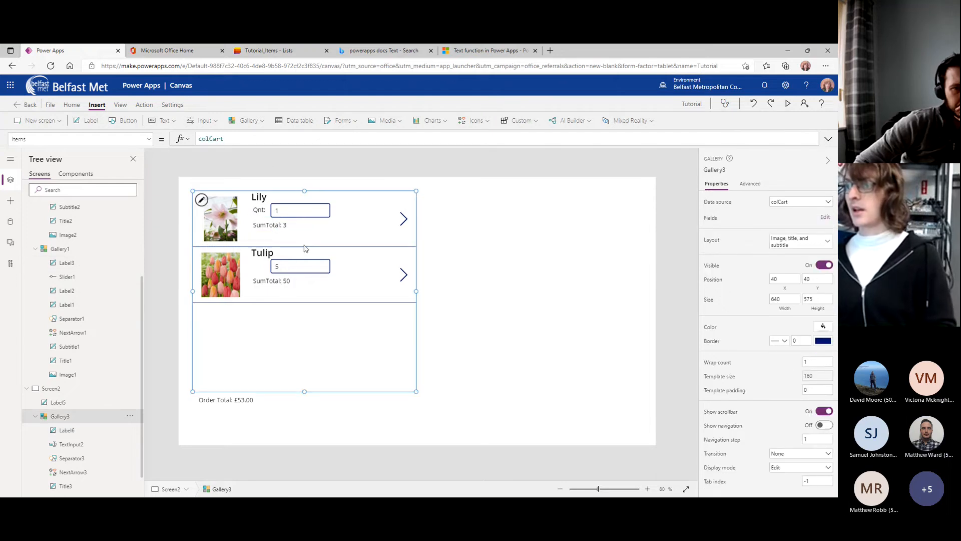
Format the SumTotal label's amount as currency by wrapping it as Text(ThisItem.SumTotal, "£#,##0.00").
left_click(278, 226)
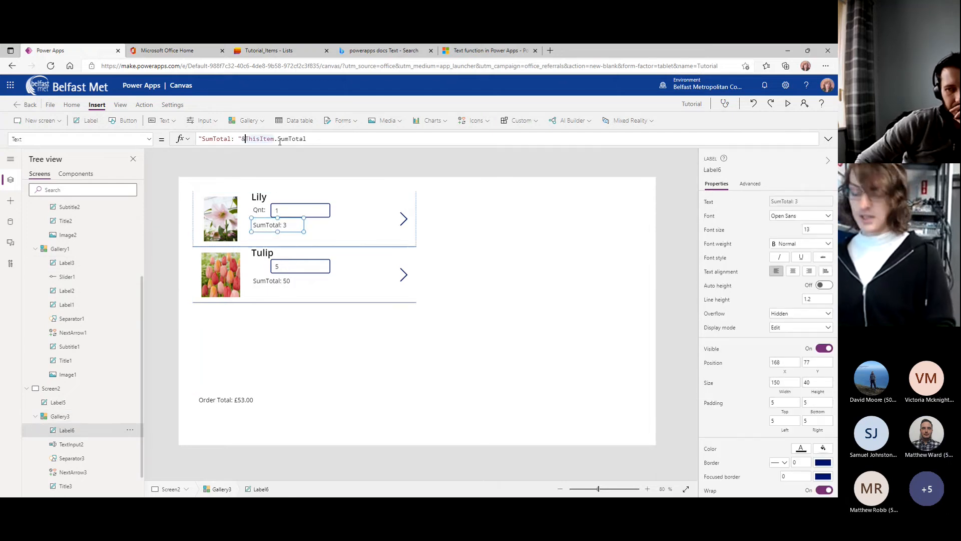
type("Te")
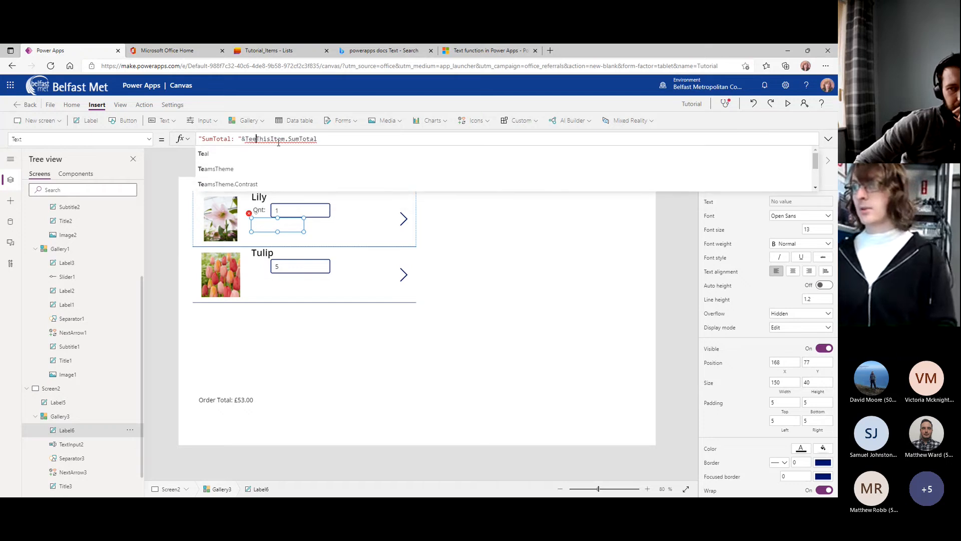
type("xt(")
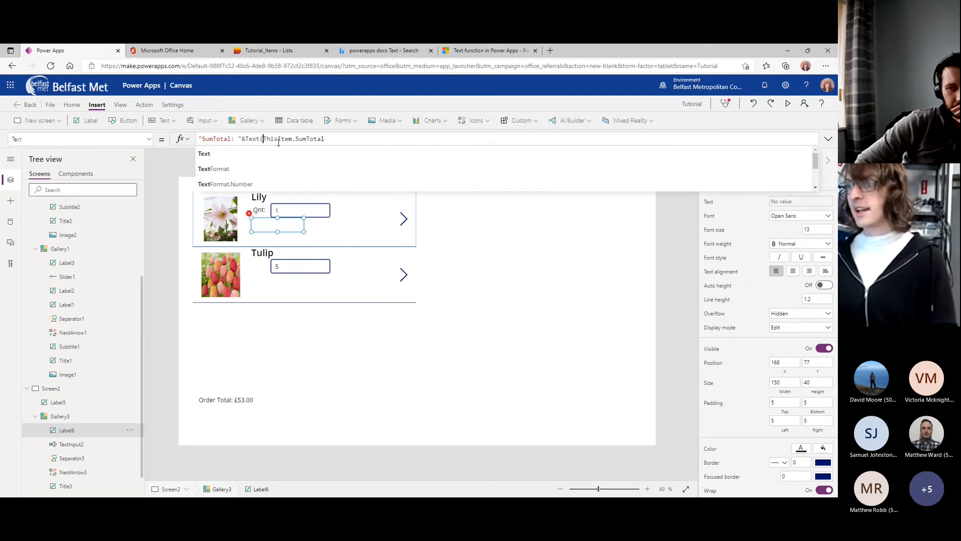
left_click(325, 141)
type(", \"£")
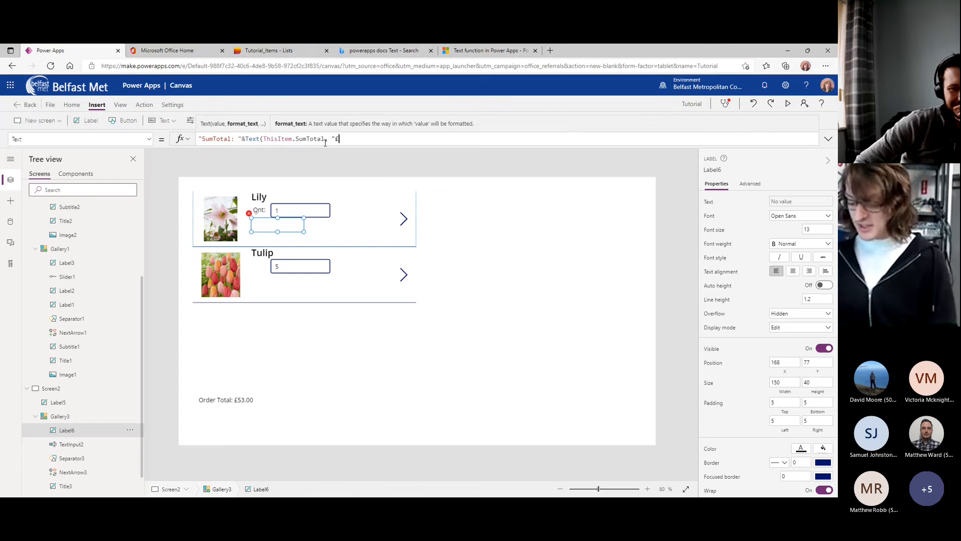
type("#,##0.00\")")
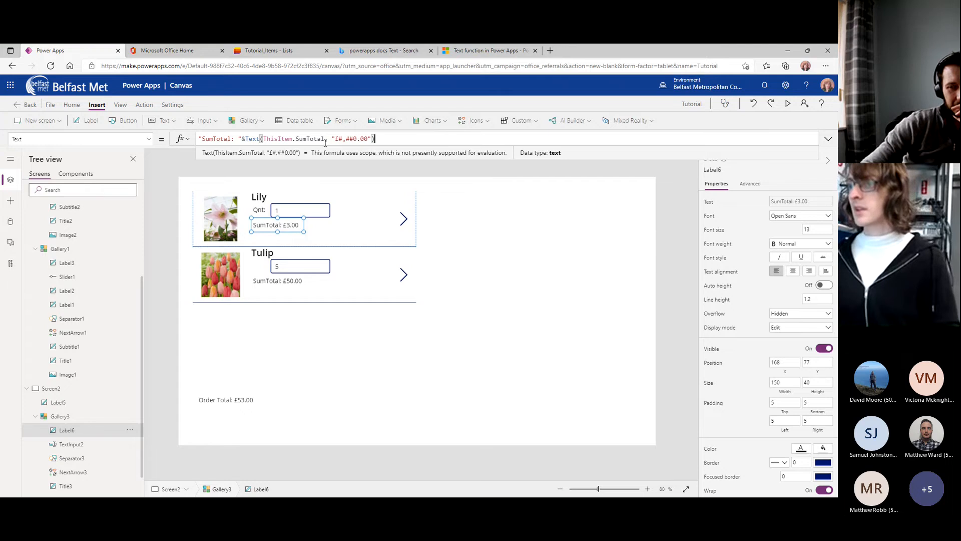
Resize the quantity text input to about 115 wide and 41 high, at X 214, Y 36.
left_click(289, 210)
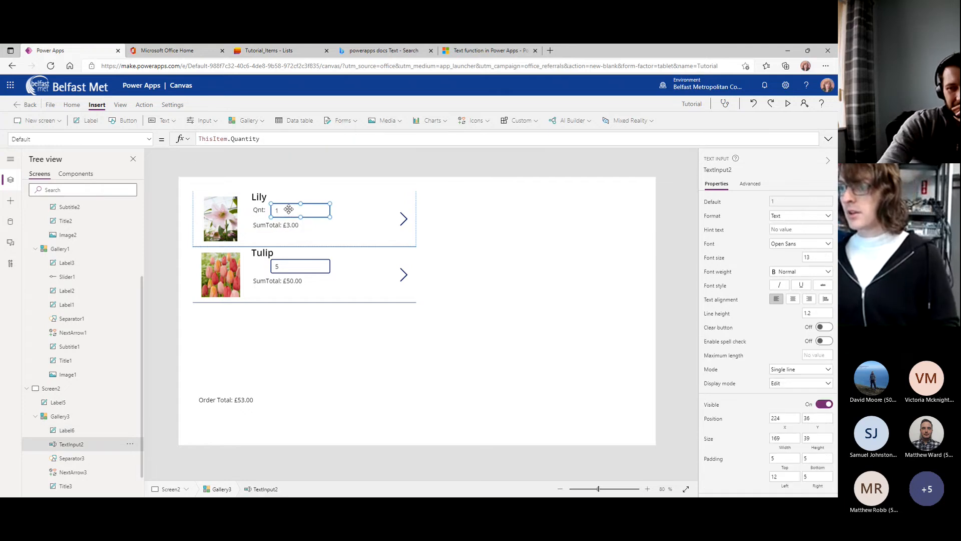
mouse_move(287, 209)
left_mouse_down()
mouse_move(325, 218)
mouse_move(303, 215)
left_mouse_up()
left_click_drag(303, 216, 308, 216)
Change the Screen2 gallery's arrow icon to the Cancel icon.
left_click(413, 225)
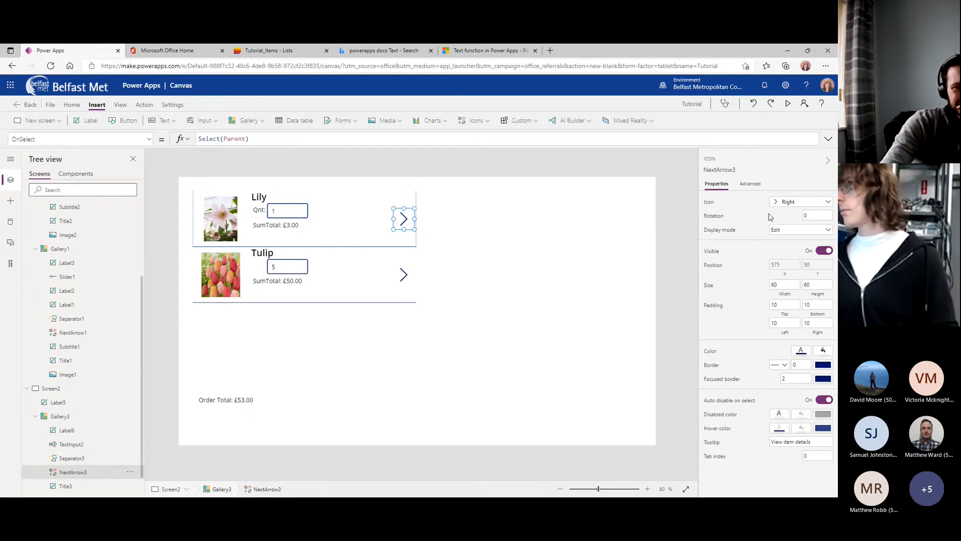
left_click(802, 201)
left_click(768, 242)
Set the Cancel icon's OnSelect formula to Remove(colCart, ThisItem).
left_click(256, 141)
key("ctrl+a")
type("Remove(")
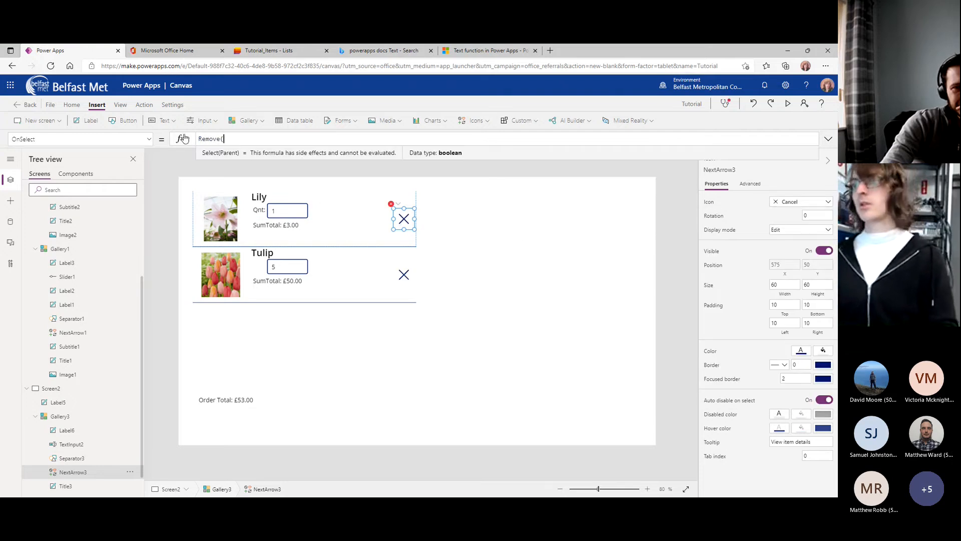
type("colCart, Th")
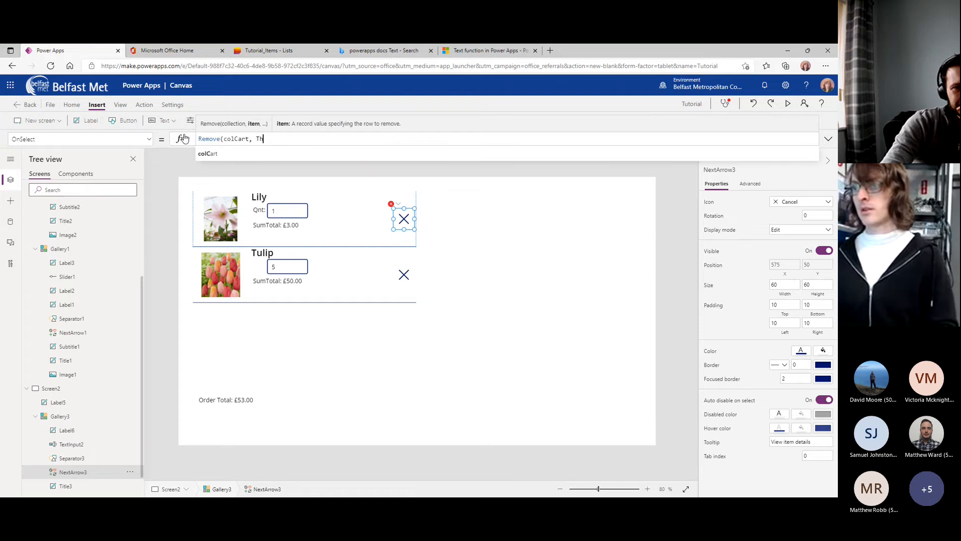
type("isItem)")
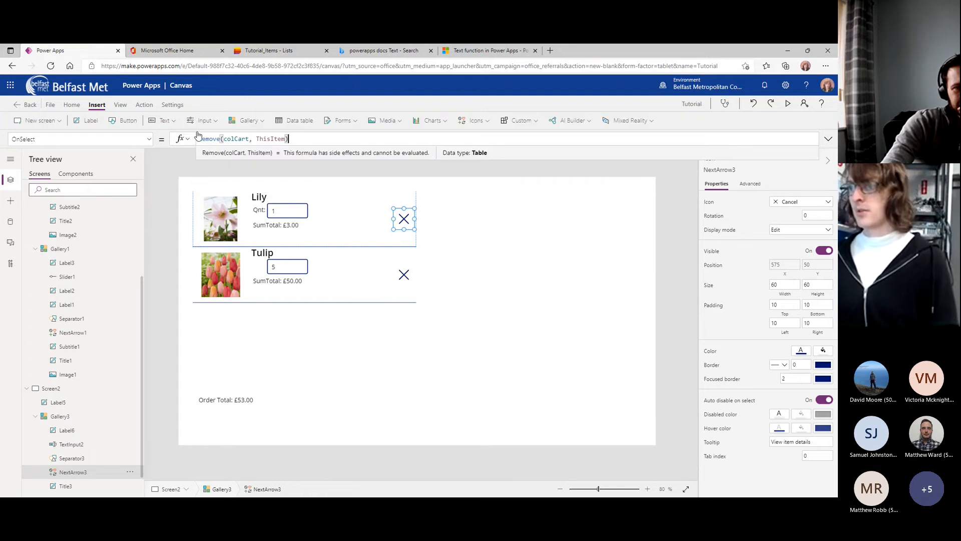
left_click(315, 190)
left_click(410, 232)
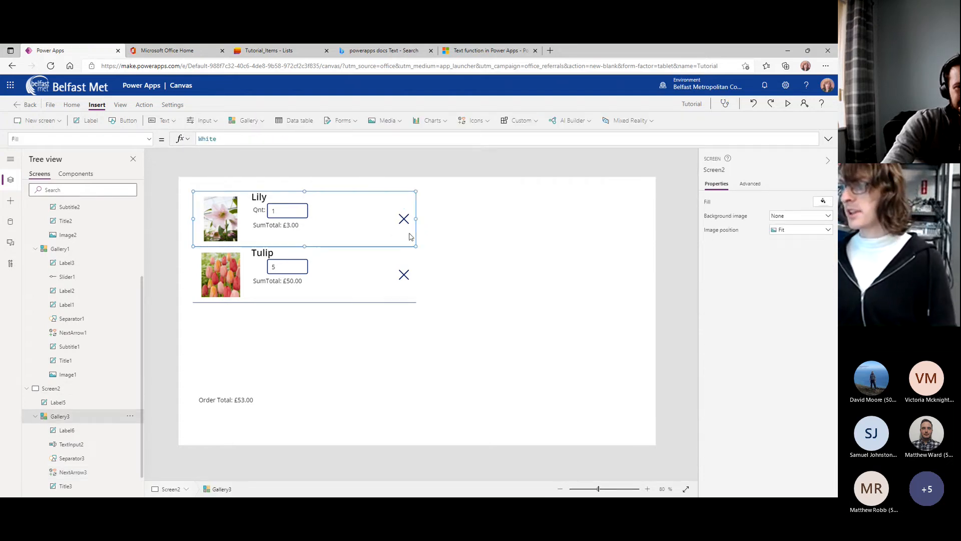
left_click(420, 257)
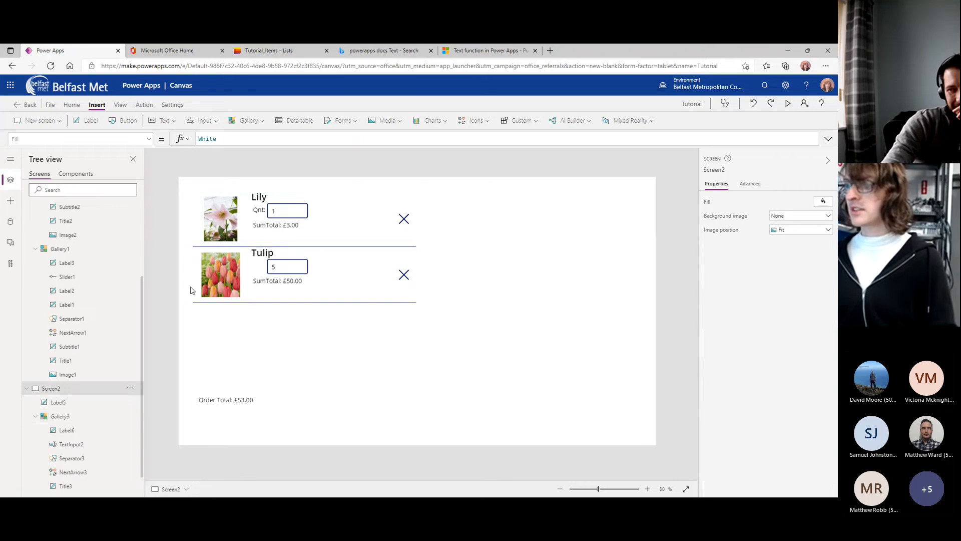
Open the OnChange formula of the quantity text input in the Screen2 gallery.
left_click(301, 268)
left_click(286, 210)
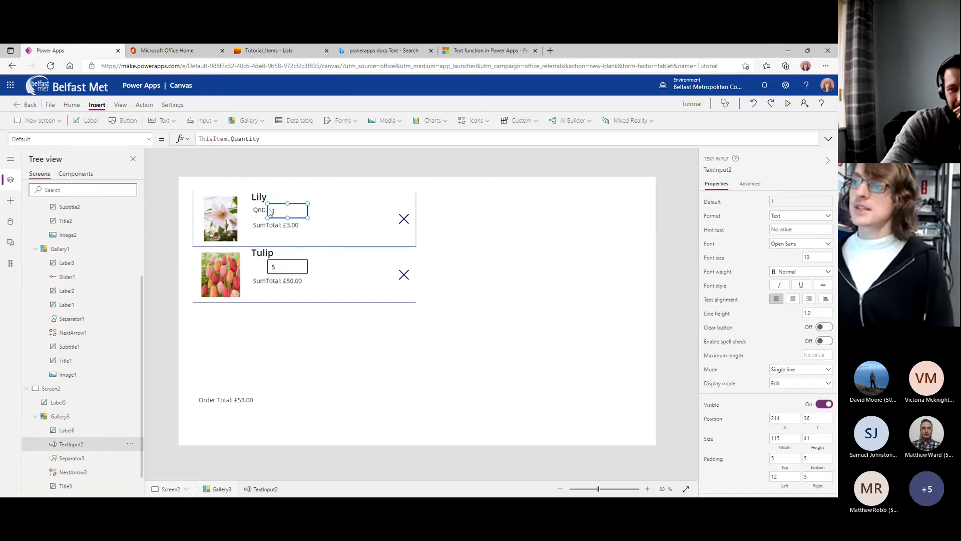
left_click(97, 140)
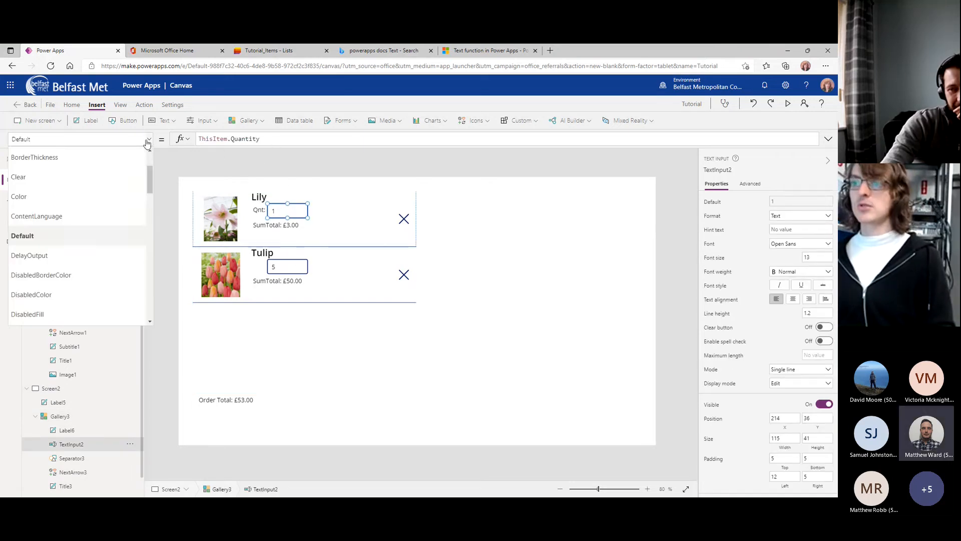
scroll(58, 248, "down", 3)
scroll(61, 215, "up", 3)
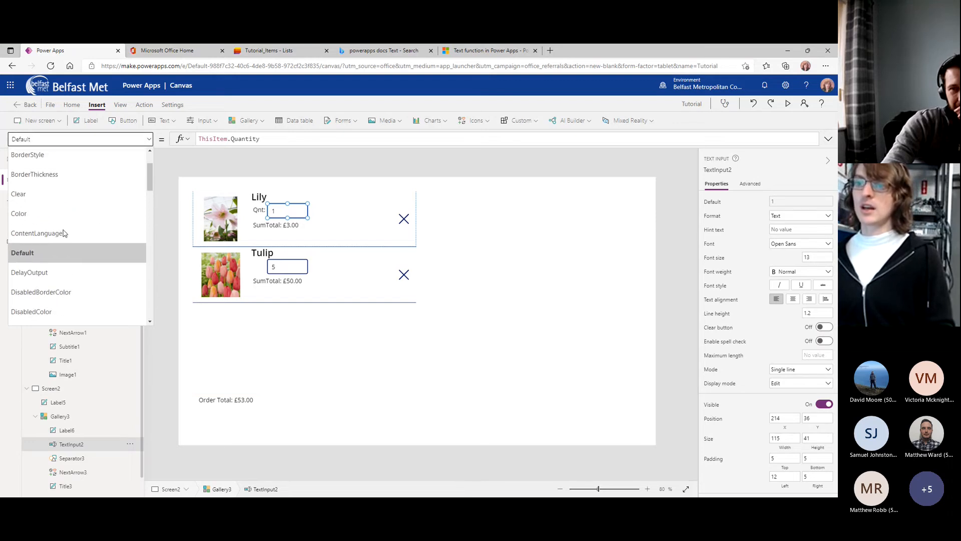
scroll(48, 252, "down", 5)
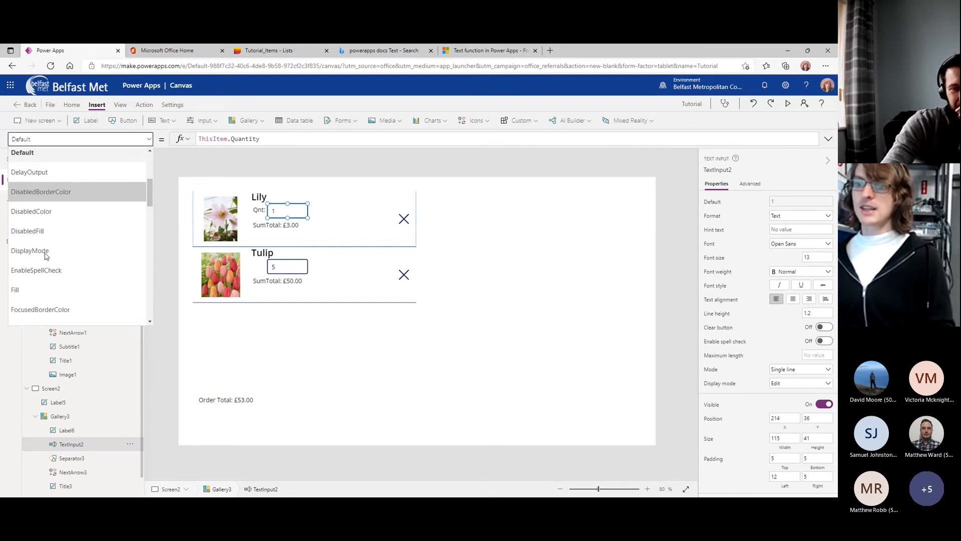
scroll(43, 259, "down", 2)
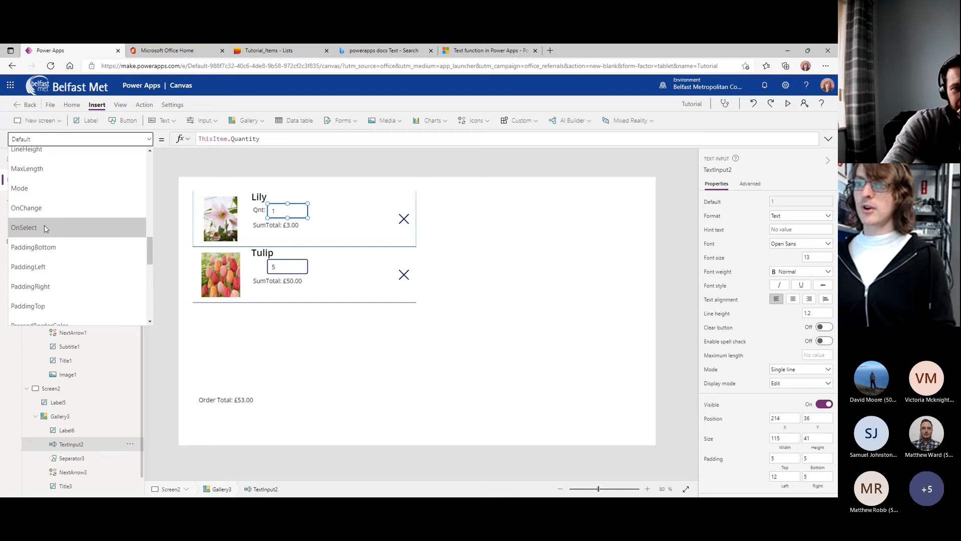
left_click(42, 207)
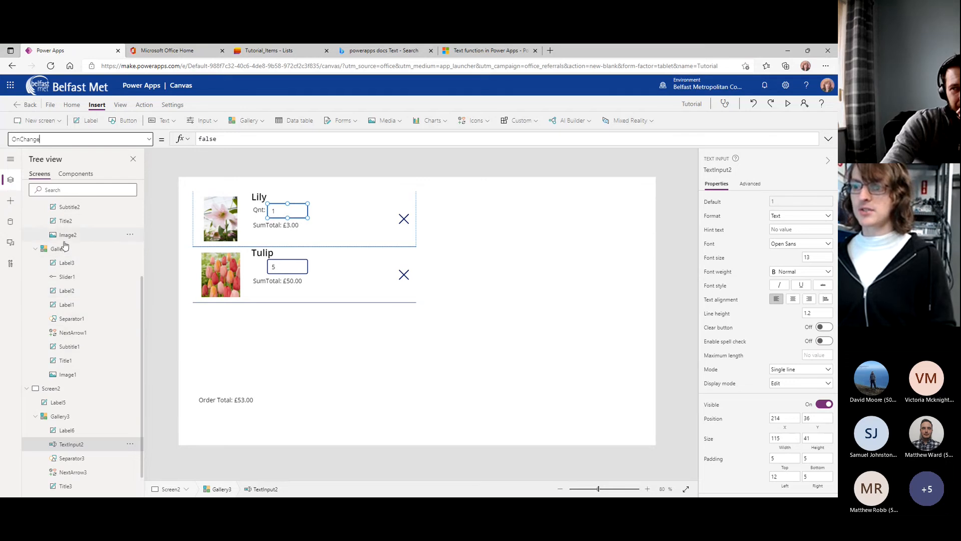
Copy the Patch block from the OnSelect formula of NextArrow1 in Gallery1, leaving out the surrounding If and Collect parts.
left_click(93, 250)
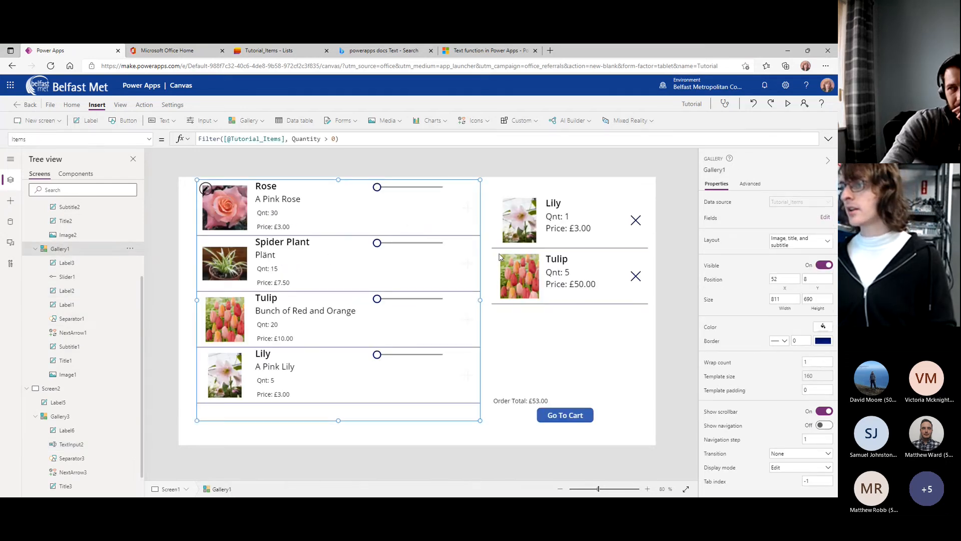
left_click(71, 333)
left_click(829, 138)
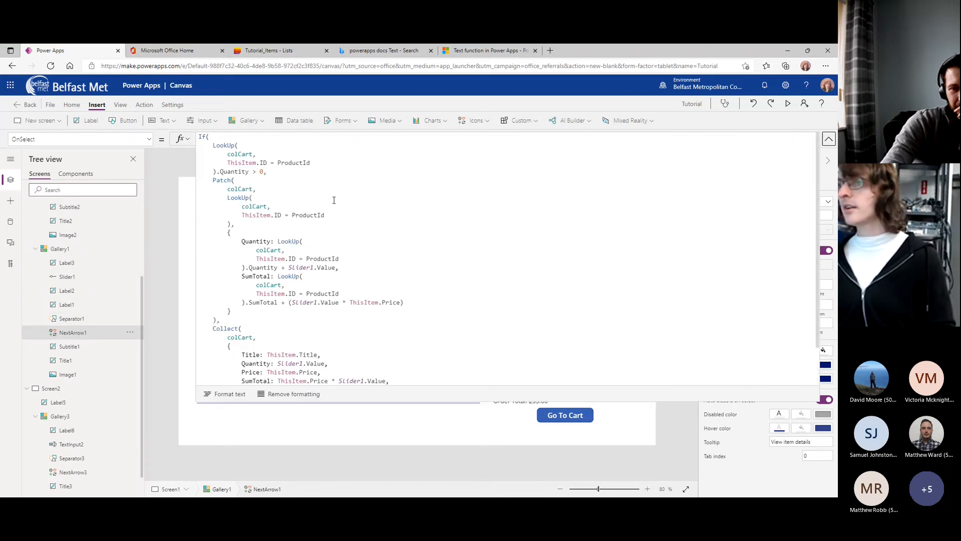
left_click_drag(212, 182, 214, 319)
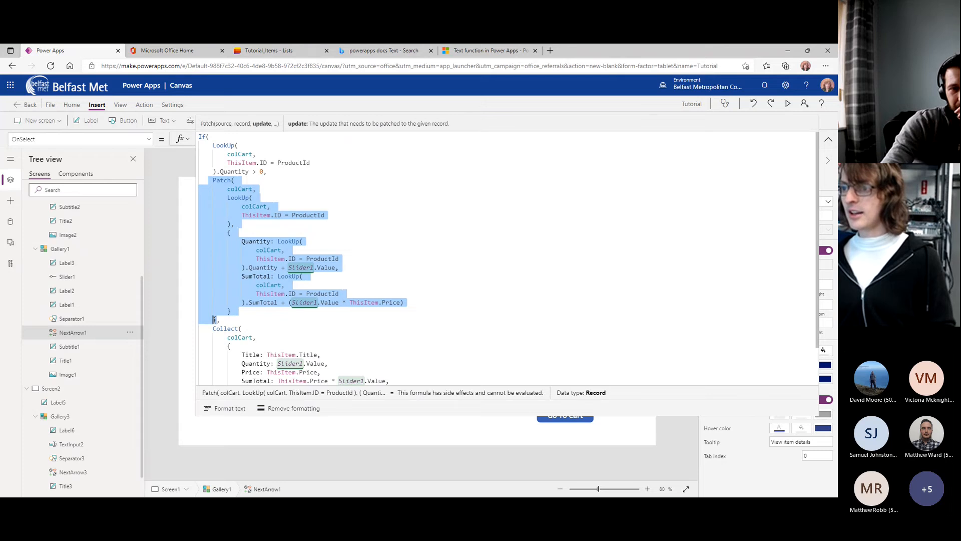
Replace TextInput2's OnChange formula in Gallery3 with the copied Patch block and expand the formula for editing.
left_click(60, 417)
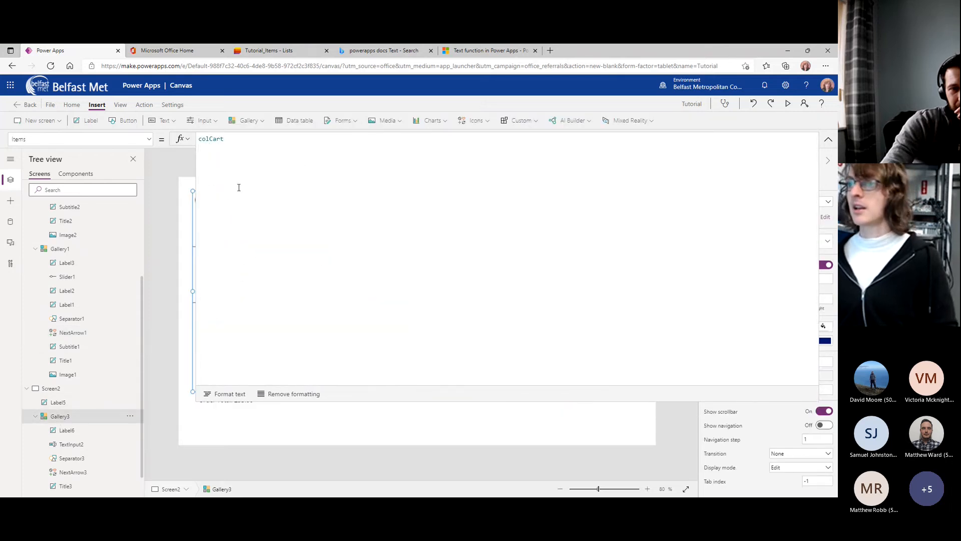
left_click(828, 142)
left_click(292, 212)
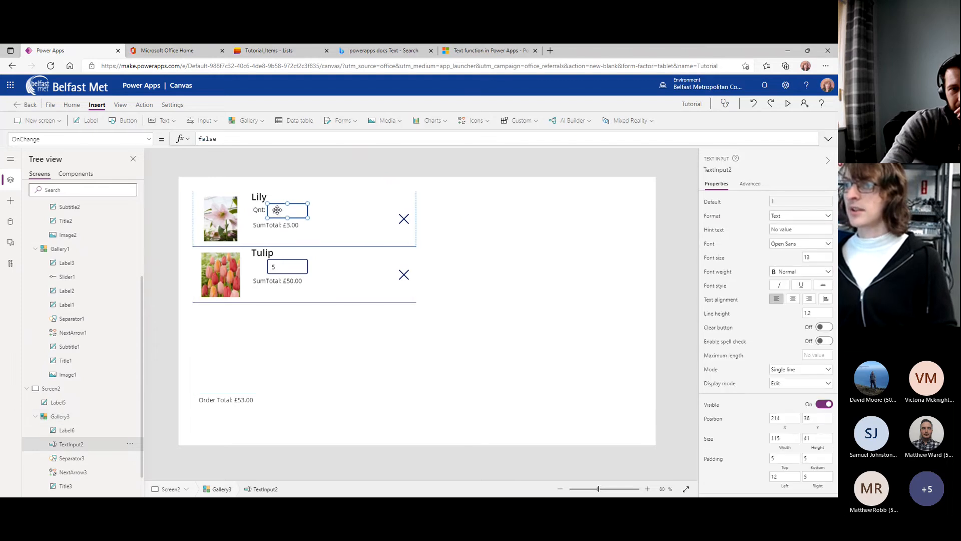
key("ctrl+v")
scroll(238, 145, "up", 3)
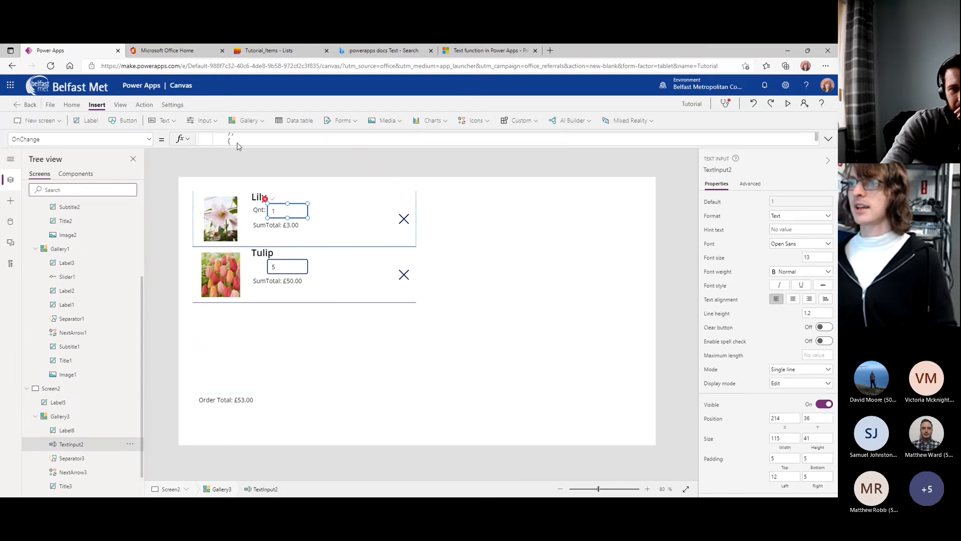
key("ctrl+a")
key("ctrl+v")
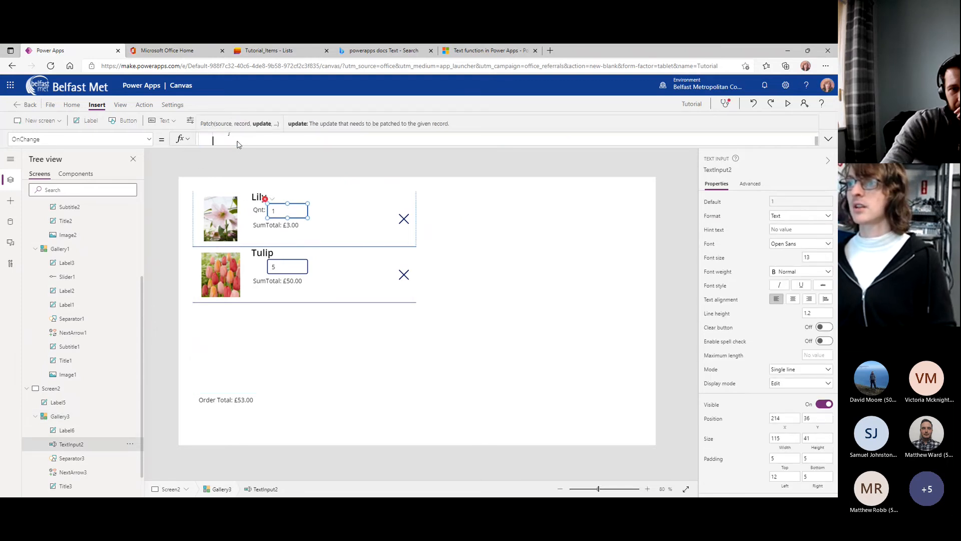
scroll(249, 144, "up", 3)
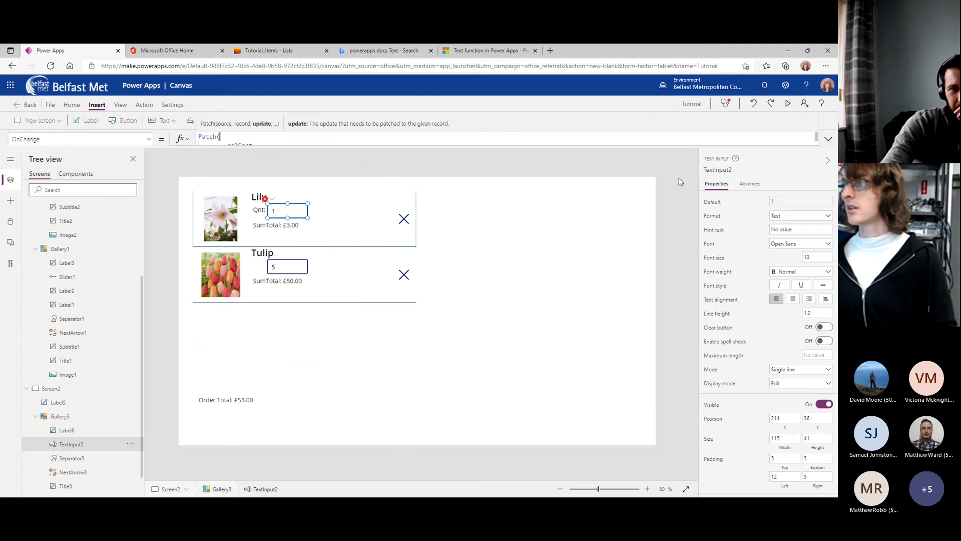
left_click(829, 140)
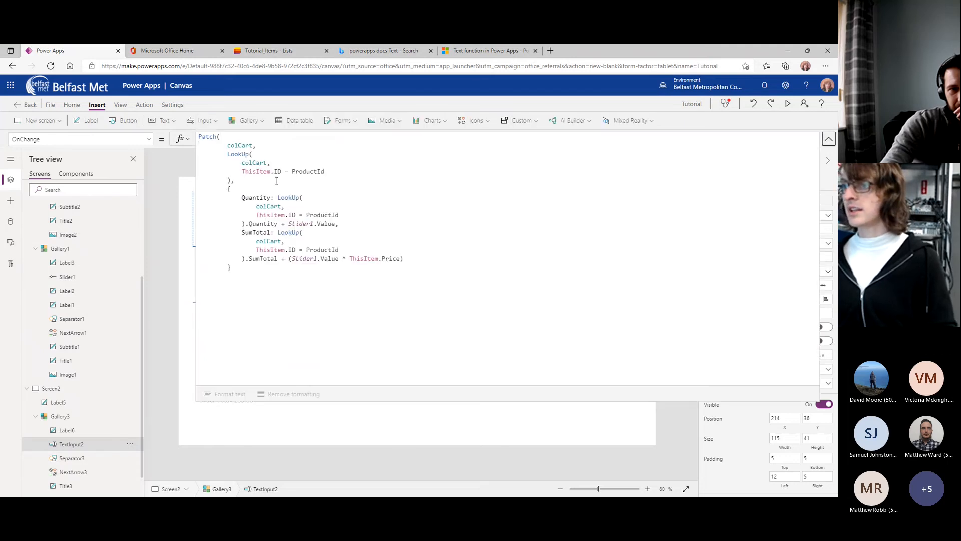
Change ThisItem.ID to ThisItem.ProductId in all three LookUp conditions of the OnChange Patch formula.
left_click(275, 172)
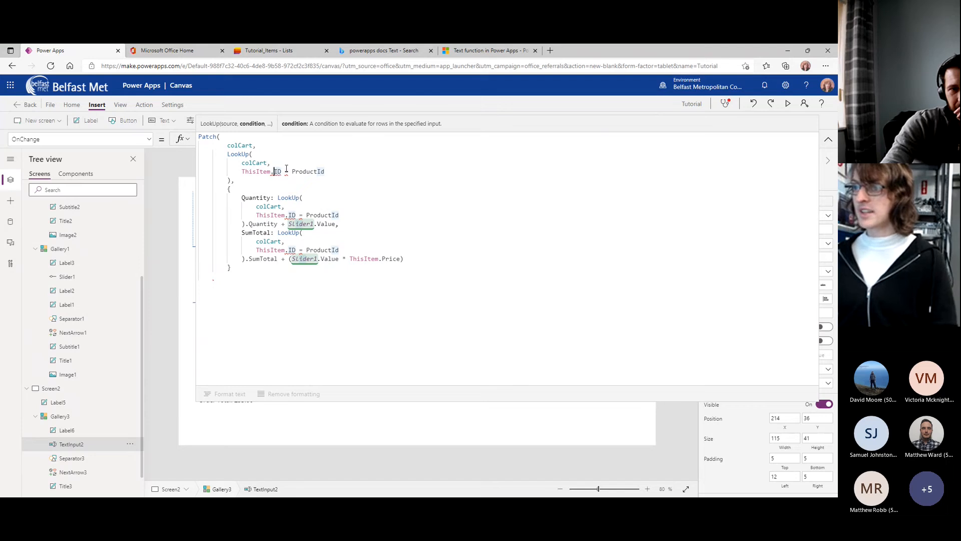
key("Delete")
key("Delete")
type("ProductId")
double_click(296, 171)
key("ctrl+c")
double_click(291, 215)
key("ctrl+v")
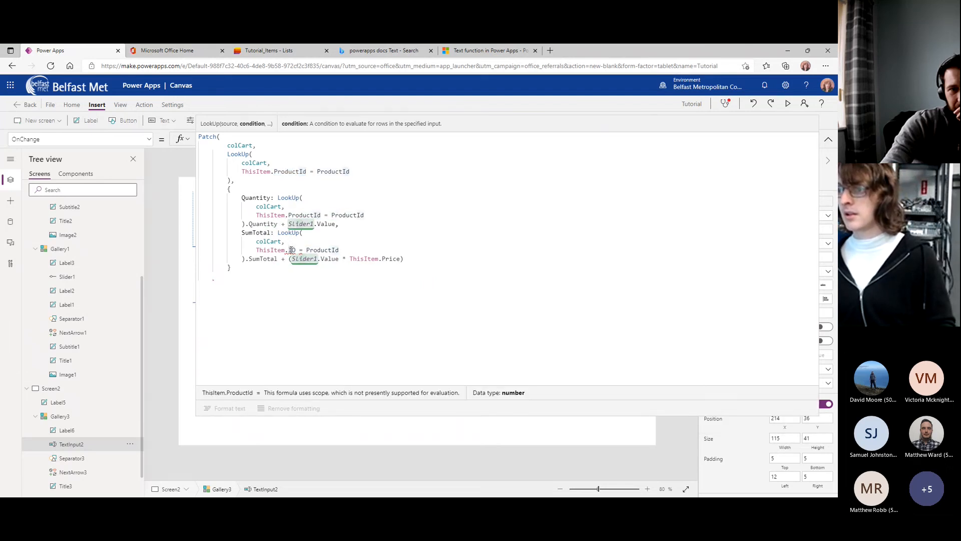
double_click(291, 250)
key("ctrl+v")
Replace Slider1.Value with TextInput2.Text in the Quantity expression of the Patch formula.
double_click(301, 224)
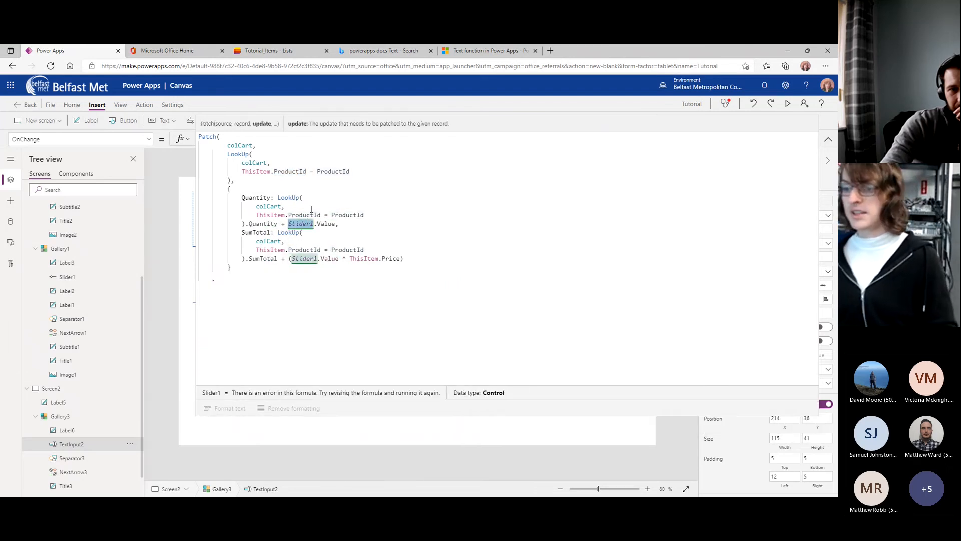
type("TextInput2")
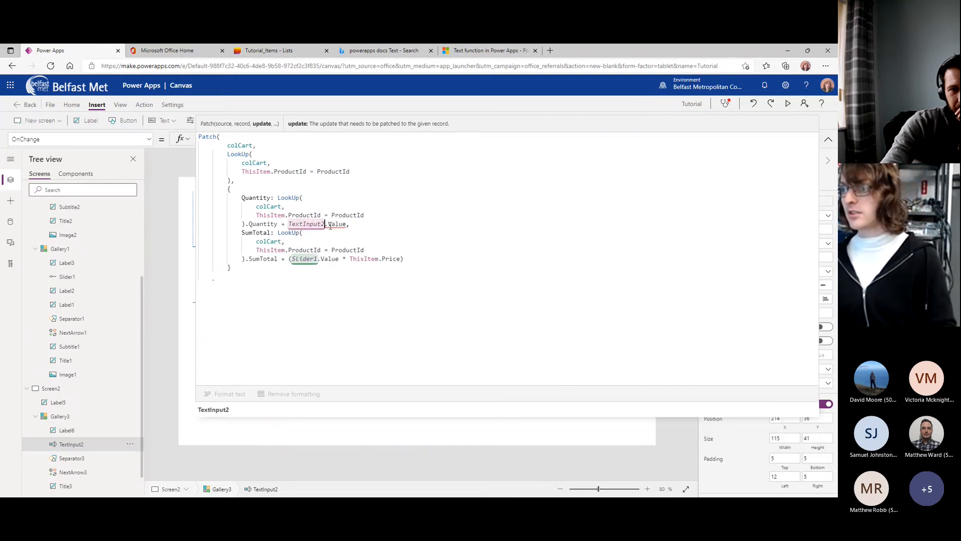
left_click(331, 225)
double_click(336, 224)
type("Text")
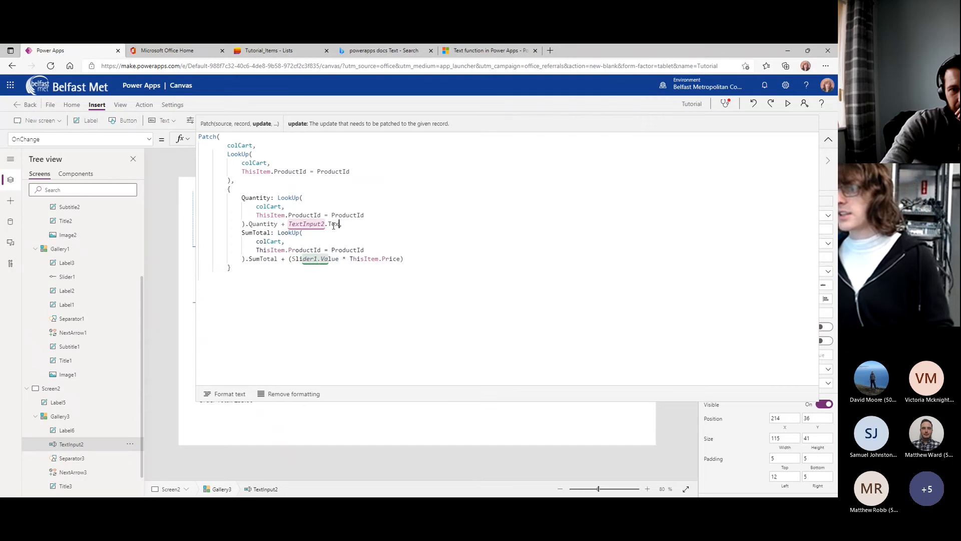
Replace Slider1.Value with TextInput2.Text in the SumTotal expression and complete the Patch formula with its closing parenthesis.
double_click(304, 258)
type("TextInput2")
double_click(332, 259)
type("Text")
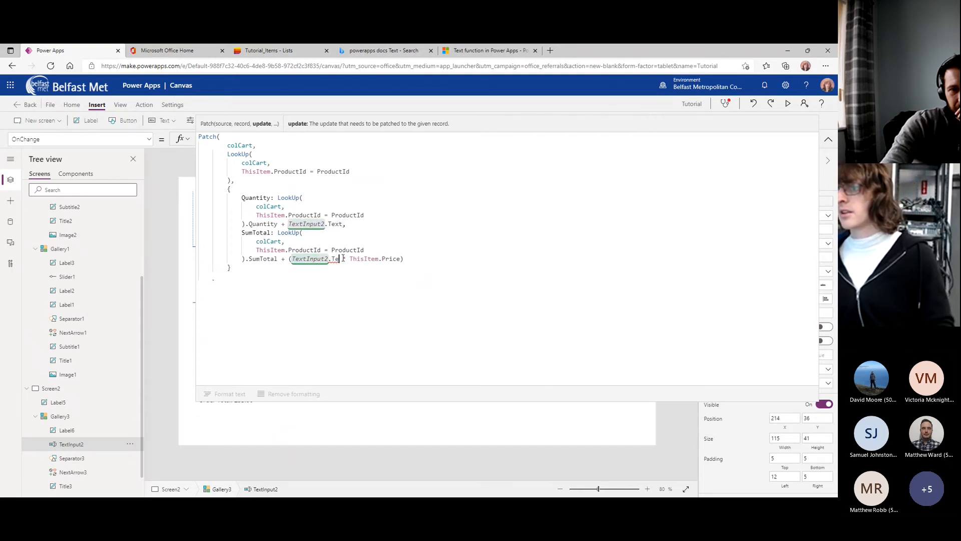
left_click(419, 260)
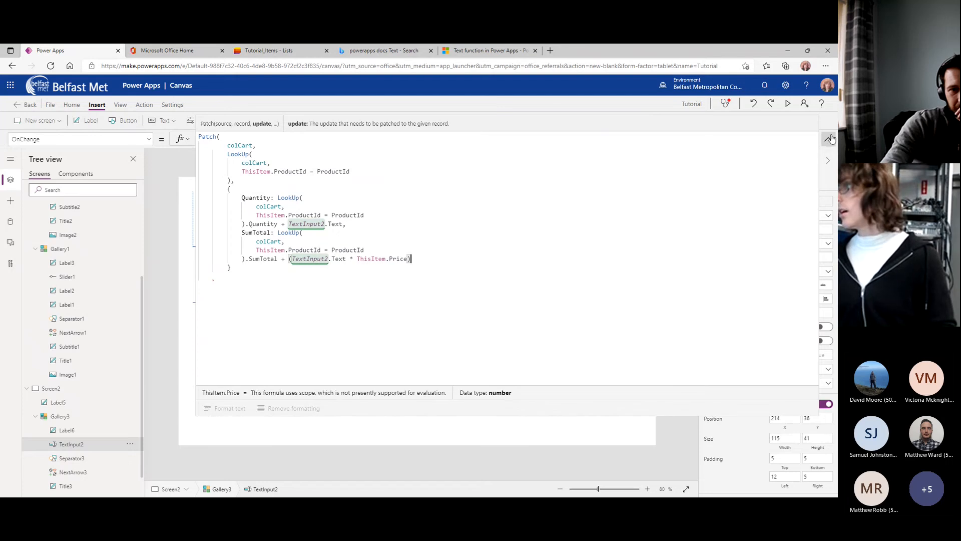
left_click(243, 272)
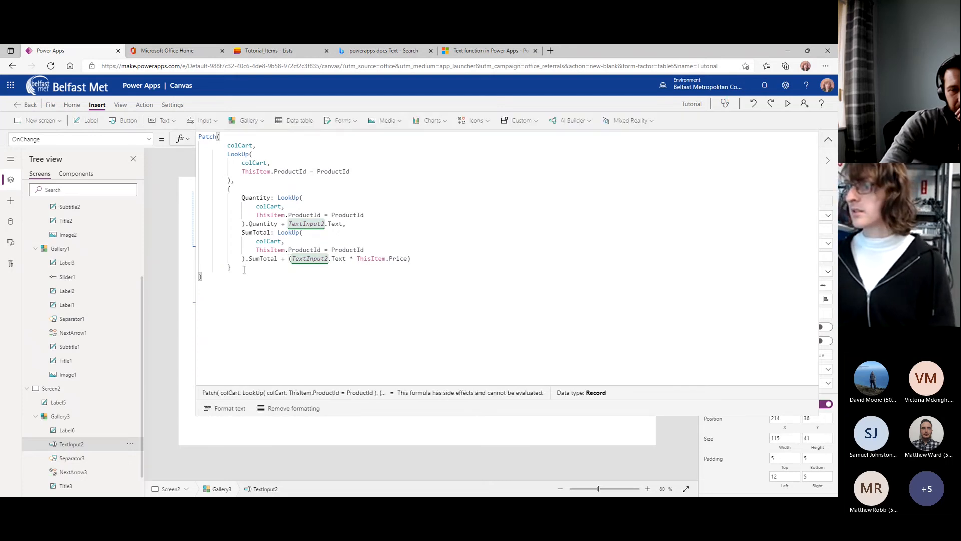
left_click(829, 139)
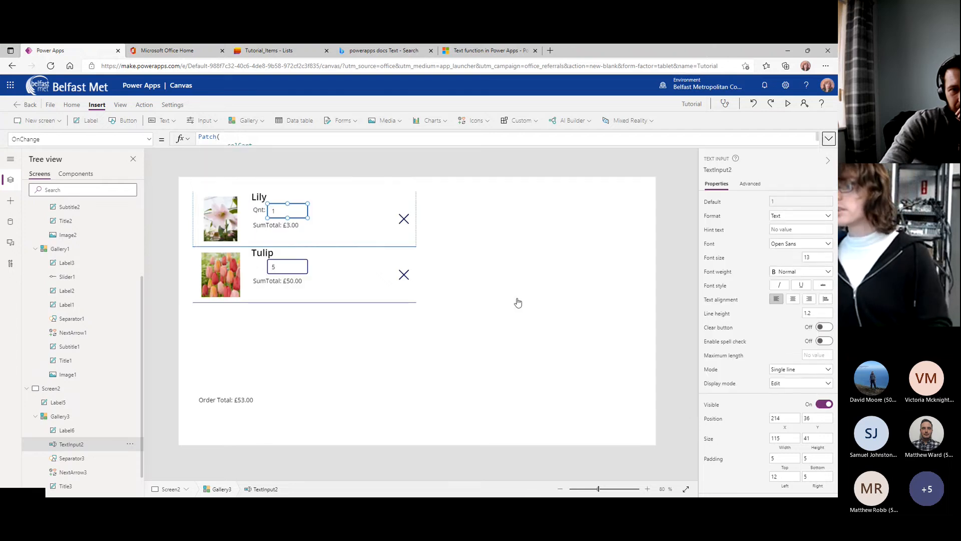
Preview the app and test the cart by entering Lily quantities of 2 and 3, and return to editing.
left_click(679, 291)
key("F5")
left_click_drag(249, 146, 168, 153)
type("2")
key("BackSpace")
type("3")
left_click(165, 265)
left_click(232, 143)
type("2")
left_click(216, 148)
left_click_drag(225, 149, 209, 149)
key("BackSpace")
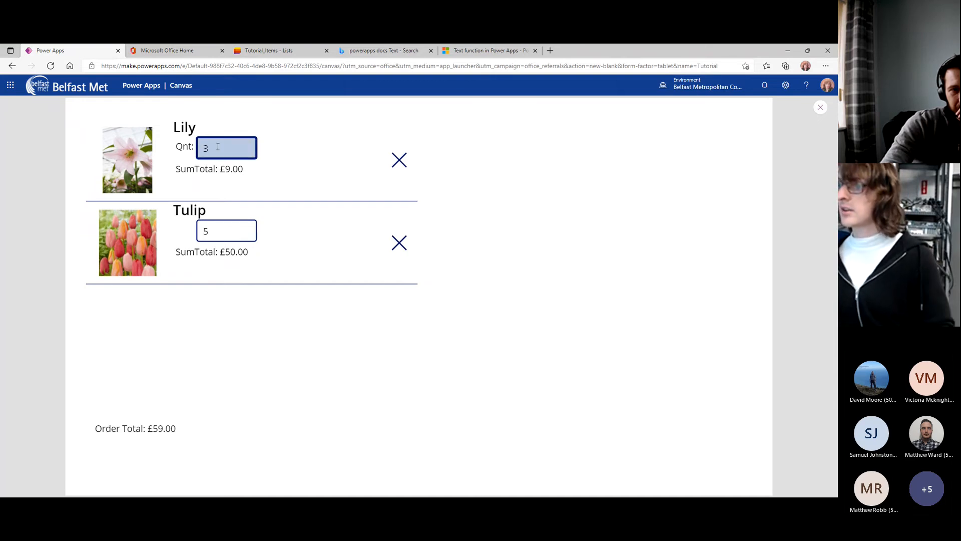
left_click(822, 108)
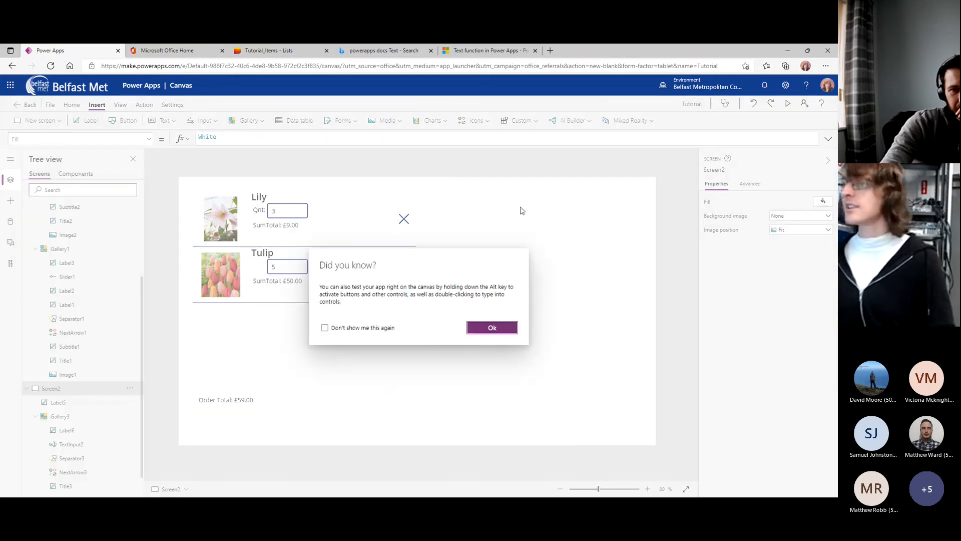
left_click(493, 328)
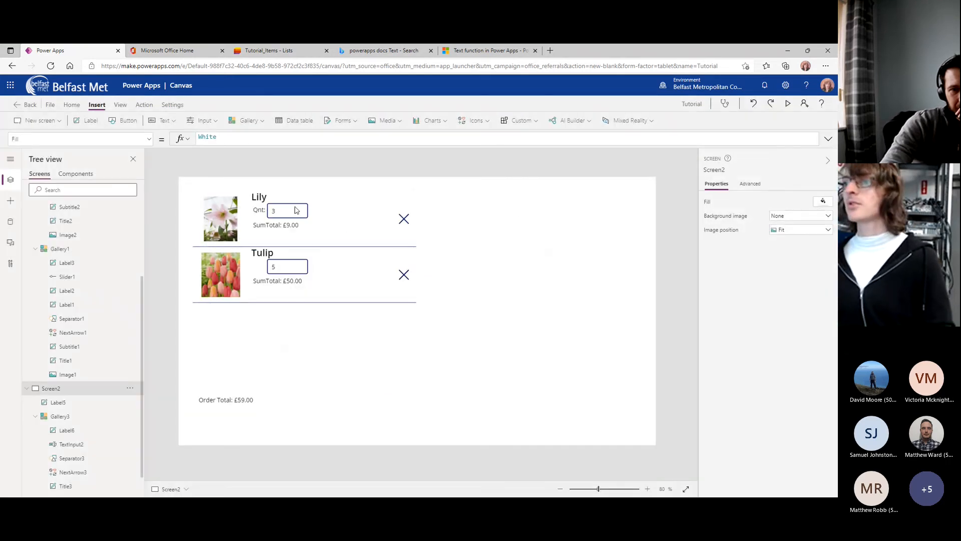
In the OnChange Patch formula of the Lily quantity input, replace the Quantity lookup sum with TextInput2.Text.
left_click(295, 207)
left_click(828, 138)
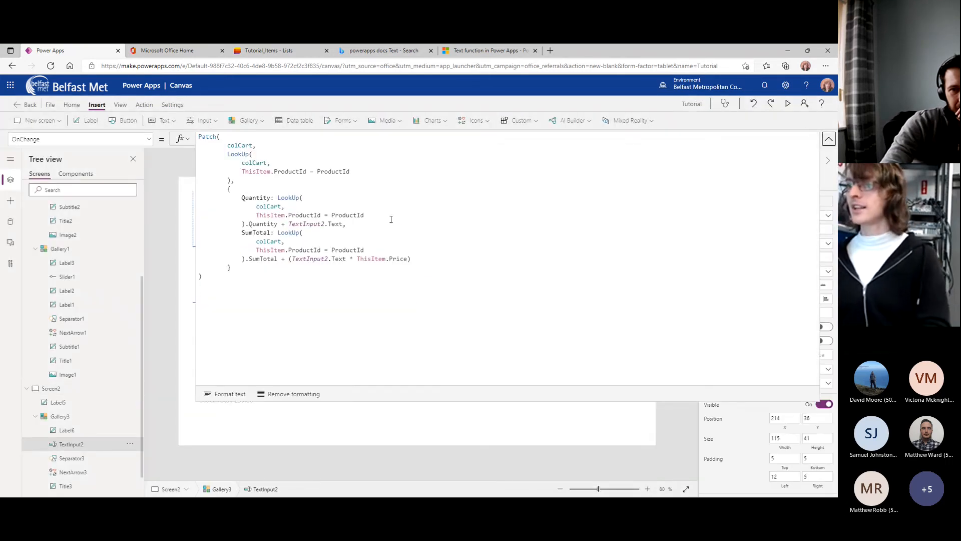
left_click(285, 224)
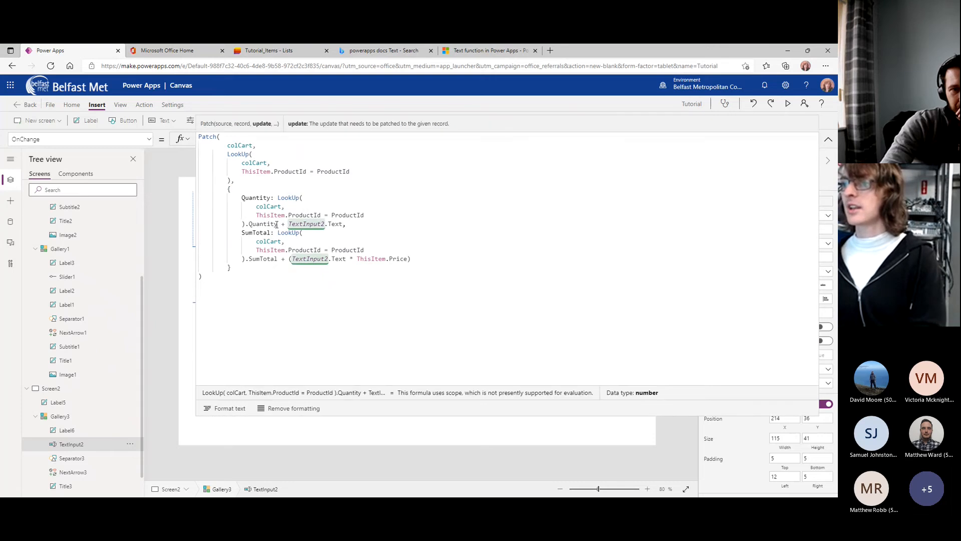
left_click(278, 223)
left_click_drag(279, 223, 239, 196)
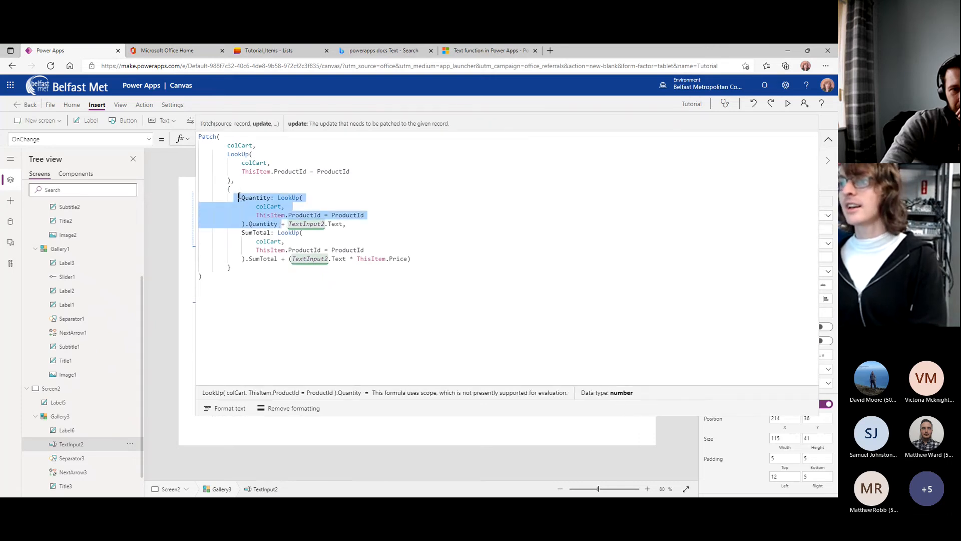
key("BackSpace")
key("shift+Right")
key("shift+Right")
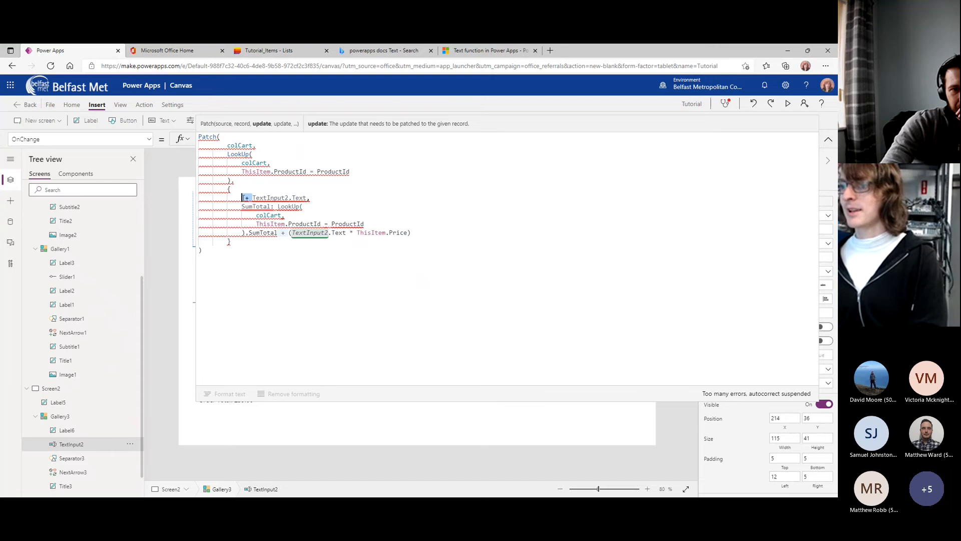
key("BackSpace")
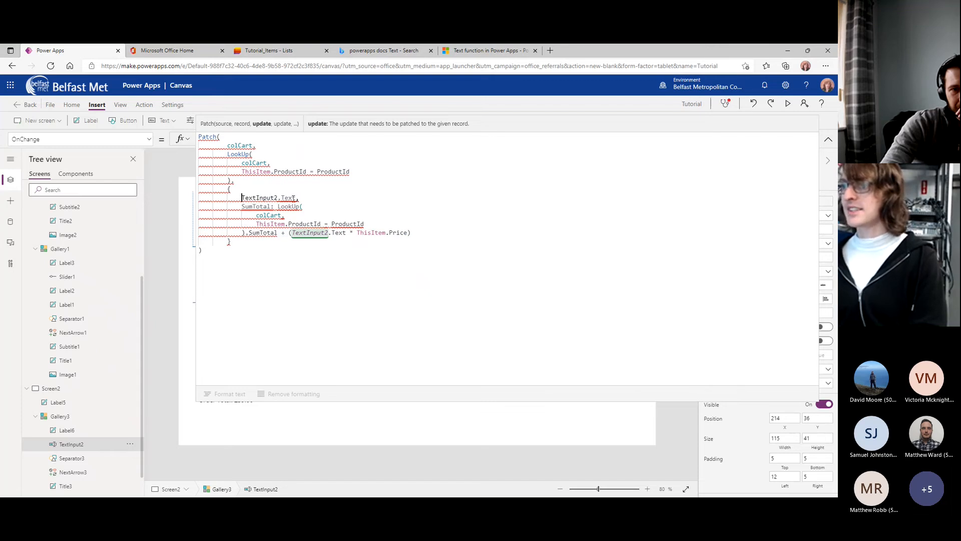
type("Quantity:")
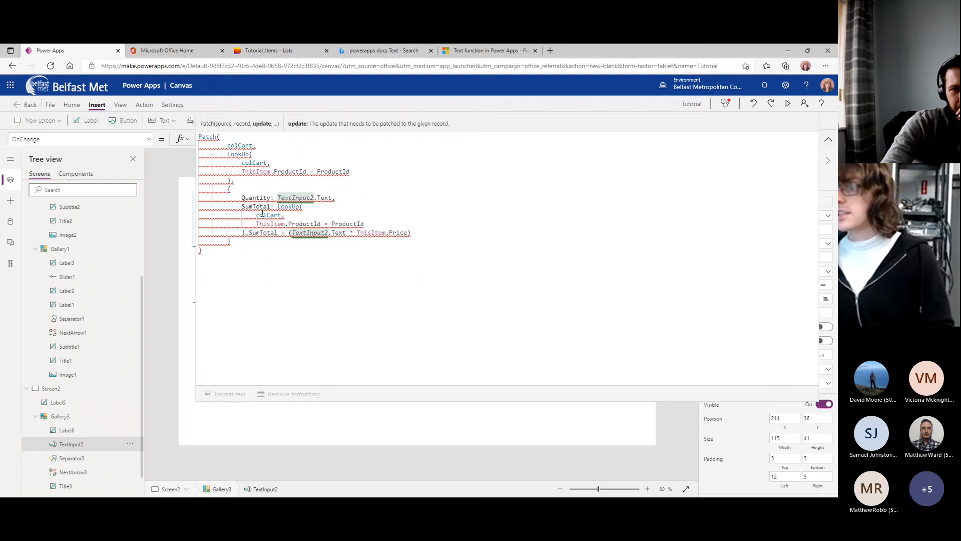
Reduce the SumTotal expression in the Patch formula to TextInput2.Text * ThisItem.Price, removing the lookup and parentheses.
left_click_drag(276, 208, 285, 234)
key("BackSpace")
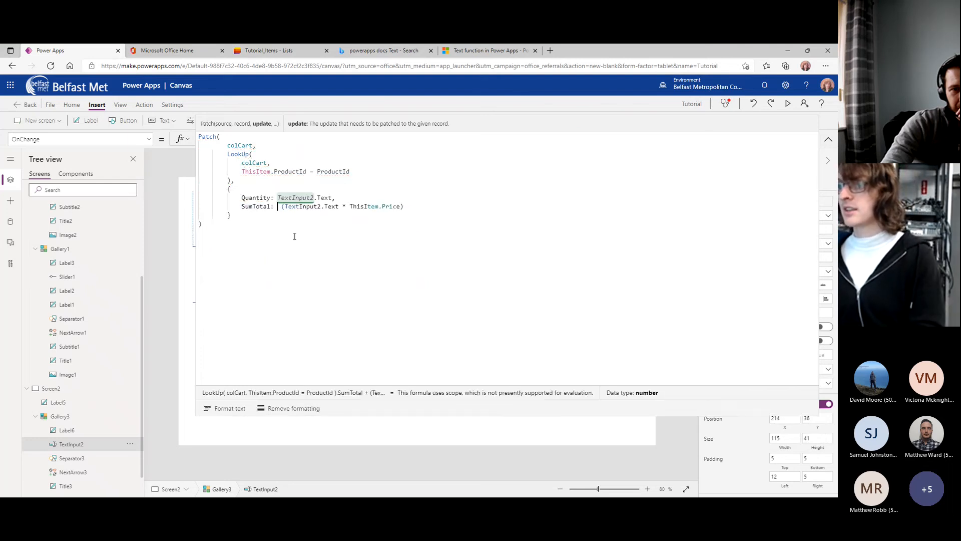
key("Delete")
key("Delete")
left_click(394, 206)
key("BackSpace")
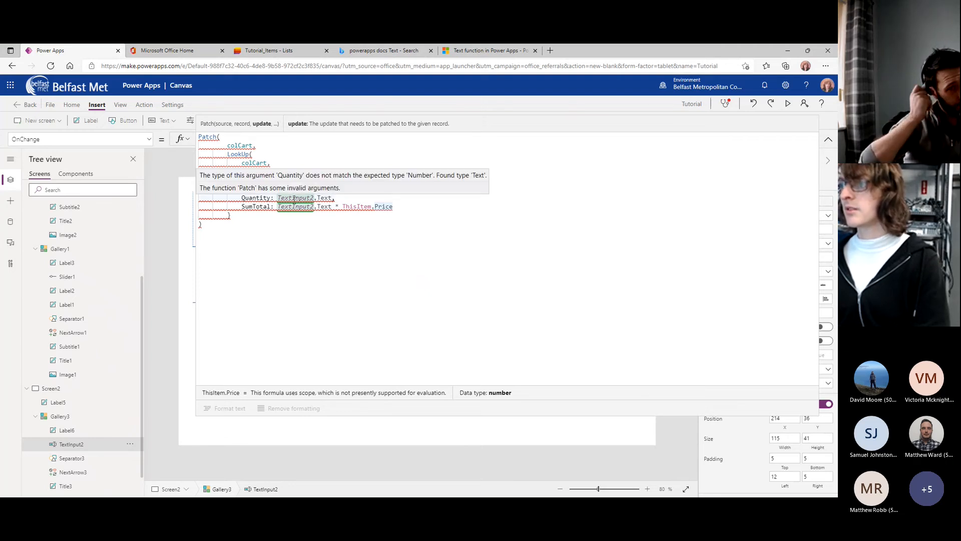
Set the format of the quantity text input TextInput2 to Number.
double_click(324, 198)
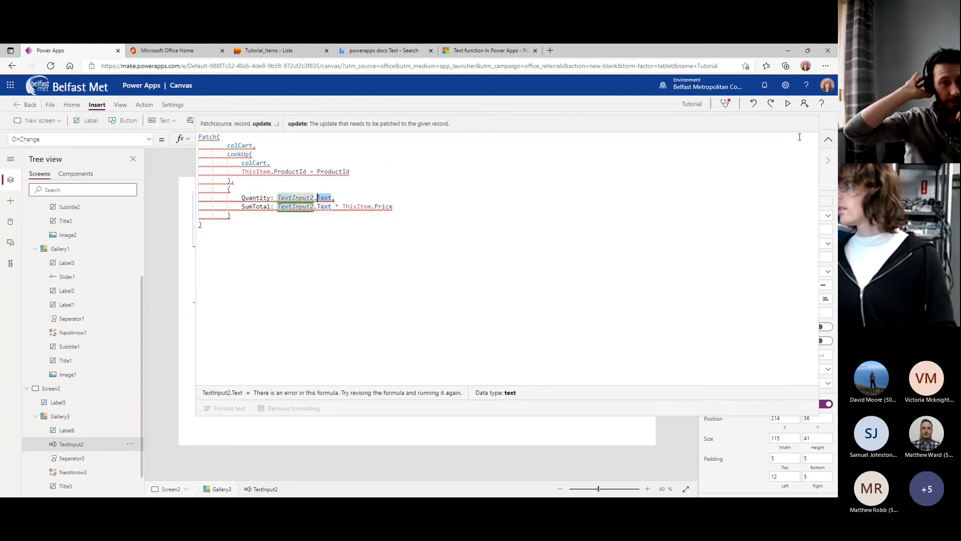
left_click(829, 140)
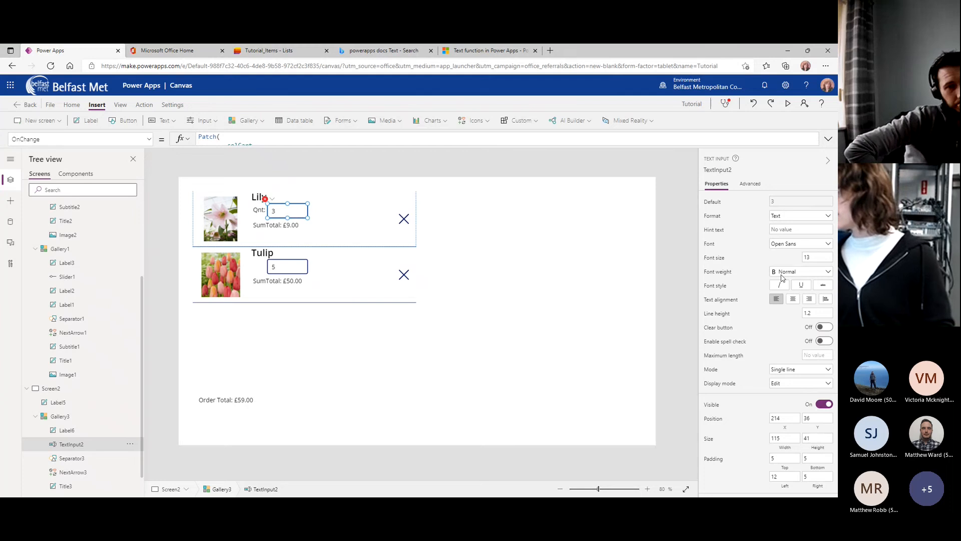
left_click(801, 219)
left_click(783, 239)
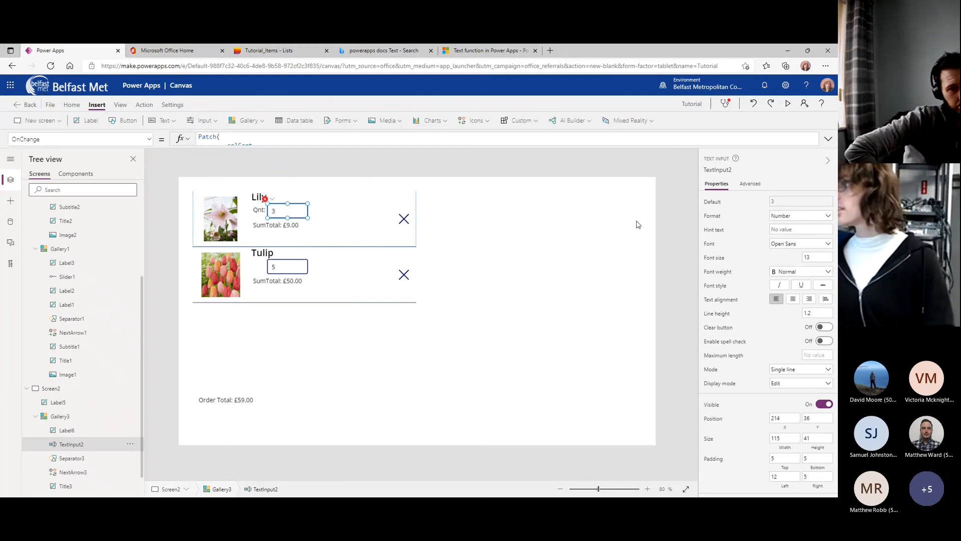
left_click(556, 162)
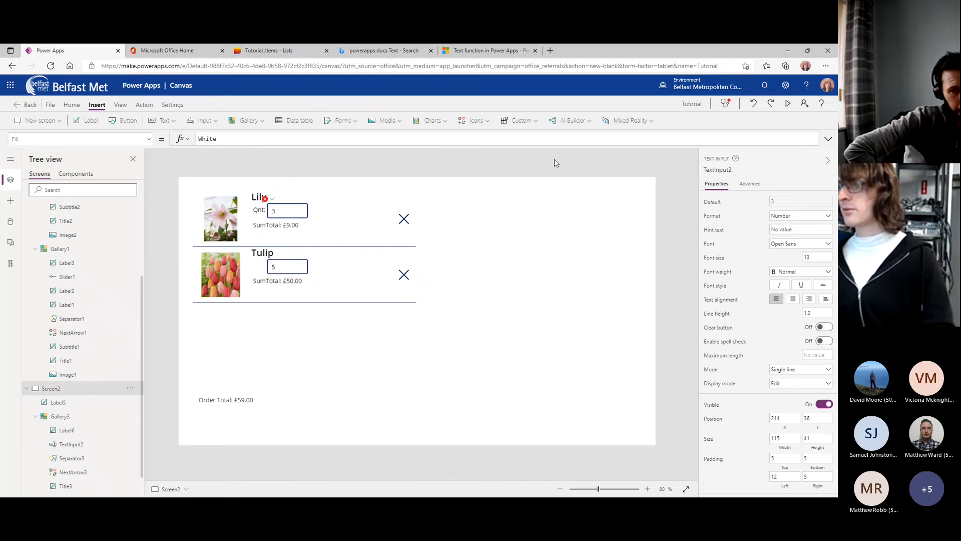
left_click(273, 202)
left_click(290, 209)
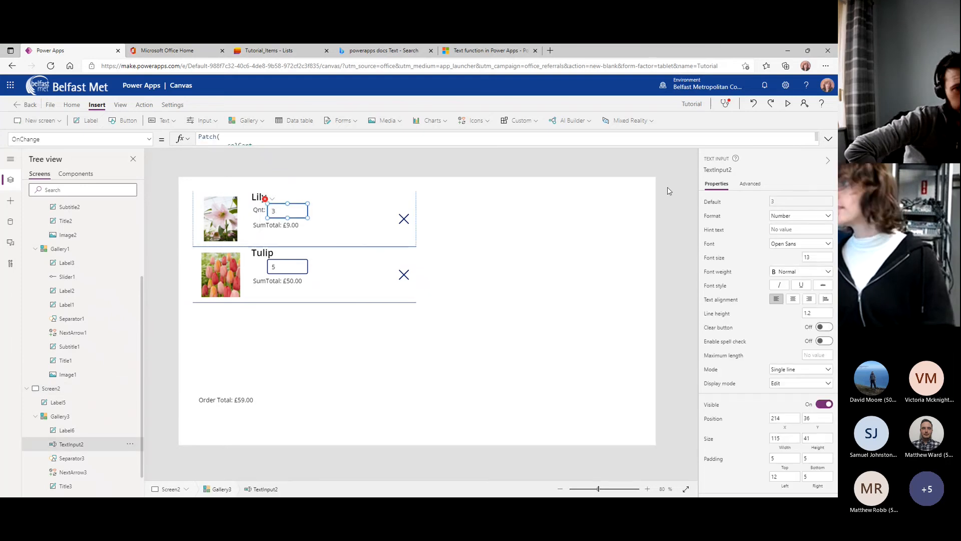
Remove .Text from both TextInput2 references in the OnChange formula, leaving TextInput2 for Quantity and TextInput2 * ThisItem.Price for SumTotal.
right_click(814, 146)
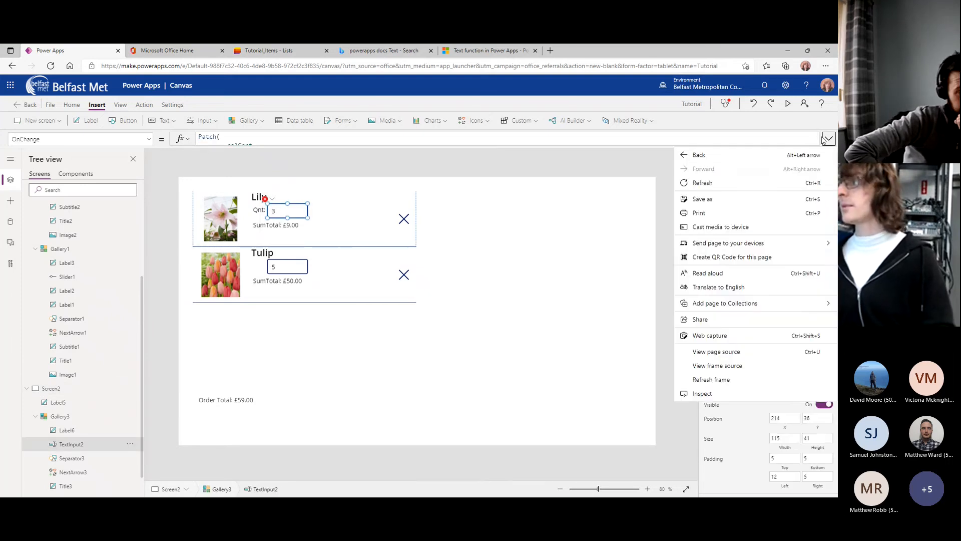
left_click(829, 139)
left_click(282, 171)
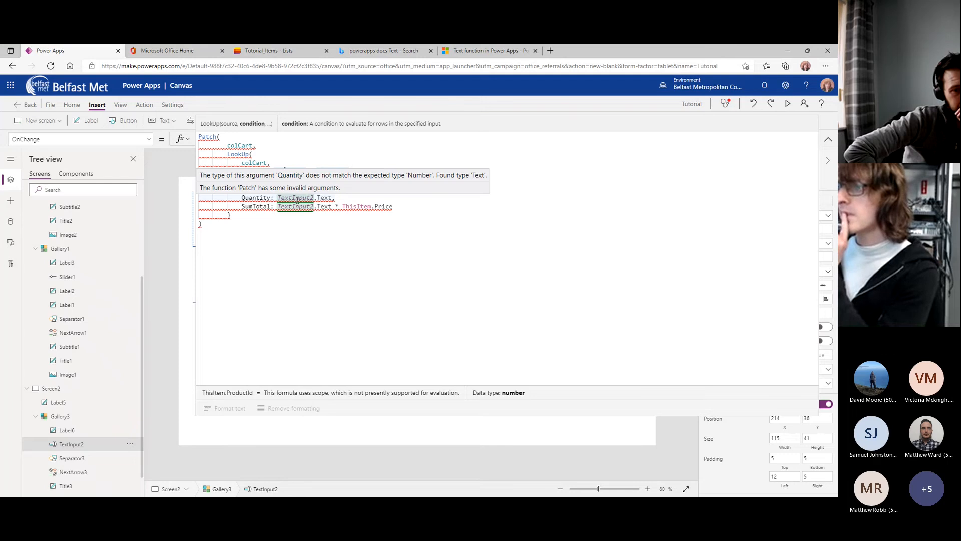
left_click(335, 200)
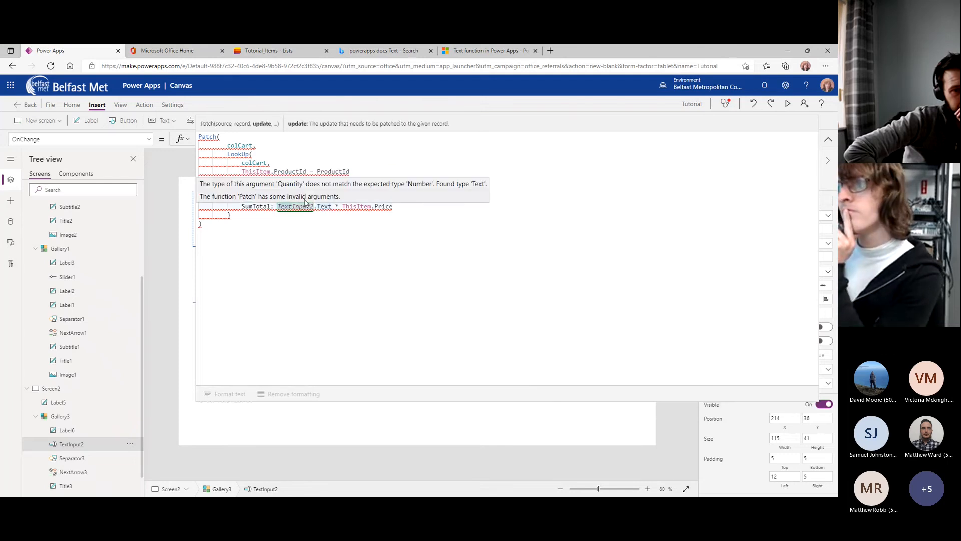
double_click(324, 198)
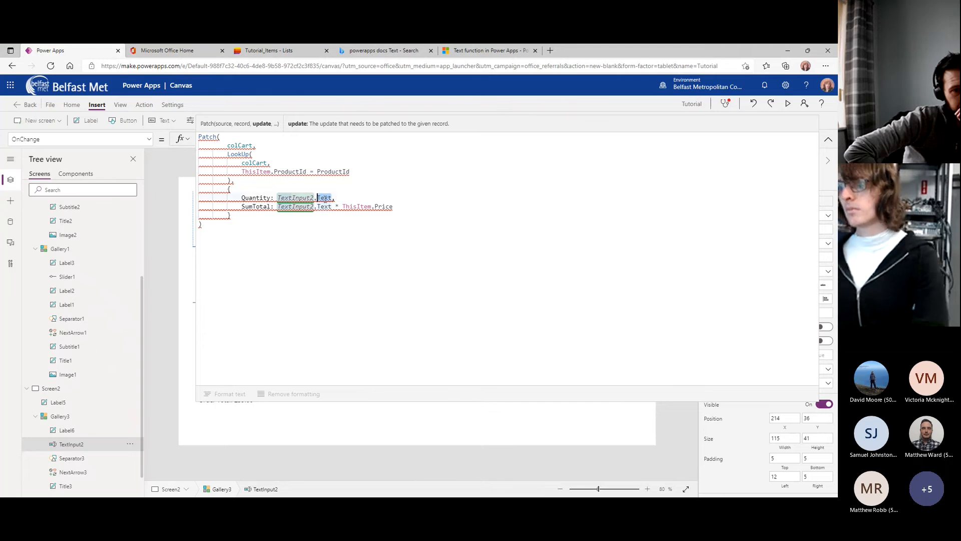
type("Value")
double_click(326, 197)
key("BackSpace")
key("BackSpace")
double_click(325, 206)
key("BackSpace")
key("BackSpace")
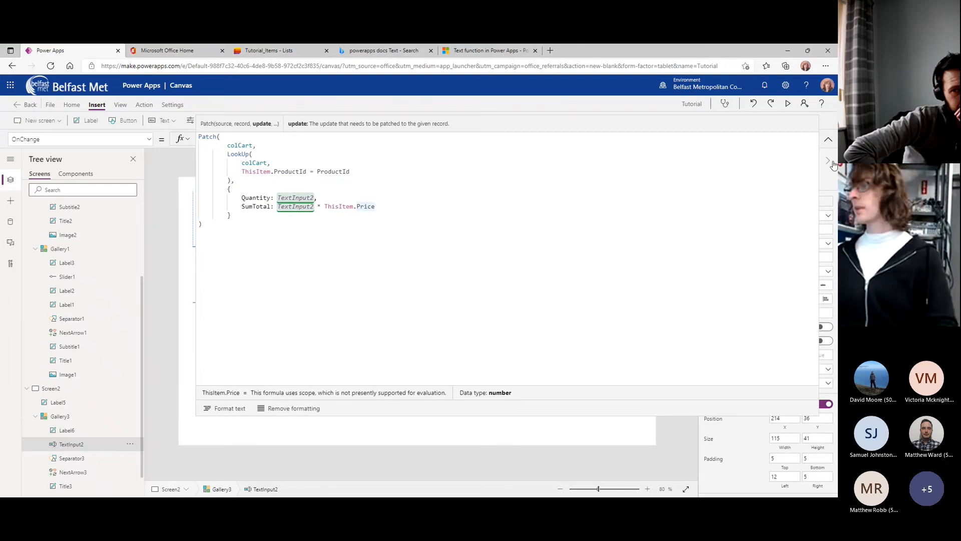
Preview the app with the revised formula, test Lily quantities of 2 and 3, and return to editing.
left_click(829, 139)
left_click(505, 269)
key("F5")
left_click_drag(213, 155, 182, 156)
type("2")
left_click(258, 202)
left_click(216, 152)
left_click(295, 158)
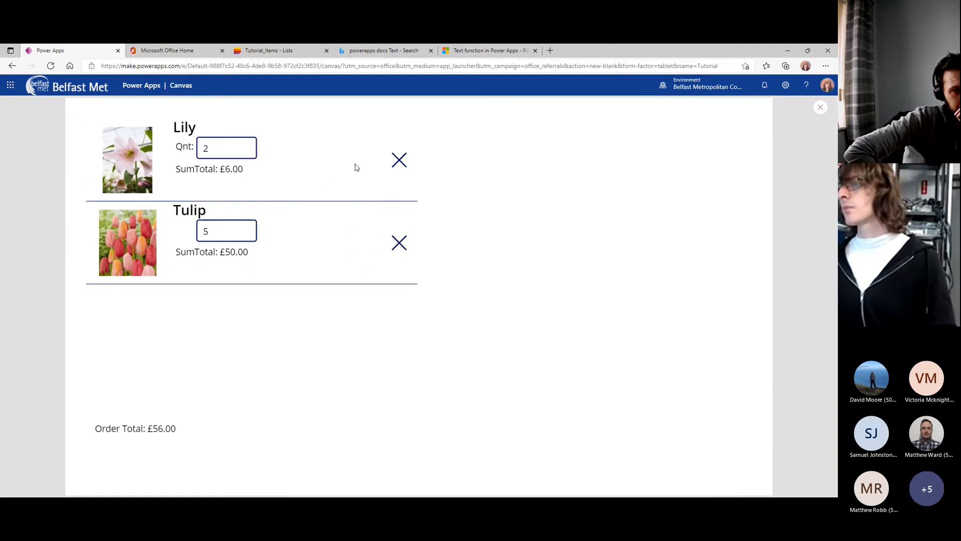
double_click(224, 148)
type("3")
left_click(340, 209)
left_click(223, 148)
type("2")
left_click(293, 188)
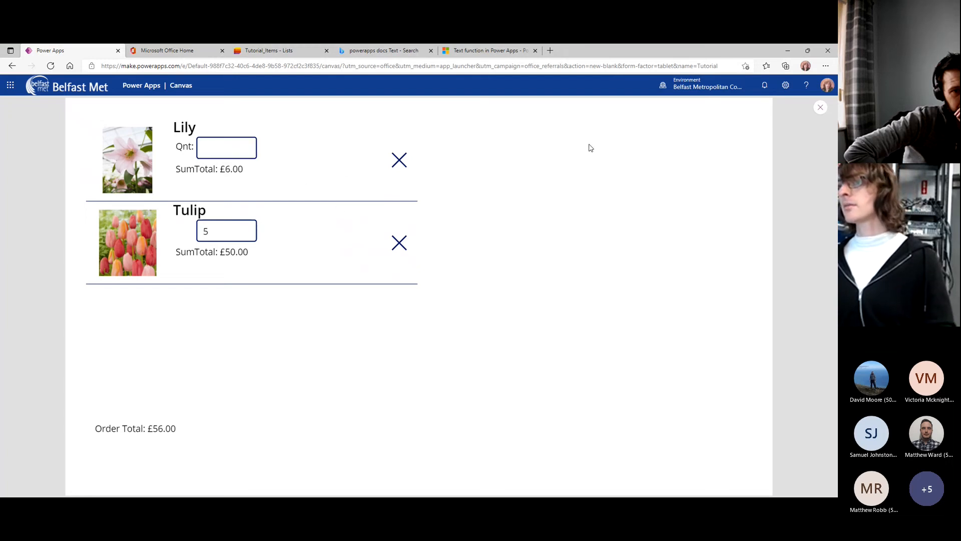
left_click(821, 108)
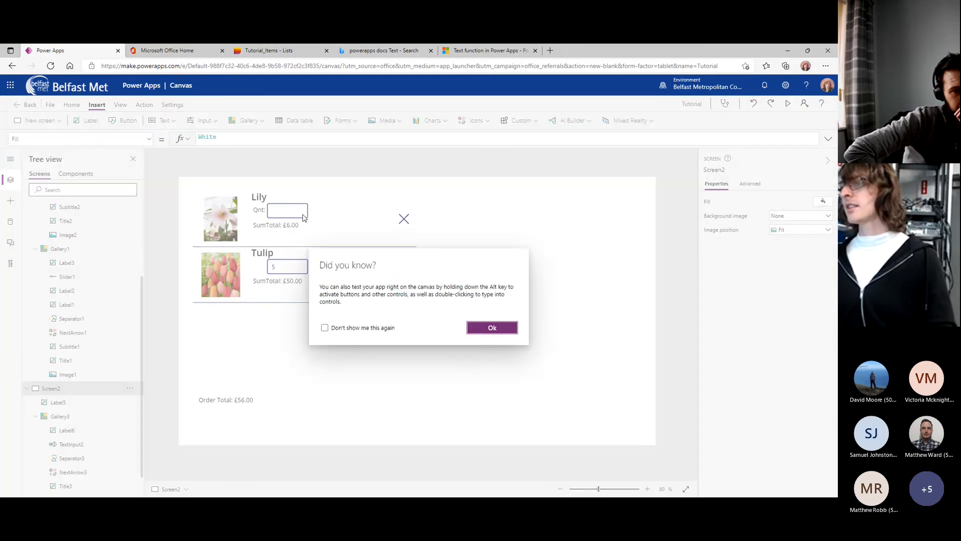
left_click(501, 325)
Reopen the OnChange formula of the Lily quantity input and check its TextInput2 reference for Quantity.
left_click(289, 210)
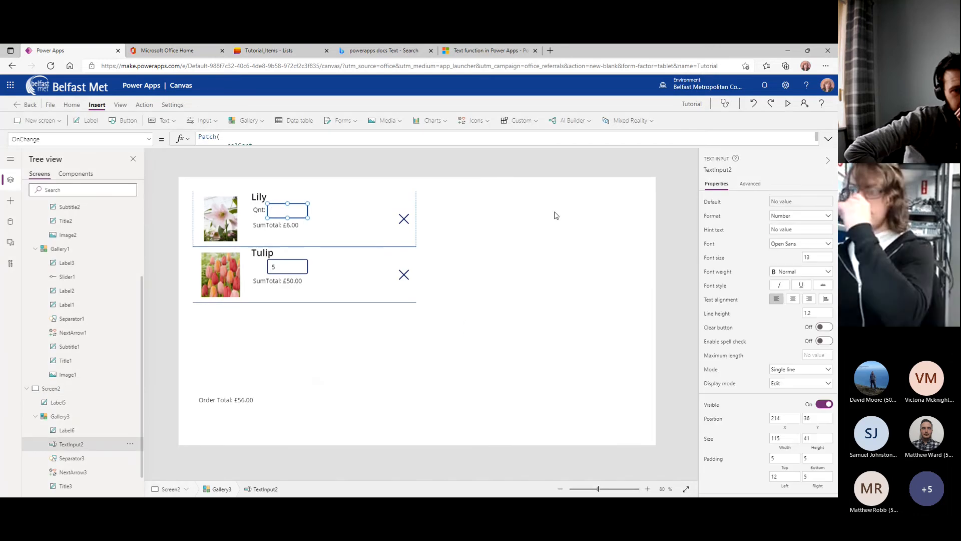
left_click(829, 140)
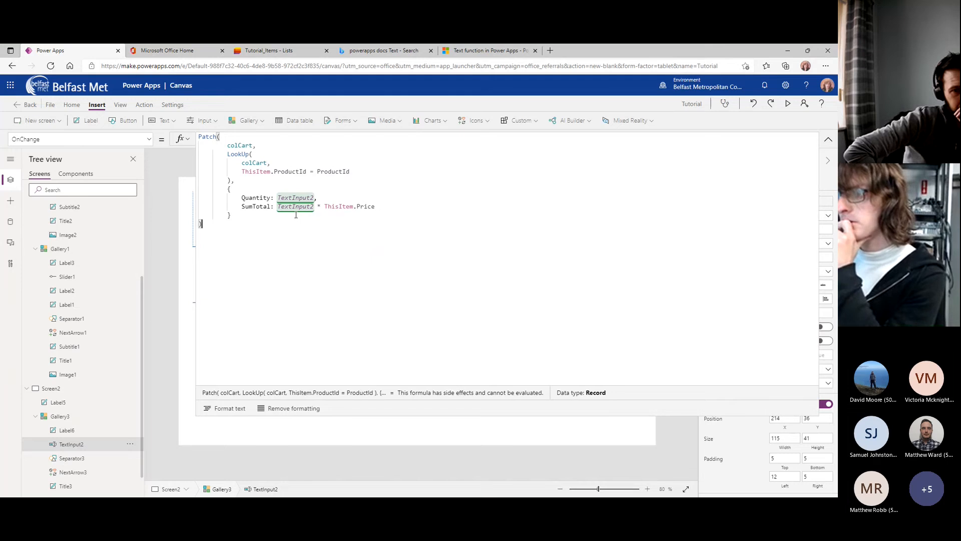
left_click(314, 197)
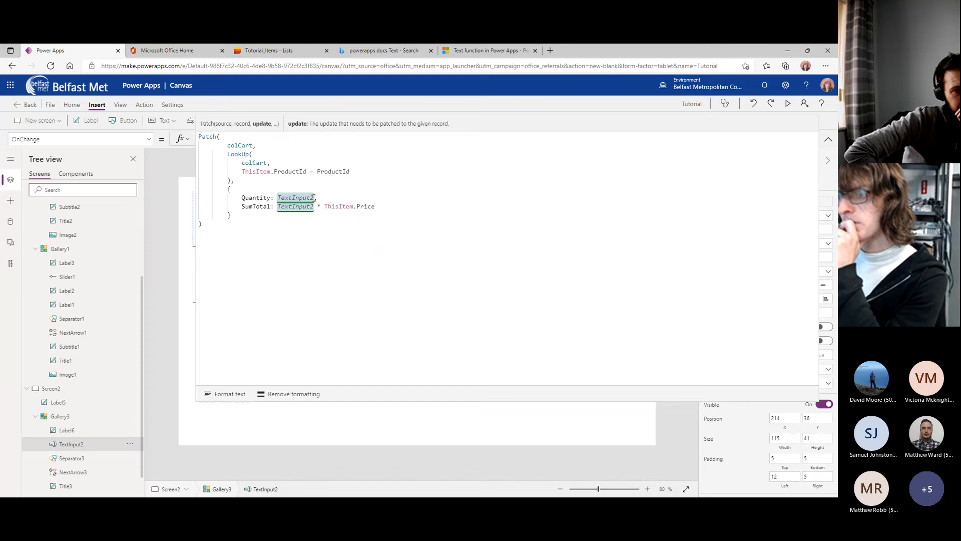
Preview the app once more, enter Lily quantities of 3, 5 and 3 to check the totals, and exit the preview.
key("F5")
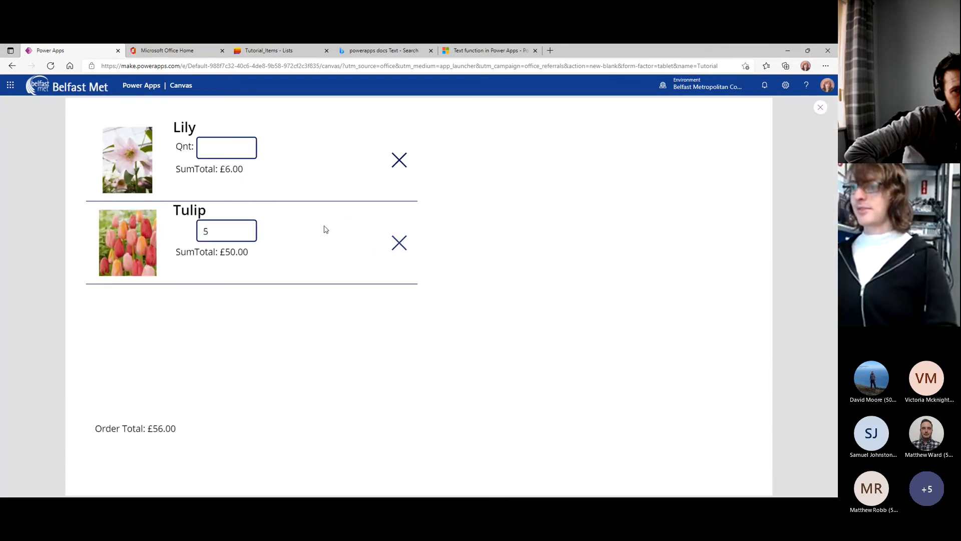
left_click(225, 148)
type("3")
left_click(226, 154)
type("5")
left_click(233, 181)
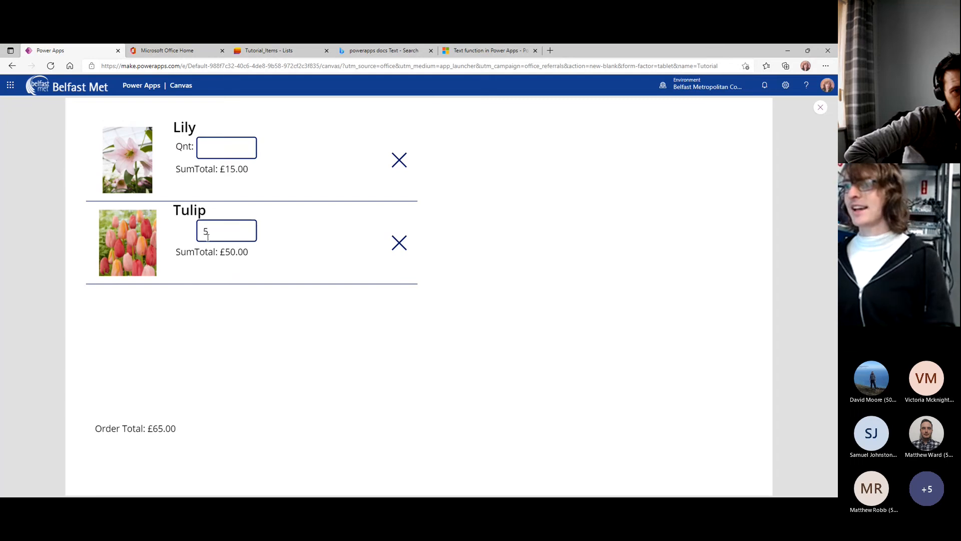
left_click(225, 155)
type("3")
left_click(235, 187)
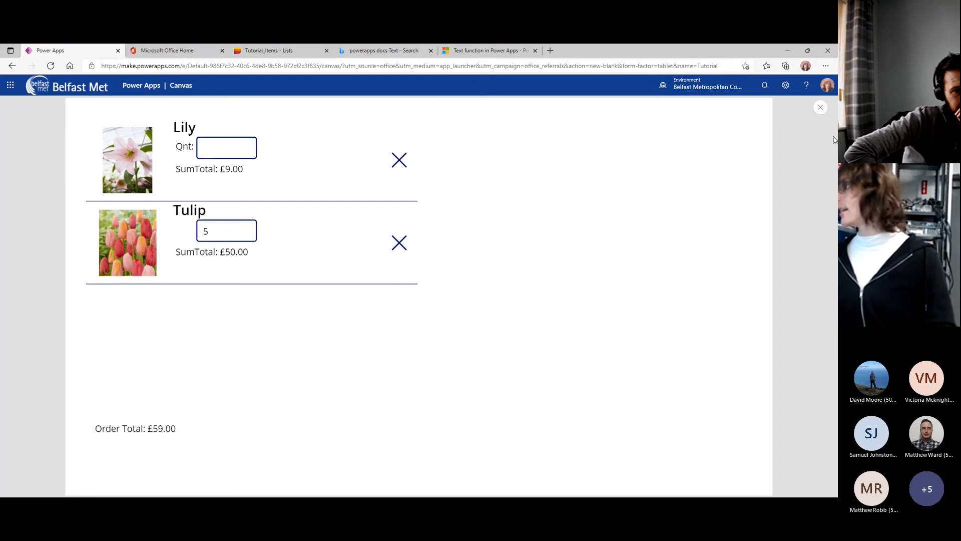
left_click(821, 107)
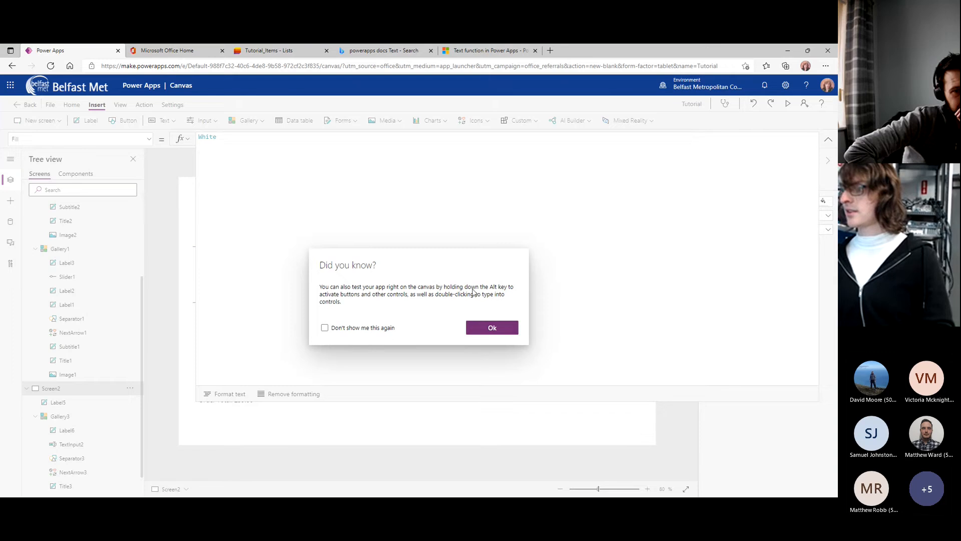
left_click(495, 326)
Review the OnChange formula and the Default formula of the Lily quantity input.
left_click(829, 139)
left_click(288, 210)
left_click(829, 141)
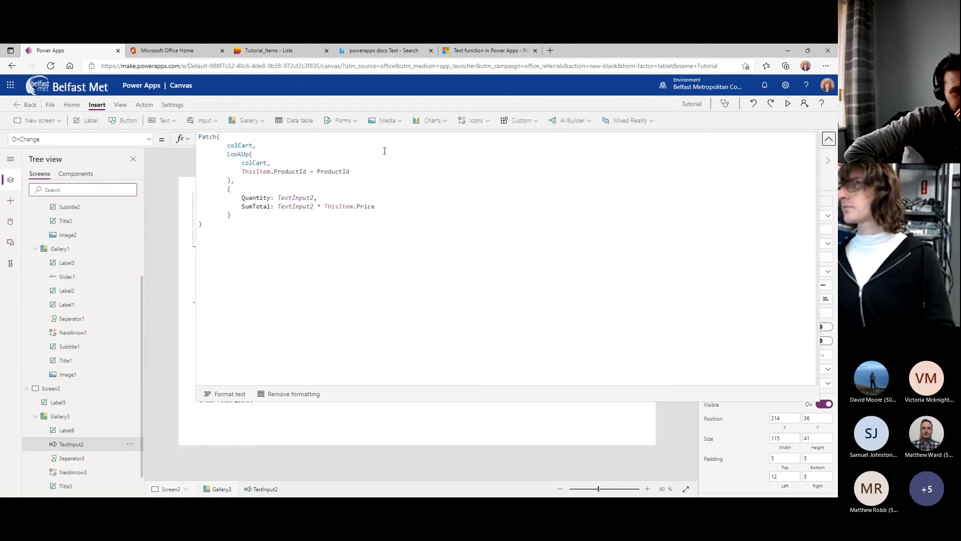
left_click(232, 220)
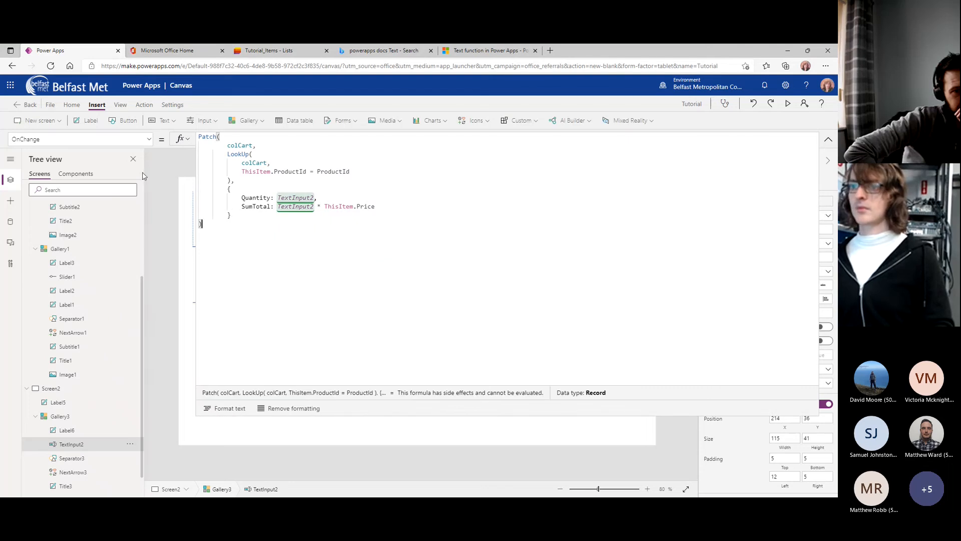
left_click(140, 139)
scroll(56, 210, "up", 5)
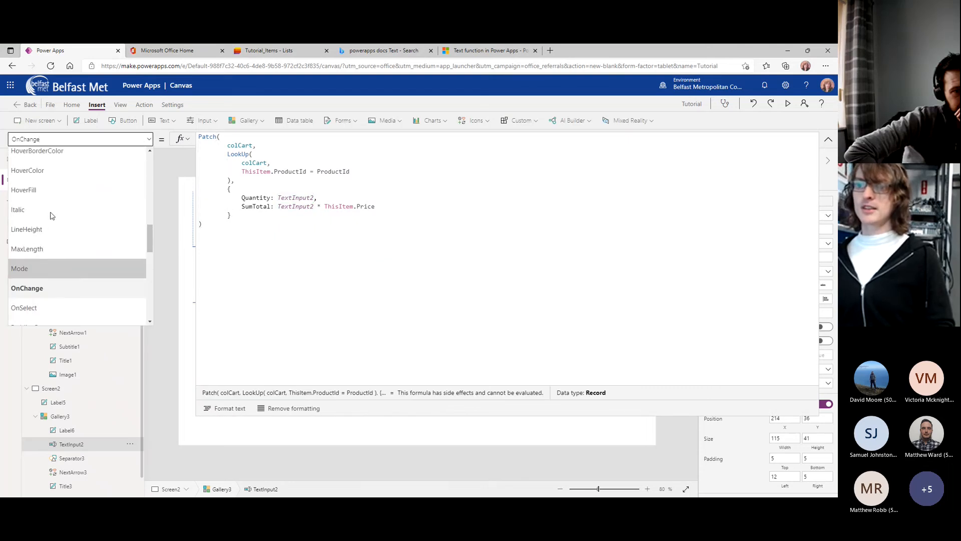
scroll(56, 210, "up", 2)
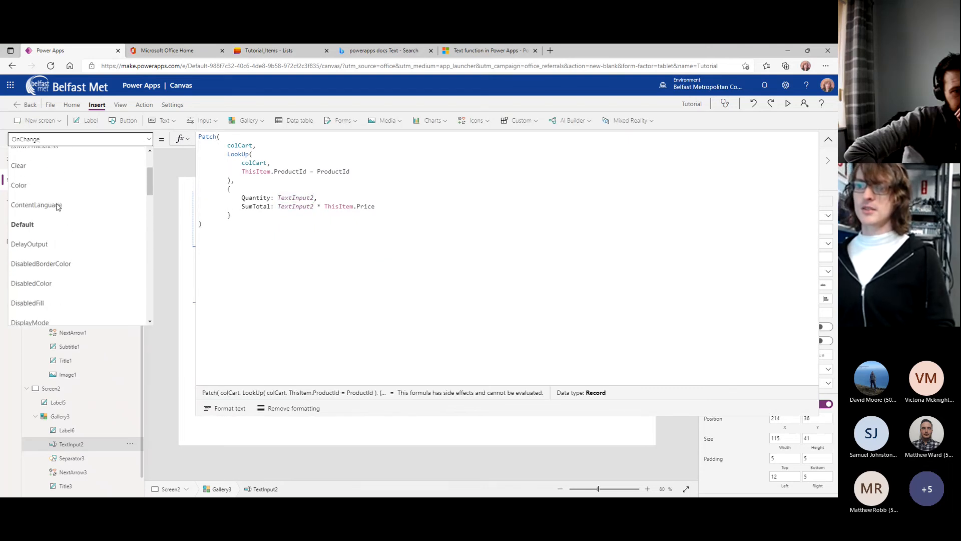
left_click(41, 233)
left_click(263, 136)
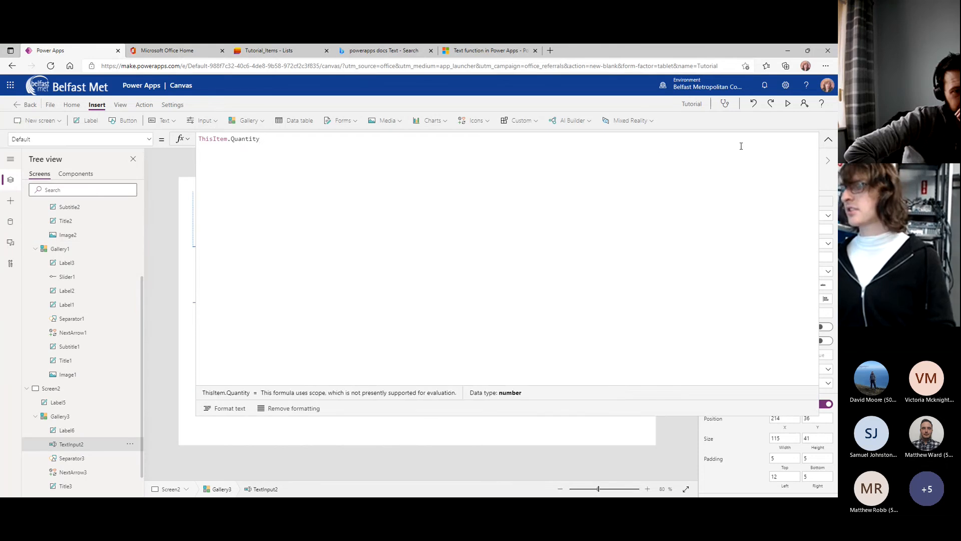
left_click(827, 140)
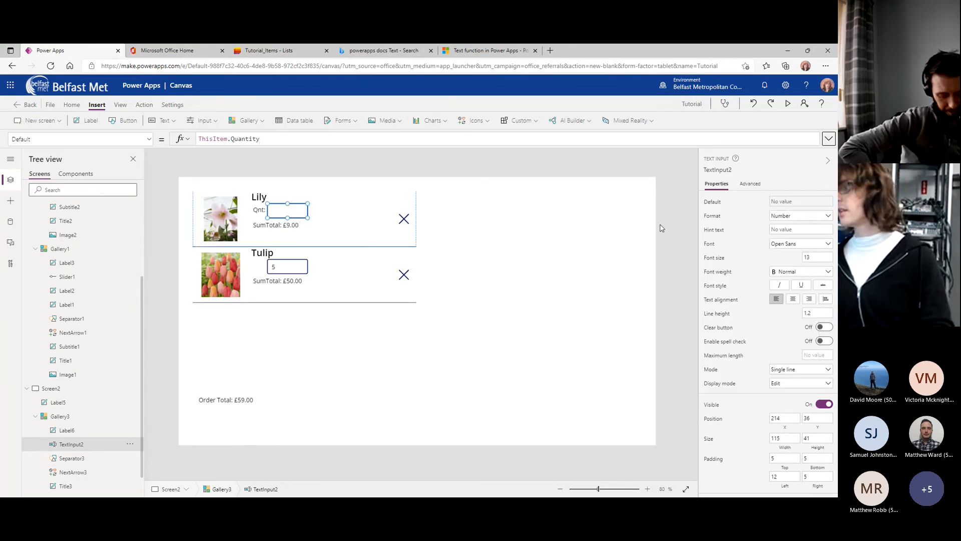
Set the quantity input's format to Text and test Lily quantities of 2 and 3 in the app preview.
left_click(799, 216)
left_click(781, 228)
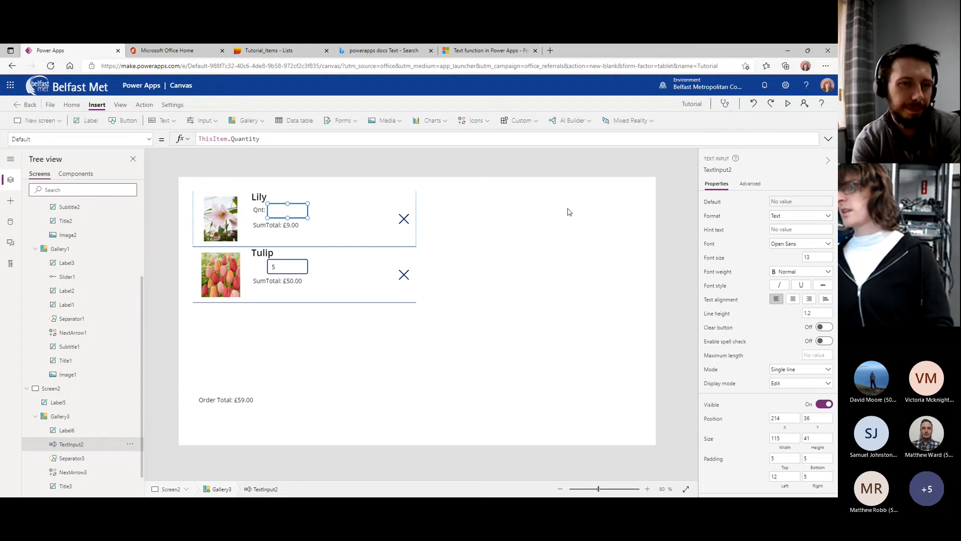
left_click(515, 177)
key("F5")
left_click(218, 147)
type("2")
left_click(296, 178)
left_click(234, 150)
type("3")
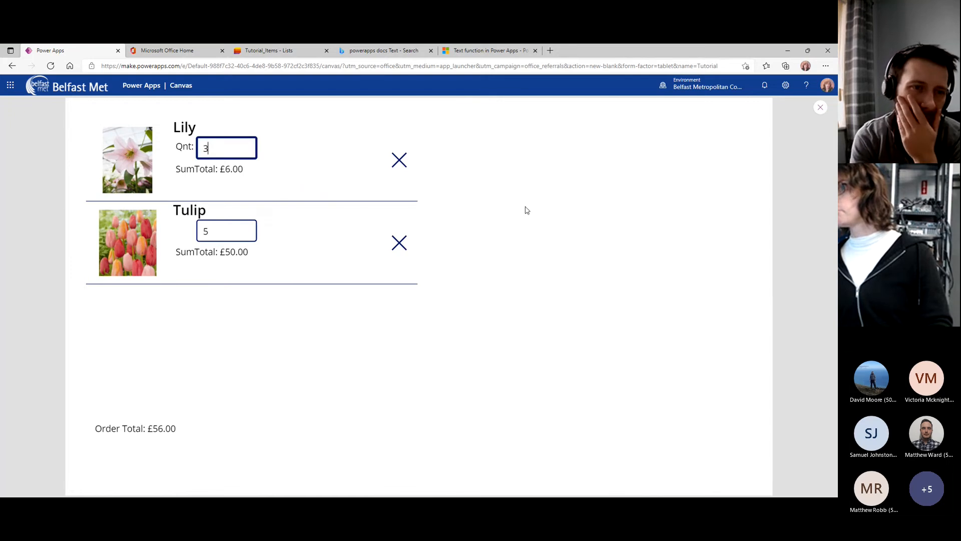
left_click(508, 203)
left_click(820, 107)
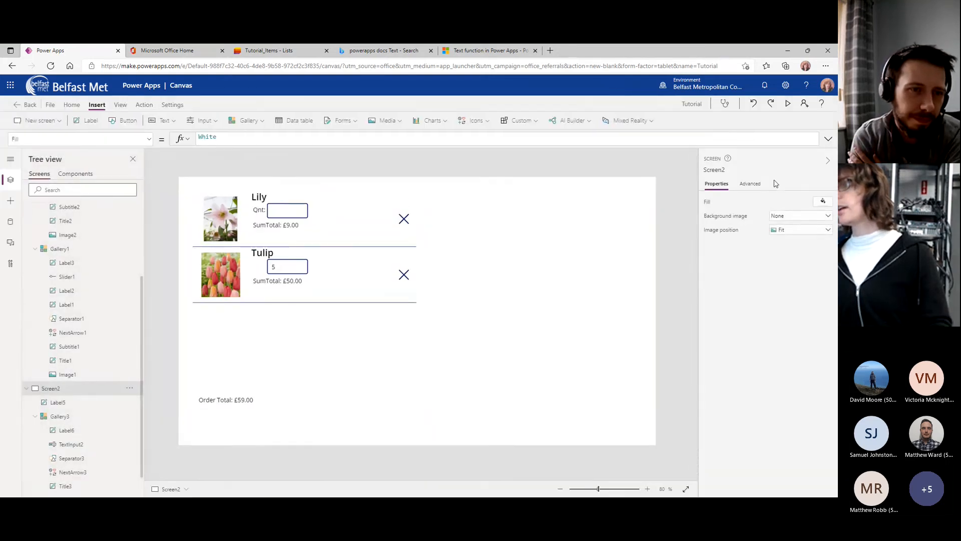
left_click(485, 326)
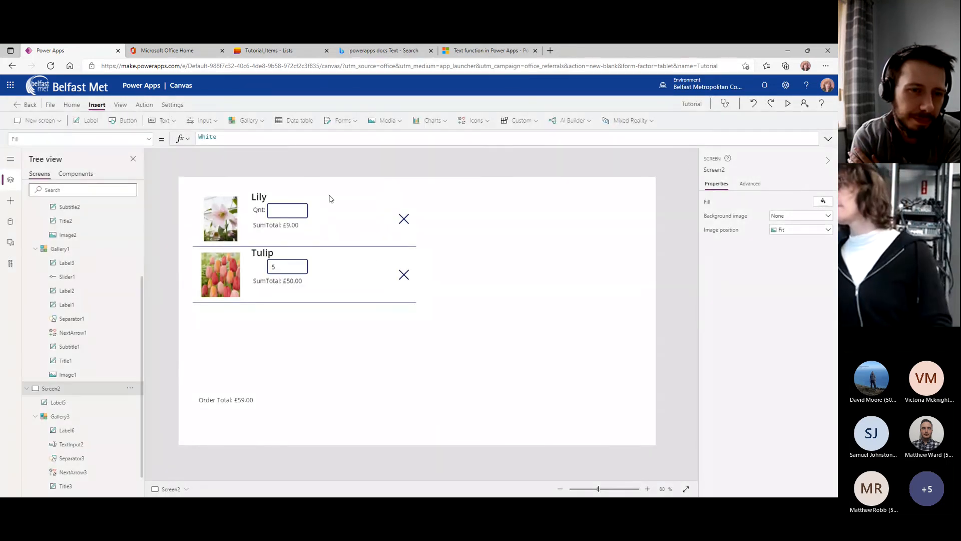
Reopen the Lily quantity input's OnChange formula in the expanded formula editor.
left_click(295, 211)
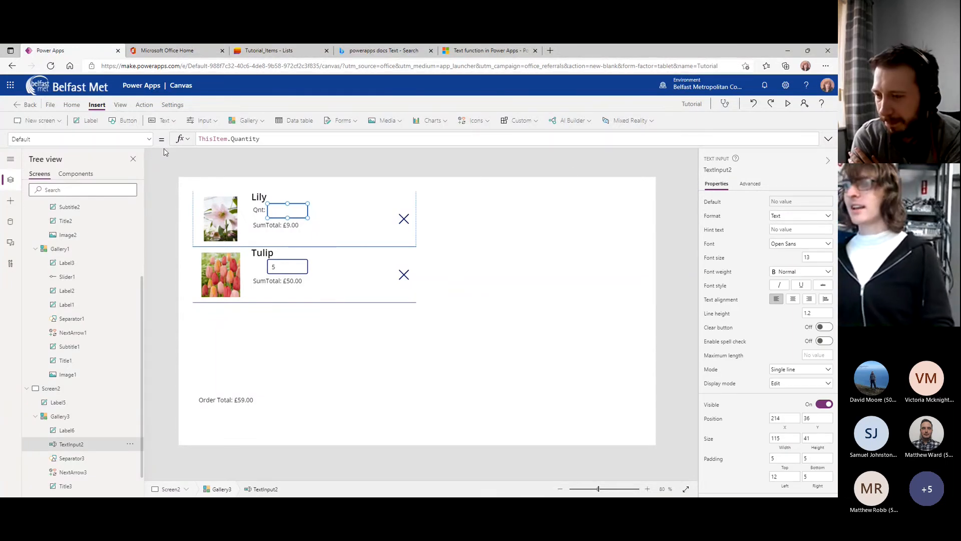
left_click(100, 139)
scroll(65, 233, "down", 4)
scroll(61, 241, "down", 5)
left_click(41, 255)
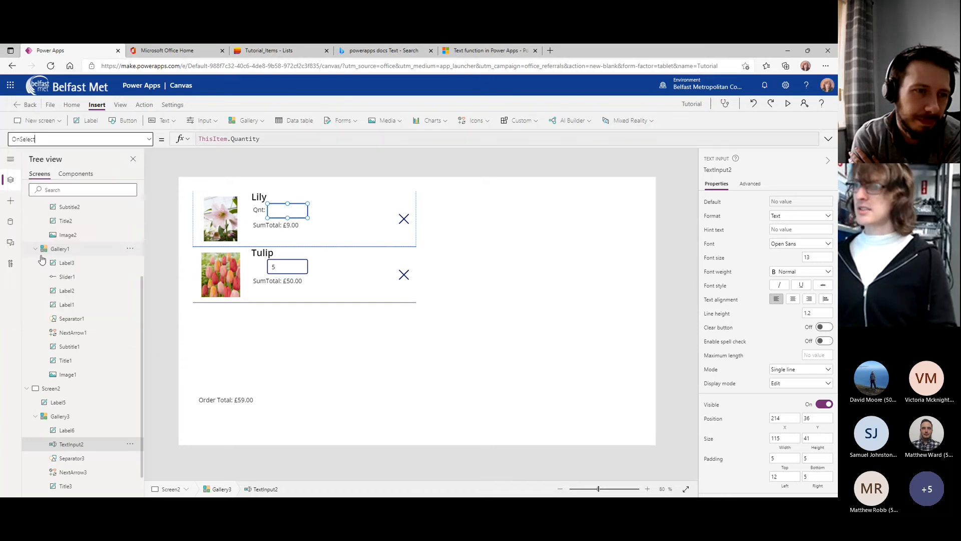
left_click(100, 139)
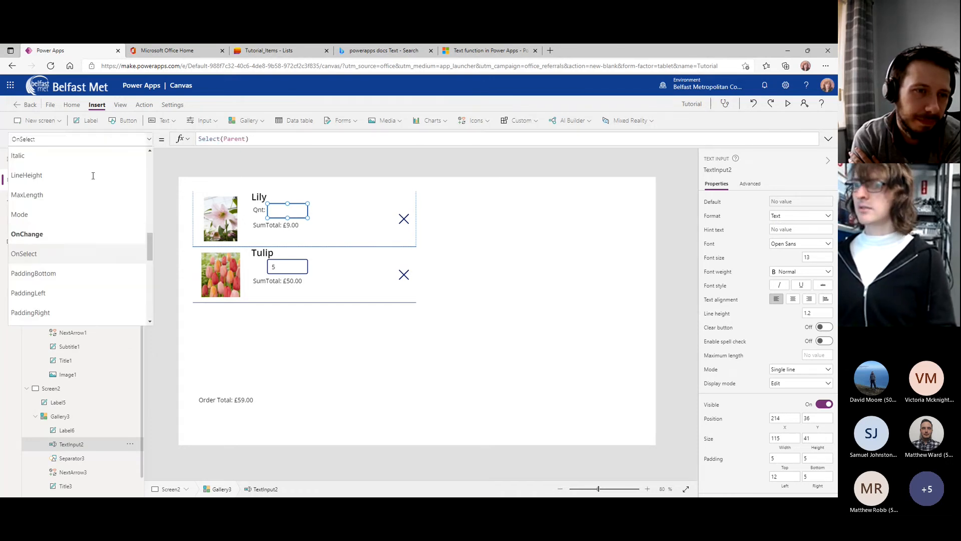
left_click(45, 232)
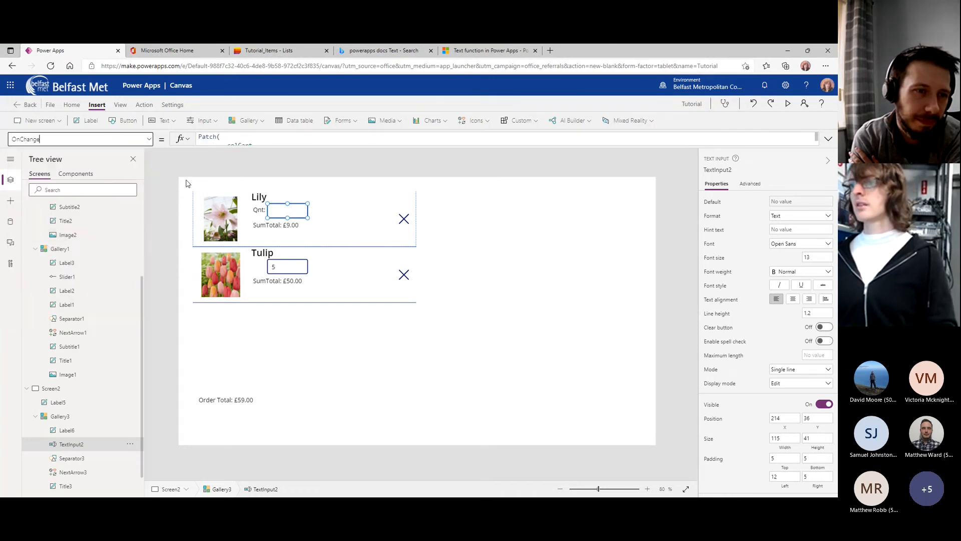
left_click(827, 139)
Try appending Set(TextInput2, ThisItem.Quantity) on a new line below the Patch call in the OnChange formula.
type("TextInput")
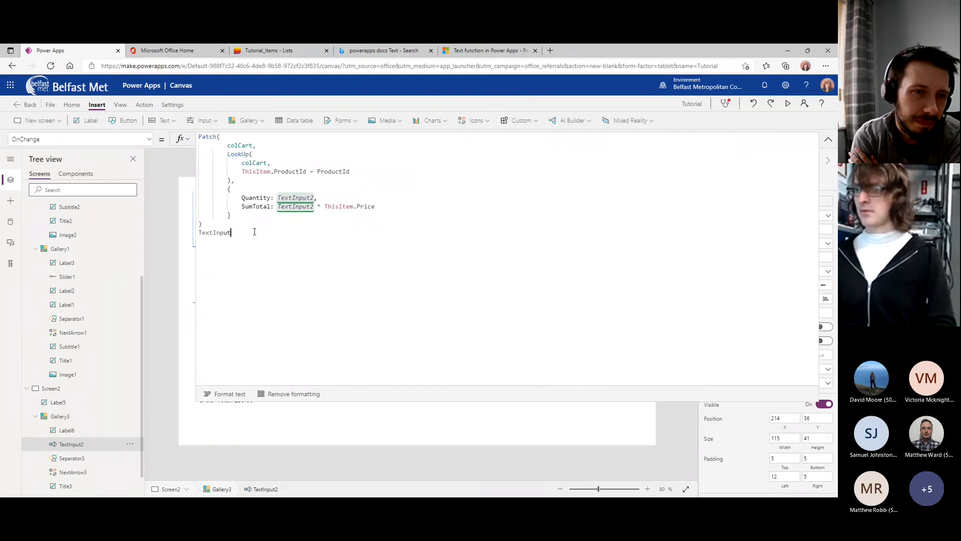
key("BackSpace")
key("BackSpace")
key("BackSpace")
key("BackSpace")
key("BackSpace")
key("BackSpace")
type("et")
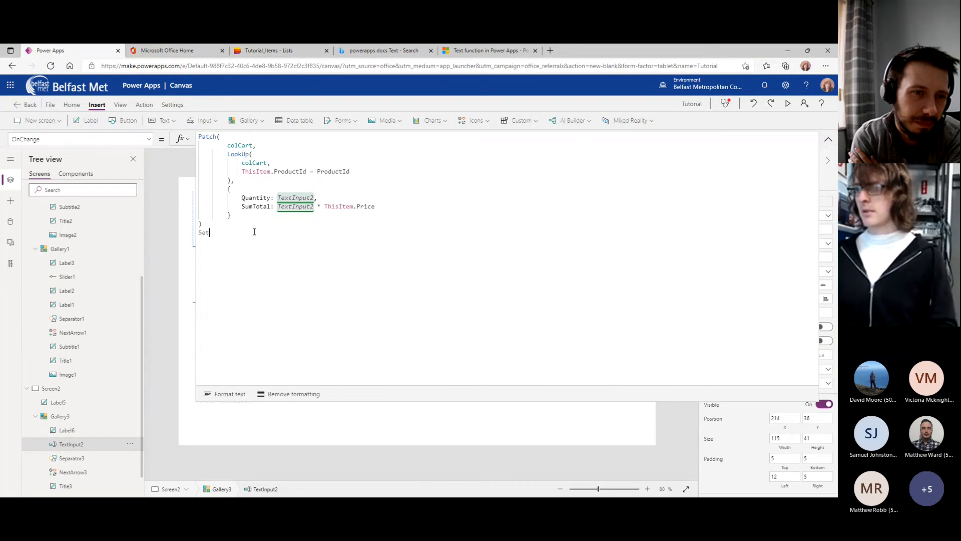
type("(TextIn")
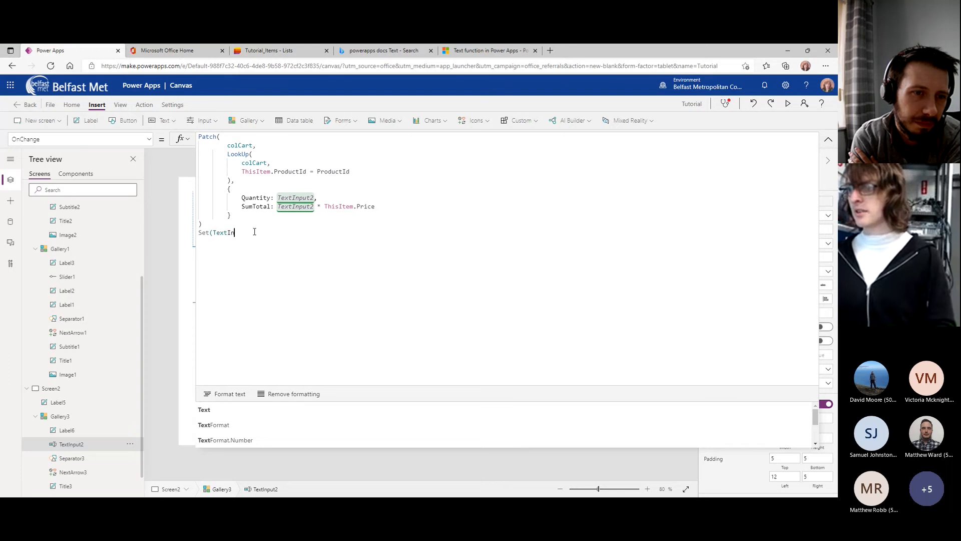
type("put2, ThisIte")
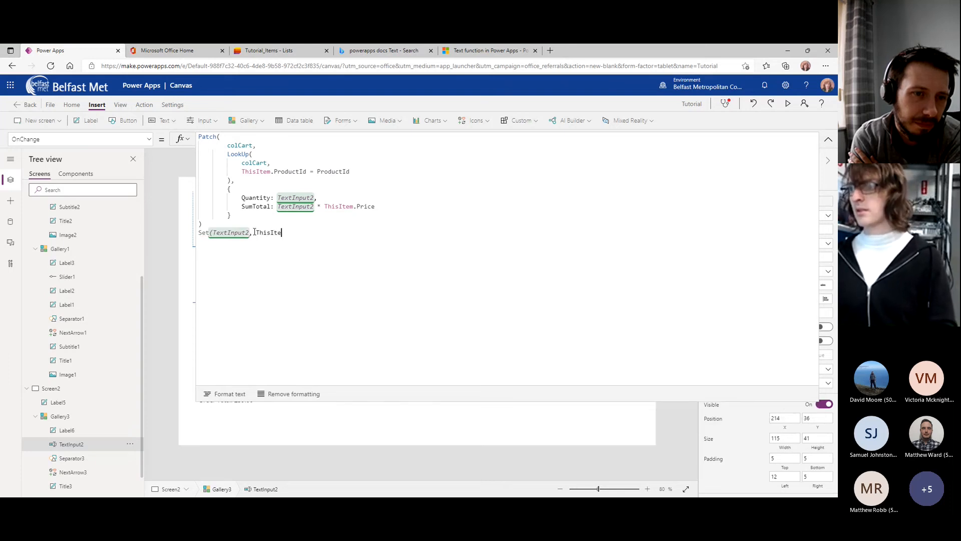
type("m")
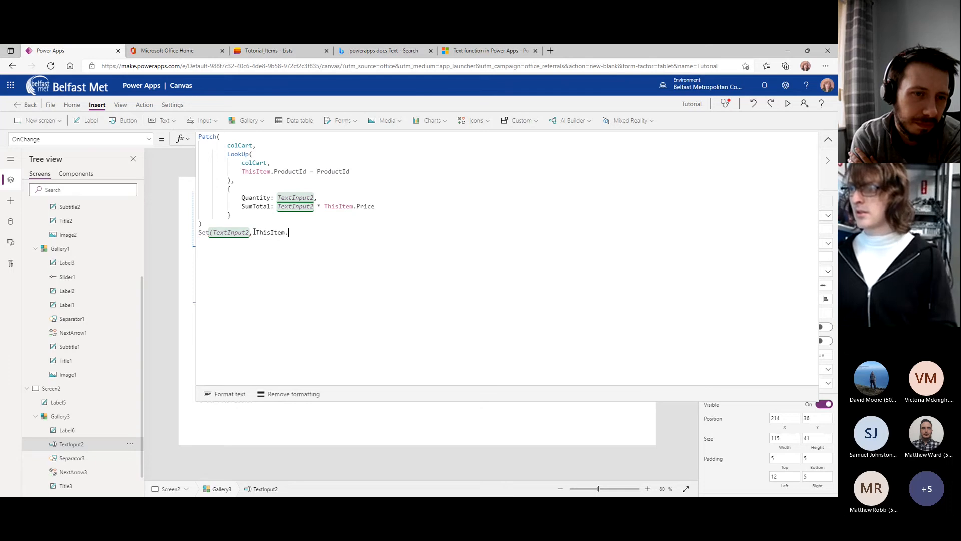
type(".Quantity)")
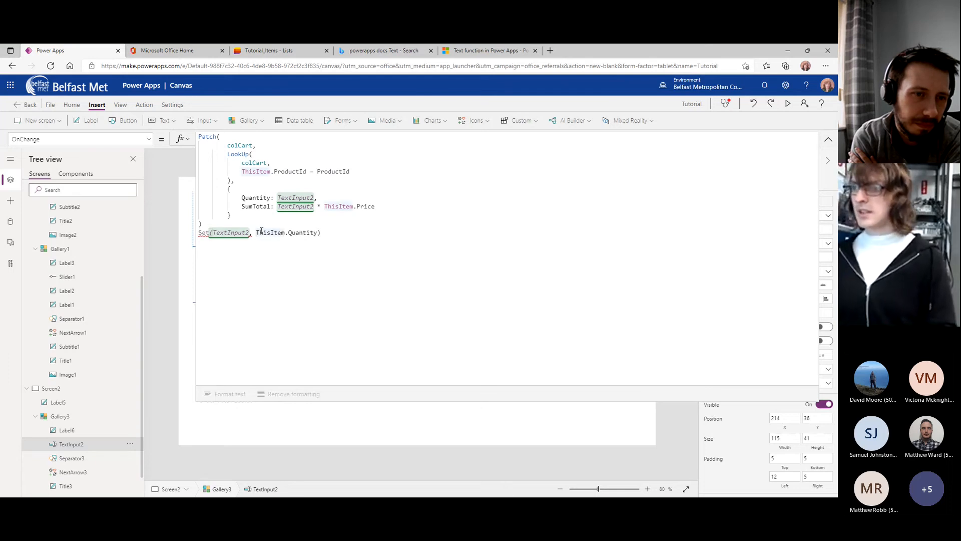
Try replacing the comma in the Set line with an equals sign, and remove the whole line from the OnChange formula.
key("BackSpace")
type("=")
key("BackSpace")
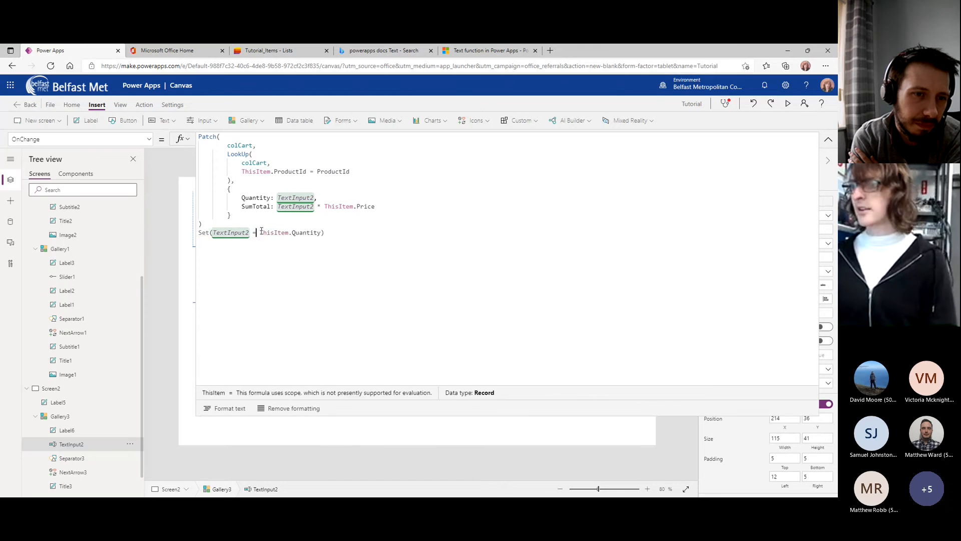
left_click(331, 231)
key("shift+Up")
key("BackSpace")
left_click(828, 139)
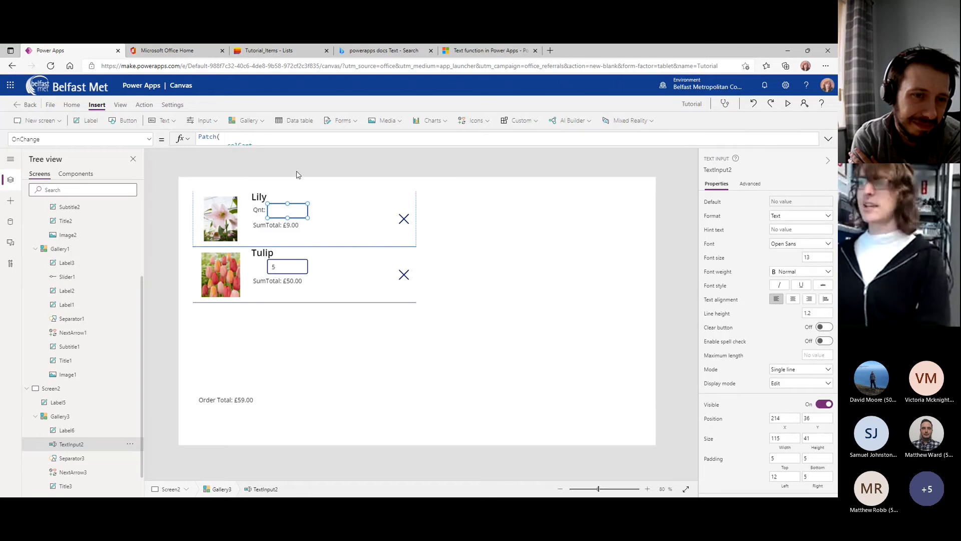
Recheck the quantity input's OnChange formula, preview the cart screen briefly and return to editing.
left_click(829, 139)
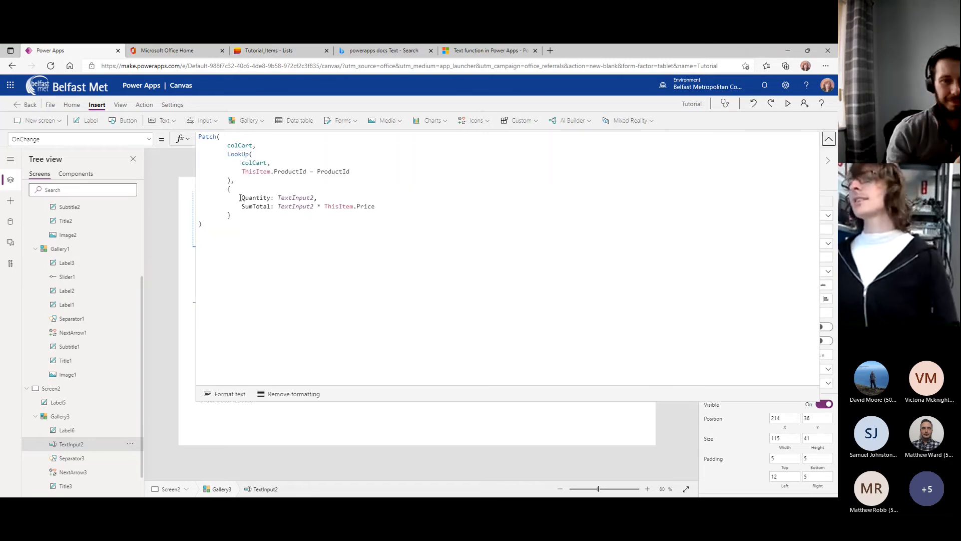
left_click(183, 214)
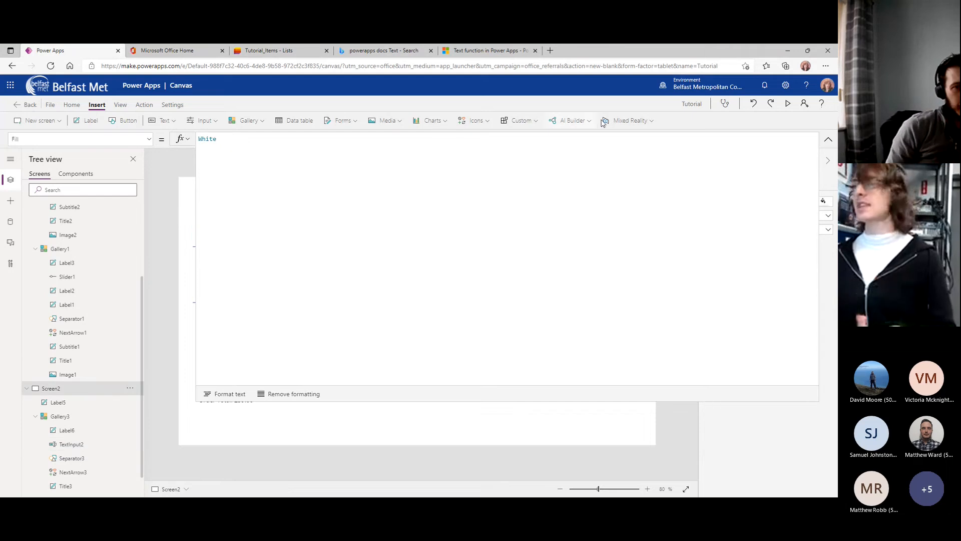
left_click(829, 142)
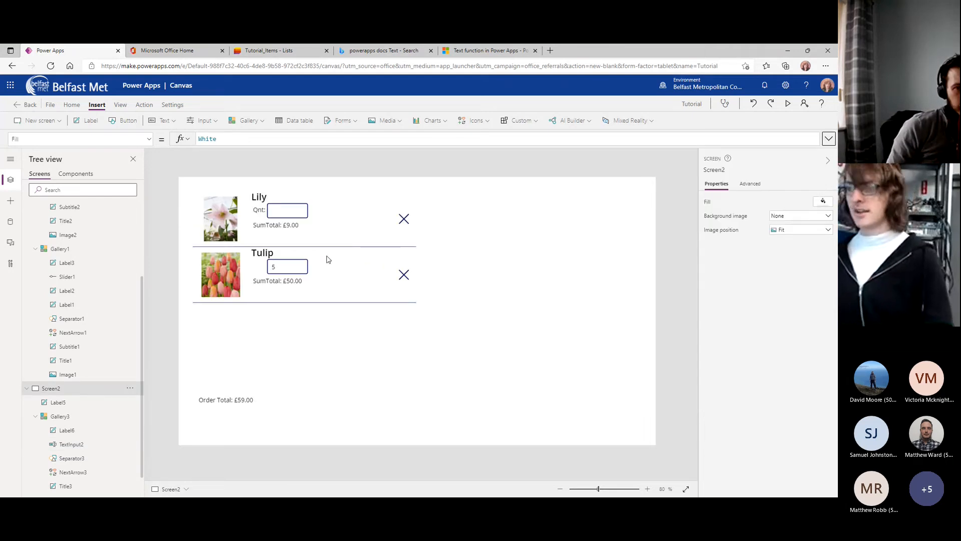
key("F5")
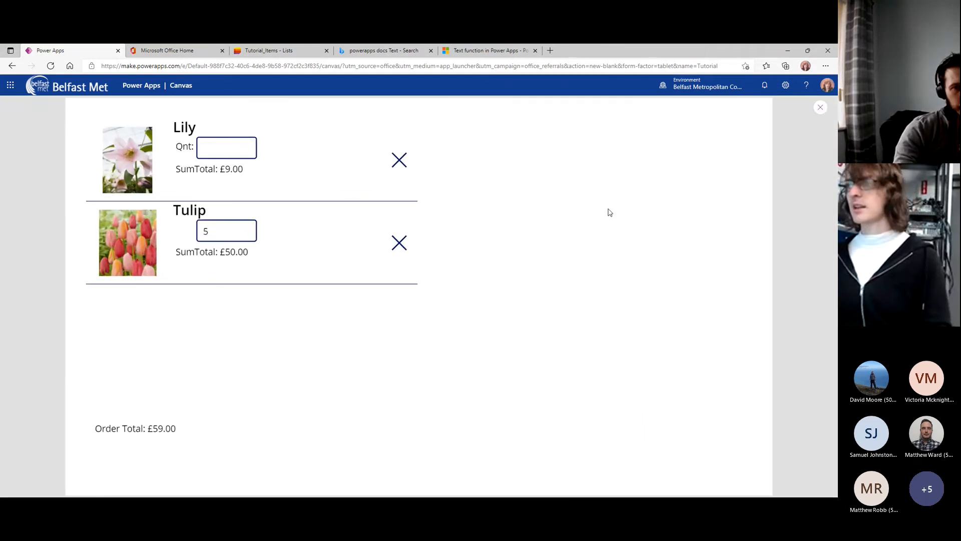
key("Escape")
left_click(493, 328)
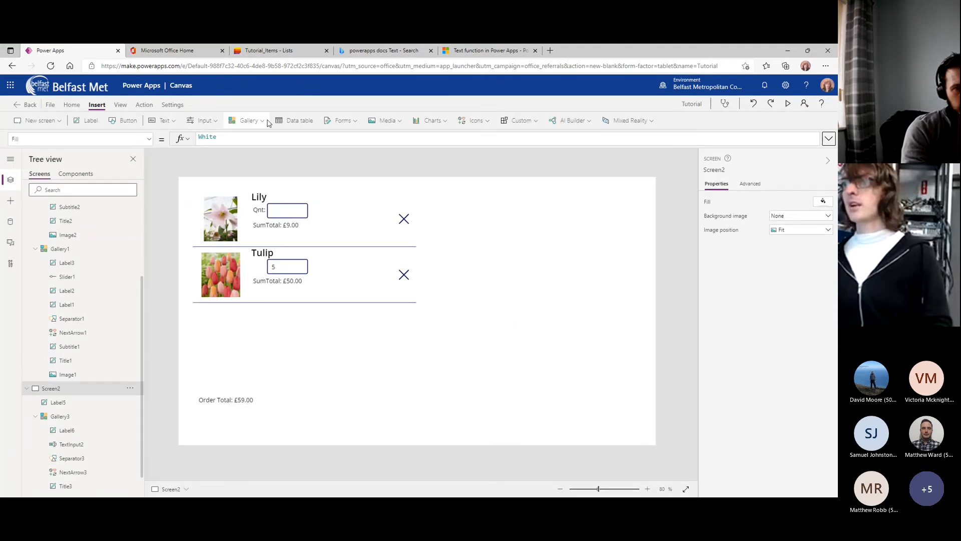
left_click(340, 124)
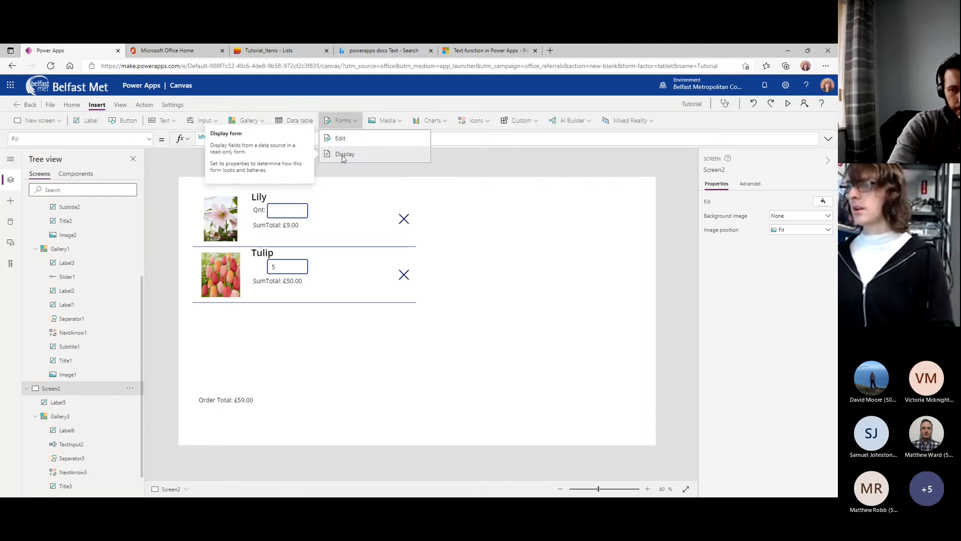
left_click(523, 173)
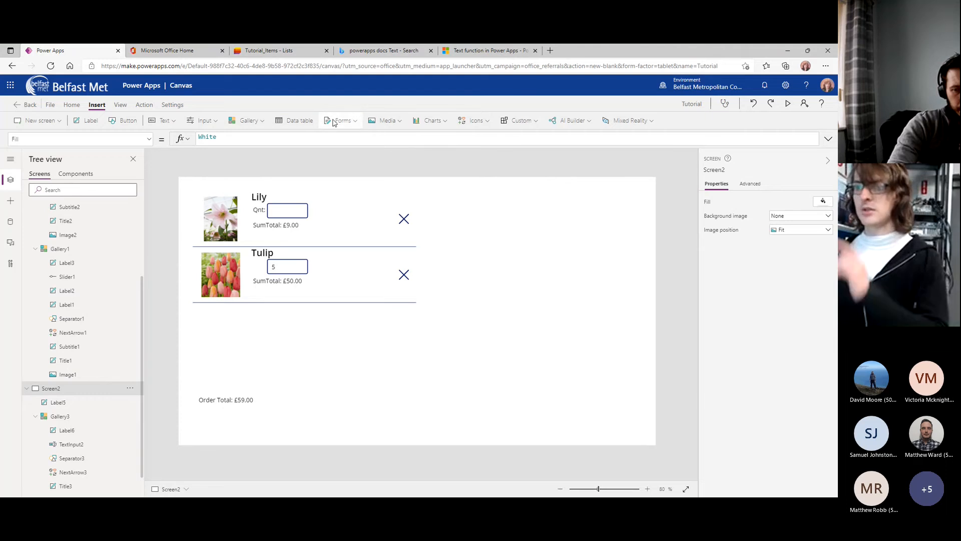
left_click(163, 121)
Insert a text input beside the Lily item at about X 724, Y 52, and a second one directly beneath it.
left_click(198, 123)
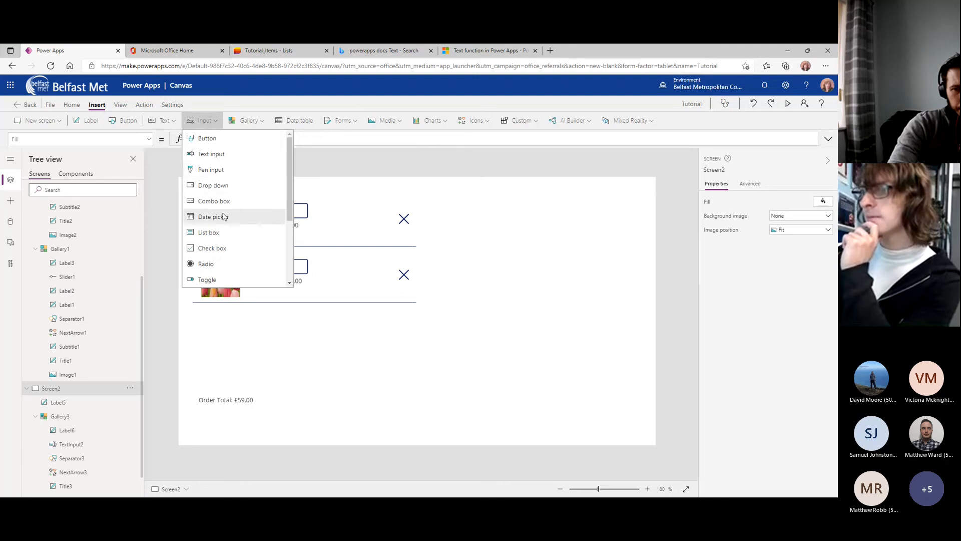
left_click(211, 153)
left_click_drag(290, 203, 523, 200)
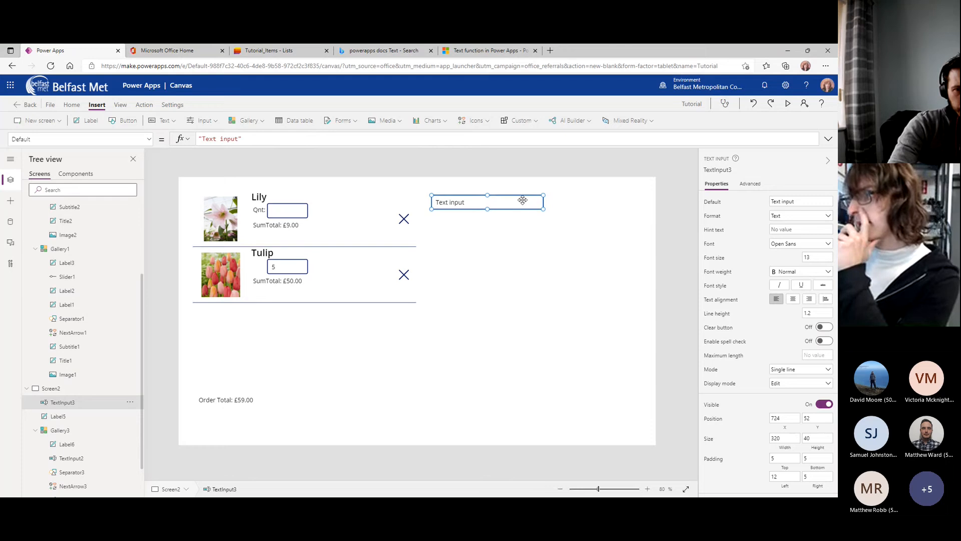
left_click(205, 120)
left_click(214, 155)
left_click_drag(242, 198, 475, 217)
Set the Default of the upper text input beside the Lily item to User().FullName.
left_click(472, 203)
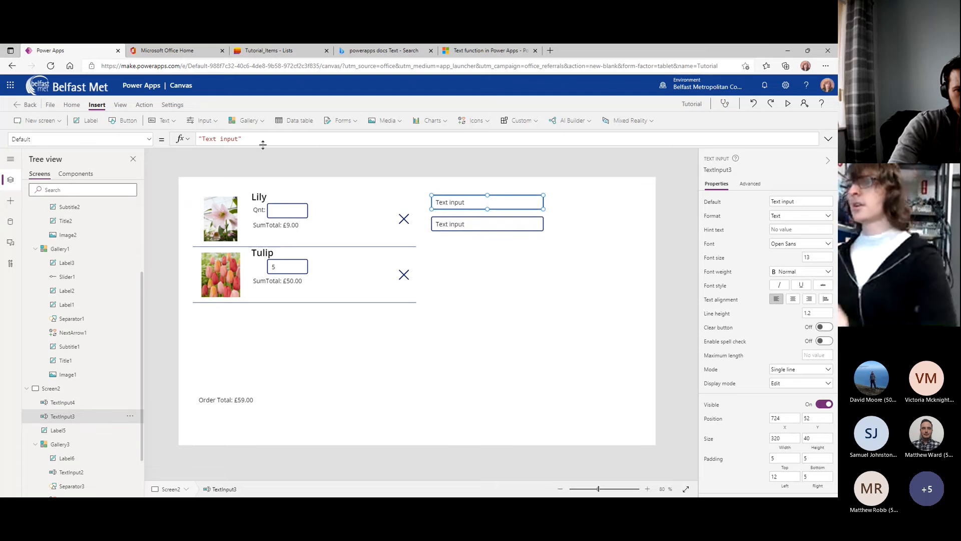
triple_click(246, 138)
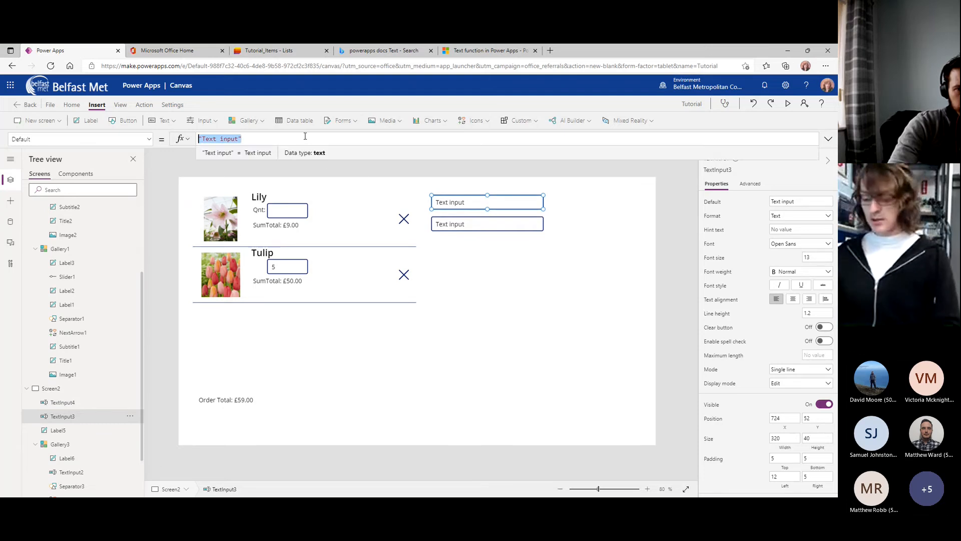
type("User().")
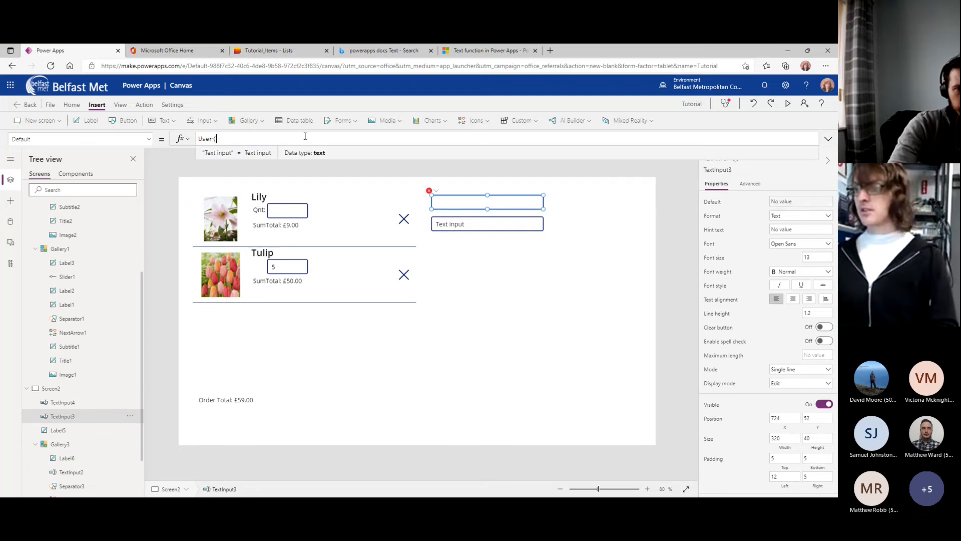
key("Down")
key("Down")
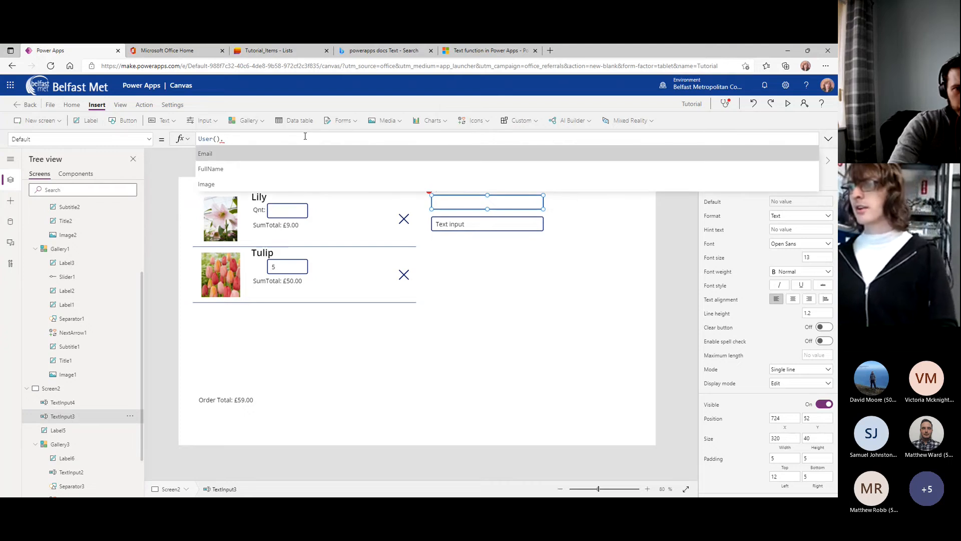
key("Return")
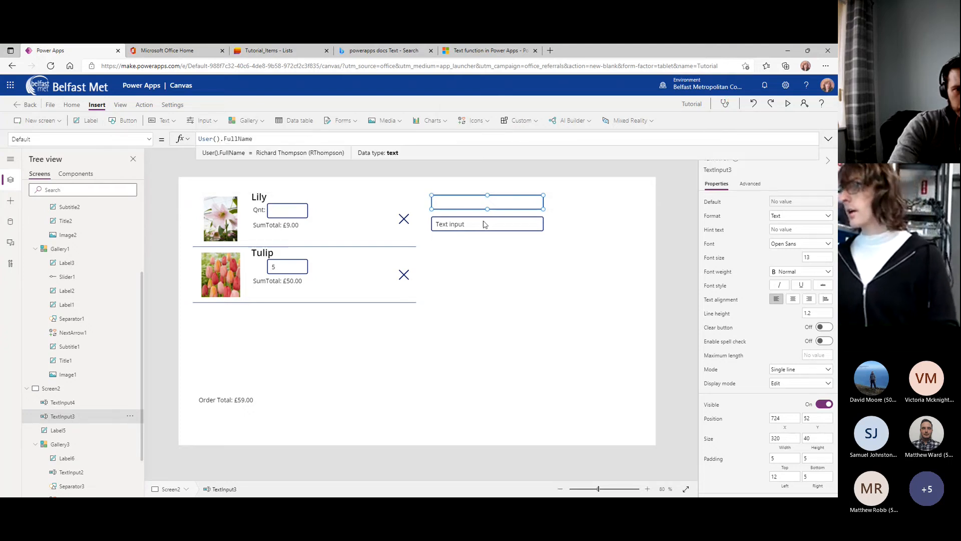
Set the Default of the second text input, directly beneath the full-name one, to User().Email.
left_click(472, 225)
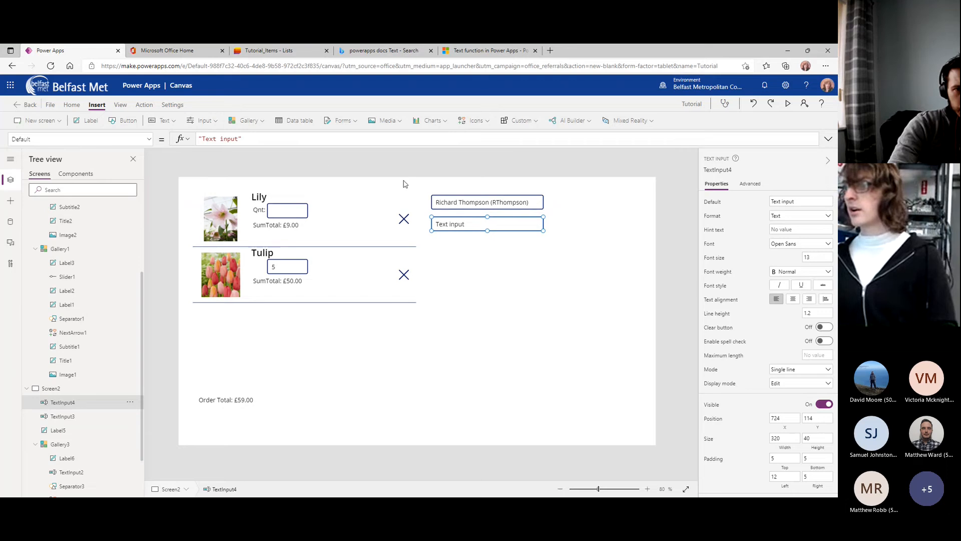
left_click_drag(271, 142, 151, 138)
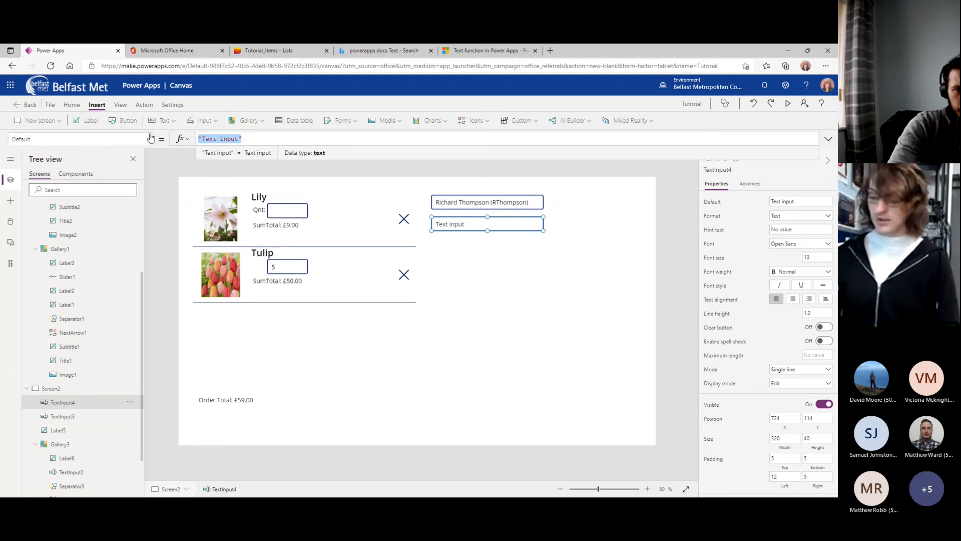
type("Usr")
key("BackSpace")
type("er.Email")
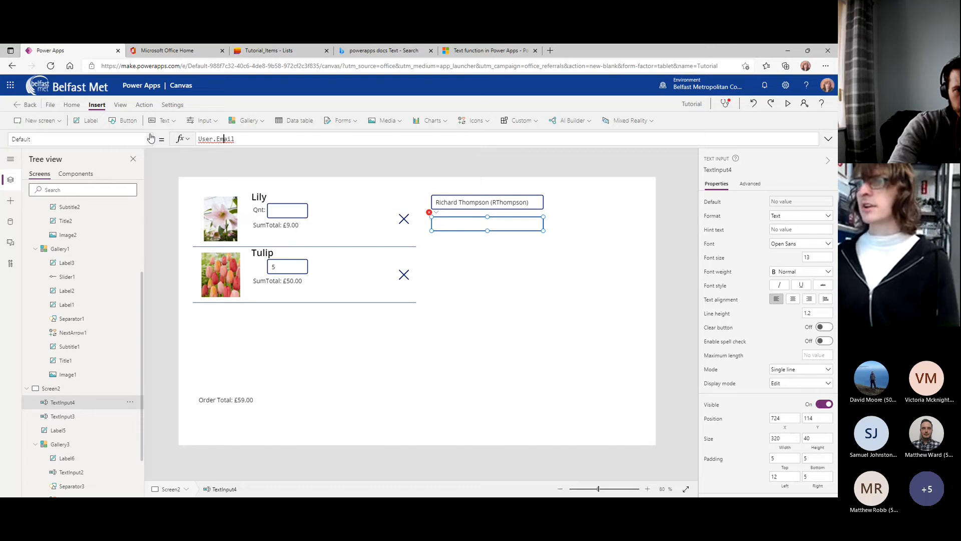
type("()")
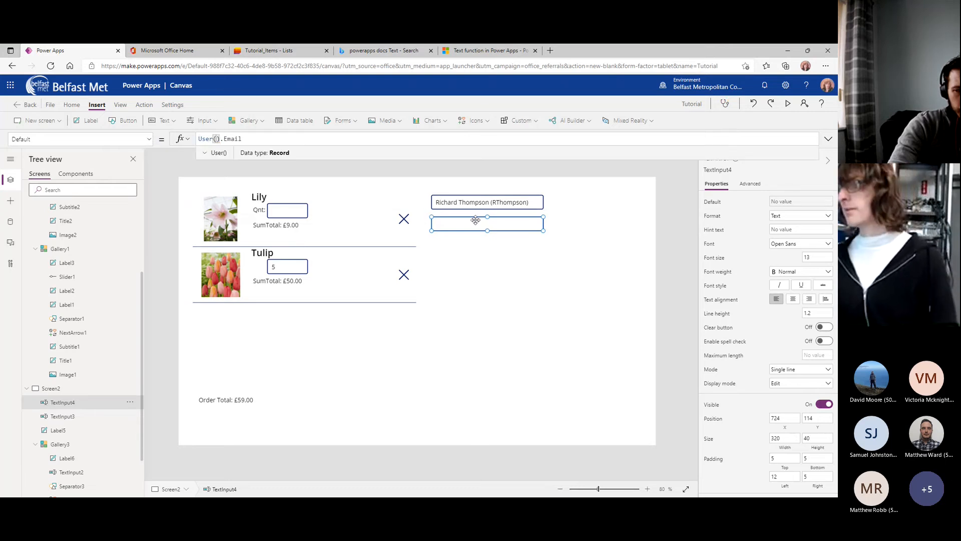
Set the full-name text input's DisplayMode property to Disabled.
left_click(498, 204)
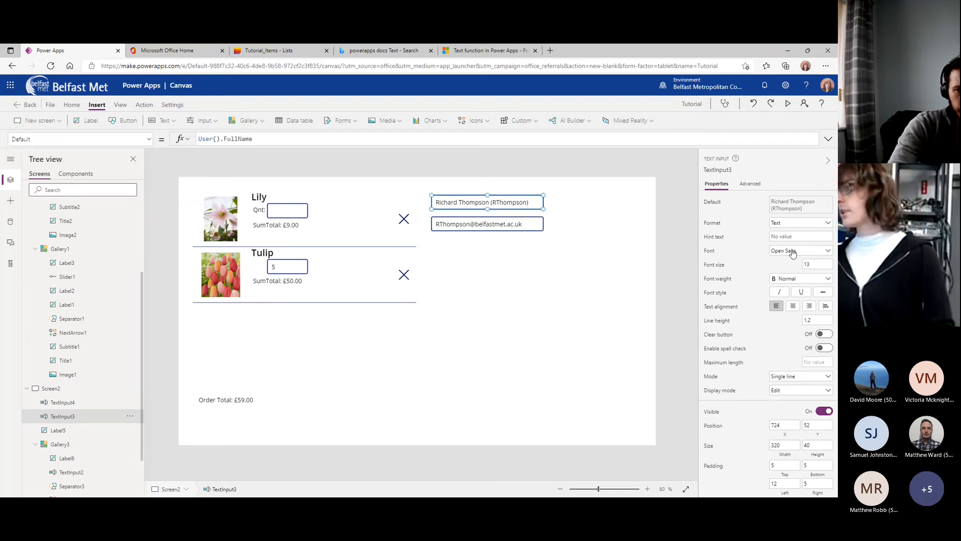
left_click(86, 138)
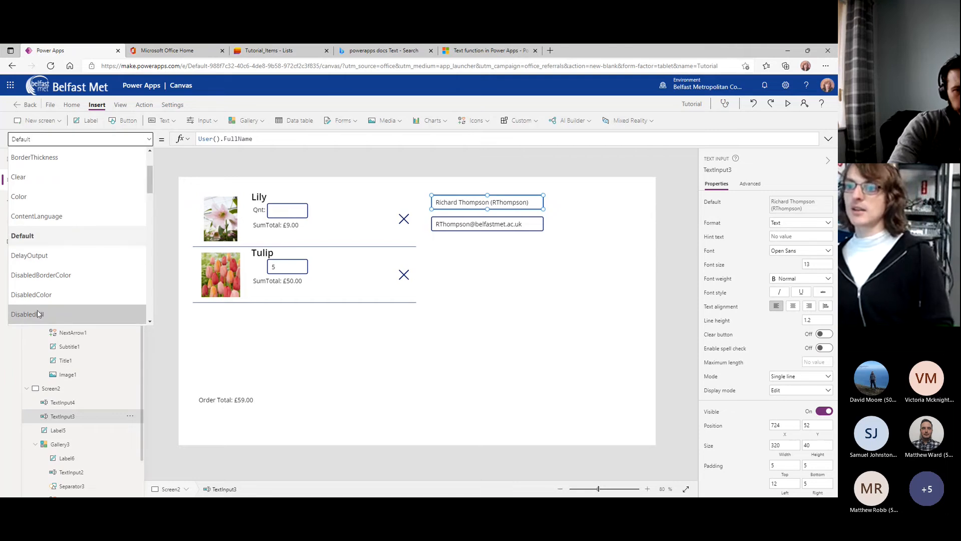
scroll(44, 305, "down", 1)
left_click(30, 281)
left_click_drag(269, 140, 183, 135)
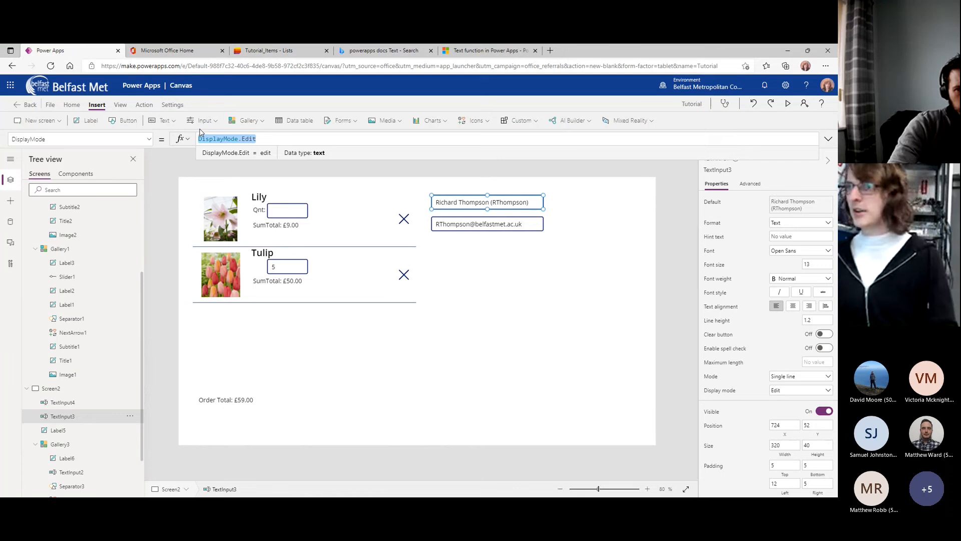
type("Disabled")
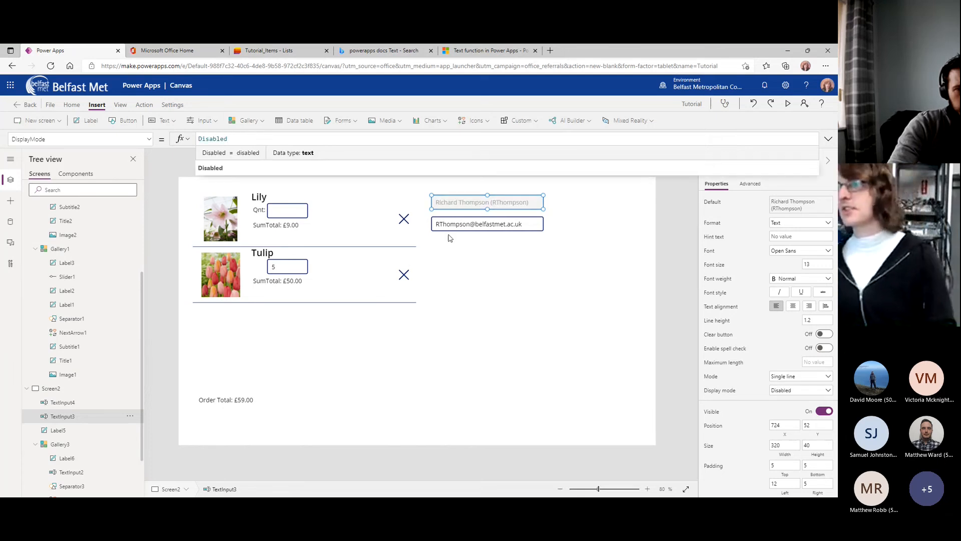
Set the e-mail text input's DisplayMode property to Disabled as well.
left_click(468, 221)
left_click(124, 136)
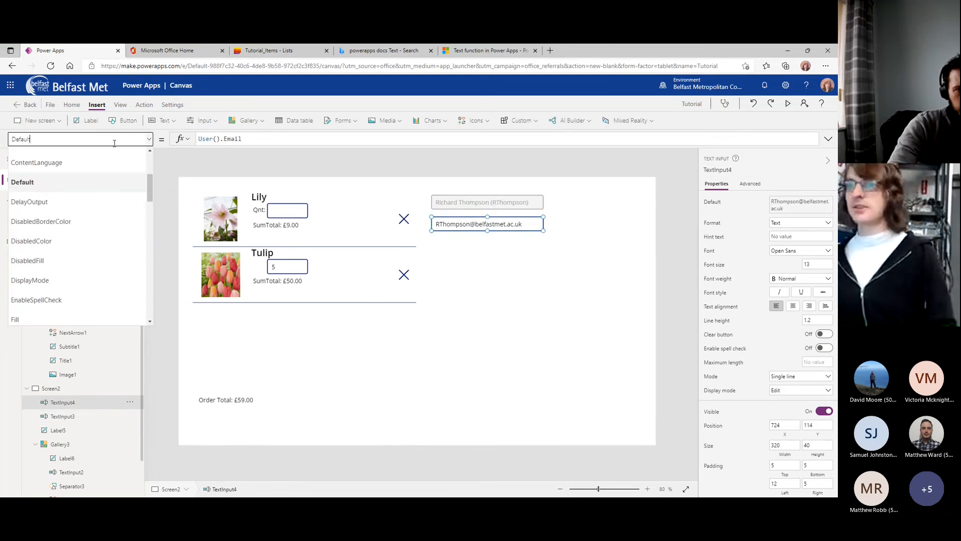
scroll(49, 239, "down", 1)
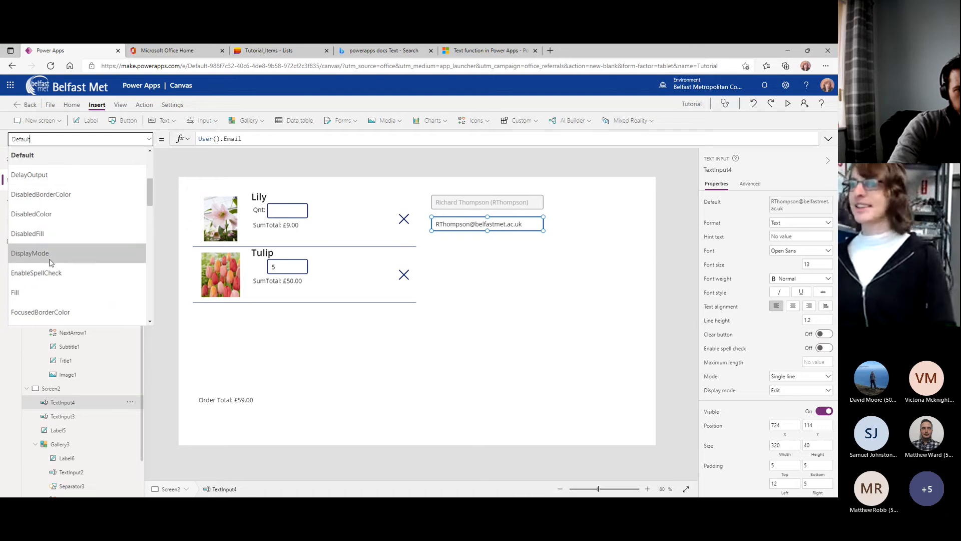
left_click(50, 254)
left_click(252, 141)
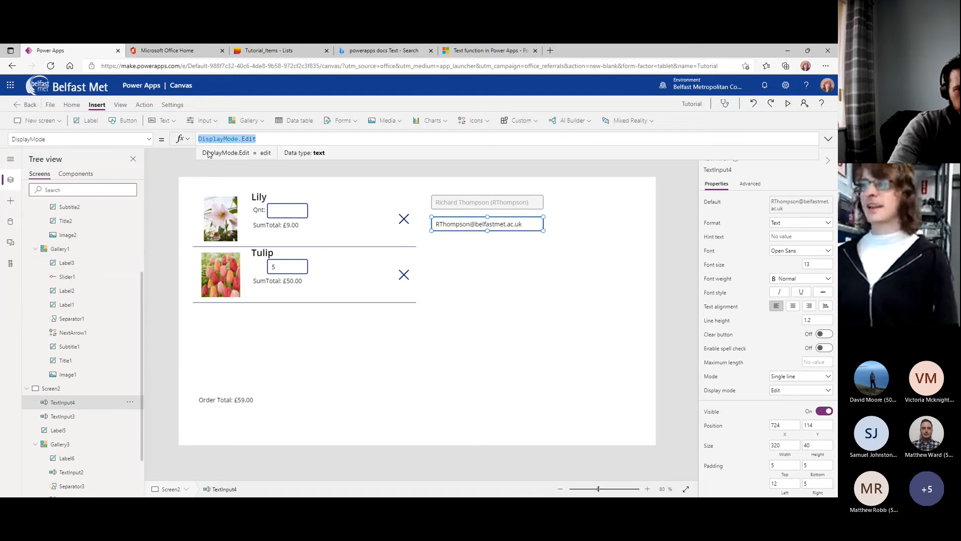
type("Disabled")
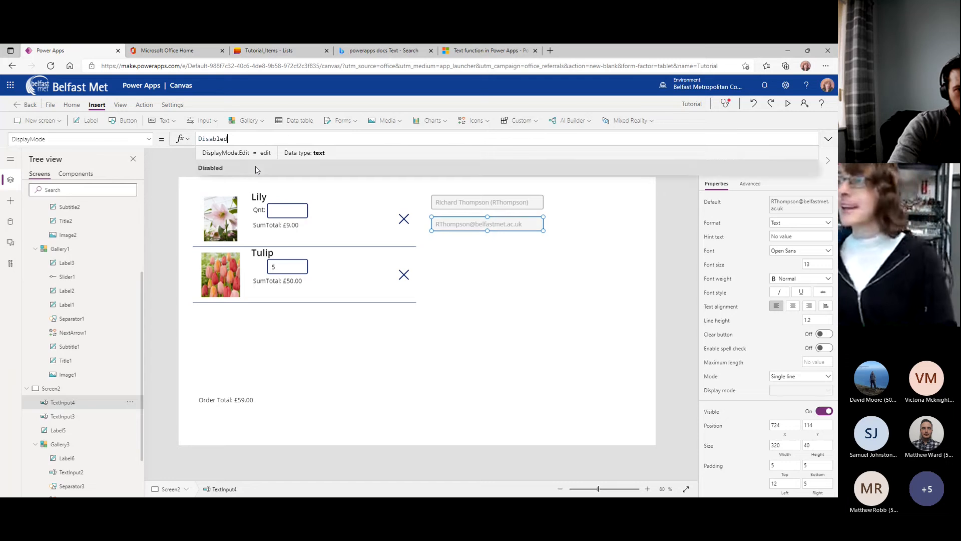
left_click(540, 237)
left_click(500, 226)
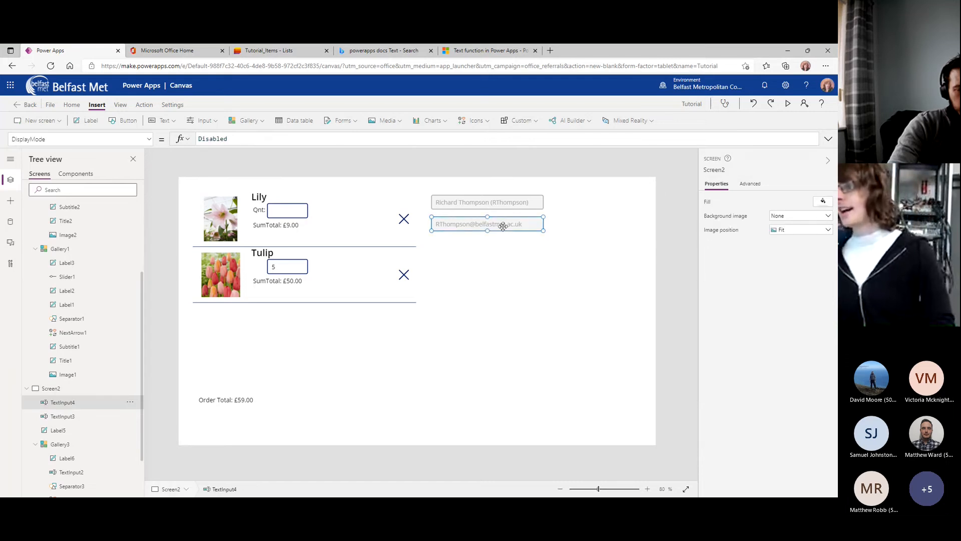
Insert a third text input below the e-mail input, at about X 724, Y 182.
left_click(204, 121)
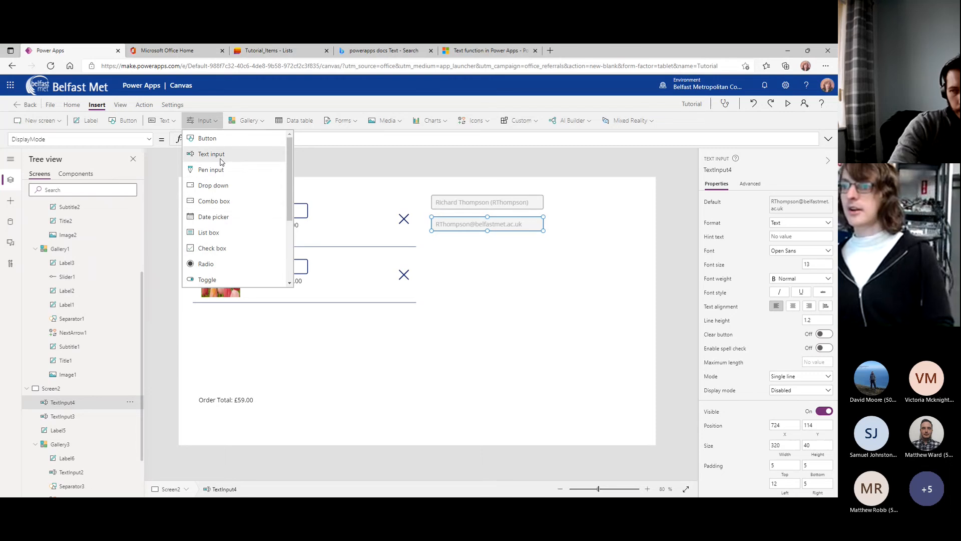
left_click(221, 162)
left_click_drag(226, 198, 458, 244)
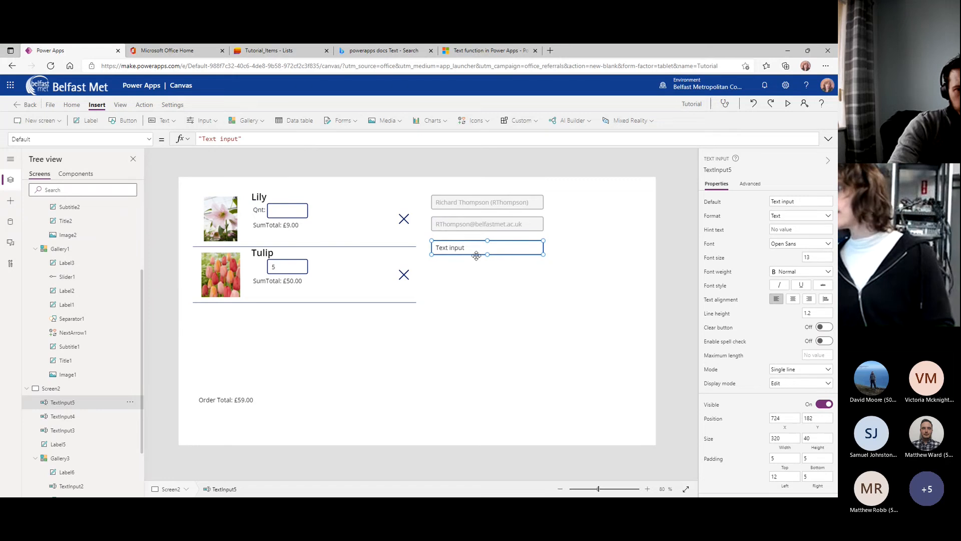
Set the third text input's mode to Multiline, enlarge it to a height of about 118, and nudge it slightly upward.
left_click(800, 216)
left_click(801, 217)
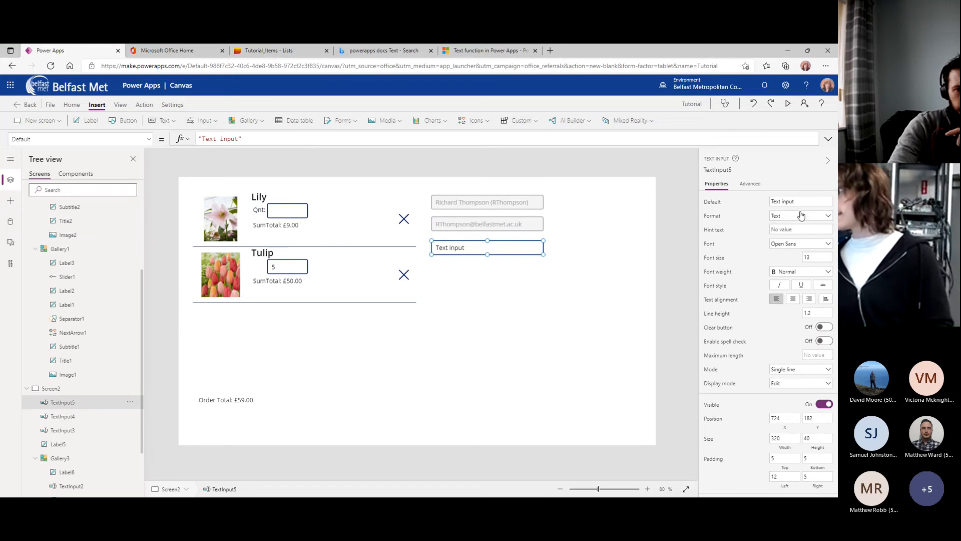
left_click(783, 369)
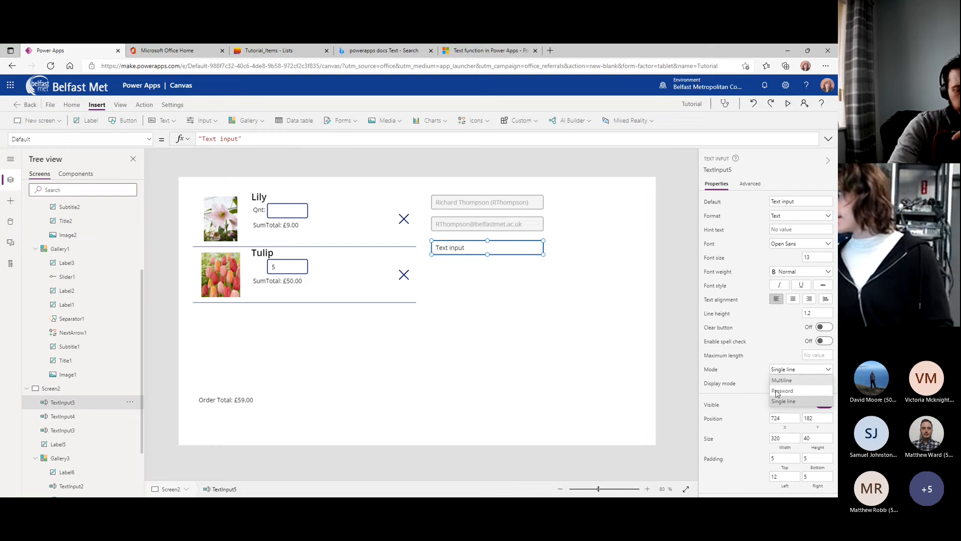
left_click(786, 381)
left_click_drag(490, 262, 488, 281)
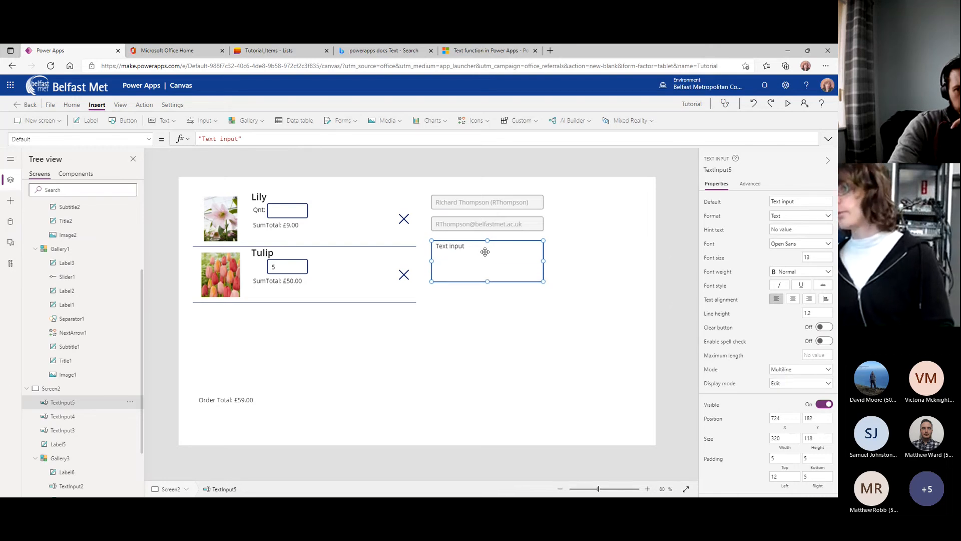
left_click_drag(473, 249, 475, 244)
left_click(394, 159)
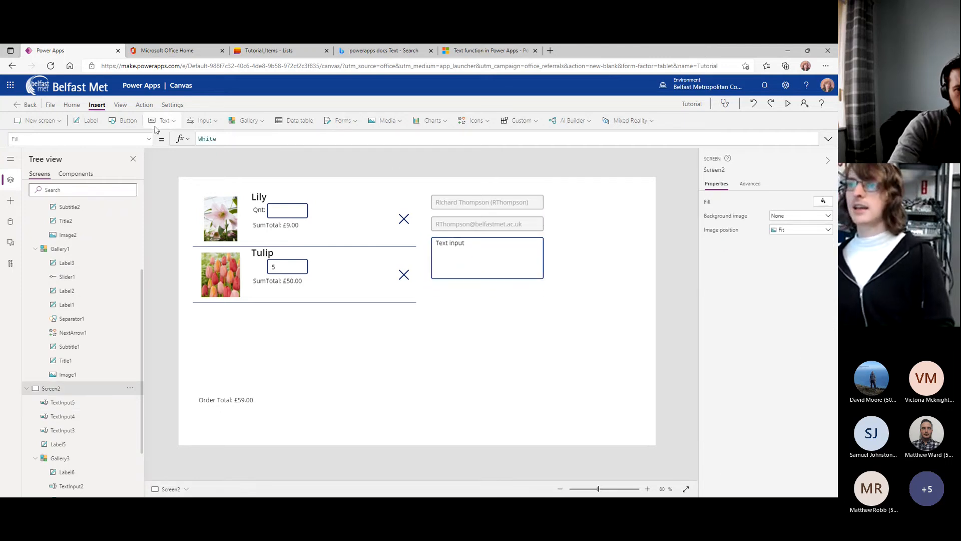
Insert a date picker below the multiline input at about X 724, Y 307, and a button beneath it at about X 808, Y 365.
left_click(200, 121)
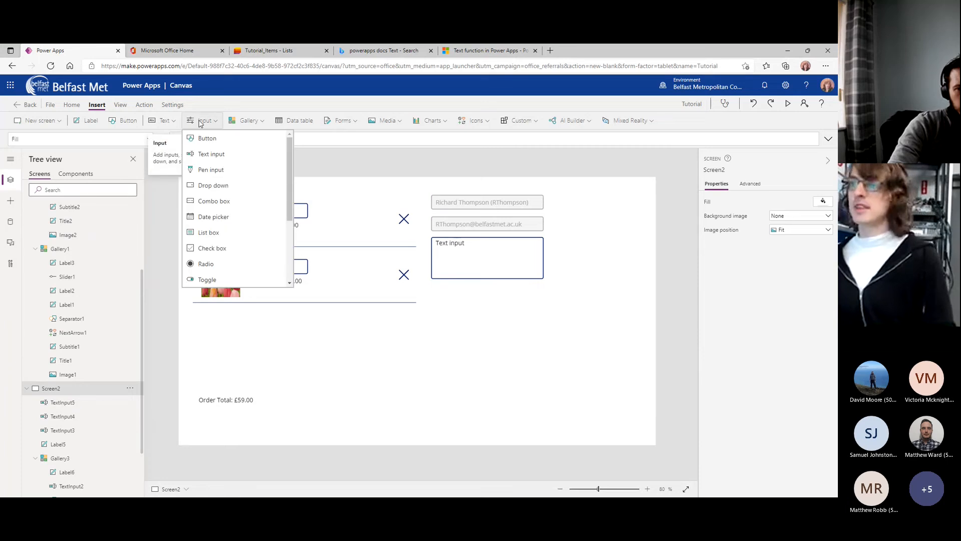
left_click(208, 217)
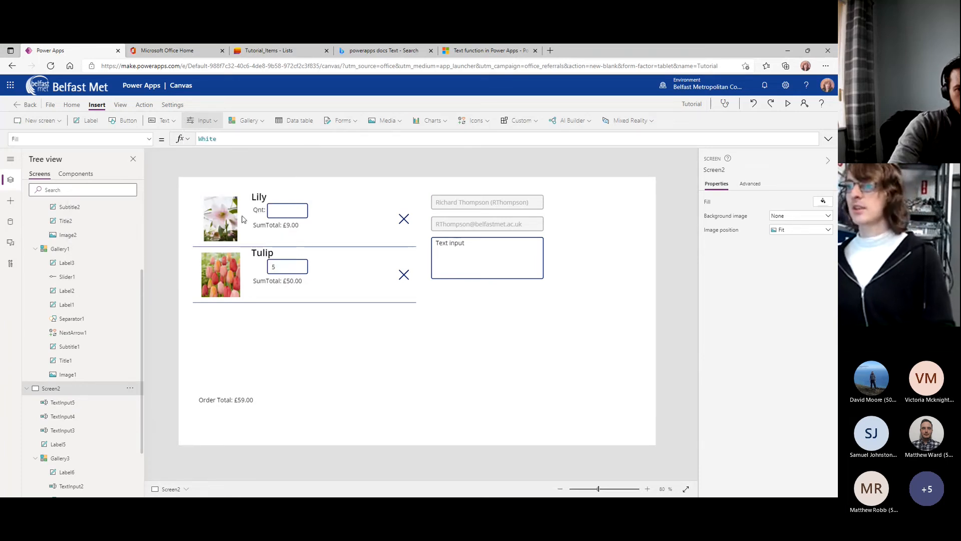
left_click_drag(251, 208, 482, 298)
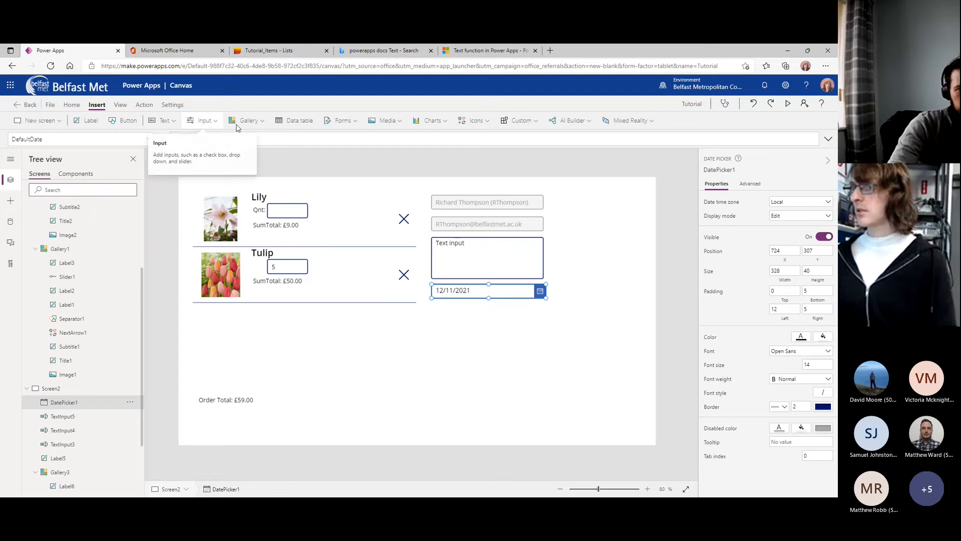
left_click(122, 124)
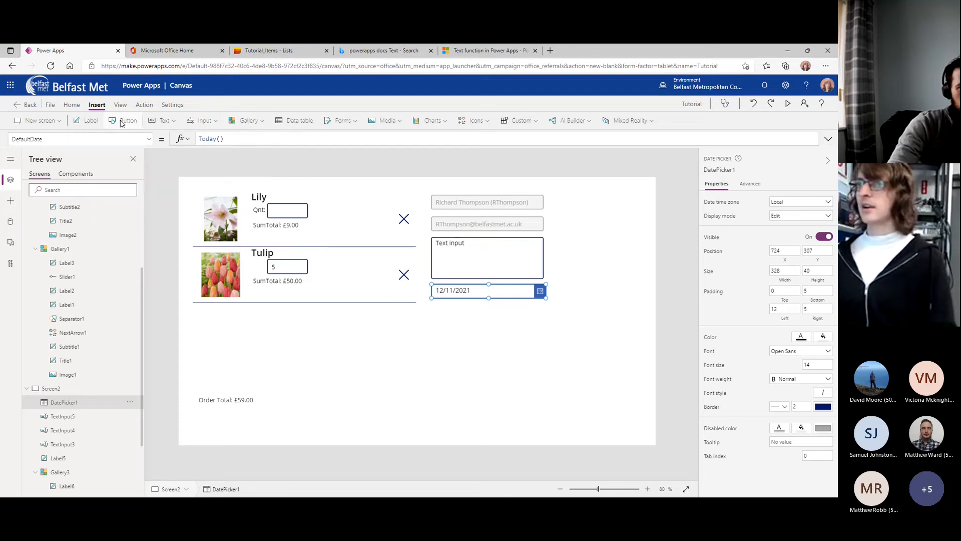
left_click_drag(206, 197, 471, 310)
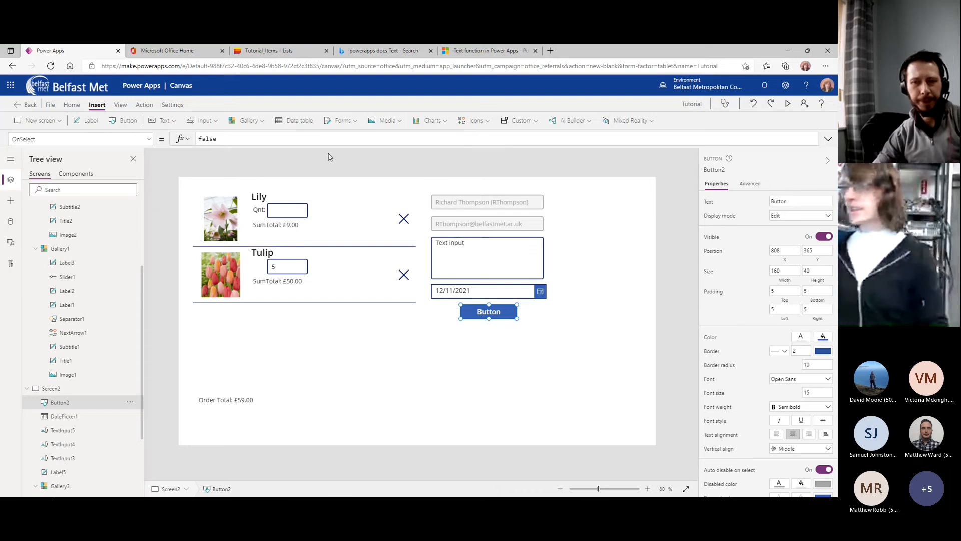
left_click(458, 224)
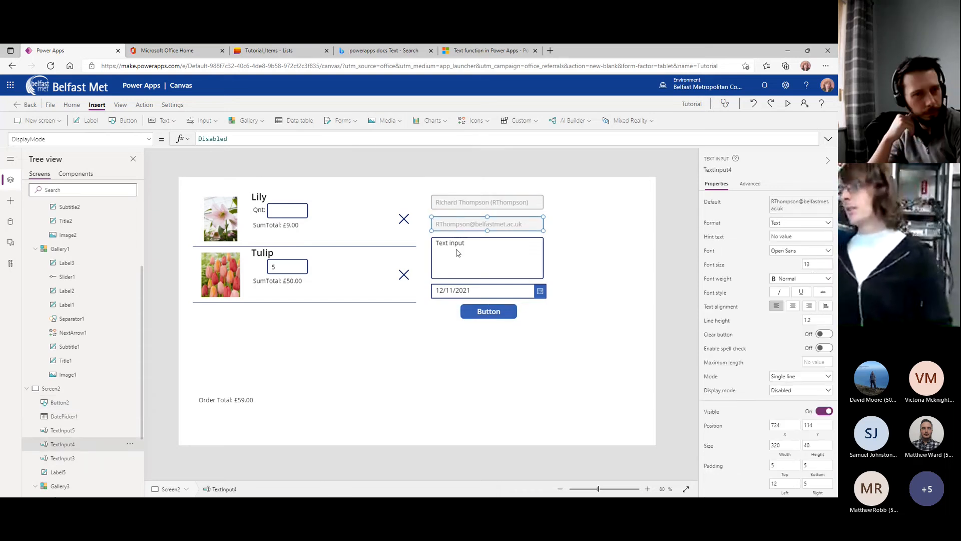
left_click(455, 290)
Switch to Microsoft Lists and start a new blank list named Tutorial_Orders.
left_click(292, 51)
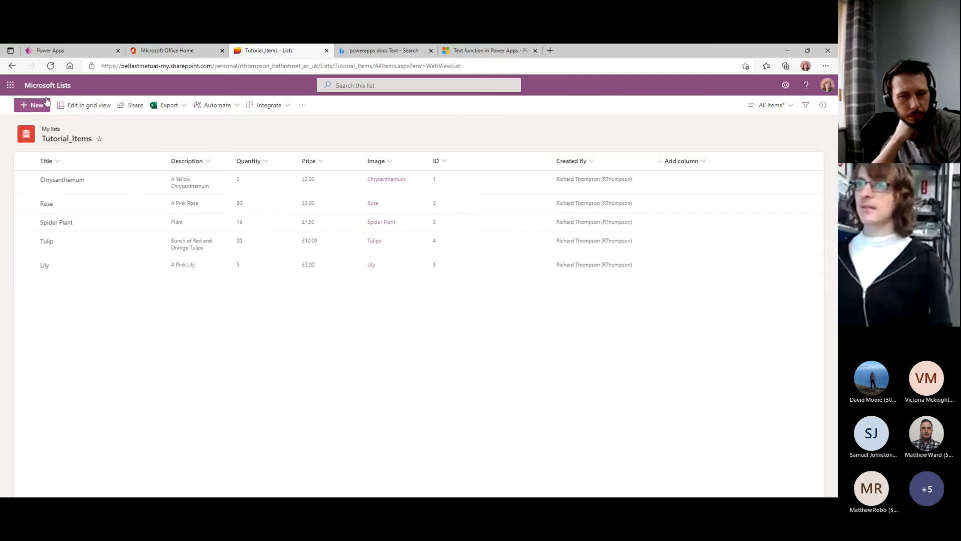
left_click(50, 129)
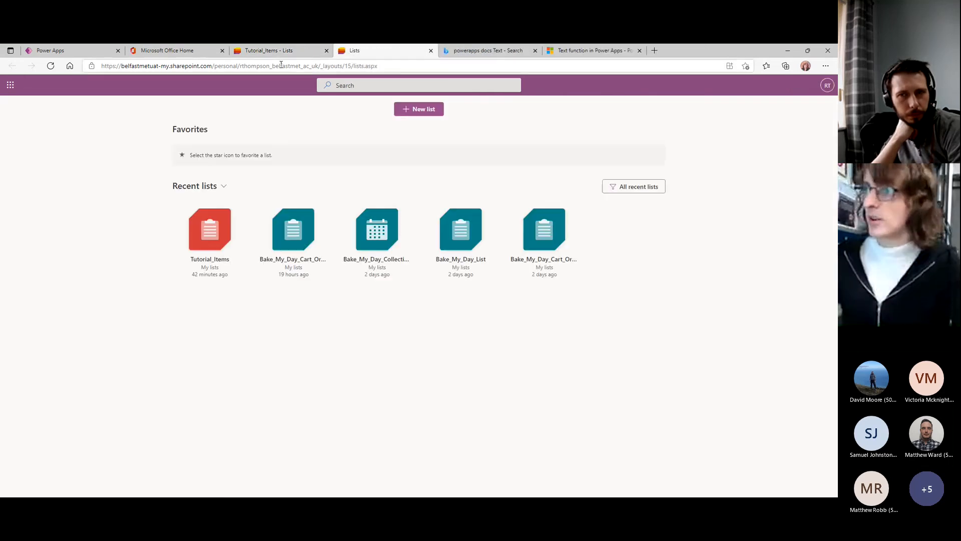
left_click(405, 114)
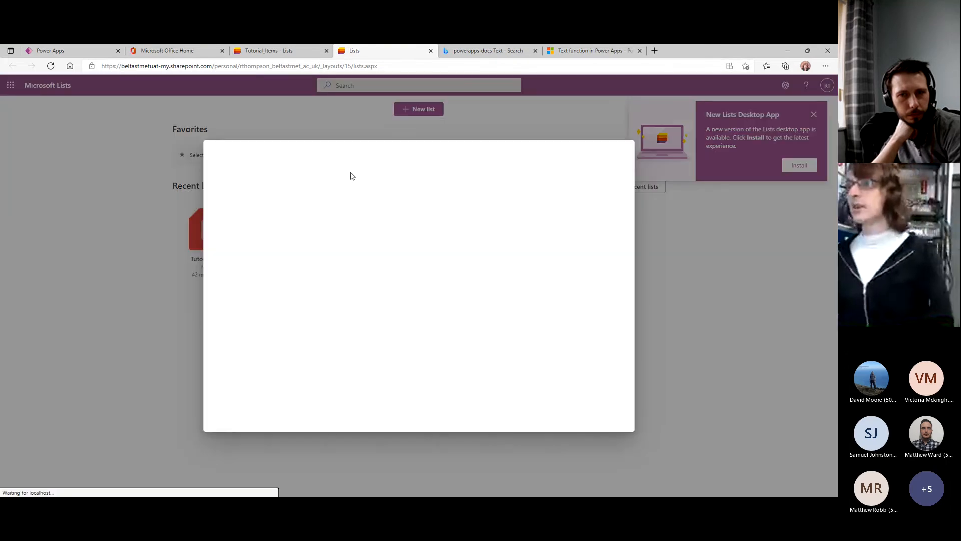
left_click(250, 216)
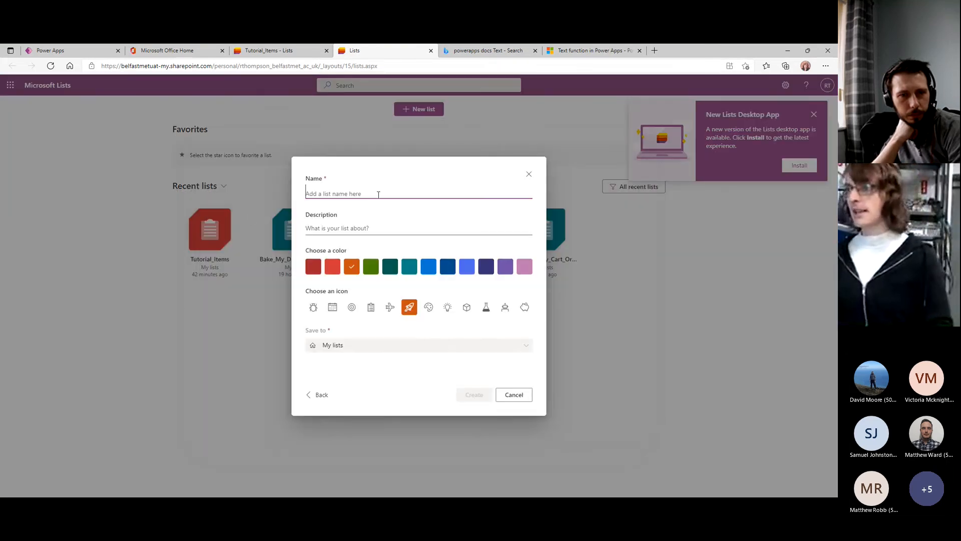
type("O")
key("BackSpace")
type("Tuto")
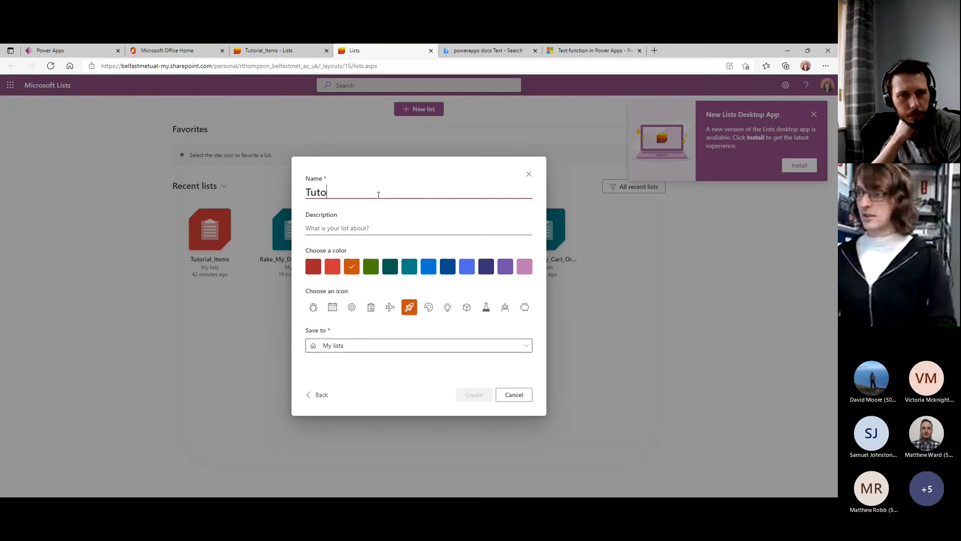
type("rial_Orders")
Describe the new list as "Orders for the tutorial shop", choose the calendar icon and create the list.
left_click(364, 226)
type("Orde")
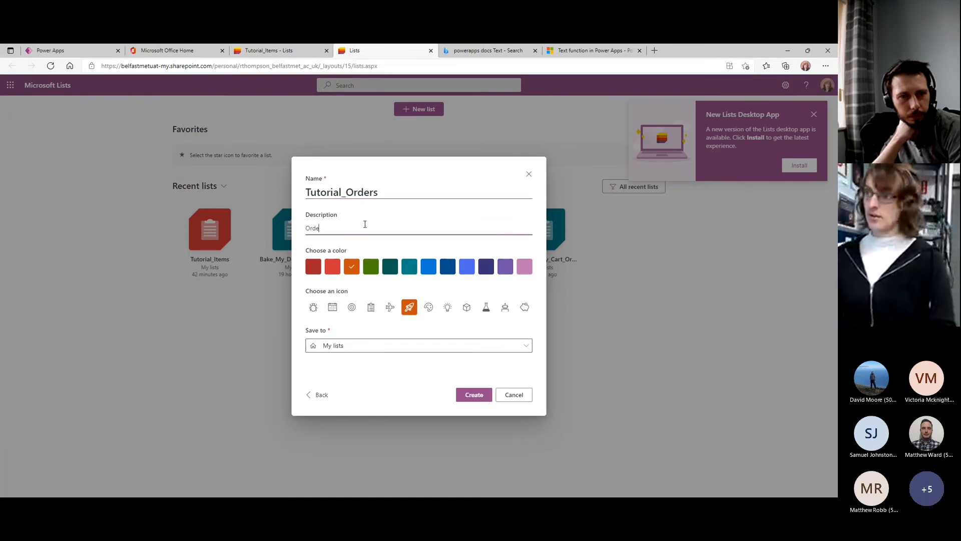
type("rs for the tutorial shop")
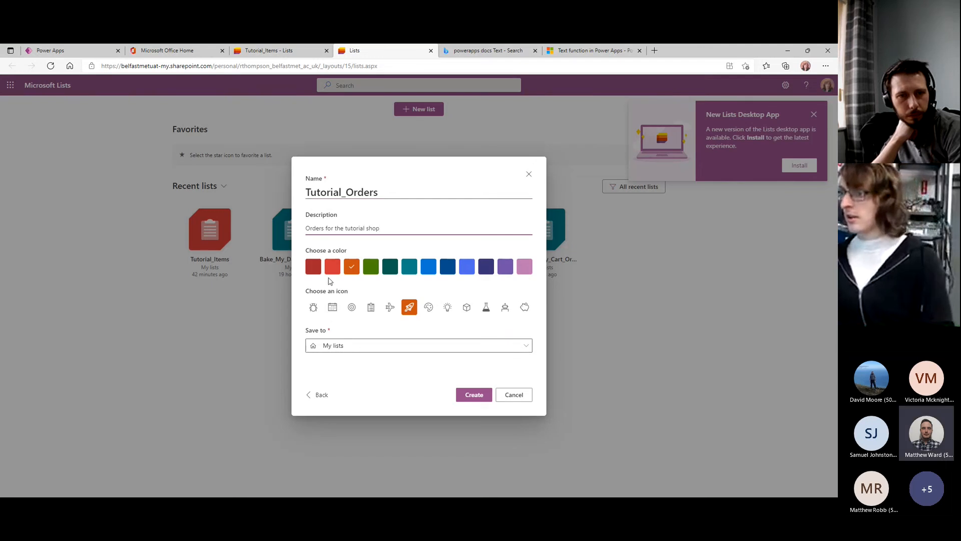
left_click(333, 307)
left_click(478, 395)
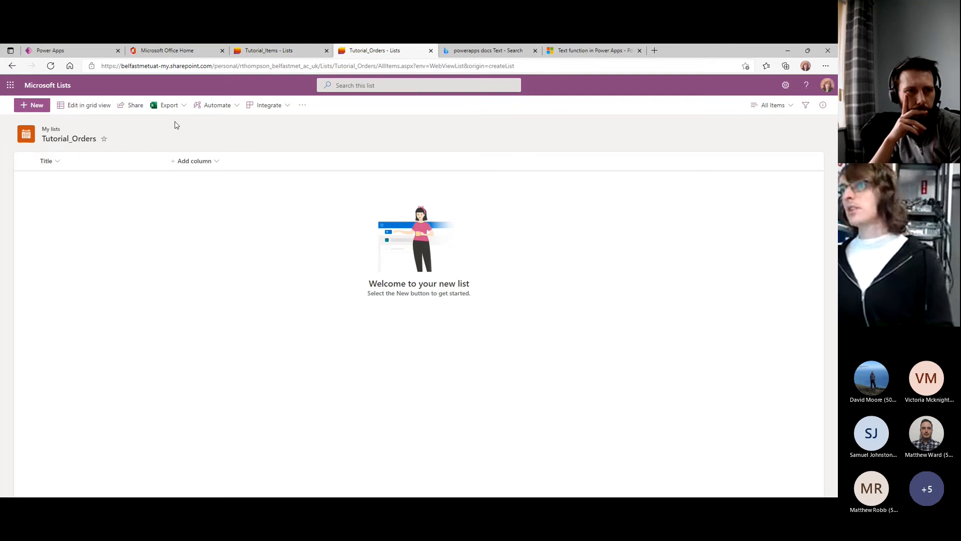
Rename the Title column of the Tutorial_Orders list to Name.
right_click(64, 164)
left_click(56, 164)
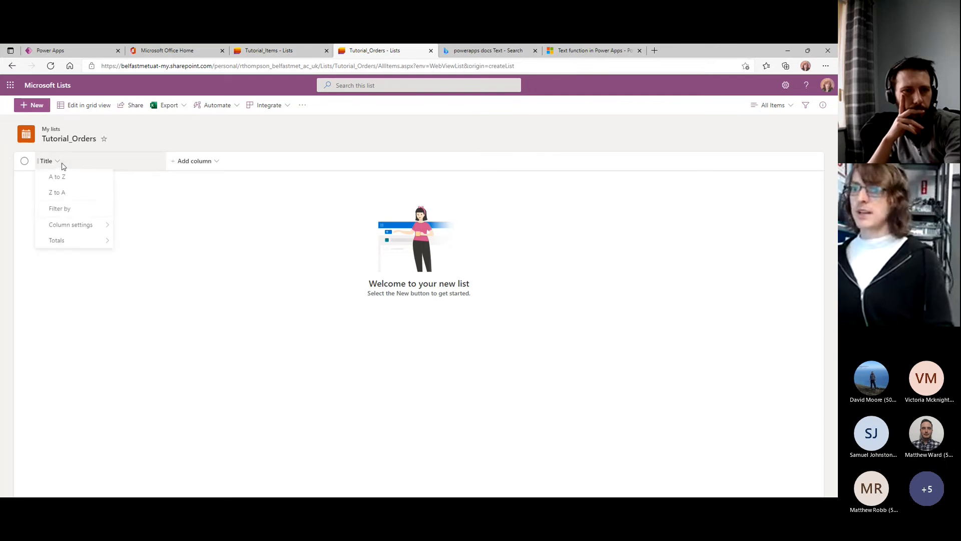
mouse_move(68, 228)
left_click(133, 231)
type("Name")
key("Return")
Add a single line of text column named Email to the Tutorial_Orders list, keeping its default options.
left_click(195, 161)
left_click(199, 186)
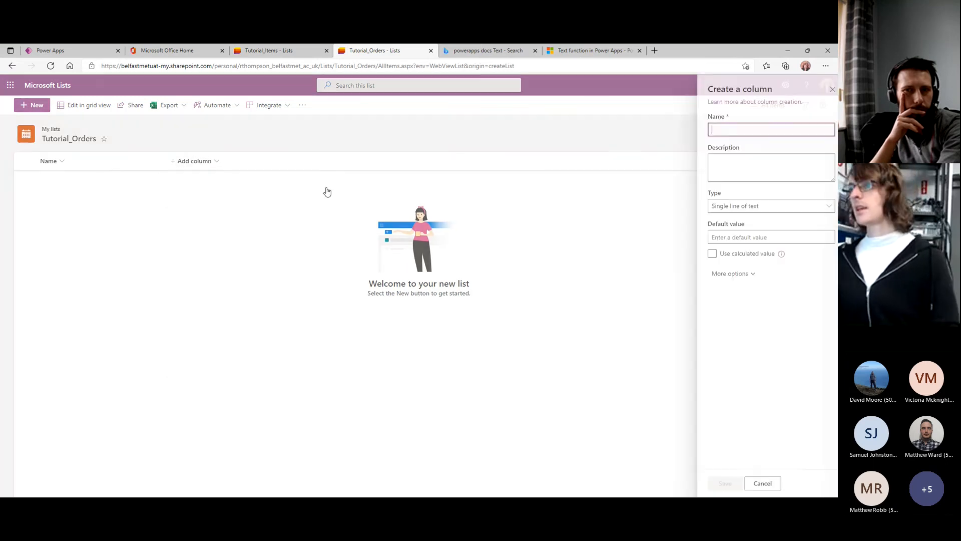
type("Email")
key("Tab")
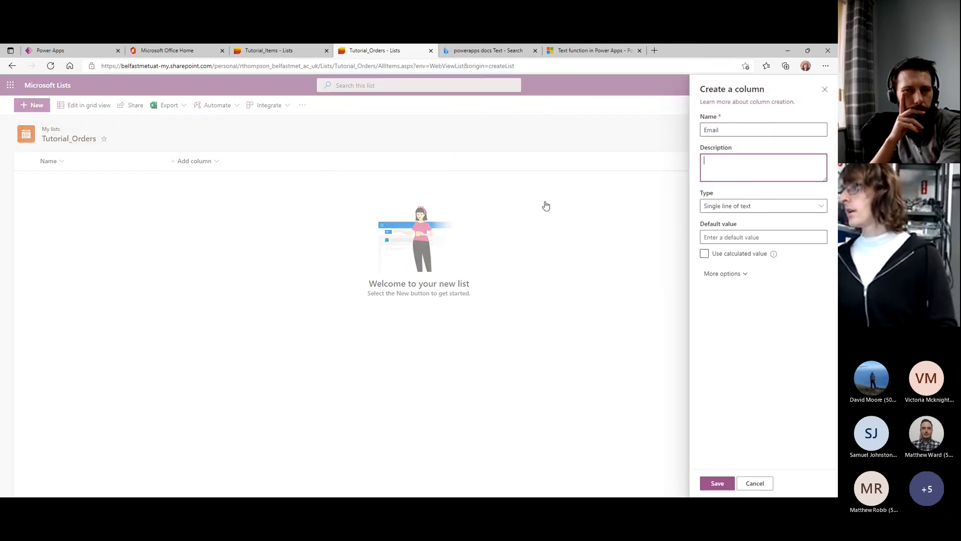
left_click(723, 273)
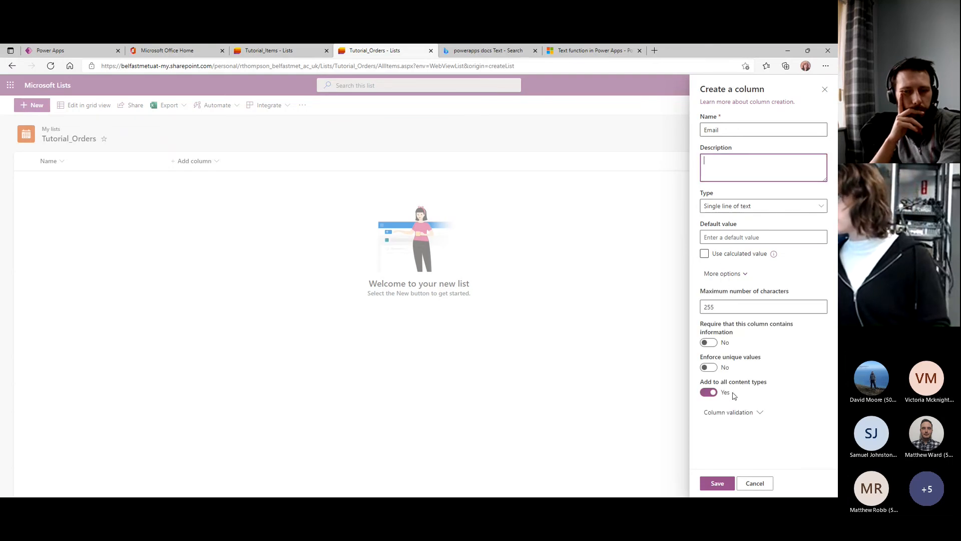
left_click(735, 412)
scroll(739, 407, "down", 3)
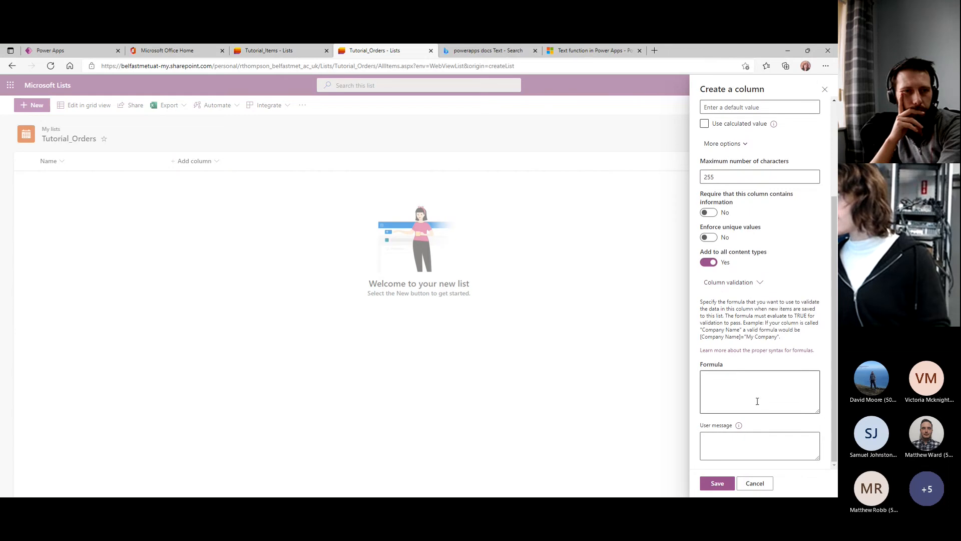
scroll(734, 220, "up", 3)
left_click(734, 180)
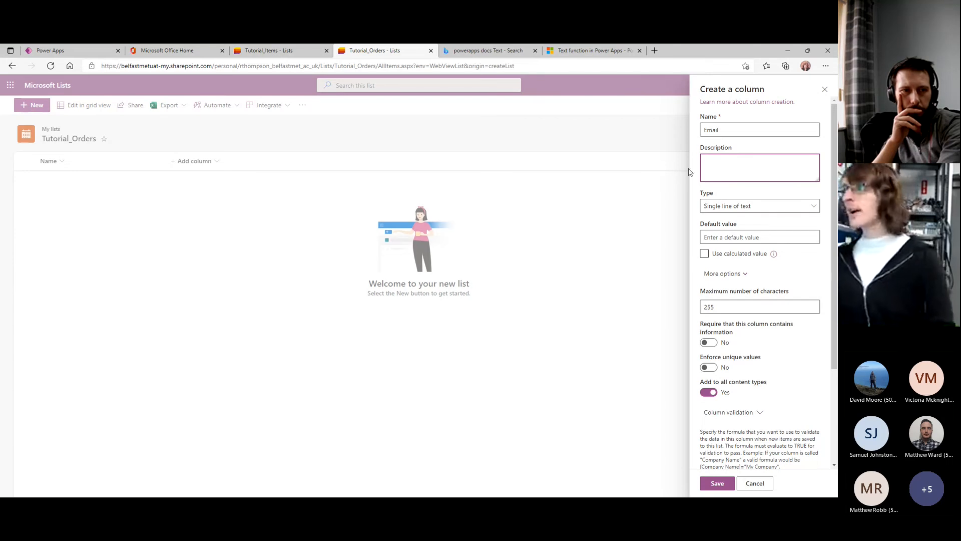
left_click(75, 48)
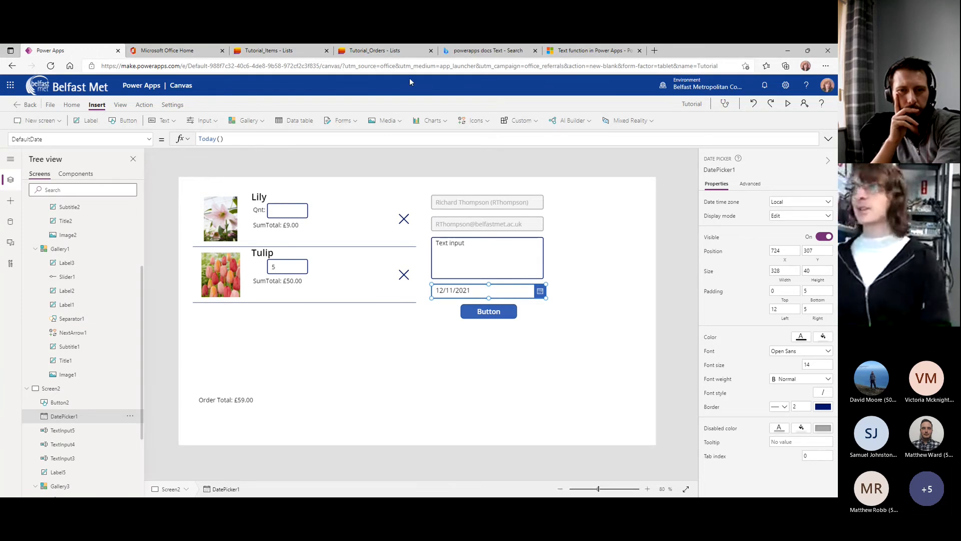
left_click(403, 53)
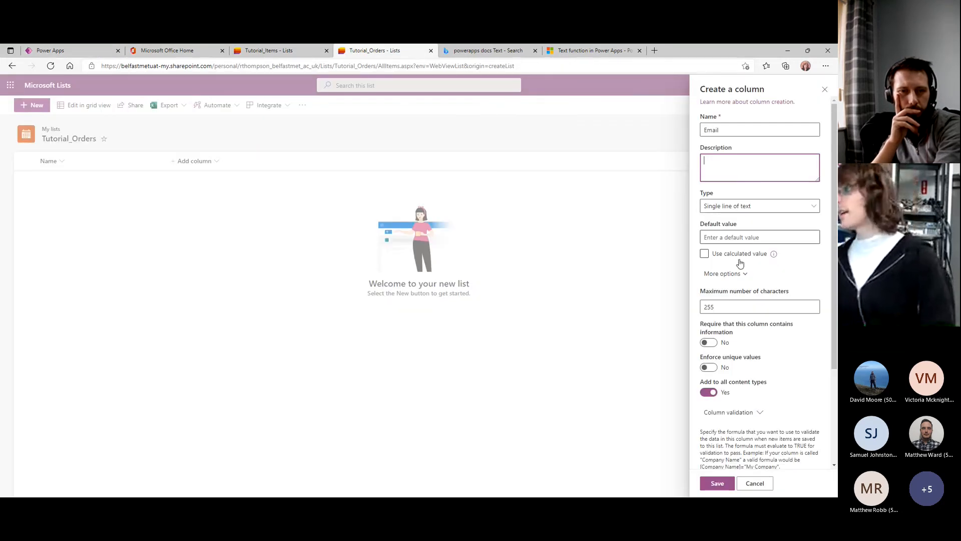
scroll(759, 250, "down", 1)
left_click(717, 483)
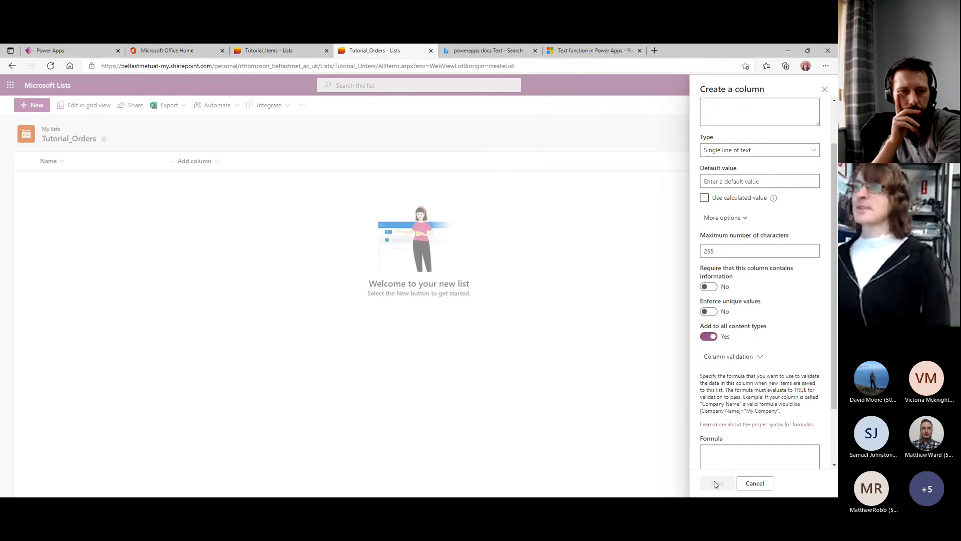
Add a multiple lines of text column named Comments to the Tutorial_Orders list.
left_click(259, 166)
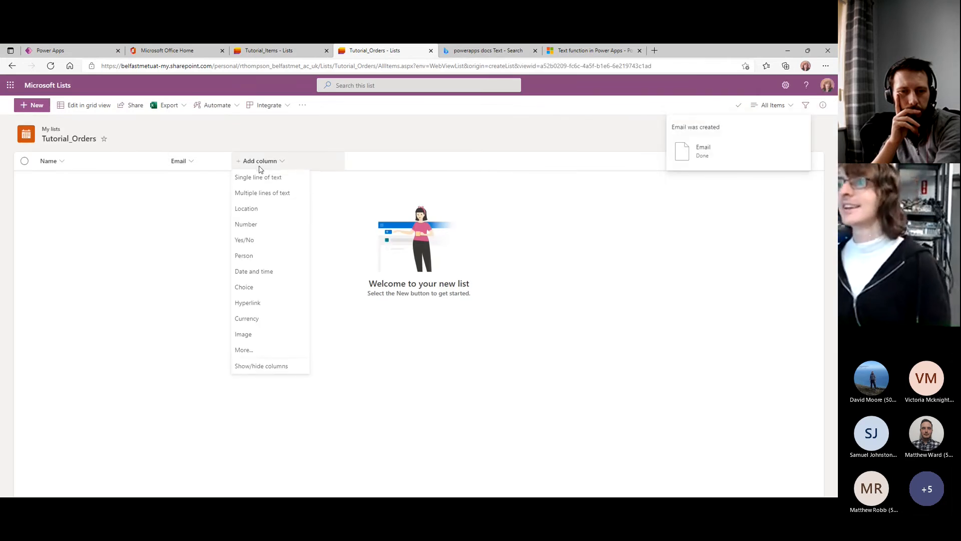
left_click(268, 192)
type("Comments")
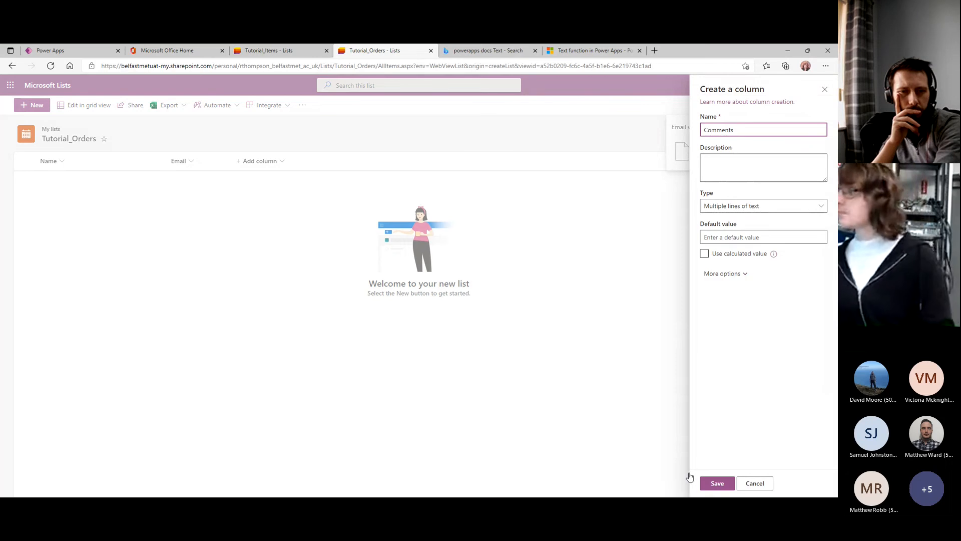
left_click(717, 483)
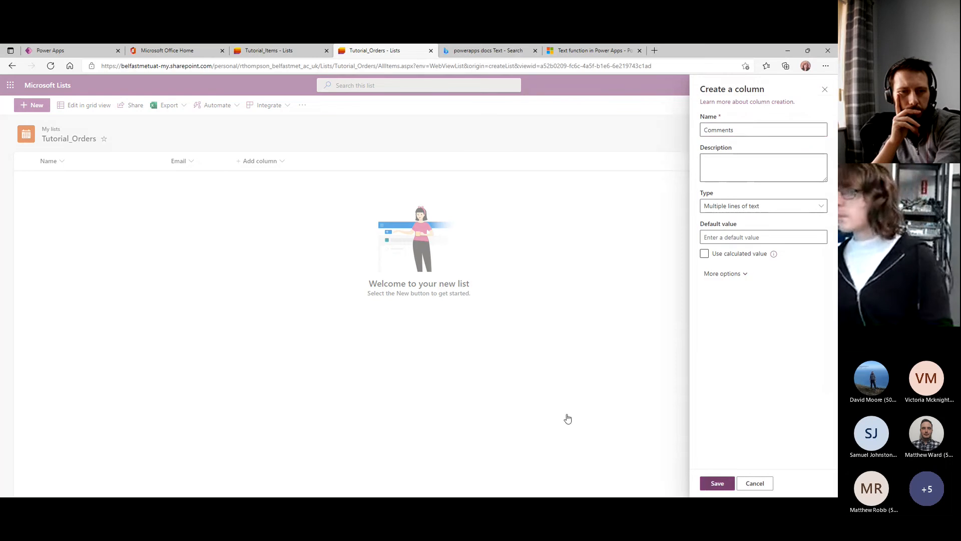
Add a date and time column named Date to the Tutorial_Orders list, without including the time.
left_click(336, 166)
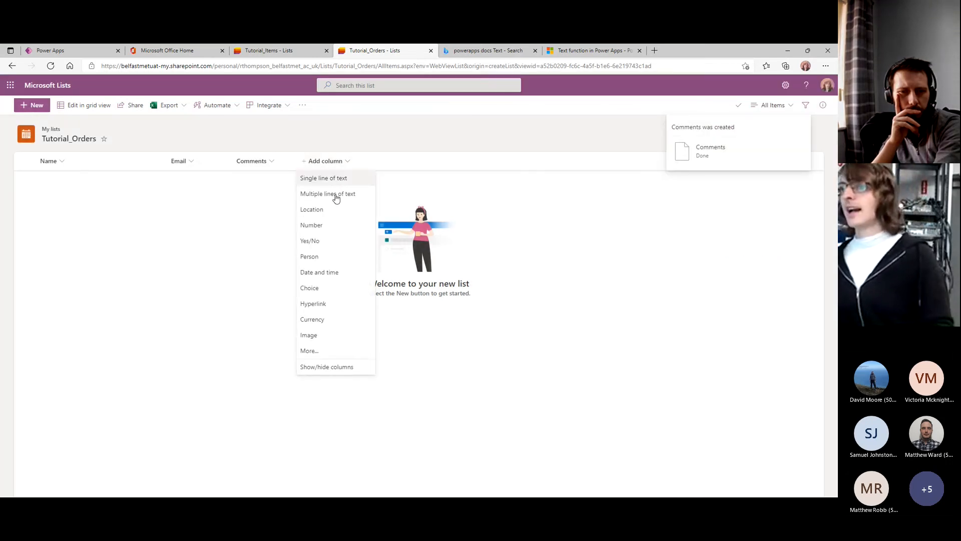
left_click(321, 273)
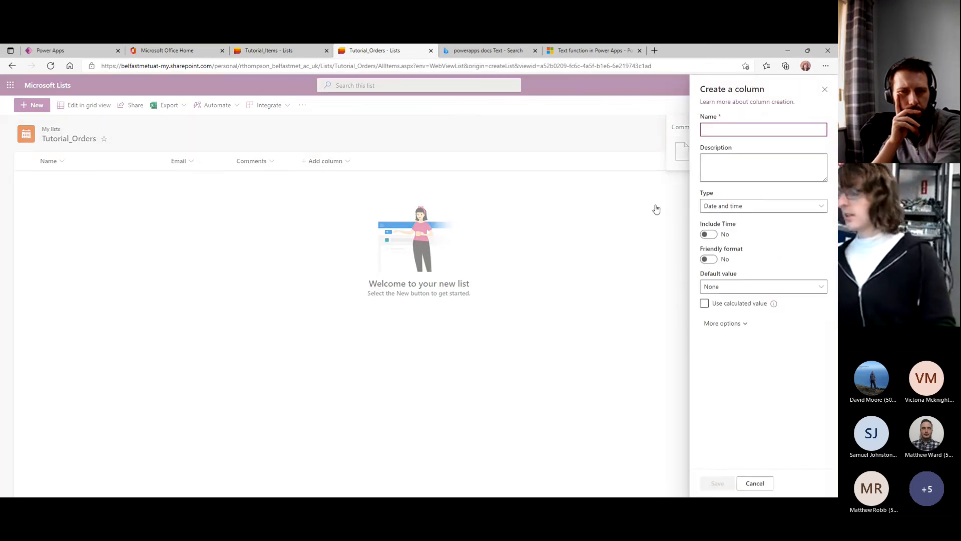
type("CollectionDate")
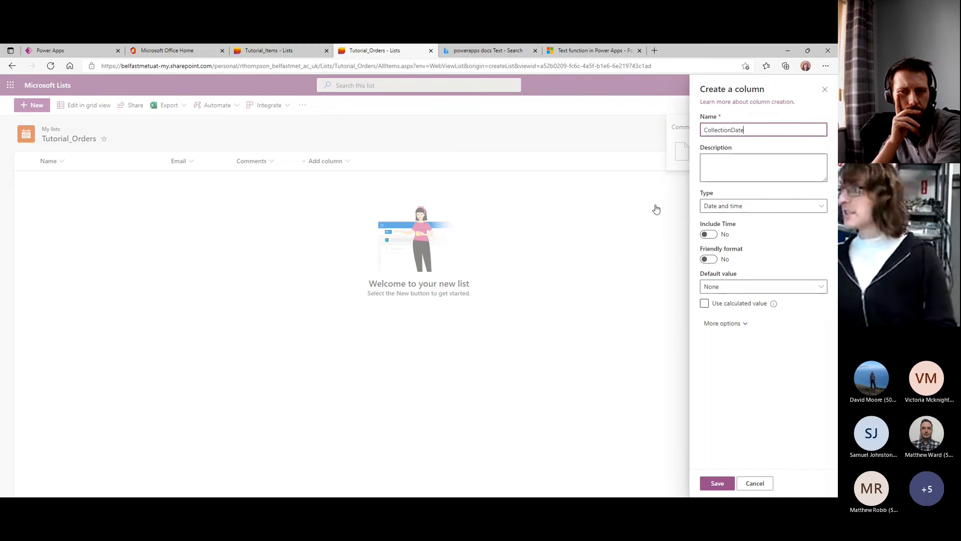
double_click(730, 132)
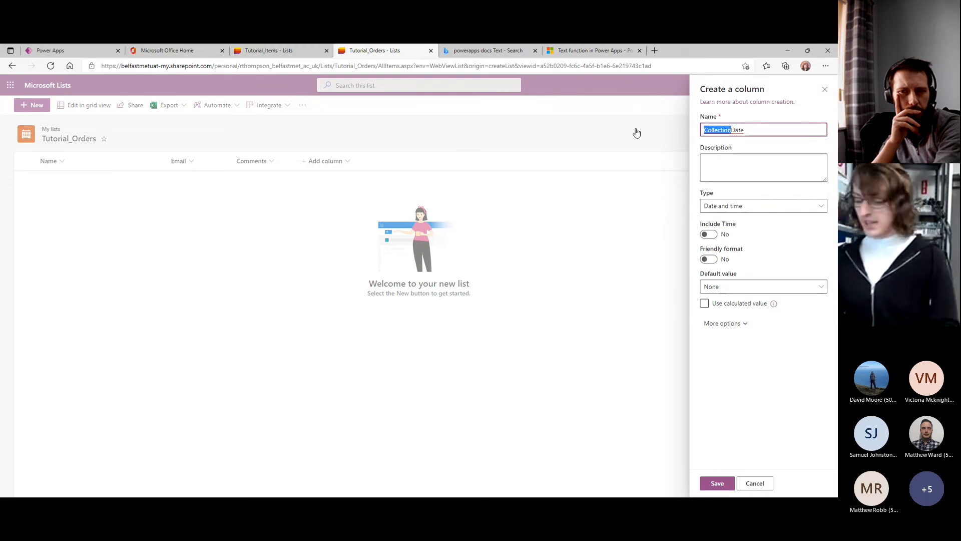
key("BackSpace")
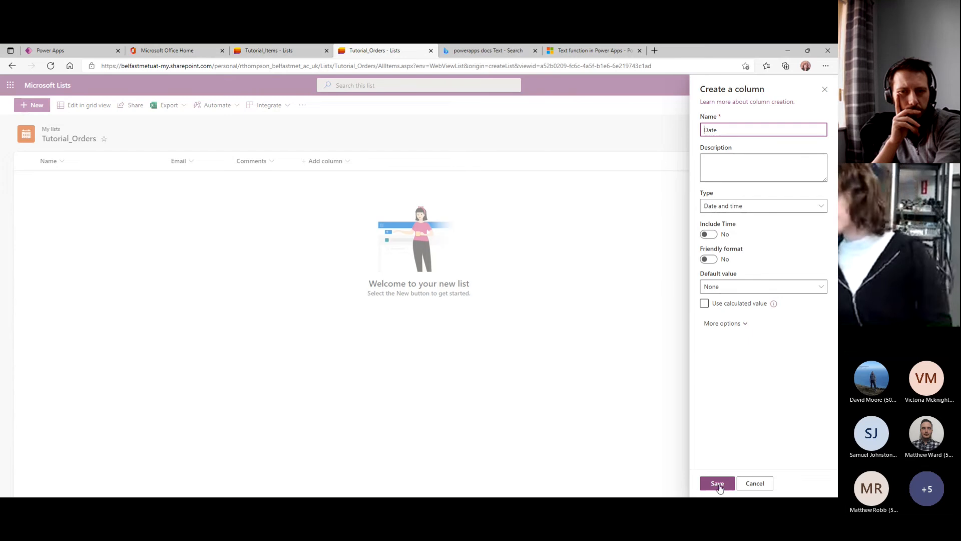
left_click(723, 208)
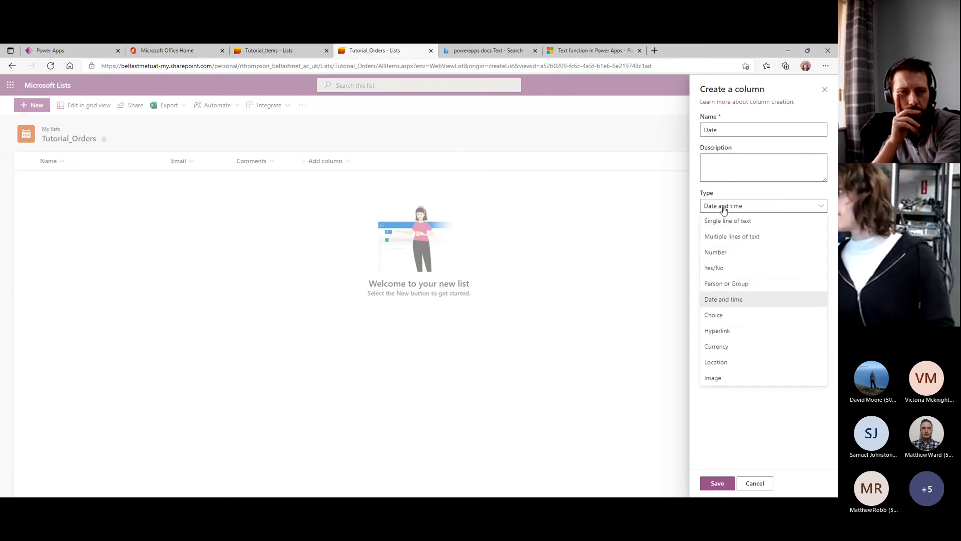
left_click(724, 210)
left_click(711, 483)
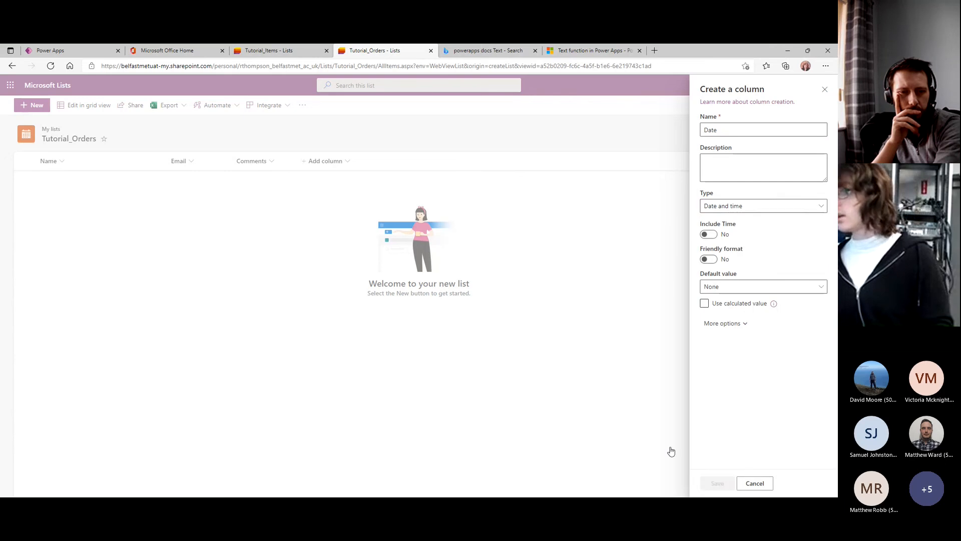
left_click(396, 161)
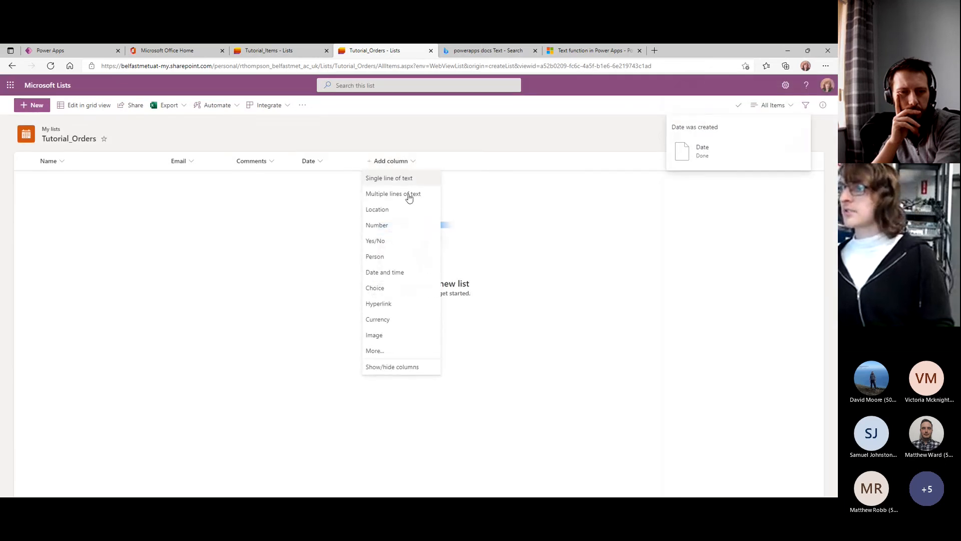
left_click(394, 226)
type("OrderID")
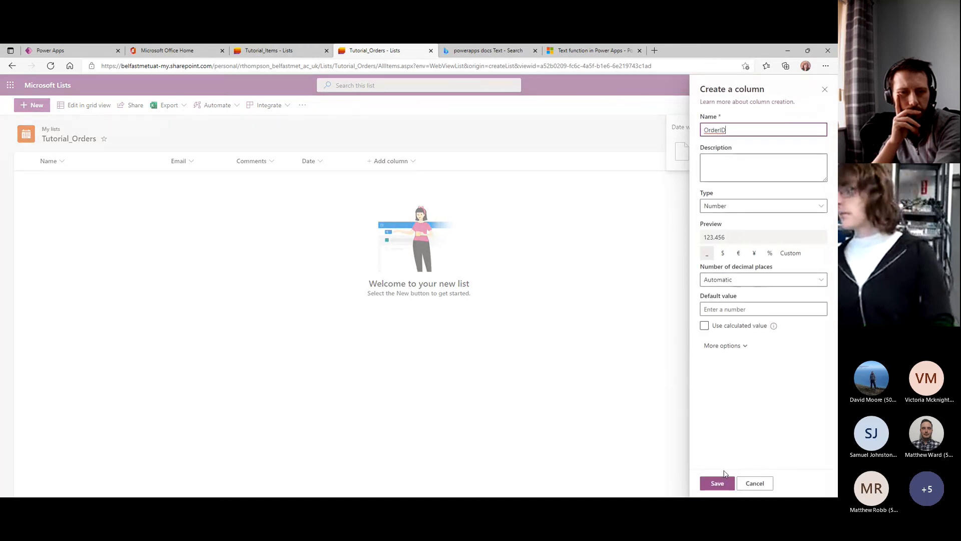
key("ctrl+a")
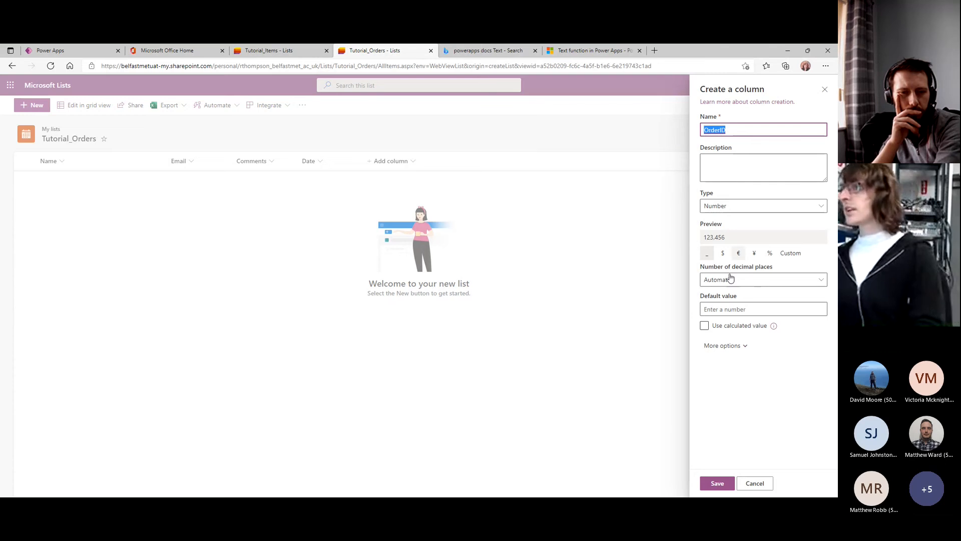
key("BackSpace")
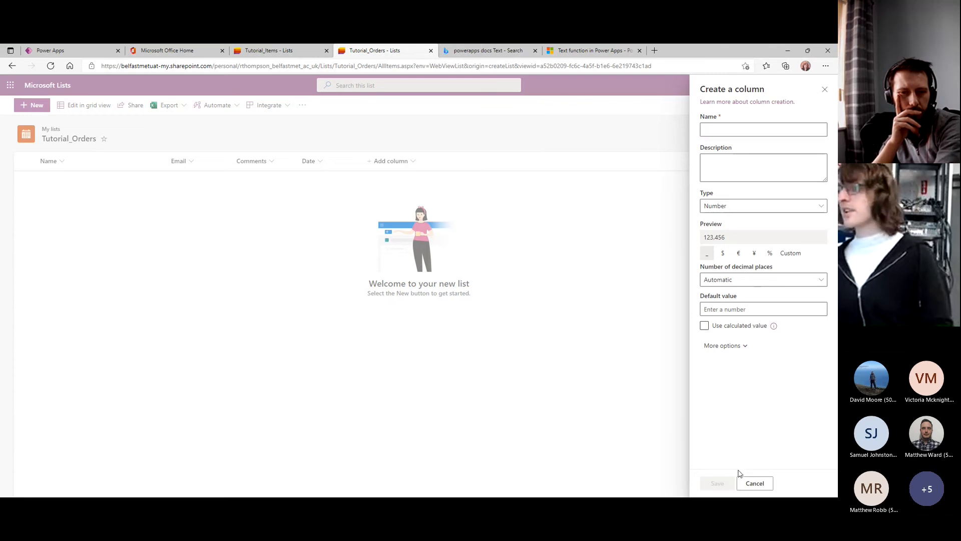
left_click(748, 483)
Leave the unsaved number column and open the Microsoft Lists home page, dismissing the desktop app notice.
left_click(282, 50)
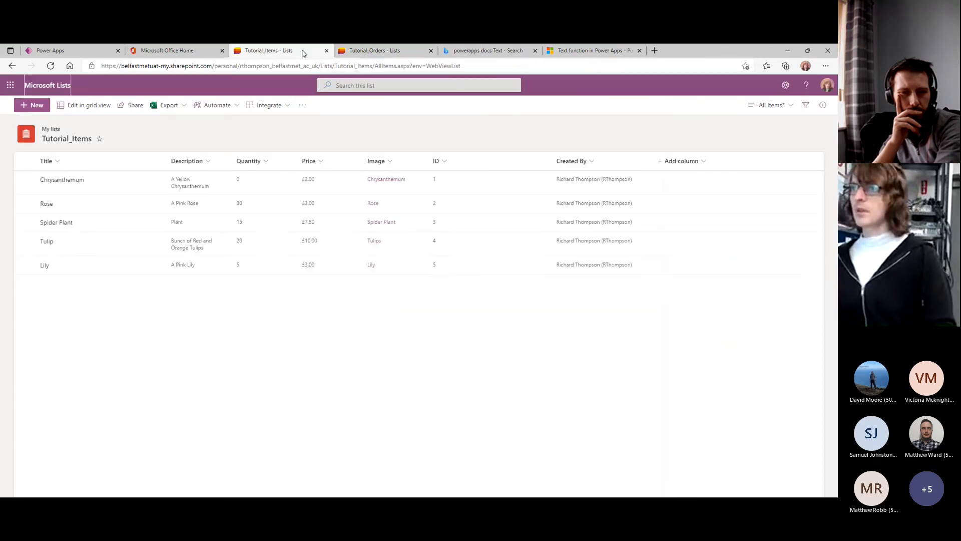
left_click(371, 50)
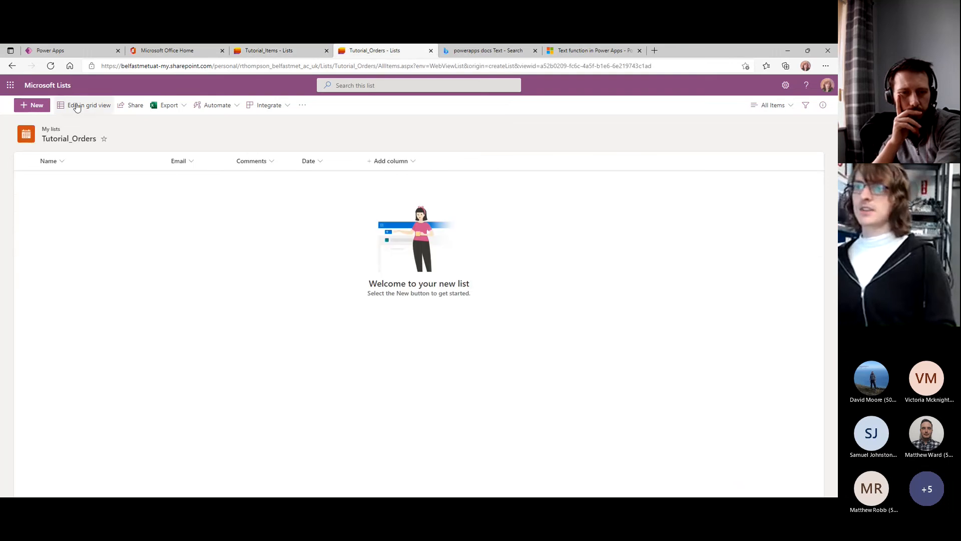
left_click(57, 90)
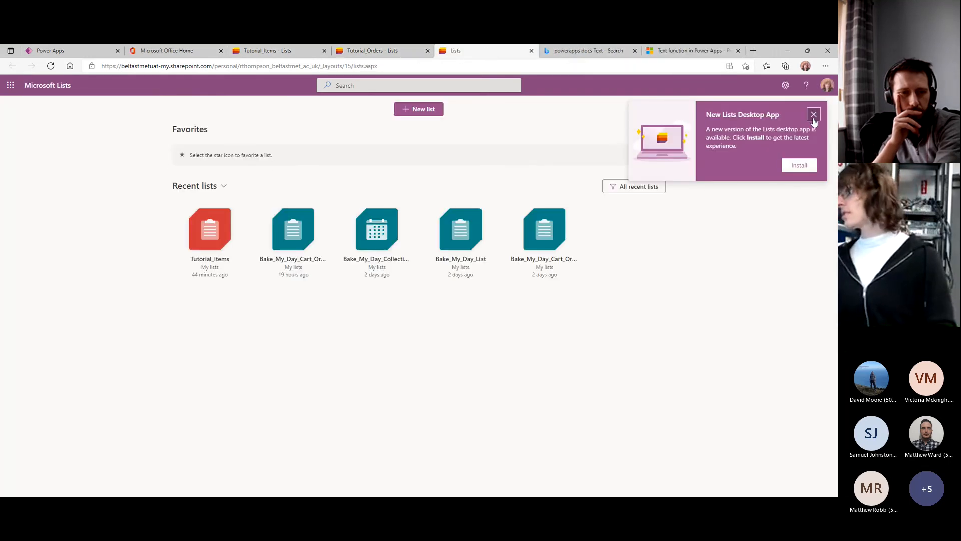
left_click(814, 114)
right_click(675, 123)
left_click(308, 138)
Create a blank list named Tutorial_Order_Items with the description "Order Items for the Tutorial Shop", saved to My lists.
left_click(404, 111)
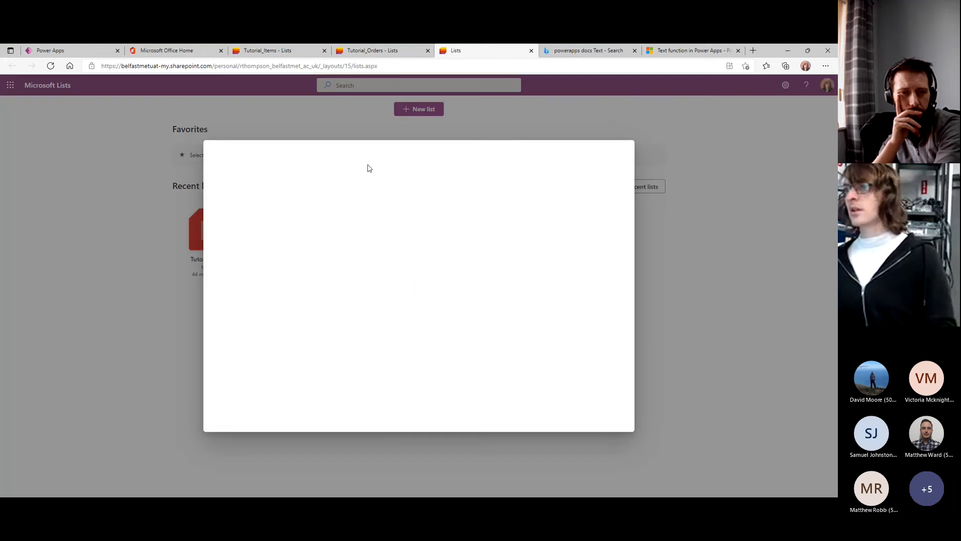
left_click(259, 214)
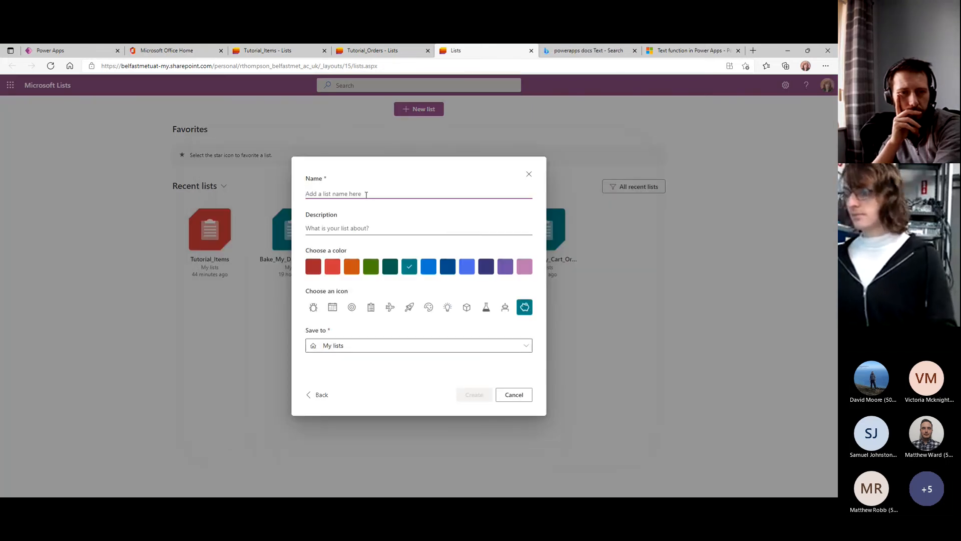
type("Tutorial_")
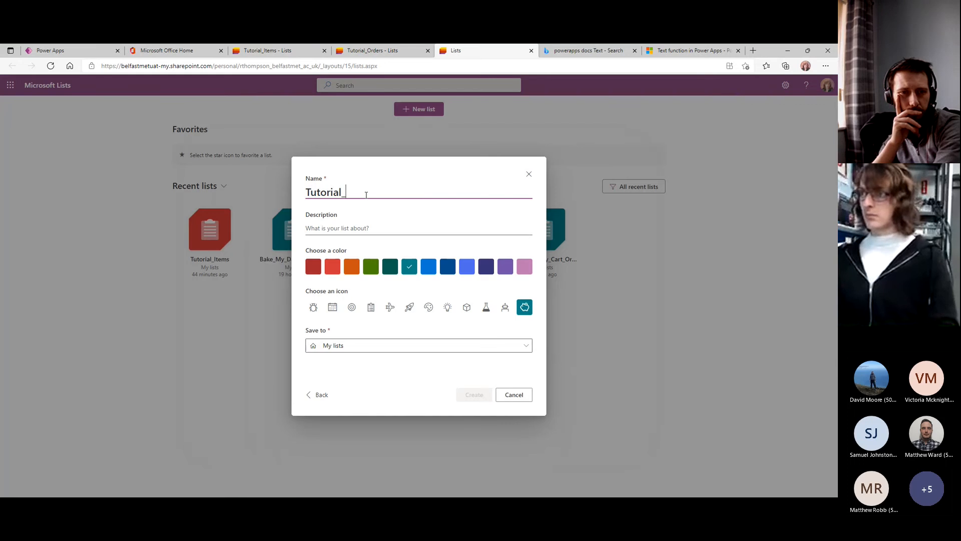
type("Order_Items")
key("Tab")
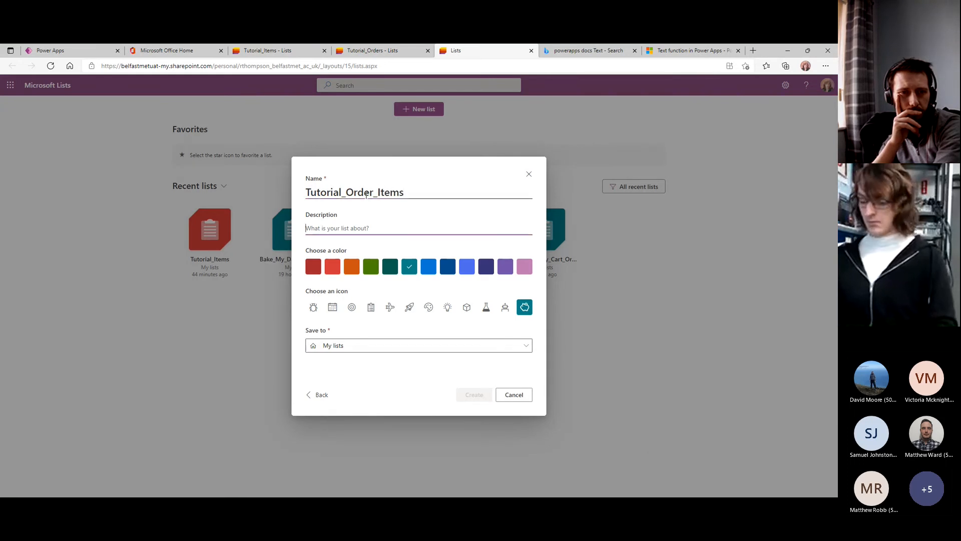
type("Order Items for the Tutorial Shop")
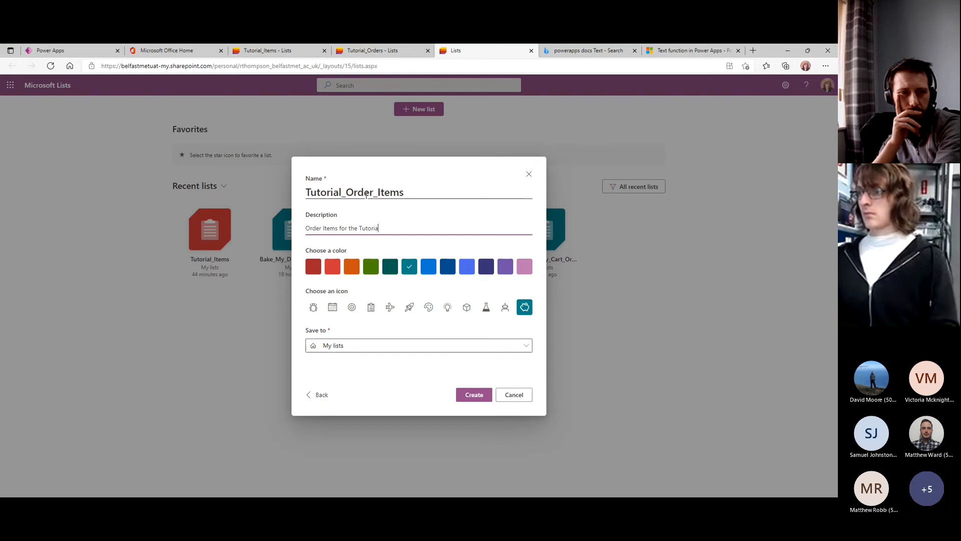
left_click(475, 395)
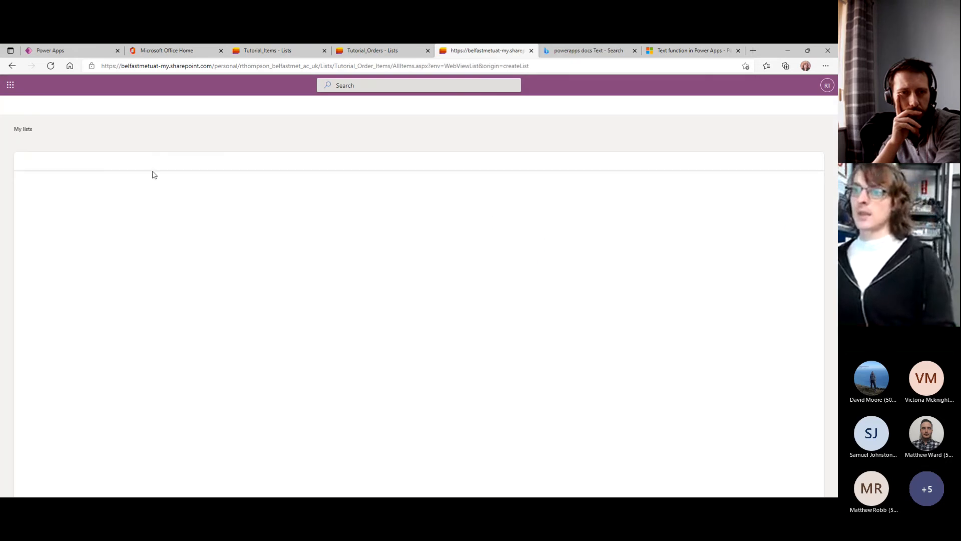
Examine the Tutorial_Items and Tutorial_Orders lists and the colCart collection in Power Apps for the columns that order items need.
left_click(211, 162)
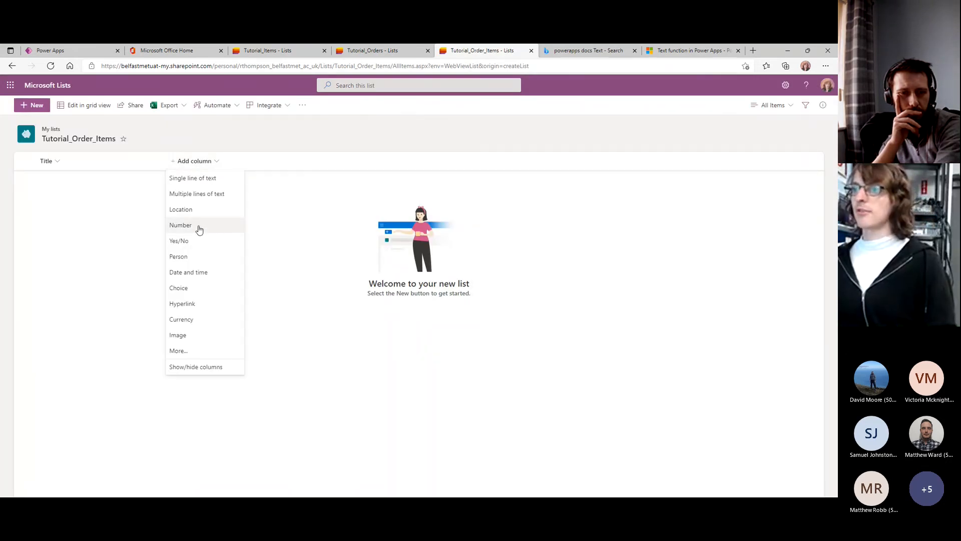
left_click(305, 54)
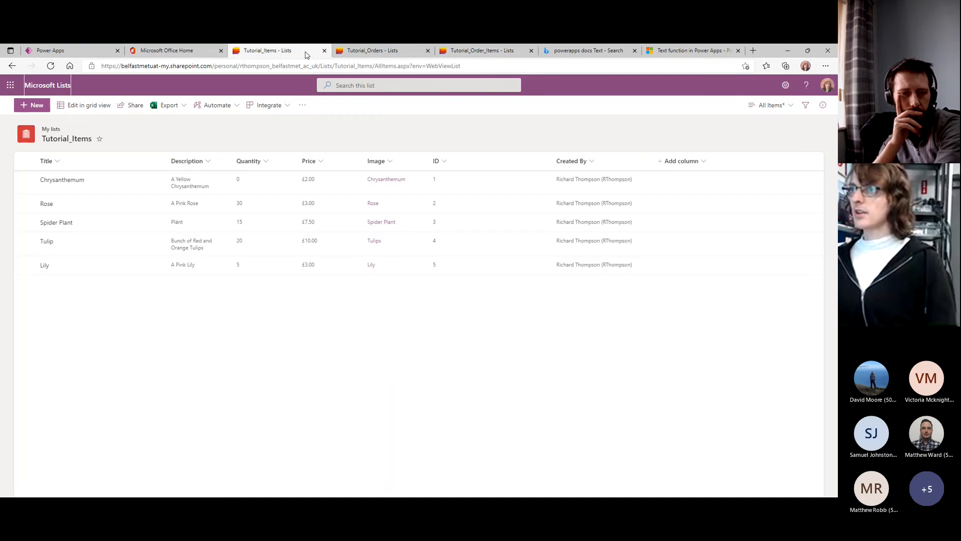
left_click(70, 49)
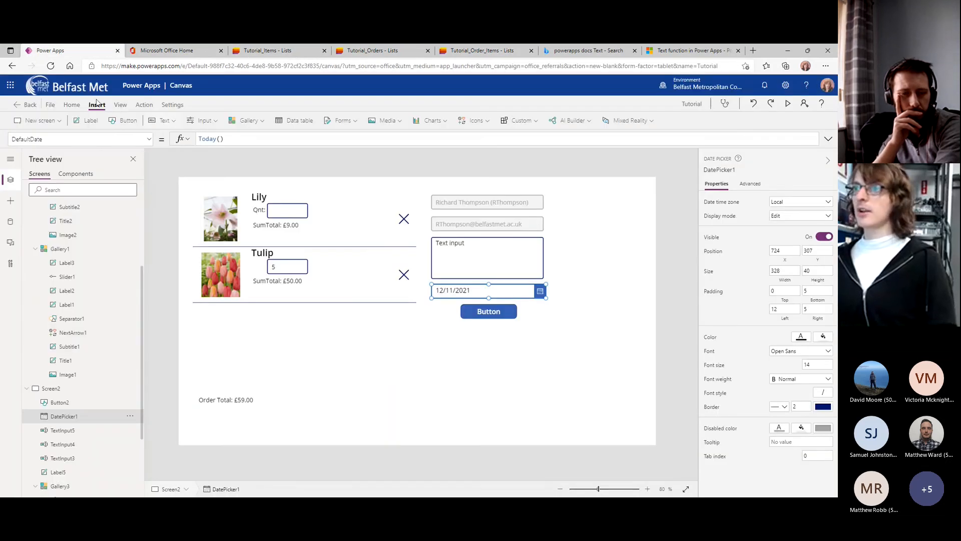
left_click(123, 107)
left_click(96, 120)
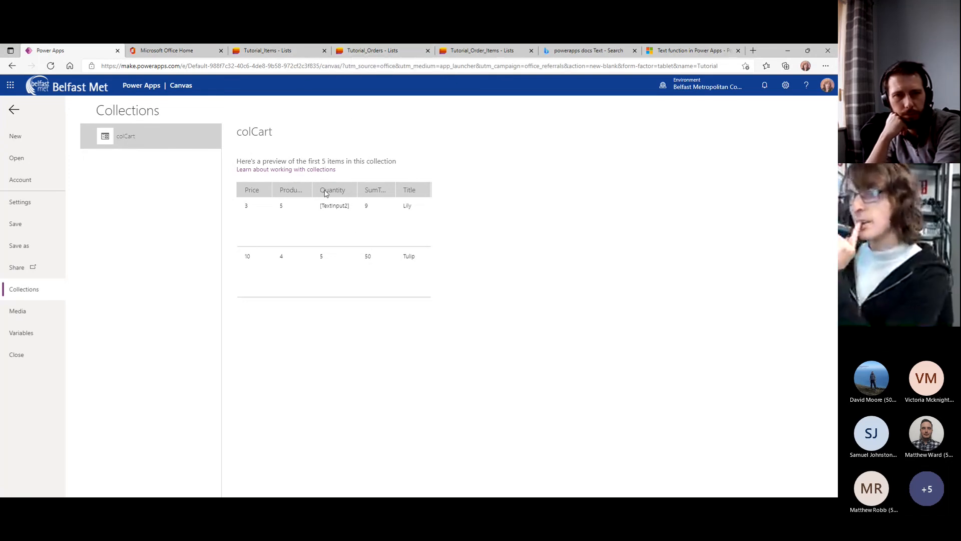
right_click(347, 66)
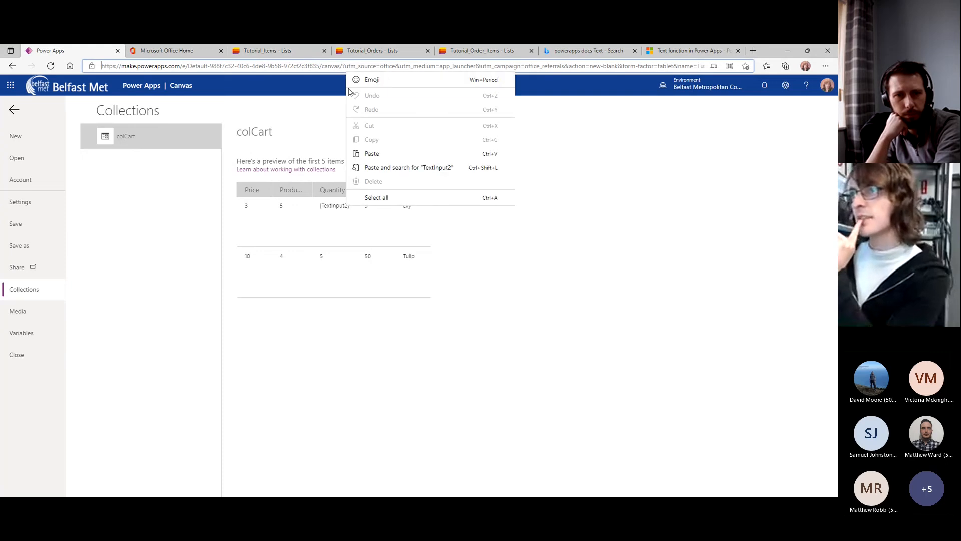
left_click(378, 55)
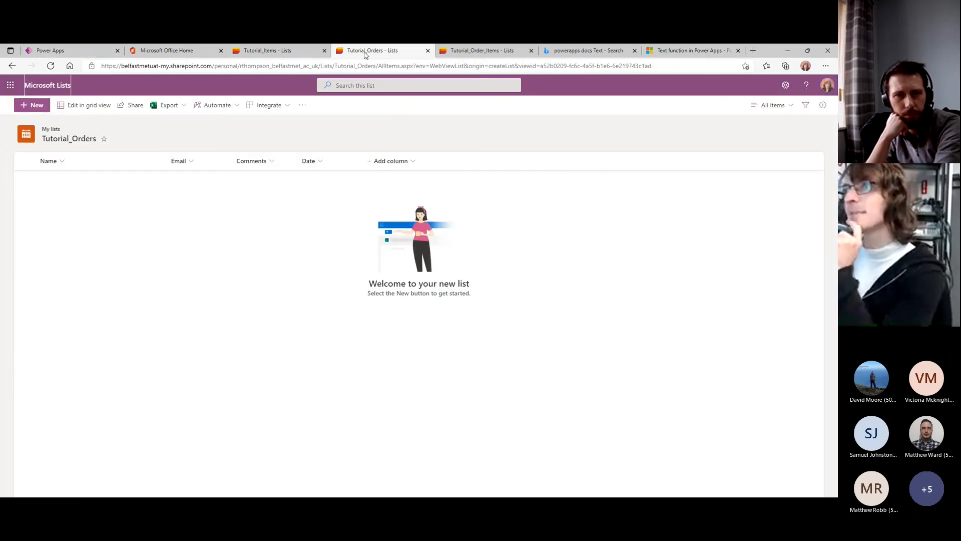
left_click(70, 50)
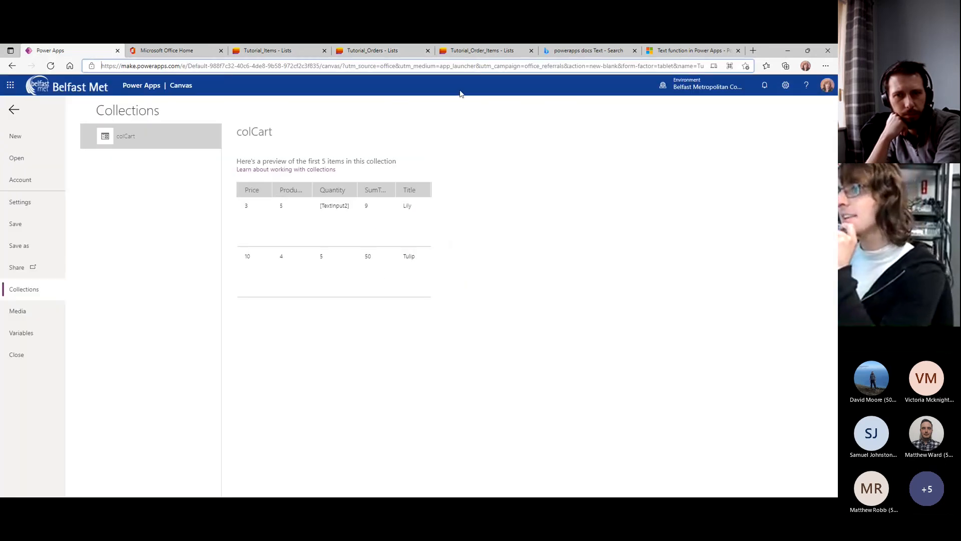
Move the Tutorial_Order_Items list into its own browser window and show the Power Apps colCart preview in the main window.
left_click(506, 56)
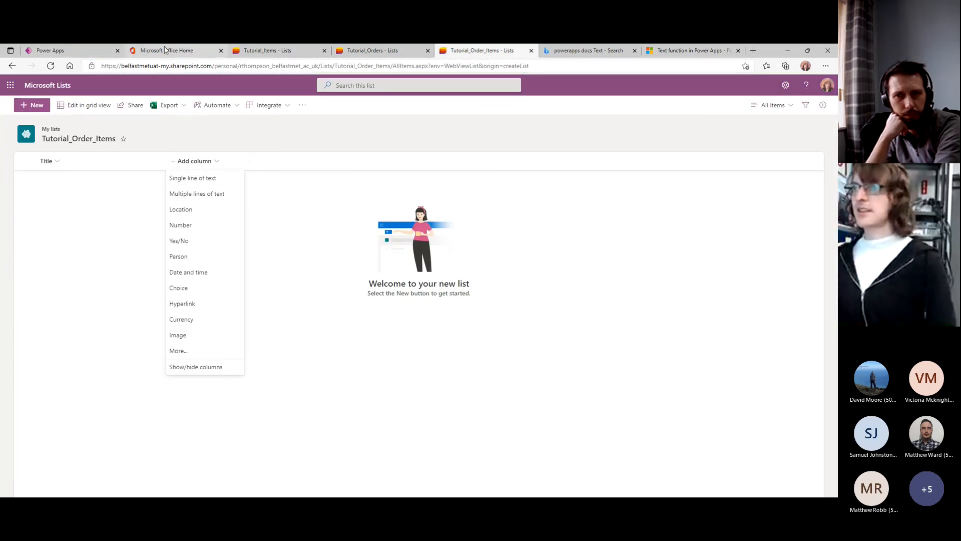
key("ctrl+w")
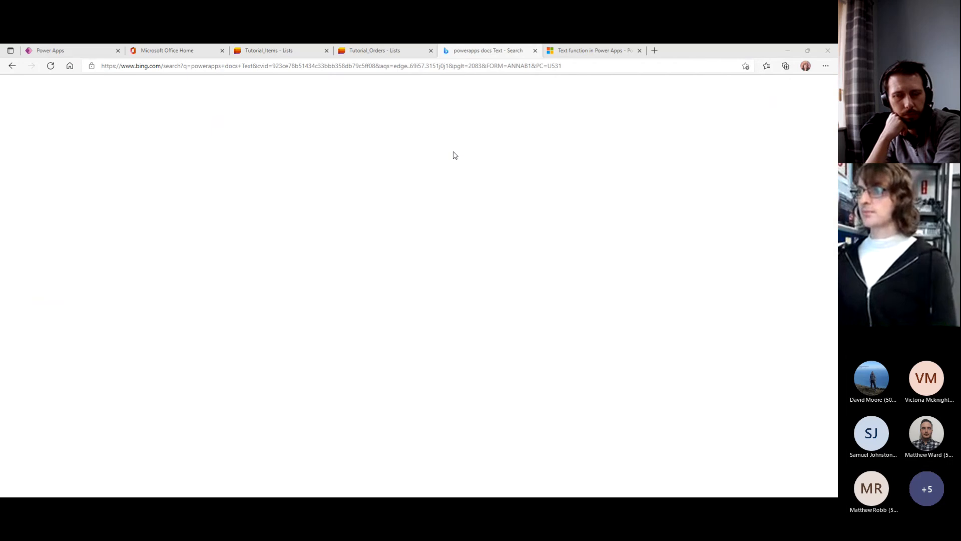
left_click(47, 50)
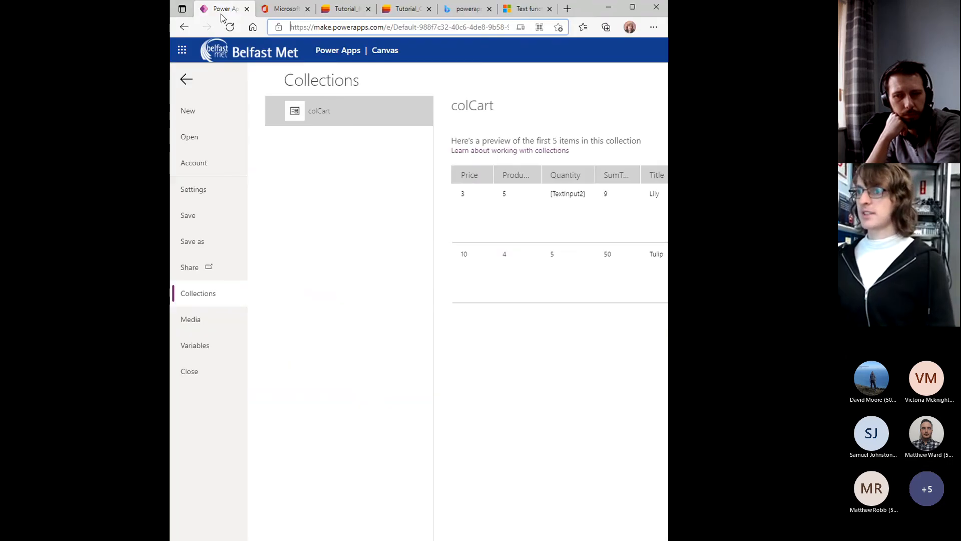
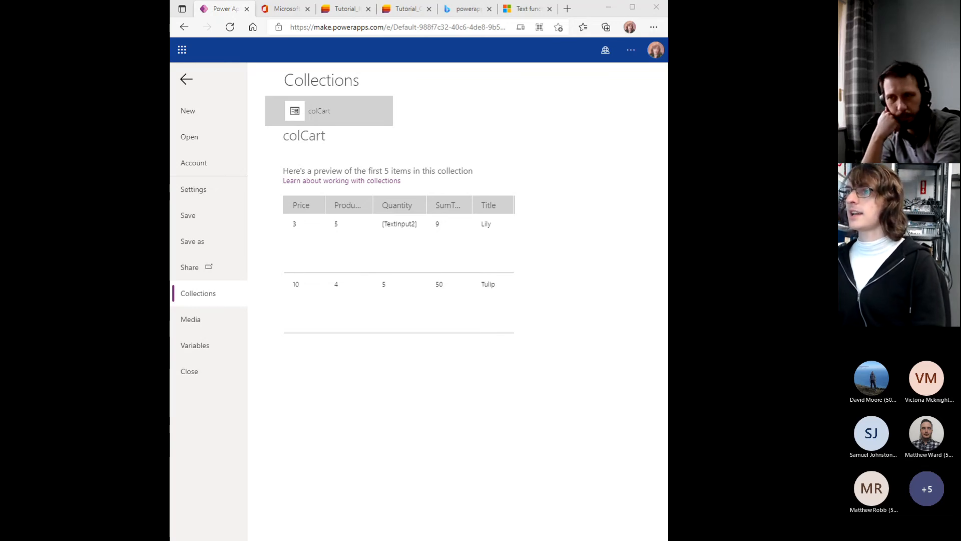
Return the Tutorial_Order_Items list to the main browser window, maximise it, and switch to Power Apps.
mouse_move(435, 12)
left_mouse_down()
mouse_move(442, 10)
mouse_move(432, 10)
left_mouse_up()
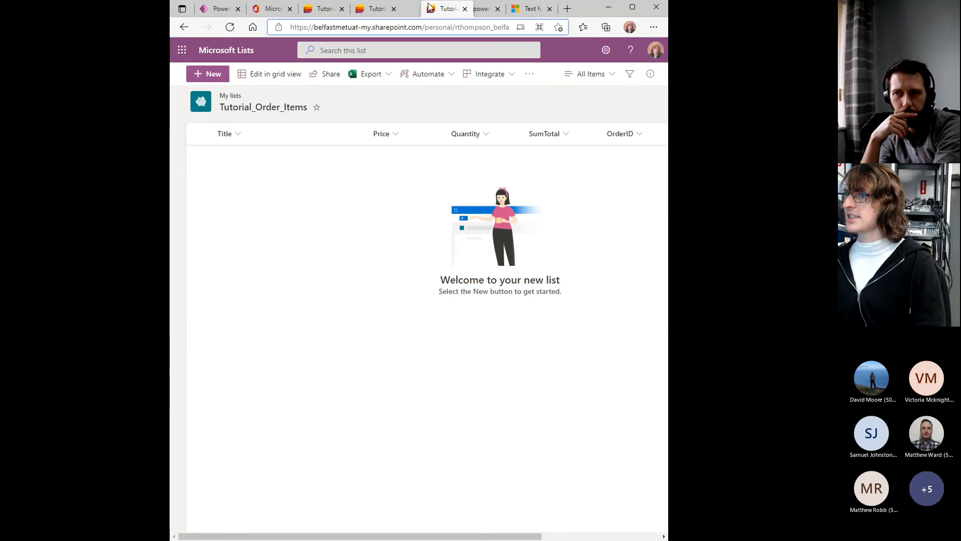
left_click(644, 6)
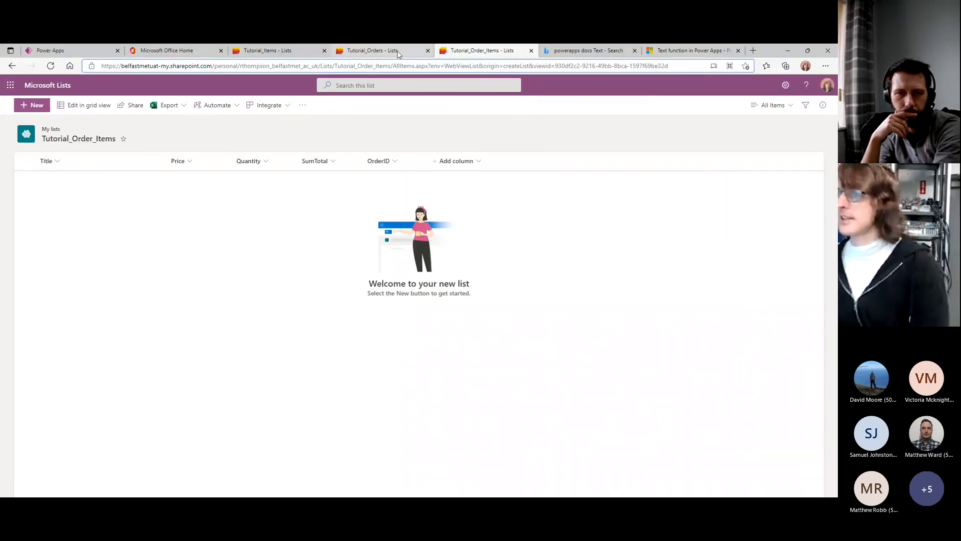
left_click(380, 50)
left_click(83, 50)
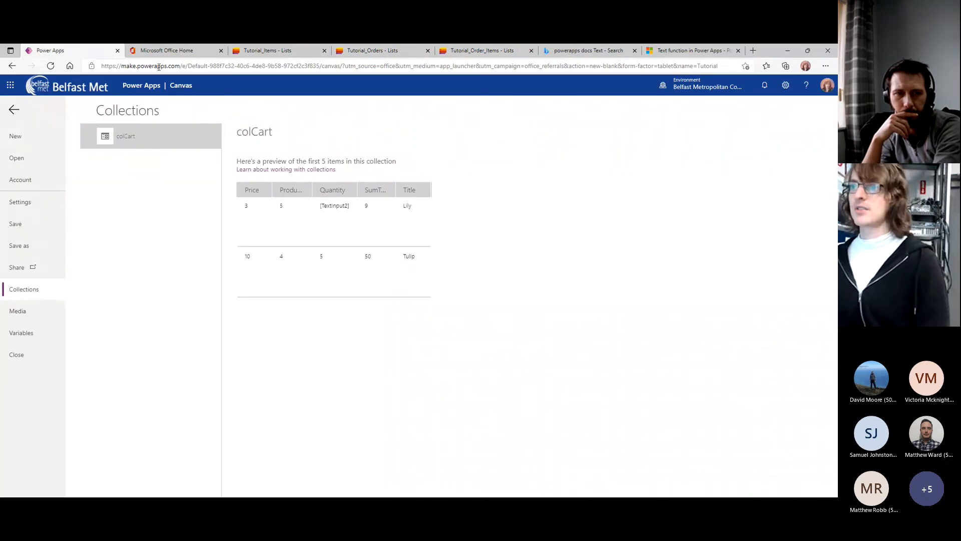
Leave the collections preview and delete the quantity text input from the cart gallery on Screen2.
left_click(14, 110)
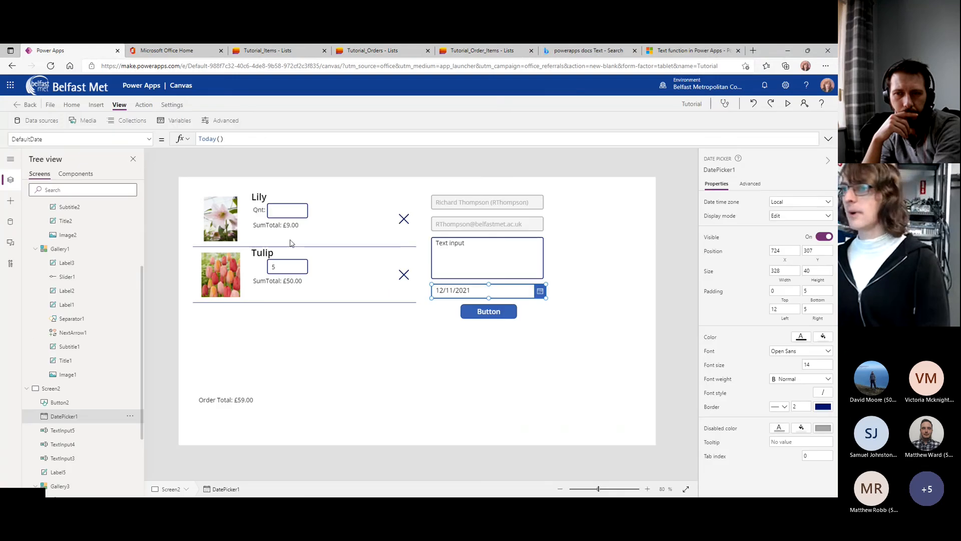
left_click(291, 211)
key("Delete")
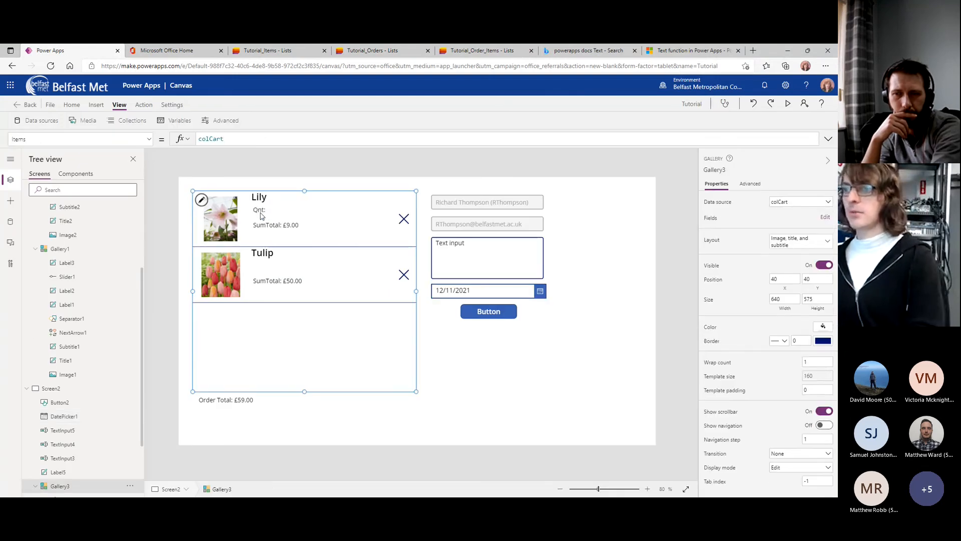
Set the text formula of the Qnt label to "Qnt: "&ThisItem.Quantity.
left_click(261, 213)
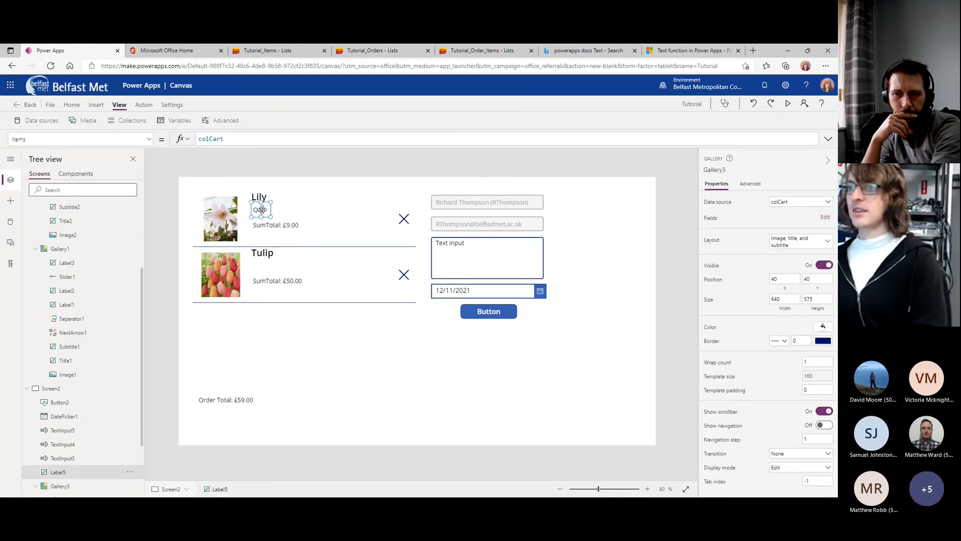
left_click(229, 139)
type("&Thi")
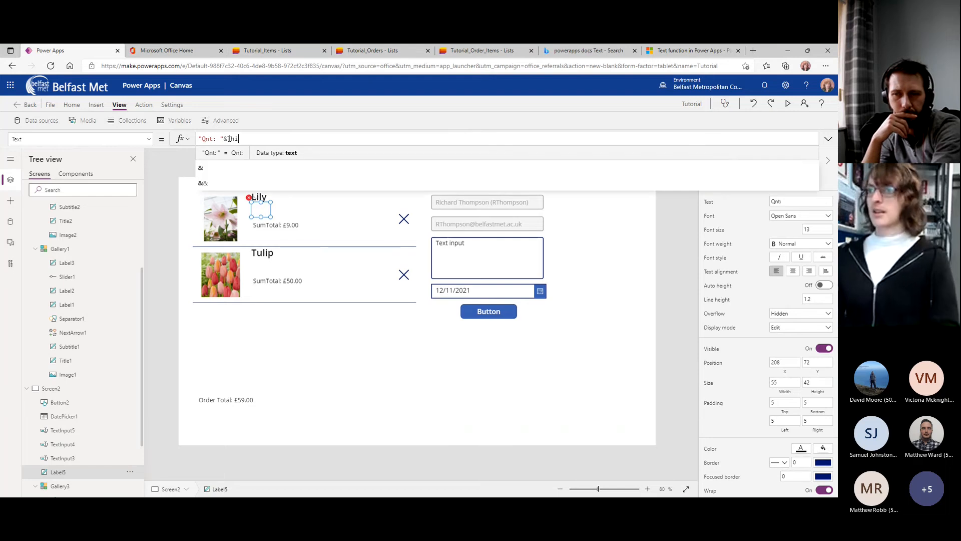
type("sItem.Quantity")
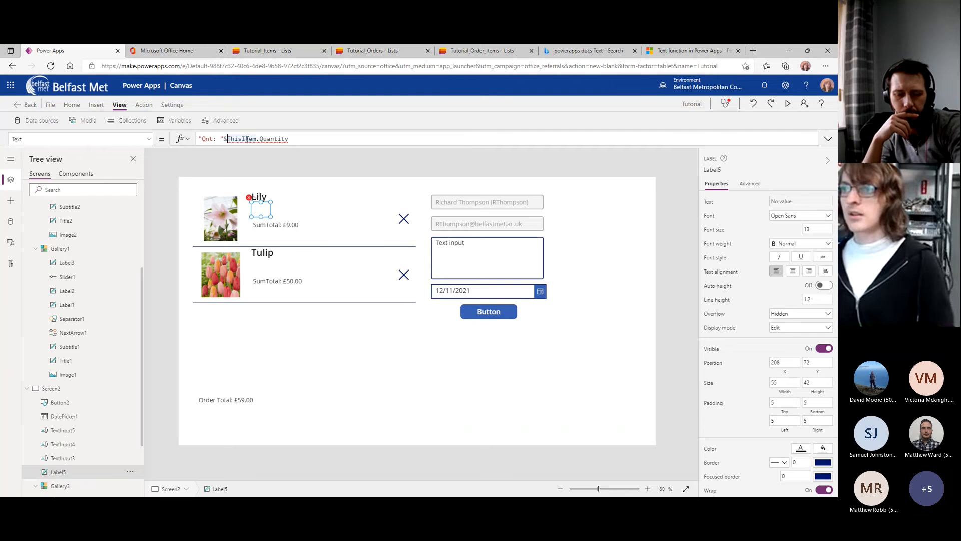
scroll(60, 371, "down", 2)
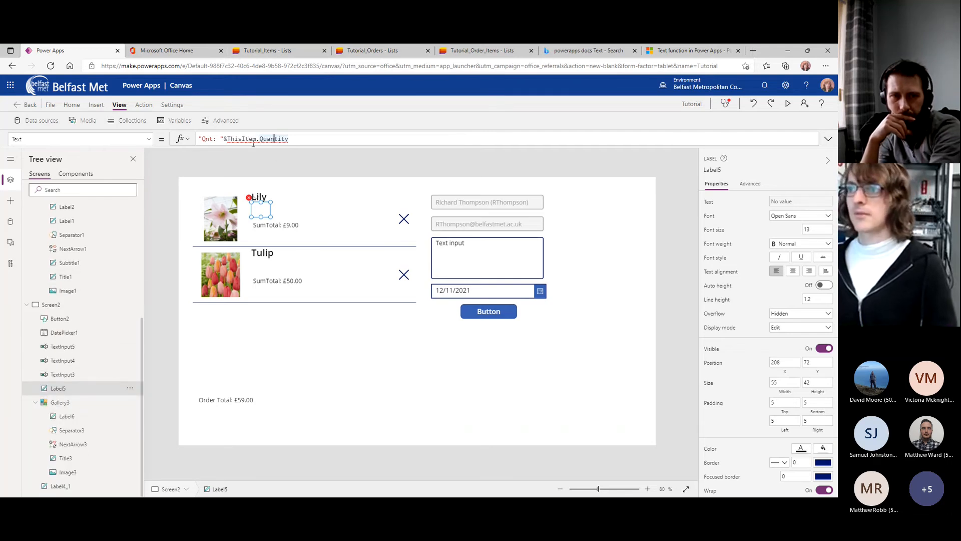
Preview the cart screen, remove the Lily item from the cart, and return to editing.
left_click(284, 170)
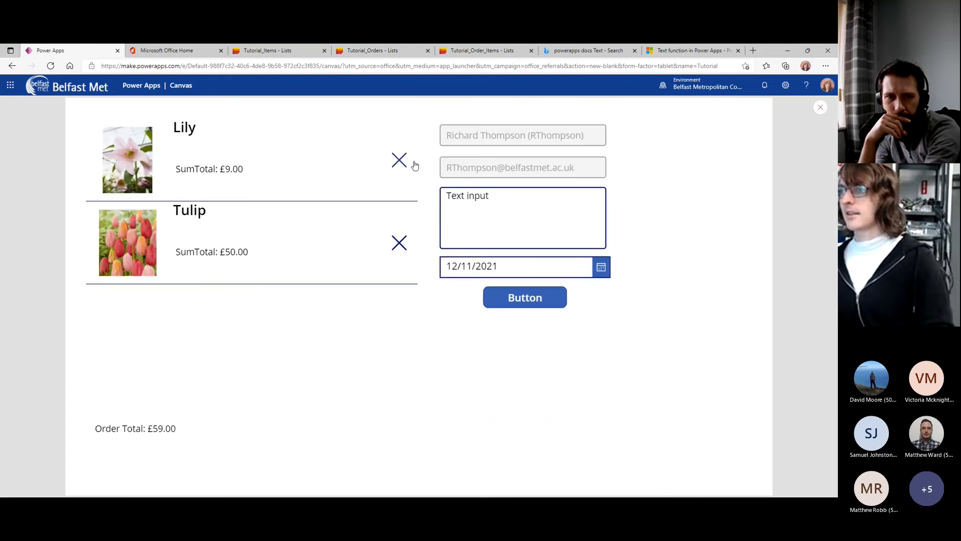
left_click(404, 220)
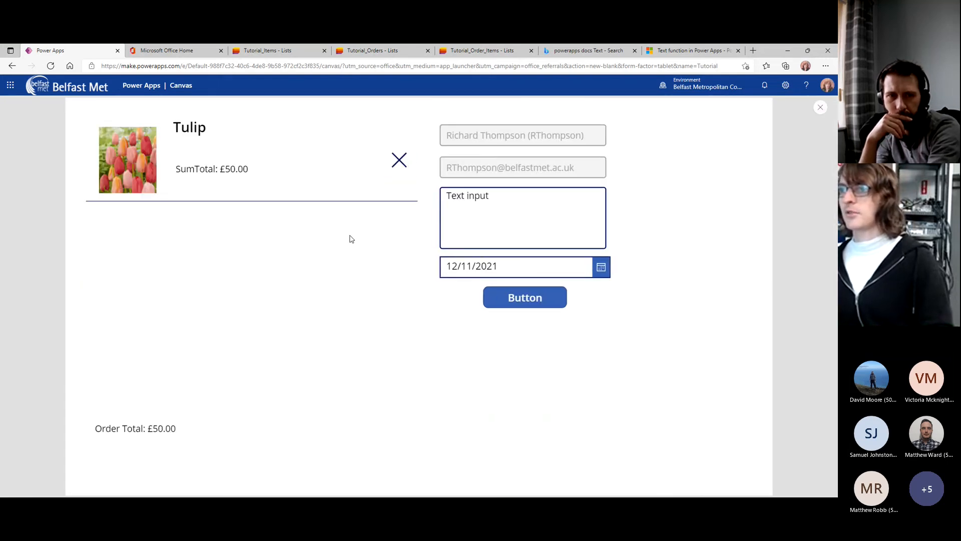
left_click(496, 328)
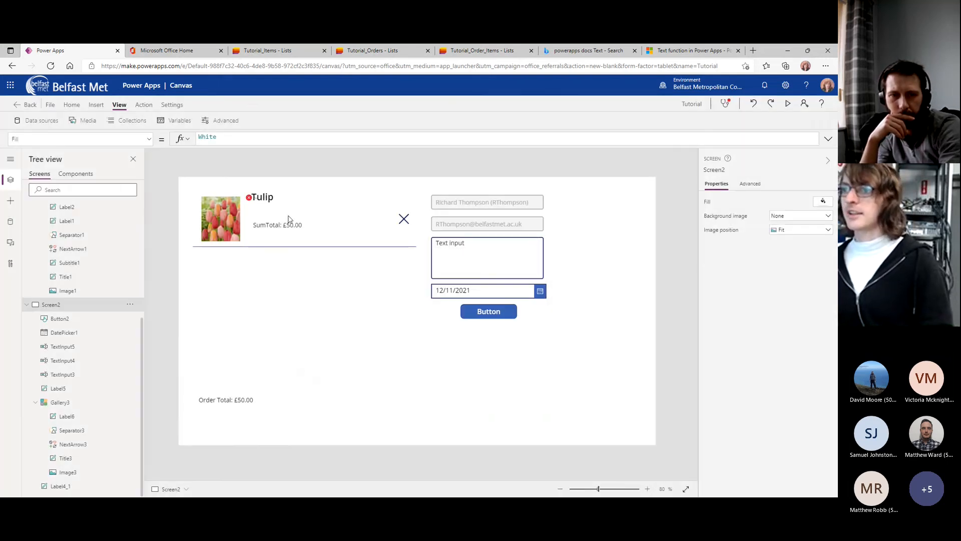
Preview the cart screen again, remove the Tulip item from the cart, and return to editing.
left_click(263, 207)
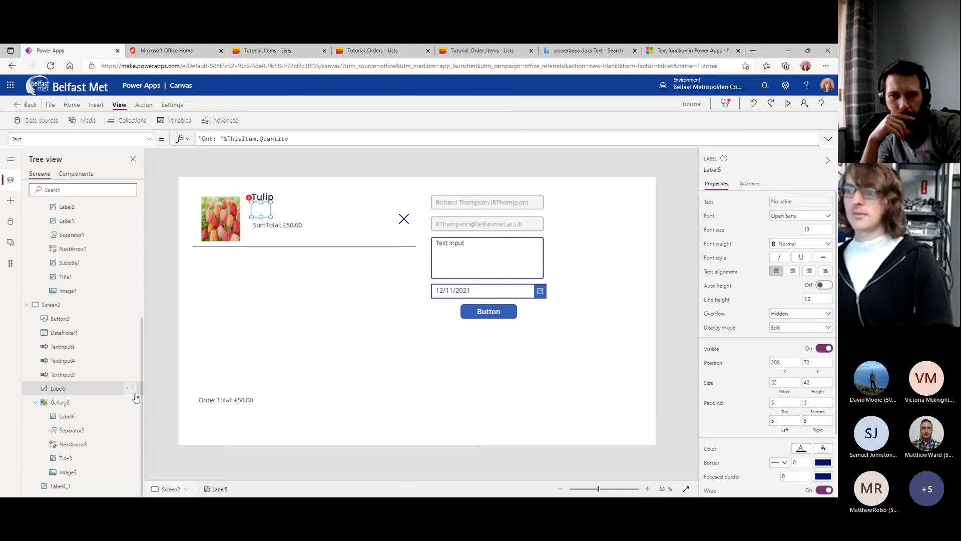
key("F5")
right_click(382, 208)
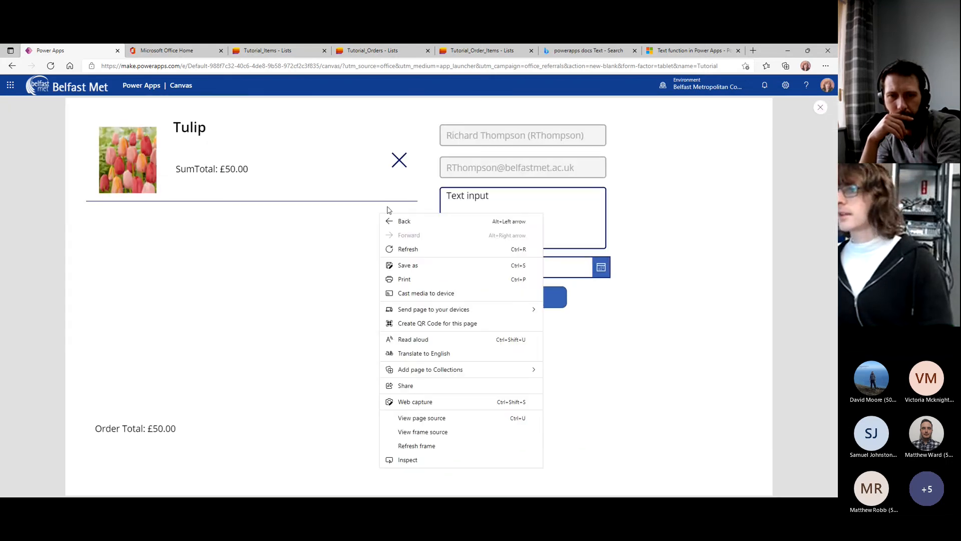
left_click(405, 165)
key("Escape")
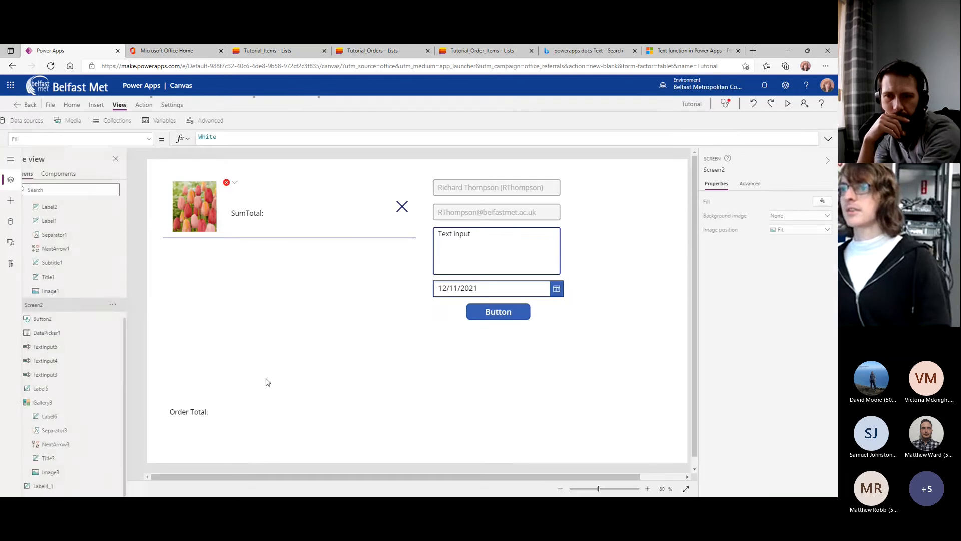
Check the Qnt label's formula and the colCart collection's columns, and delete the Qnt label from Screen2.
left_click(478, 331)
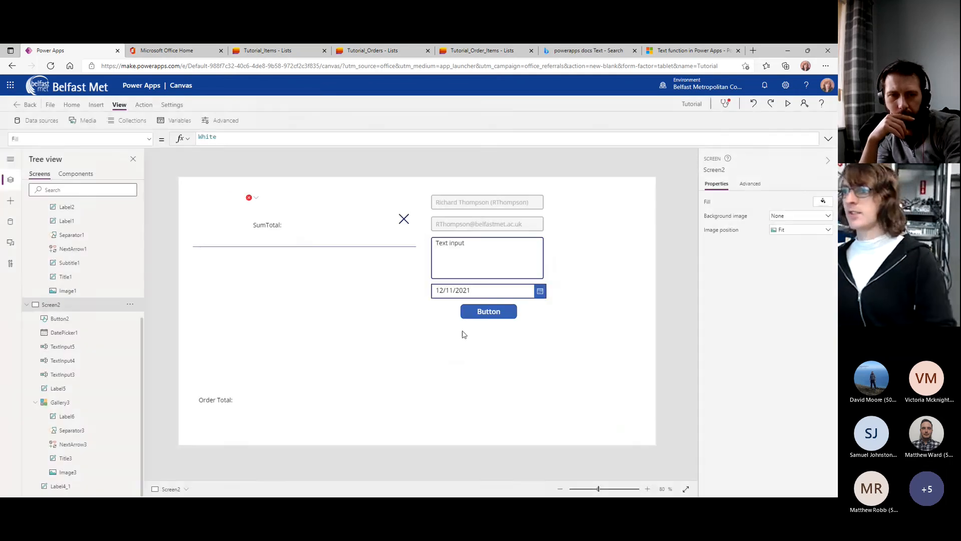
left_click(254, 209)
left_click_drag(289, 141, 251, 142)
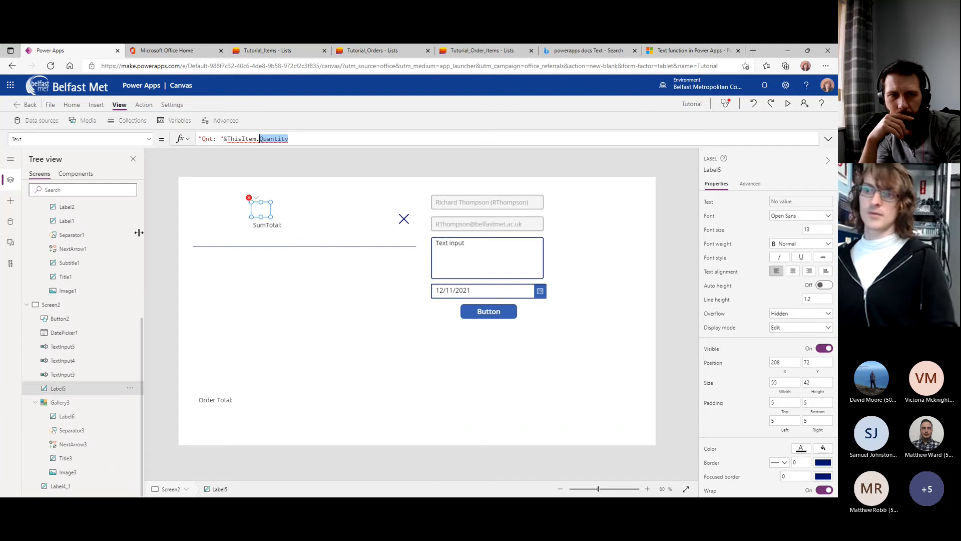
left_click(120, 121)
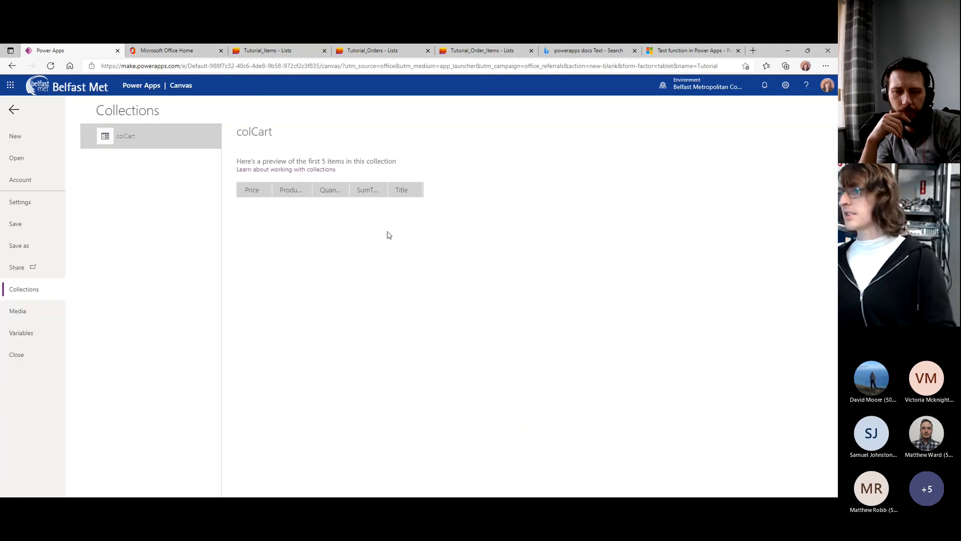
left_click(14, 110)
key("Delete")
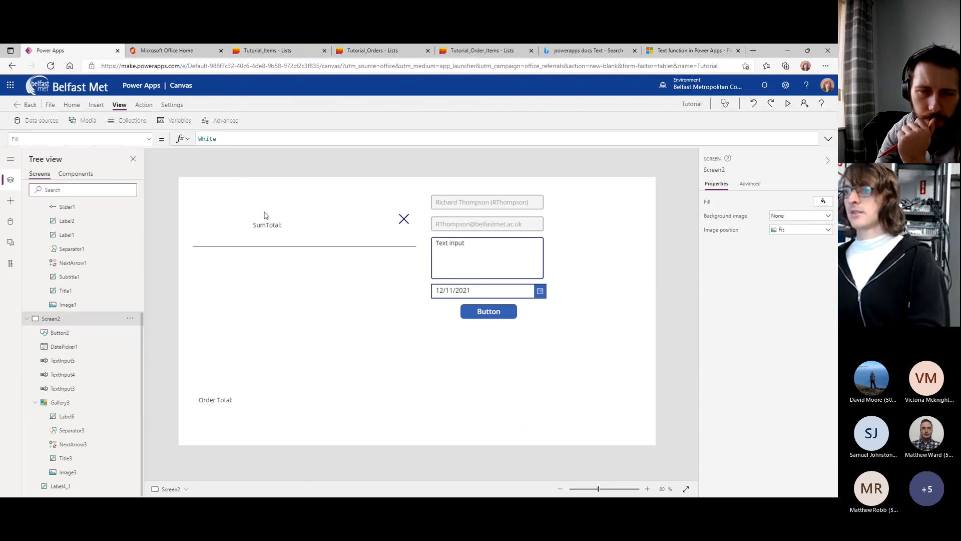
Duplicate the SumTotal label inside the cart gallery and place the copy directly beneath the original.
left_click(266, 223)
key("ctrl+c")
key("ctrl+v")
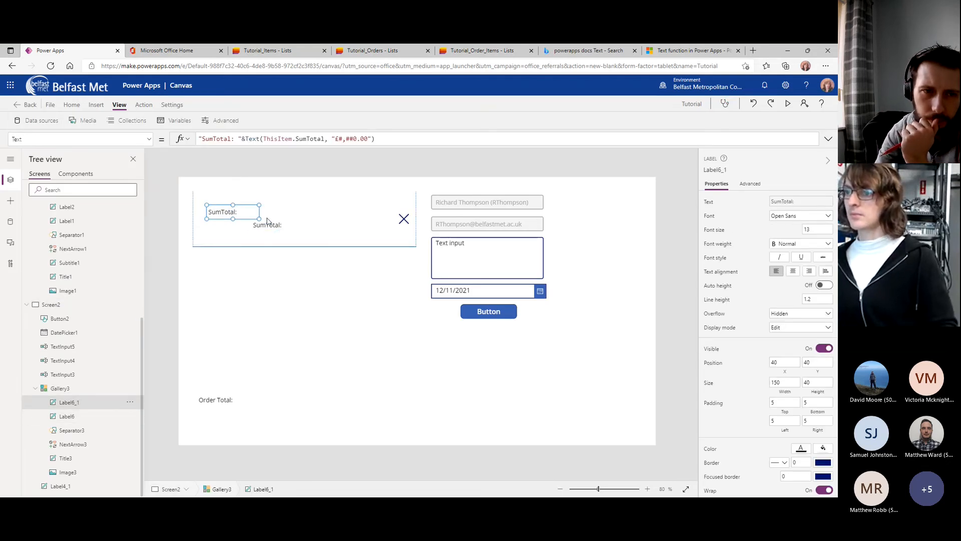
left_click_drag(237, 208, 279, 232)
Set the copied label's text formula to "Quantity: "&ThisItem.Quantity.
double_click(224, 140)
type("Quantity")
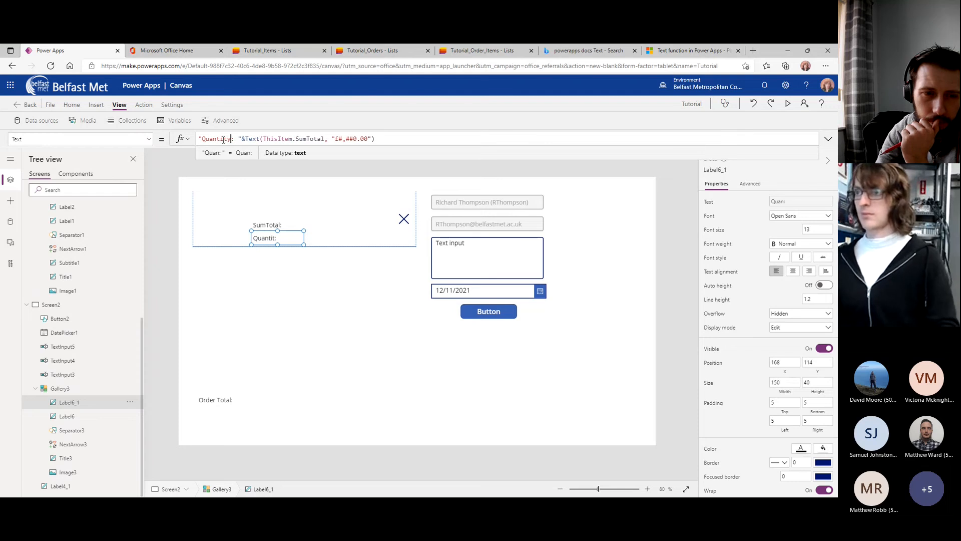
left_click_drag(245, 139, 376, 139)
type("T")
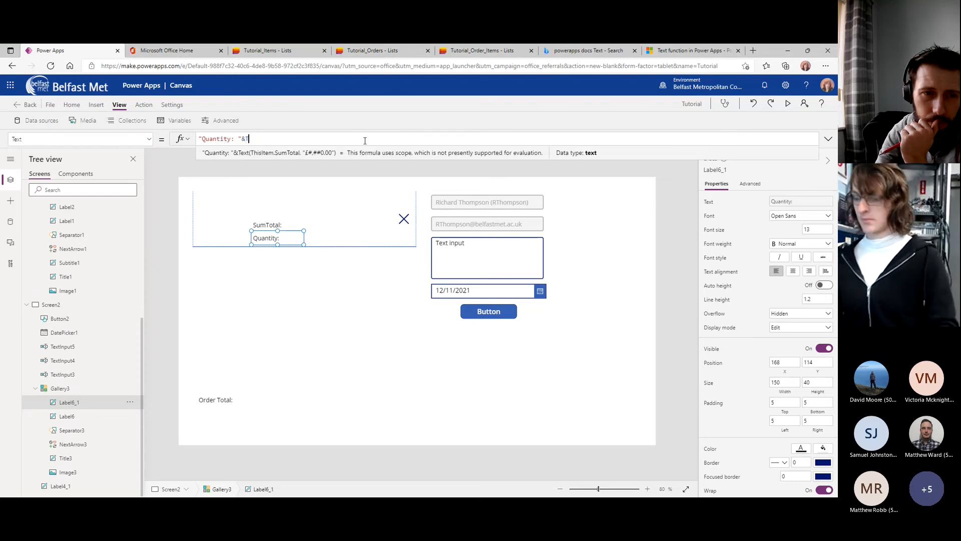
type("hisItem.Q")
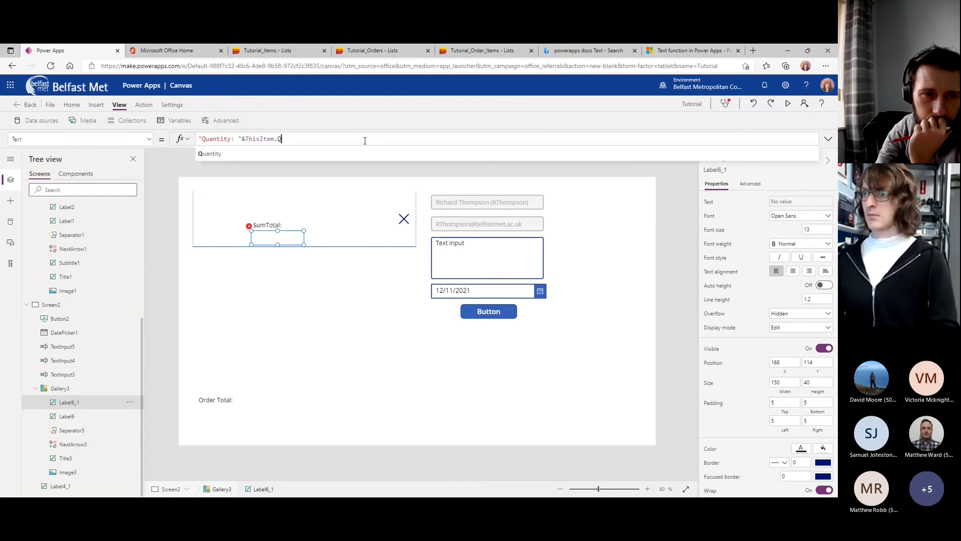
key("Tab")
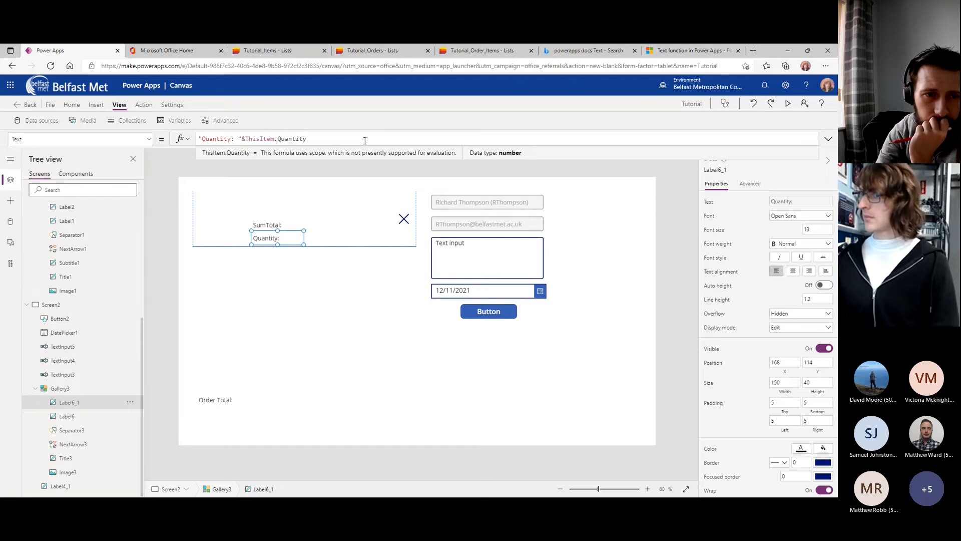
left_click(234, 332)
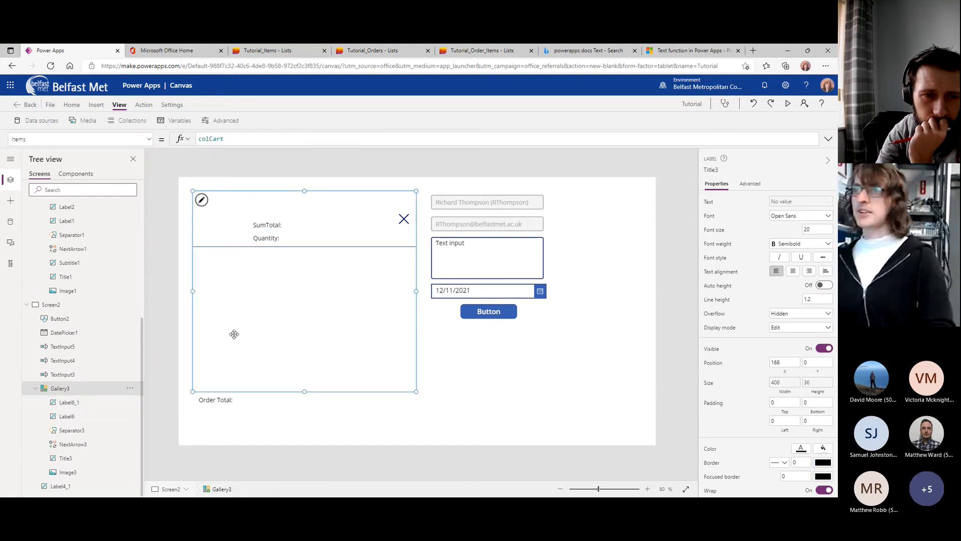
Preview the cart screen with the new quantity label and return to editing.
left_click(268, 238)
key("F5")
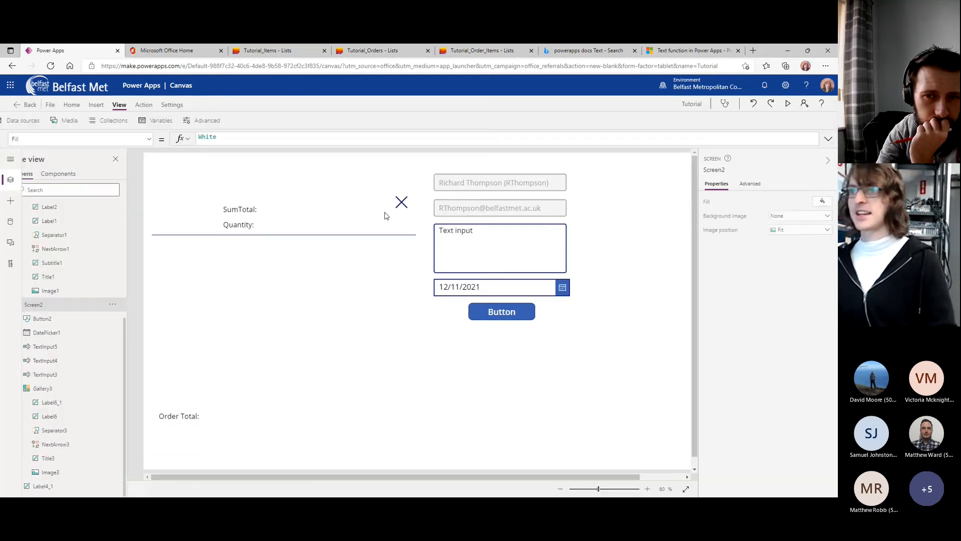
left_click(821, 107)
left_click(492, 327)
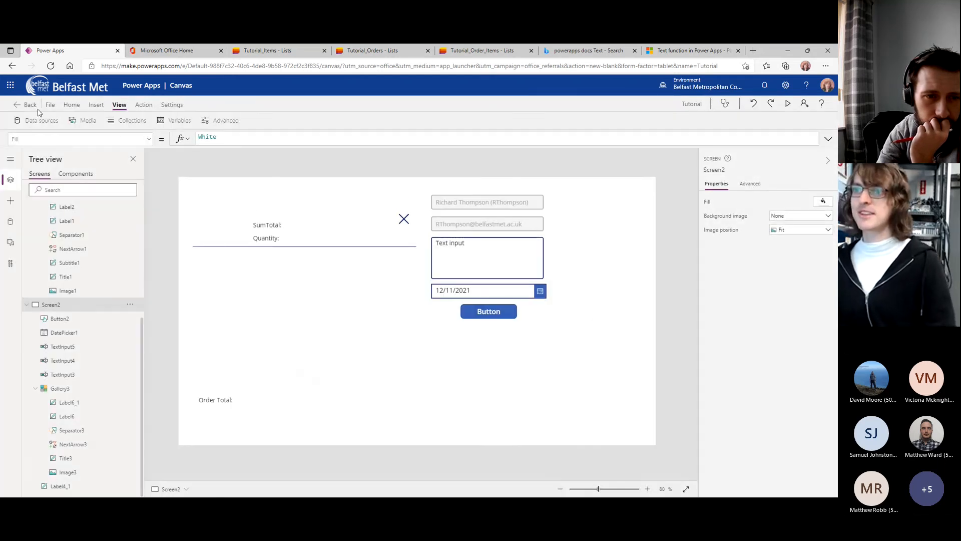
Add a button beneath the Order Total label on Screen2 and set its text to "Go Back".
left_click(97, 104)
left_click(125, 121)
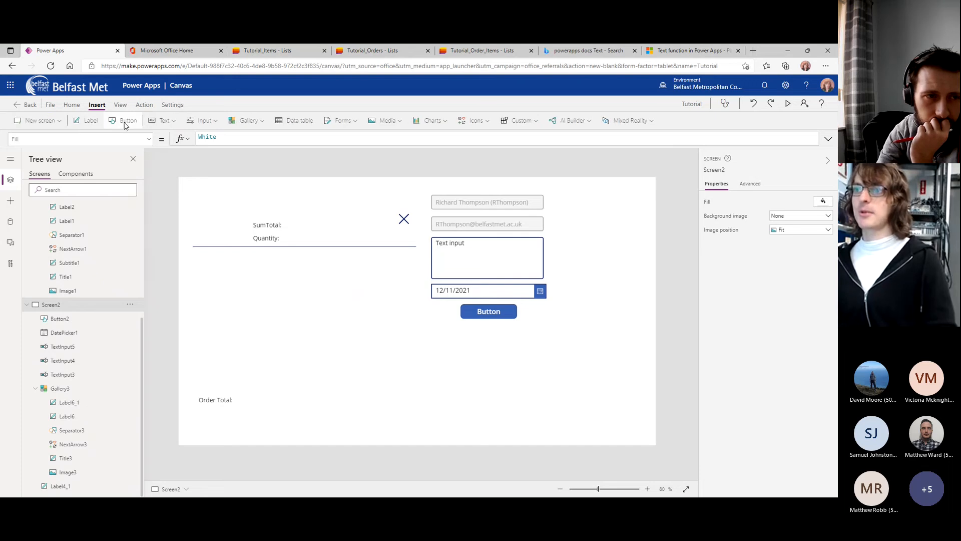
left_click_drag(223, 204, 225, 418)
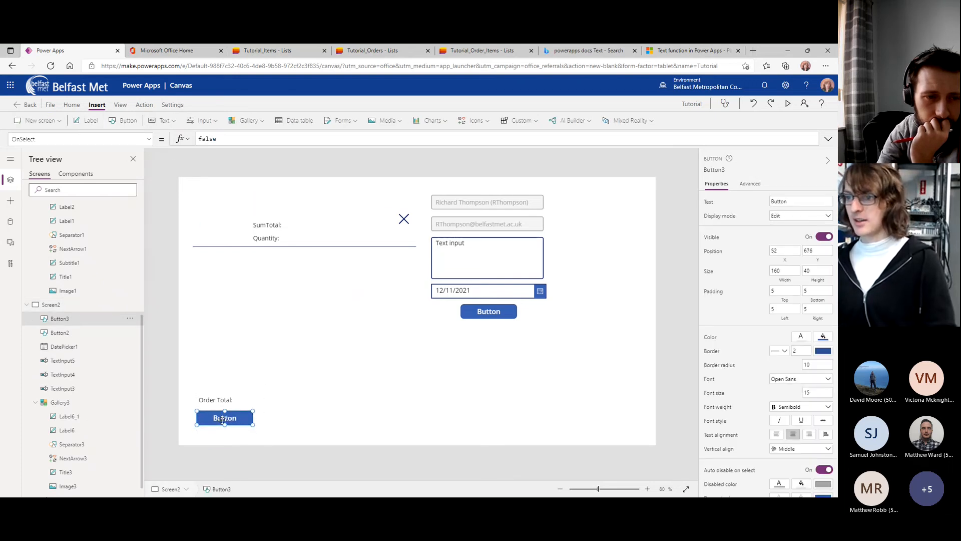
double_click(779, 202)
type("Go Back")
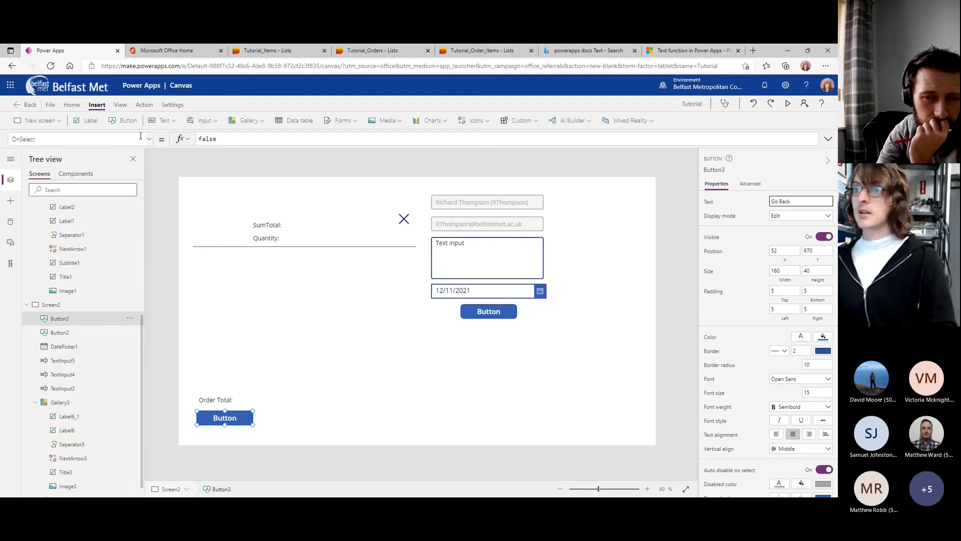
Set the Go Back button's OnSelect formula to Navigate(Screen1).
left_click(240, 138)
key("ctrl+a")
type("Na")
key("Down")
key("Return")
type("Screen1)")
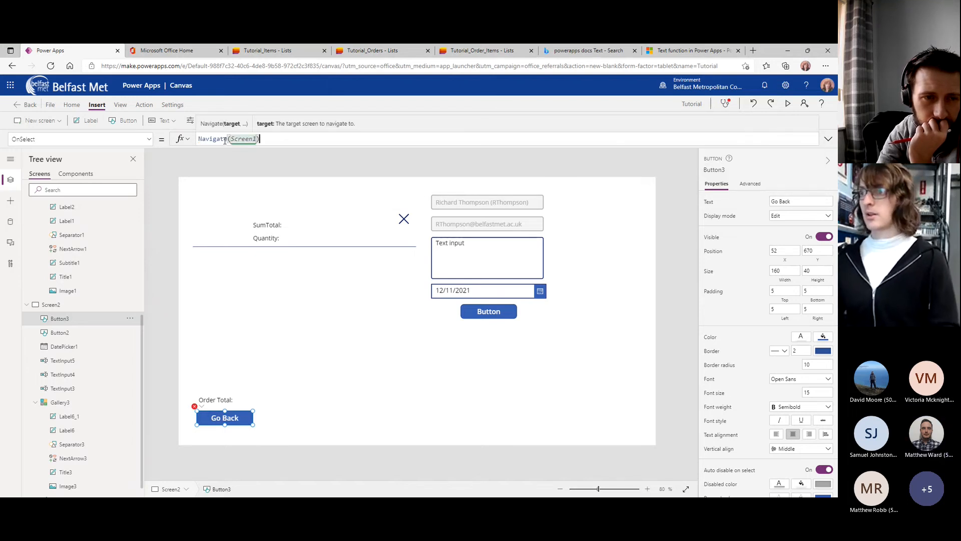
left_click(283, 168)
Preview the app, go back to the shop screen, add 2 Spider Plants and 3 Tulips, and go to the cart.
key("F5")
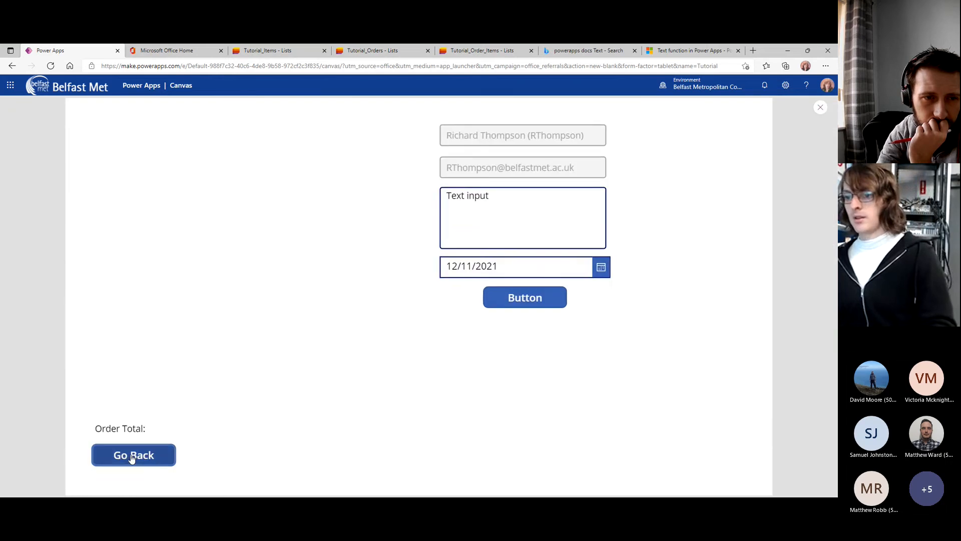
left_click(130, 457)
left_click_drag(359, 196, 374, 196)
left_click(494, 226)
left_click_drag(356, 279, 383, 279)
left_click(494, 309)
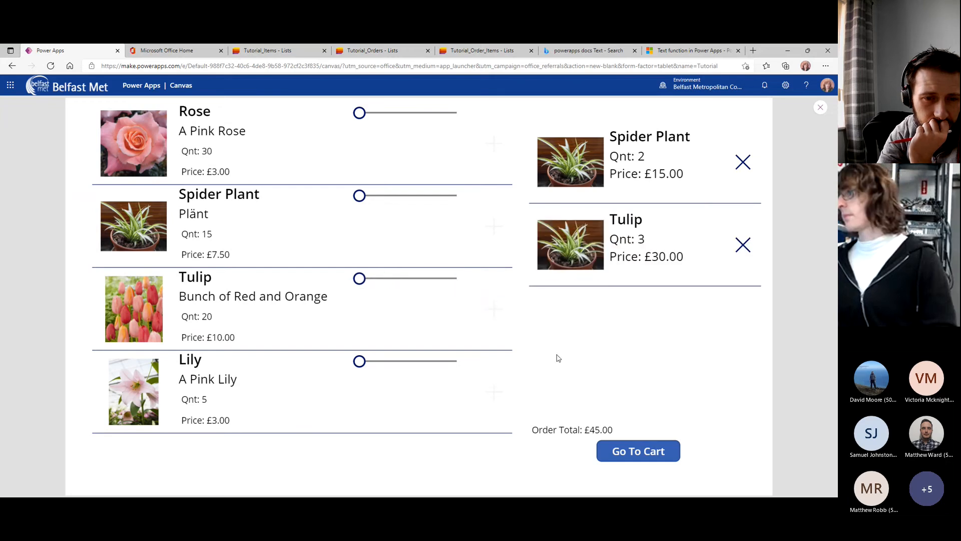
left_click(646, 451)
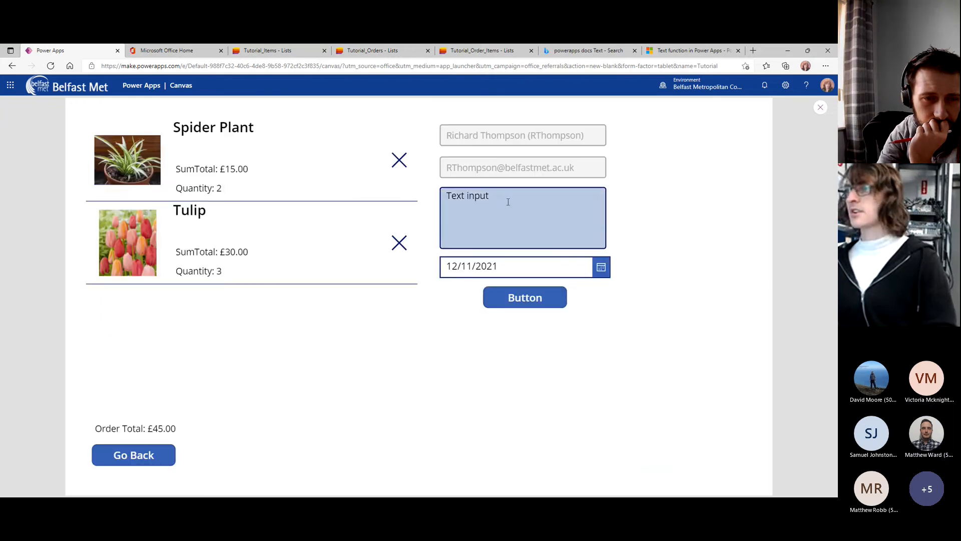
Enter "Hello World" as the comment, pick 19 November 2021 as the date, and leave the preview.
left_click(482, 204)
key("ctrl+a")
type("Hello World")
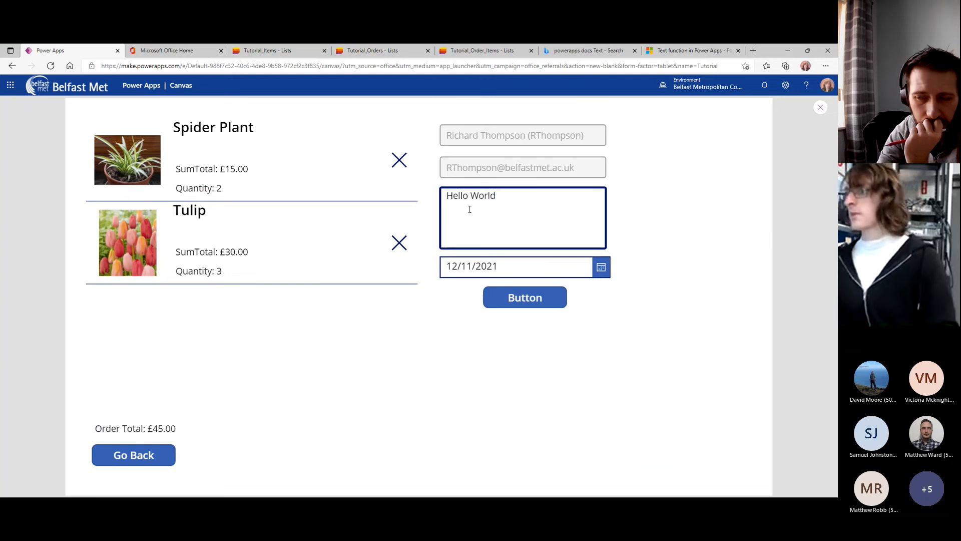
left_click(601, 267)
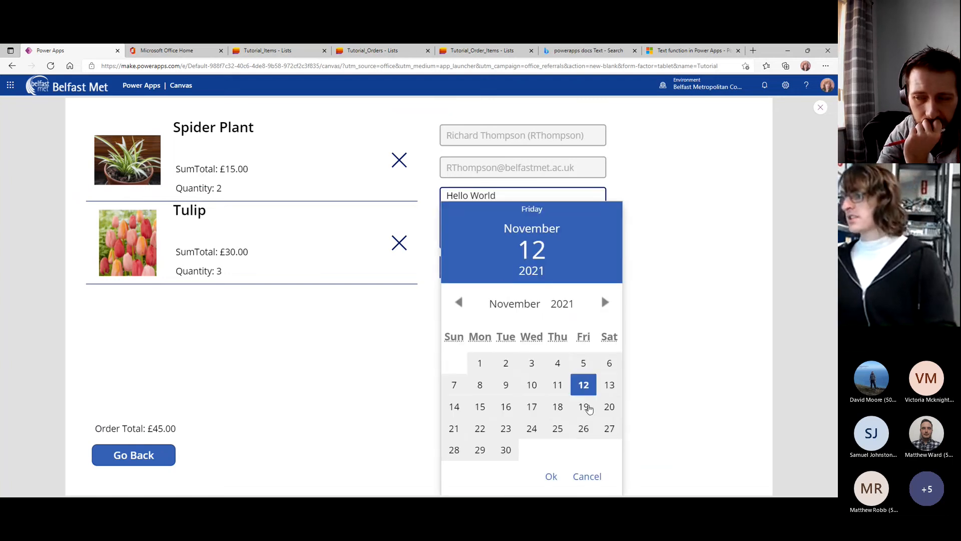
left_click(590, 405)
left_click(551, 477)
left_click(820, 106)
left_click(502, 326)
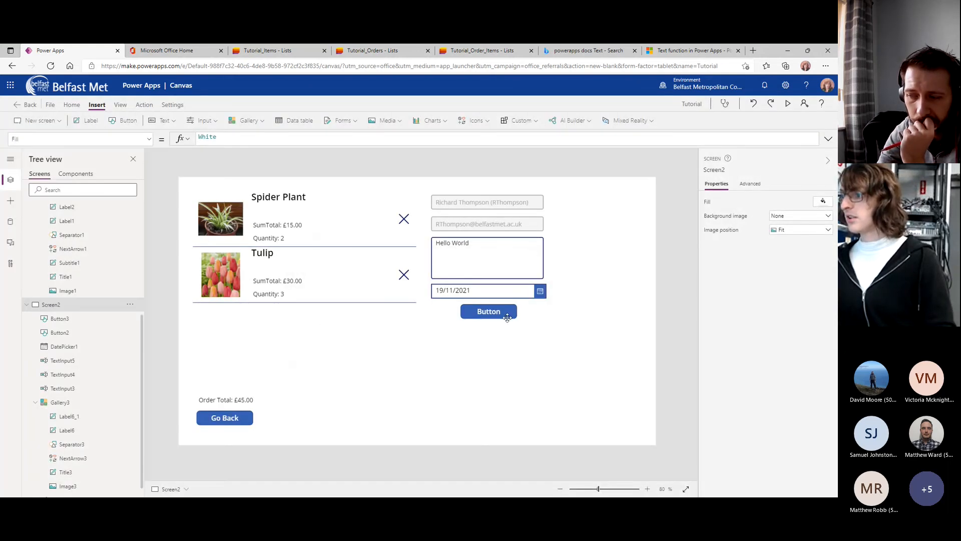
Set the text of the button below the date picker to "Submit Order".
left_click(507, 318)
left_click(799, 201)
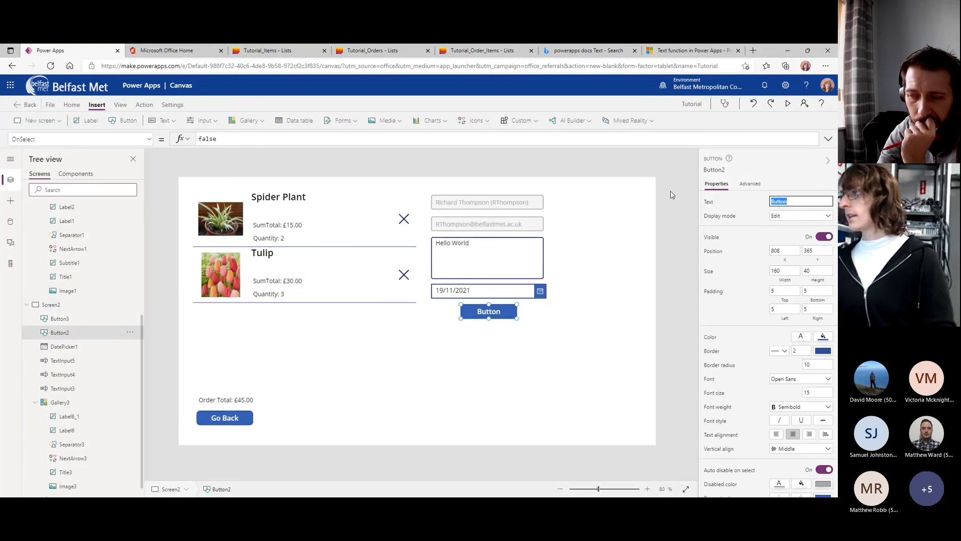
type("Submit Order")
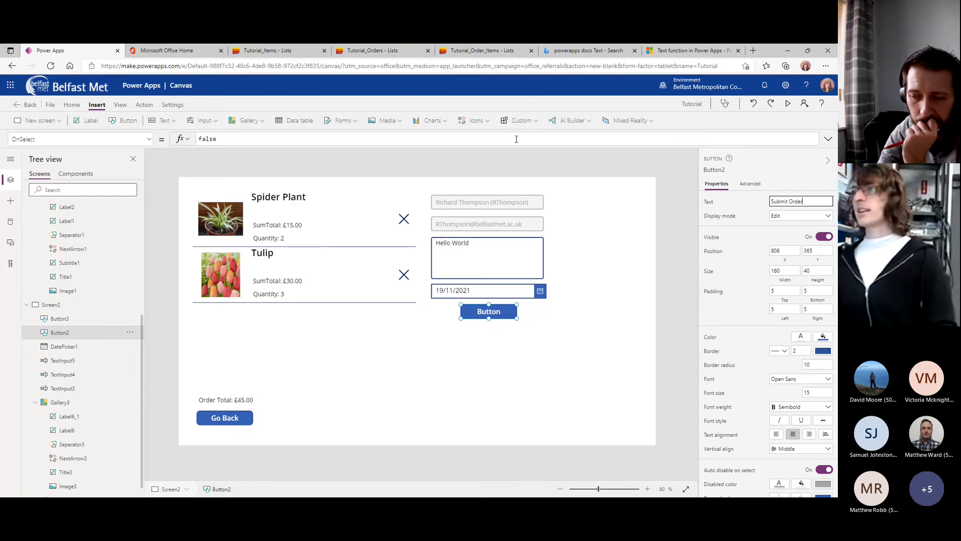
Replace the Submit Order button's OnSelect formula with the prepared code from PowerApps_Class that patches Tutorial_Orders and collects into Tutorial_Order_Items.
left_click(832, 144)
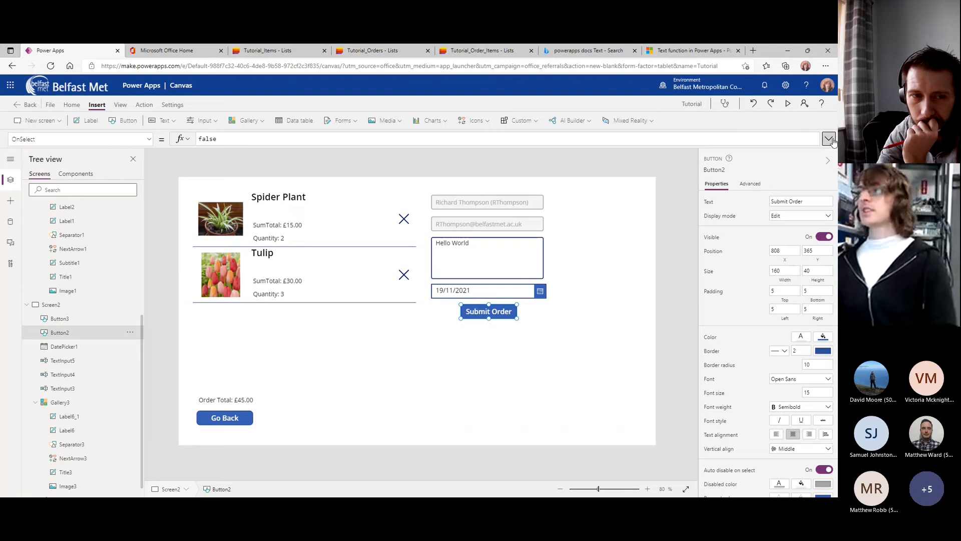
key("ctrl+a")
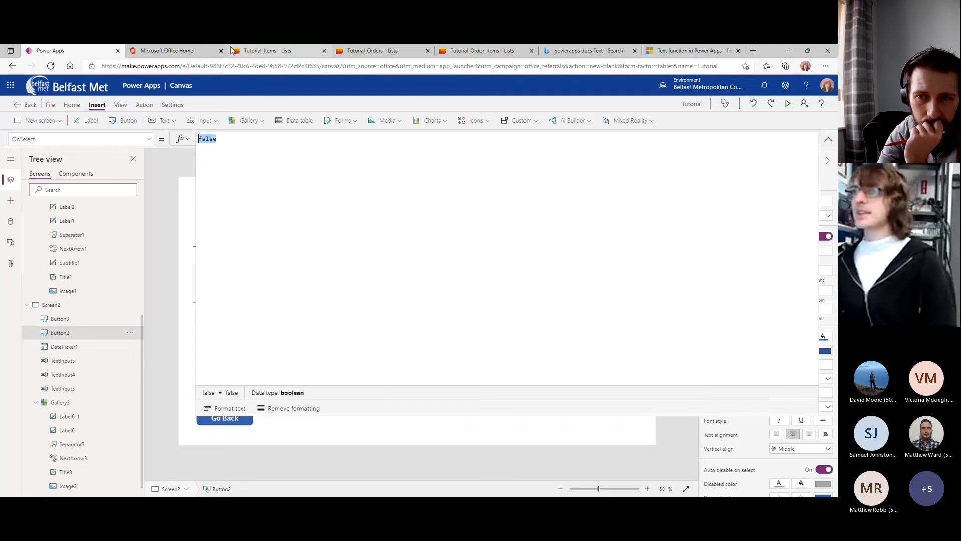
left_click(195, 50)
scroll(351, 248, "up", 5)
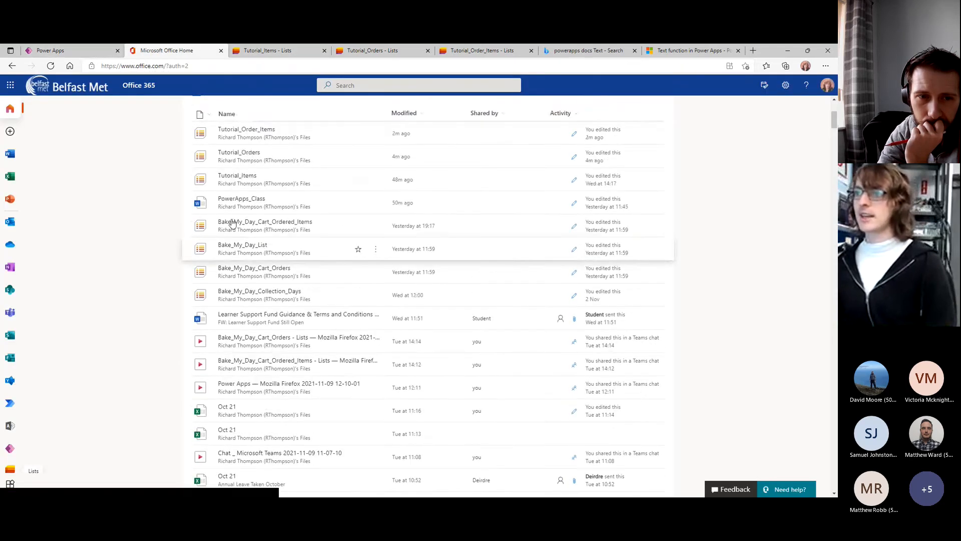
left_click(241, 344)
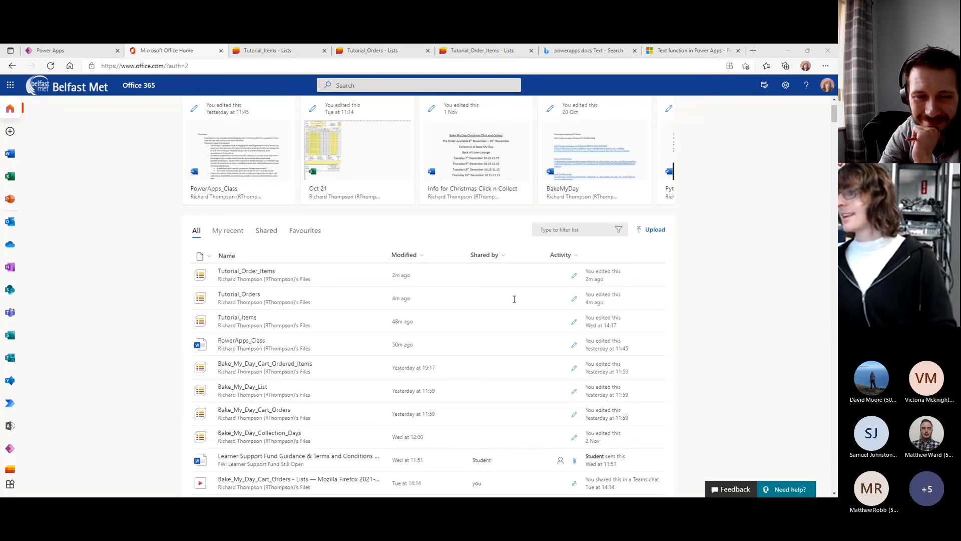
left_click(55, 50)
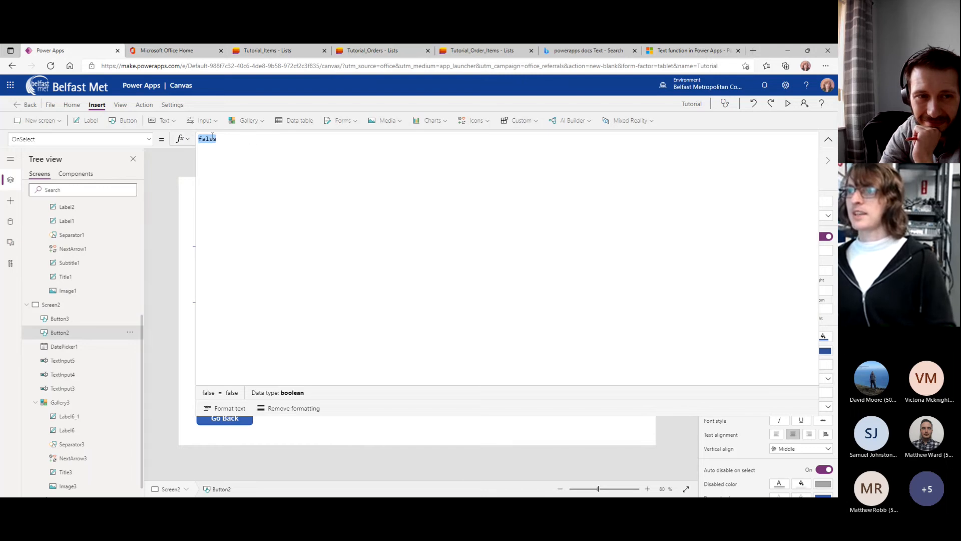
key("ctrl+v")
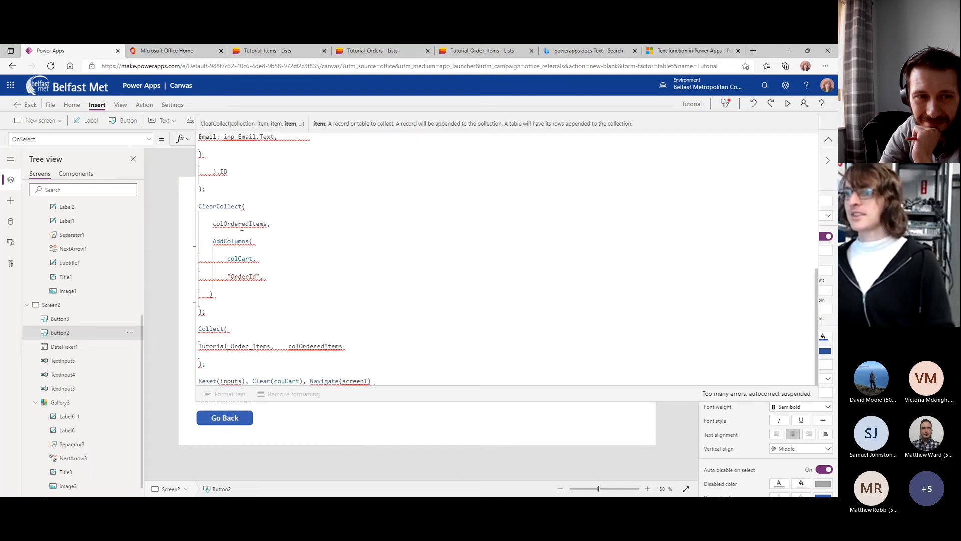
scroll(258, 166, "up", 2)
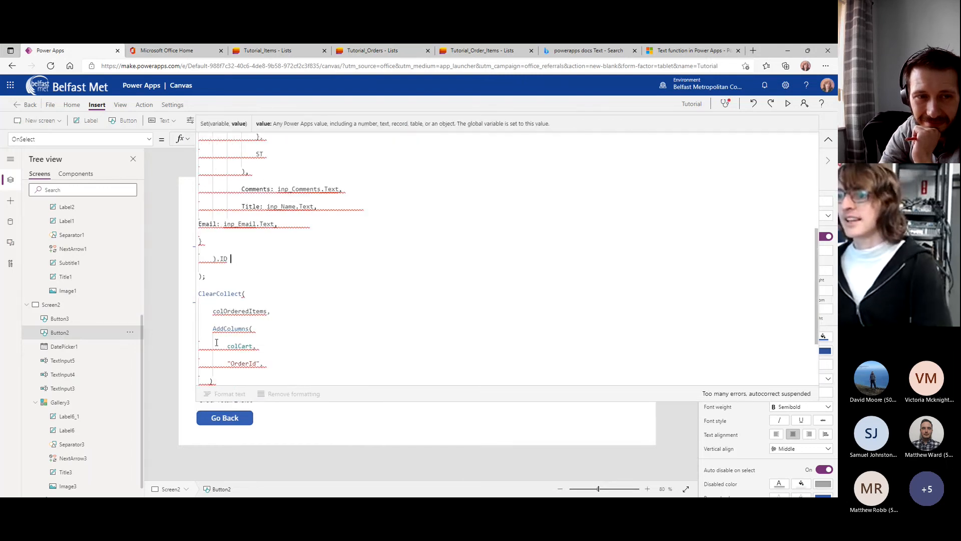
scroll(216, 342, "up", 5)
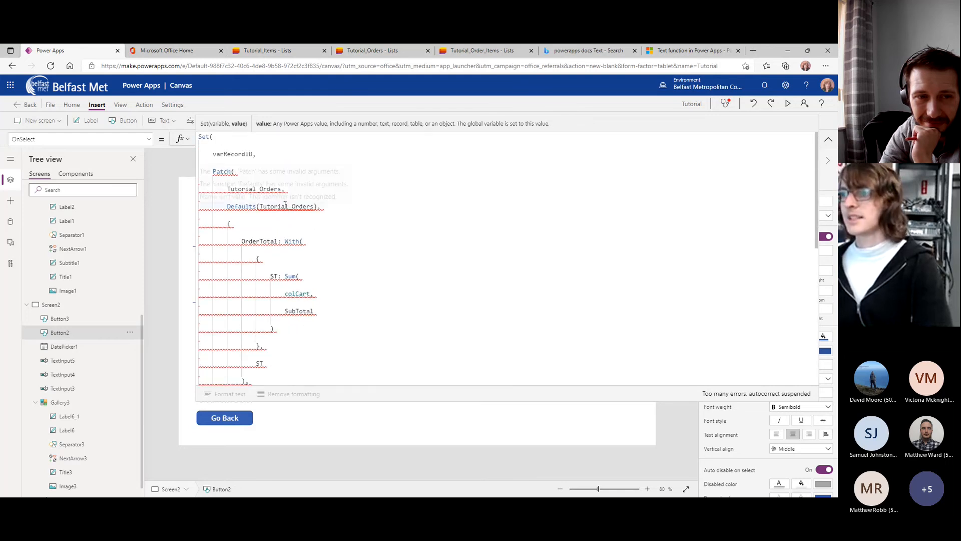
Start adding a SharePoint data source to the app using the existing SharePoint connection.
left_click(10, 221)
left_click(54, 192)
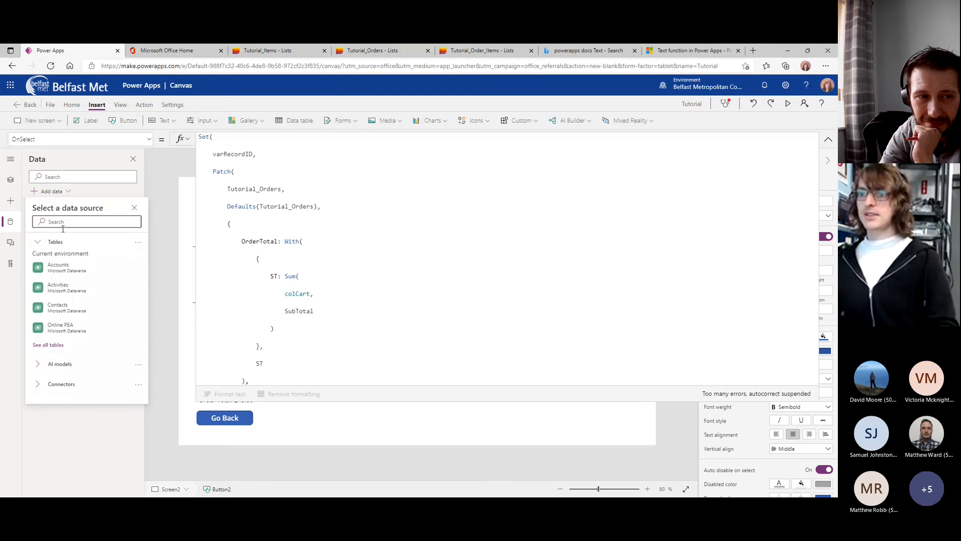
left_click(65, 392)
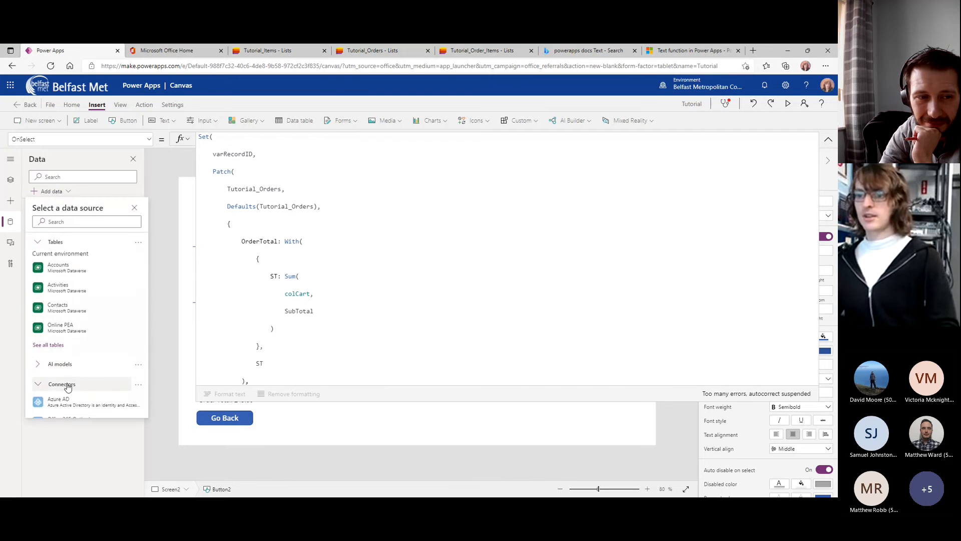
scroll(67, 381, "down", 3)
left_click(73, 352)
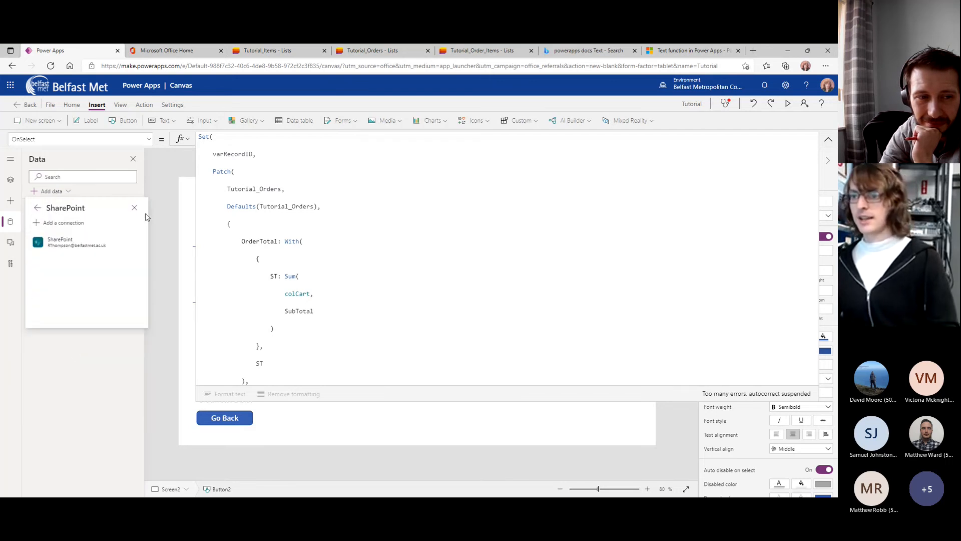
left_click(65, 244)
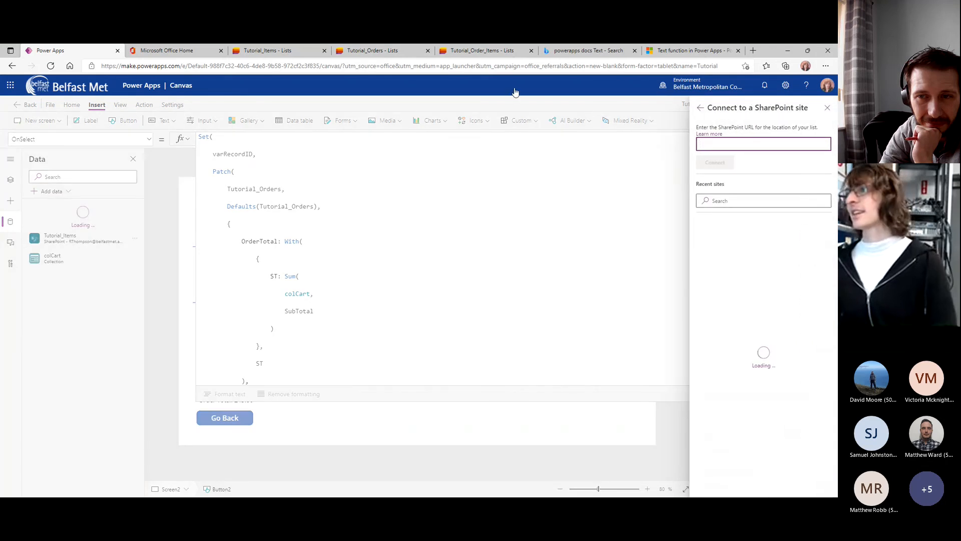
Connect to the site with the address copied from the Tutorial_Order_Items list and add the Tutorial_Order_Items and Tutorial_Orders lists.
left_click(511, 48)
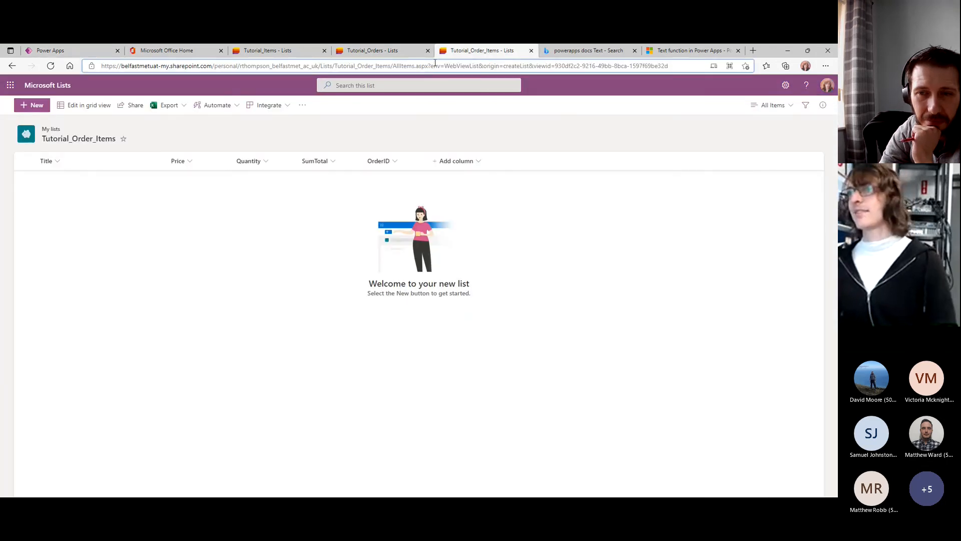
left_click(434, 66)
left_click(60, 50)
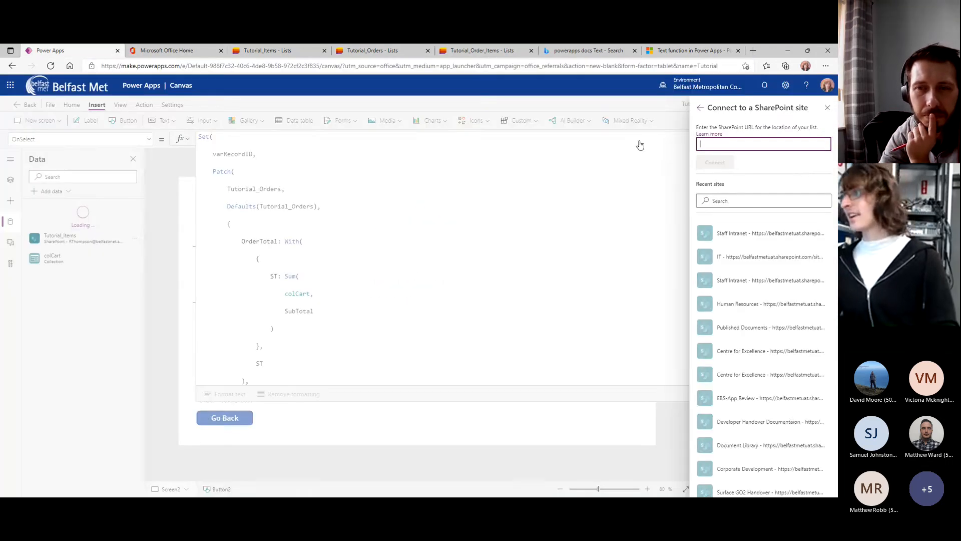
key("ctrl+v")
left_click(716, 163)
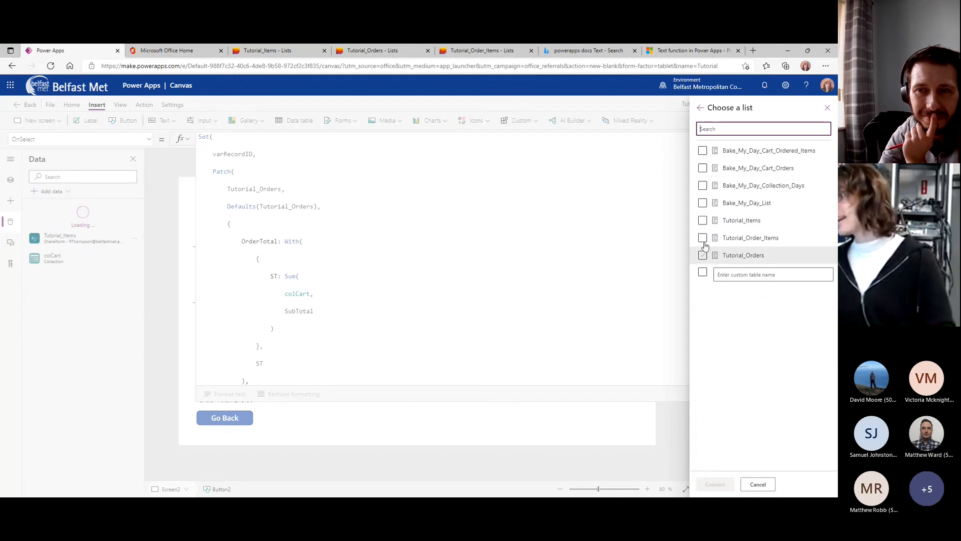
left_click(702, 238)
left_click(702, 255)
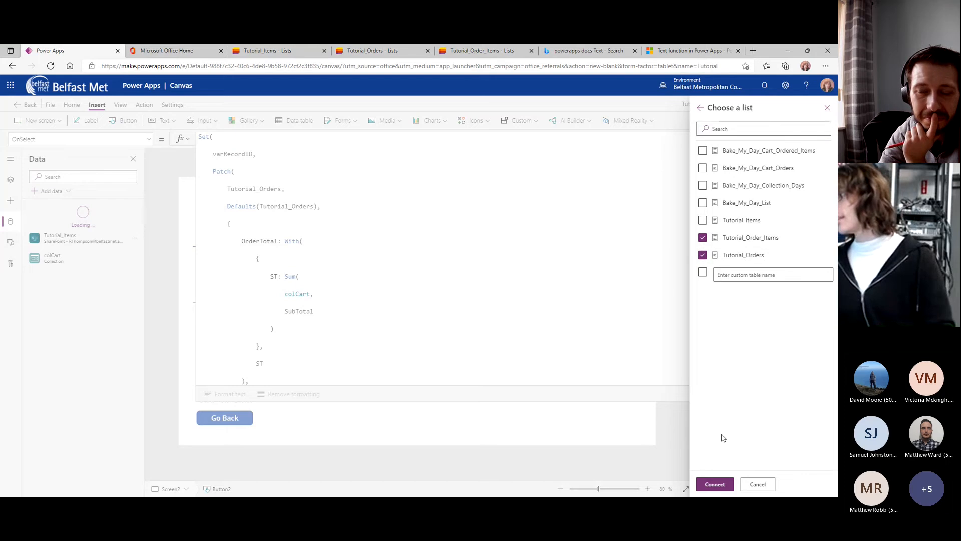
left_click(715, 484)
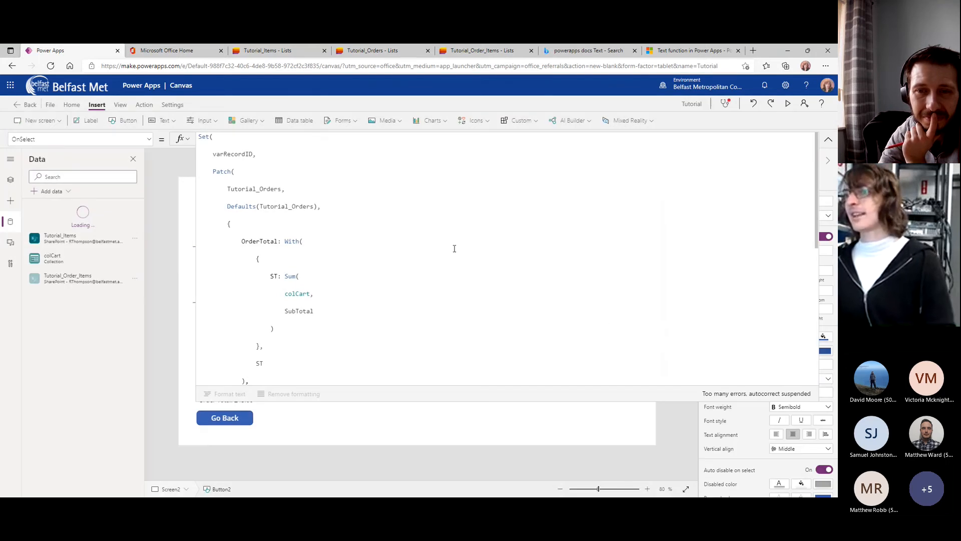
Remove the blank lines between the statements of the OnSelect formula from varRecordID down to the Comments and Title lines.
left_click(297, 189)
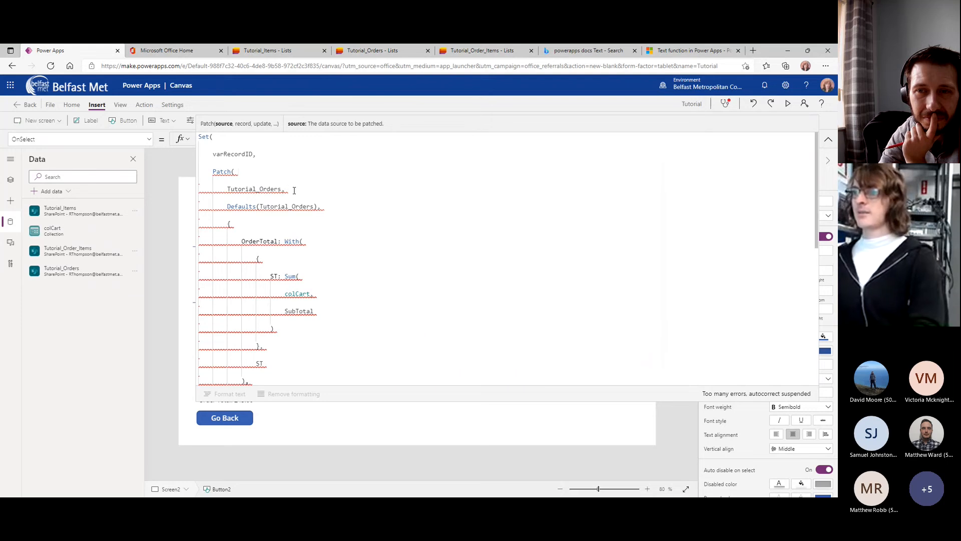
key("Delete")
left_click(262, 146)
key("Delete")
left_click(269, 155)
key("Delete")
left_click(331, 179)
key("BackSpace")
scroll(325, 175, "down", 1)
left_click(315, 170)
key("BackSpace")
left_click(320, 184)
key("BackSpace")
left_click(321, 185)
key("Delete")
left_click(325, 194)
key("Delete")
left_click(326, 203)
key("Delete")
left_click(310, 214)
key("Delete")
left_click(289, 225)
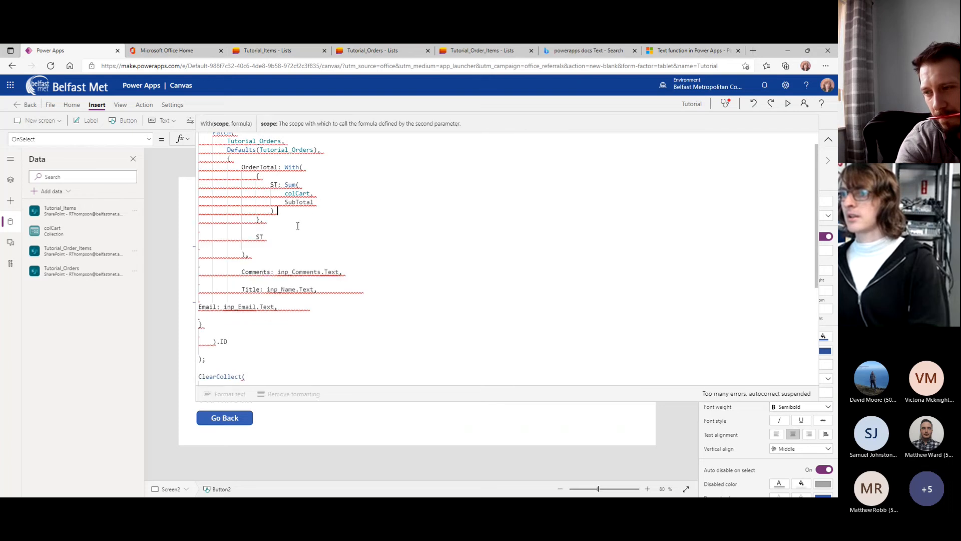
left_click(284, 219)
key("Delete")
left_click(279, 230)
key("Delete")
left_click(273, 238)
key("Delete")
left_click(344, 247)
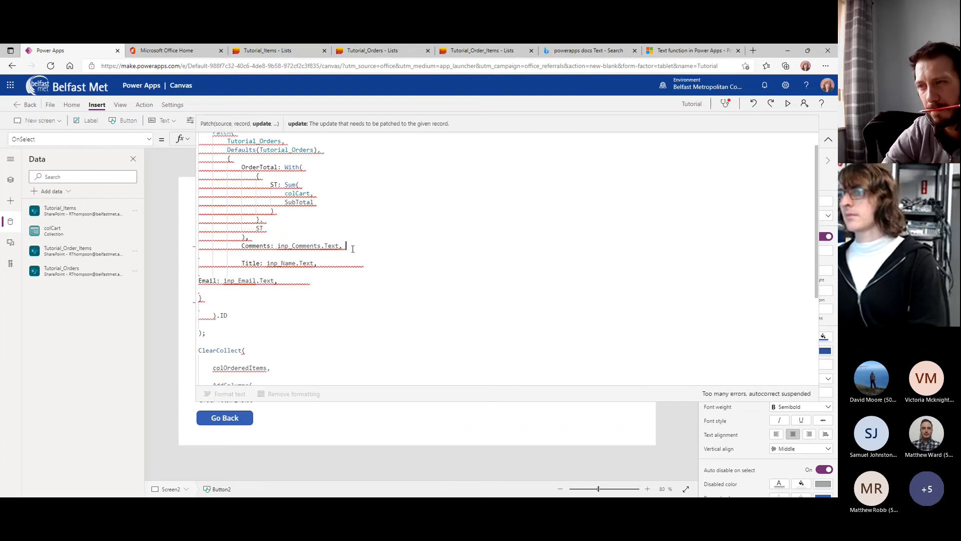
key("Delete")
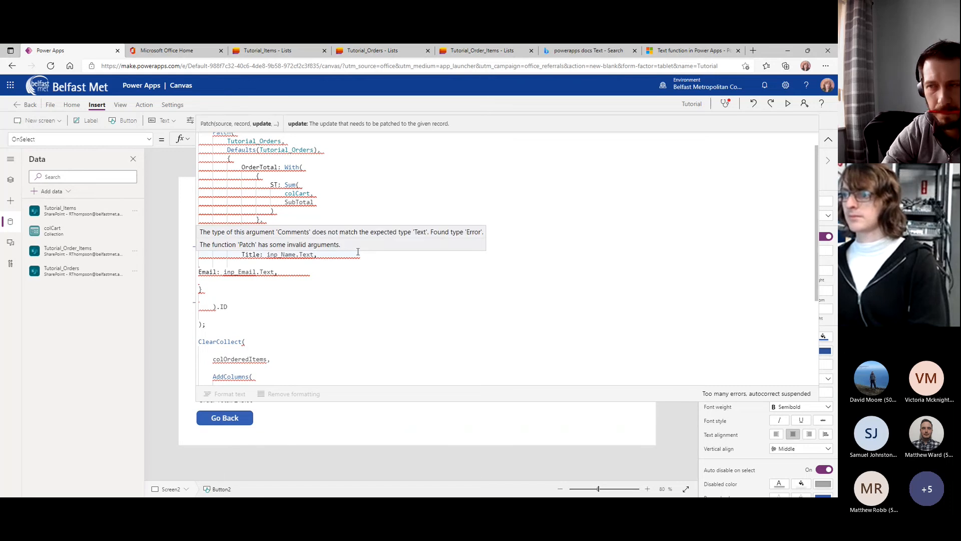
Indent the Email line level with the Title line in the Patch record and remove the blank line between them.
left_click(199, 272)
key("Tab")
key("Tab")
key("Tab")
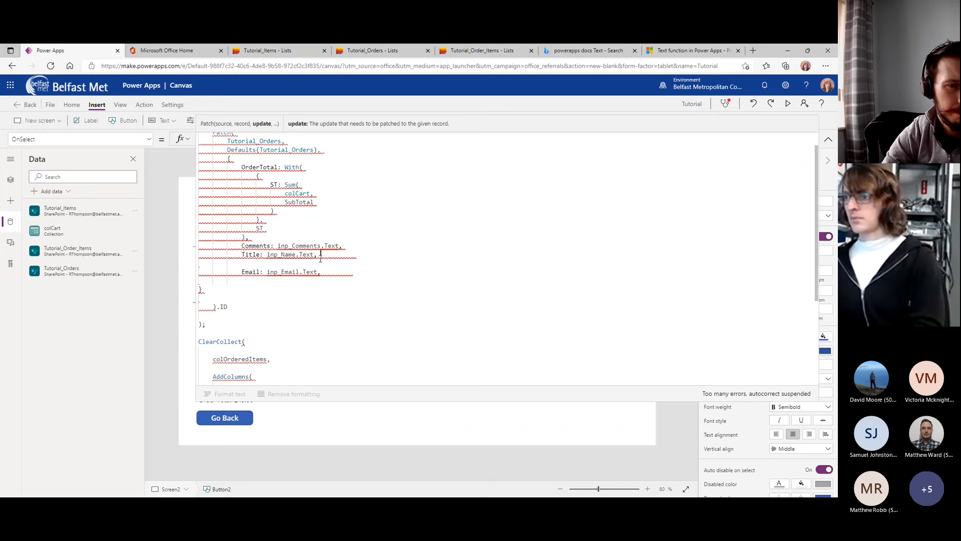
left_click(320, 256)
left_click_drag(336, 257, 318, 254)
key("BackSpace")
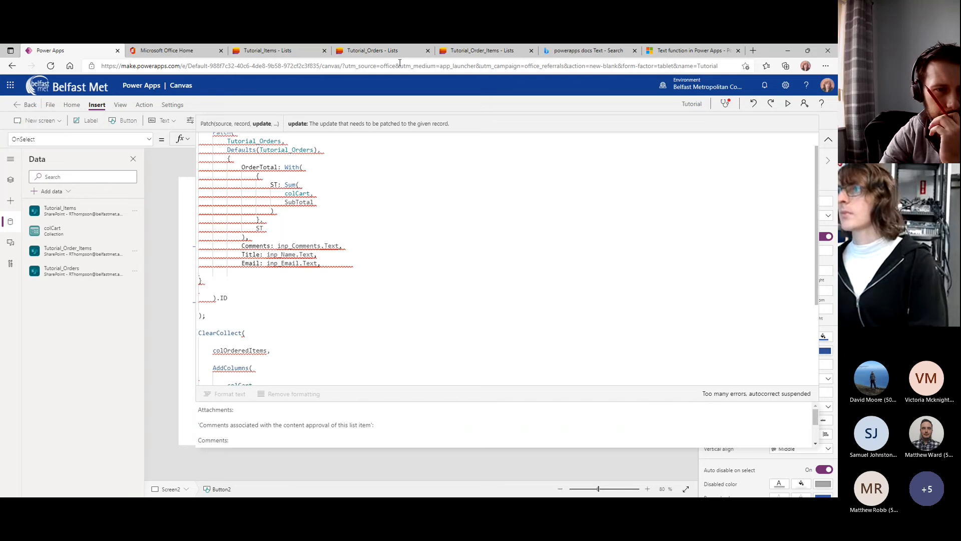
Add a currency column named OrderTotal to the Tutorial_Orders list, using the £123,456.00 (United Kingdom) format.
left_click(480, 50)
left_click(371, 50)
left_click(295, 50)
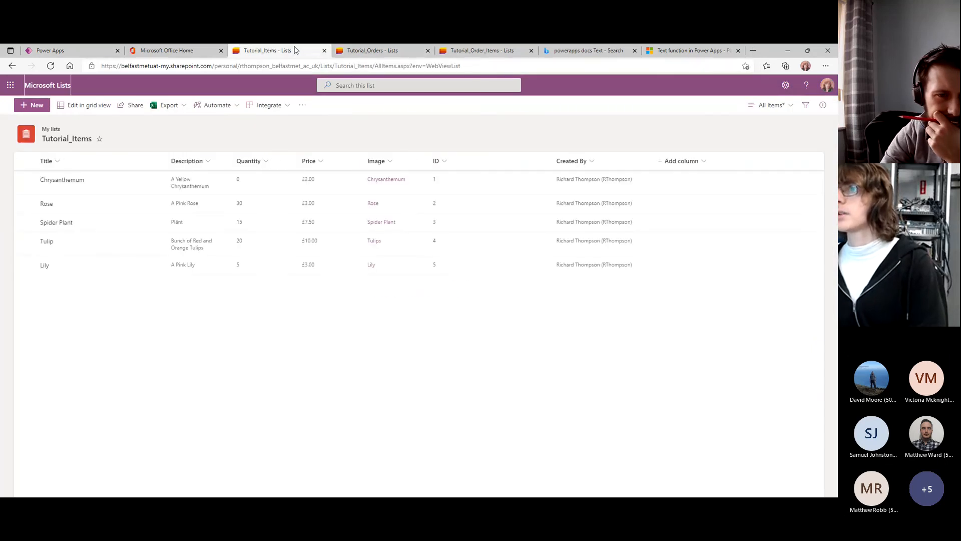
left_click(381, 50)
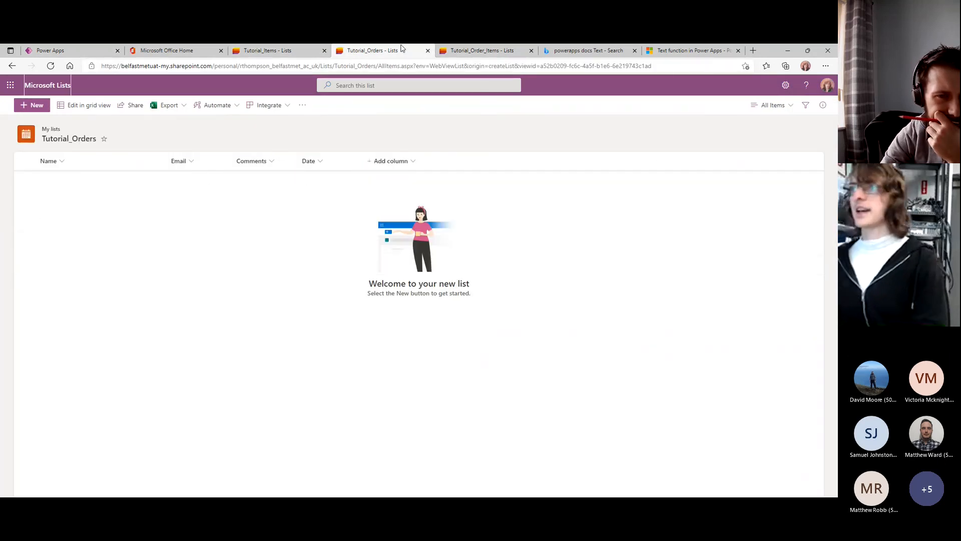
left_click(389, 161)
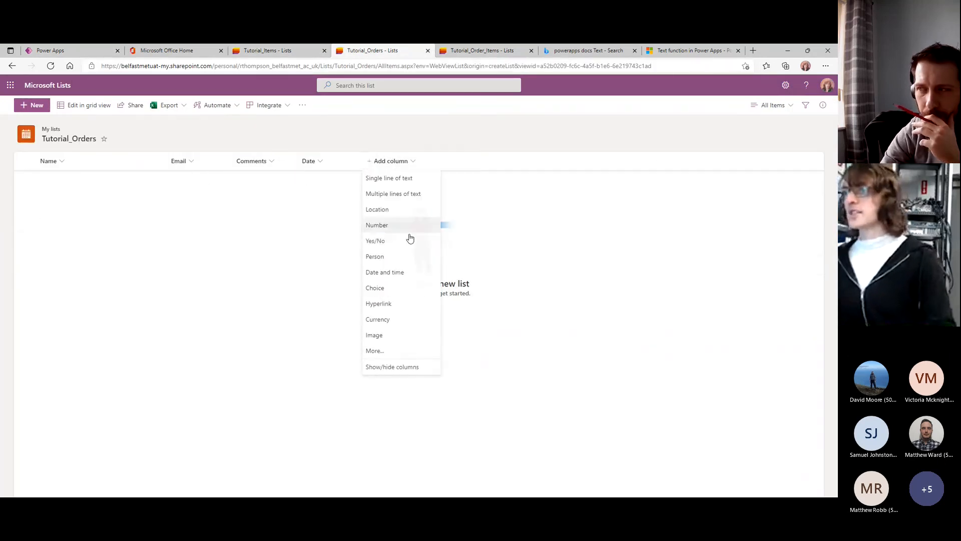
left_click(386, 321)
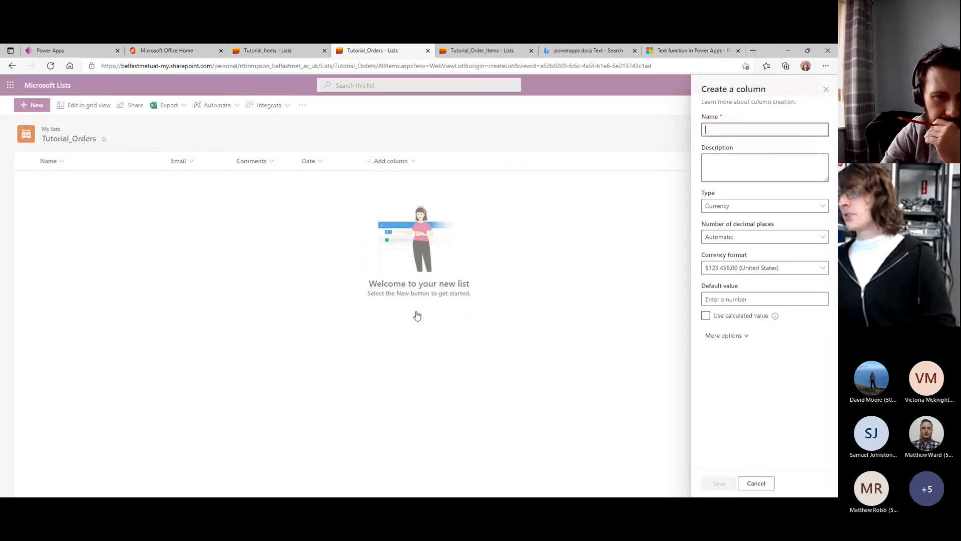
type("Ordewr")
key("BackSpace")
key("BackSpace")
type("rT")
left_click(708, 267)
left_click(635, 361)
left_click(717, 483)
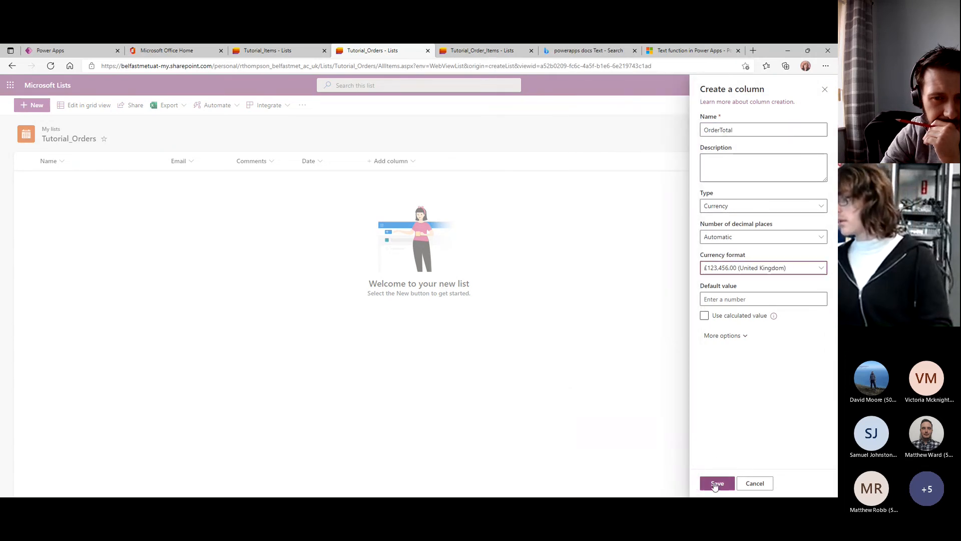
Back in Power Apps, indent the Patch record's closing brace, remove the blank lines around ").ID", and check the Patch arguments.
left_click(46, 52)
left_click(319, 264)
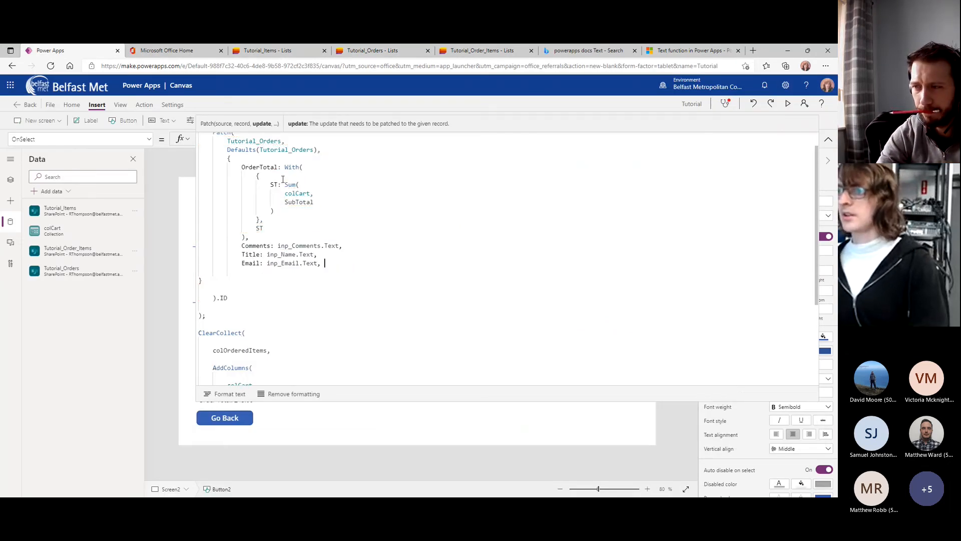
left_click(295, 151)
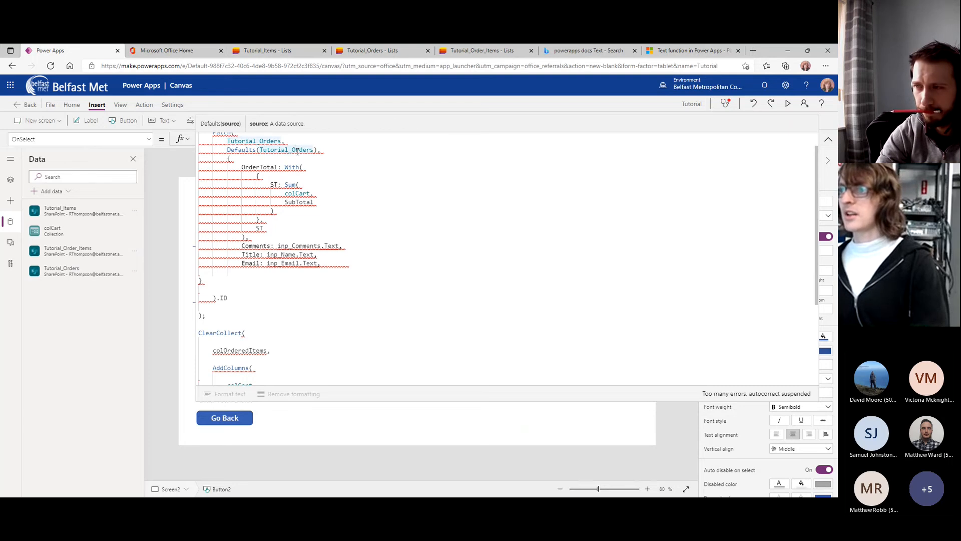
scroll(297, 151, "up", 1)
left_click(214, 299)
key("Tab")
key("Tab")
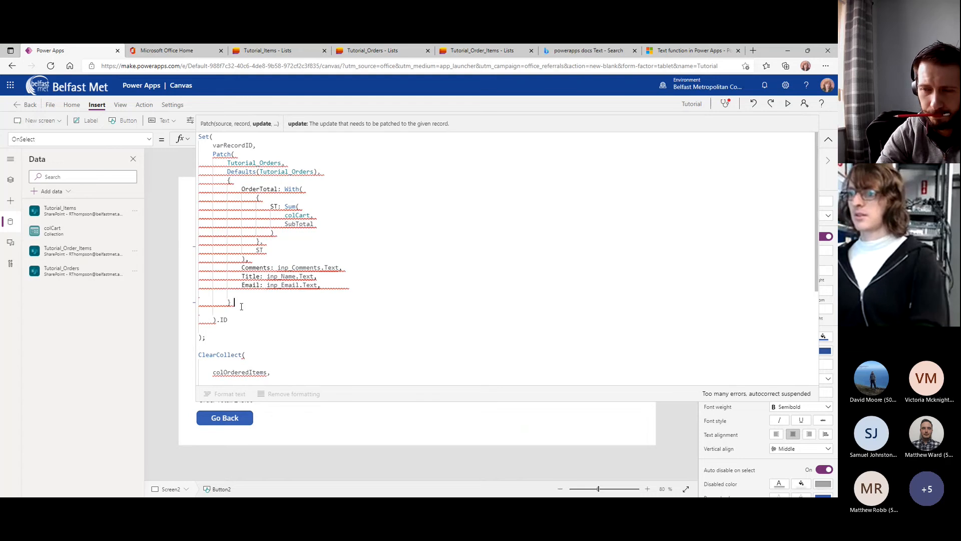
key("Delete")
left_click(232, 310)
key("Delete")
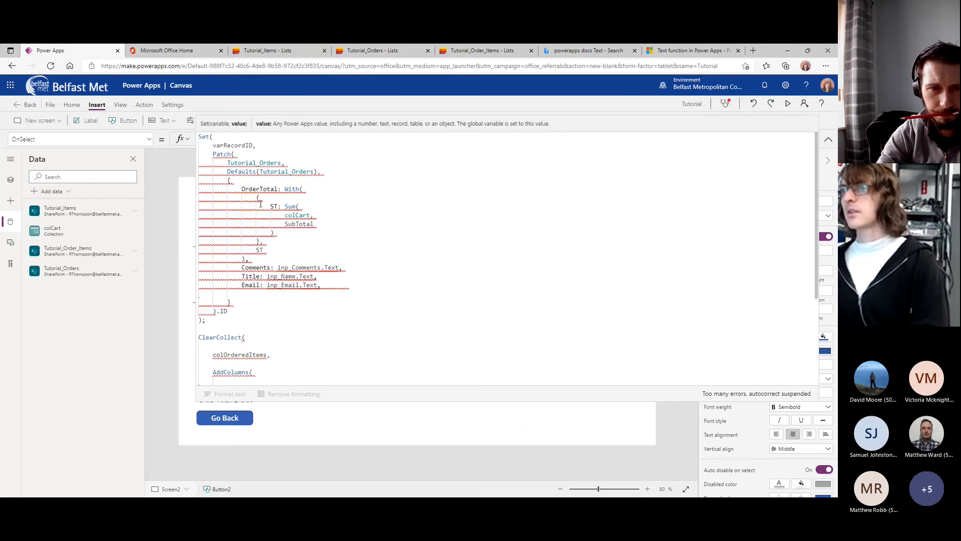
left_click(238, 154)
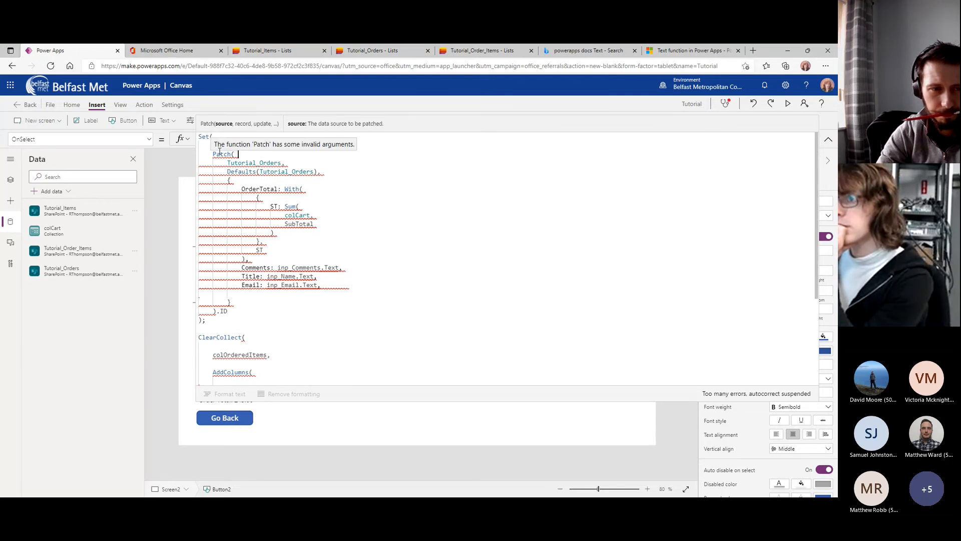
left_click(261, 172)
left_click(275, 189)
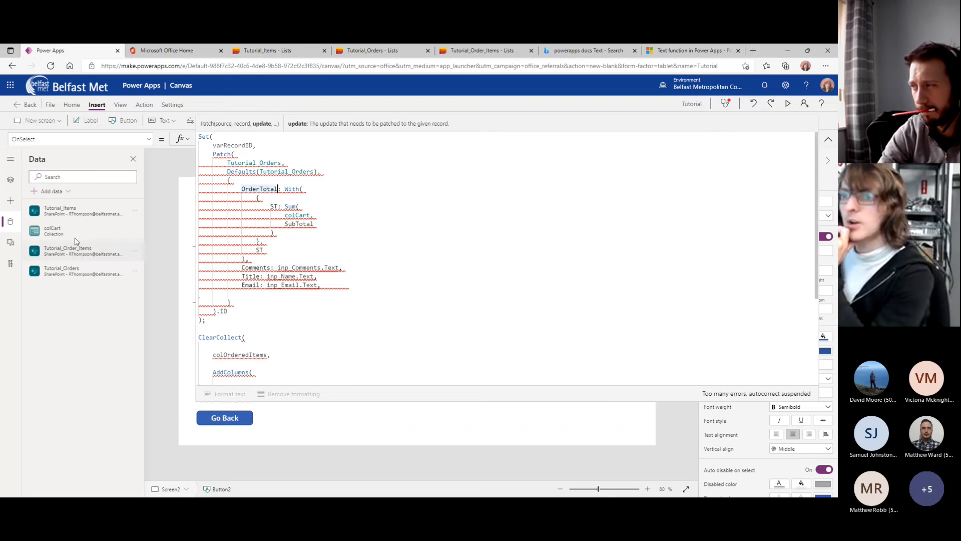
Collapse the formula and rename the cart screen's e-mail text input, TextInput4, as email.
left_click(11, 181)
scroll(60, 330, "down", 5)
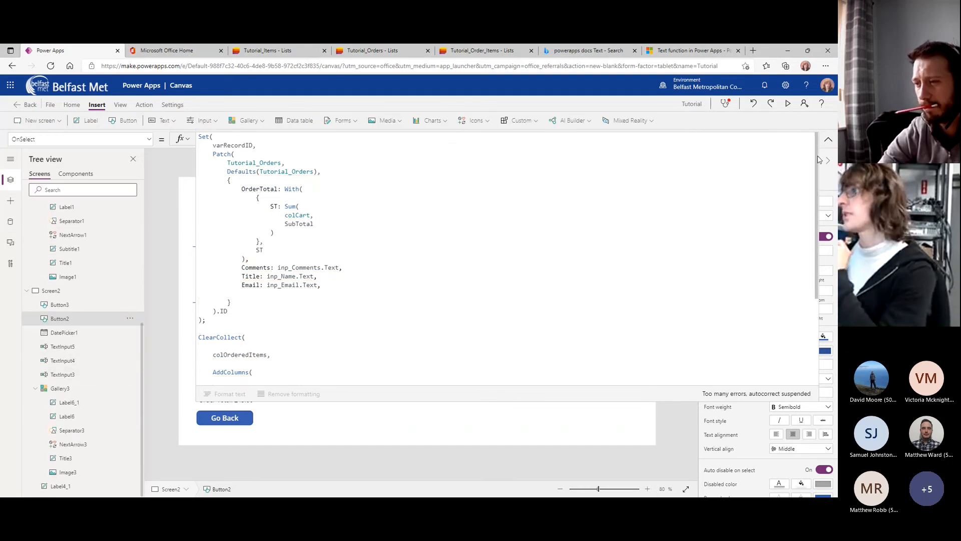
left_click(829, 141)
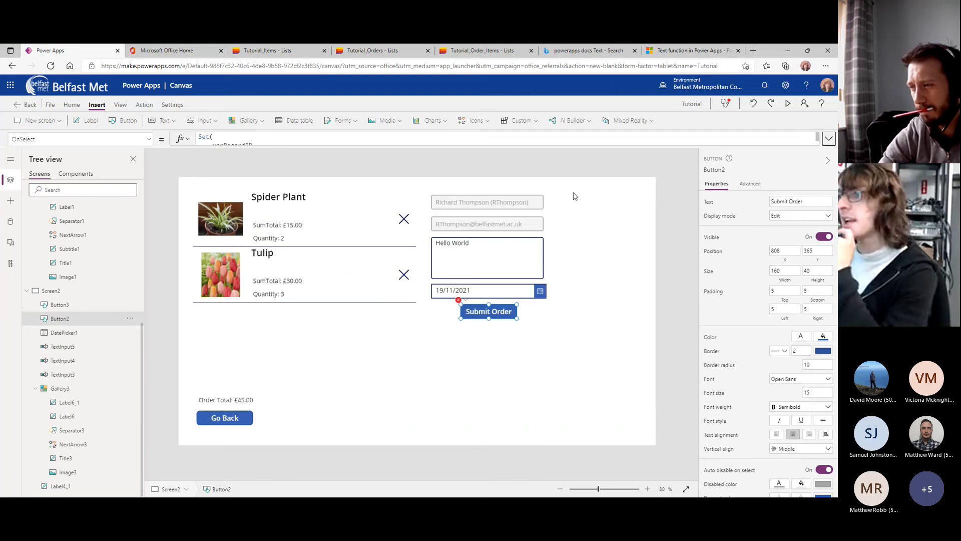
left_click(468, 222)
right_click(76, 363)
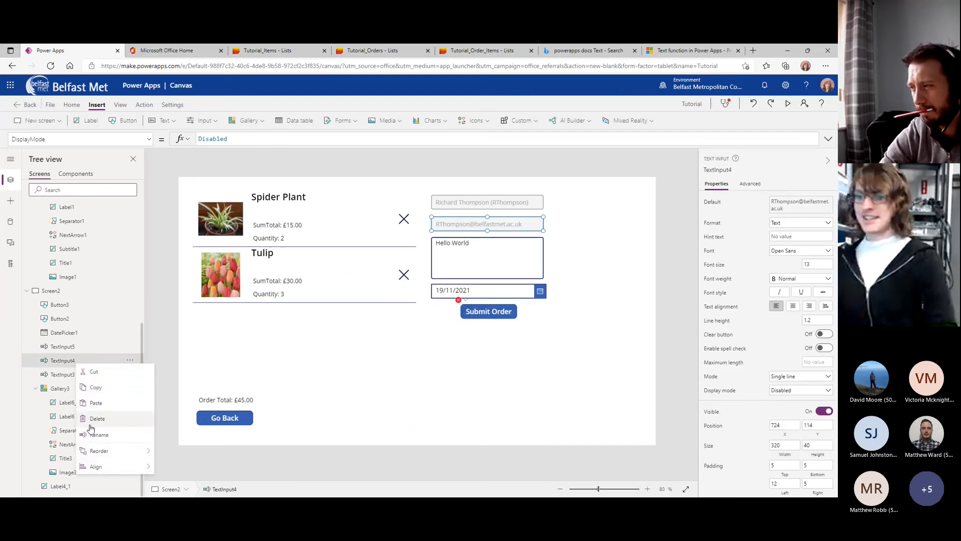
left_click(95, 435)
type("em")
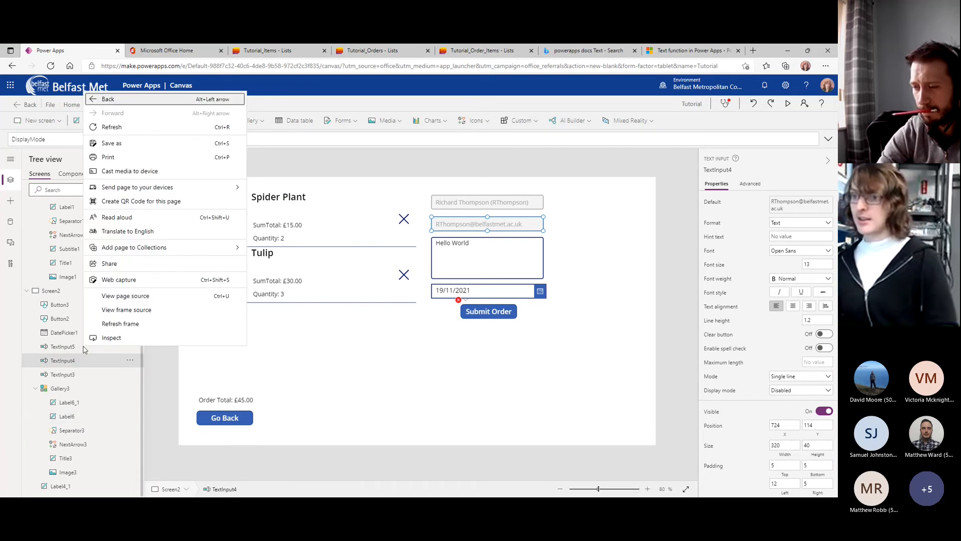
Rename the multiline text input TextInput5 on the cart screen as comments.
right_click(84, 350)
left_click(68, 350)
right_click(69, 350)
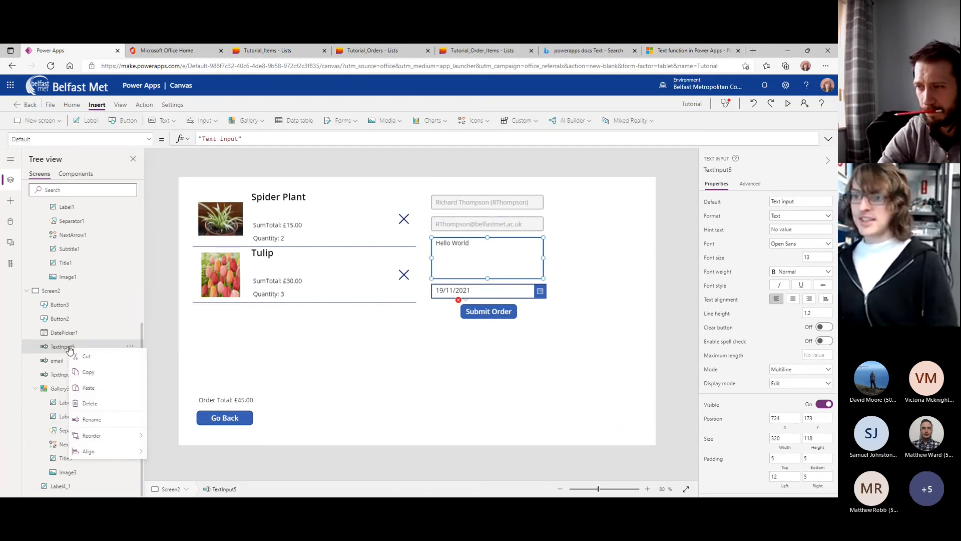
left_click(86, 424)
type("t")
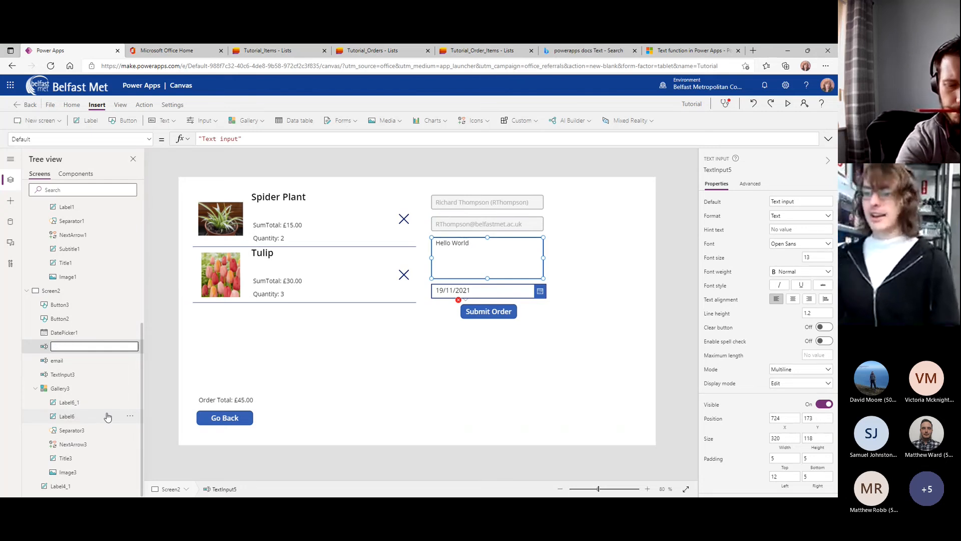
type("omment")
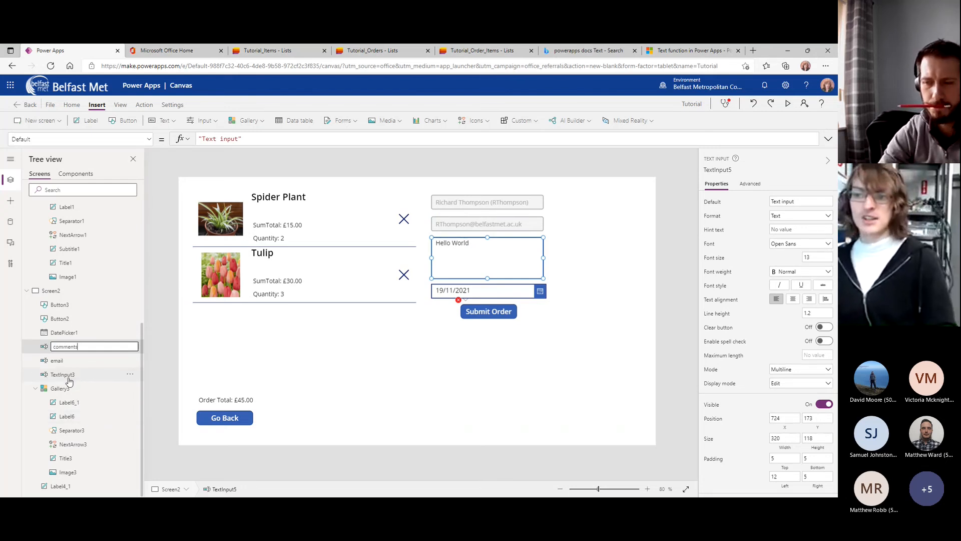
type("s")
key("Return")
Rename the cart screen's text input TextInput3 as name and the date picker DatePicker1 as date.
right_click(74, 379)
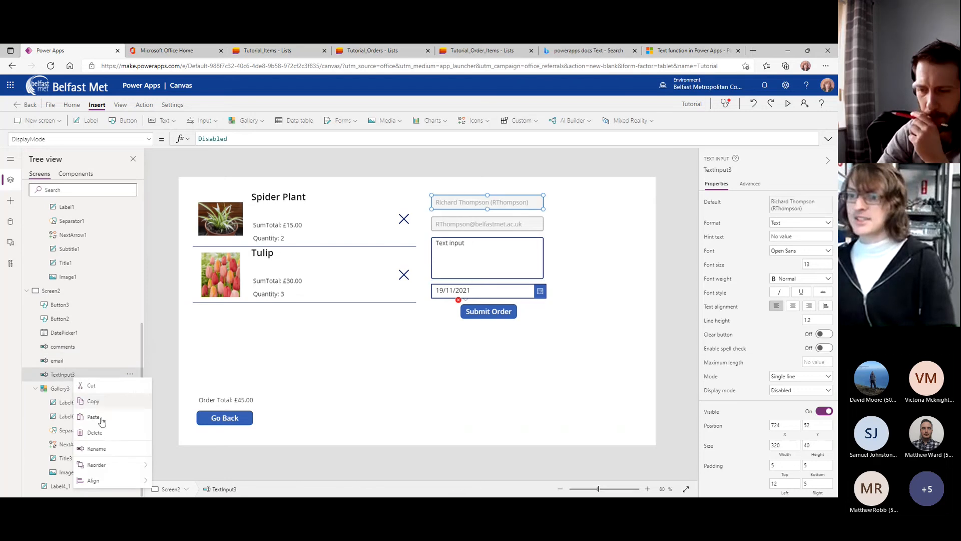
left_click(96, 449)
type("name")
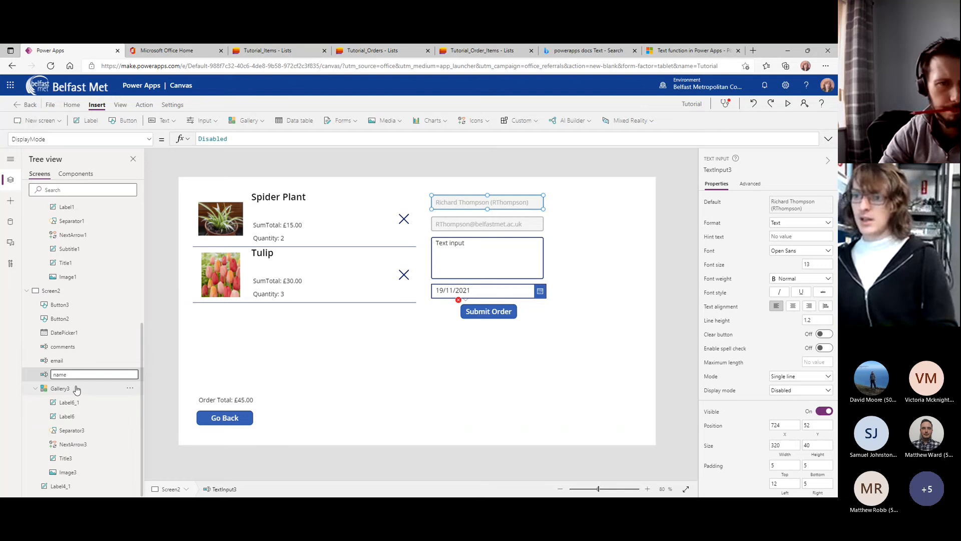
right_click(70, 334)
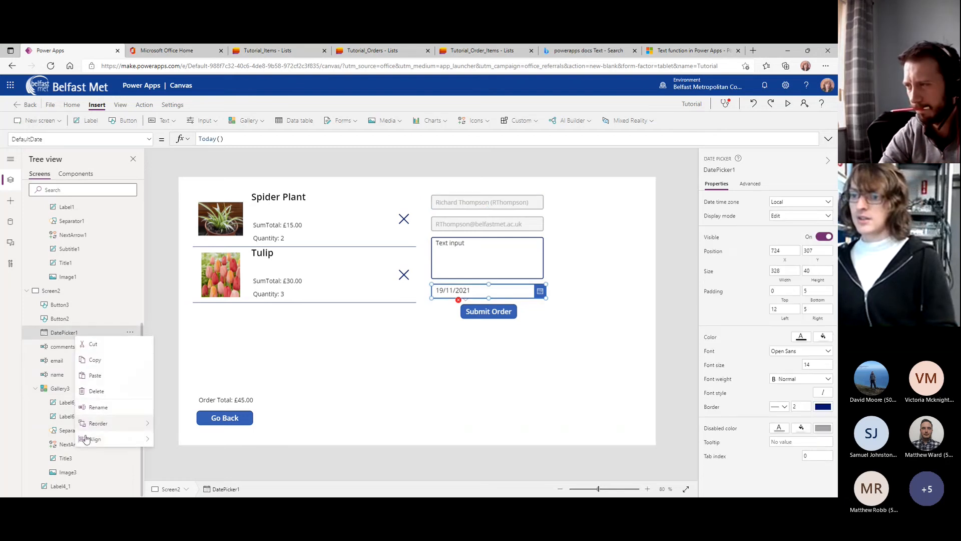
left_click(98, 407)
type("date")
key("Return")
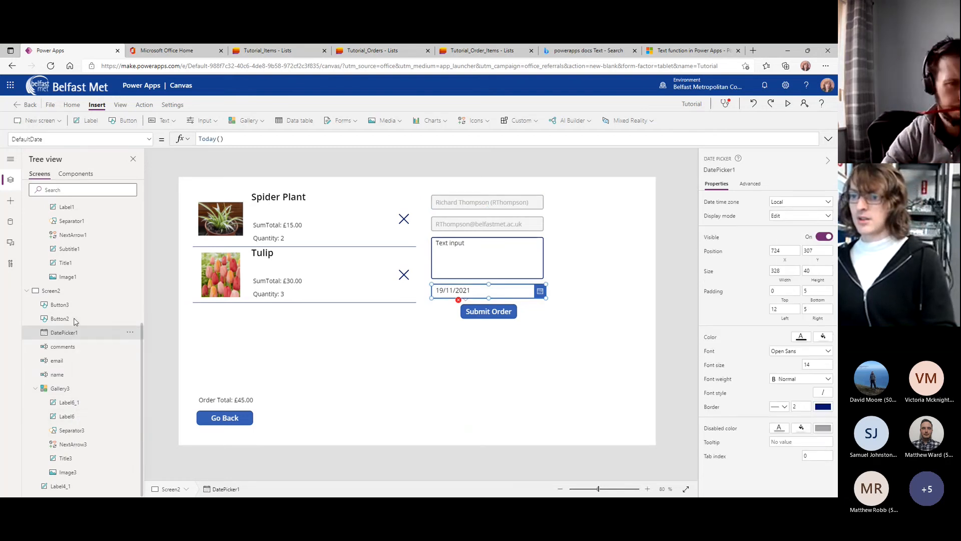
In the Submit Order button's formula, replace the Title entry with Name: name.Text, checking the column name in the Tutorial_Orders list.
left_click(471, 312)
left_click(828, 140)
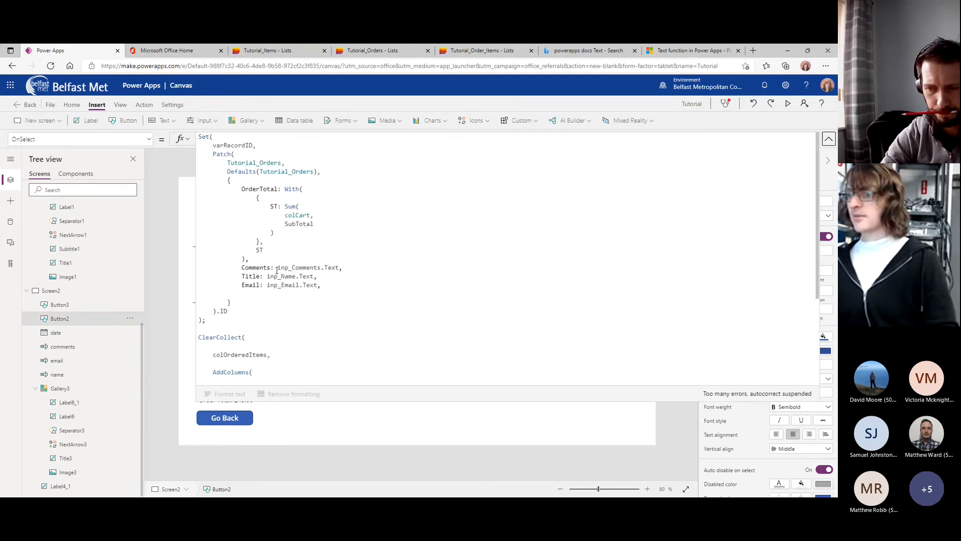
left_click_drag(294, 277, 274, 276)
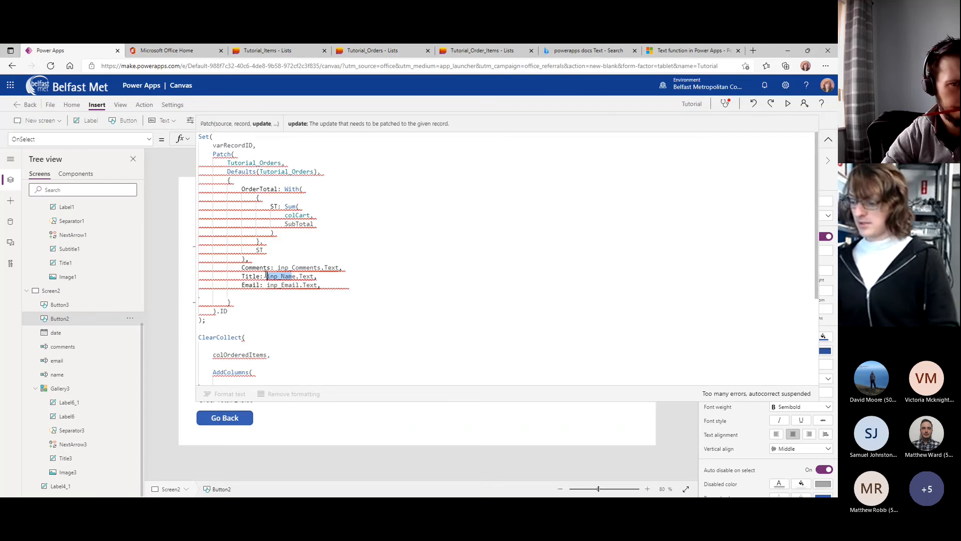
key("BackSpace")
type("name")
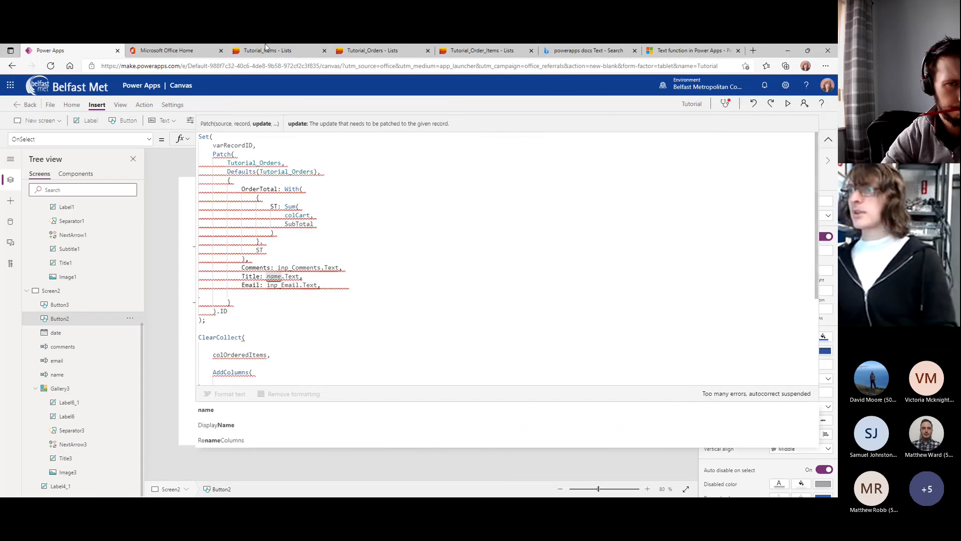
left_click(265, 50)
left_click(350, 52)
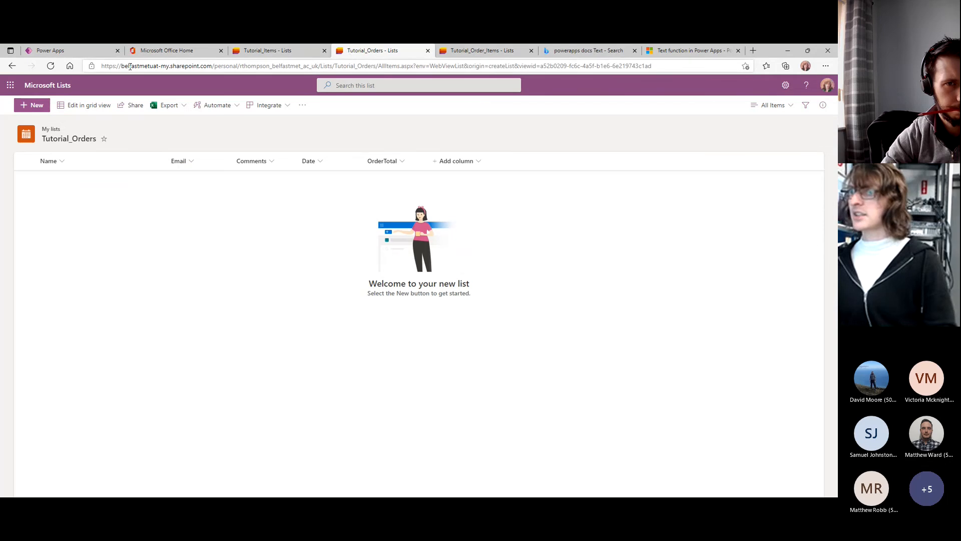
left_click(65, 51)
double_click(249, 276)
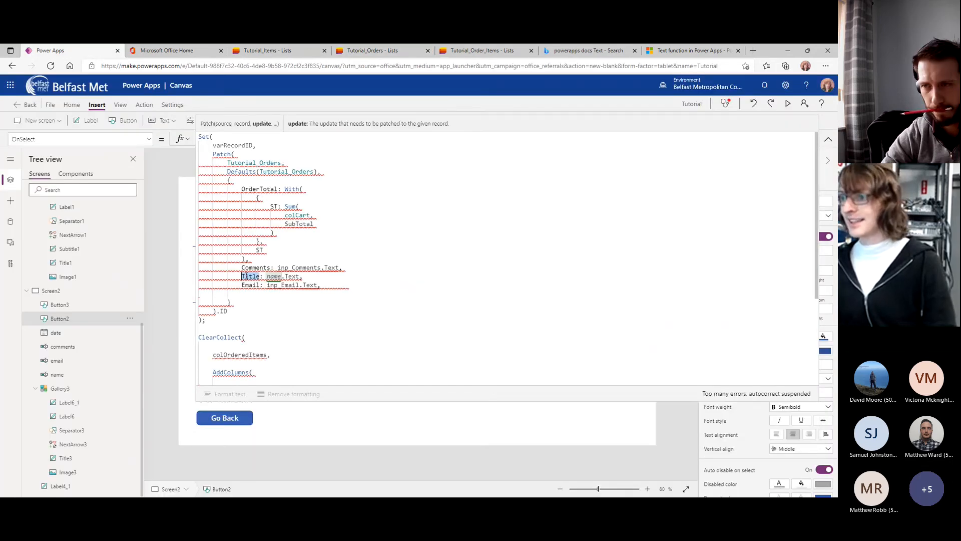
type("Name")
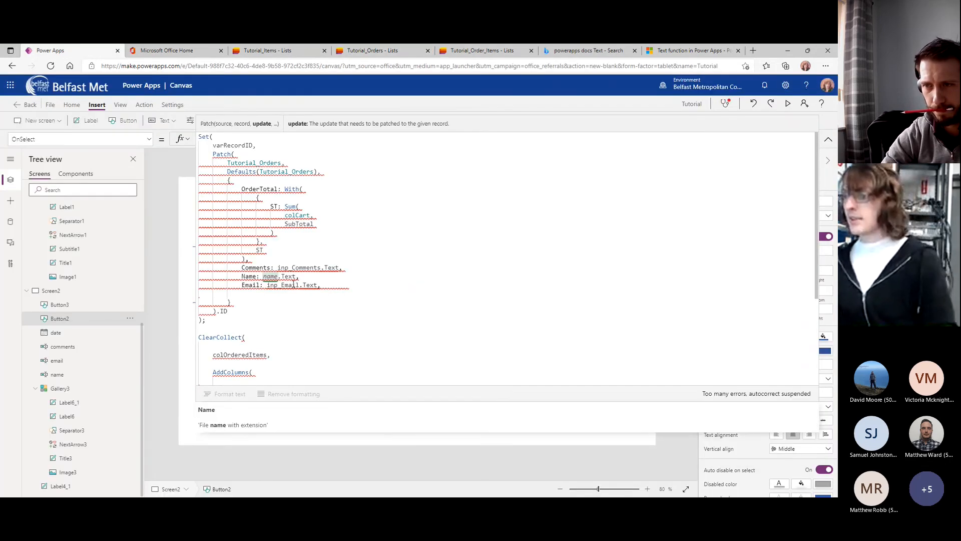
Point the Email and Comments entries of the Patch record to email.Text and comments.Text.
double_click(268, 285)
type("email")
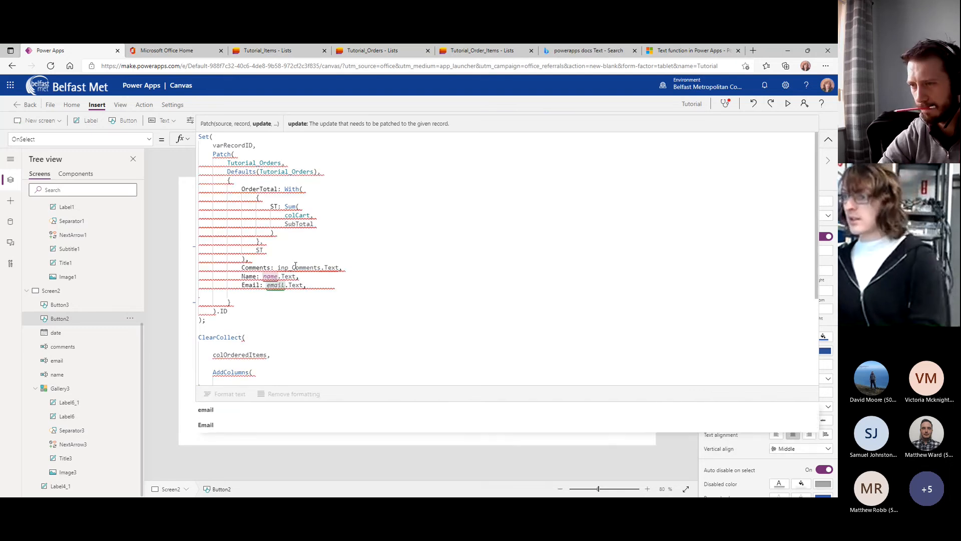
left_click_drag(296, 268, 286, 267)
type("c")
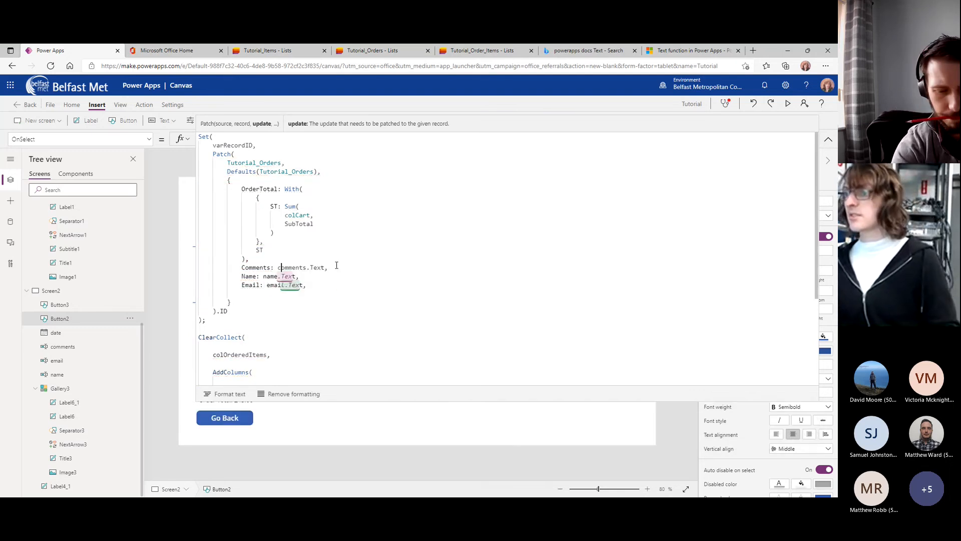
Delete everything after the Set statement, from ClearCollect through the Collect and Reset, Clear and Navigate code.
left_click(315, 285)
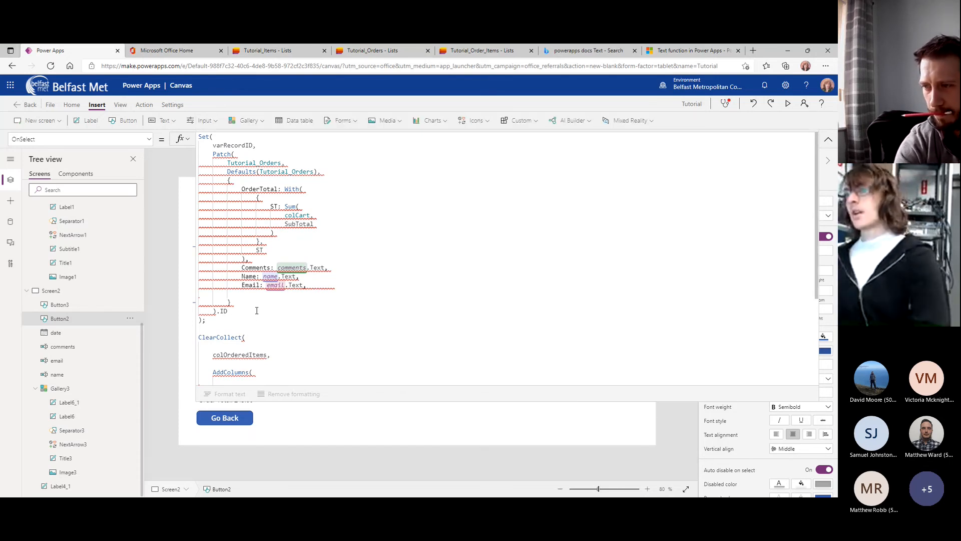
key("Delete")
left_click_drag(230, 319, 388, 381)
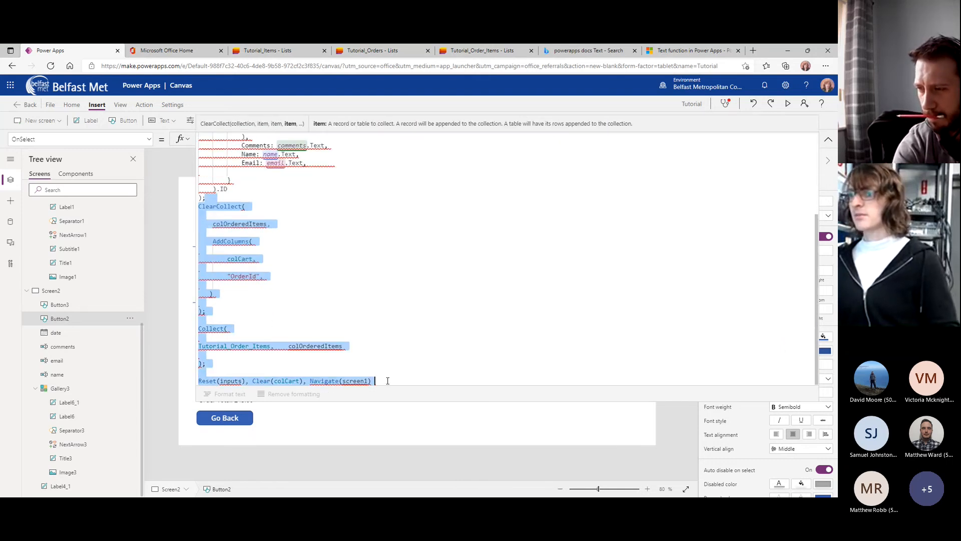
key("Delete")
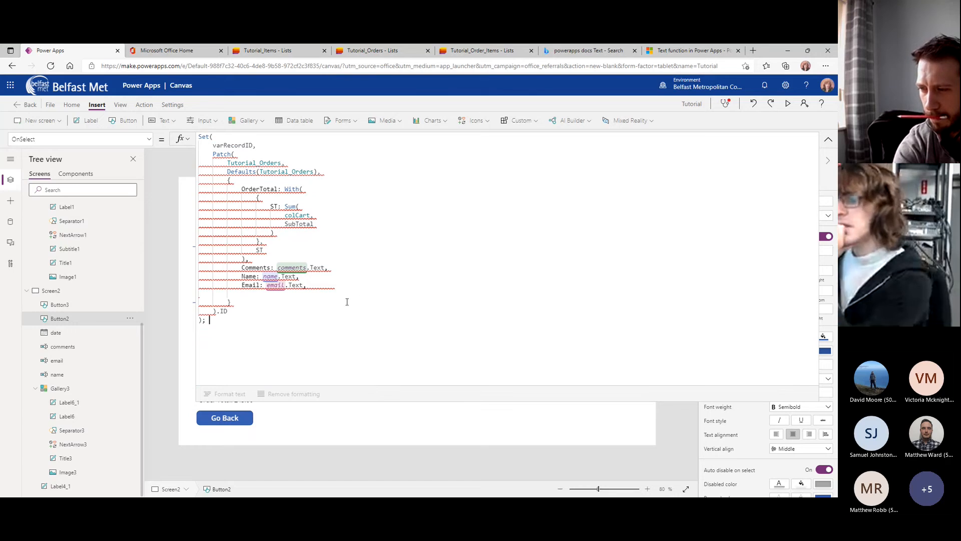
Remove the trailing comma after email.Text and the blank line below it, checking the Patch error on the source and Defaults arguments.
left_click(329, 285)
key("Delete")
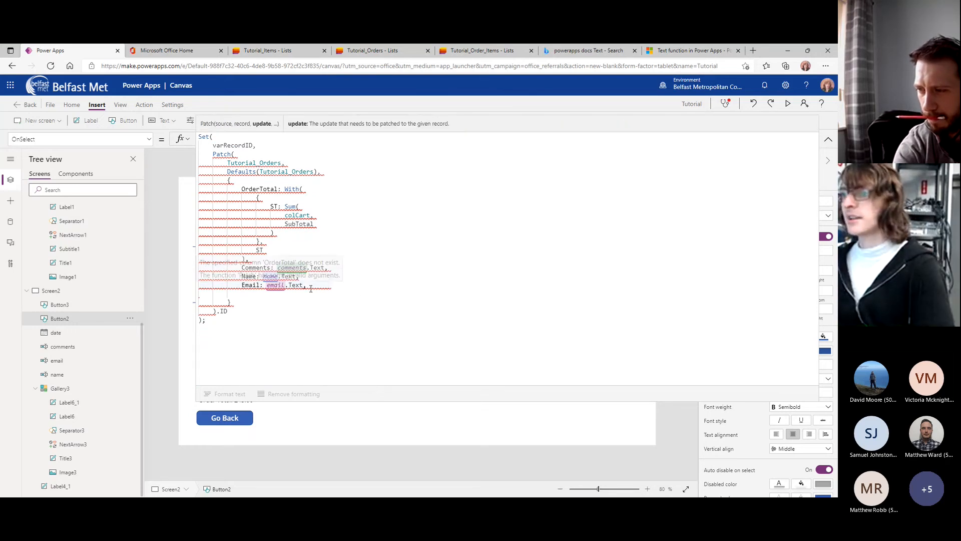
left_click(306, 287)
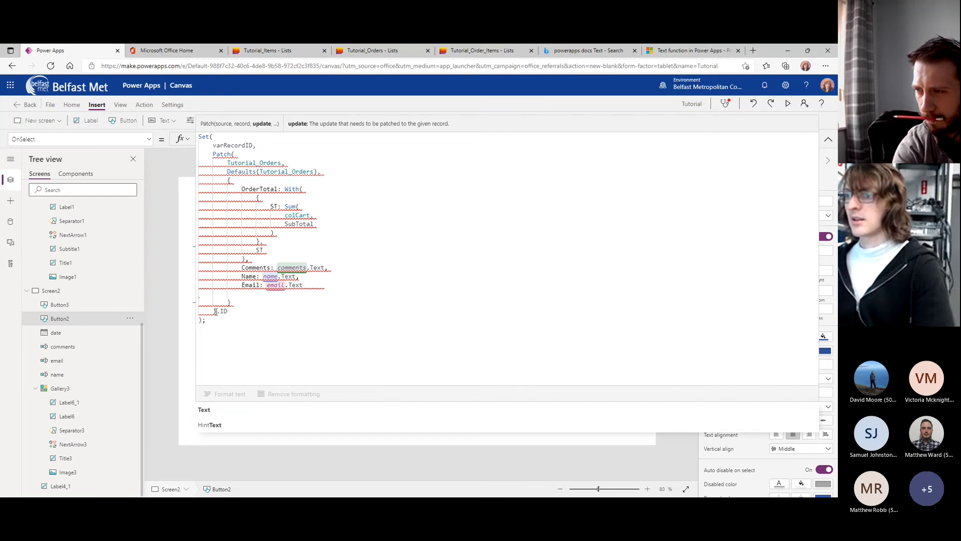
left_click(238, 163)
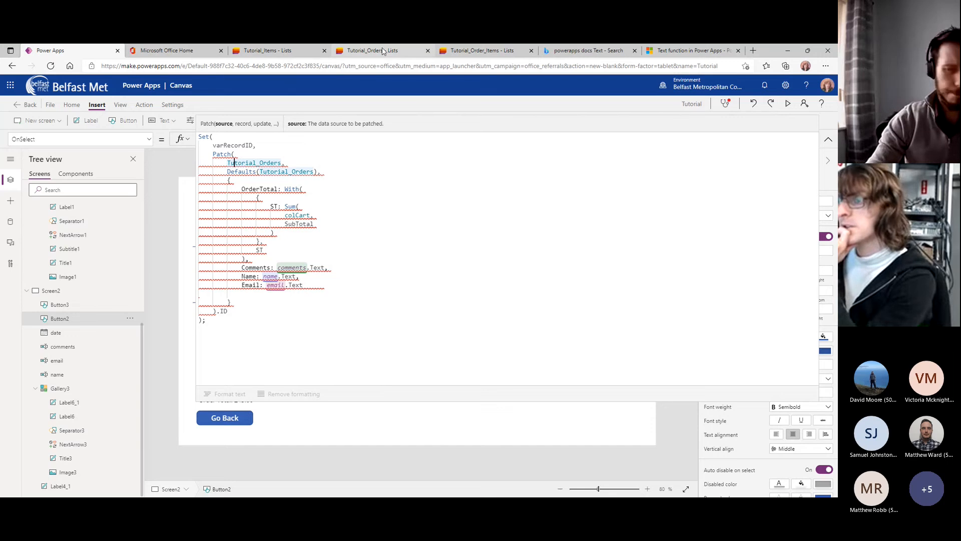
mouse_move(224, 152)
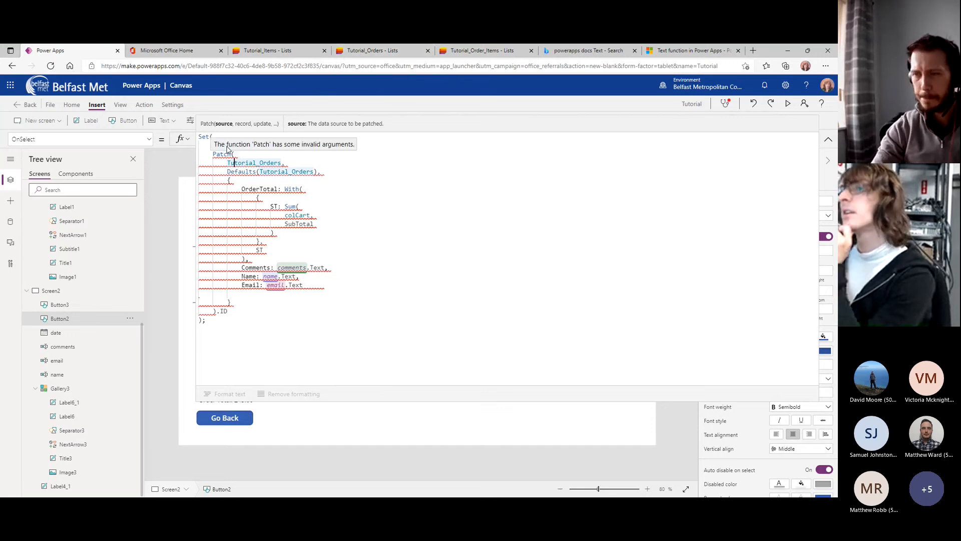
left_click(254, 172)
mouse_move(272, 174)
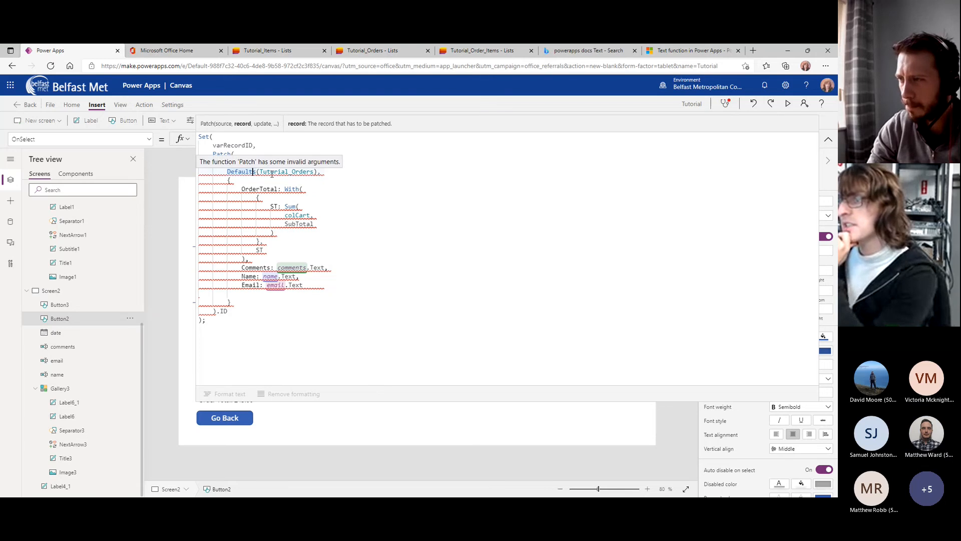
left_click(320, 286)
key("Delete")
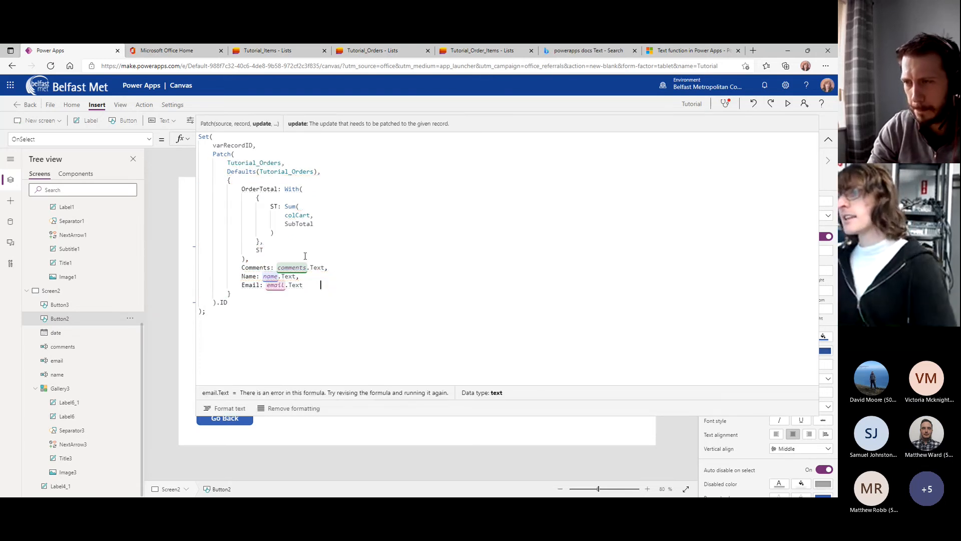
Examine the Patch arguments, the matching brackets and braces, and the varRecordID and .ID parts of the Set call for the invalid argument.
left_click(245, 171)
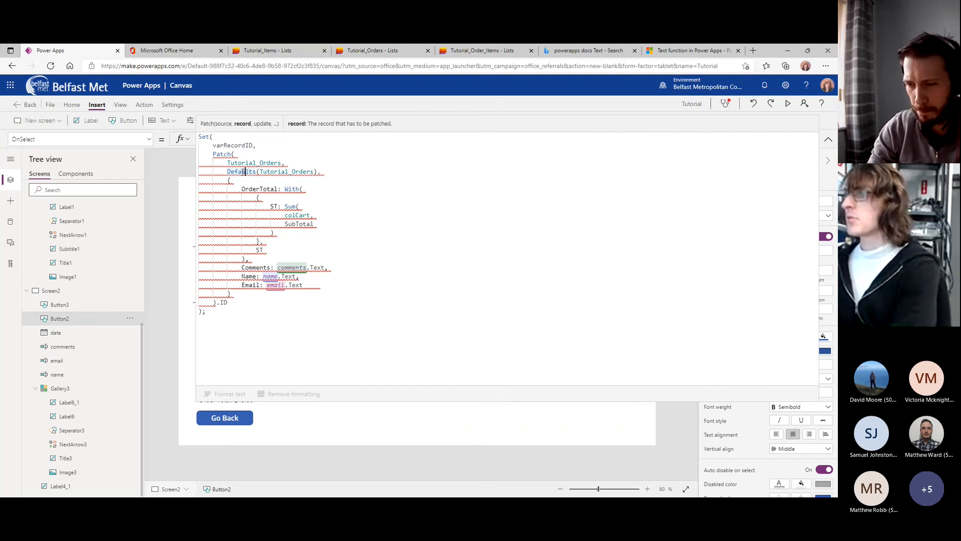
left_click_drag(227, 171, 257, 290)
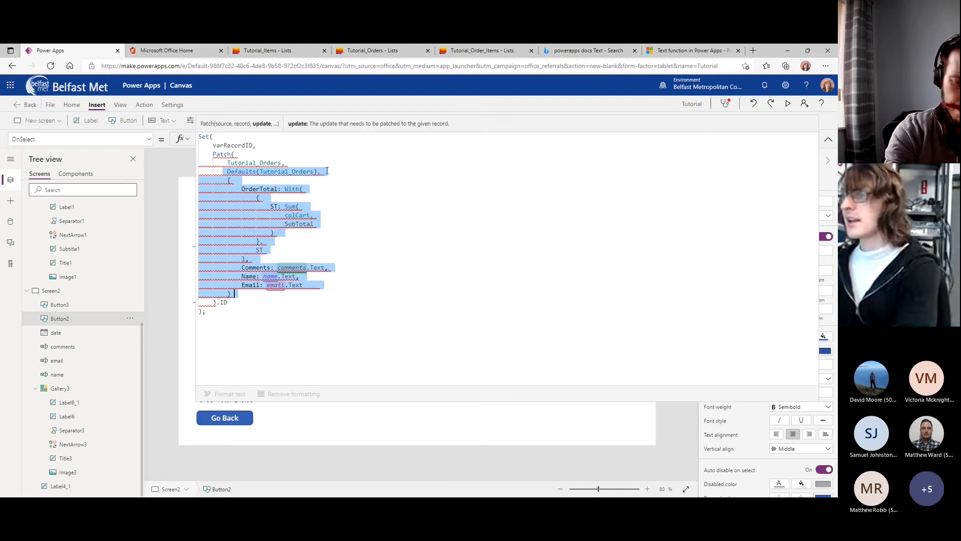
left_click(248, 171)
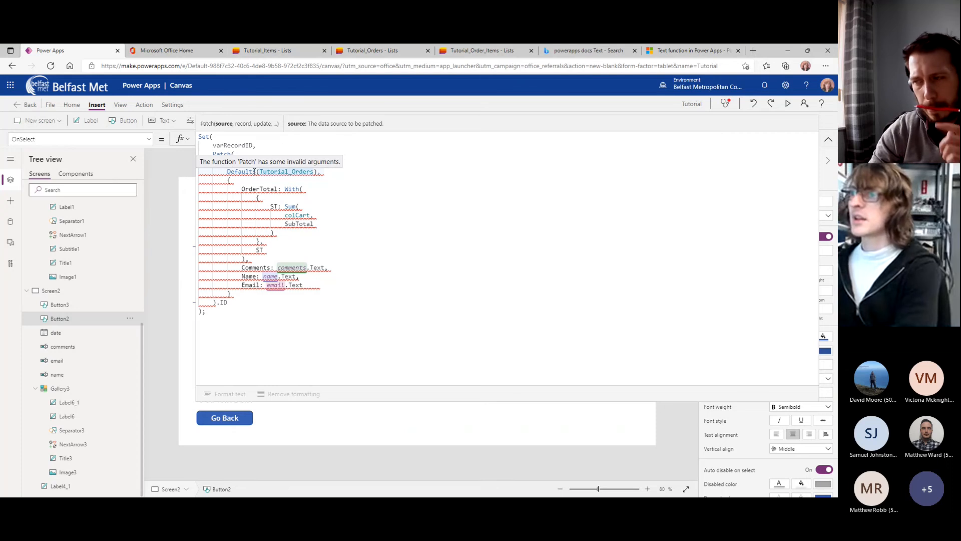
left_click(221, 303)
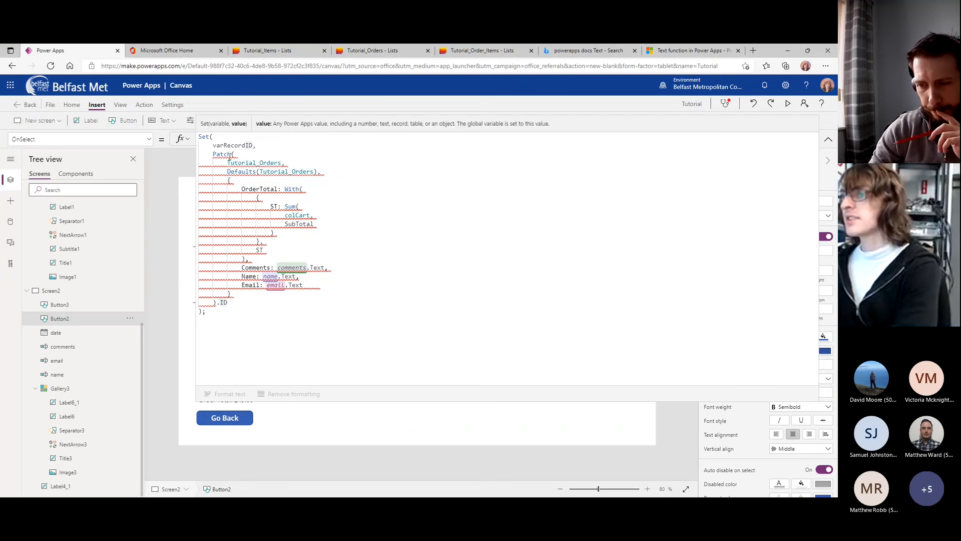
left_click(231, 155)
left_click(231, 303)
left_click(257, 171)
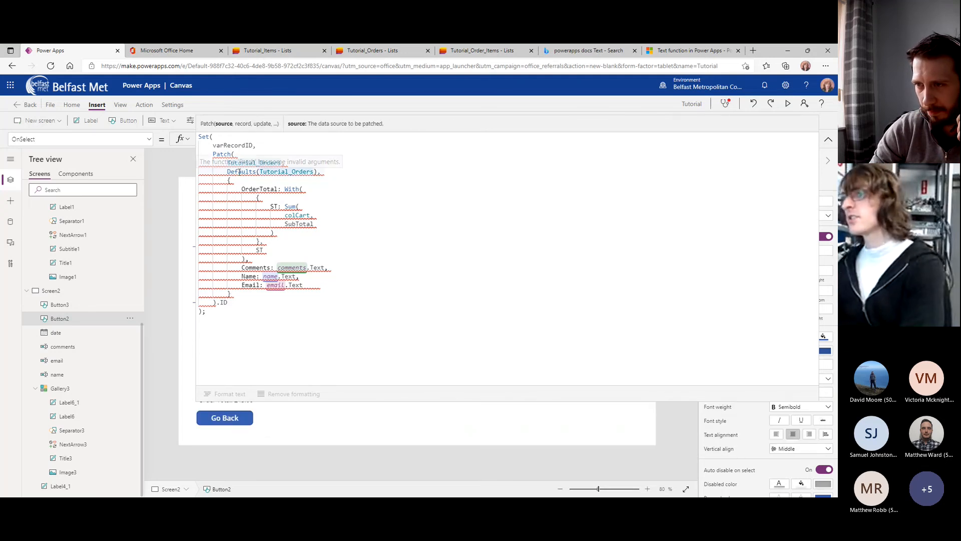
key("Up")
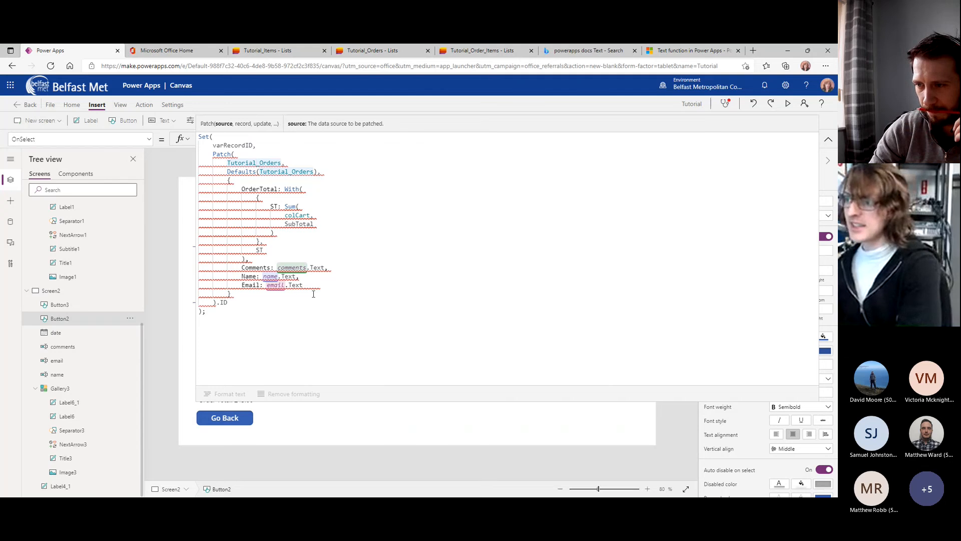
left_click(236, 293)
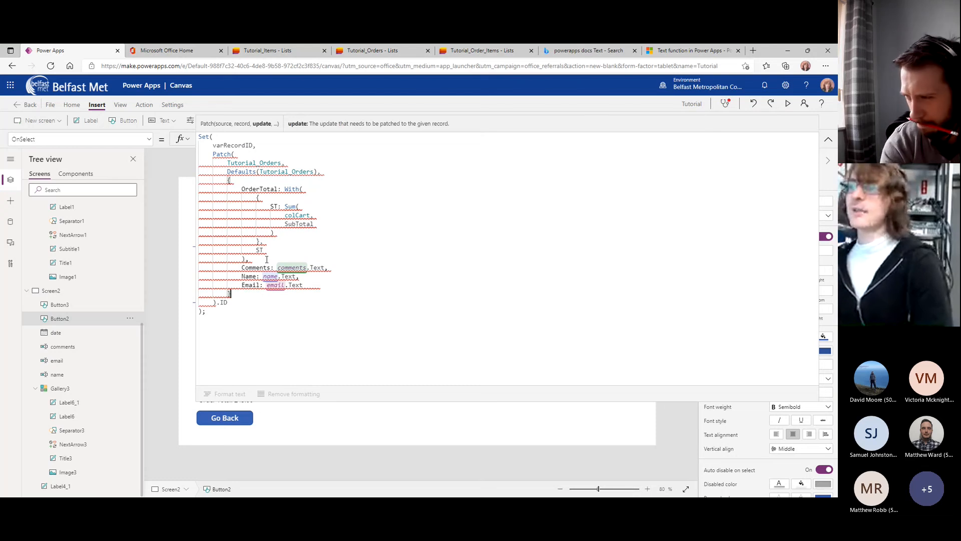
left_click(245, 179)
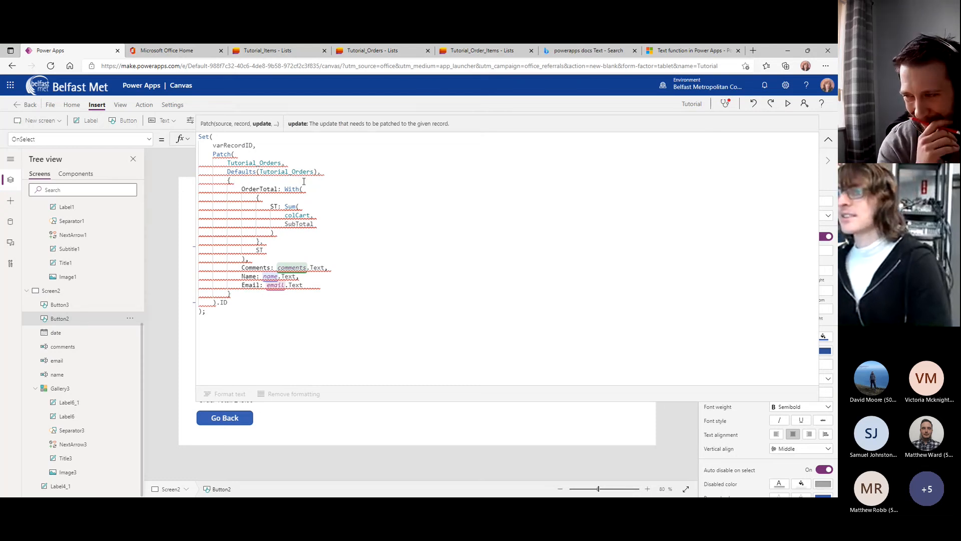
mouse_move(241, 160)
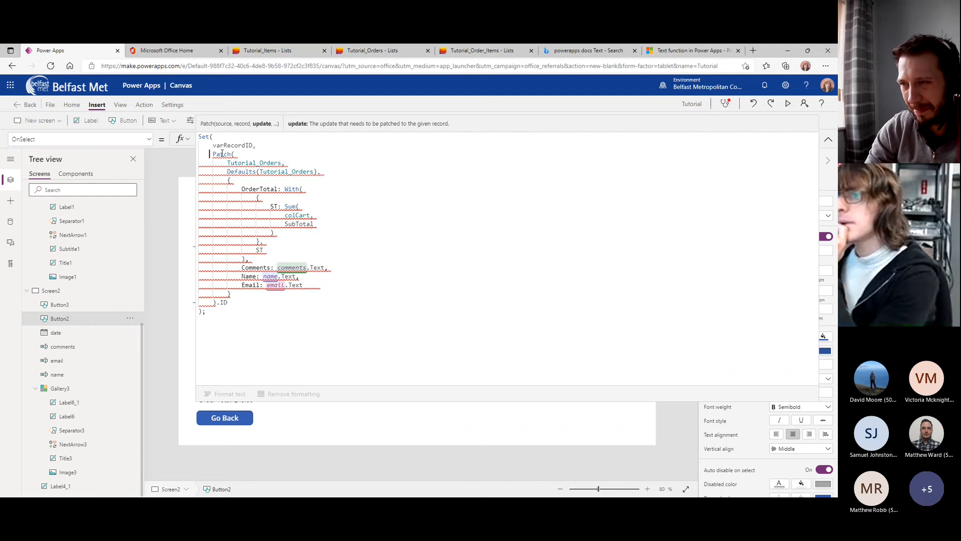
left_click(259, 163)
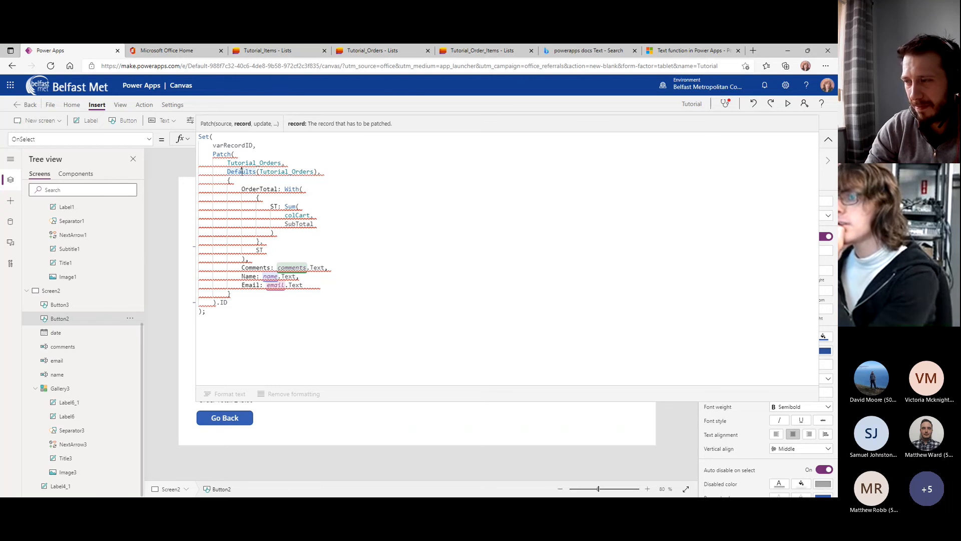
left_click(204, 310)
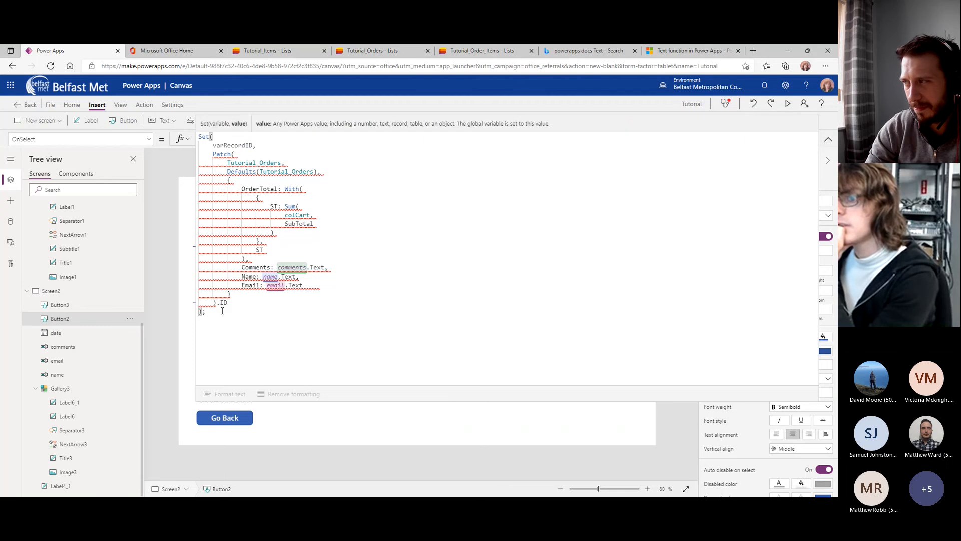
left_click(228, 303)
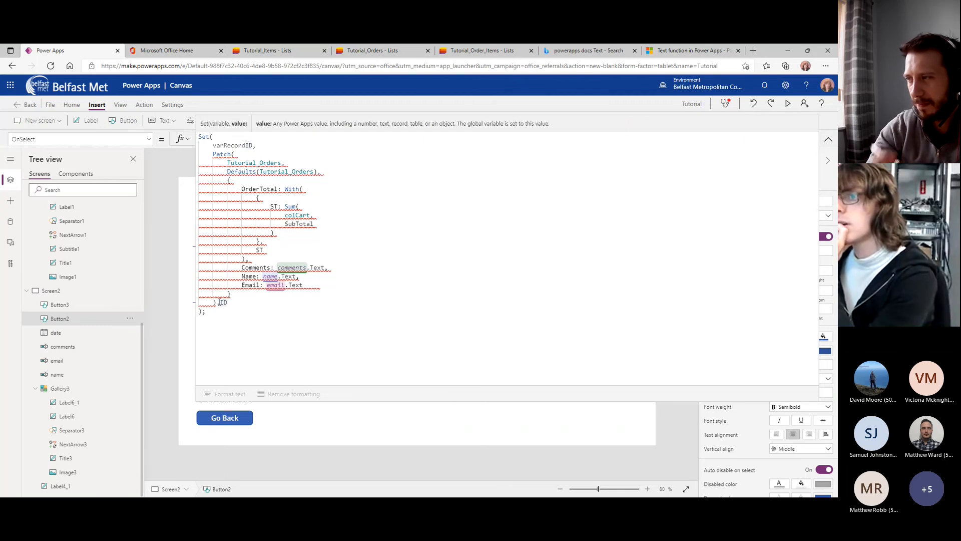
left_click(231, 145)
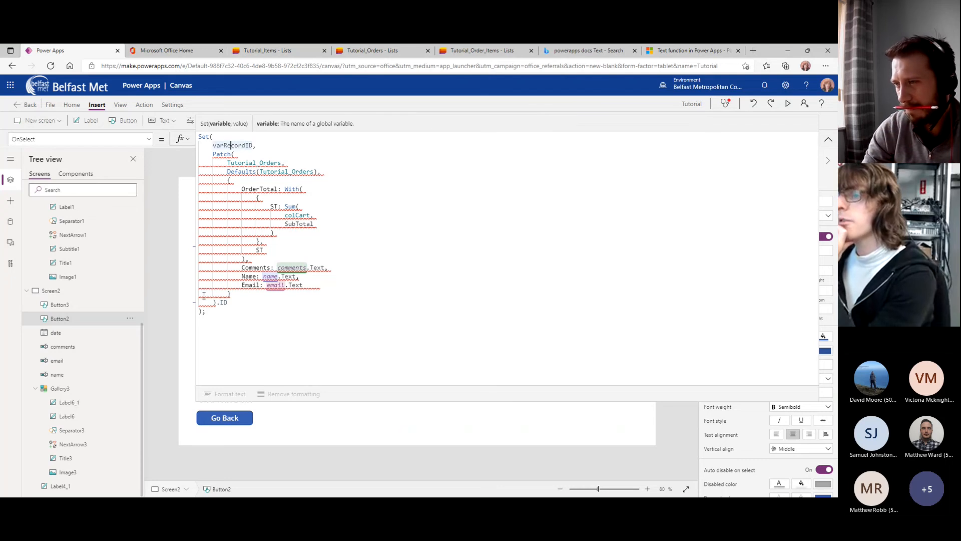
left_click(224, 302)
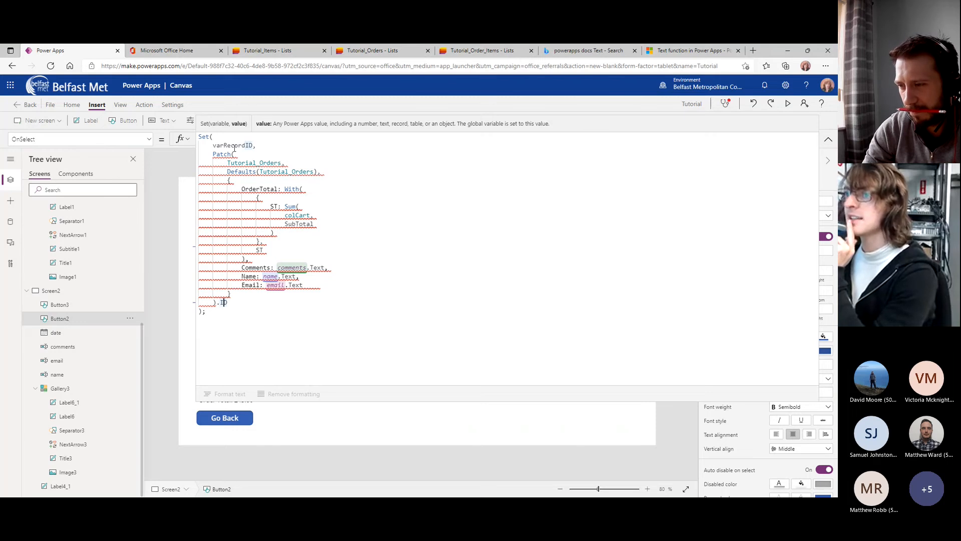
Try adding an extra closing parenthesis after the closing brace of the Patch record.
left_click(234, 145)
left_click(239, 294)
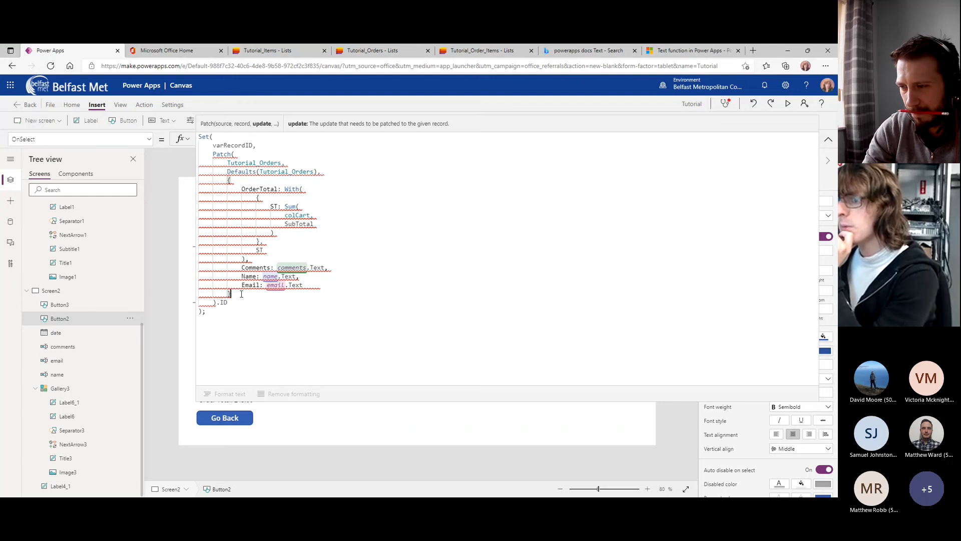
type(")")
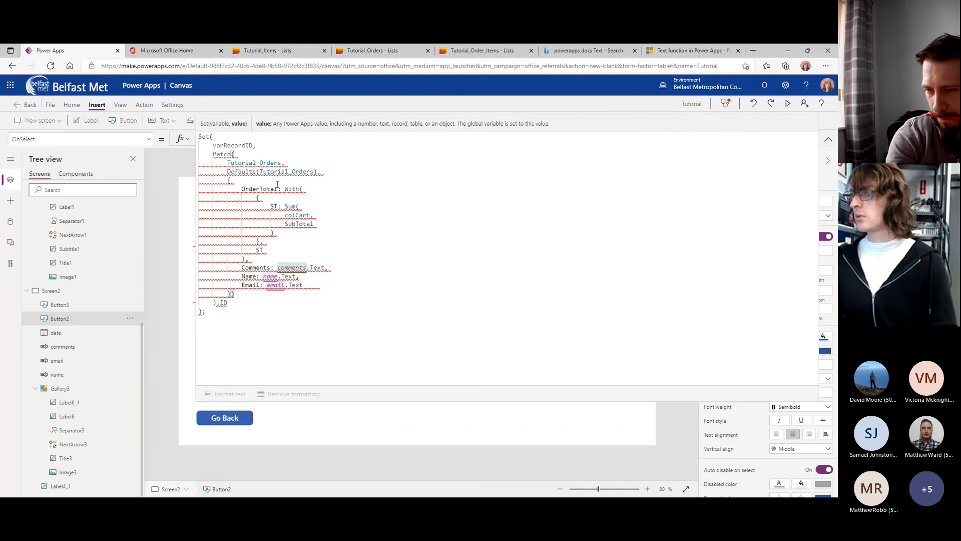
key("BackSpace")
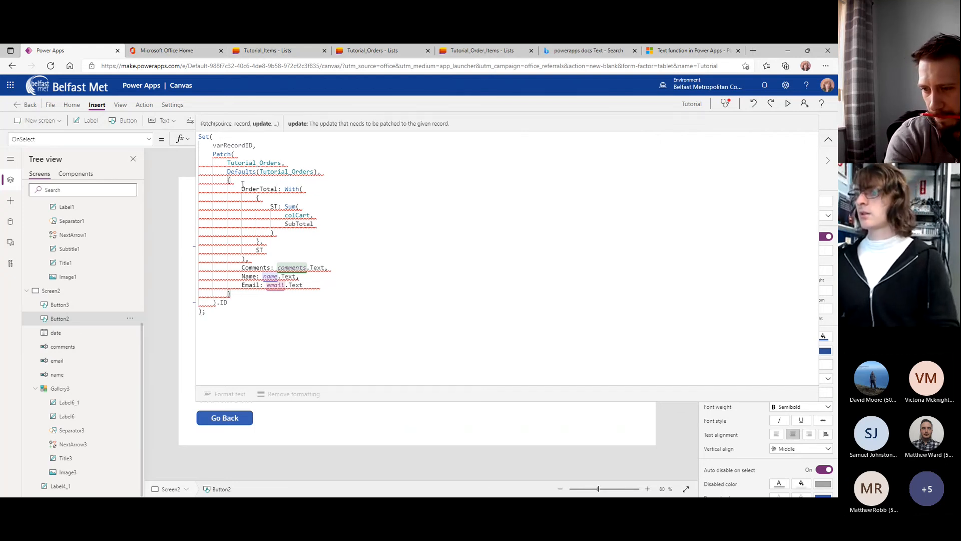
left_click(163, 51)
left_click(67, 49)
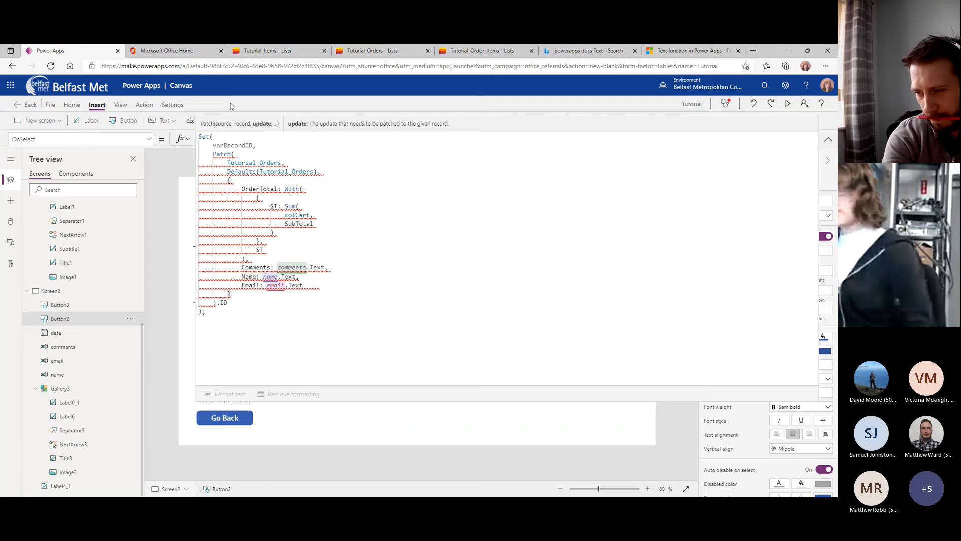
Paste the ClearCollect, Collect, Reset, Clear and Navigate code back after the Set statement and remove the blank lines down to AddColumns.
left_click(228, 313)
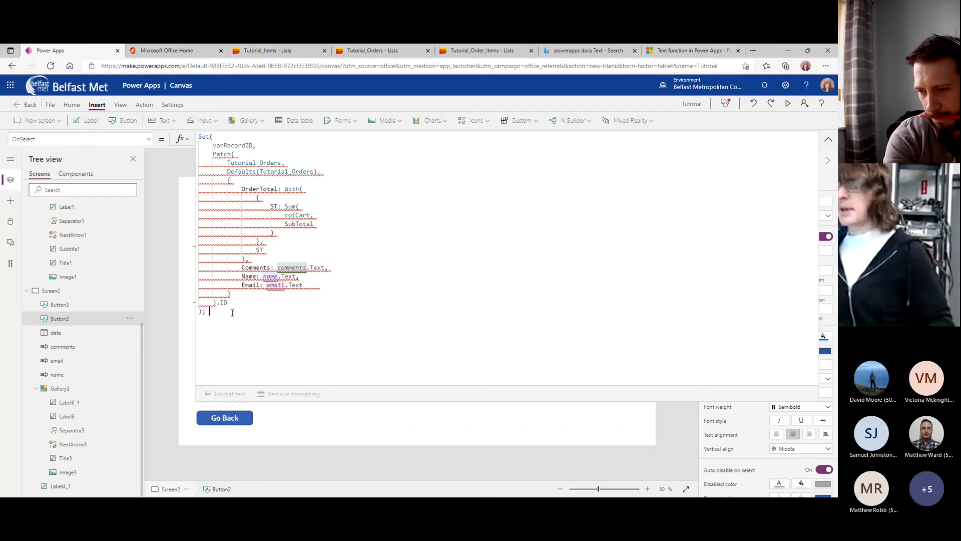
key("ctrl+v")
left_click(261, 253)
key("Delete")
left_click(277, 260)
key("Delete")
left_click(279, 268)
key("Delete")
Remove the blank lines inside the AddColumns call and between the end of ClearCollect and the Collect statement.
left_click(275, 276)
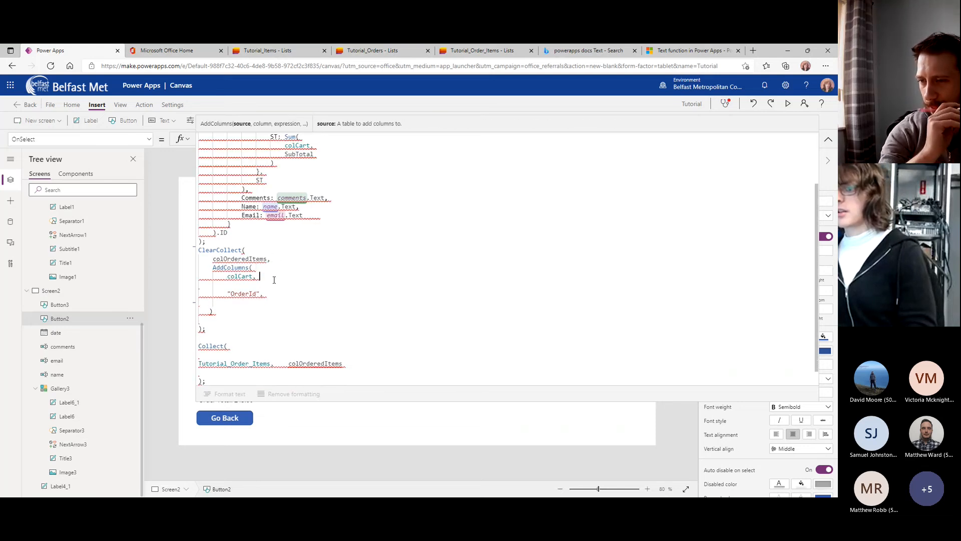
key("Delete")
left_click(266, 285)
key("Delete")
left_click(258, 293)
key("Delete")
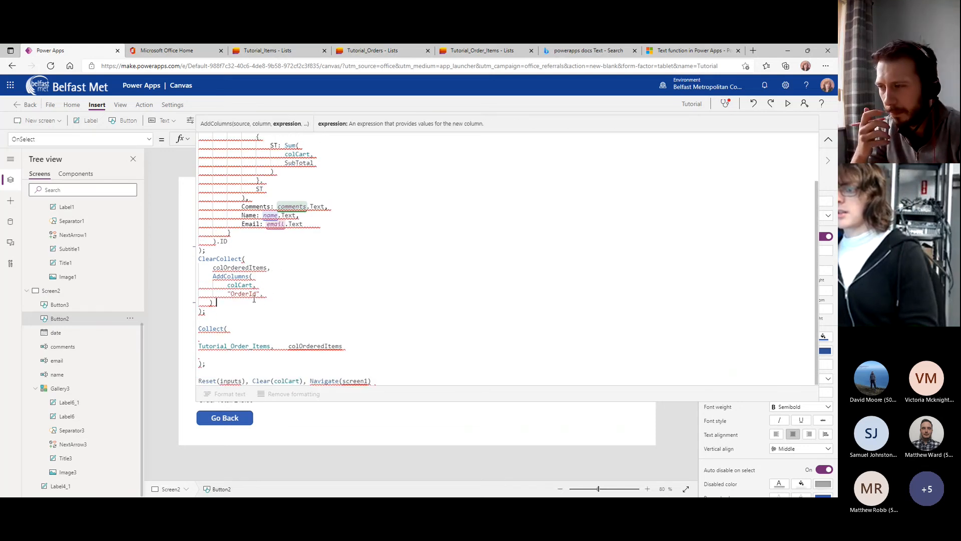
left_click(223, 313)
key("Delete")
Tidy the Collect statement by removing its blank lines, the extra spaces before colOrderedItems and the blank line before Reset.
left_click(230, 328)
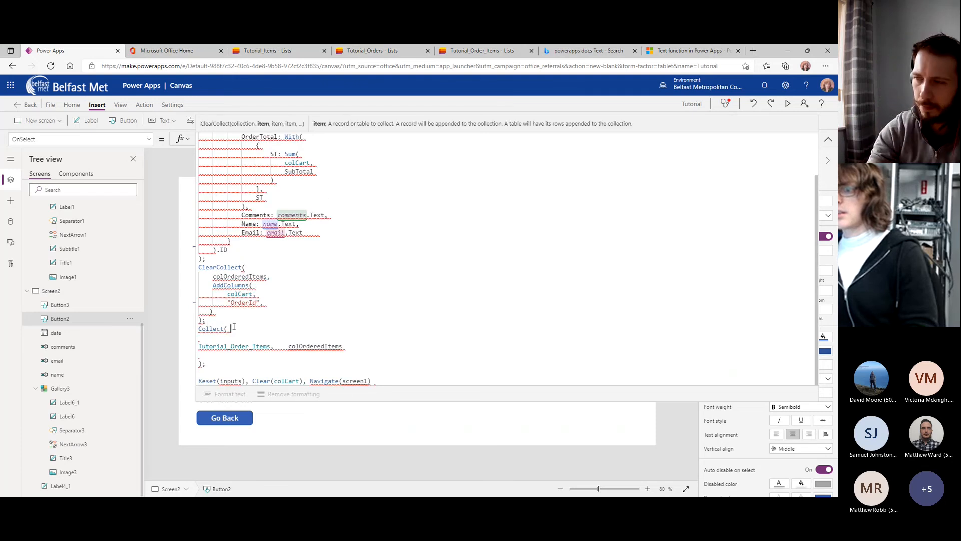
key("Delete")
left_click(347, 345)
key("Delete")
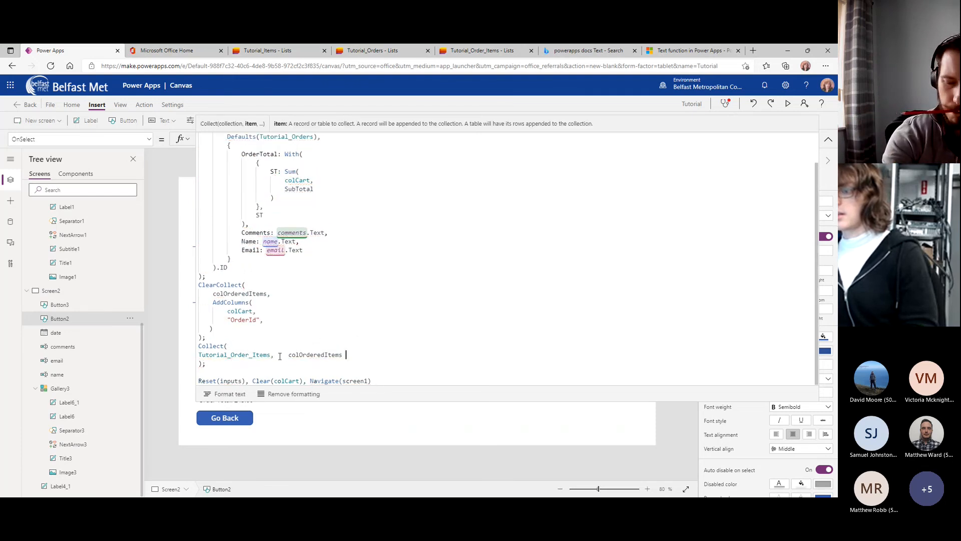
left_click_drag(278, 355, 288, 355)
key("BackSpace")
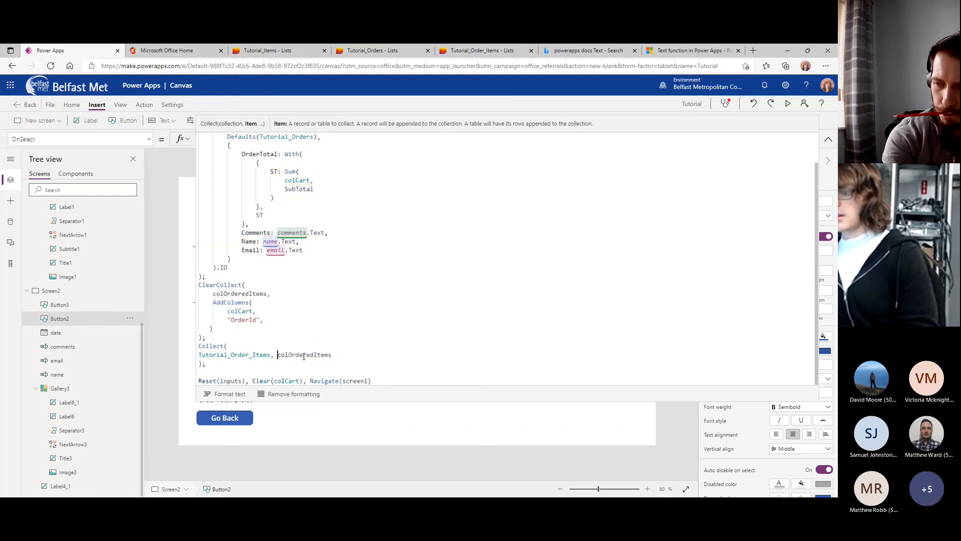
left_click(221, 365)
key("Delete")
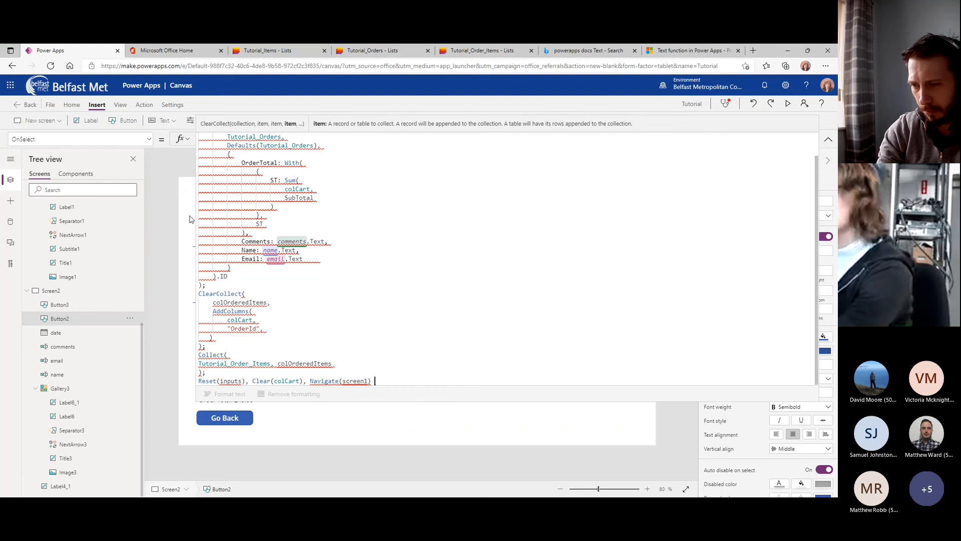
Add the entry Date: date.SelectedDate to the Patch record after the Email entry.
scroll(259, 268, "up", 1)
left_click(304, 284)
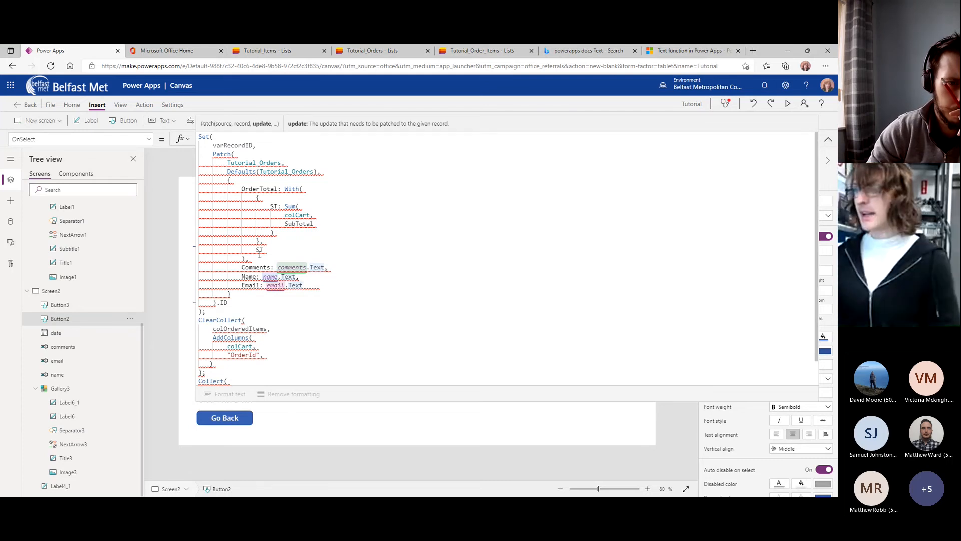
type(",")
key("Return")
type("Date:")
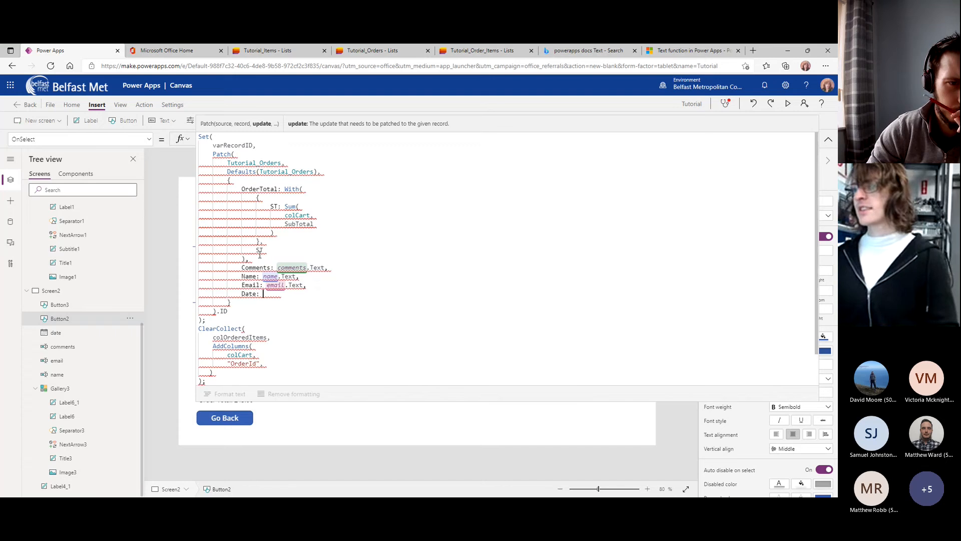
type(" Da")
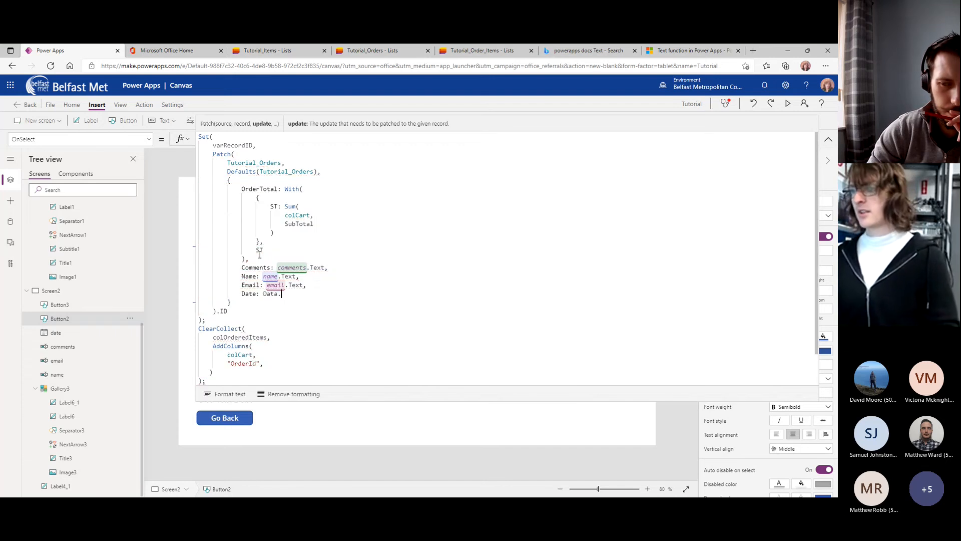
type("te")
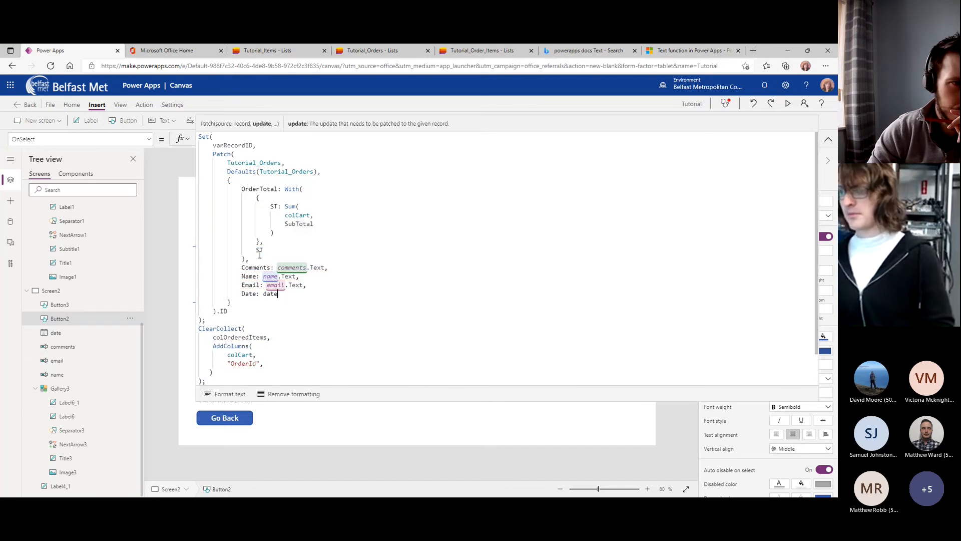
type(".SelectedDate")
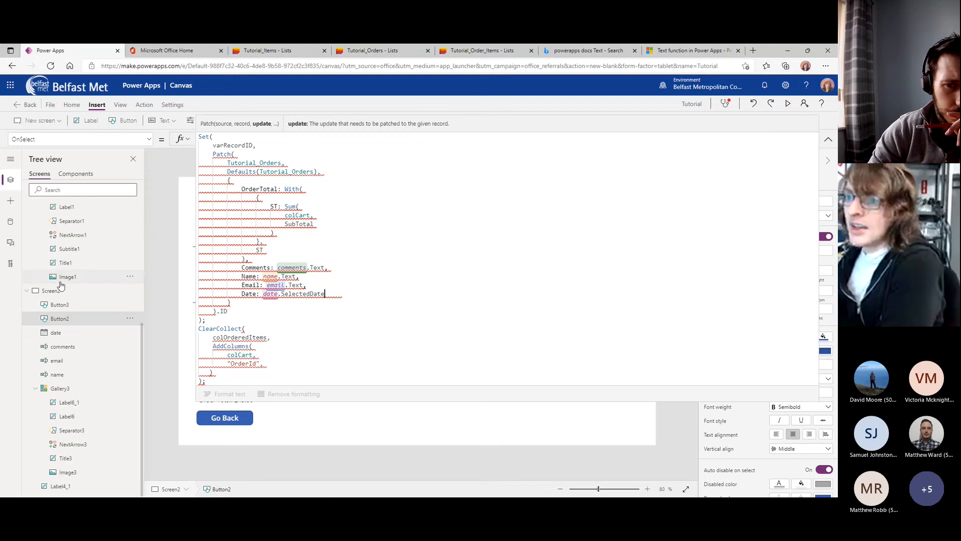
Examine the With and Patch brackets, the record's column names and varRecordID for the cause of the invalid arguments.
left_click(278, 381)
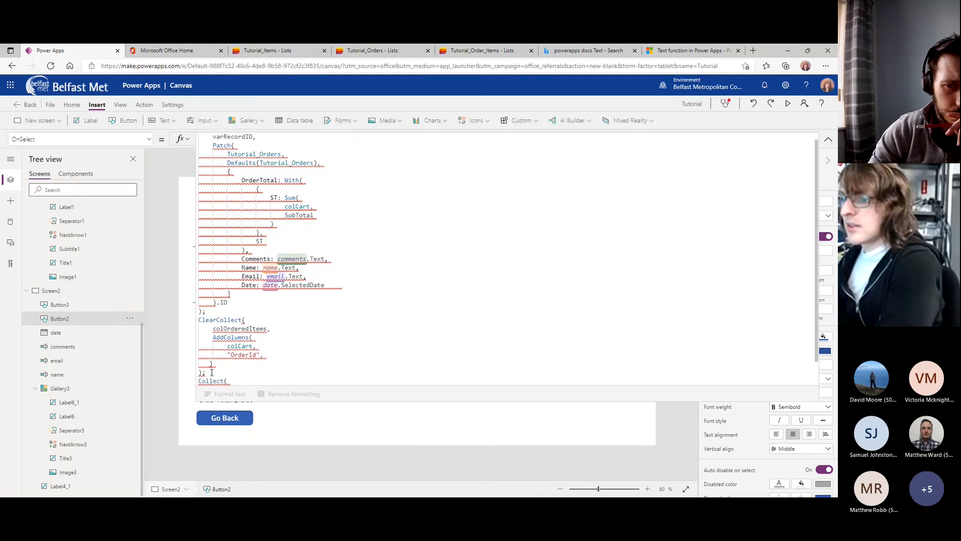
scroll(264, 320, "up", 1)
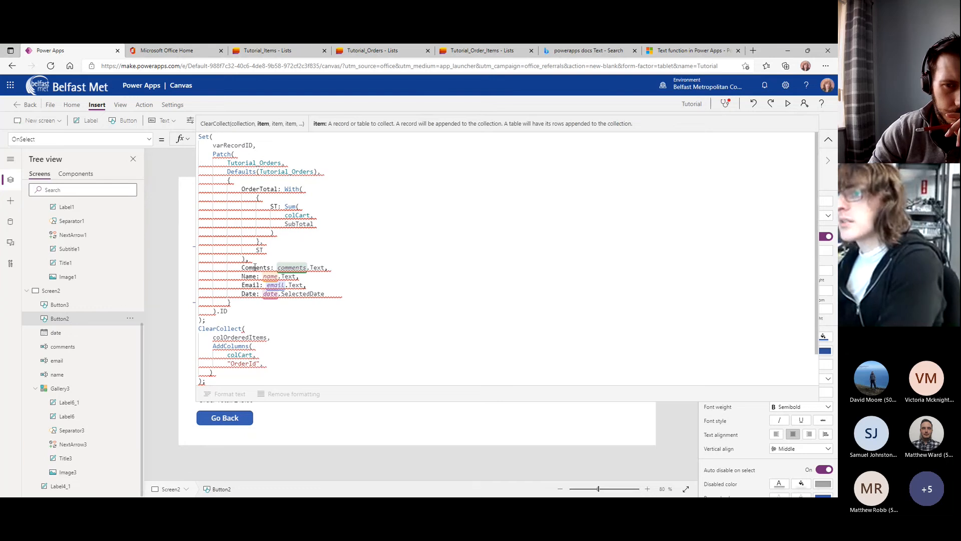
left_click(269, 241)
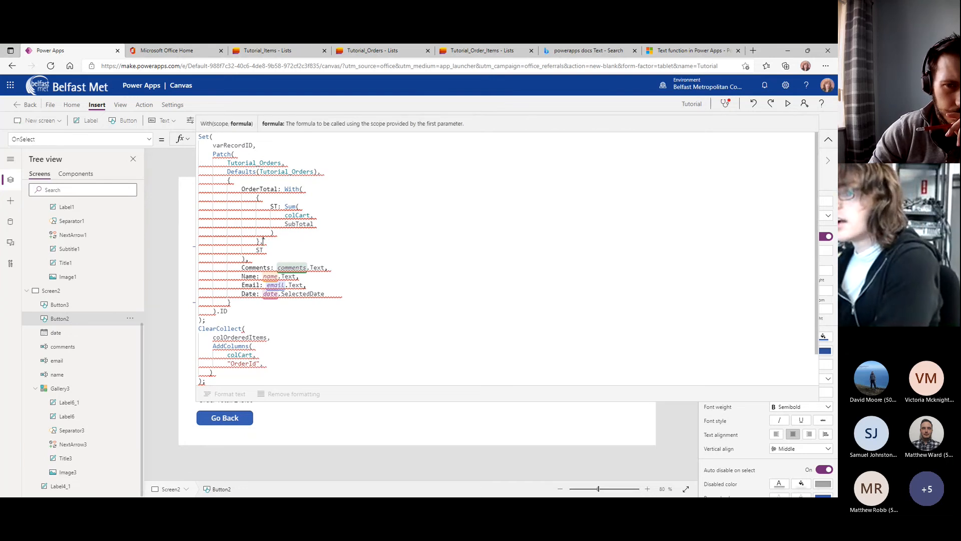
left_click(304, 189)
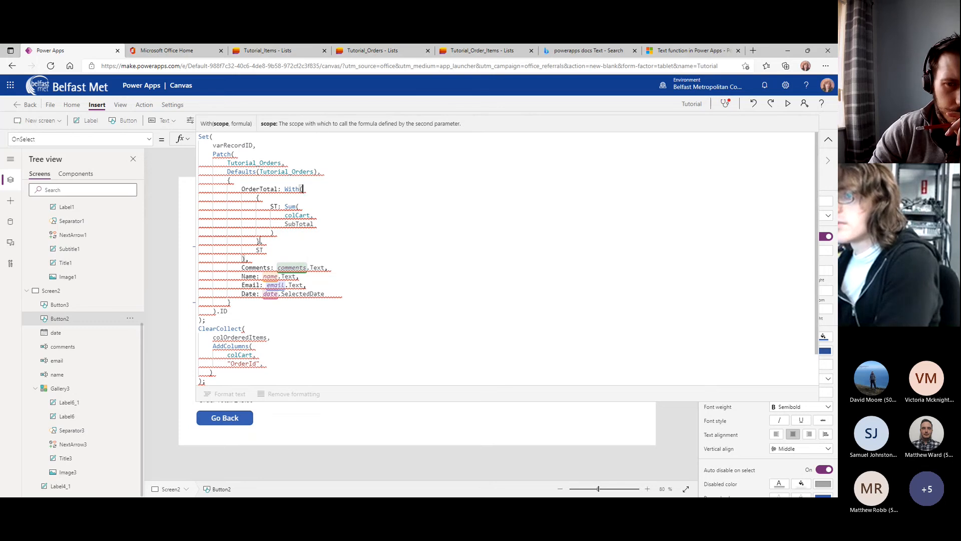
left_click(246, 259)
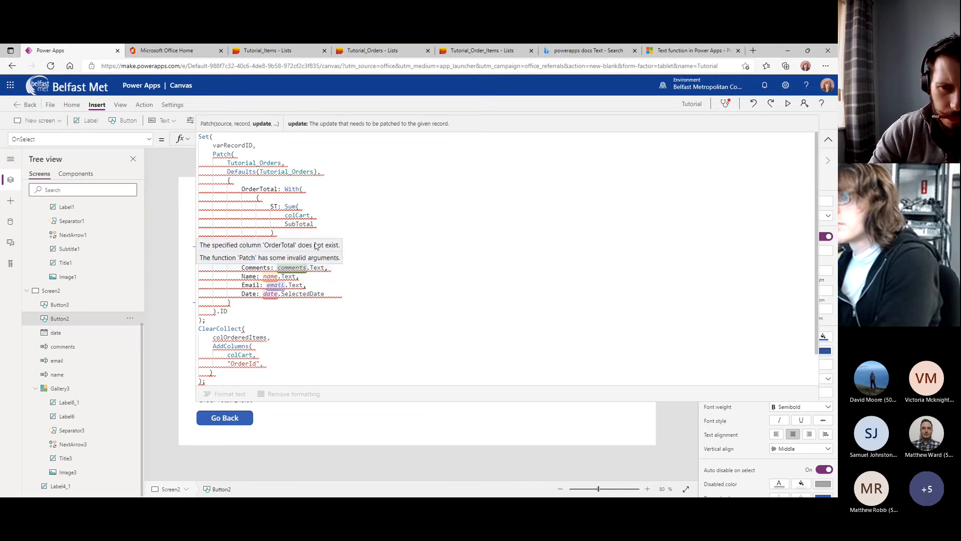
left_click(246, 189)
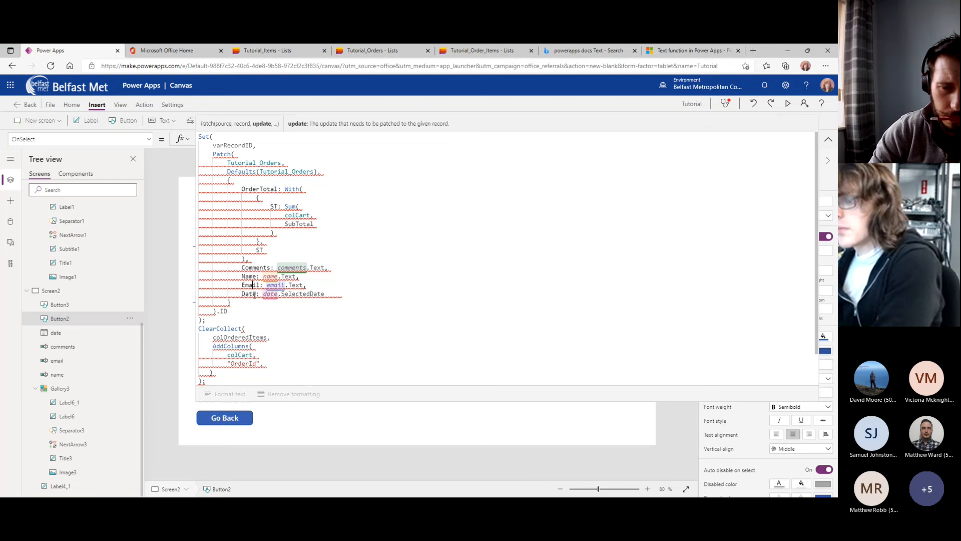
left_click(239, 303)
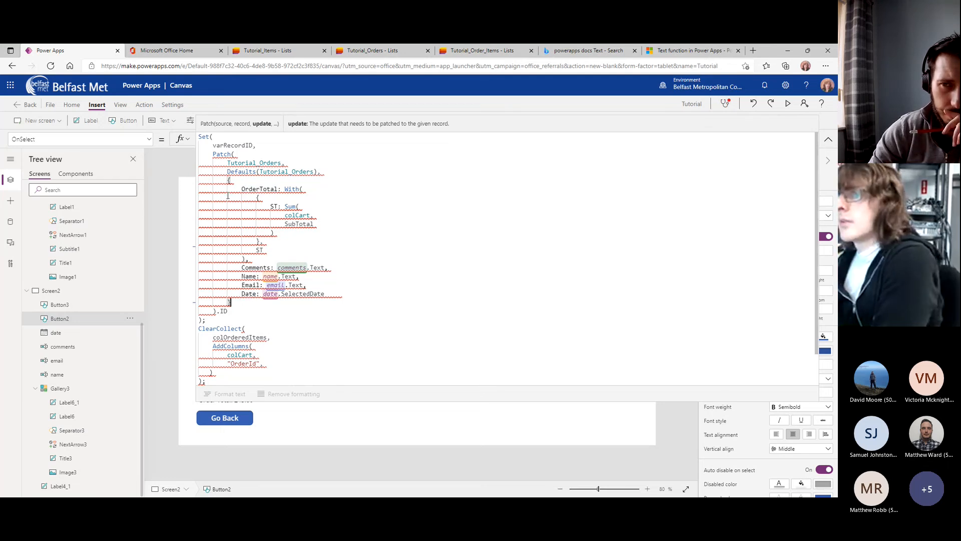
left_click(243, 146)
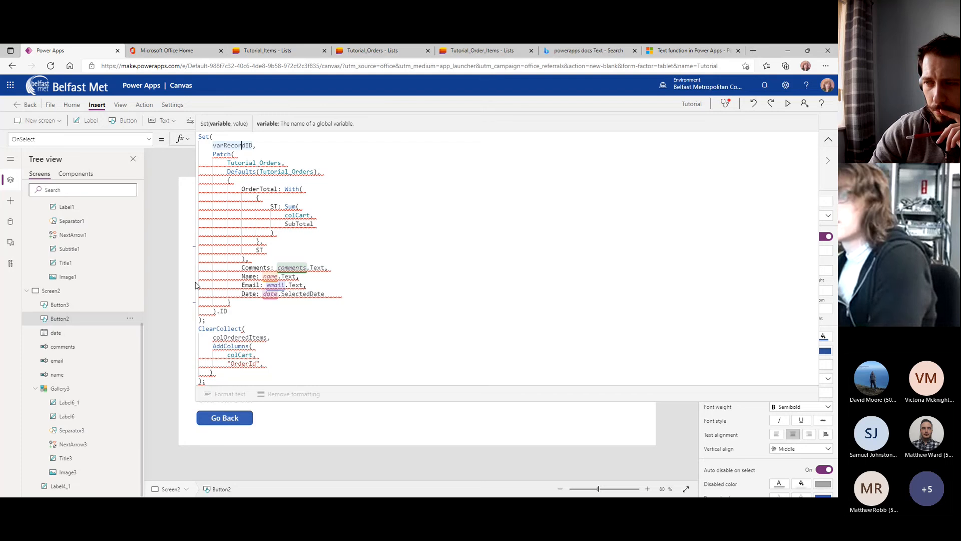
mouse_move(293, 172)
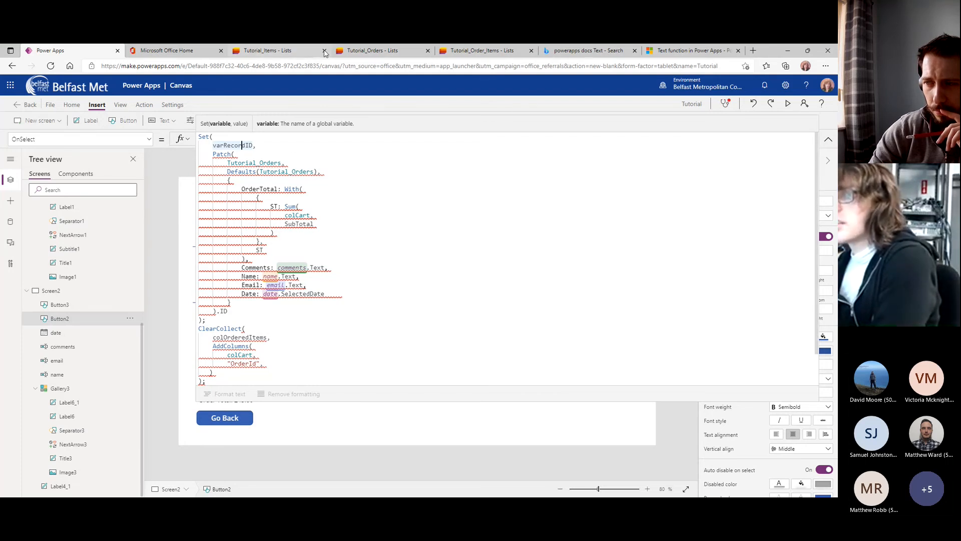
Refresh the Tutorial_Orders and Tutorial_Order_Items data sources.
left_click(10, 221)
right_click(79, 271)
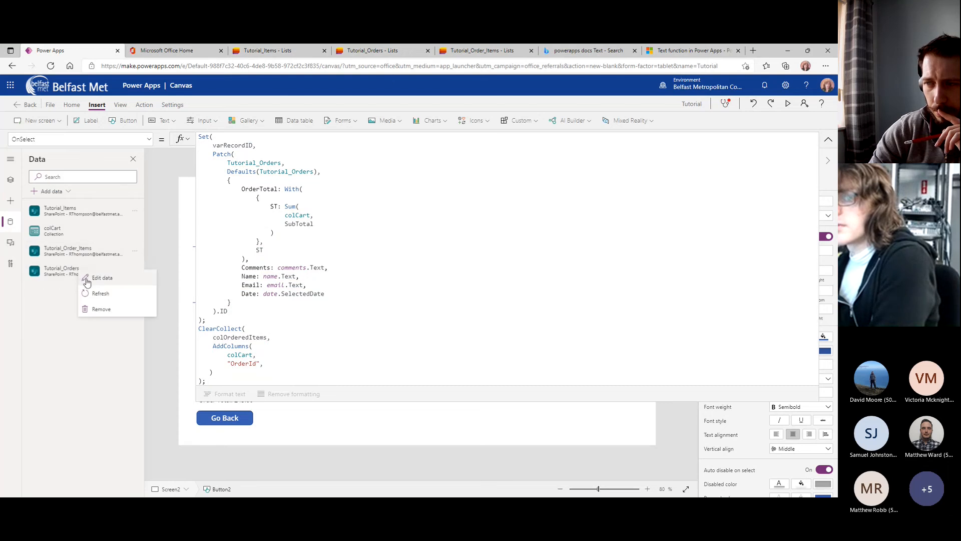
left_click(91, 292)
right_click(84, 256)
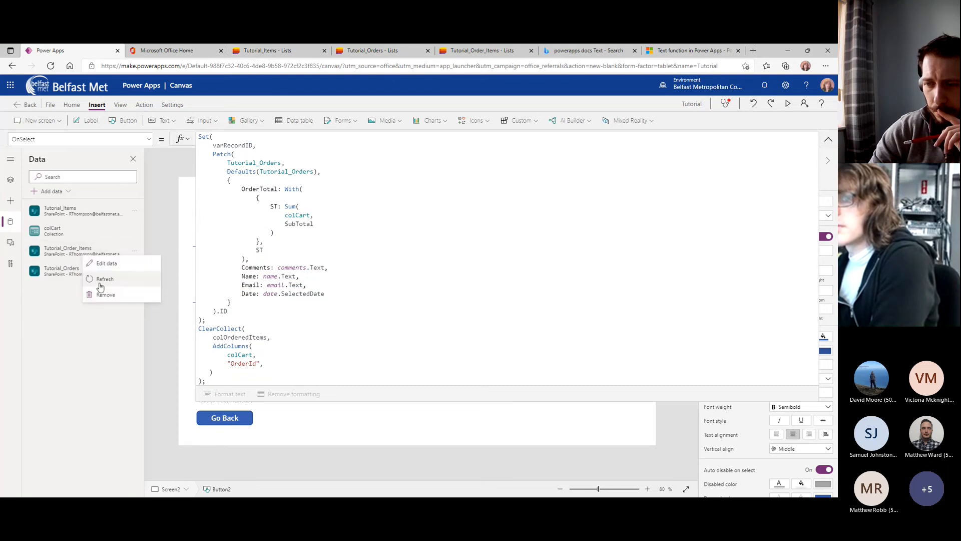
left_click(101, 279)
Change the summed column of colCart from SubTotal to SumTotal in the OrderTotal Sum expression.
left_click(349, 221)
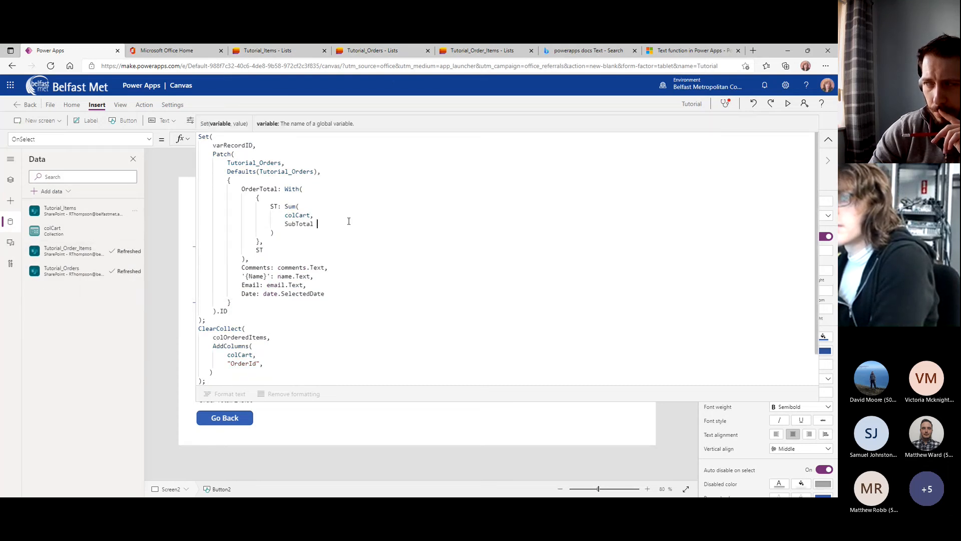
left_click(326, 171)
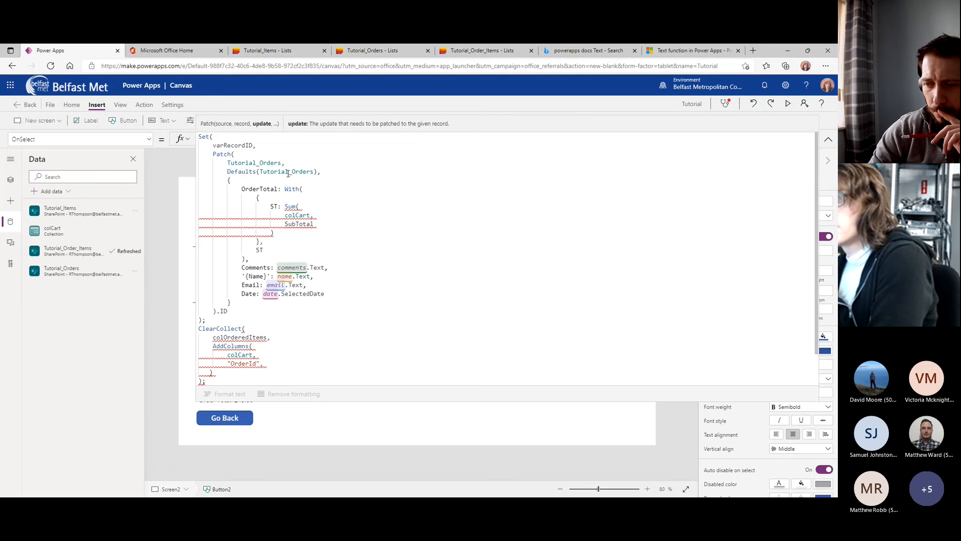
left_click(299, 215)
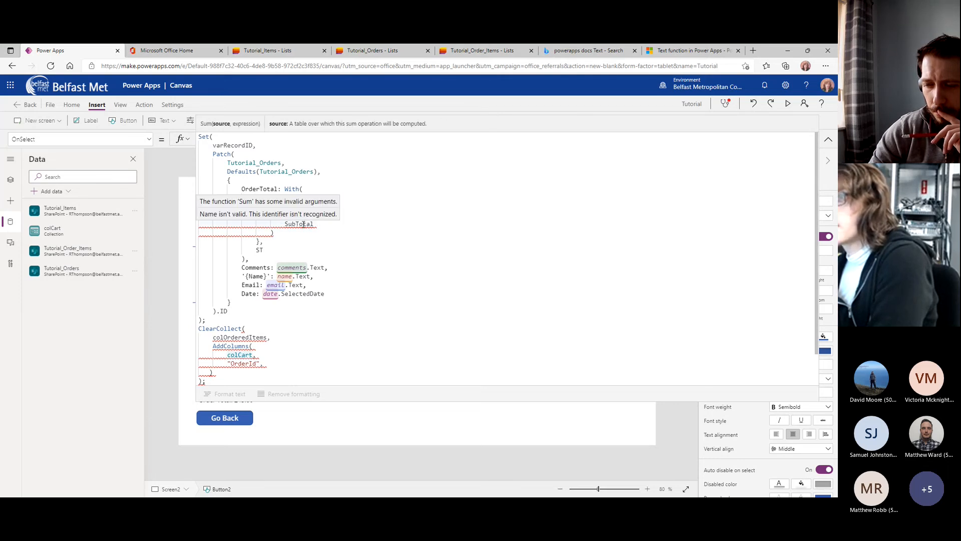
left_click(292, 224)
type("m")
left_click(324, 222)
Examine the ClearCollect block's colOrderedItems name, AddColumns arguments and closing brackets for the cause of the formula errors.
scroll(307, 238, "down", 1)
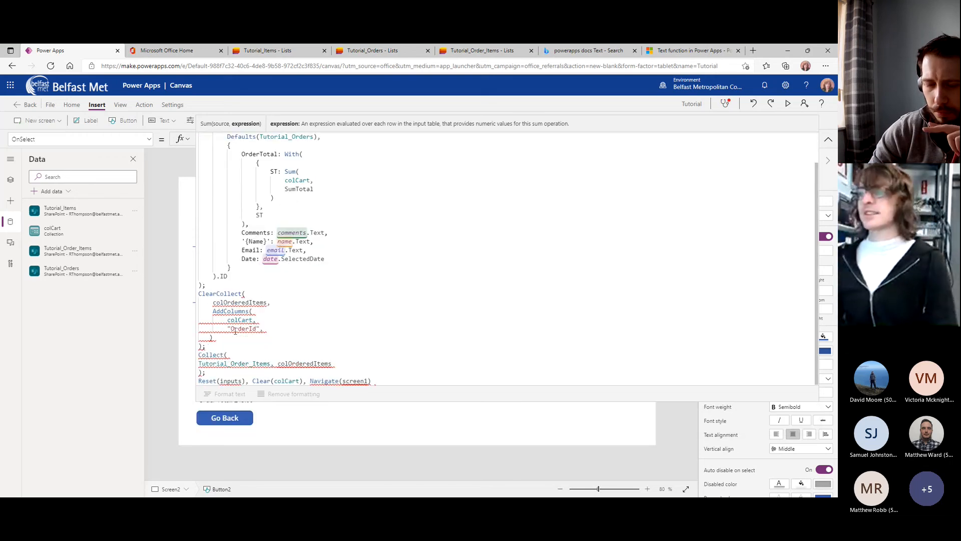
double_click(239, 301)
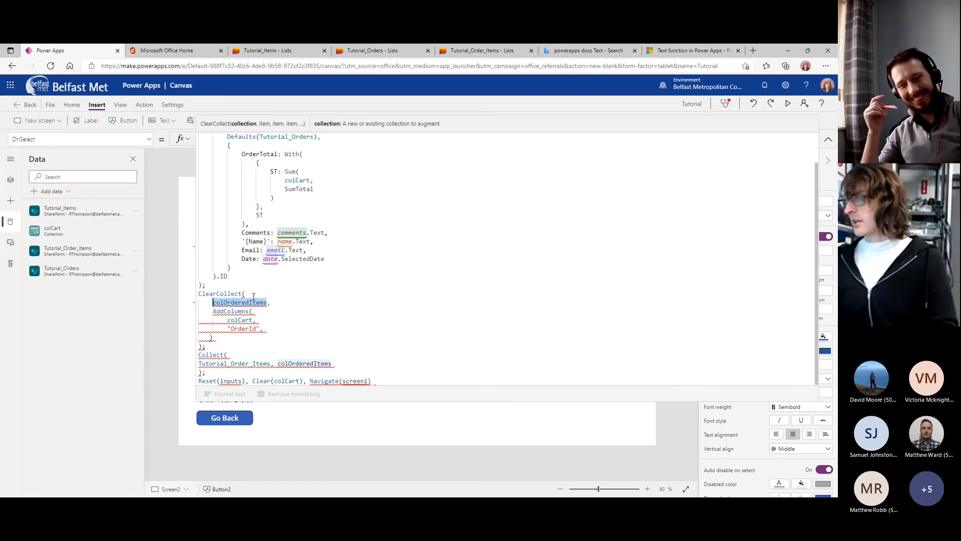
scroll(263, 297, "up", 1)
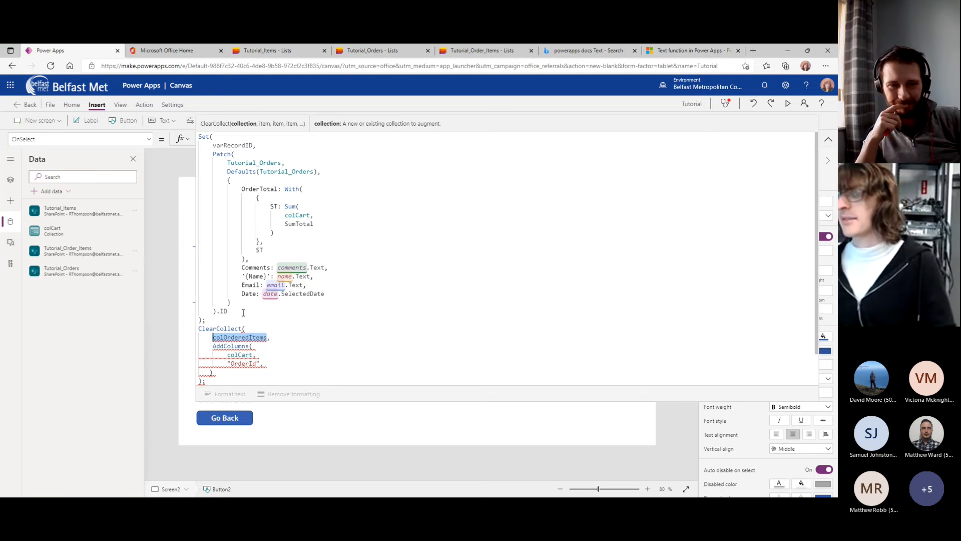
scroll(242, 311, "down", 1)
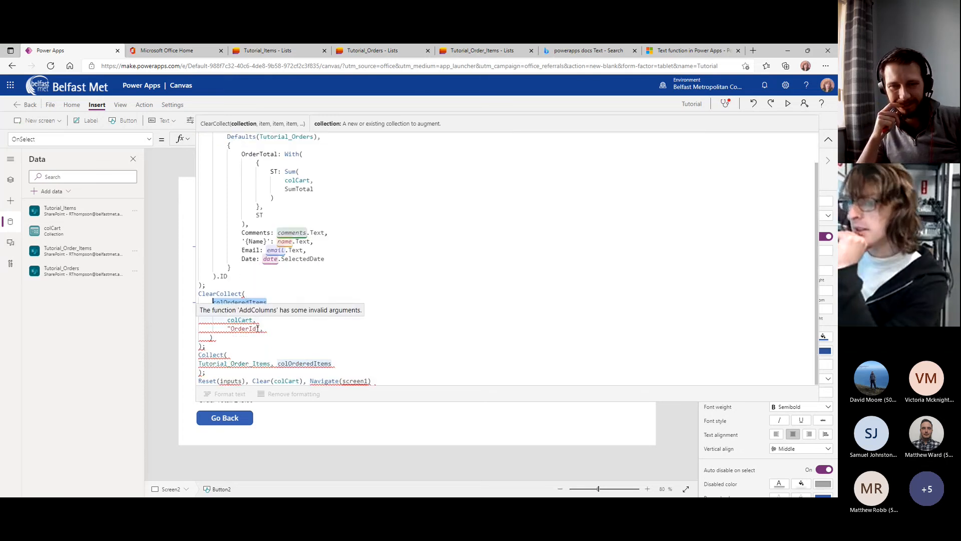
left_click(246, 329)
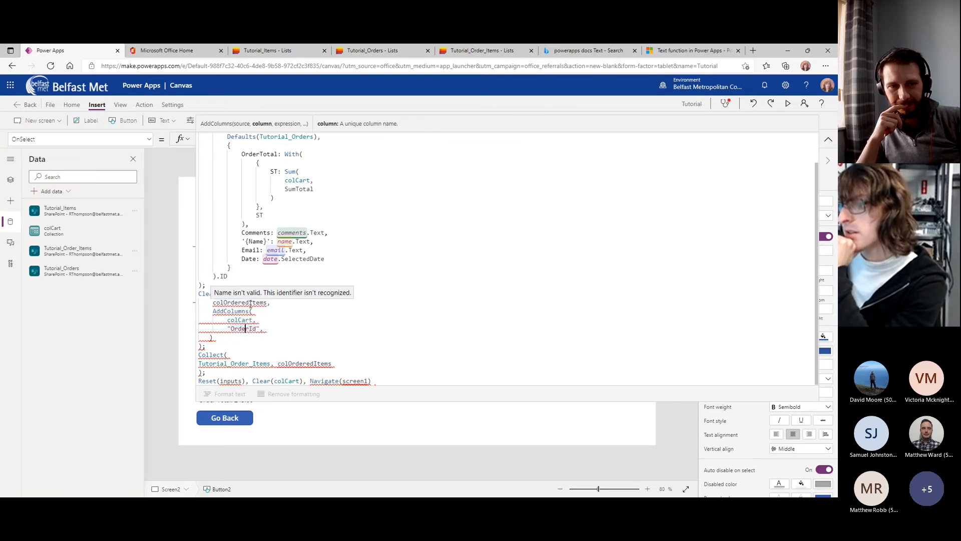
double_click(251, 303)
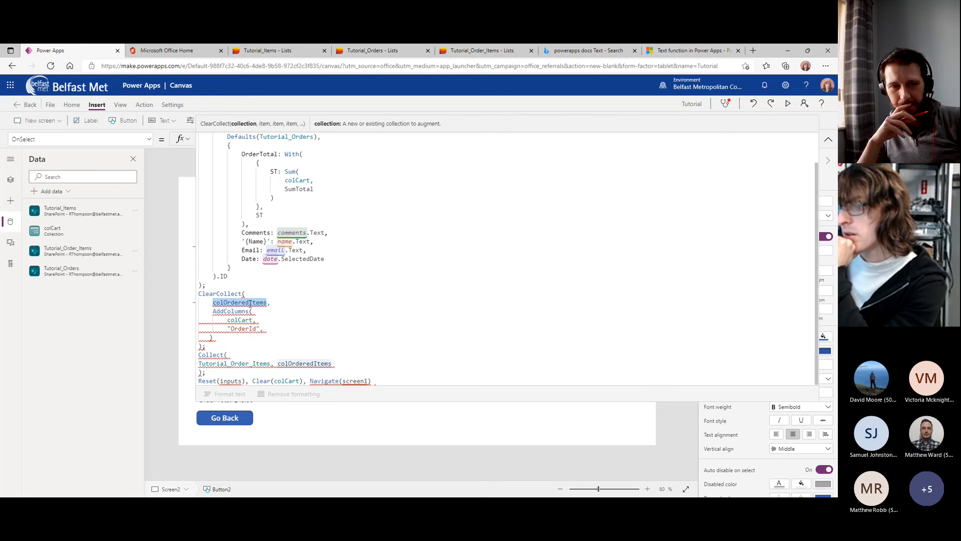
scroll(251, 303, "up", 1)
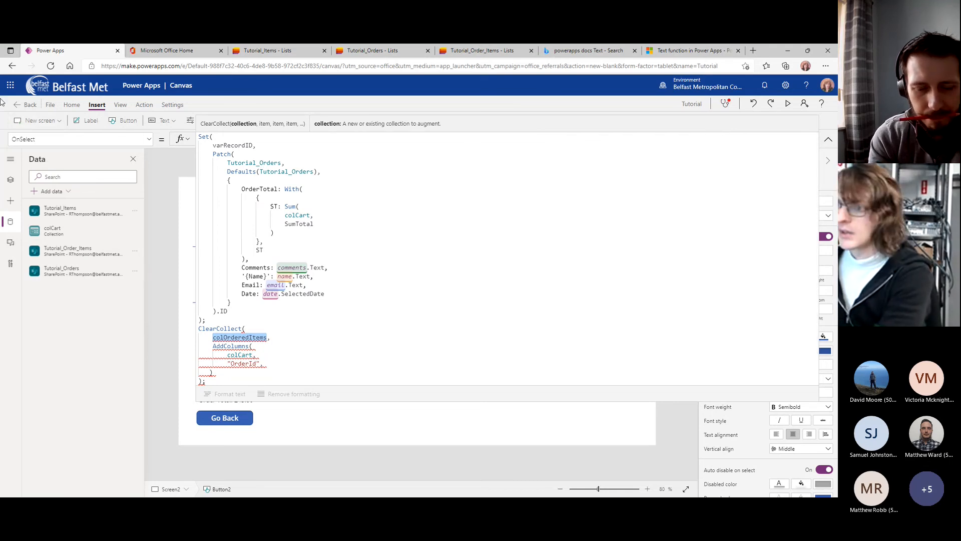
left_click(275, 368)
left_click(274, 364)
scroll(247, 300, "down", 2)
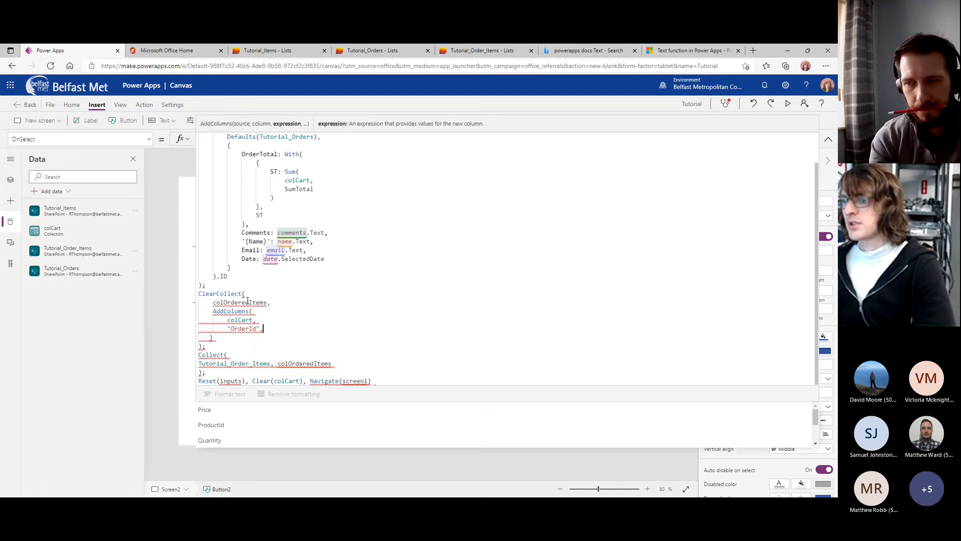
left_click(247, 302)
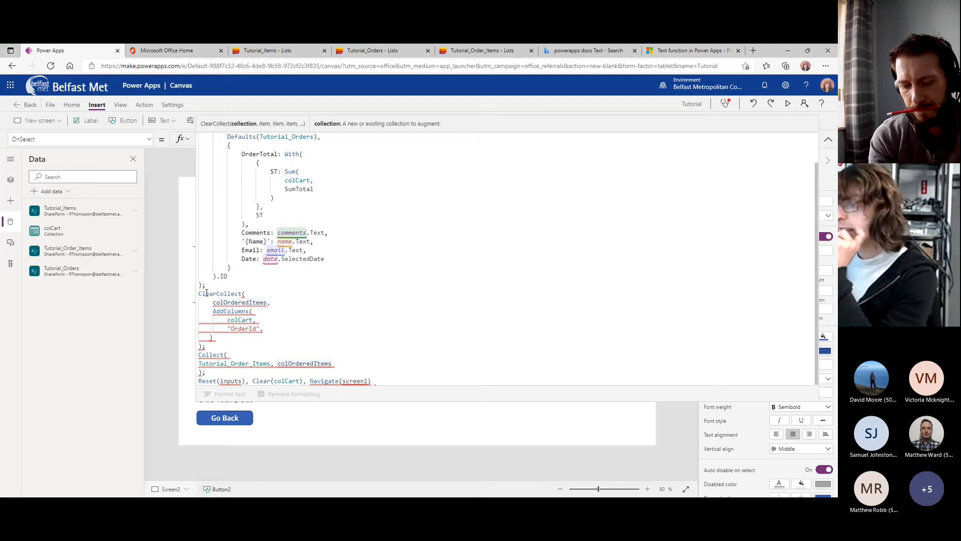
double_click(221, 297)
left_click(230, 302)
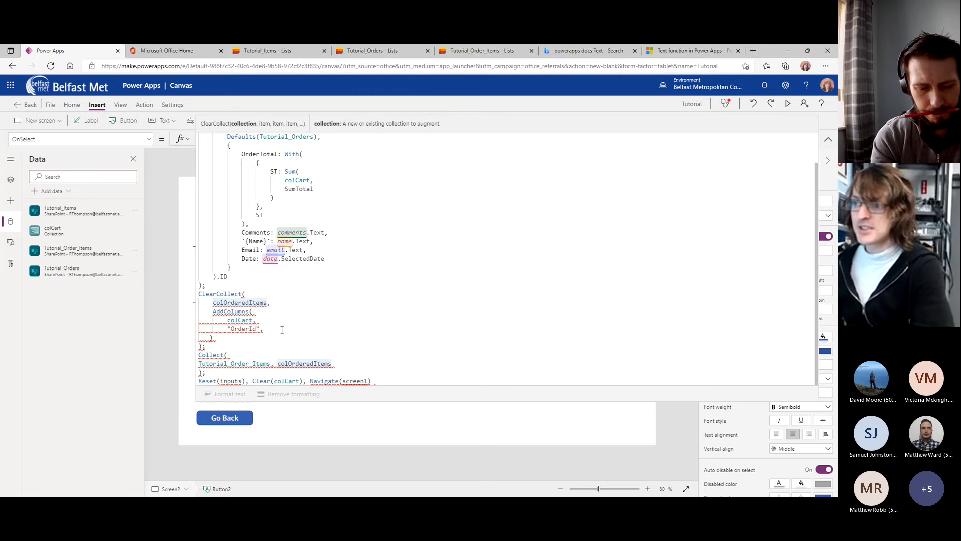
left_click(242, 329)
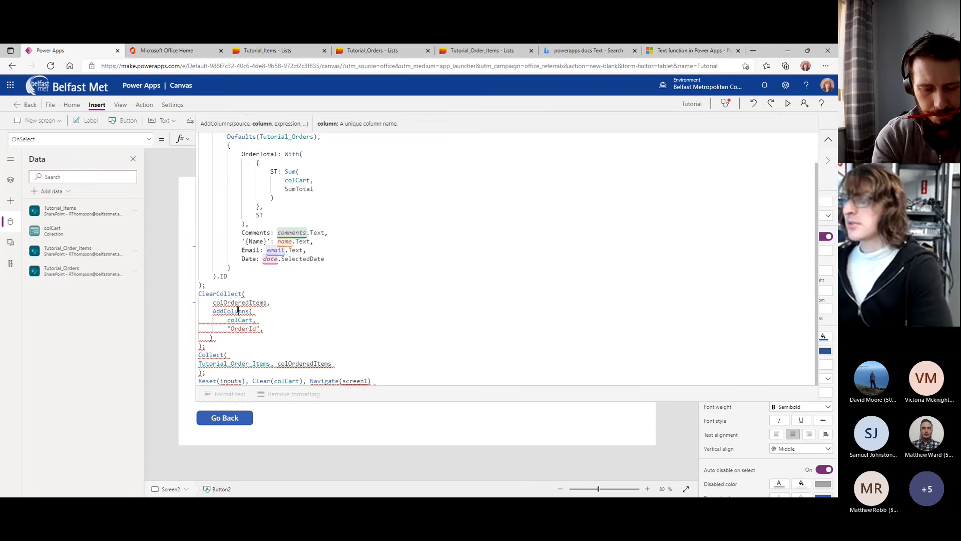
left_click(246, 321)
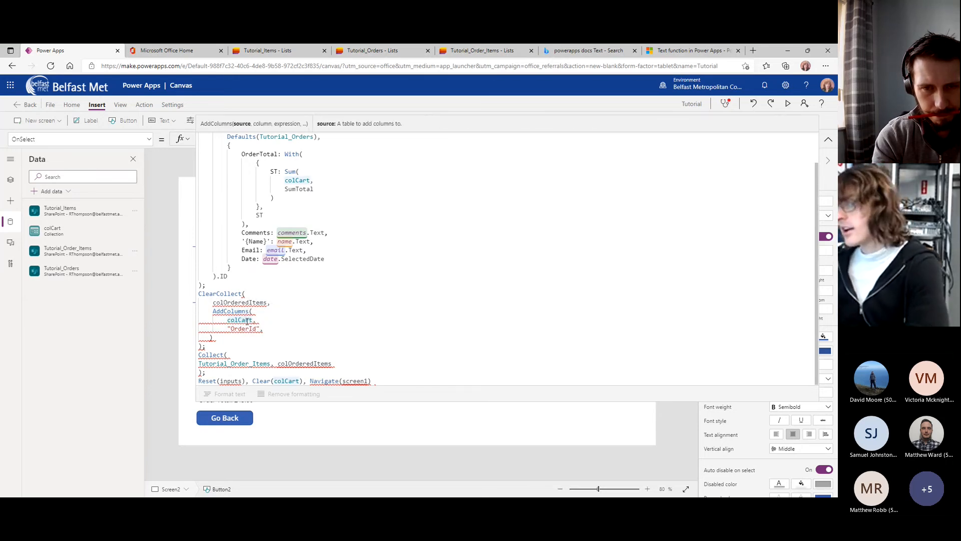
left_click(254, 329)
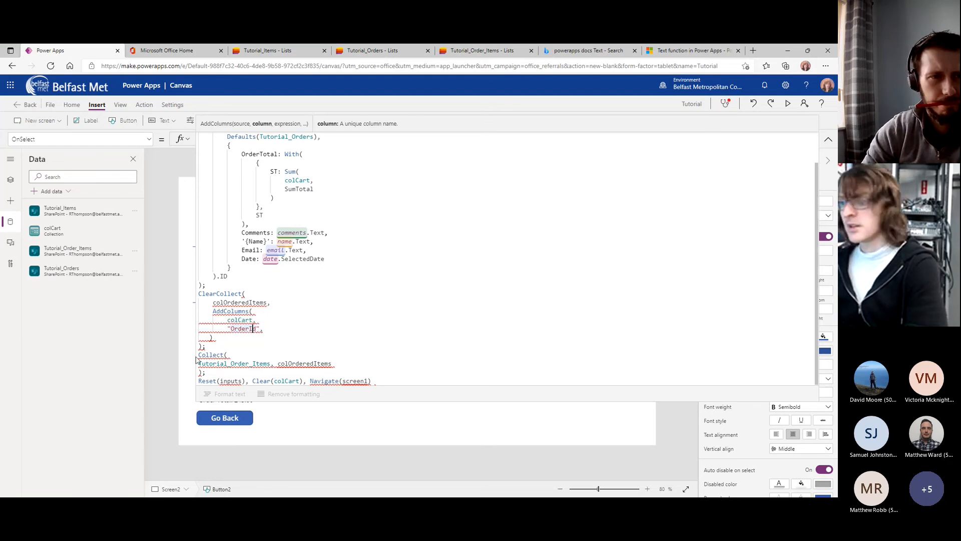
left_click(214, 344)
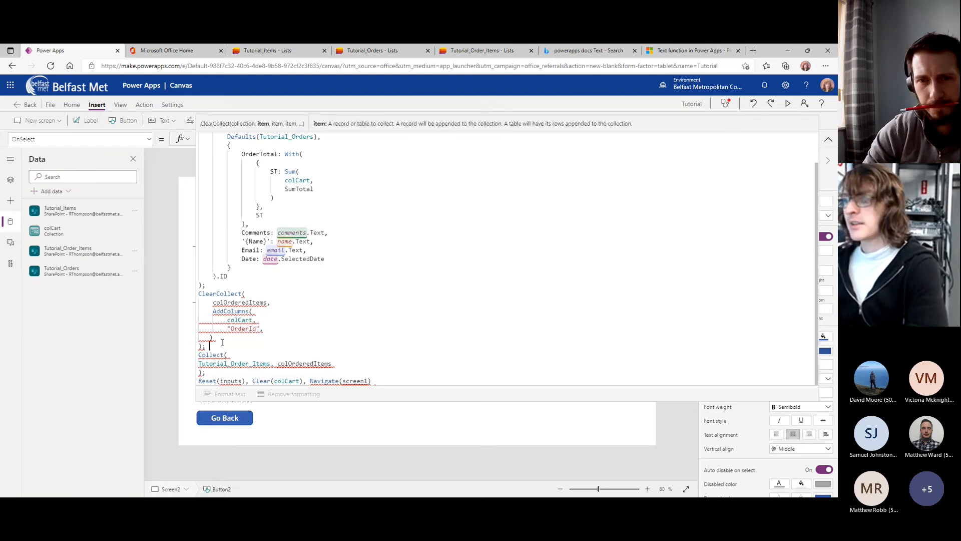
Cut the Collect, Reset, Clear and Navigate code that follows the ClearCollect statement out of the formula.
left_click_drag(210, 340, 399, 420)
key("ctrl+x")
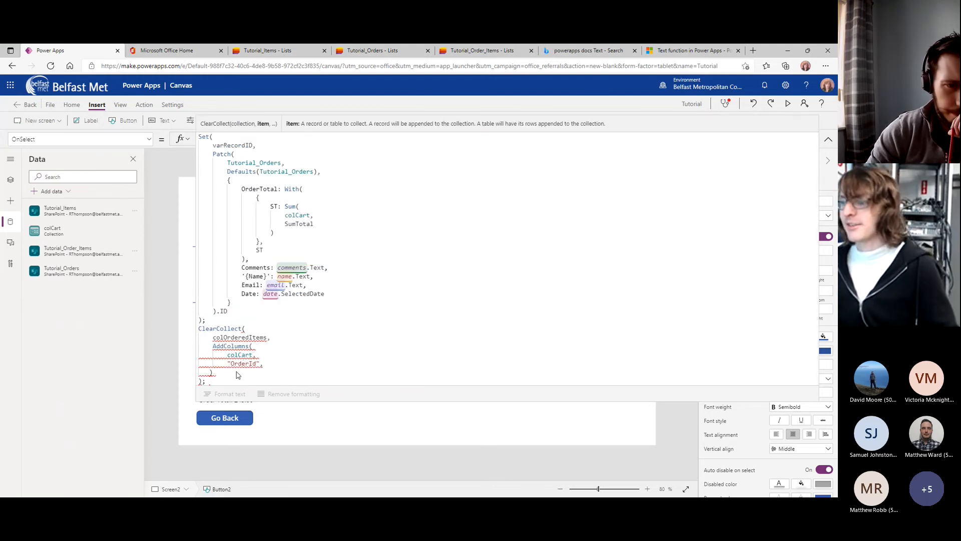
key("ctrl+shift+s")
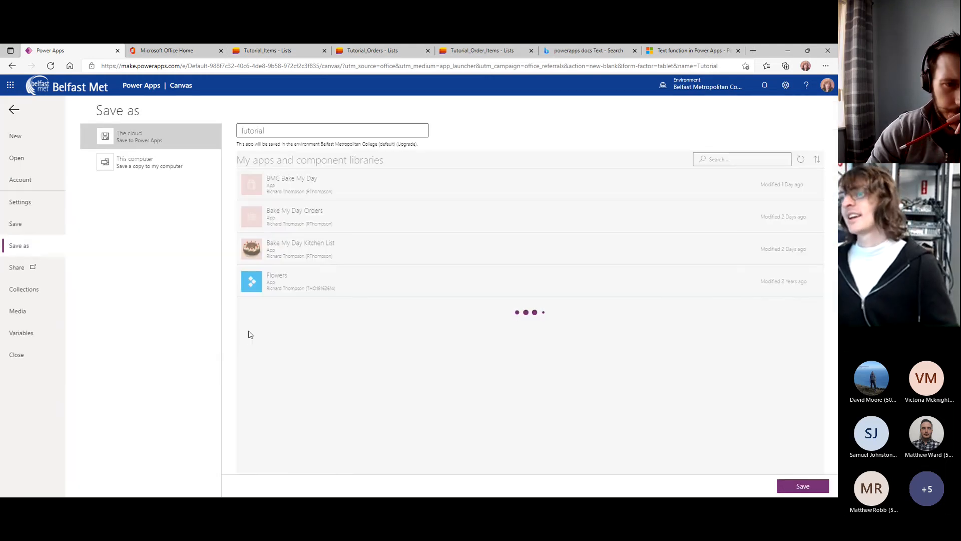
left_click(13, 109)
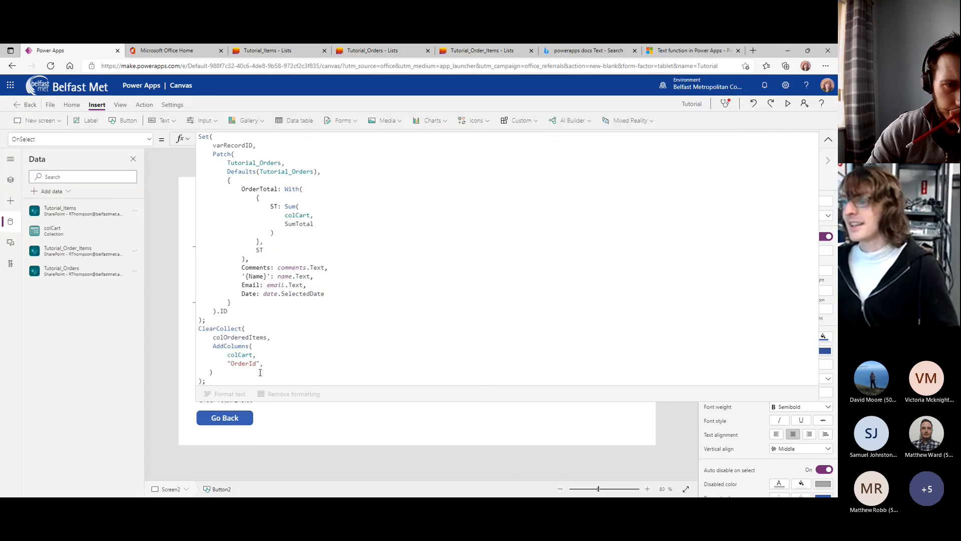
Complete the AddColumns call by supplying varRecordID as the expression for the "OrderId" column.
left_click(256, 338)
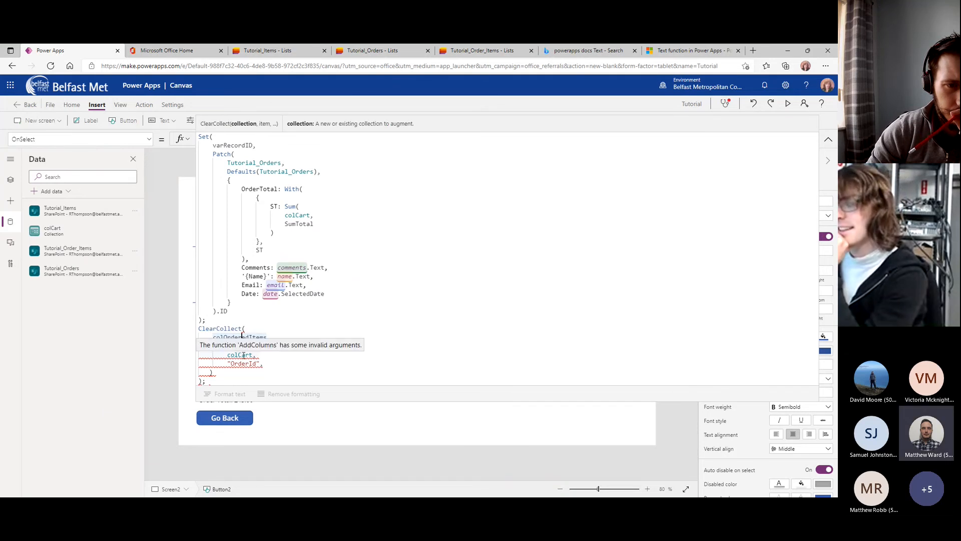
left_click(271, 363)
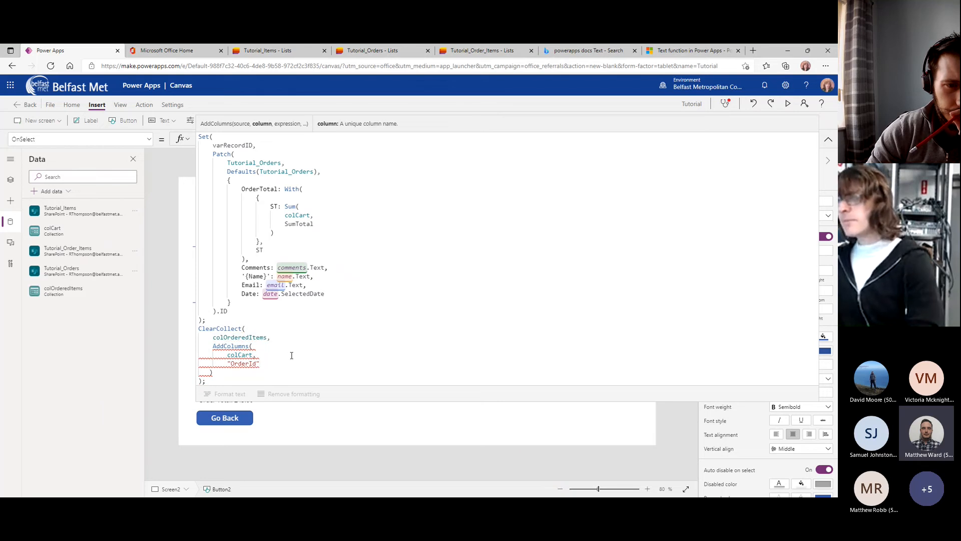
left_click(261, 368)
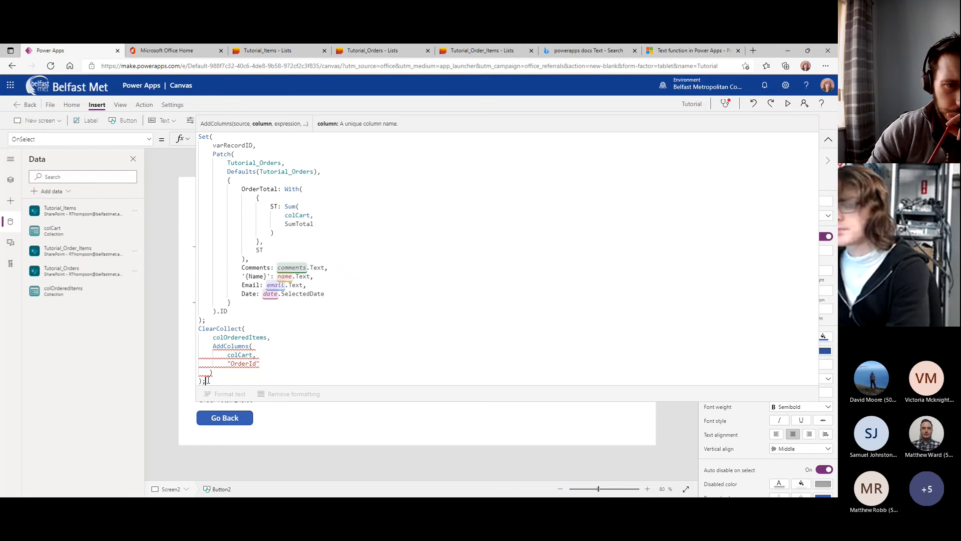
left_click(212, 373)
left_click(239, 354)
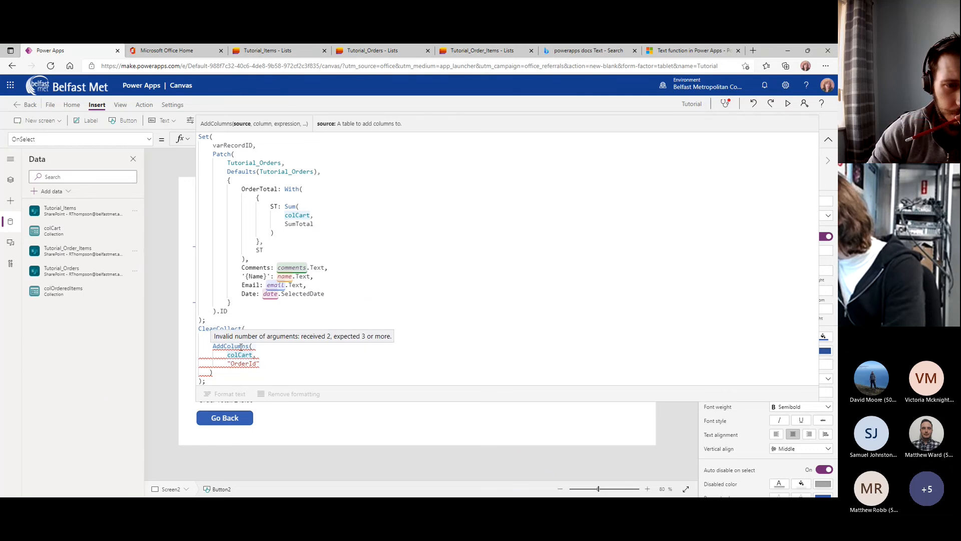
type(", varRecords")
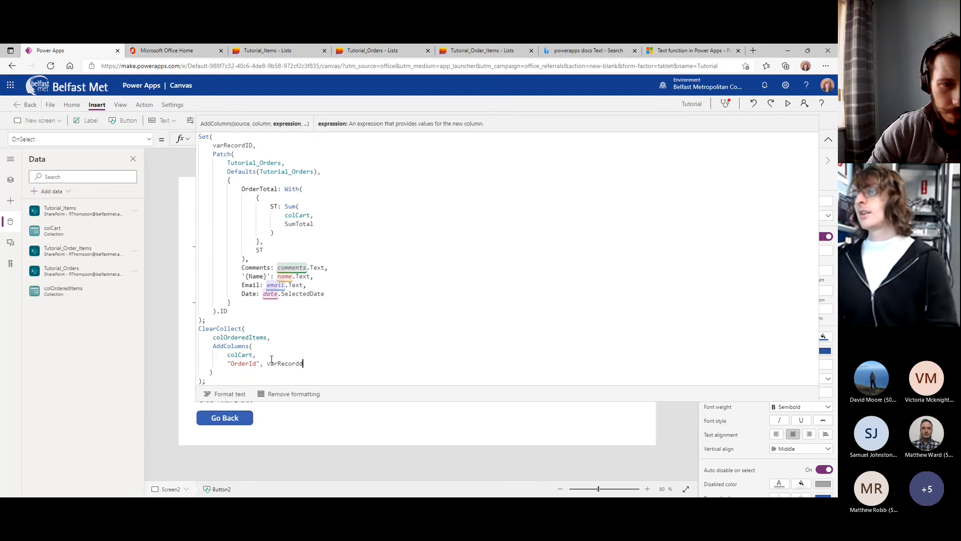
type("D")
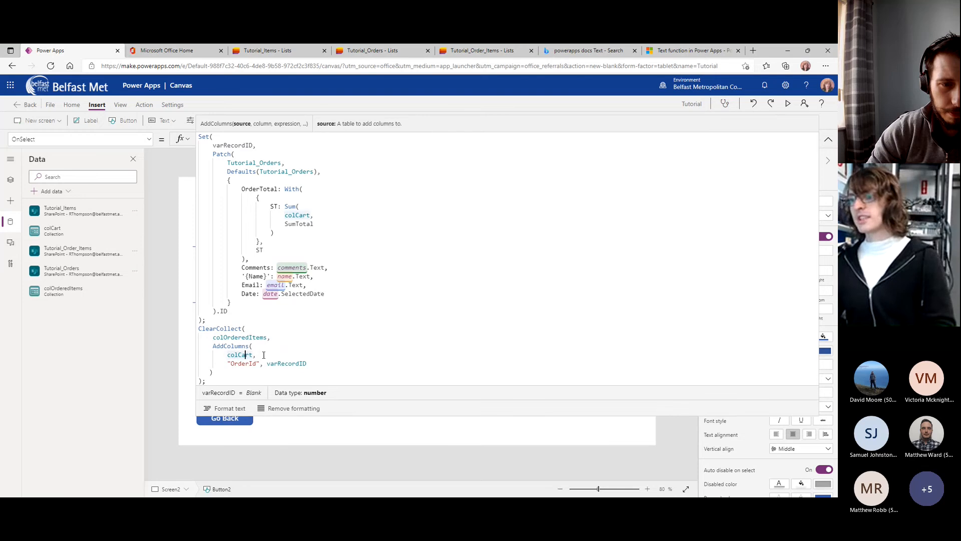
Examine the AddColumns arguments and the Patch expression ending in .ID that supplies varRecordID.
left_click(263, 355)
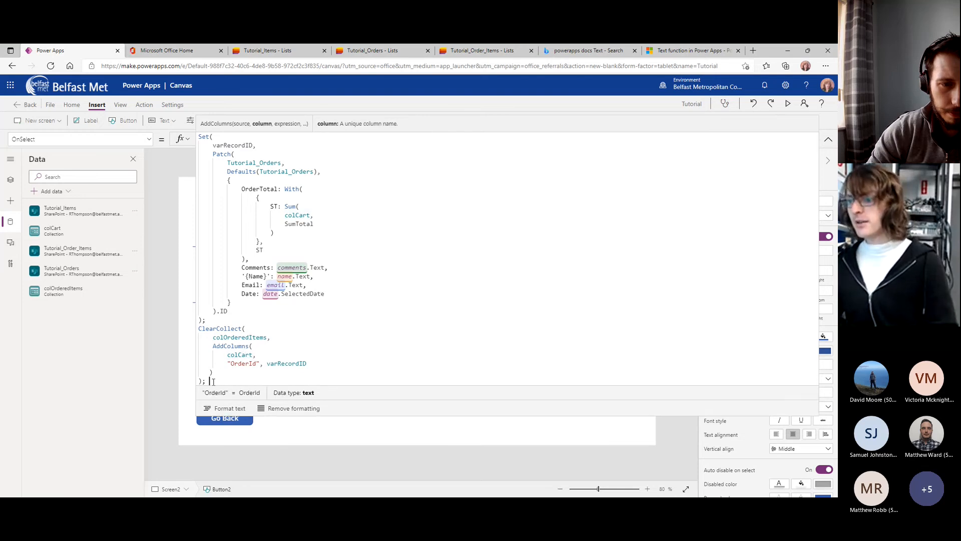
left_click(288, 364)
left_click(227, 375)
left_click(227, 381)
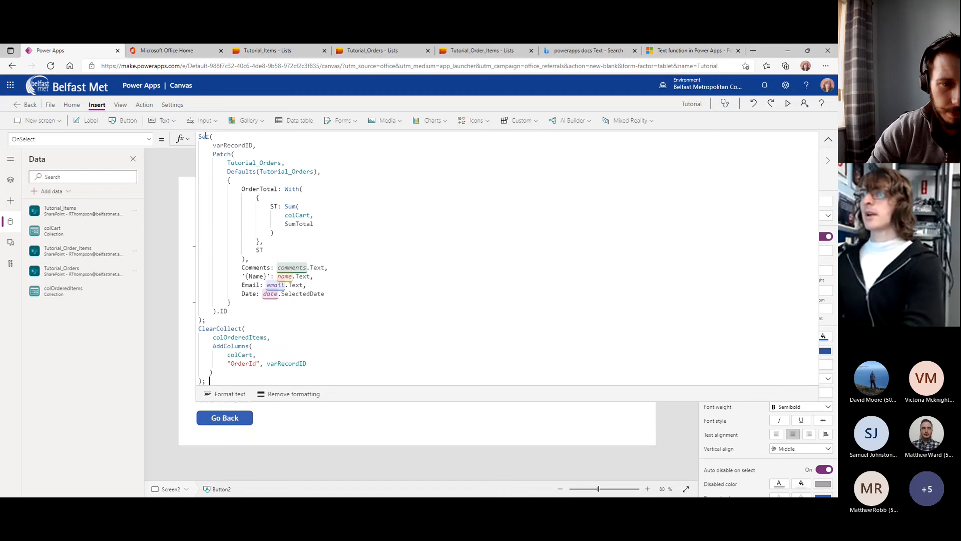
left_click(246, 145)
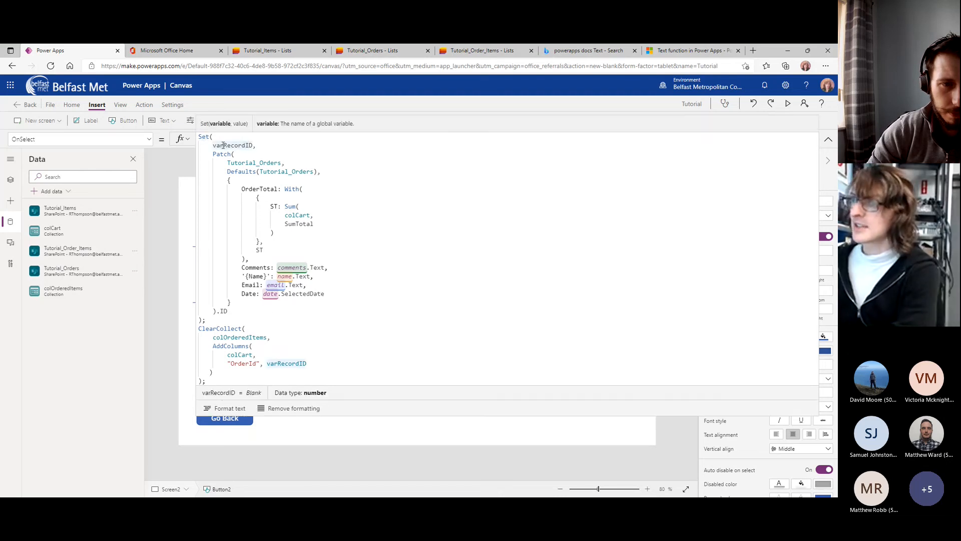
left_click_drag(210, 153, 228, 311)
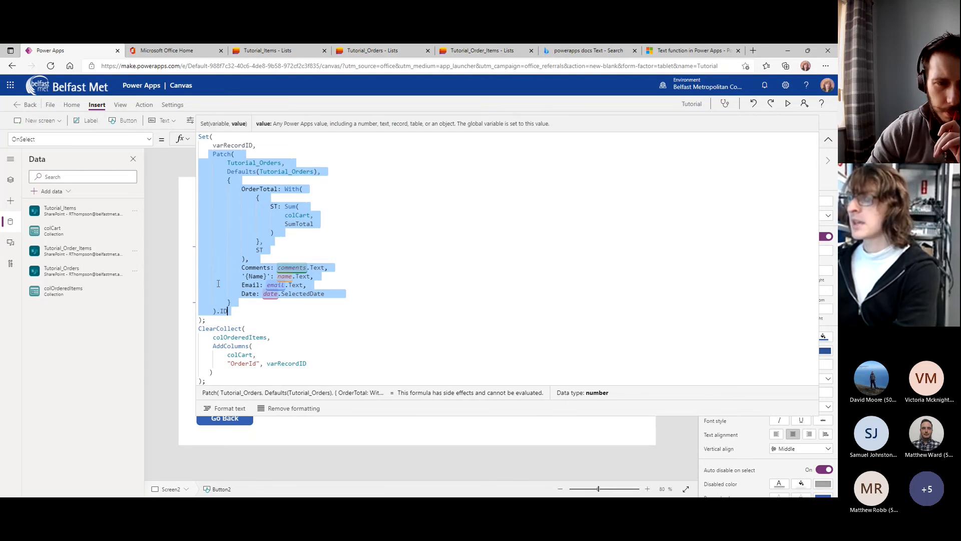
left_click_drag(231, 311, 228, 311)
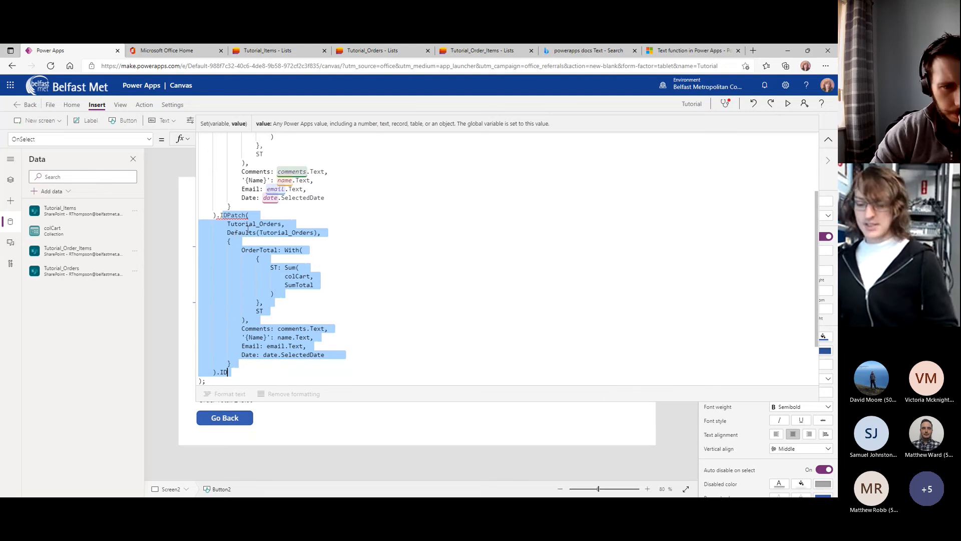
Undo the last paste in the OnSelect formula so the Set block is followed by the ClearCollect block.
key("ctrl+z")
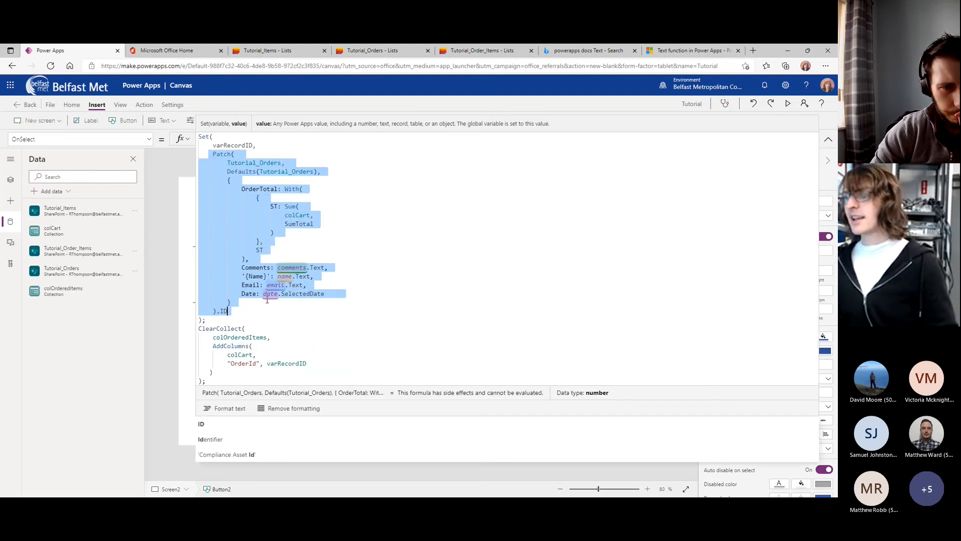
left_click(213, 138)
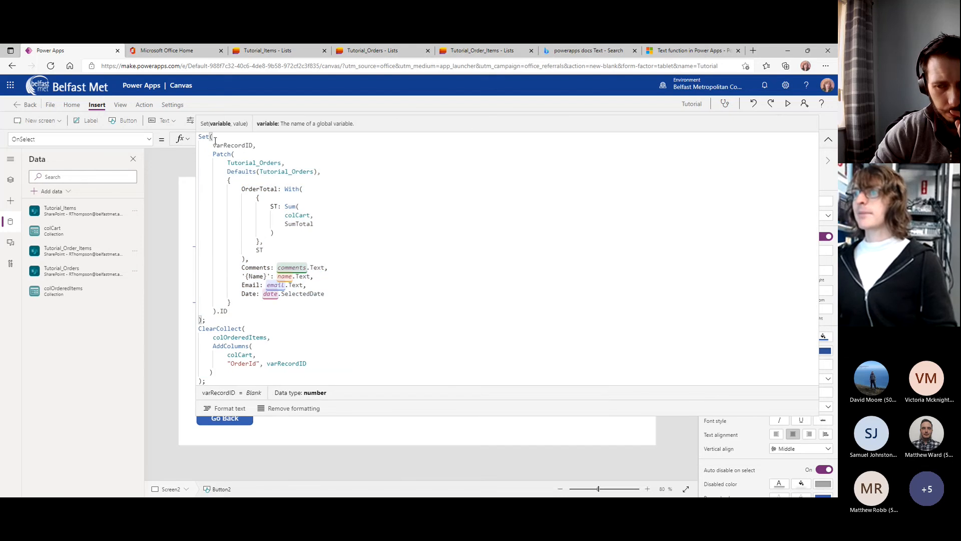
left_click(220, 144)
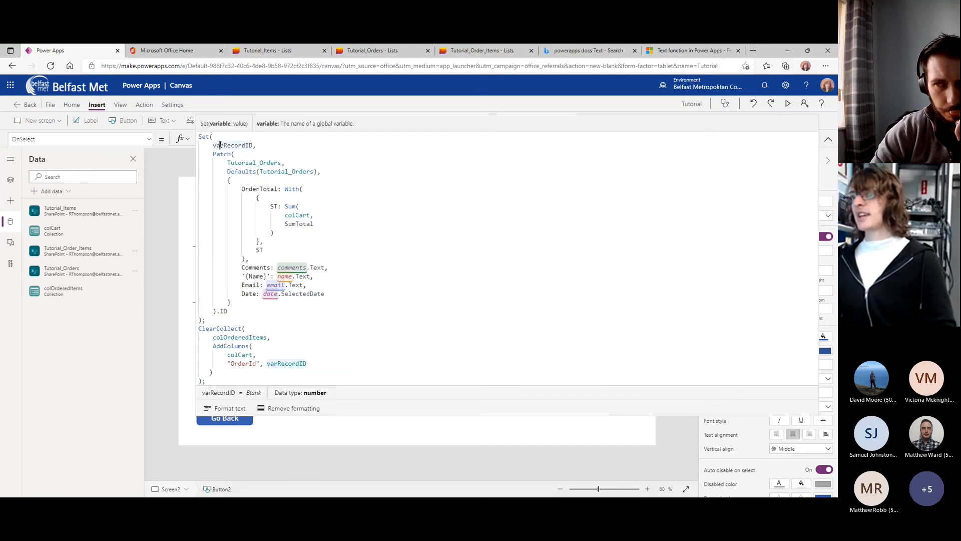
left_click(223, 311)
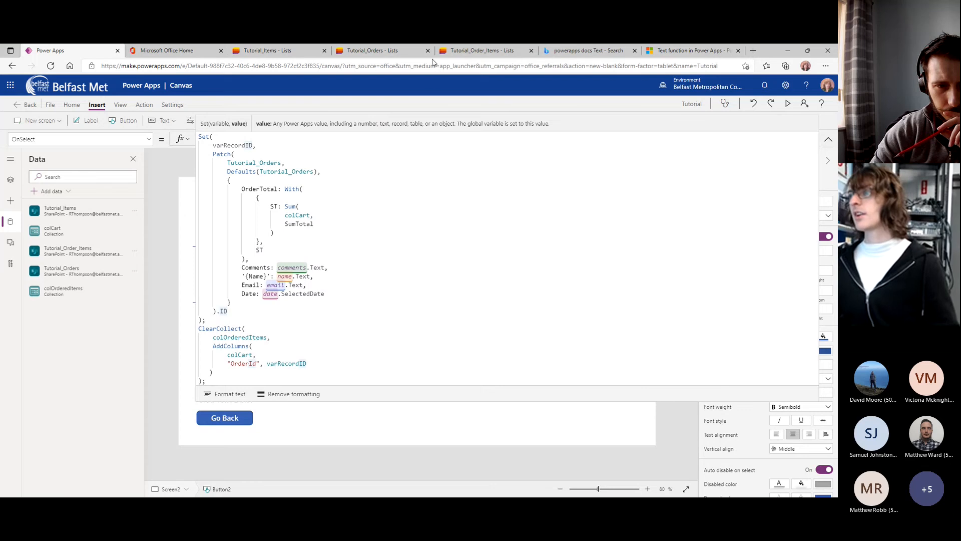
Switch to the Tutorial_Orders list in Microsoft Lists and show the ID column in its view.
left_click(377, 50)
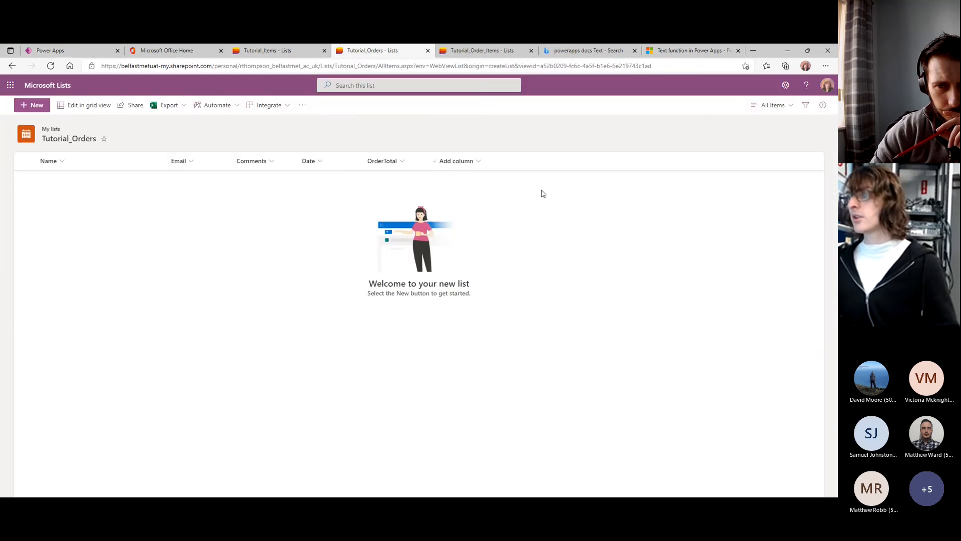
left_click(439, 160)
left_click(458, 366)
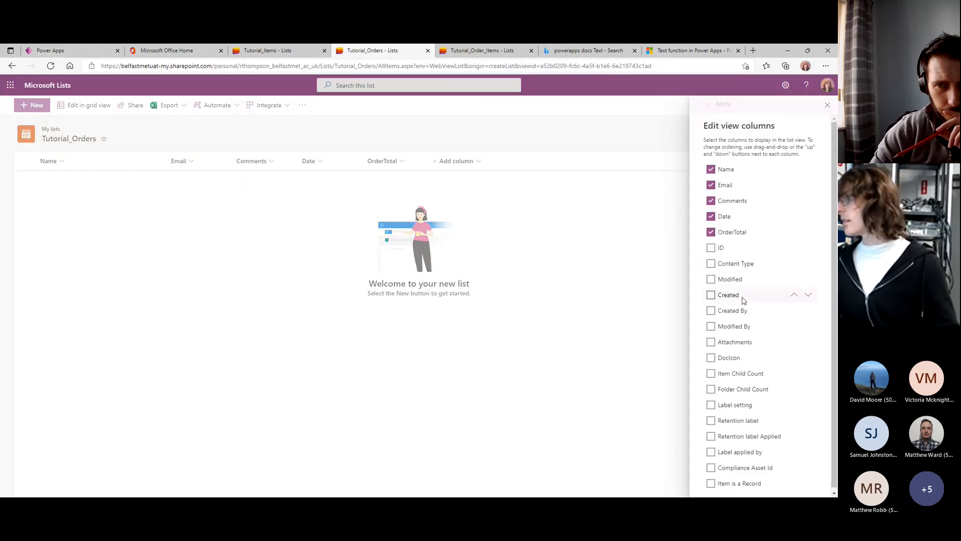
left_click(710, 249)
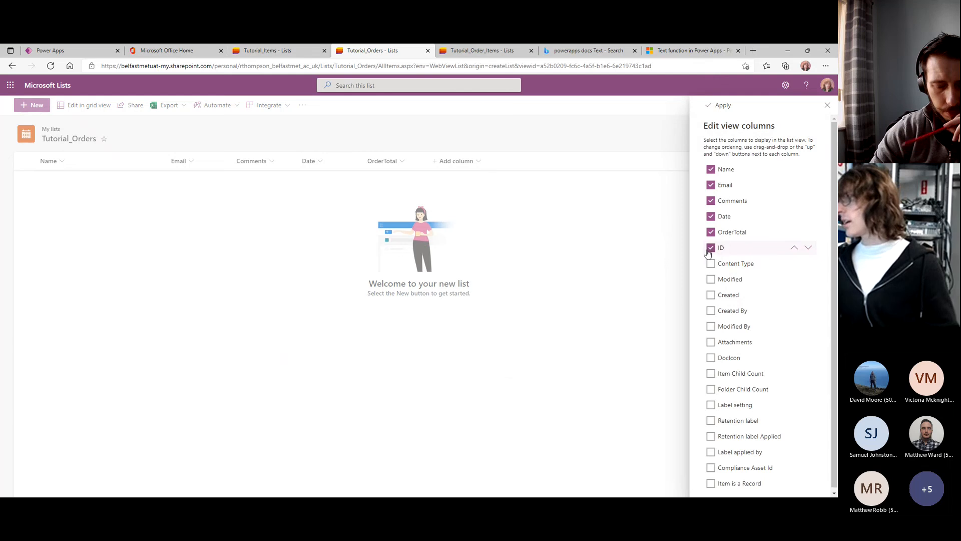
left_click(720, 105)
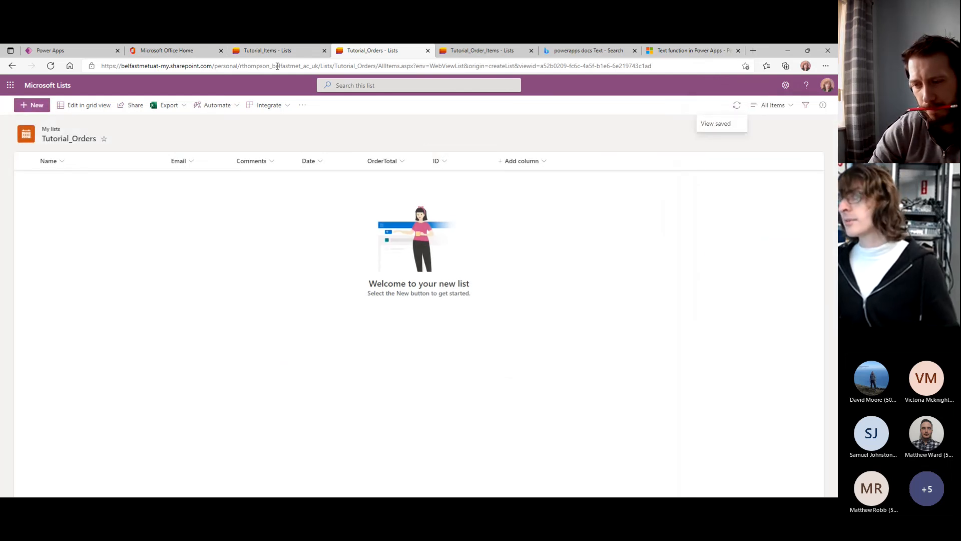
Switch back to Power Apps and append a Collect call to the OnSelect formula that adds colOrderedItems to Tutorial_Order_Items.
left_click(90, 54)
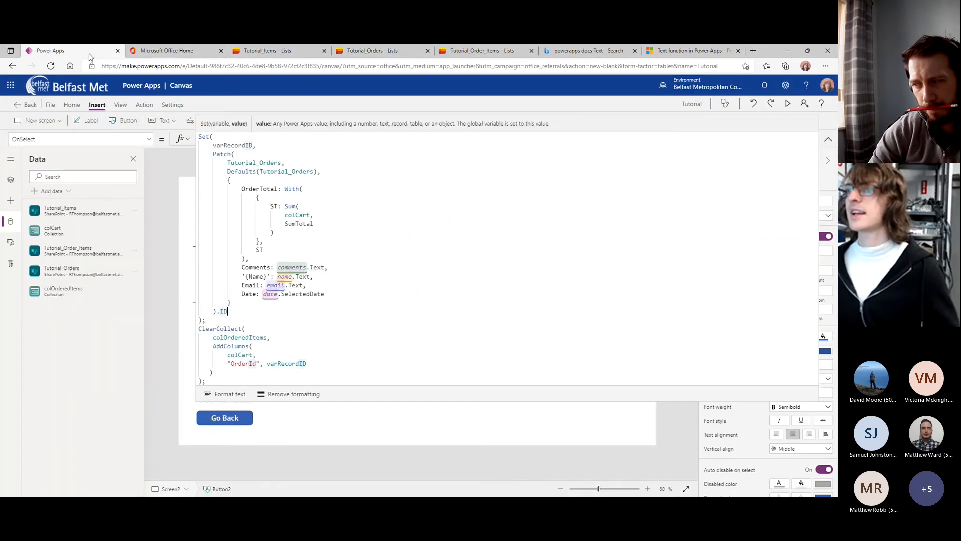
left_click(316, 363)
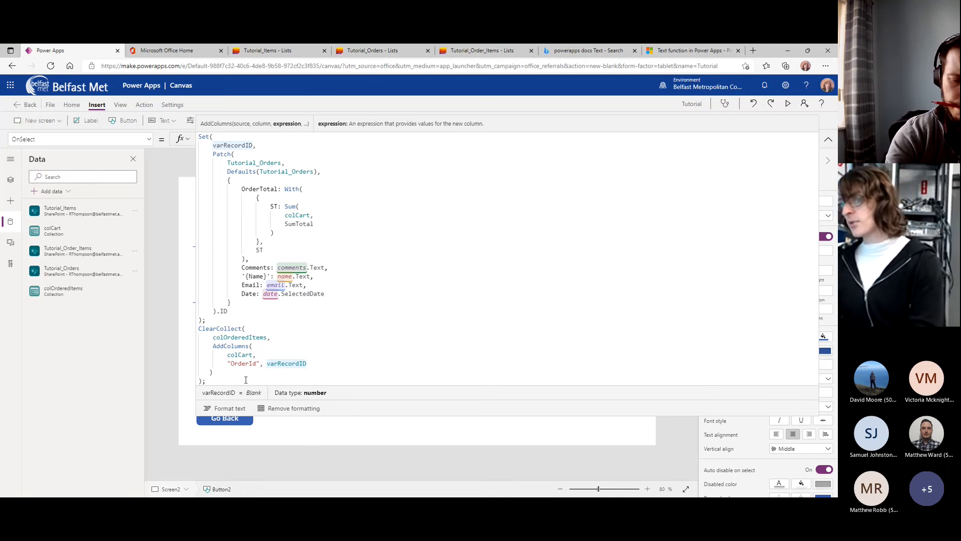
left_click(245, 380)
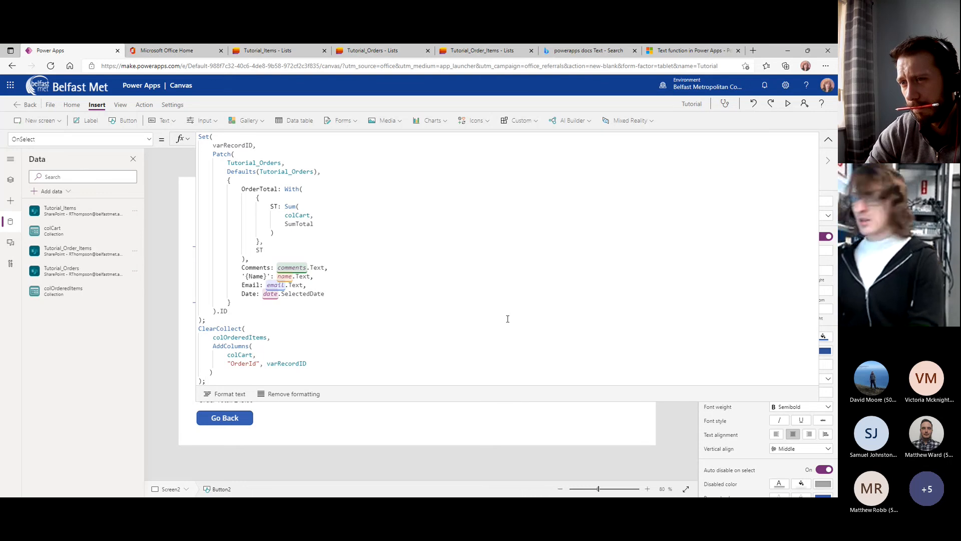
key("Return")
type("Collect(")
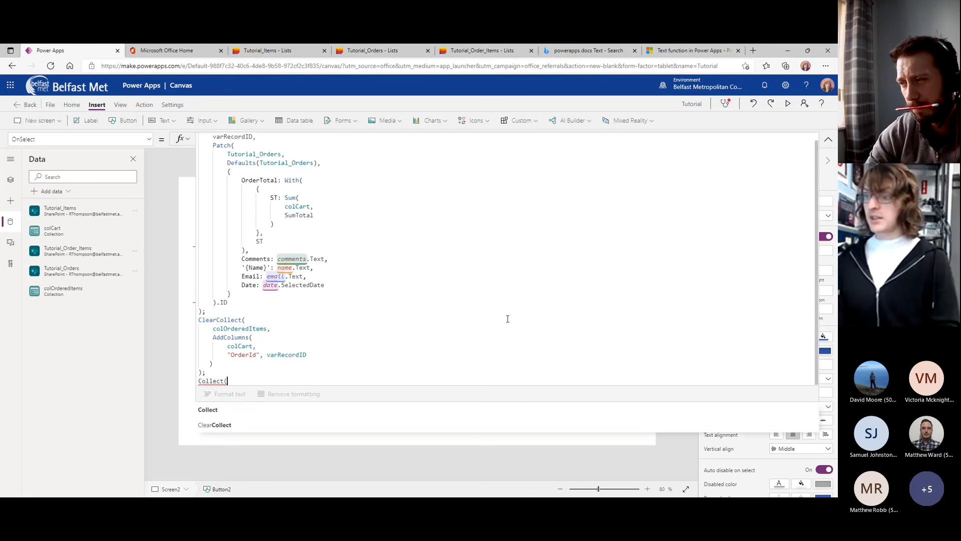
key("Return")
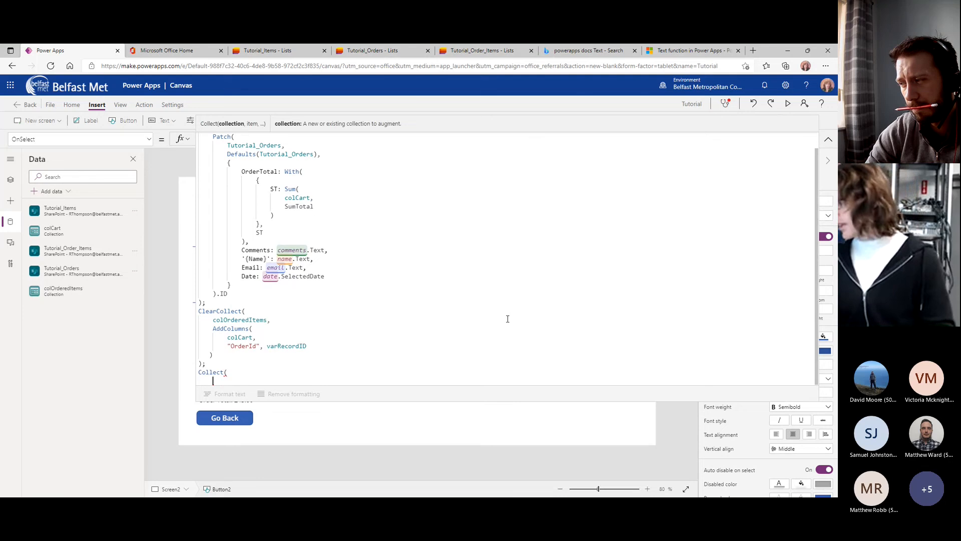
type("Tutorial_Order_Items,")
key("Return")
type("colOrdere")
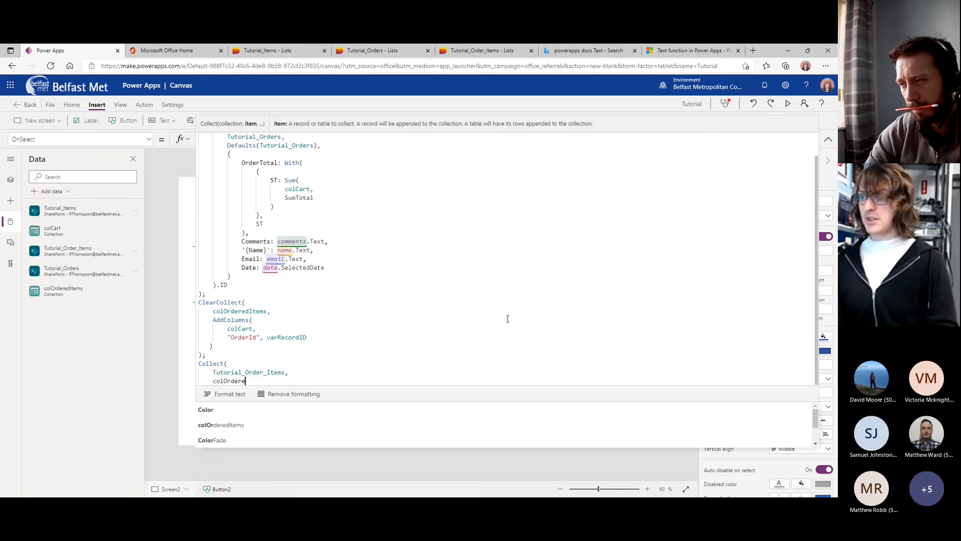
type("dItems")
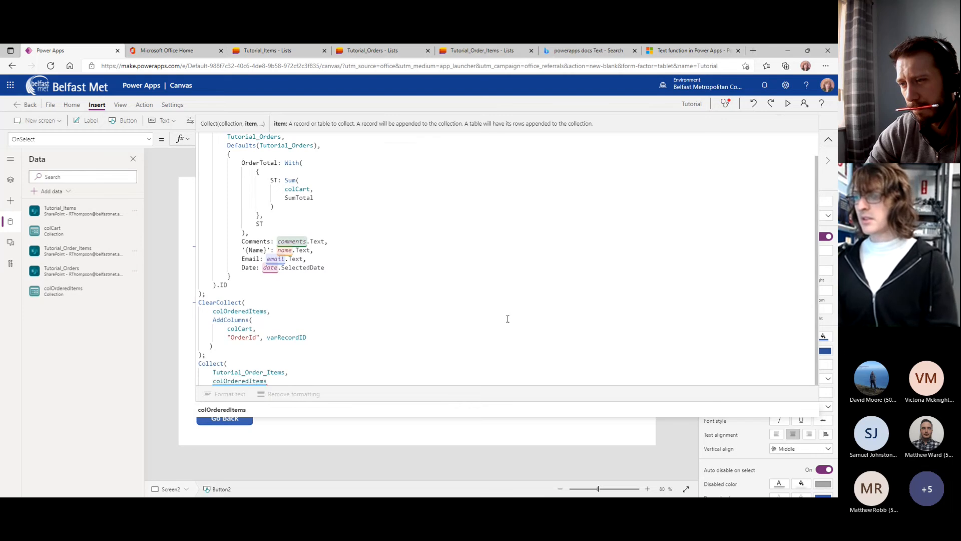
key("Return")
type(");")
key("Return")
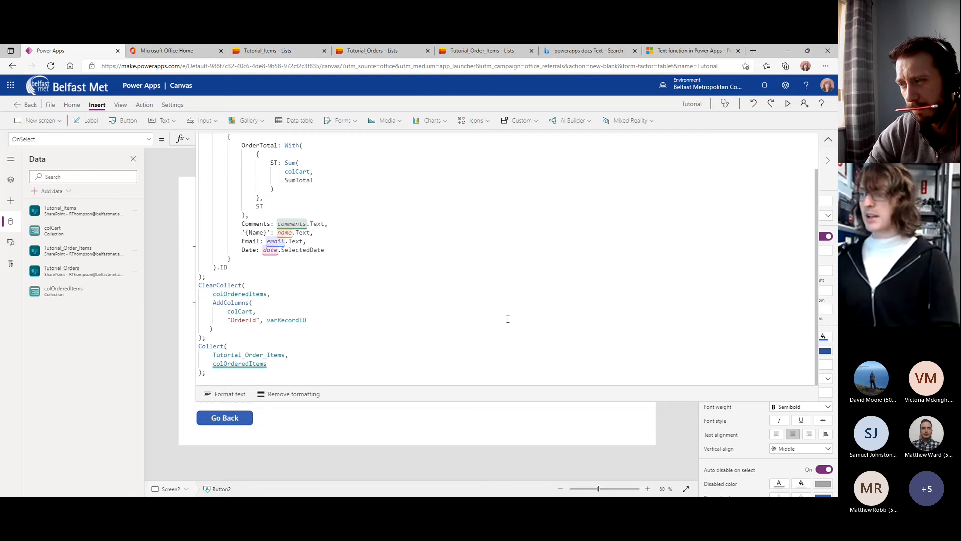
Append Reset(comments); and Reset(date); to the OnSelect formula after the Collect call.
type("Remove")
key("BackSpace")
key("BackSpace")
key("BackSpace")
key("BackSpace")
key("BackSpace")
type("eset(")
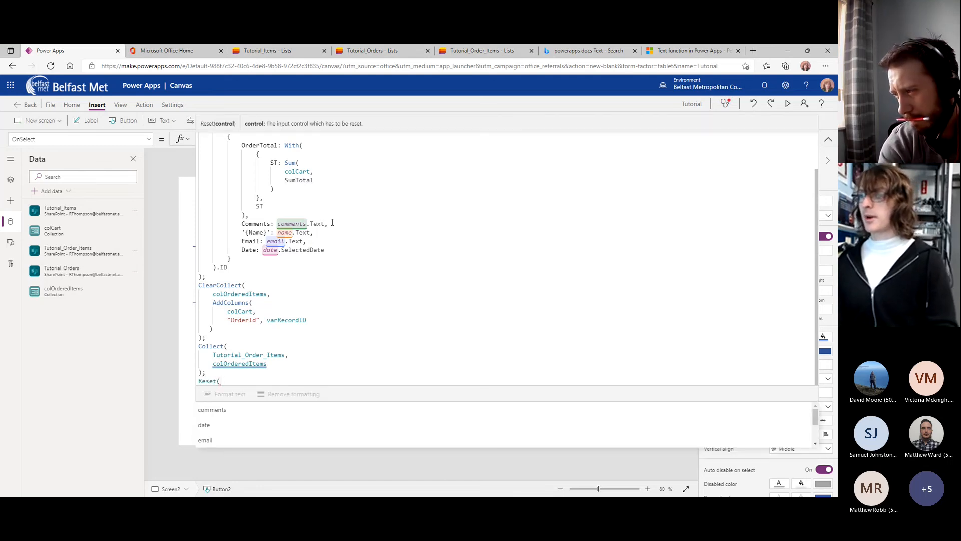
type("commend")
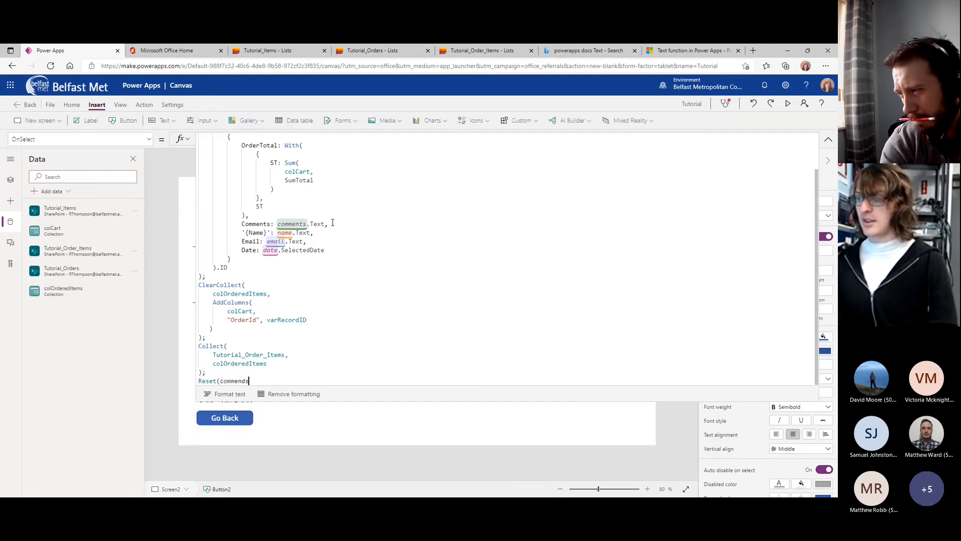
key("BackSpace")
type("ts)")
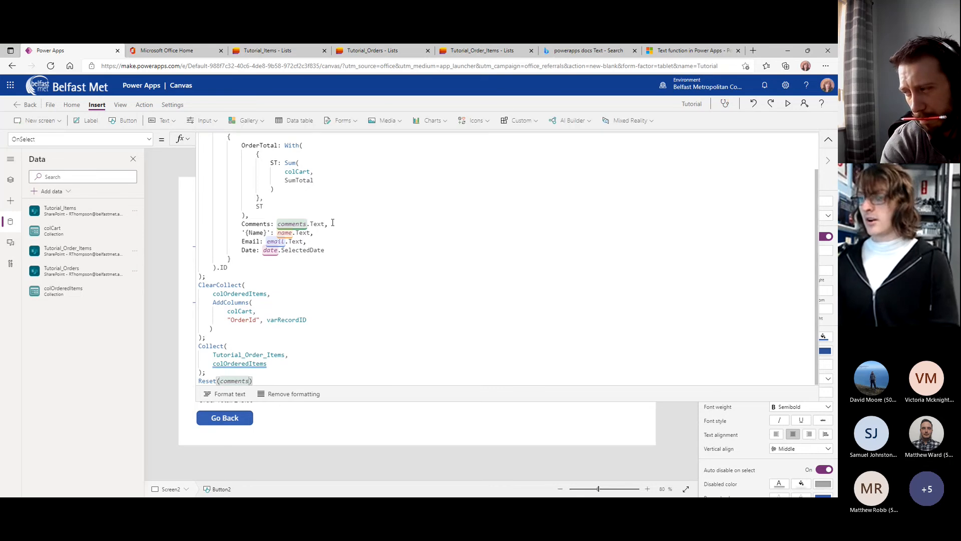
type("; Re")
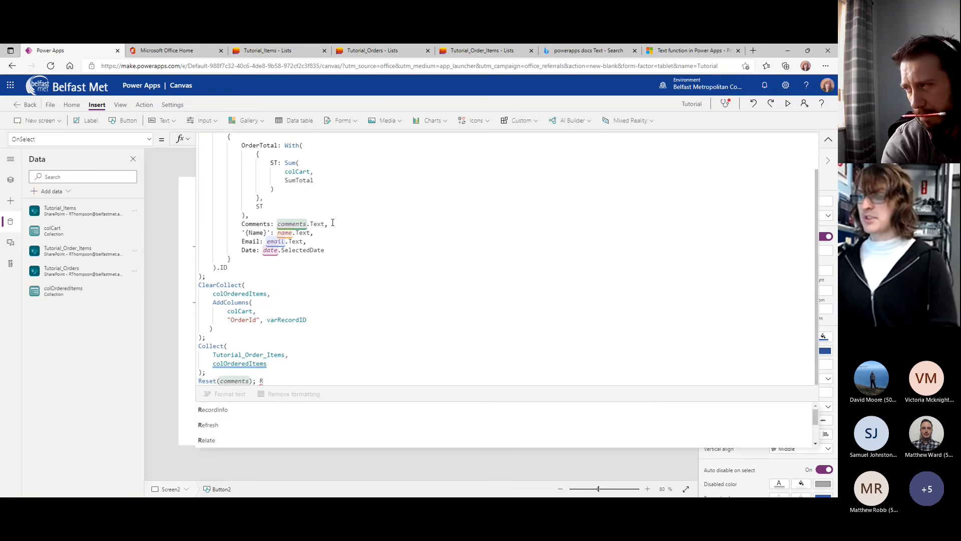
type("(date")
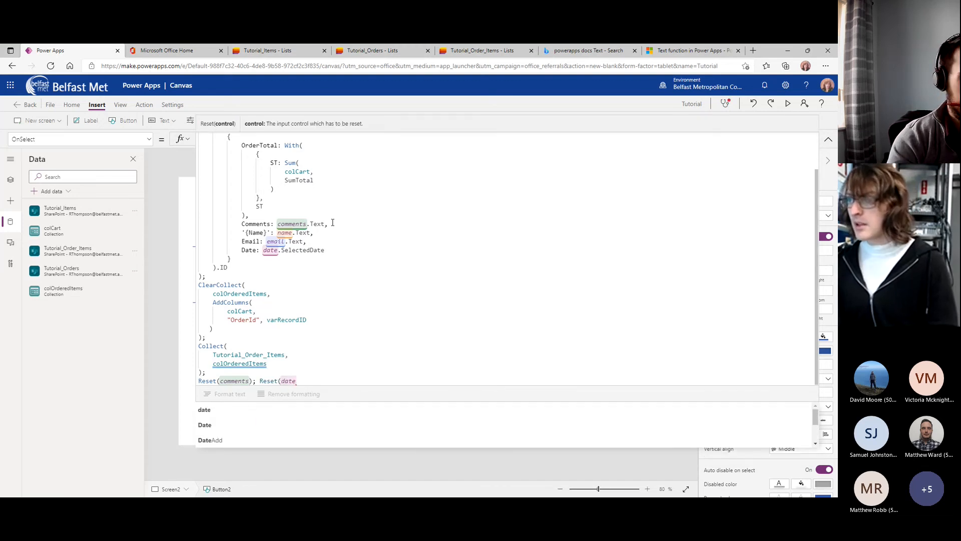
type(")")
type("; ")
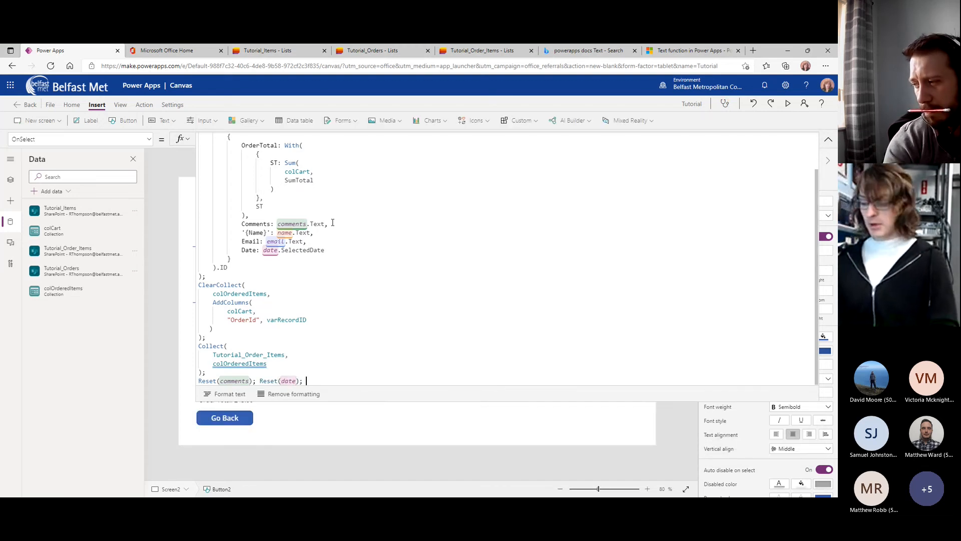
End the OnSelect formula with Navigate(Screen1) and collapse the formula editor.
type("Navigate(")
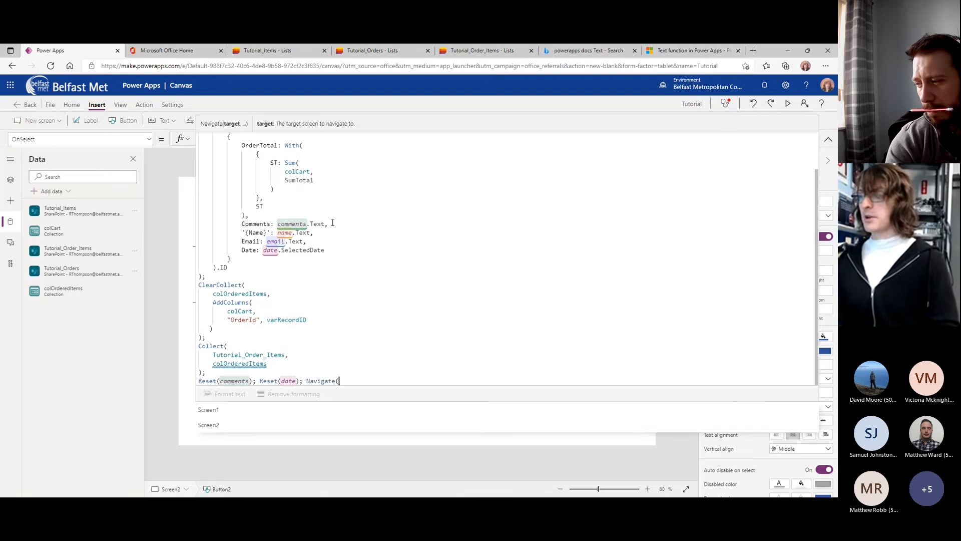
type("Screen1")
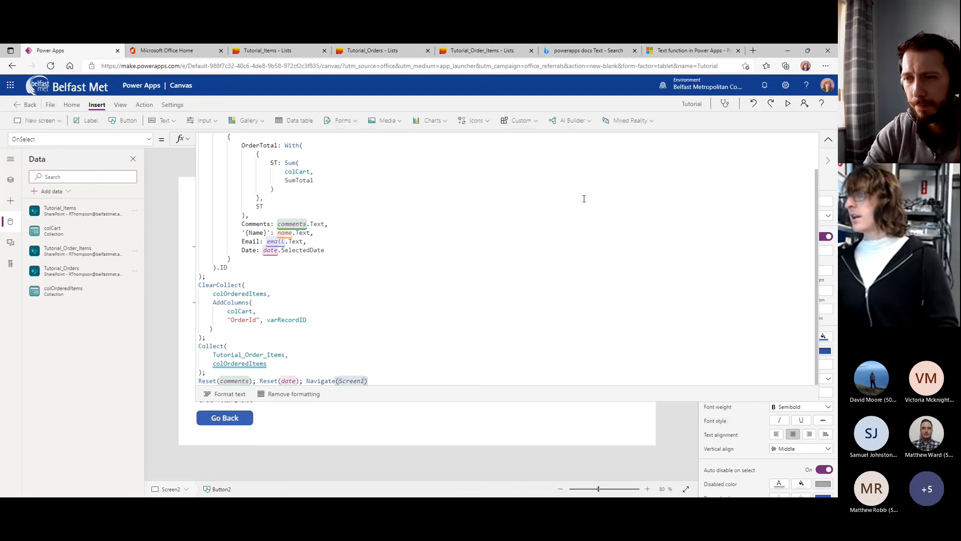
left_click(829, 139)
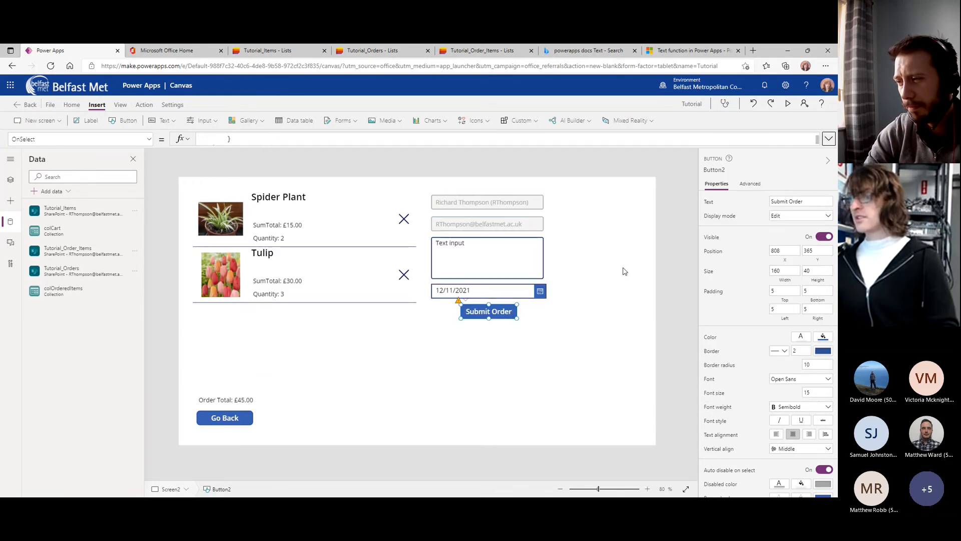
Check the error on colOrderedItems in the Submit Order button's OnSelect formula and rename the AddColumns column to "OrderID".
left_click(459, 300)
left_click(480, 313)
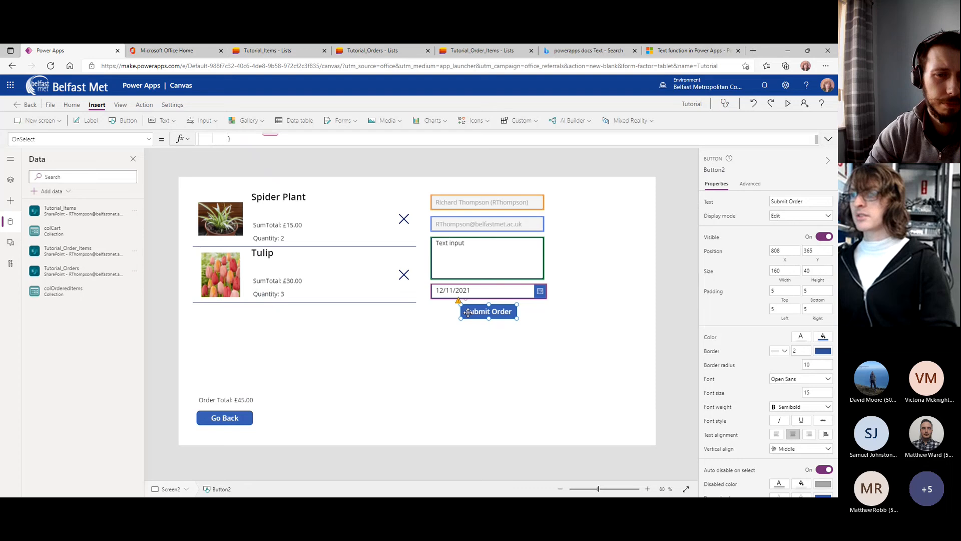
right_click(745, 176)
left_click(828, 138)
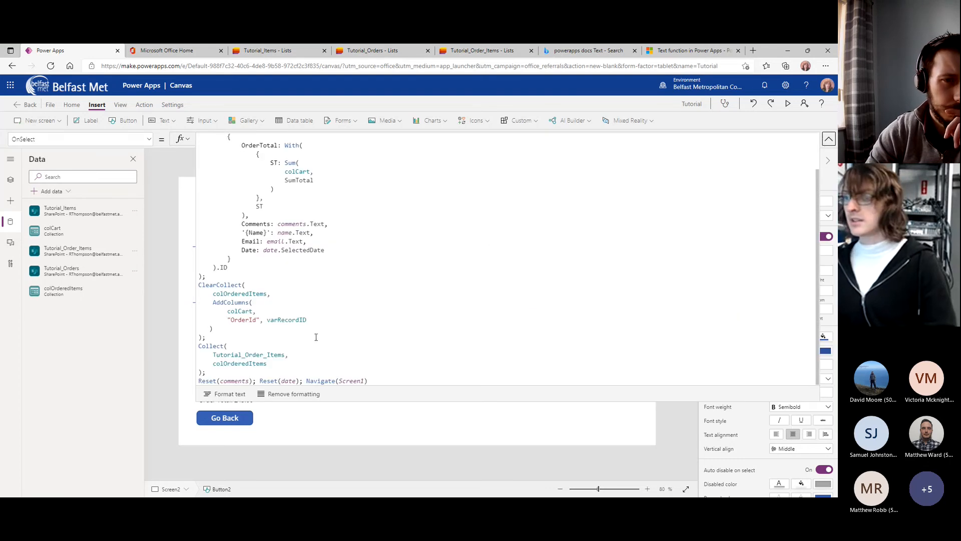
mouse_move(233, 361)
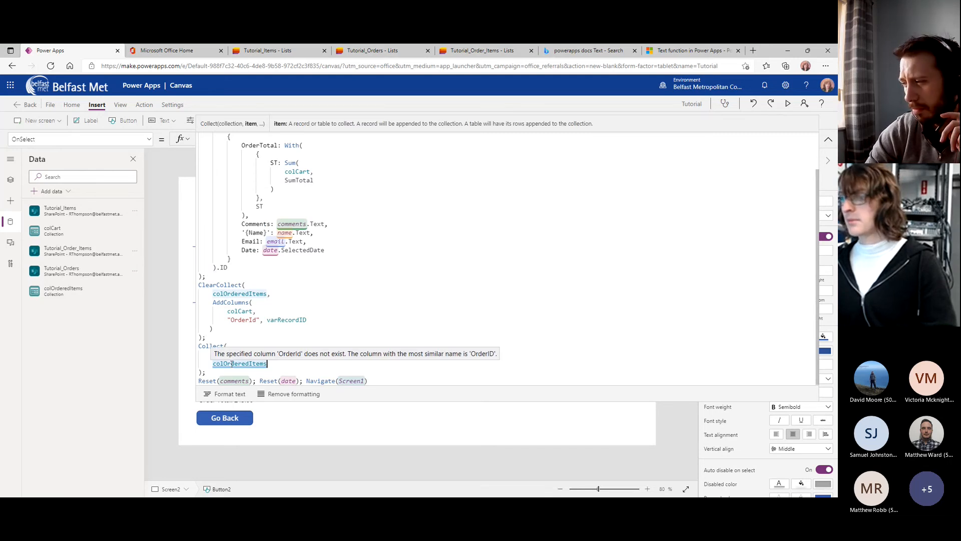
left_click(250, 321)
key("Delete")
type("D")
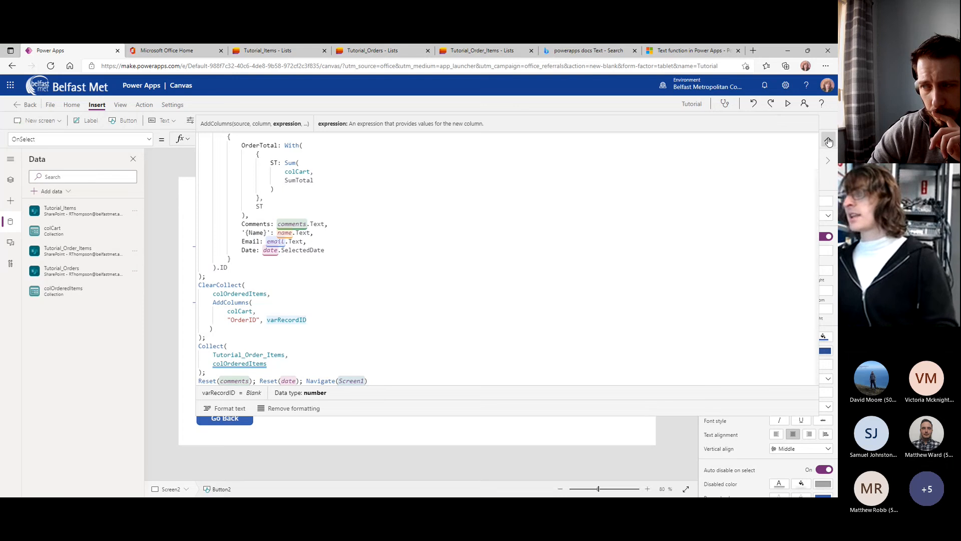
left_click(254, 323)
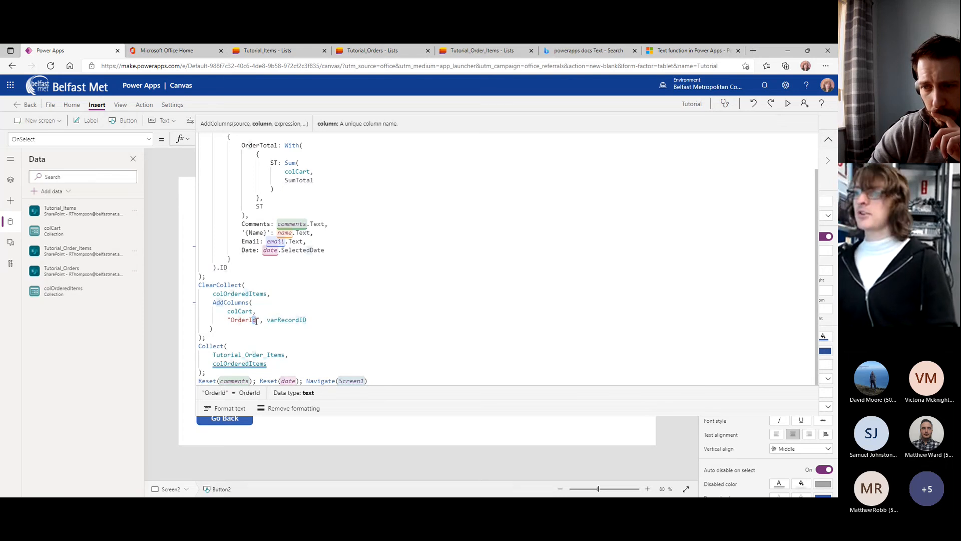
key("BackSpace")
type("D")
key("Down")
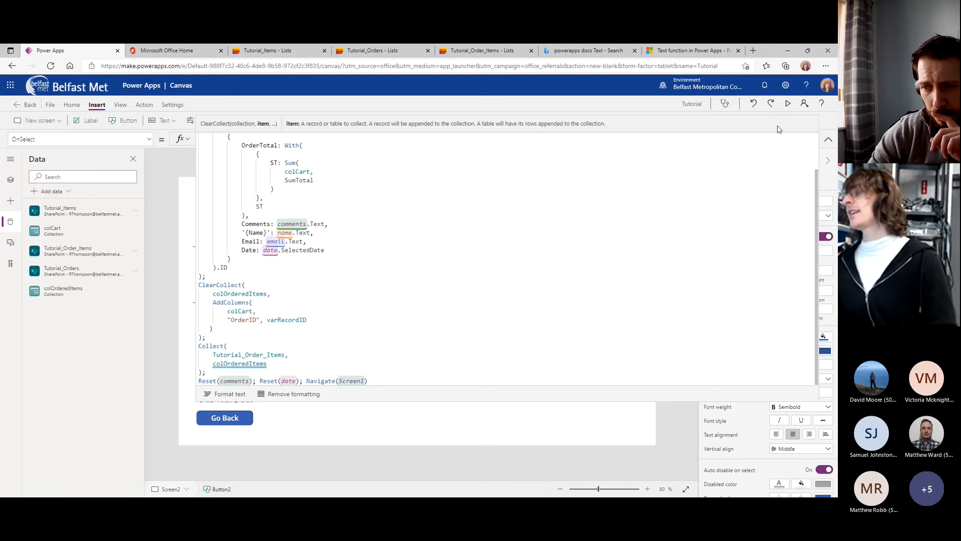
left_click(828, 140)
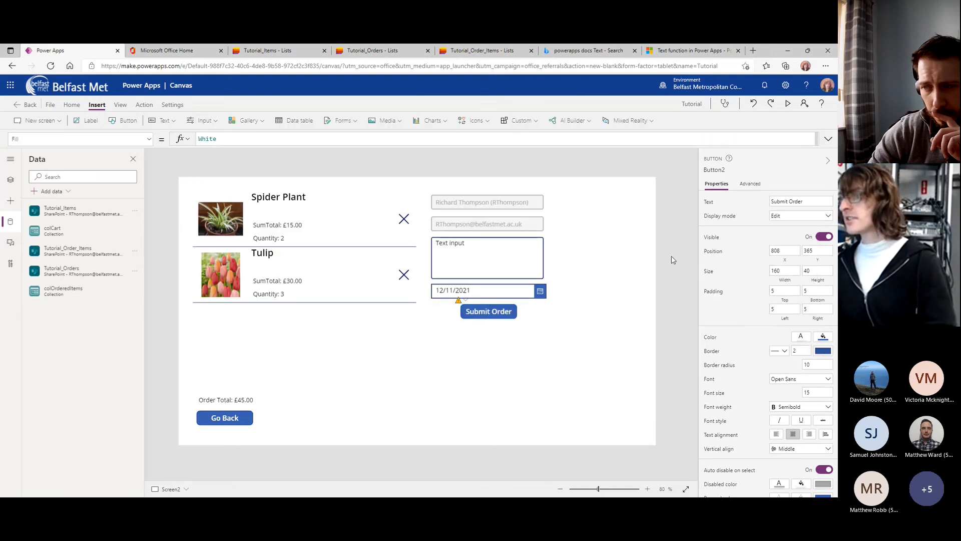
Preview the app and set the order date to 19/11/2021.
key("F5")
left_click(569, 268)
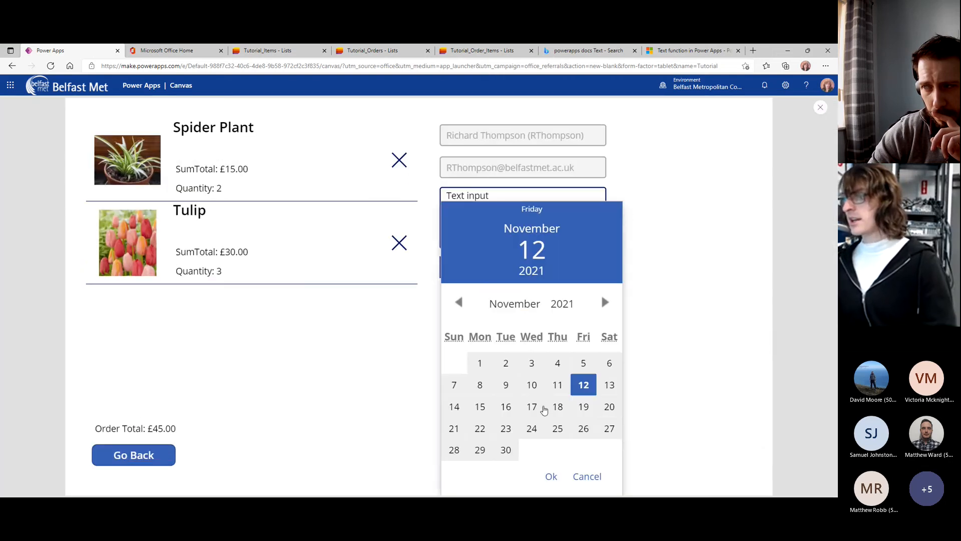
left_click(557, 408)
left_click(584, 406)
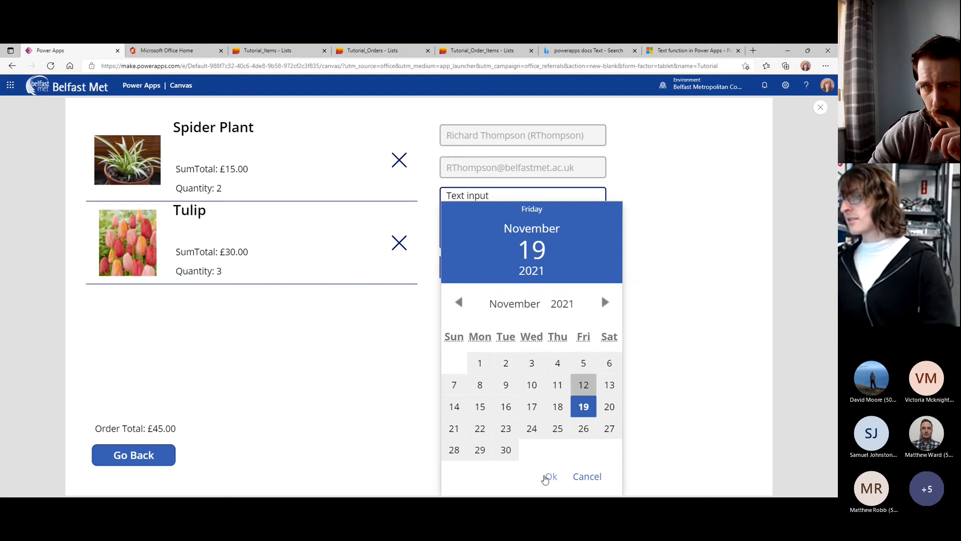
left_click(551, 477)
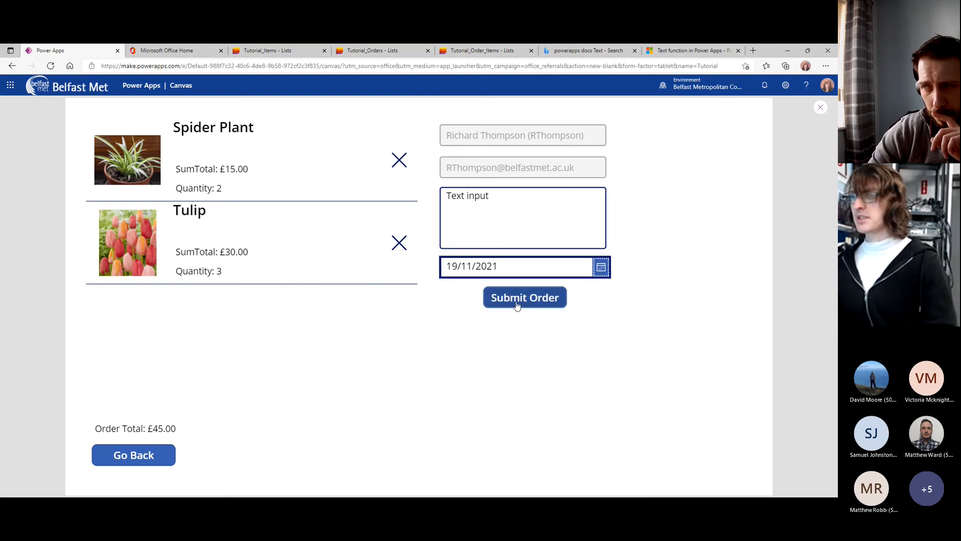
Add Clear(colCart); to the Submit Order button's OnSelect formula, between the Collect call and the Reset calls.
left_click(821, 109)
left_click(476, 329)
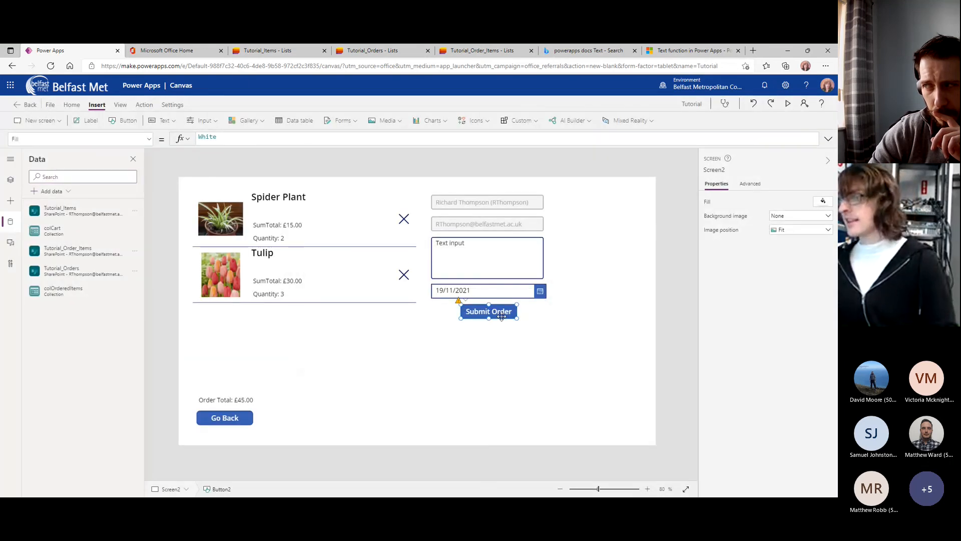
left_click(502, 316)
left_click(828, 140)
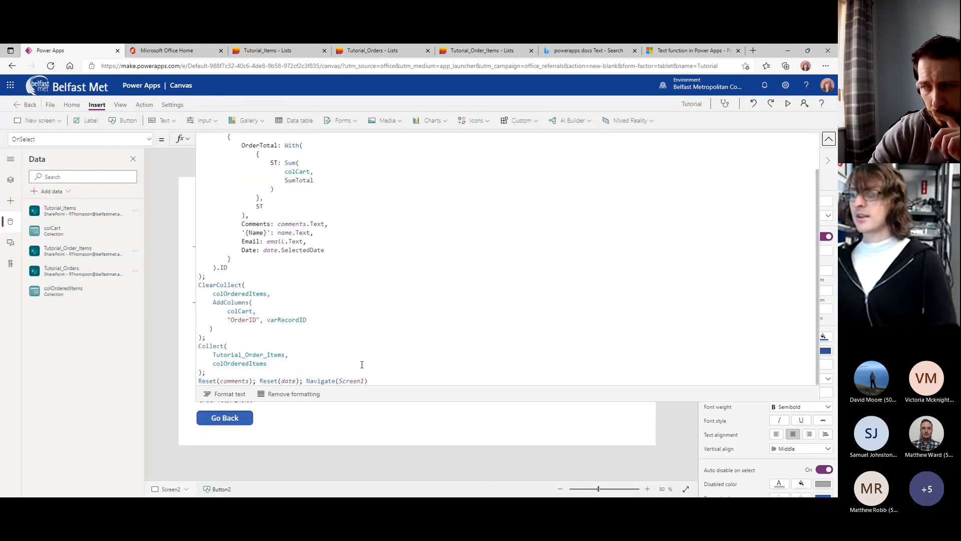
left_click(373, 381)
key("Return")
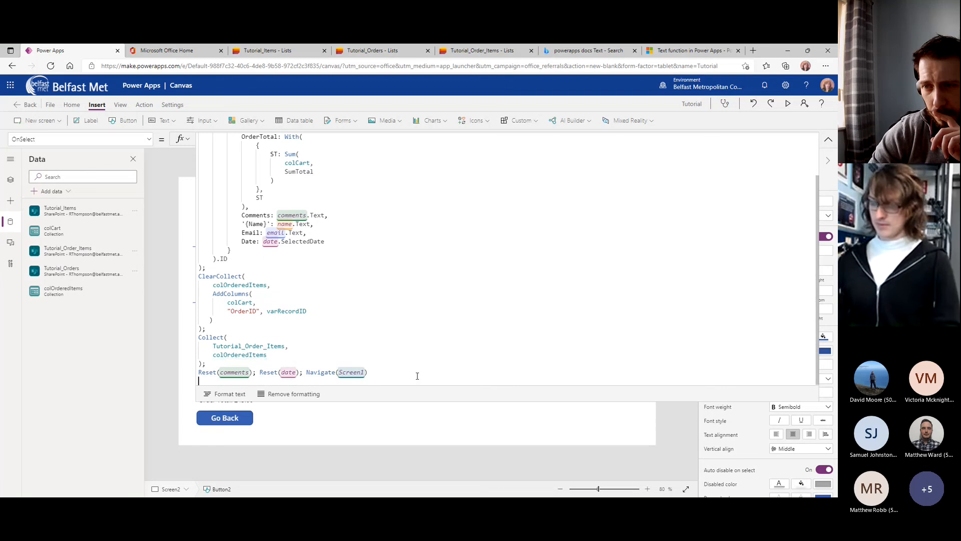
key("Return")
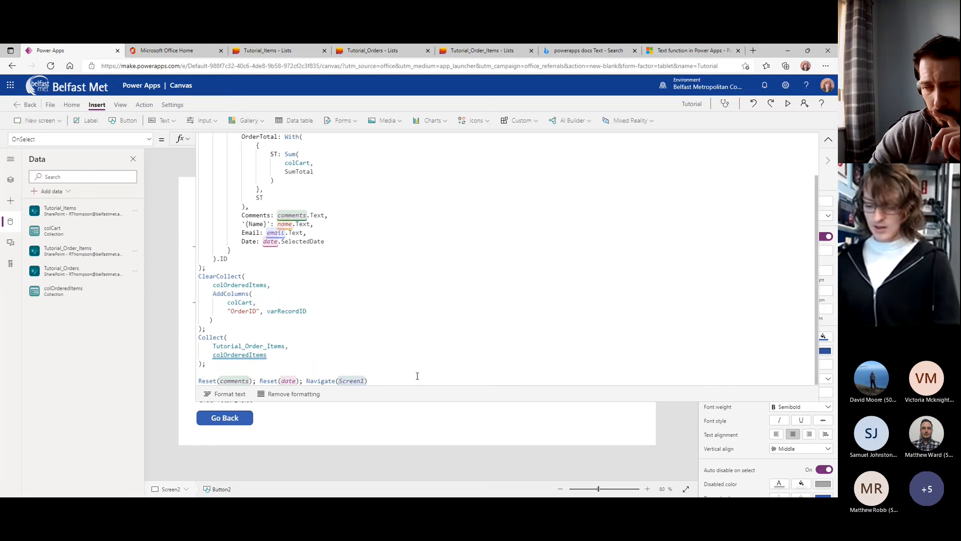
type("Clear(colCart);")
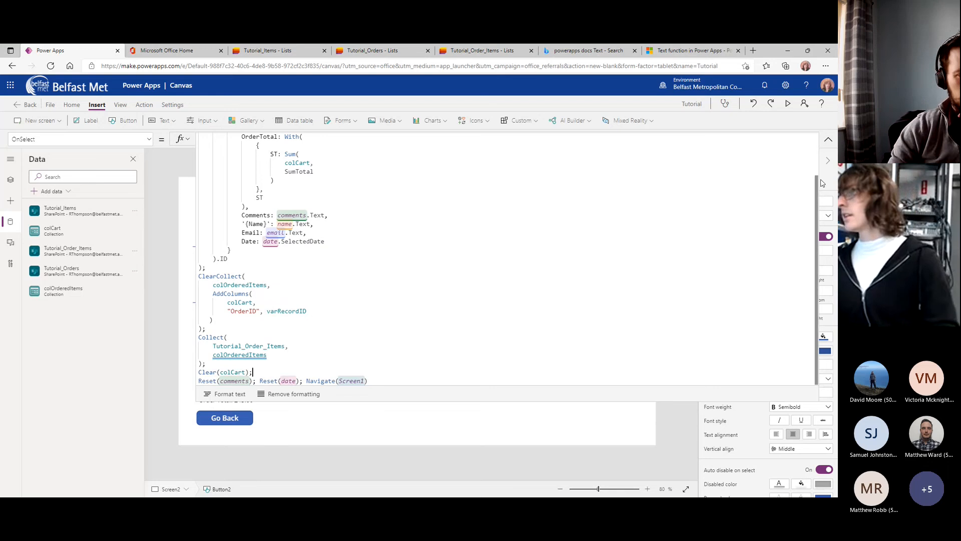
Preview the app, confirm 19/11/2021 as the order date, submit the order and leave the preview.
left_click(581, 362)
key("F5")
left_click(590, 271)
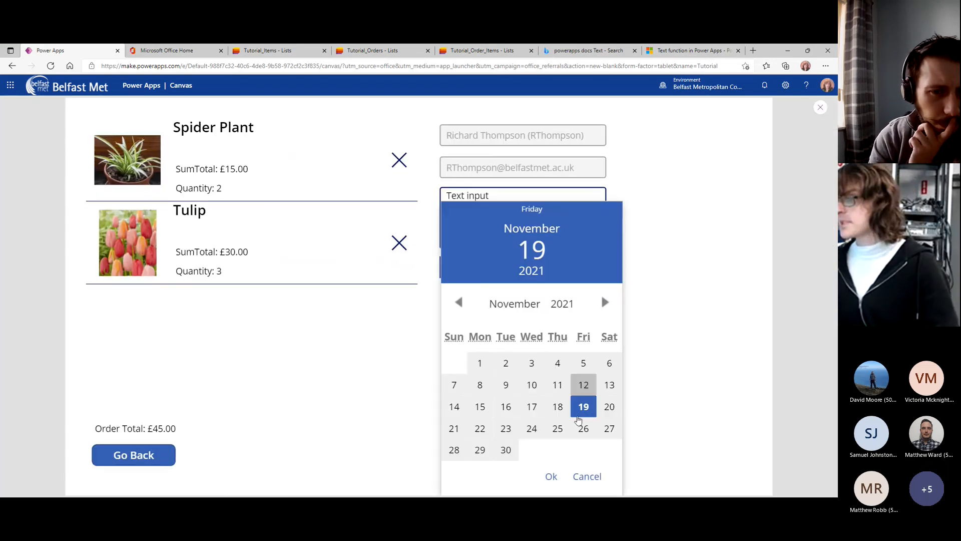
left_click(551, 477)
left_click(513, 297)
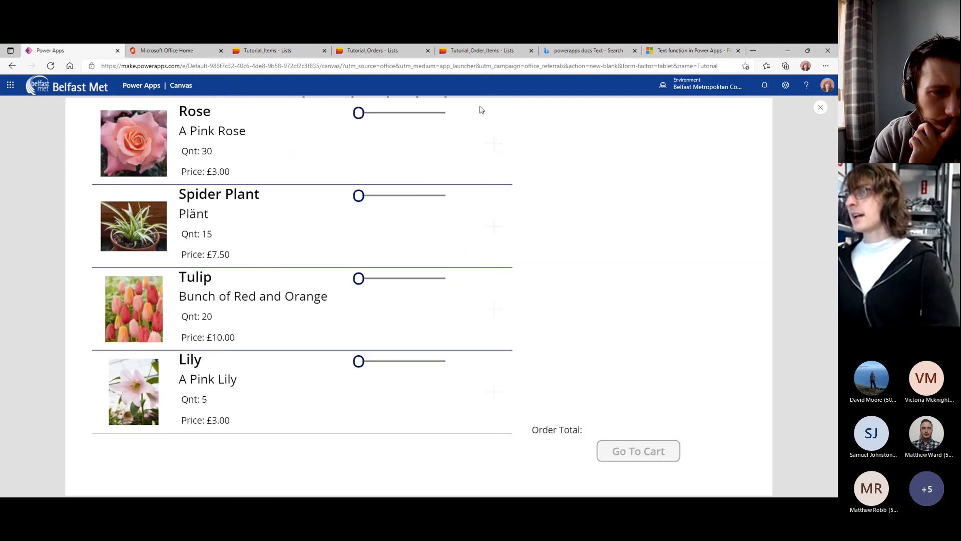
left_click(821, 107)
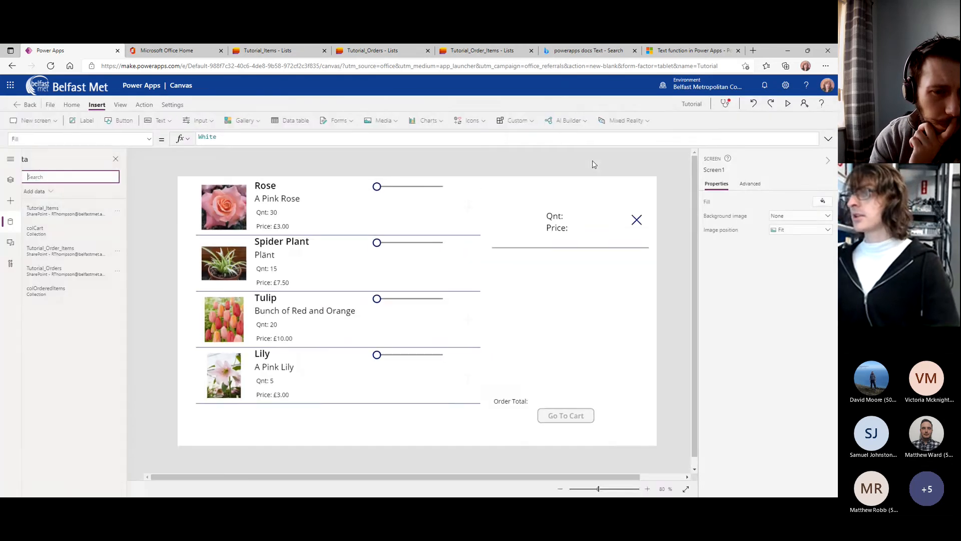
Refresh the Tutorial_Orders and Tutorial_Order_Items lists and check whether the submitted order and its items were saved.
left_click(373, 51)
key("F5")
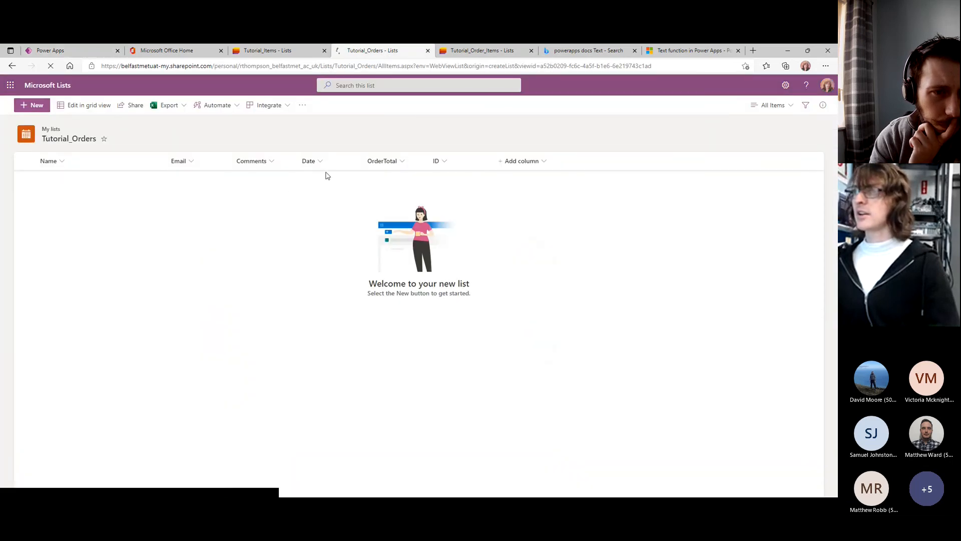
left_click(464, 50)
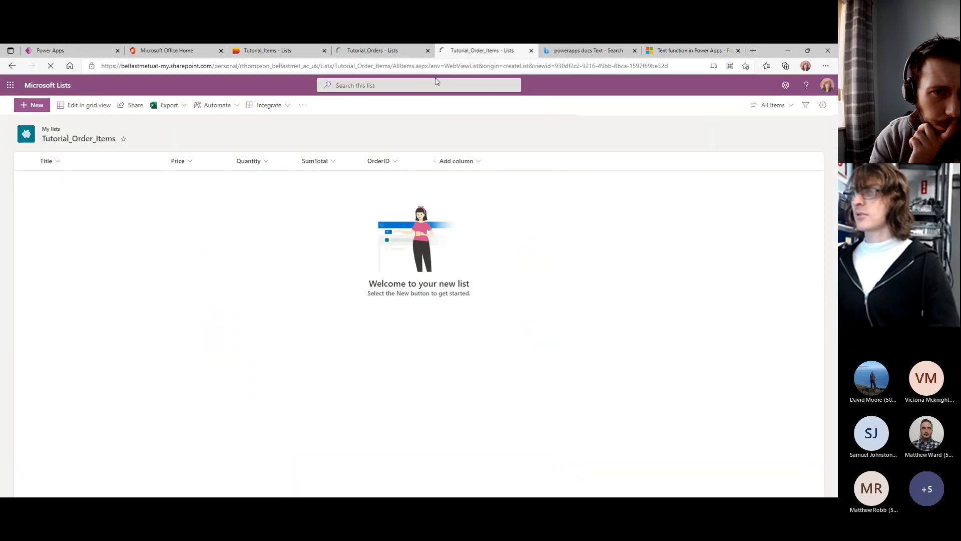
key("F5")
left_click(393, 56)
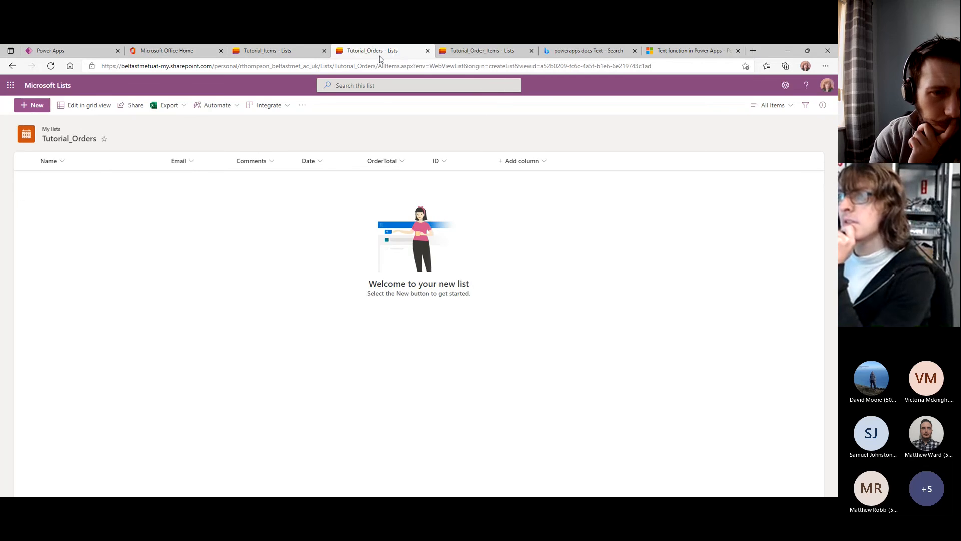
key("F5")
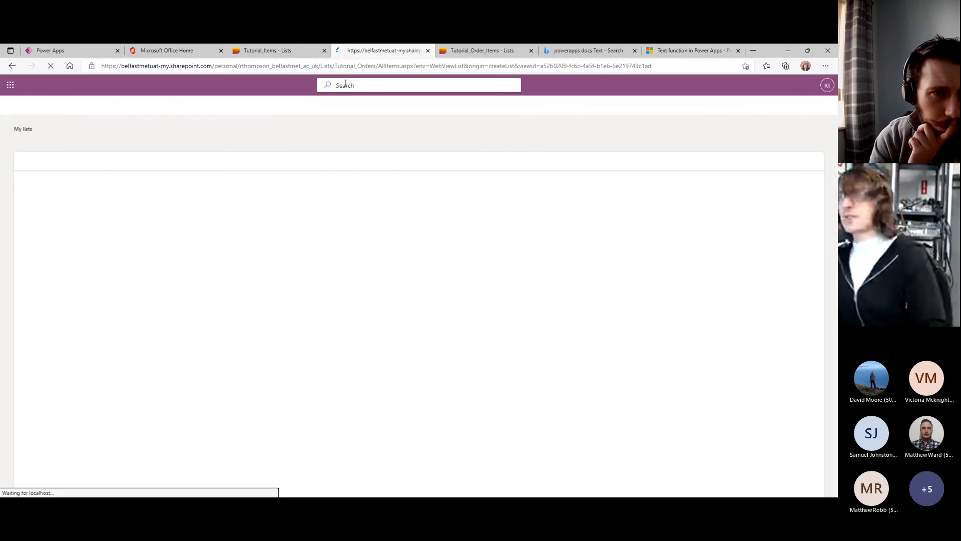
key("ctrl+Tab")
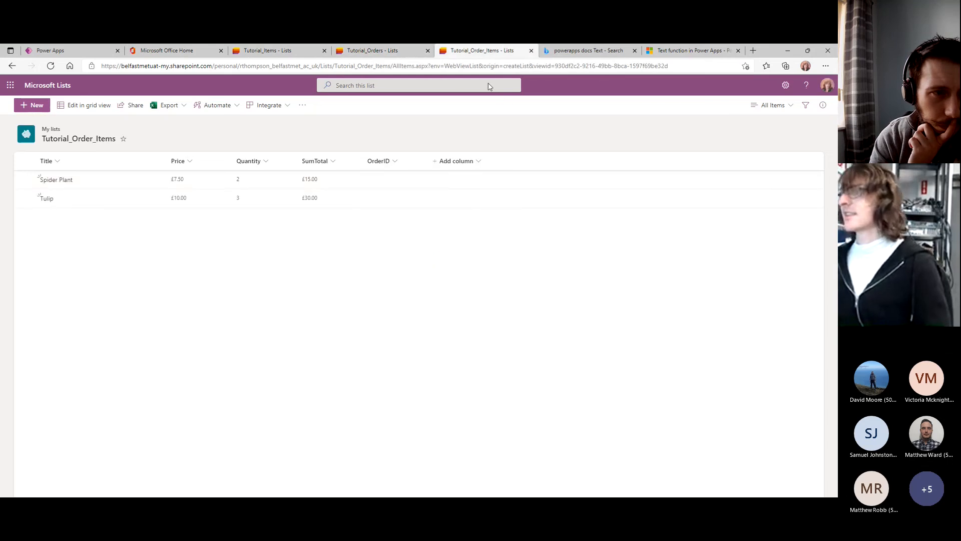
left_click(376, 52)
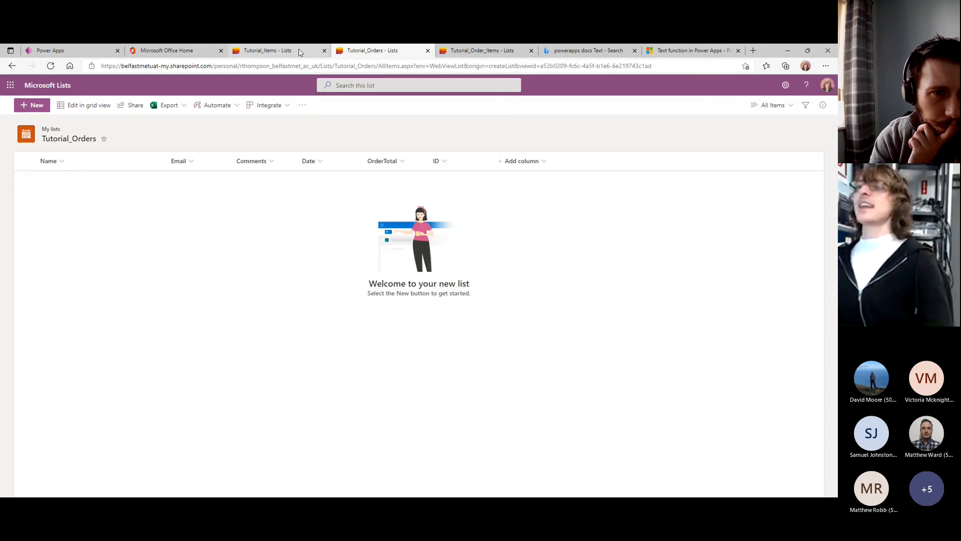
left_click(301, 52)
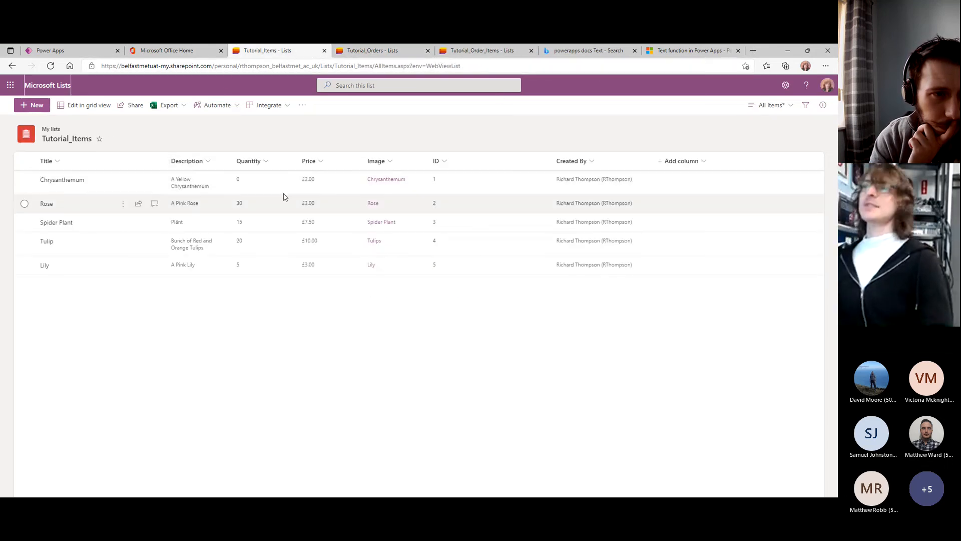
Switch back to Power Apps and open the OnSelect formula of the Submit Order button on Screen2.
left_click(90, 51)
left_click(510, 330)
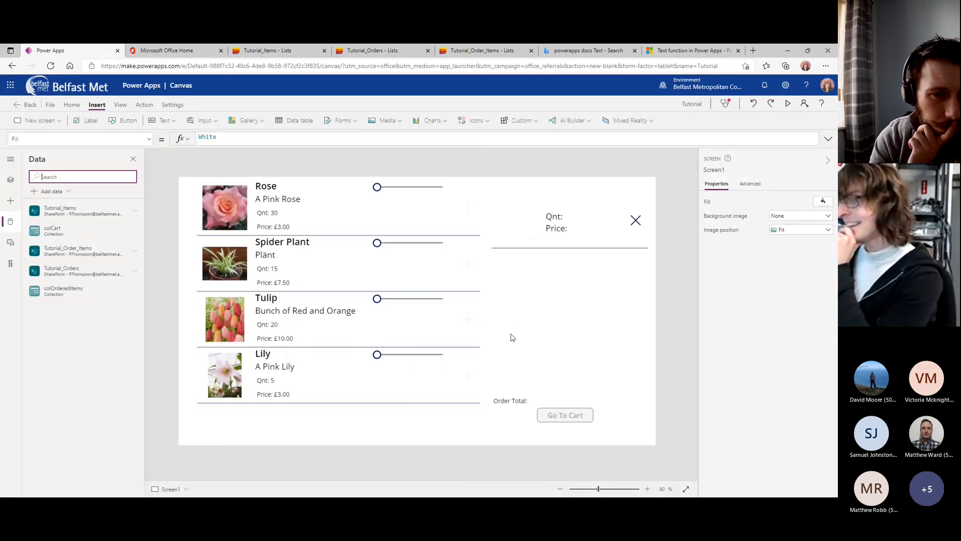
left_click(558, 415)
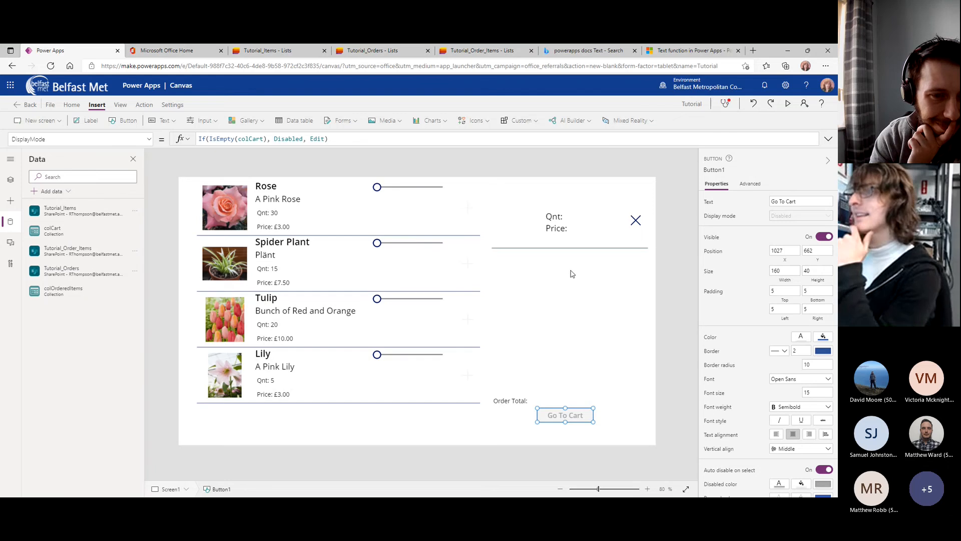
left_click(10, 179)
scroll(81, 374, "down", 5)
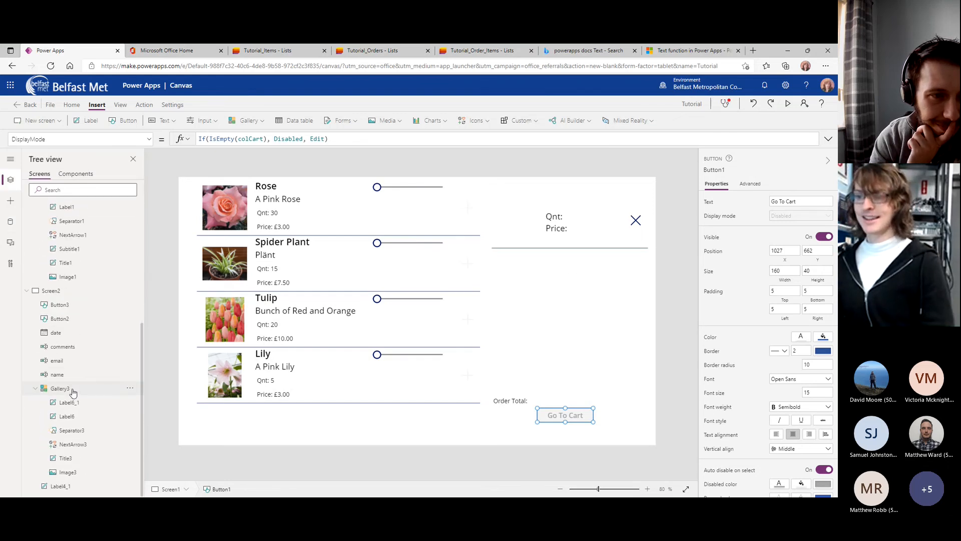
left_click(70, 390)
left_click(502, 315)
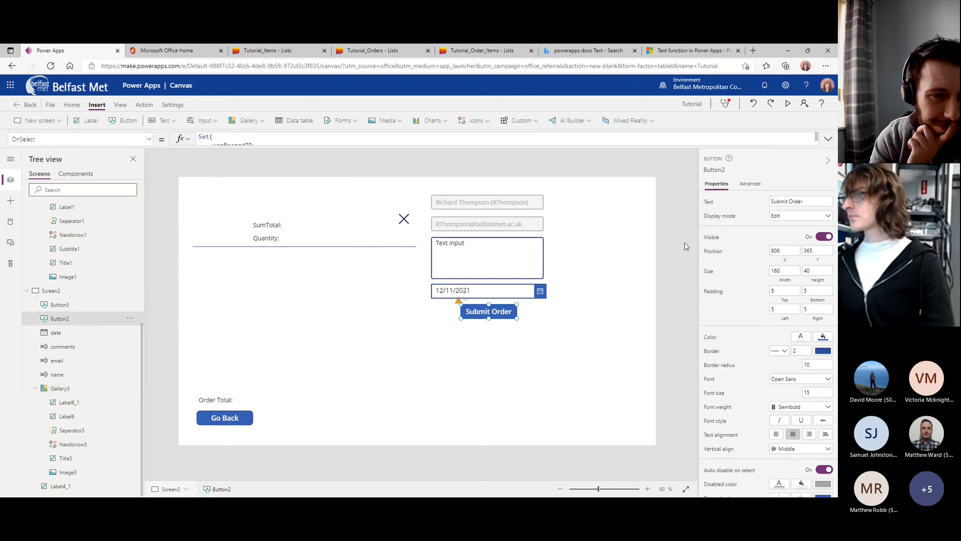
left_click(829, 138)
scroll(287, 278, "down", 2)
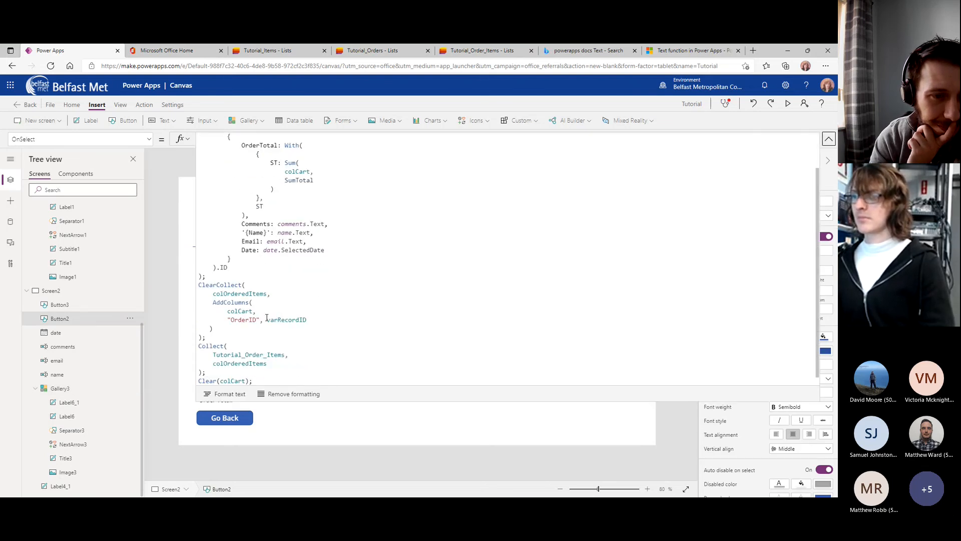
Compare the Tutorial_Order_Items list with the Submit Order formula, including its Patch call to Tutorial_Orders.
left_click(426, 50)
left_click(460, 52)
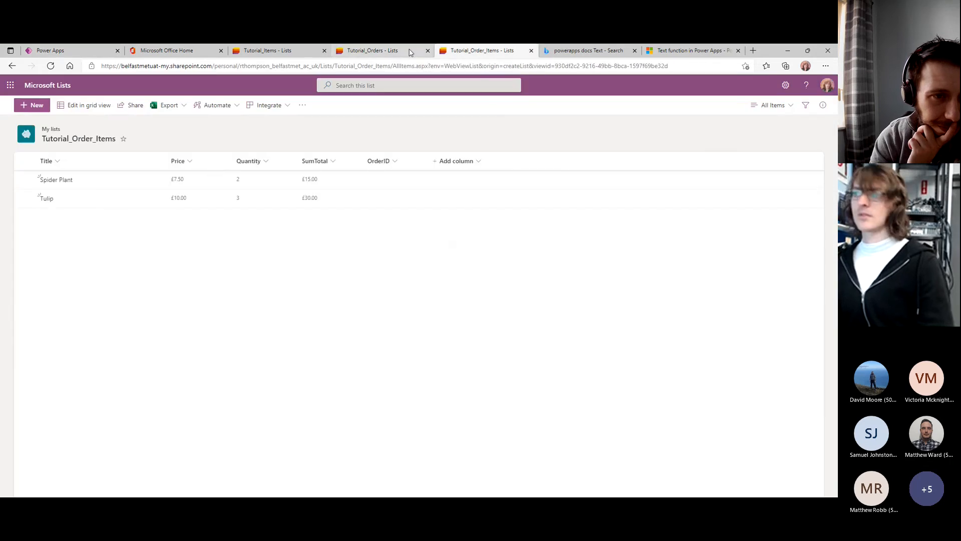
left_click(50, 50)
scroll(273, 233, "up", 3)
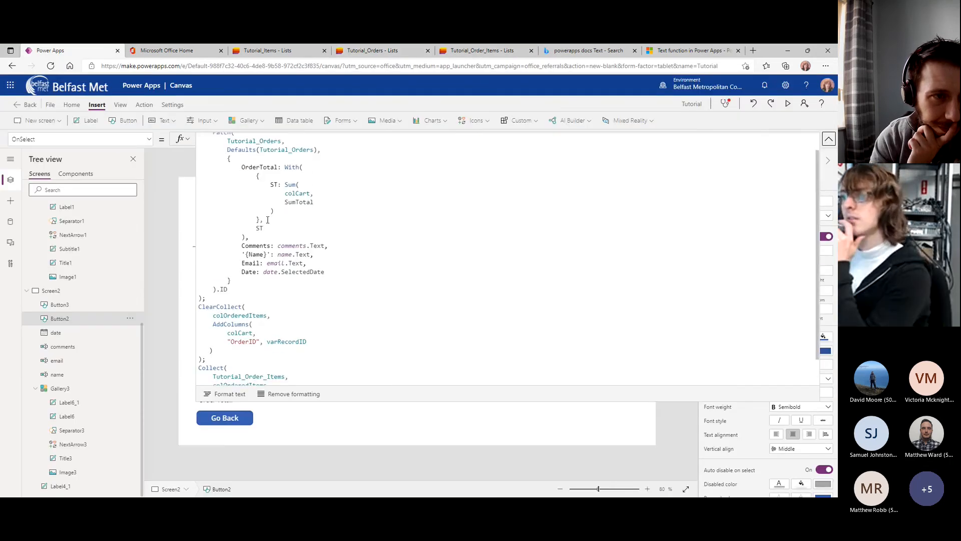
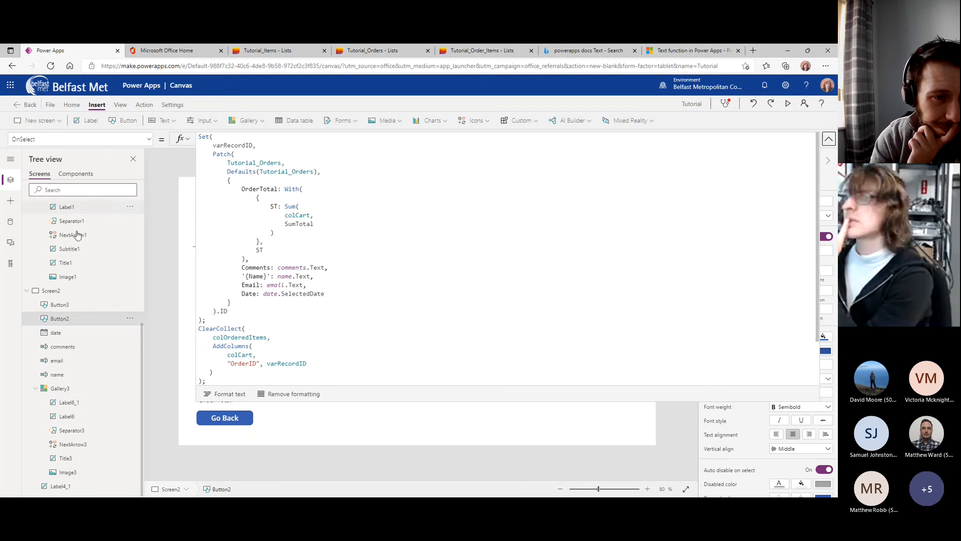
Change the '{Name}' field to Name in the Patch record of the OnSelect formula.
left_click(243, 276)
key("Delete")
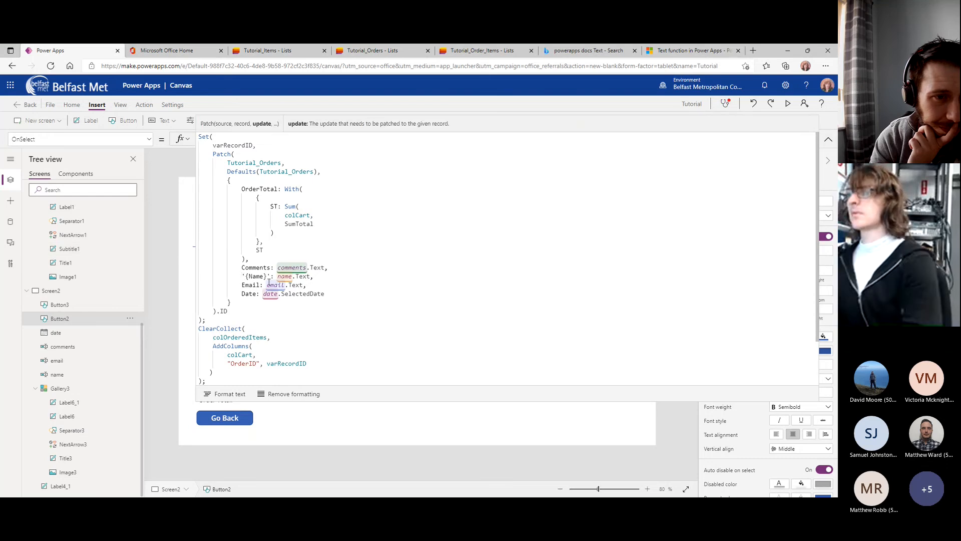
key("Delete")
left_click(263, 277)
key("BackSpace")
key("BackSpace")
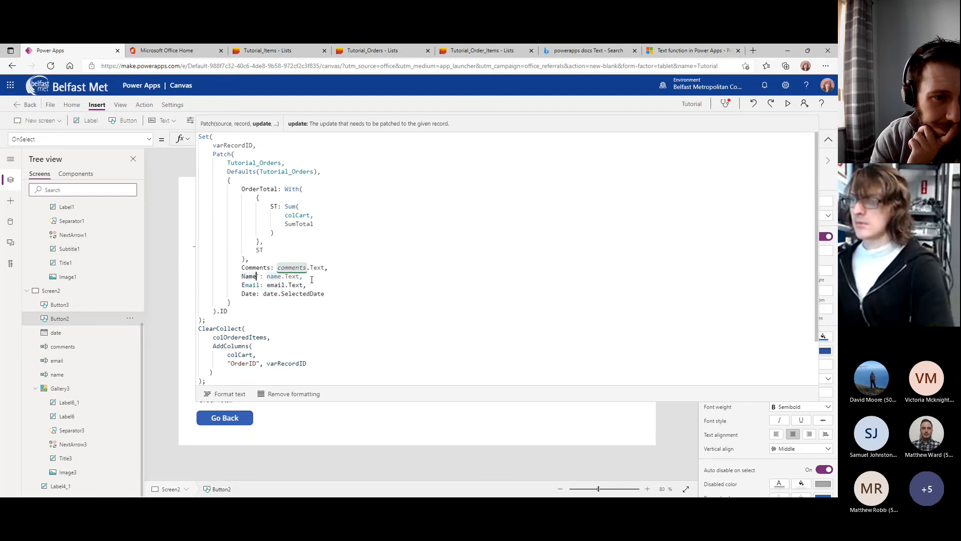
left_click(312, 278)
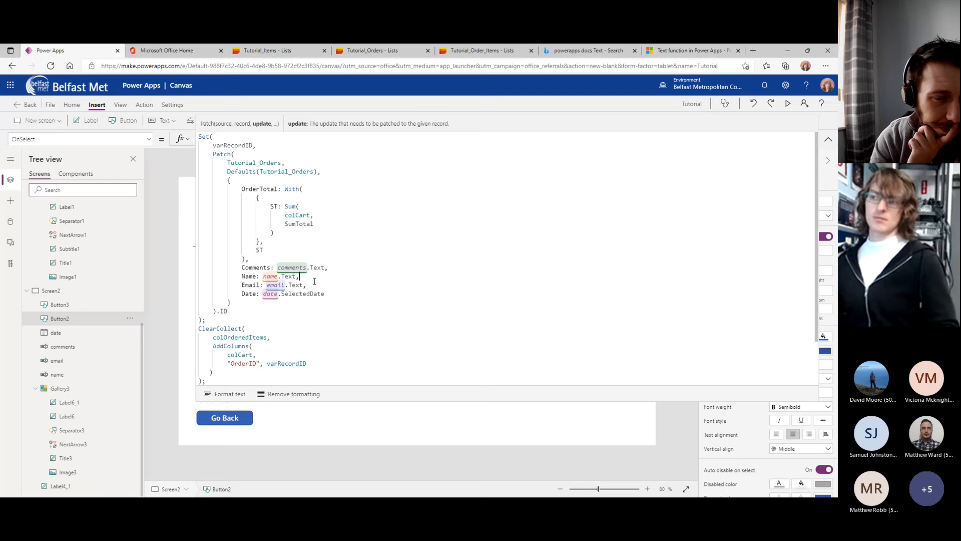
key("ctrl+s")
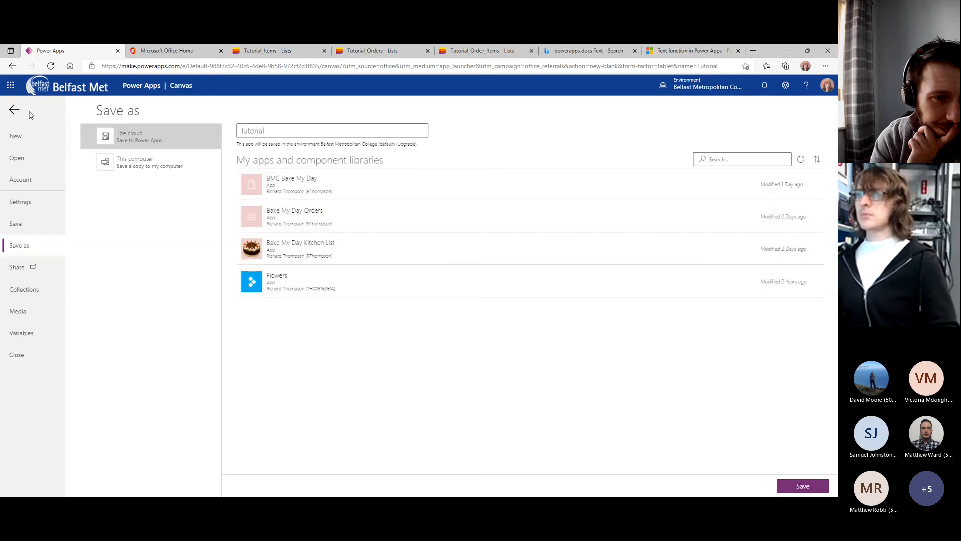
left_click(15, 106)
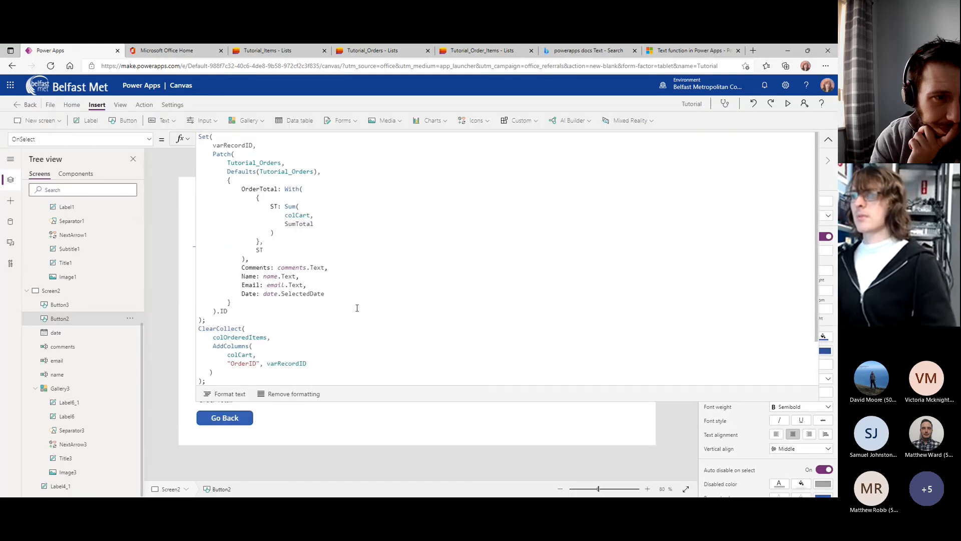
Review the Patch call's Tutorial_Orders source and ID reference, and briefly preview the order screen.
left_click(308, 302)
left_click(285, 311)
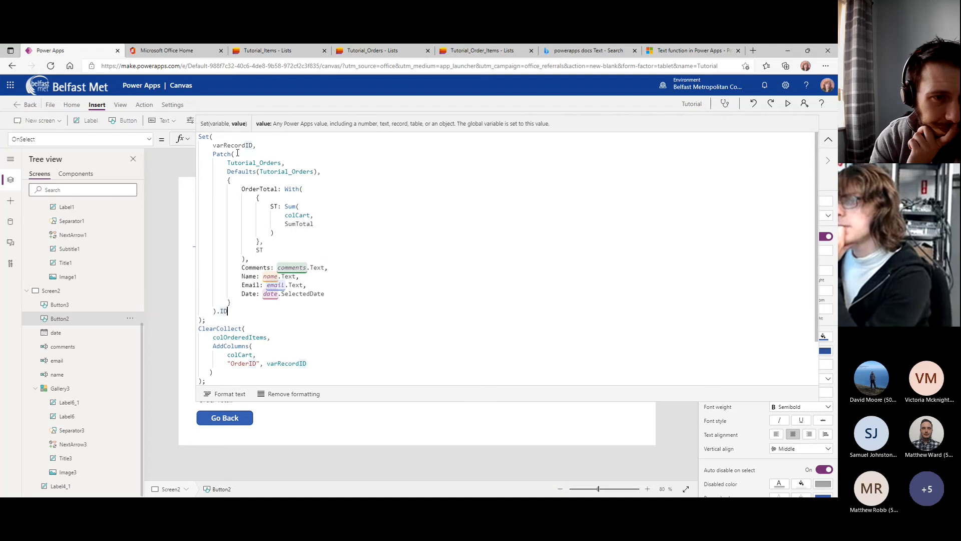
left_click(267, 163)
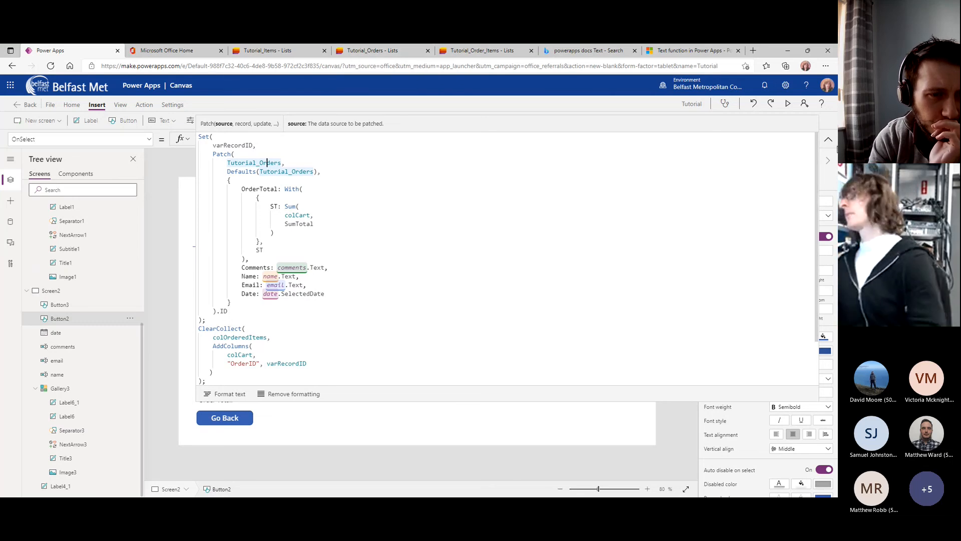
left_click(828, 139)
key("F5")
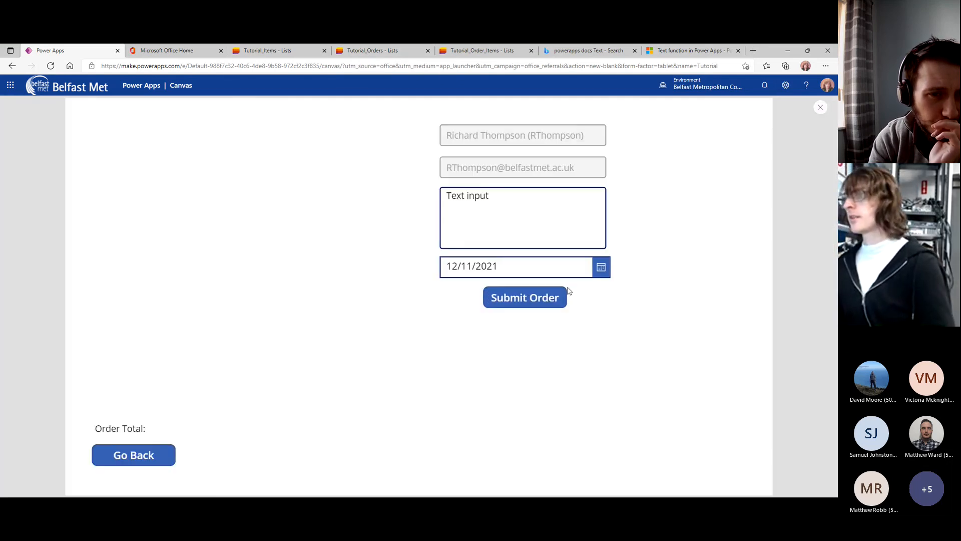
right_click(745, 170)
left_click(820, 107)
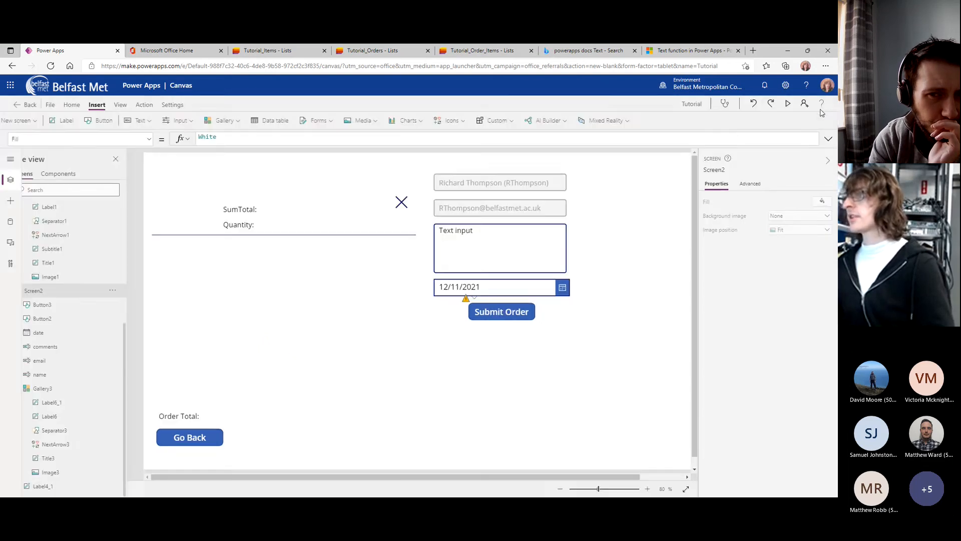
Open the Submit Order button's formula from its warning and examine the Collect call into Tutorial_Order_Items.
left_click(468, 323)
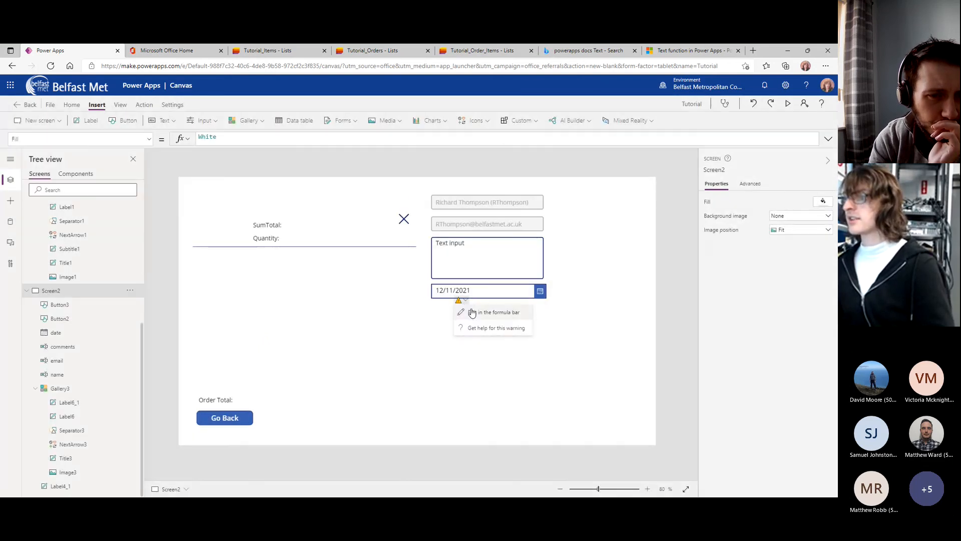
left_click(469, 311)
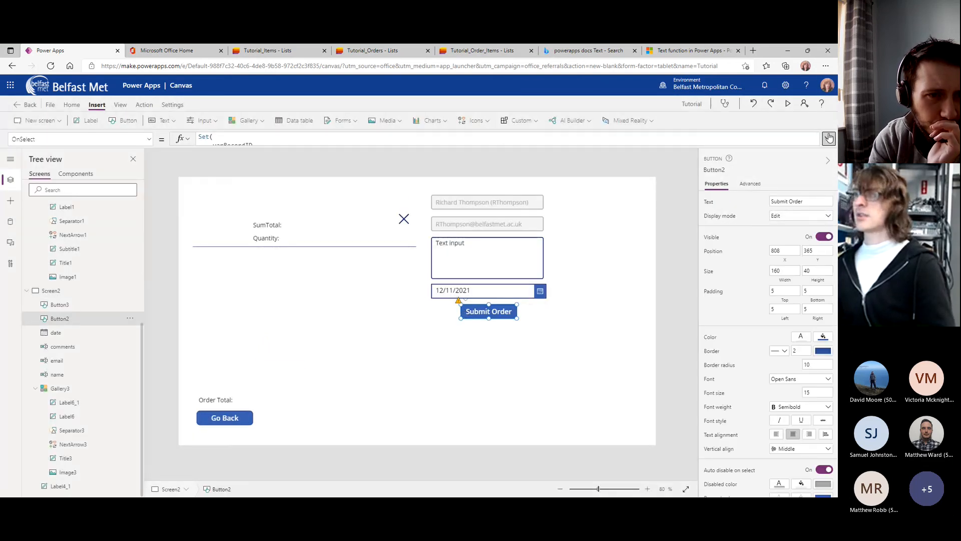
left_click(829, 136)
scroll(354, 313, "down", 2)
left_click(280, 347)
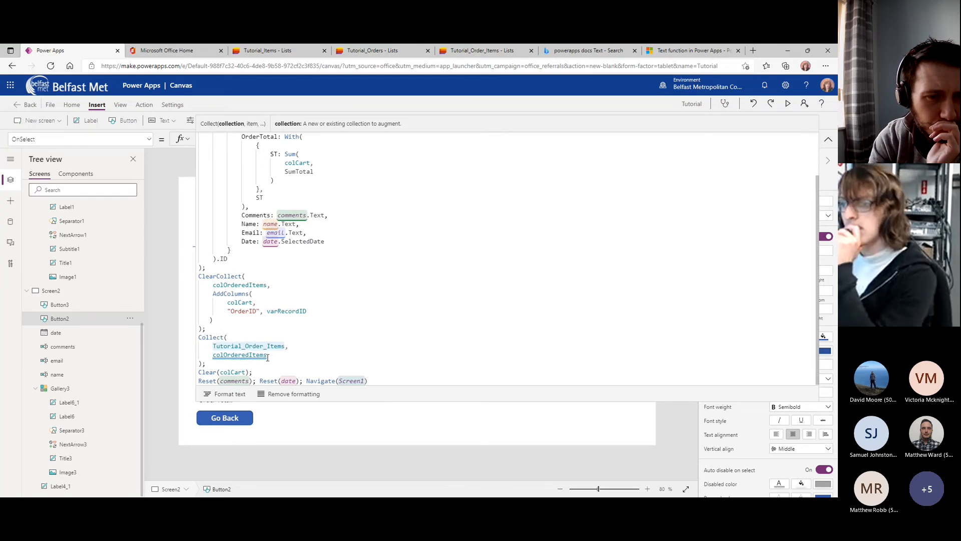
Add a Number column named ProductId to the Tutorial_Order_Items list.
left_click(478, 51)
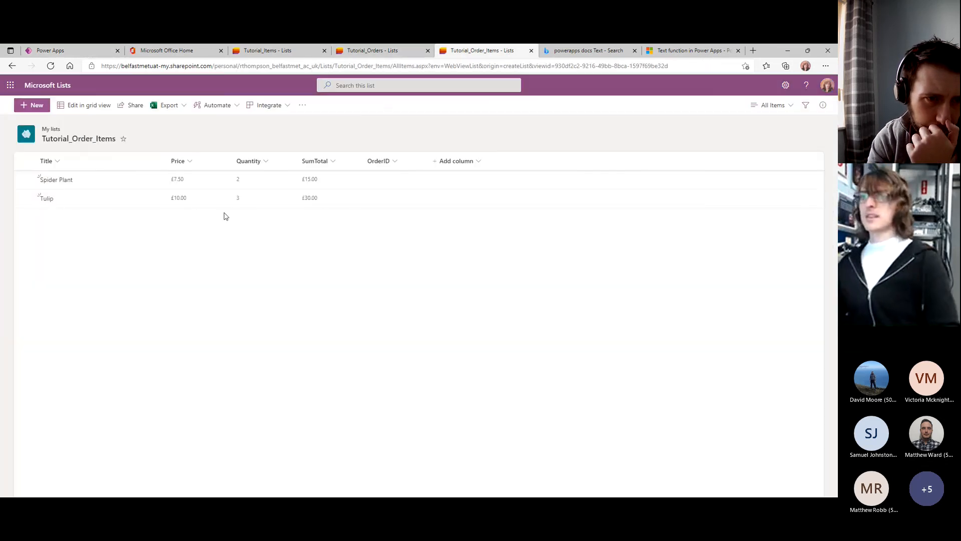
left_click(476, 166)
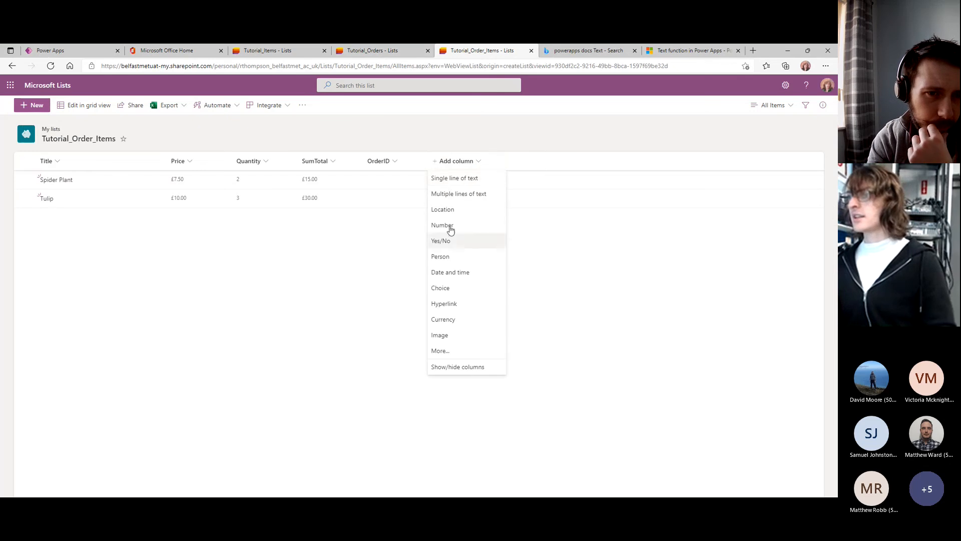
left_click(447, 184)
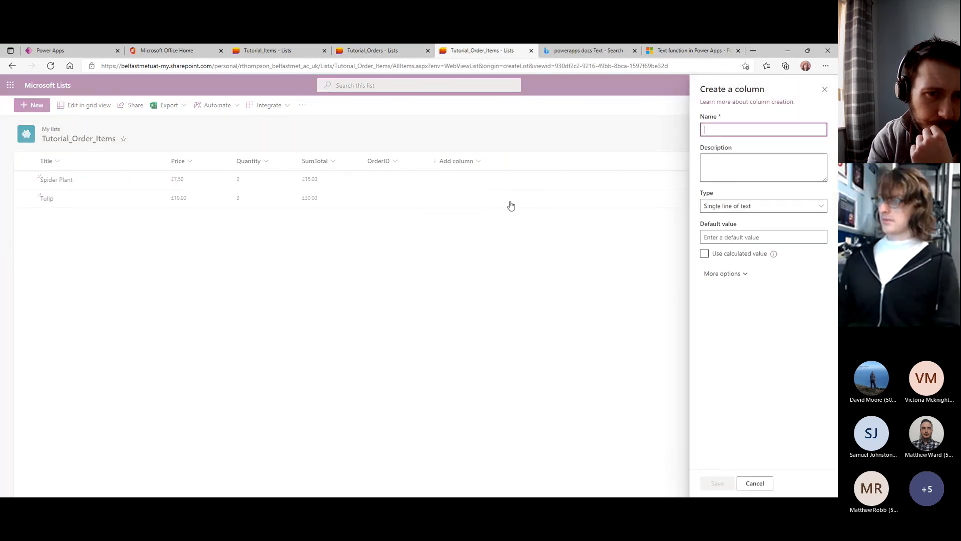
type("ProductId")
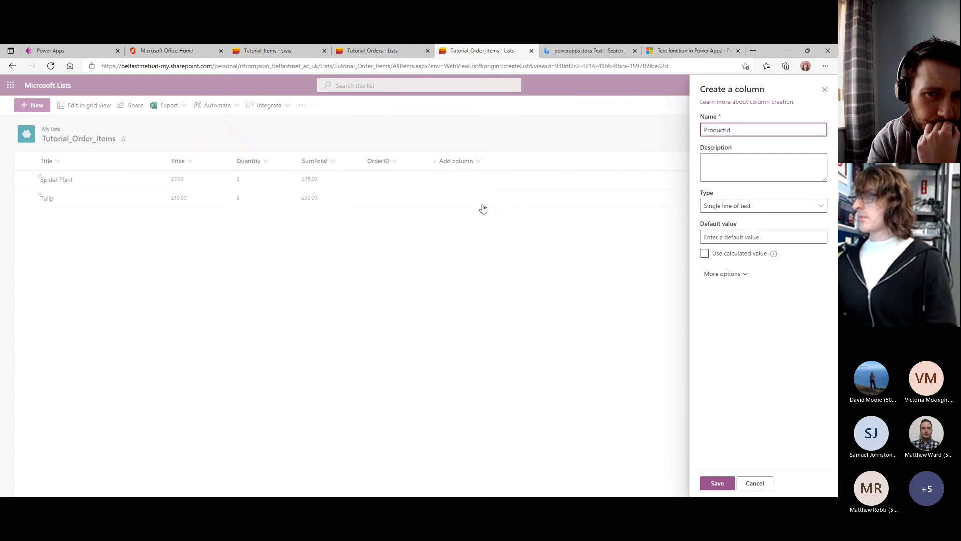
left_click(760, 210)
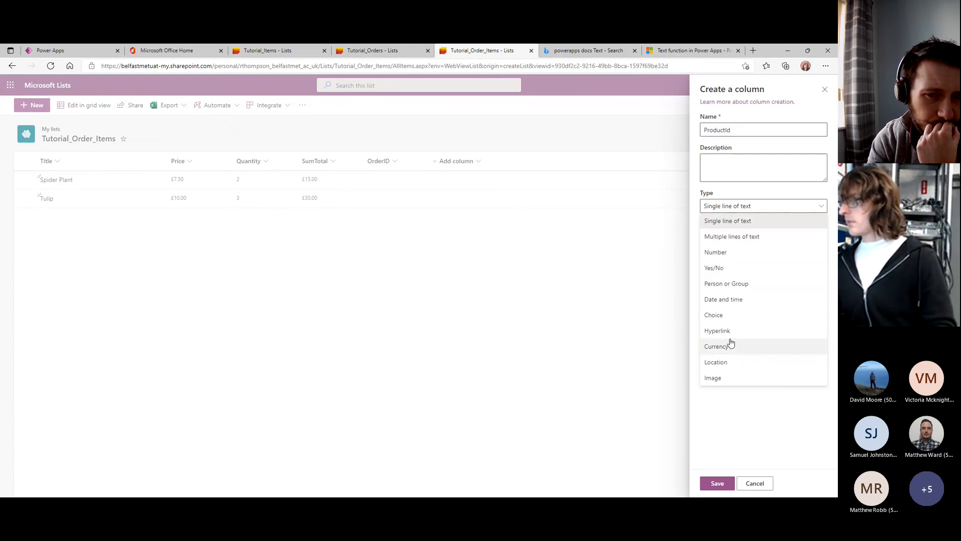
left_click(729, 258)
left_click(717, 484)
Rename the OrderID column of the Tutorial_Order_Items list to OrderId.
left_click(398, 161)
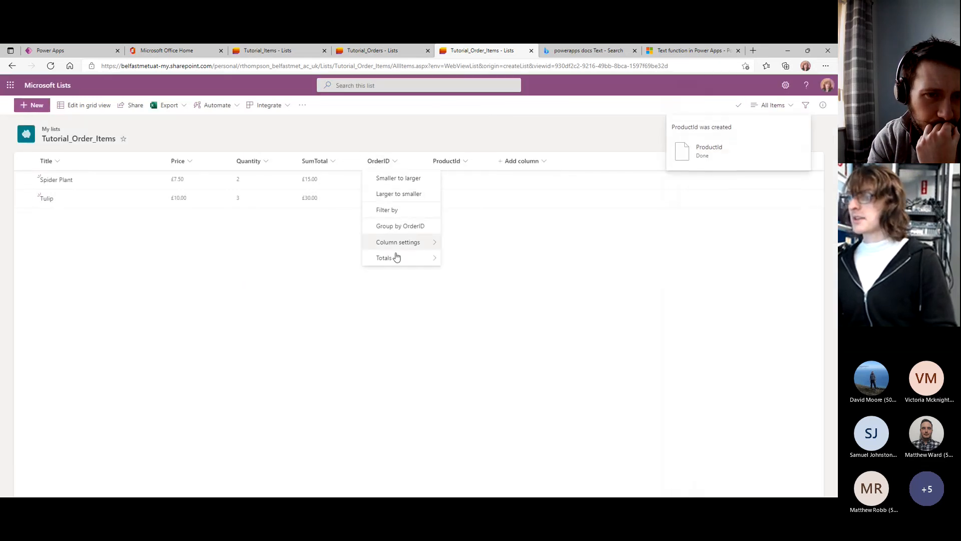
mouse_move(425, 243)
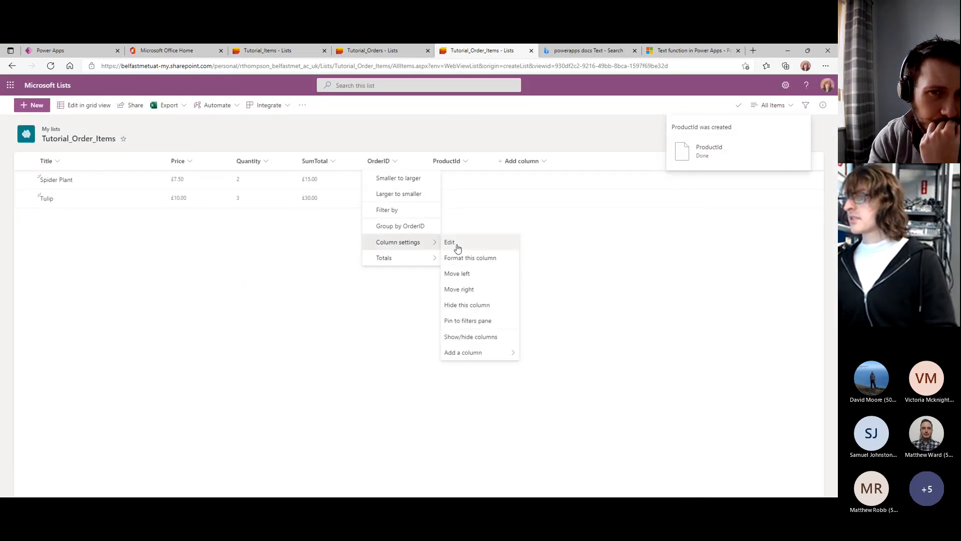
left_click(457, 244)
key("BackSpace")
type("derId")
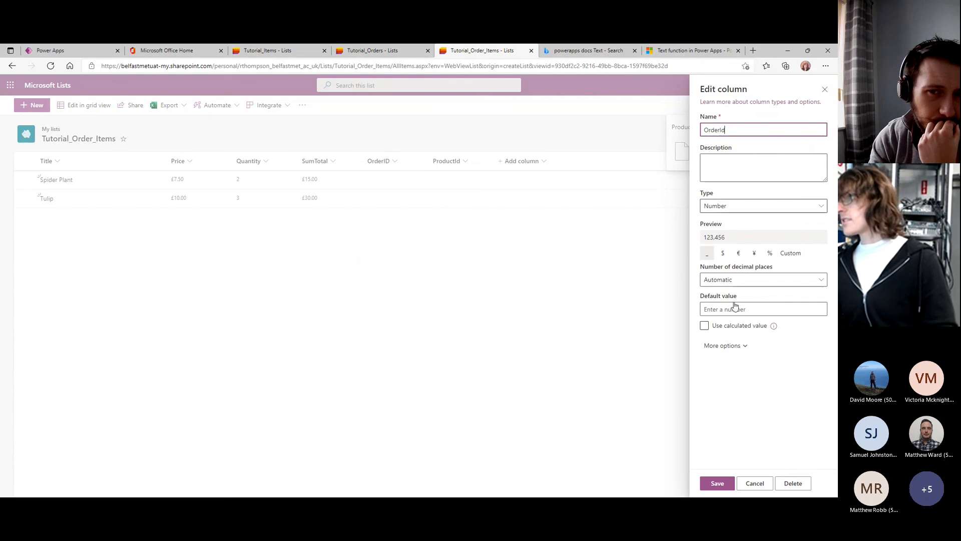
left_click(716, 482)
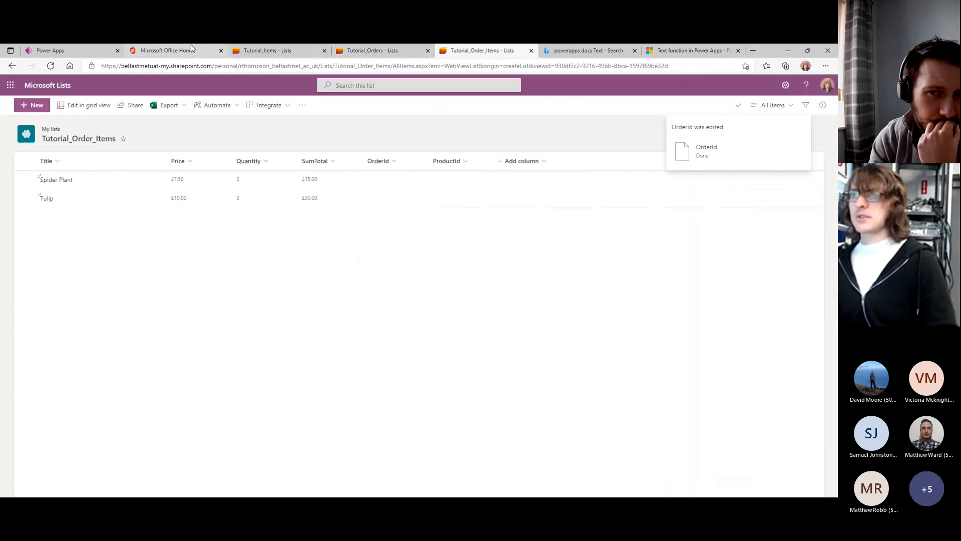
Back in Power Apps, change the AddColumns column name to "OrderId" and refresh the Tutorial_Orders and Tutorial_Order_Items data sources.
left_click(80, 51)
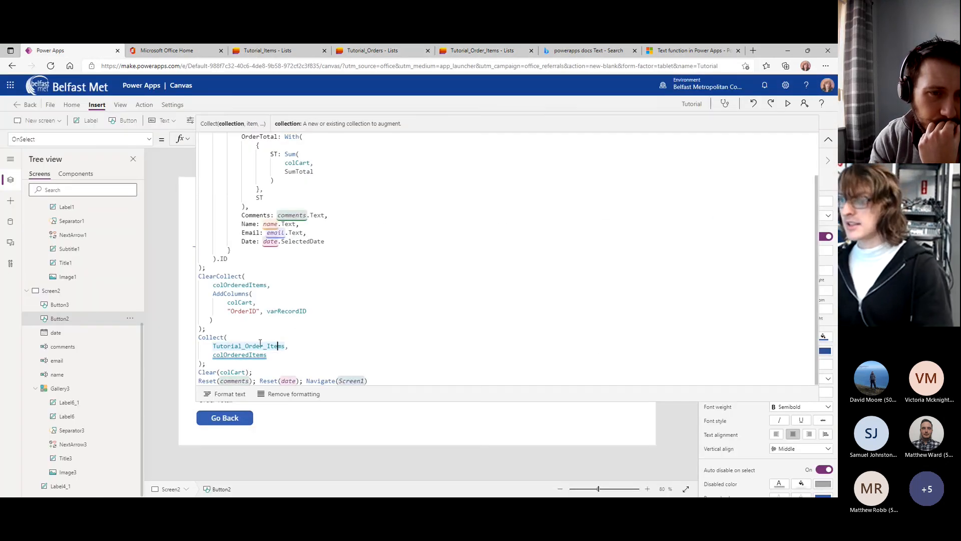
left_click(254, 313)
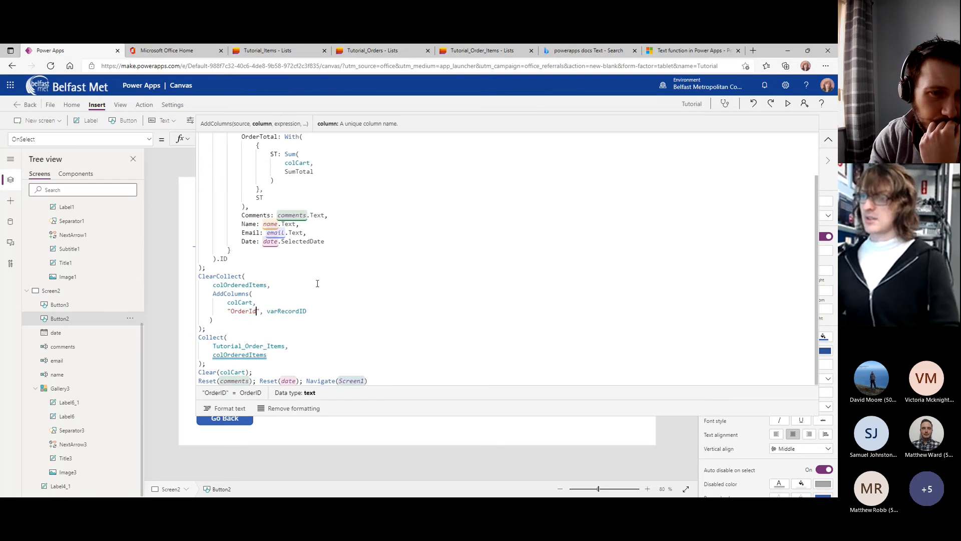
left_click(10, 221)
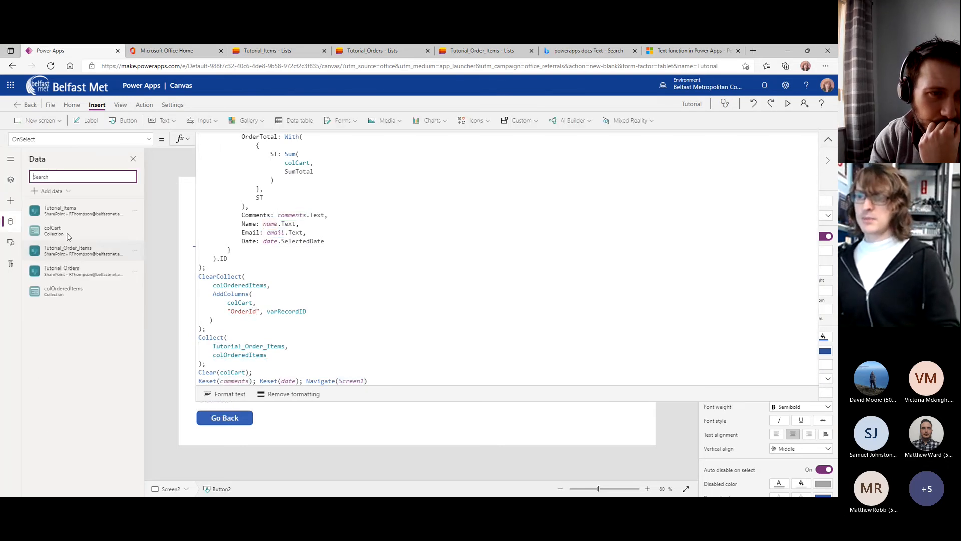
right_click(70, 274)
left_click(90, 284)
right_click(74, 258)
left_click(86, 279)
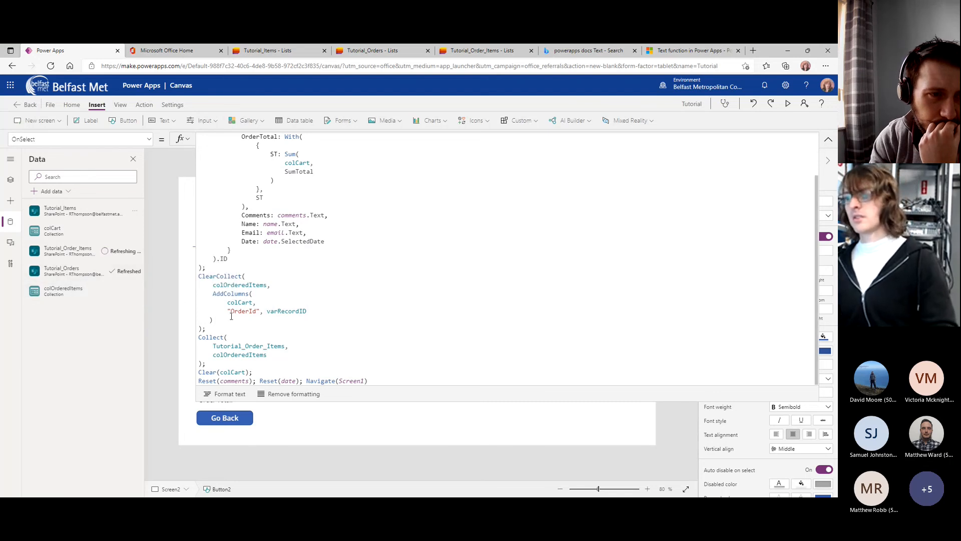
Collapse the formula and recheck the warning on the Submit Order button.
left_click(829, 139)
left_click(459, 301)
left_click(493, 313)
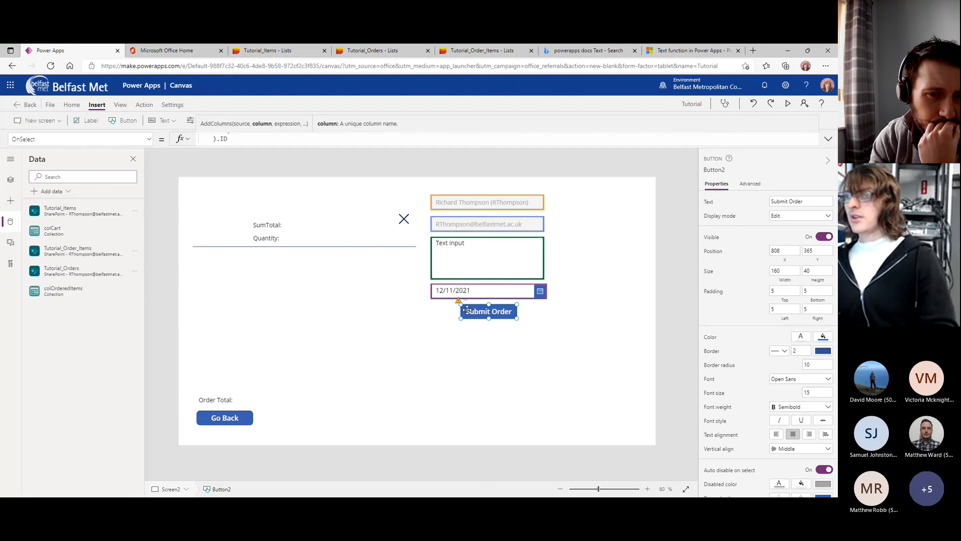
left_click(470, 311)
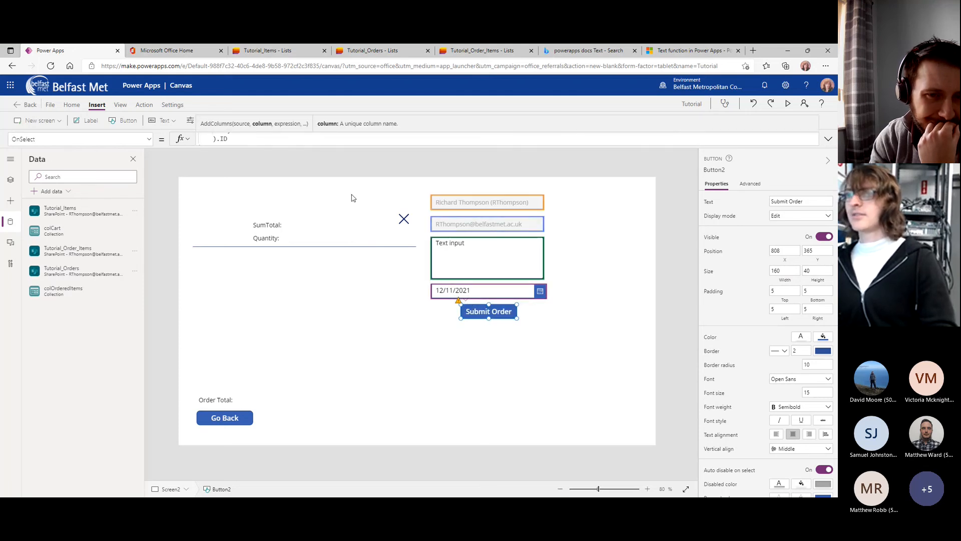
Review the Submit Order formula, checking the '{Name}' field in the Patch record and the Collect call into Tutorial_Order_Items.
left_click(828, 138)
scroll(339, 227, "up", 3)
scroll(345, 250, "down", 3)
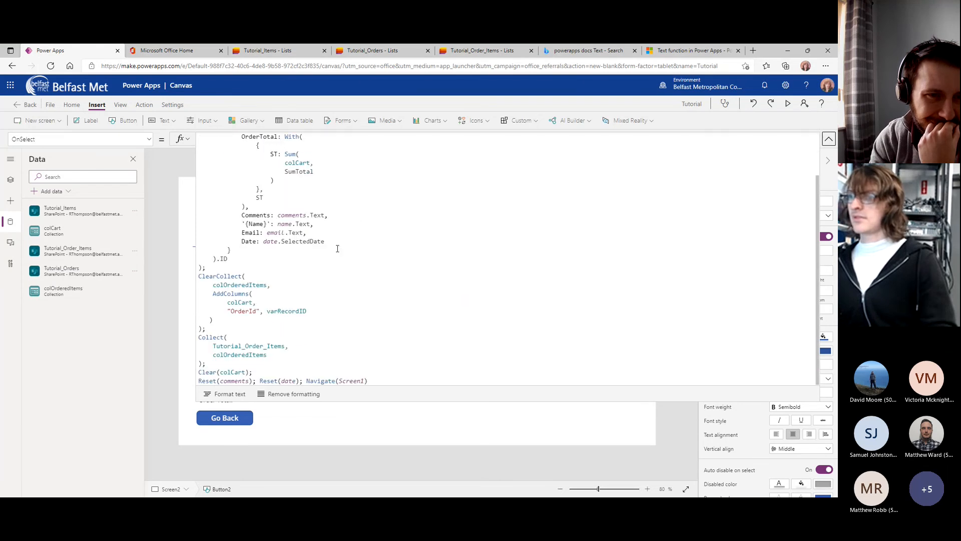
left_click(319, 233)
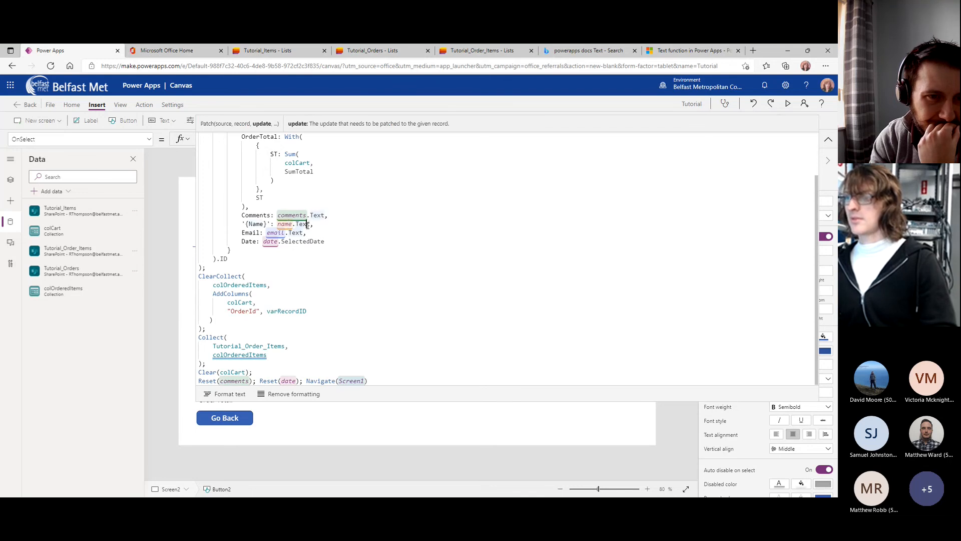
left_click(285, 225)
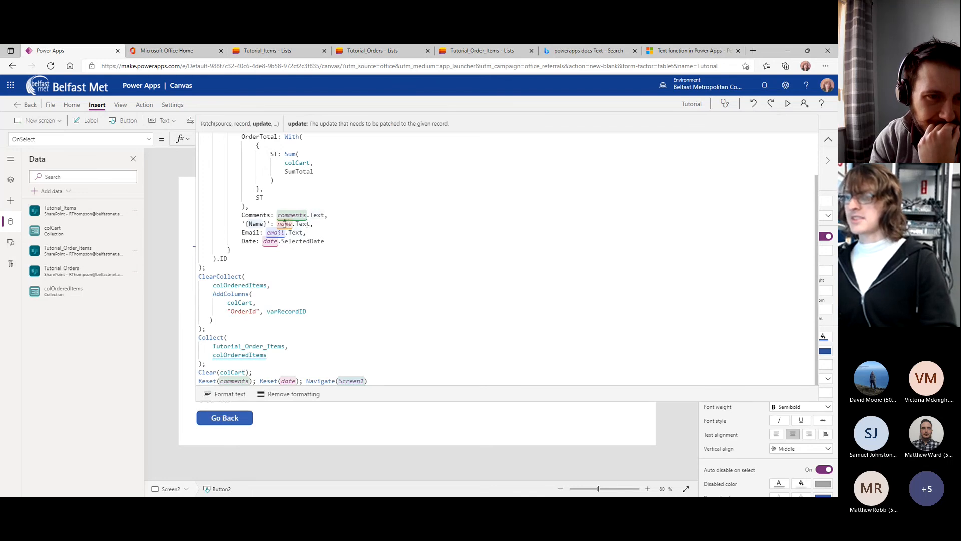
right_click(288, 225)
key("Escape")
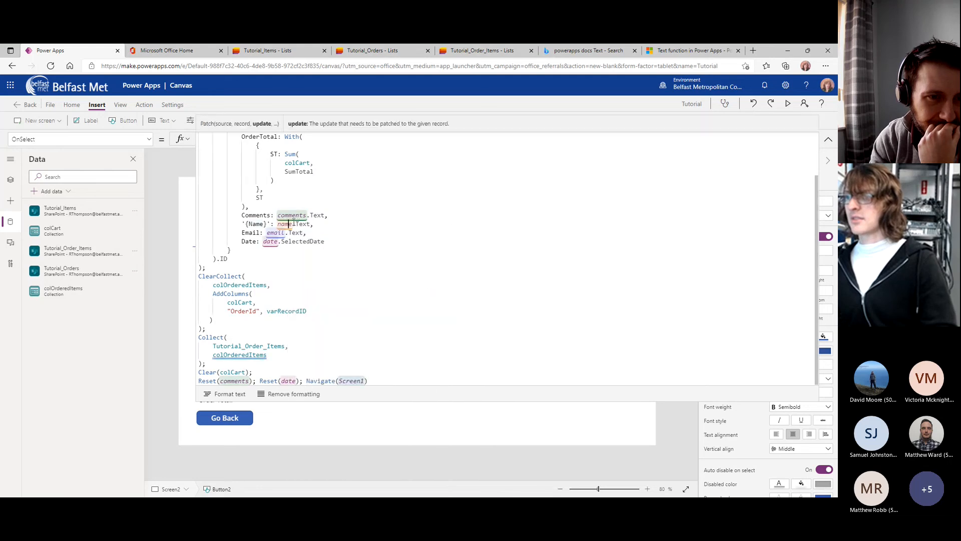
left_click(288, 225)
scroll(275, 247, "up", 2)
scroll(281, 245, "down", 2)
mouse_move(244, 358)
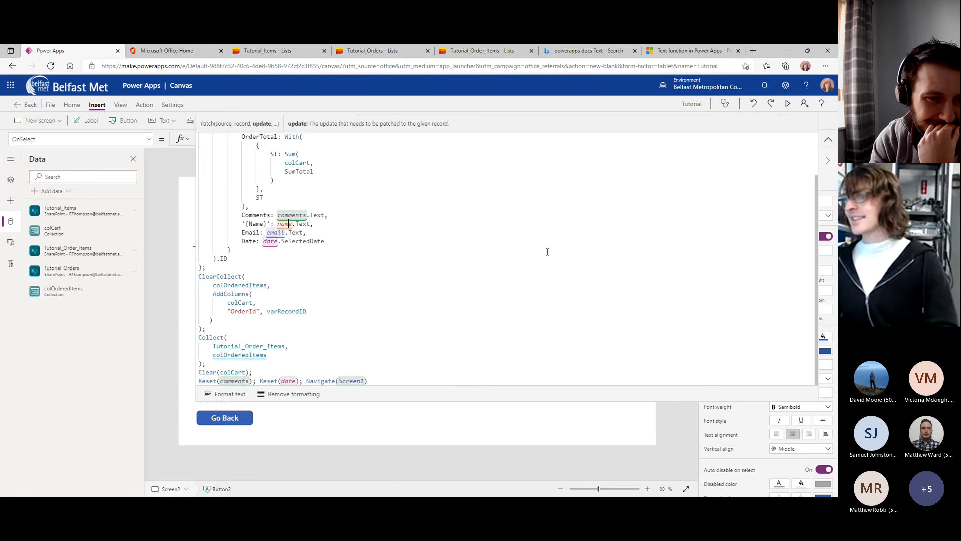
left_click(829, 139)
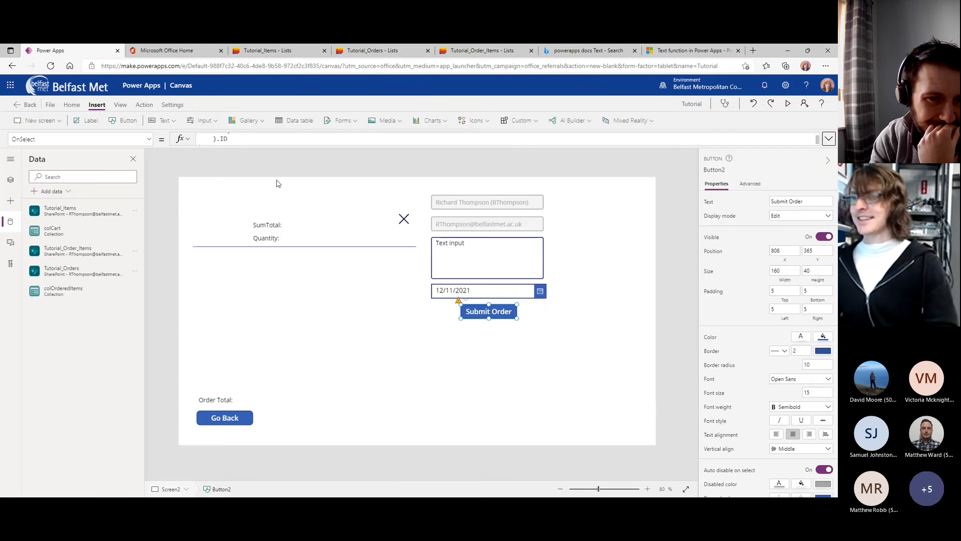
Preview the app, return to the product screen, and add 4 Spider Plants and 2 Tulips to the cart.
key("F5")
left_click(132, 458)
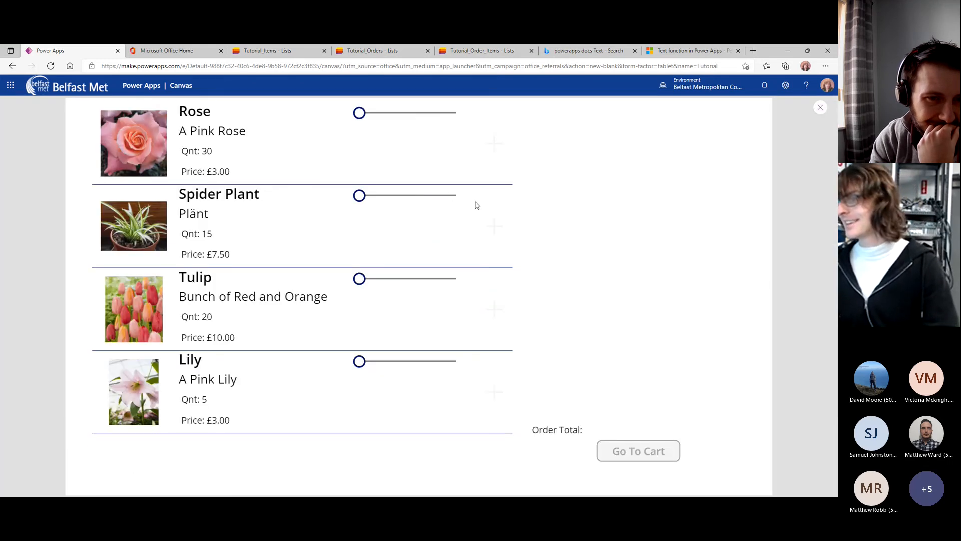
left_click(387, 196)
left_click(494, 226)
left_click(372, 279)
left_click(494, 309)
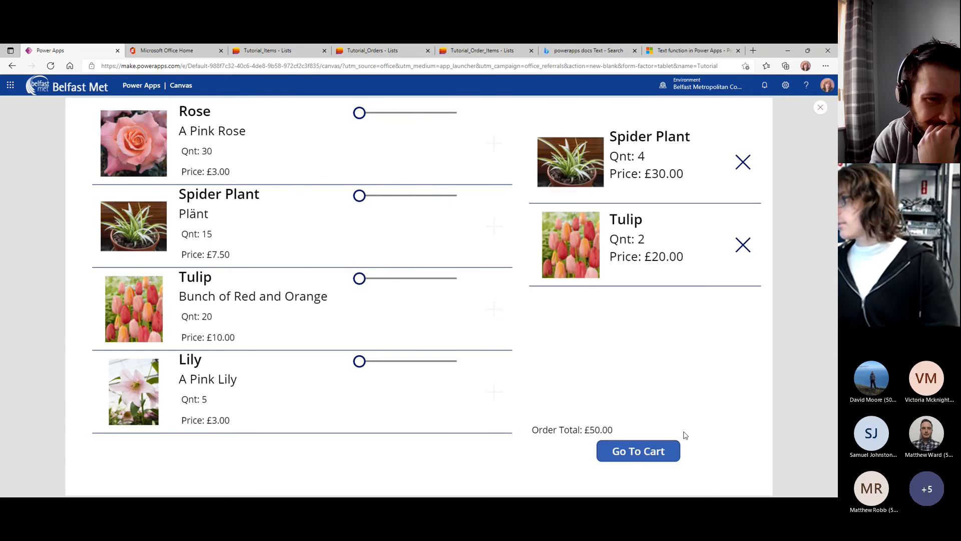
Go to the cart, enter the comment "Test", and submit the order.
left_click(654, 453)
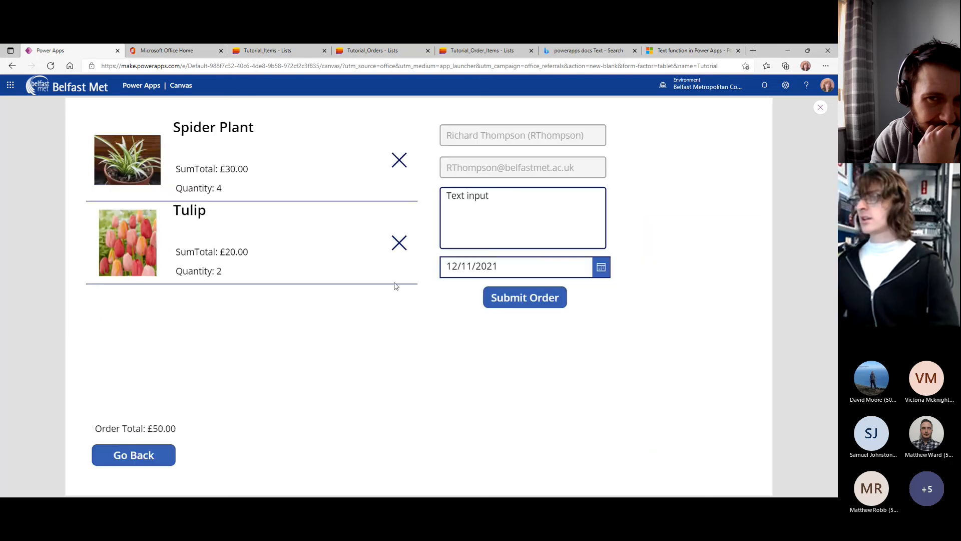
left_click_drag(492, 197, 452, 199)
type("est")
left_click(507, 300)
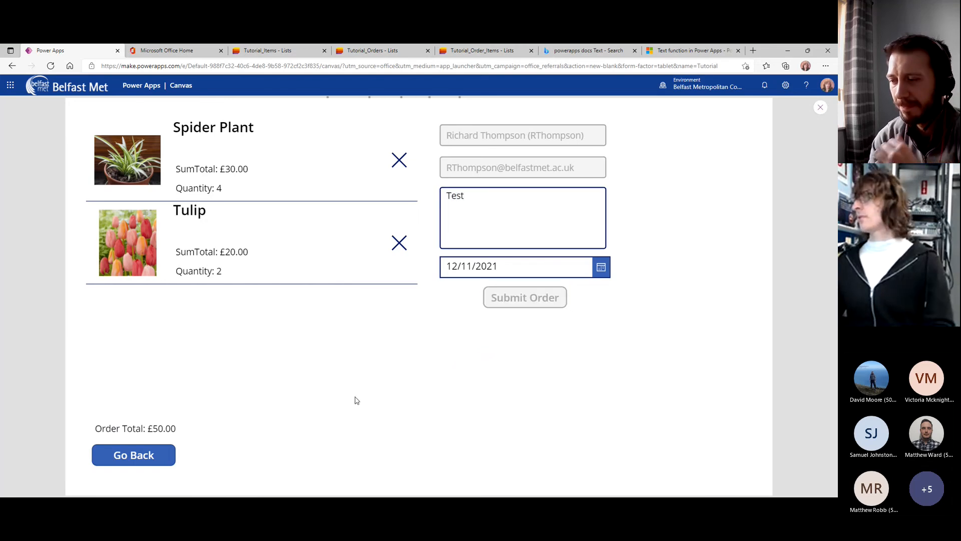
right_click(616, 218)
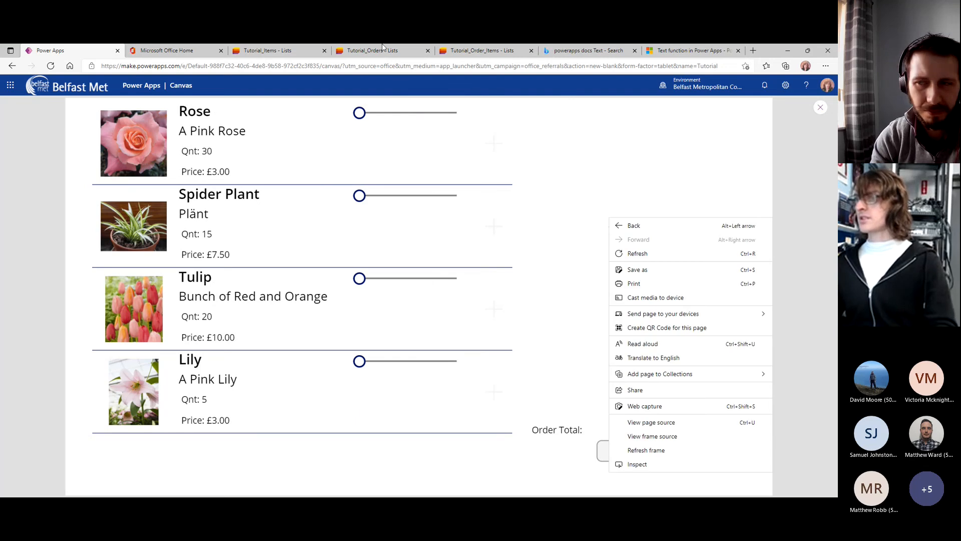
Reload the Tutorial_Orders and Tutorial_Order_Items lists to check for the submitted order and its items.
left_click(383, 51)
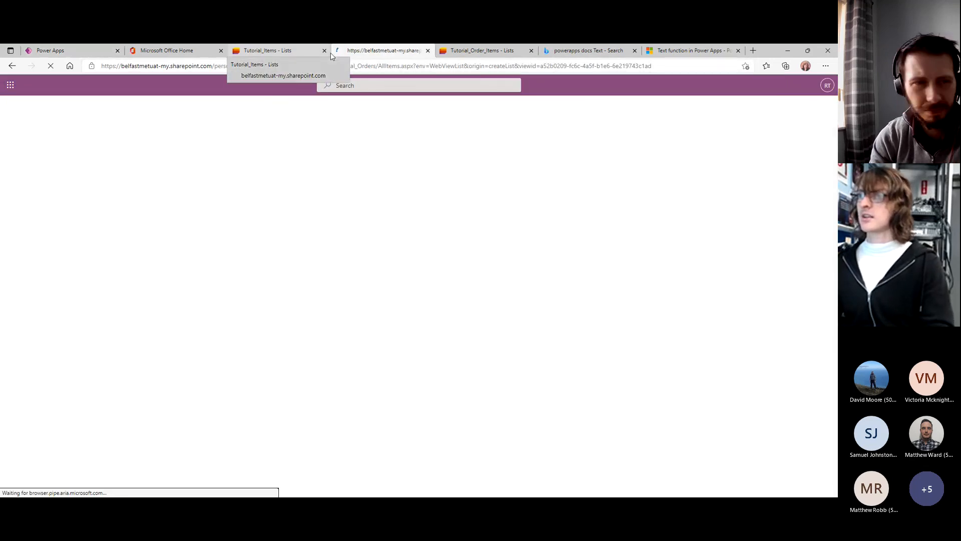
left_click(476, 51)
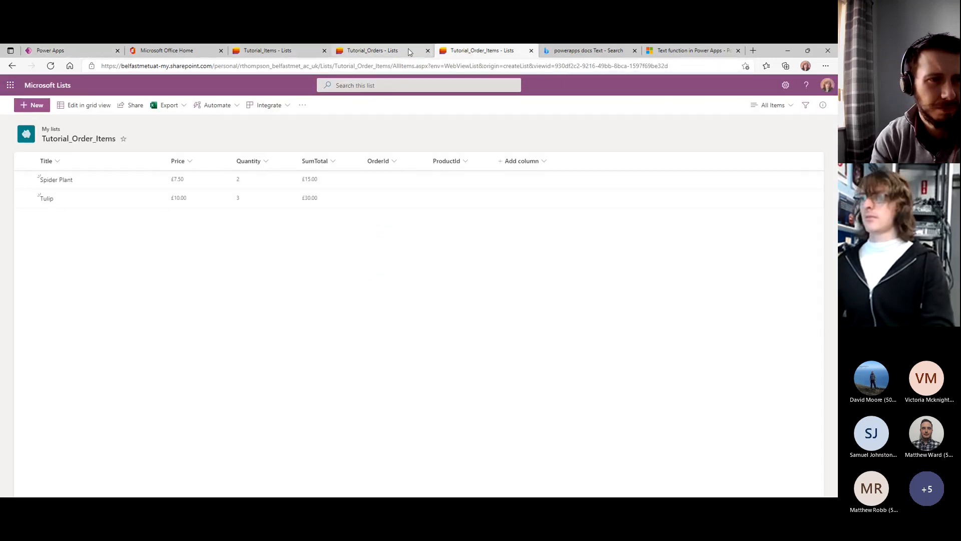
key("F5")
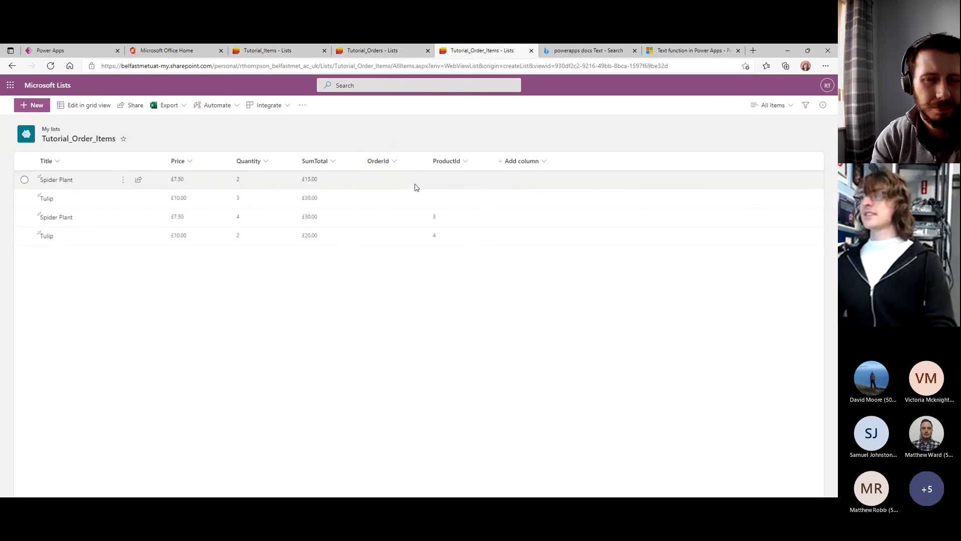
Select the Spider Plant row with quantity 4 and switch Tutorial_Order_Items to grid view editing.
left_click(392, 216)
double_click(387, 218)
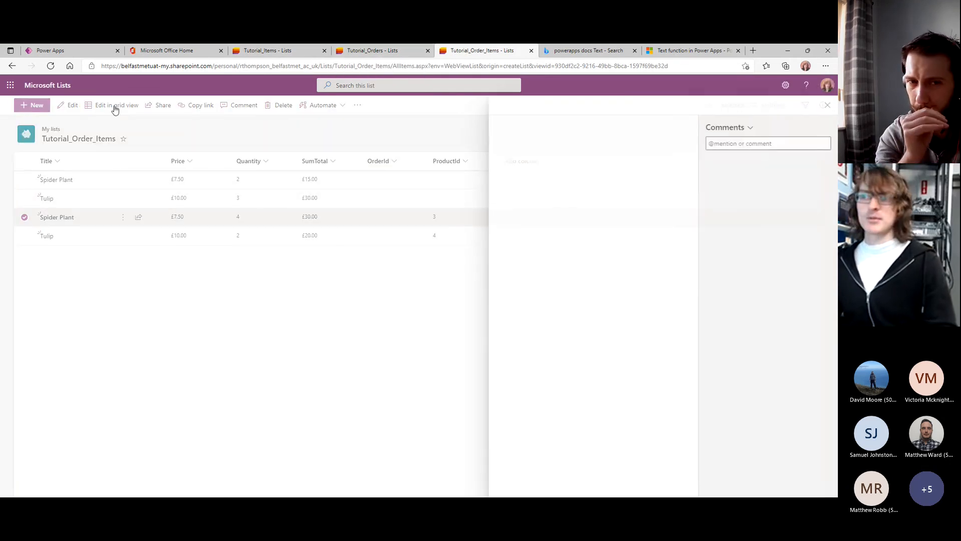
left_click(116, 107)
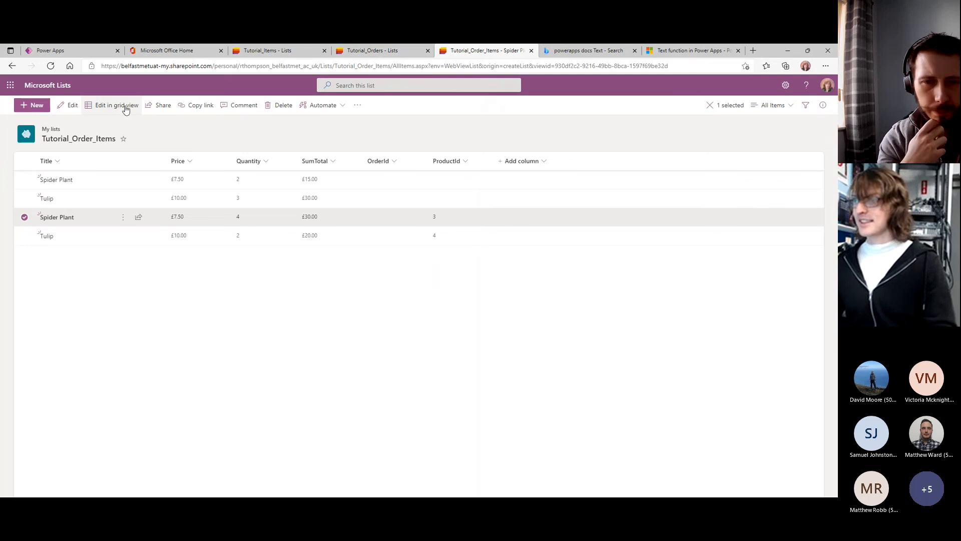
left_click(127, 108)
Check the product IDs in the Tutorial_Items list and return to the Power Apps editor.
left_click(358, 52)
left_click(297, 51)
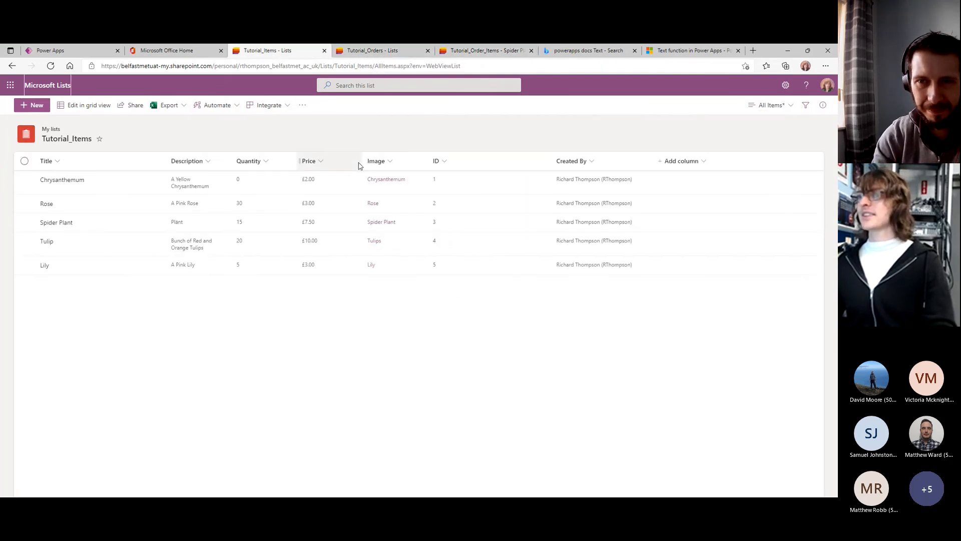
left_click(143, 52)
left_click(100, 52)
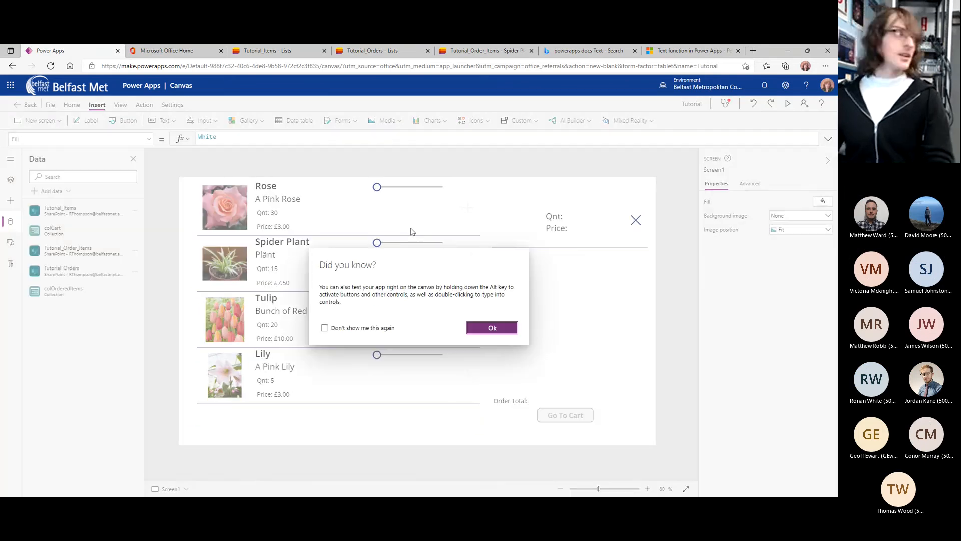
Check the Tutorial_Orders list, and select the OrderId cell of the first Spider Plant row in Tutorial_Order_Items.
left_click(373, 51)
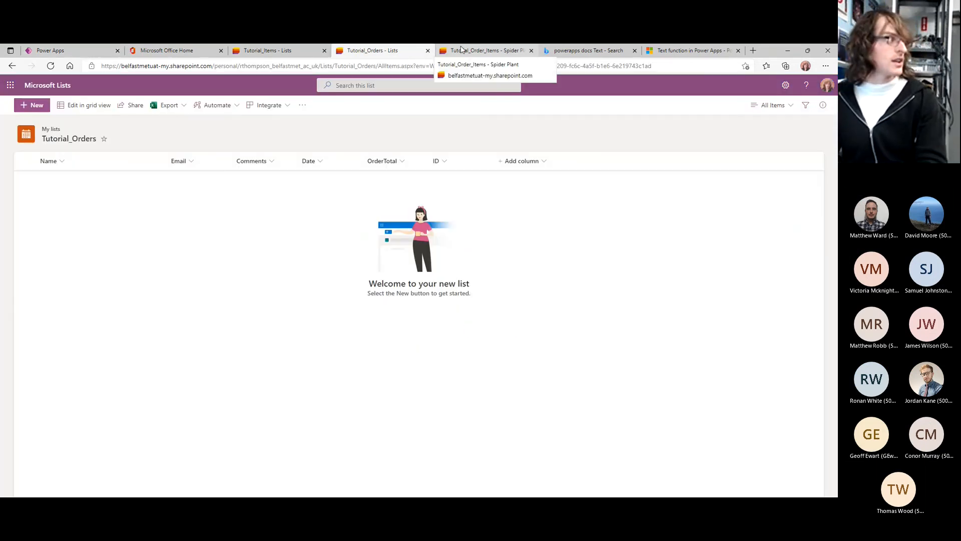
left_click(461, 50)
left_click(270, 183)
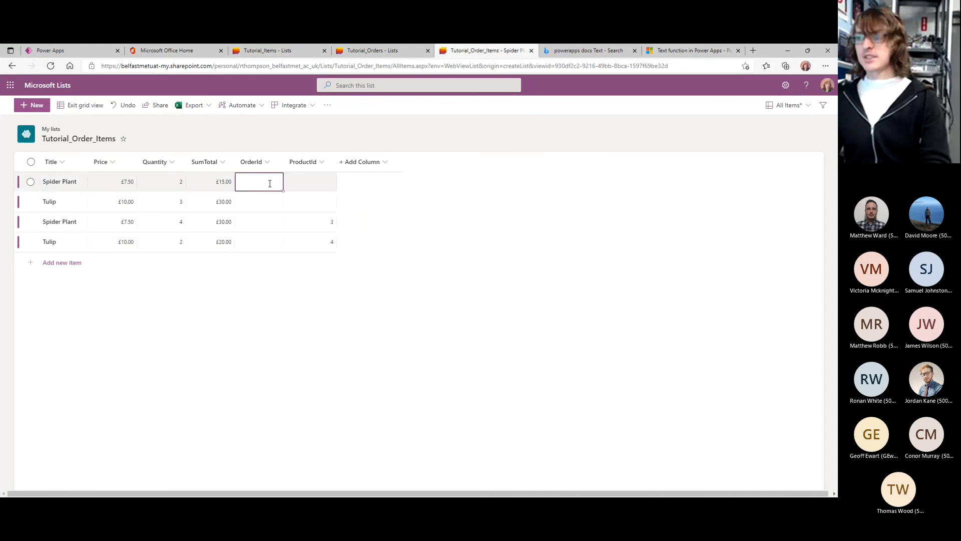
Fill the OrderId column of Tutorial_Order_Items with 1 for the first two rows and 2 for the last two rows.
type("1")
left_click(269, 204)
type("1")
left_click(269, 228)
type("2")
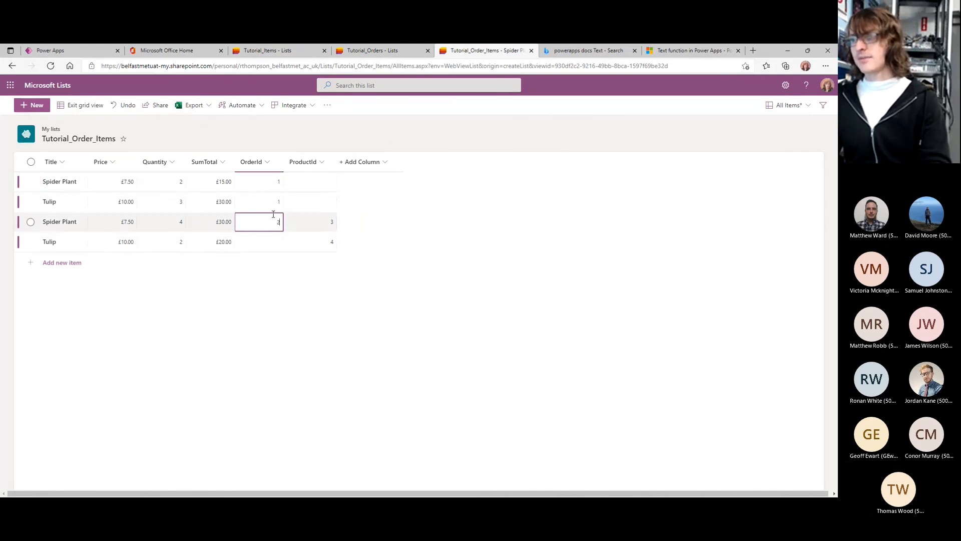
left_click(269, 242)
type("2")
left_click(373, 50)
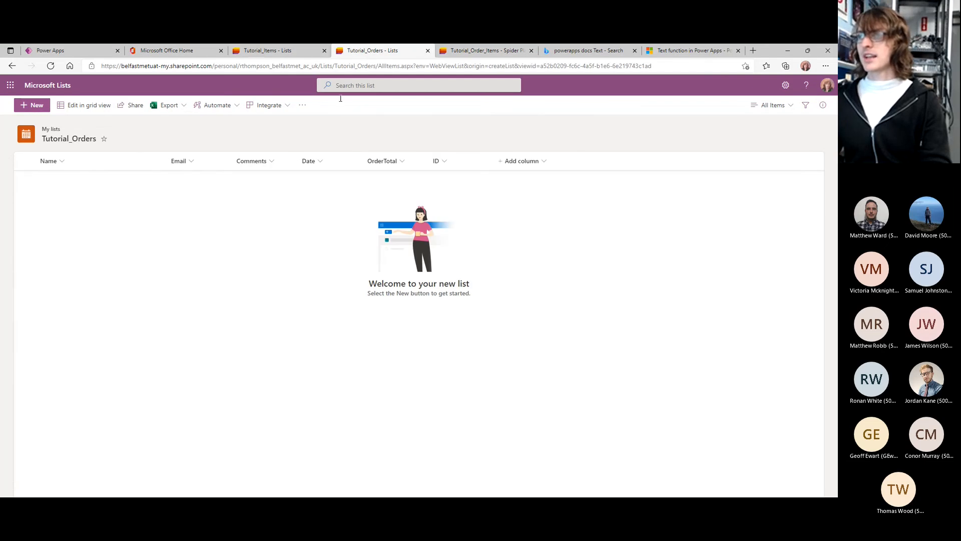
left_click(481, 50)
left_click(279, 181)
type("1")
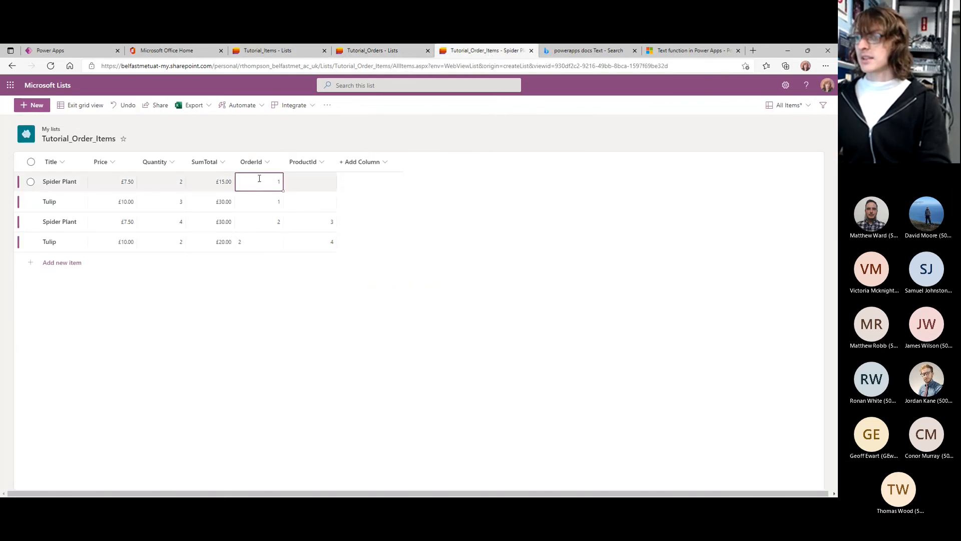
Start a new Tutorial_Orders item named Tutorial_1 with a test e-mail address, the comment Test and the date 11/26/2021.
left_click(389, 52)
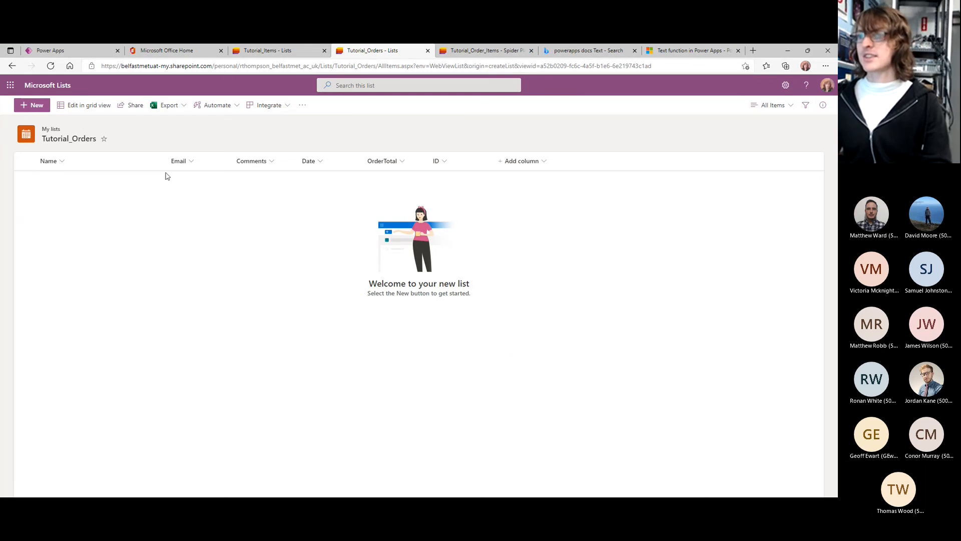
left_click(31, 106)
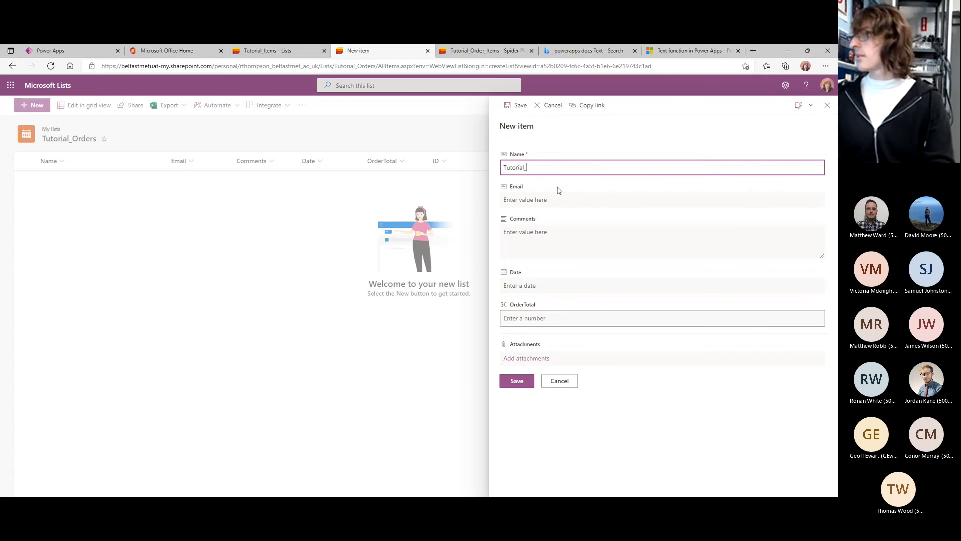
key("Tab")
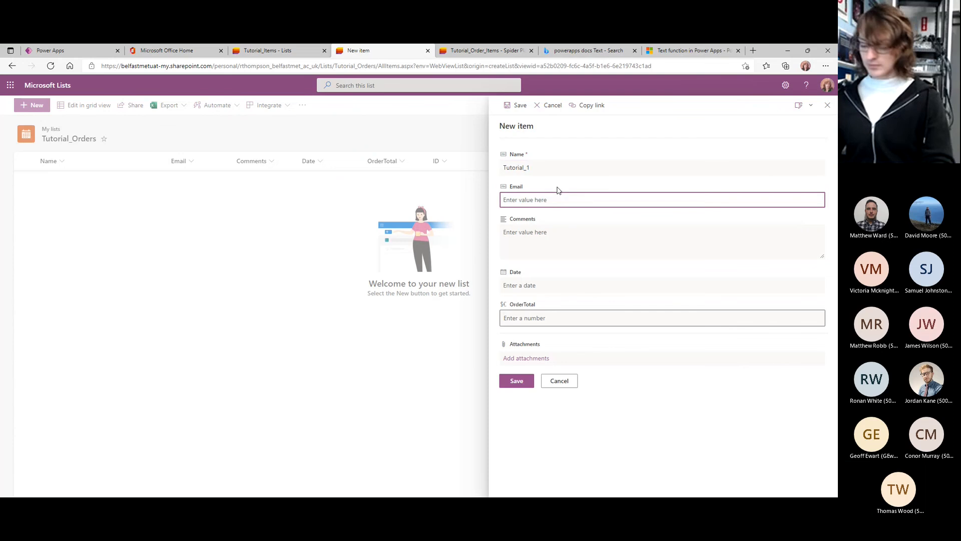
type("test@email.com")
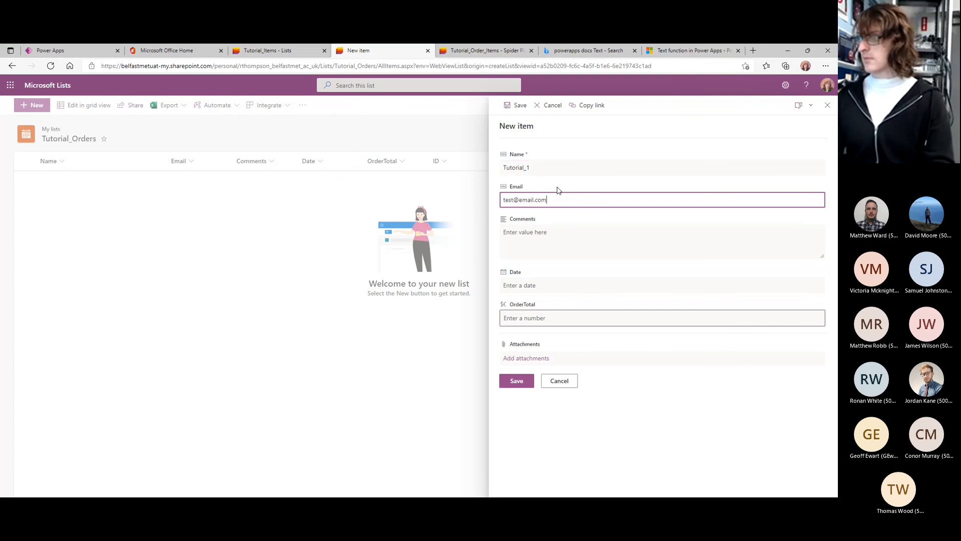
key("Tab")
type("T")
left_click(580, 281)
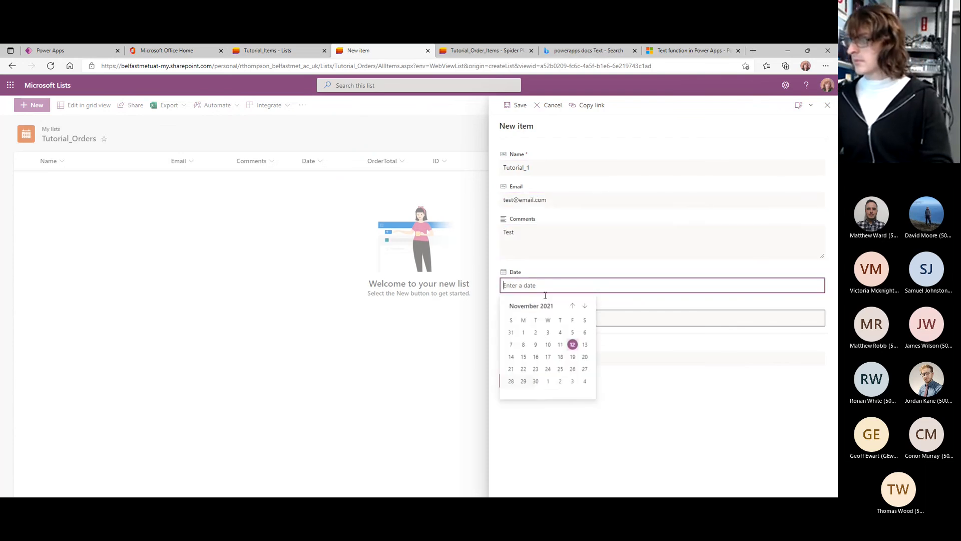
left_click(568, 372)
Set the OrderTotal of the Tutorial_1 order to 45, checking the item sums in Tutorial_Order_Items, and save it.
left_click(539, 321)
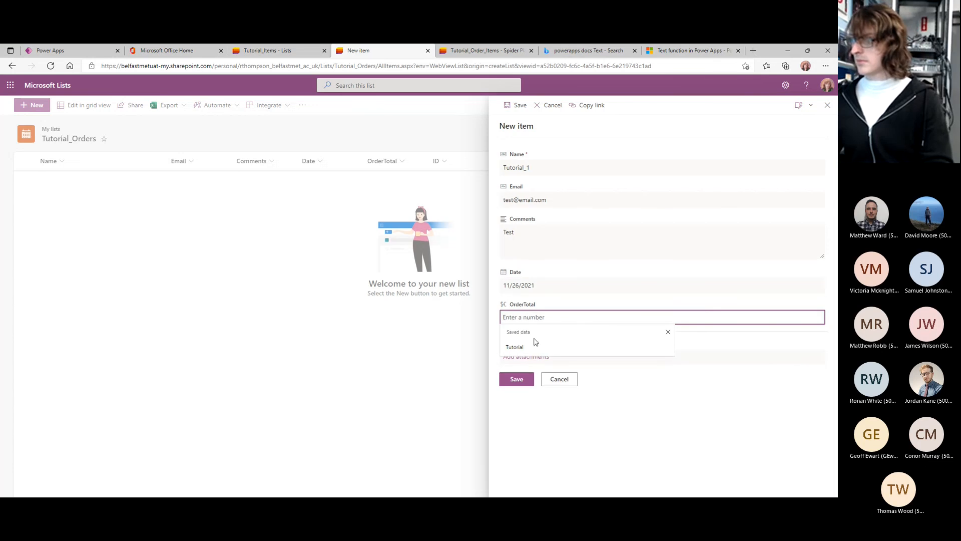
type("100:0")
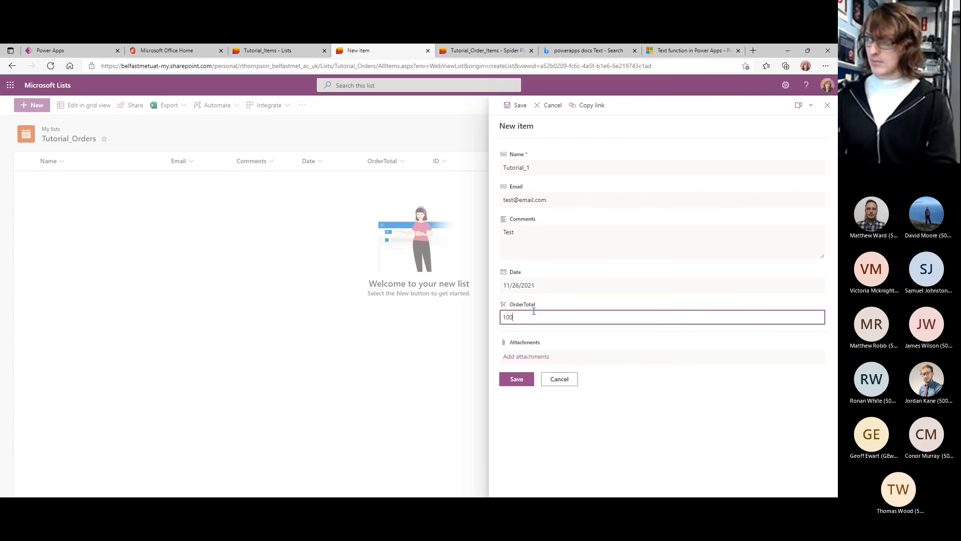
key("BackSpace")
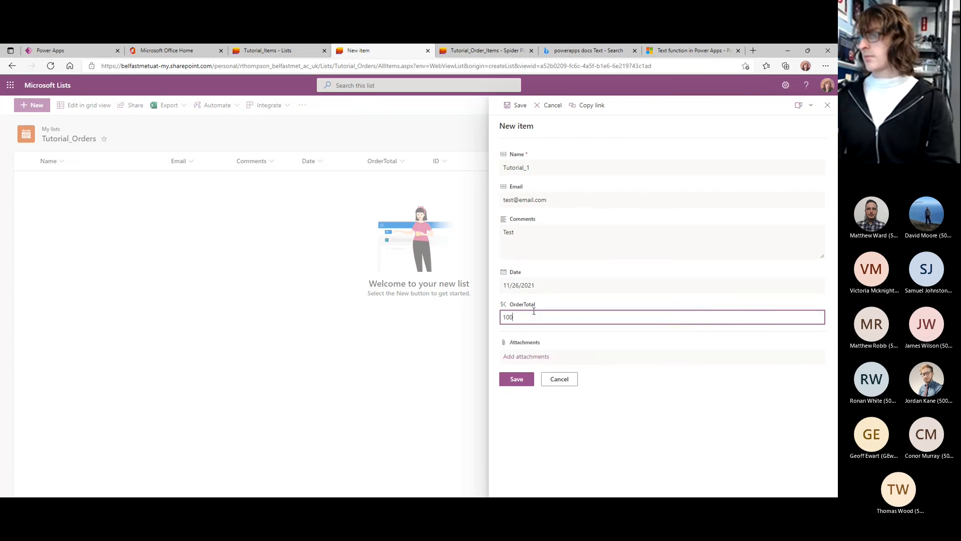
left_click(523, 50)
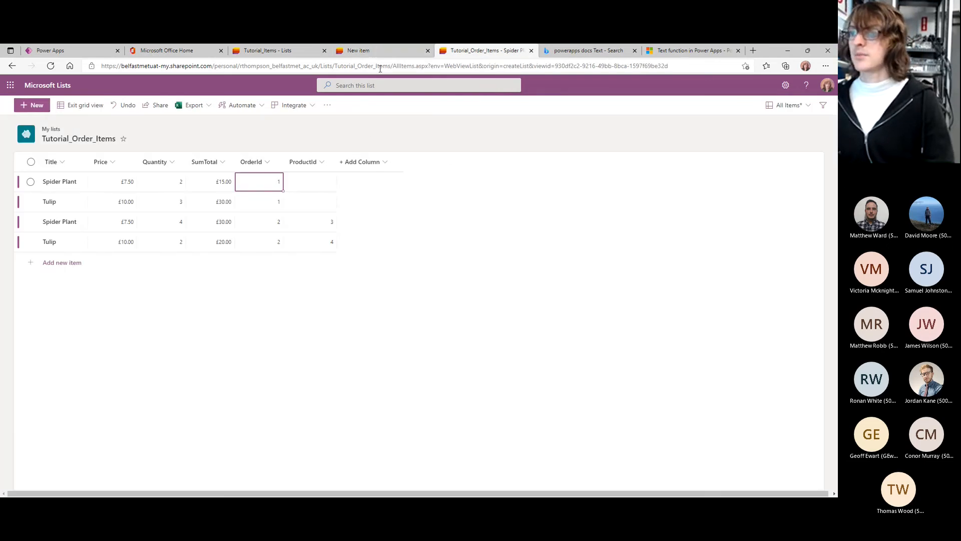
left_click(376, 50)
type("45")
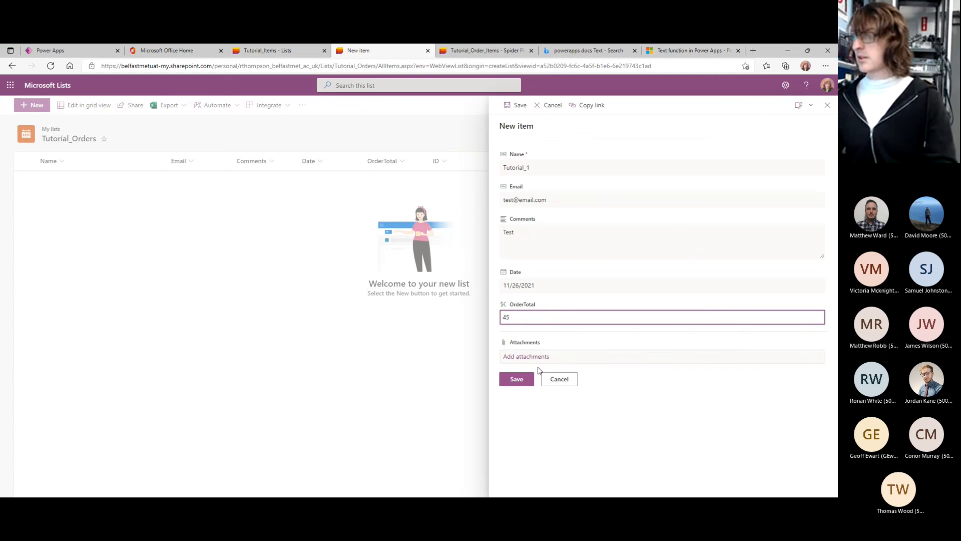
left_click(521, 383)
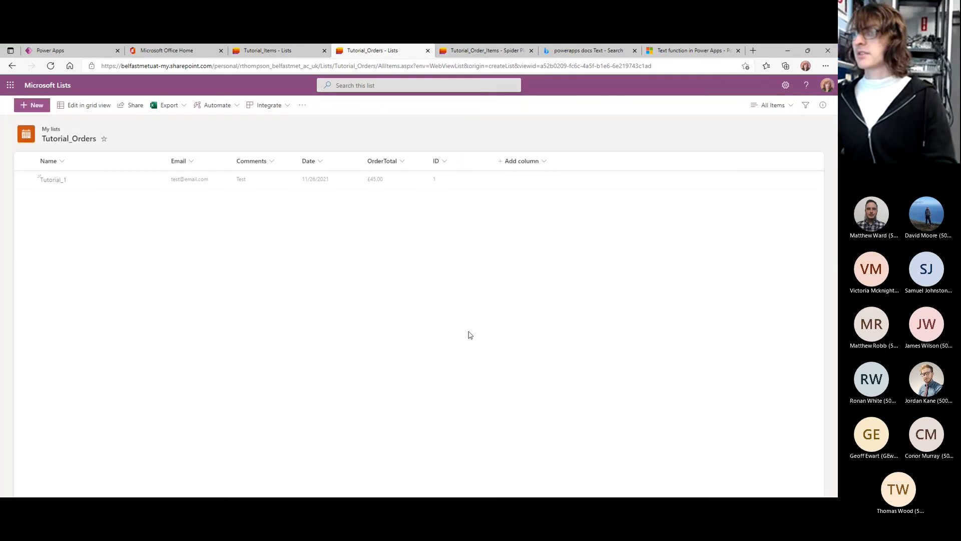
Start a second Tutorial_Orders item named Tutorial_2 with a test e-mail address, the comment test_2 and the date 11/15/2021.
left_click(35, 105)
left_click(481, 50)
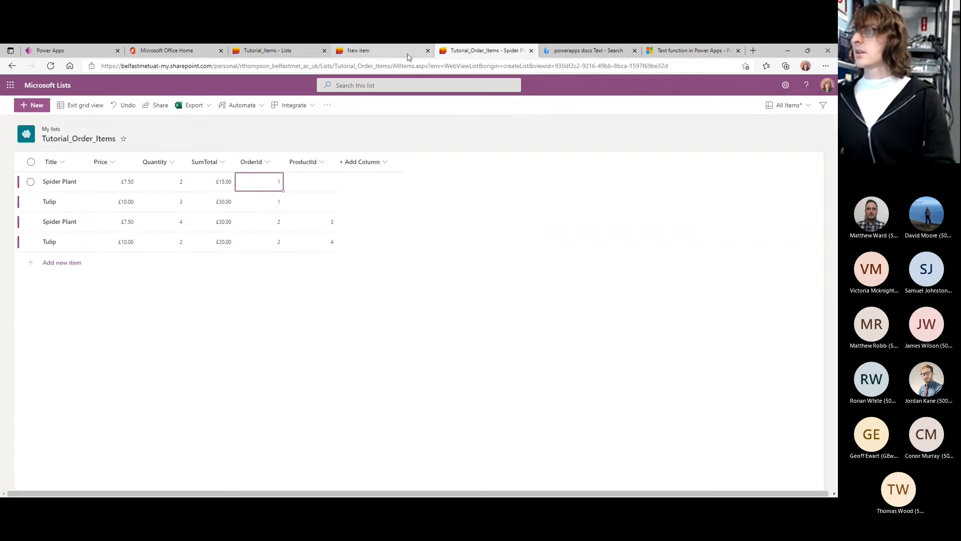
left_click(359, 50)
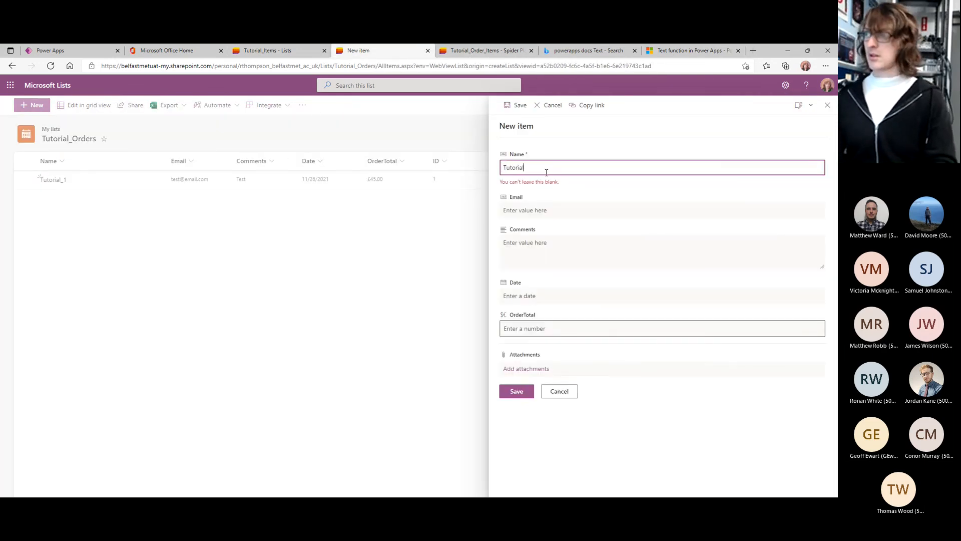
key("Tab")
type("test2")
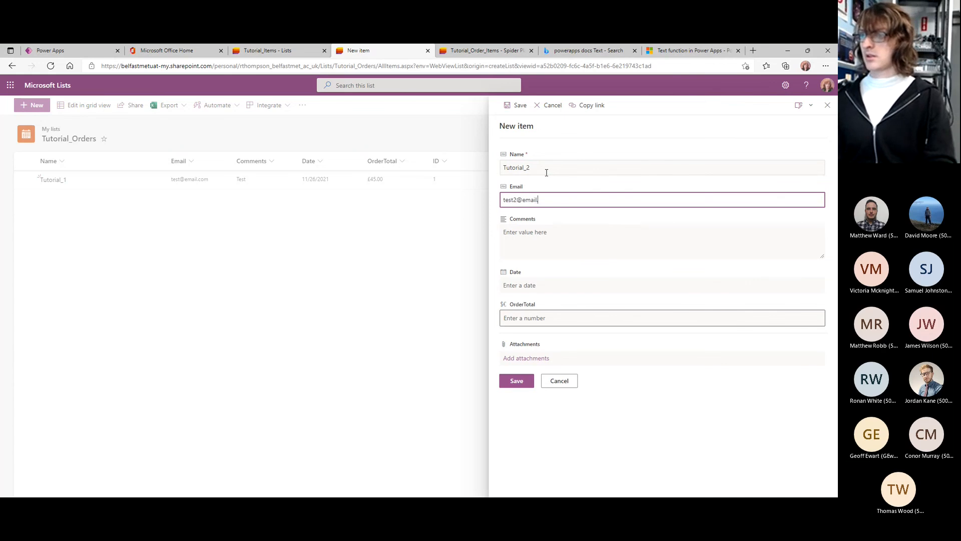
key("Tab")
type("test")
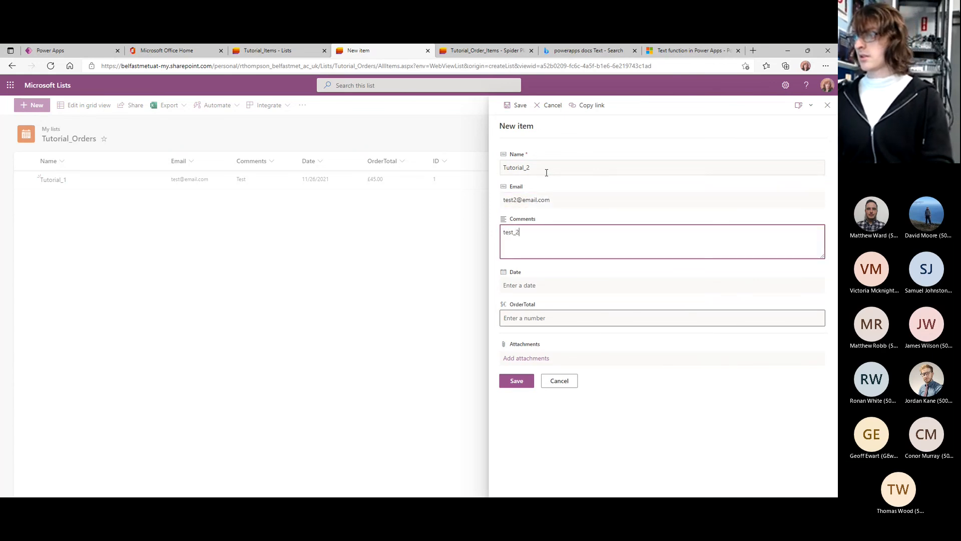
type("_2")
key("Tab")
left_click(521, 357)
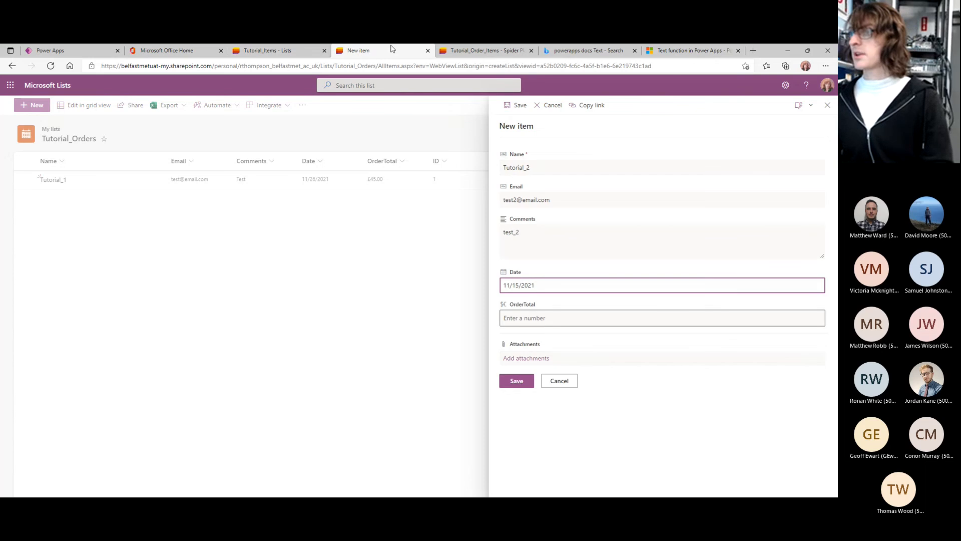
Check the item sums in Tutorial_Order_Items, set the Tutorial_2 order's OrderTotal to 50 and save it.
left_click(470, 51)
left_click(344, 50)
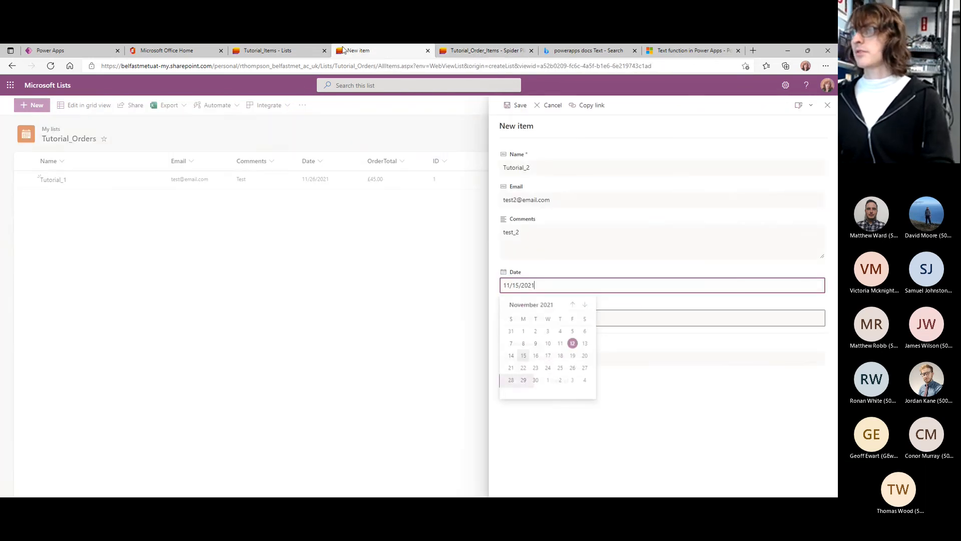
left_click(646, 318)
type("50")
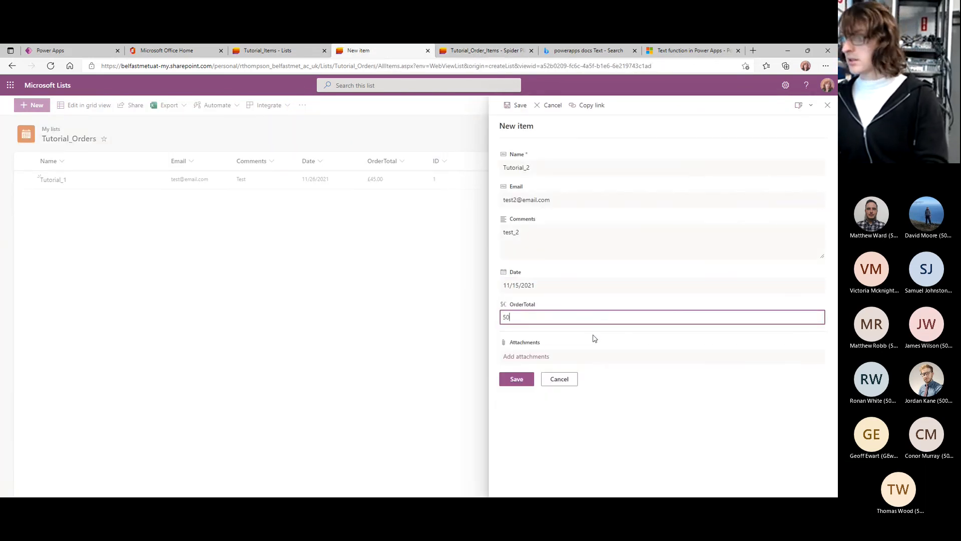
left_click(517, 379)
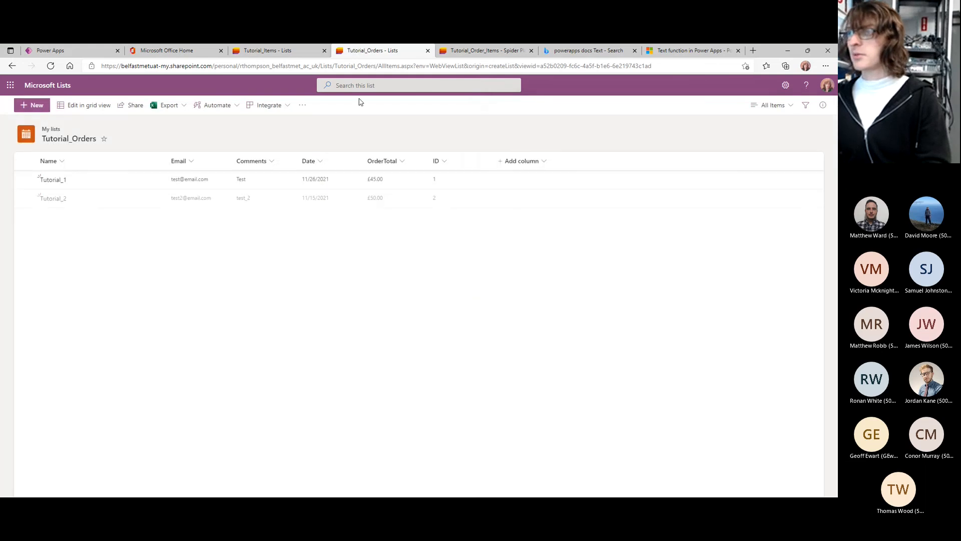
Compare the entries of the Tutorial_Order_Items, Tutorial_Orders and Tutorial_Items lists.
left_click(469, 52)
left_click(359, 49)
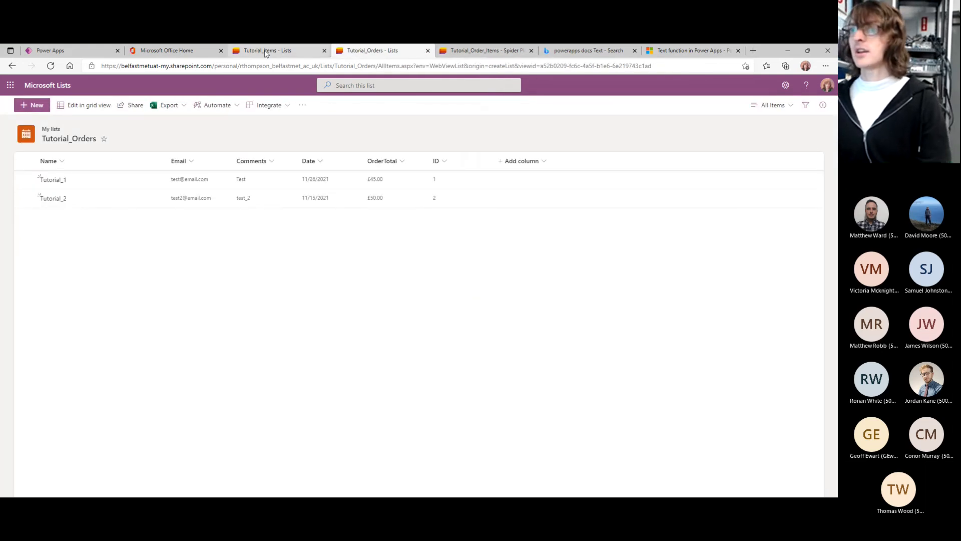
left_click(283, 54)
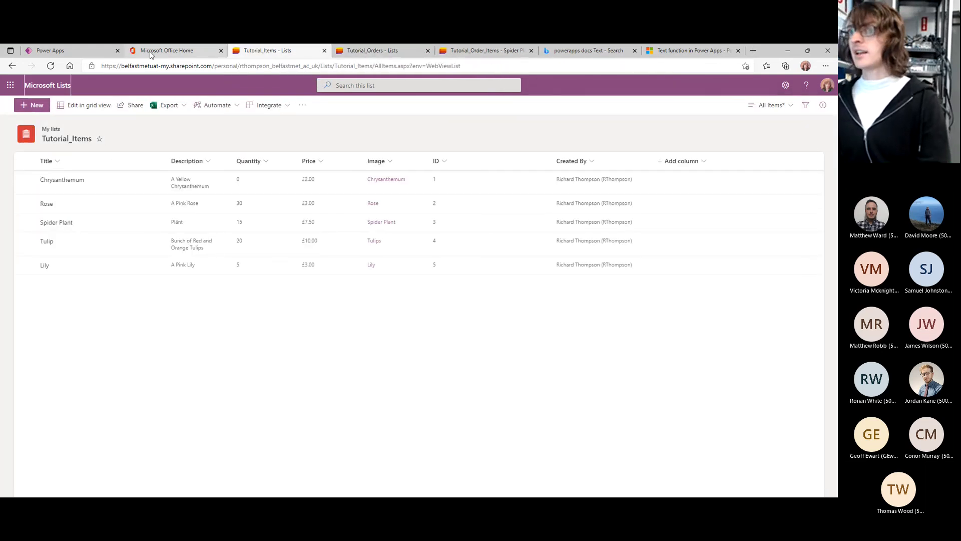
Open the make.powerapps.com home page in a new browser tab and place it beside the existing Power Apps tab.
left_click(113, 52)
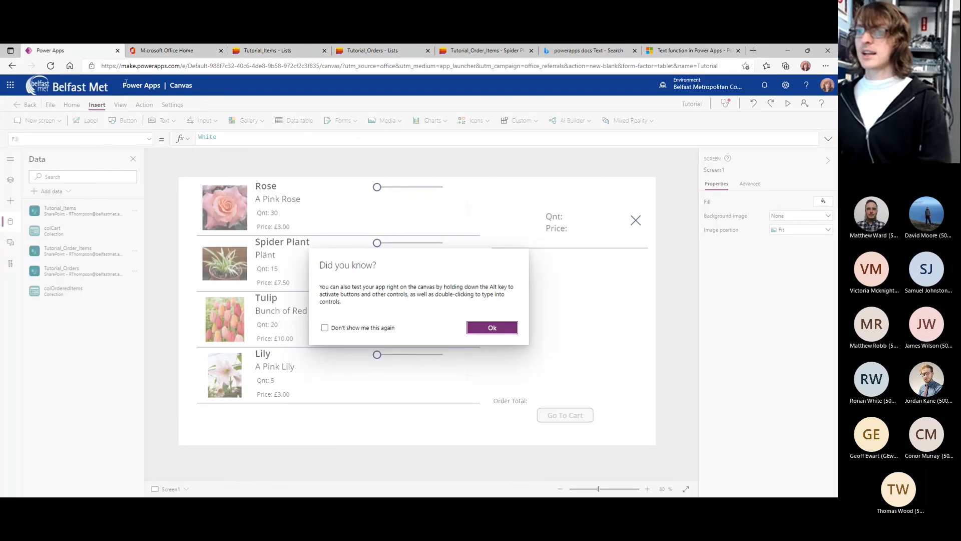
left_click(149, 67)
type("make")
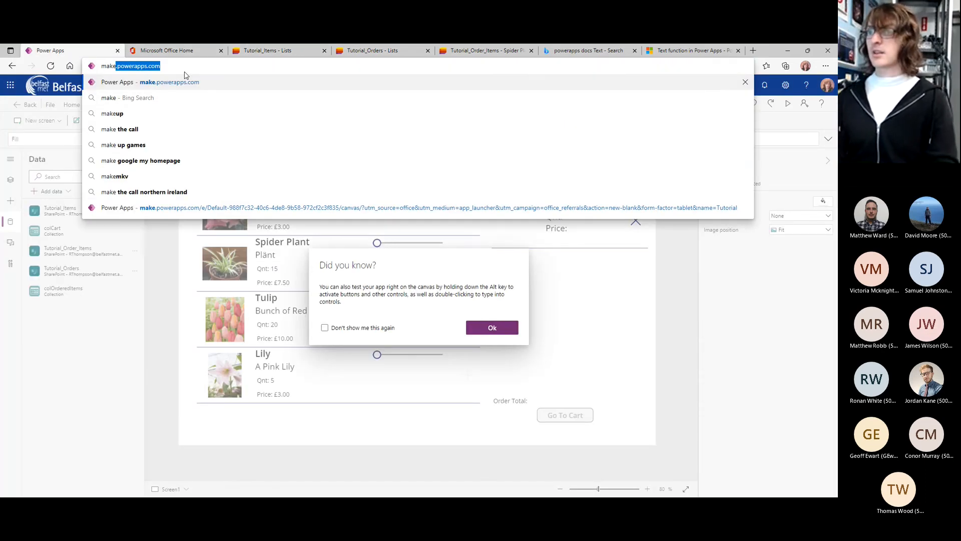
middle_click(171, 86)
left_click_drag(692, 48, 182, 49)
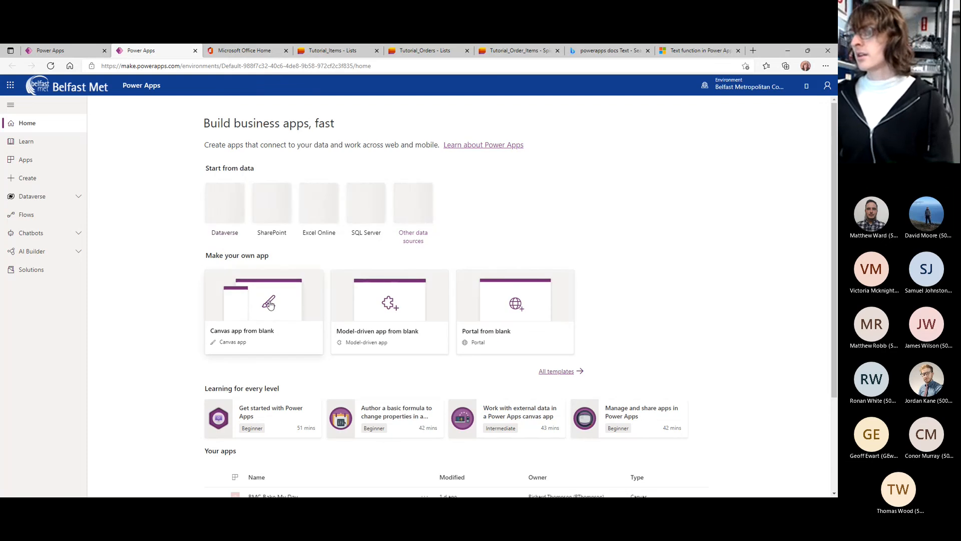
Create a blank canvas app named Tutorial_Orders in tablet format.
left_click(267, 302)
left_click(453, 217)
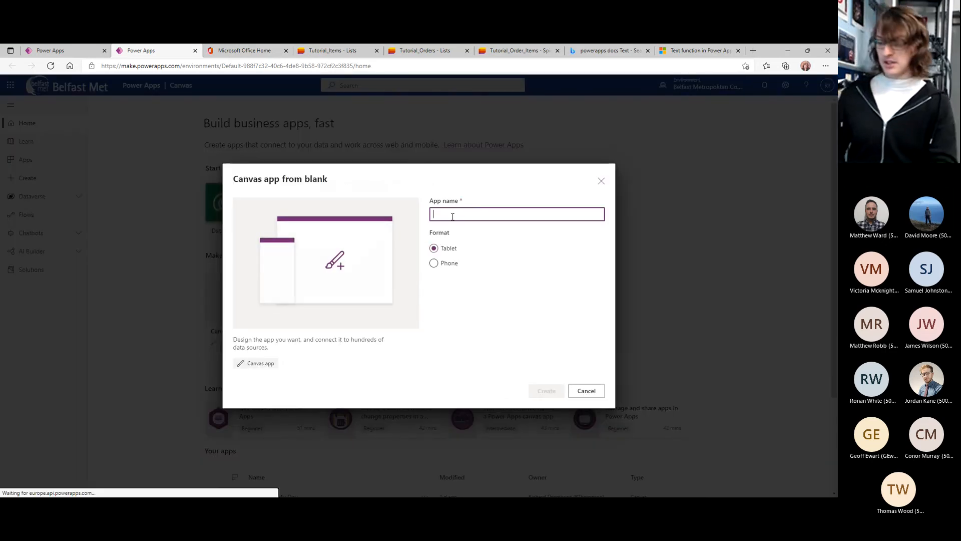
type("Tutorial_Orders")
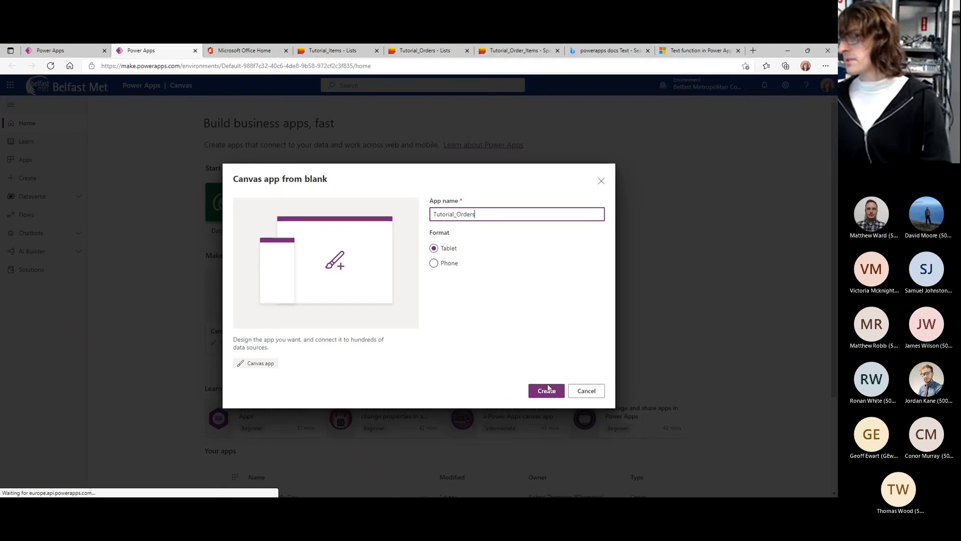
left_click(548, 390)
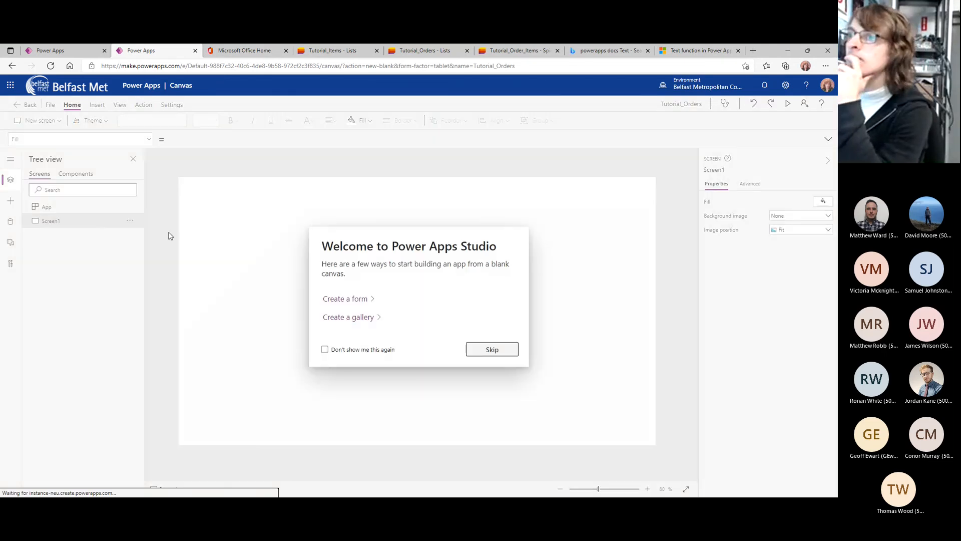
Skip the welcome dialog, insert a gallery with image, title and subtitle on Screen1, and choose SharePoint as its data source connector.
left_click(486, 348)
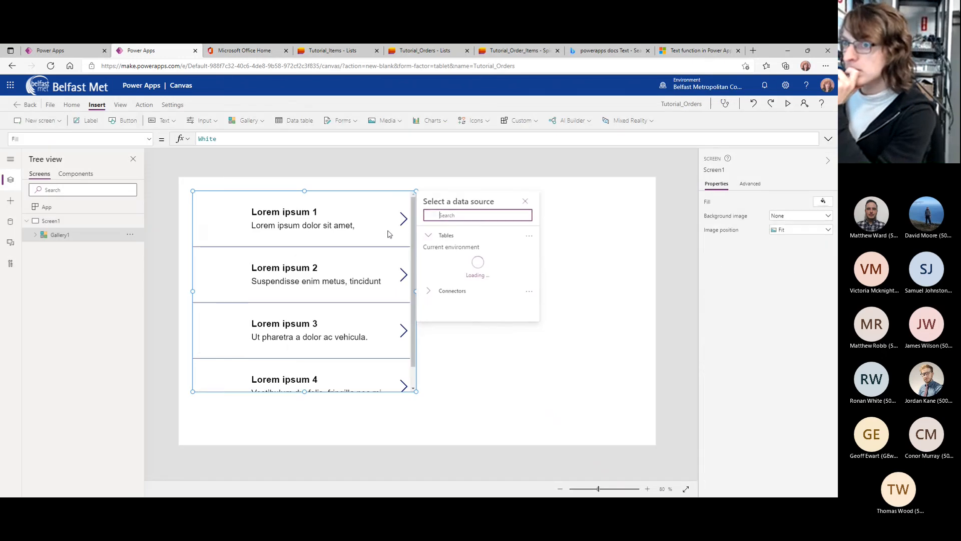
left_click(456, 354)
scroll(473, 373, "down", 2)
left_click(472, 371)
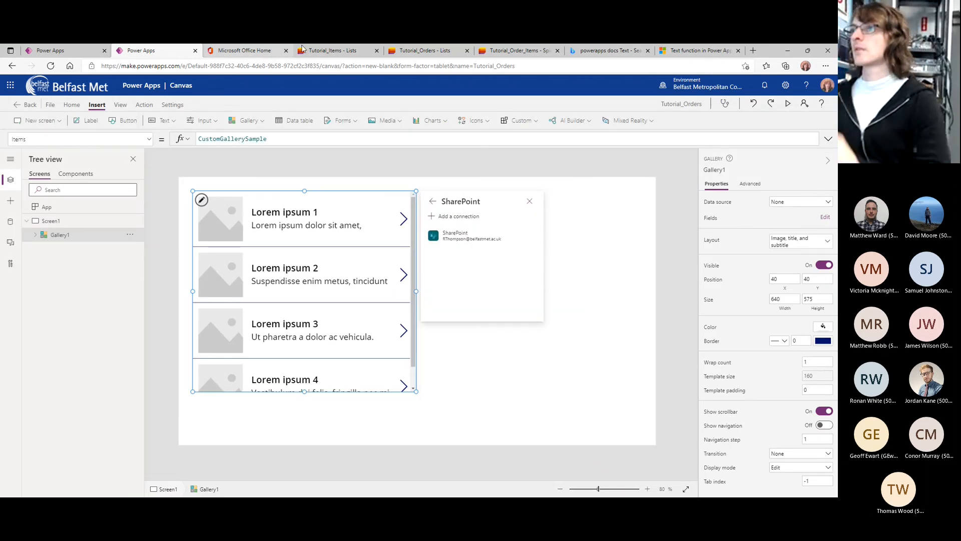
Copy the site address of the Tutorial_Items list and use it with the existing SharePoint connection to reach that site's lists.
left_click(332, 50)
left_click(170, 66)
left_click(141, 50)
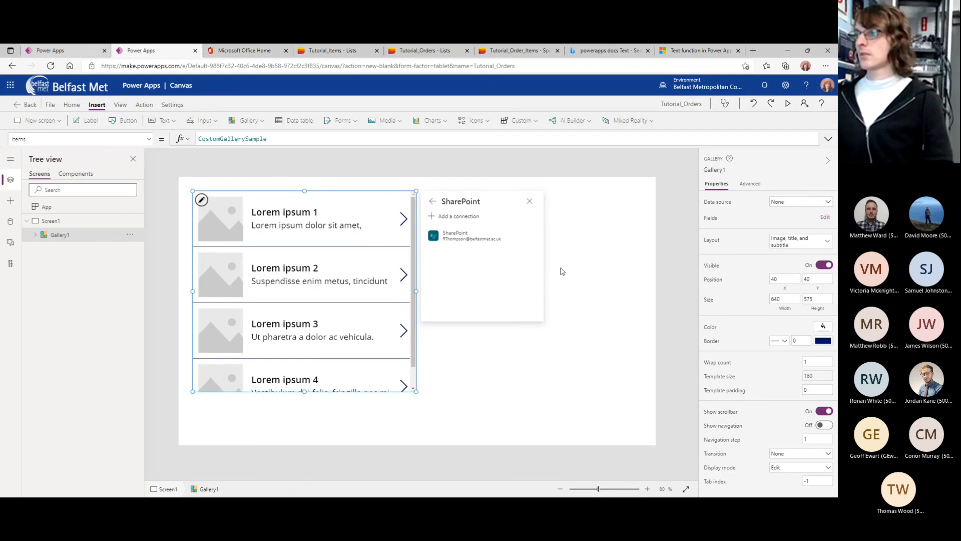
left_click(476, 242)
key("ctrl+v")
left_click(717, 163)
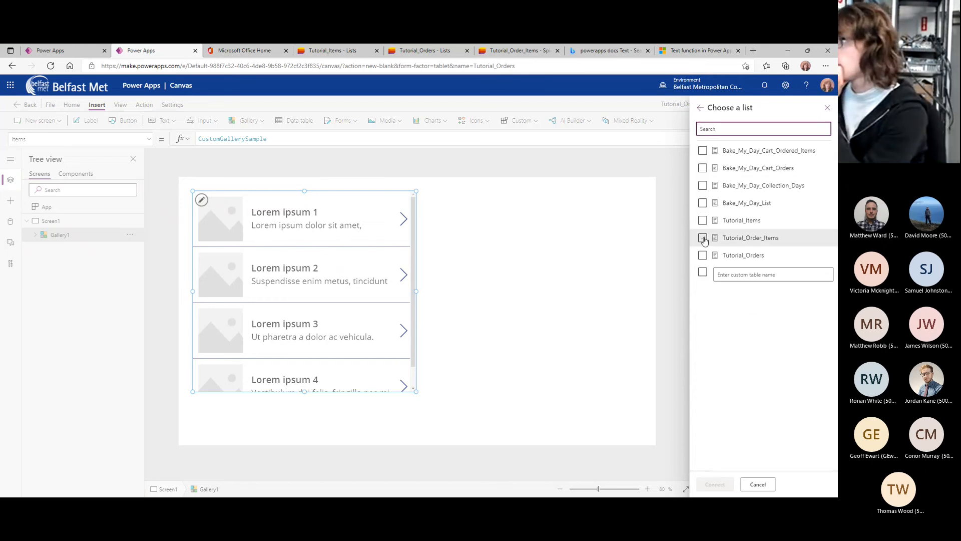
Connect the Tutorial_Order_Items and Tutorial_Orders lists to the app.
left_click(703, 238)
left_click(703, 255)
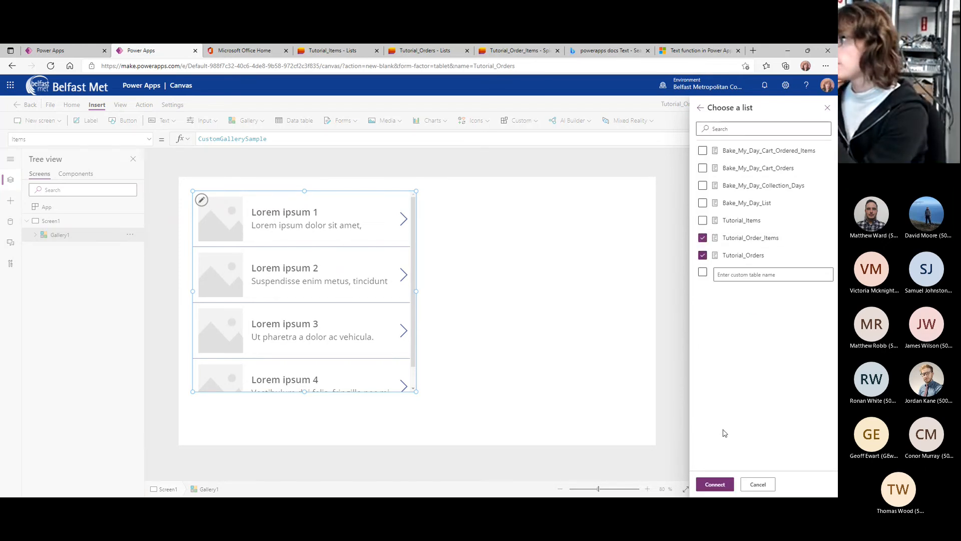
left_click(727, 486)
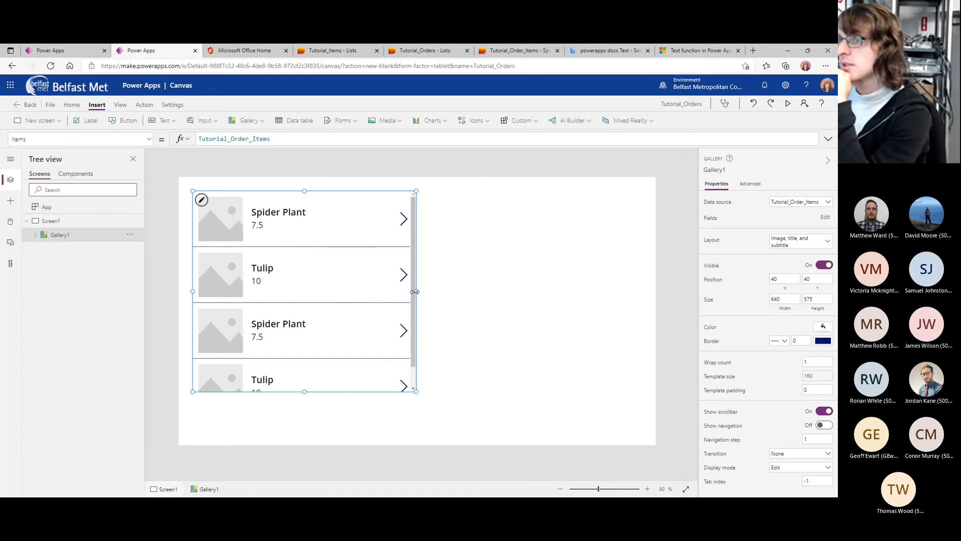
Widen the Screen1 gallery to about 1075 and change its Items source to Tutorial_Orders.
left_click_drag(416, 291, 568, 311)
left_click_drag(248, 139, 318, 147)
type("s")
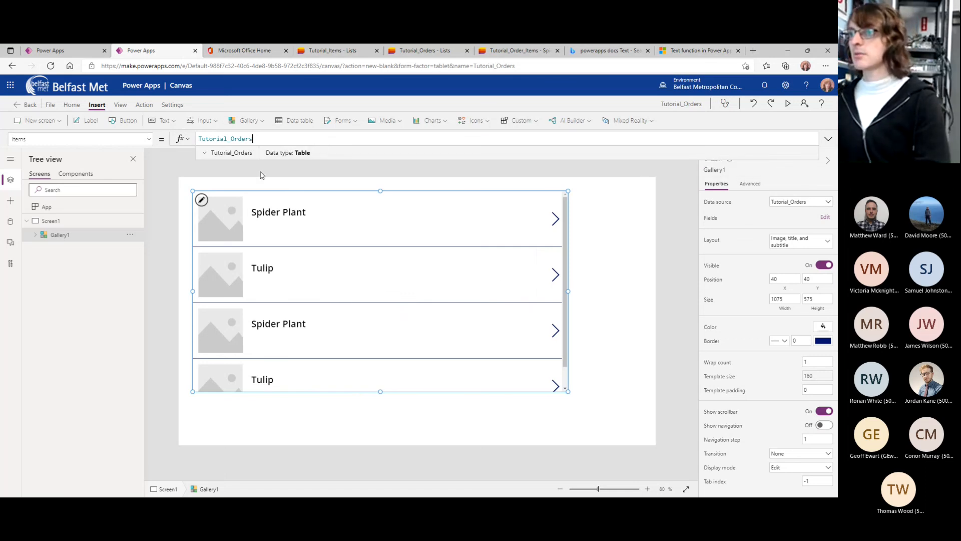
left_click(600, 279)
left_click(363, 228)
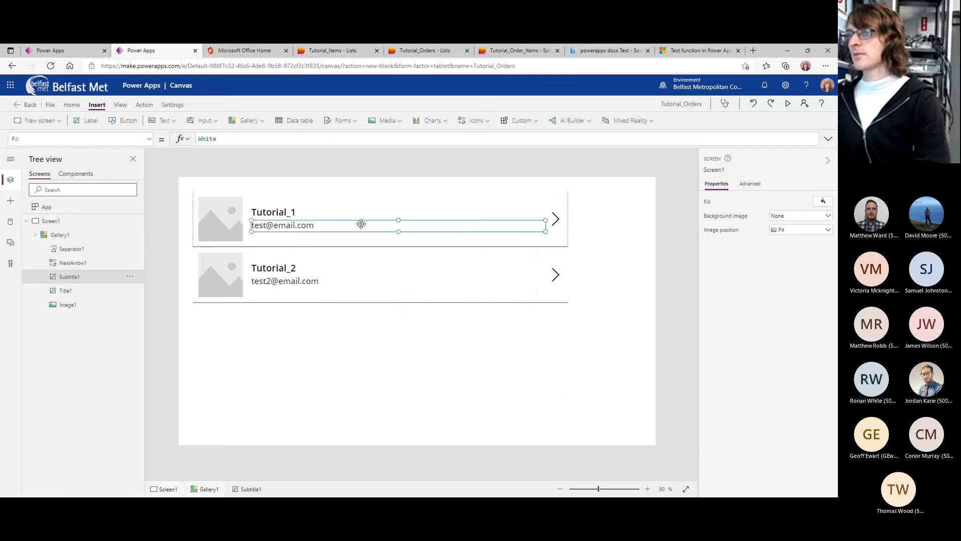
left_click_drag(569, 294, 565, 294)
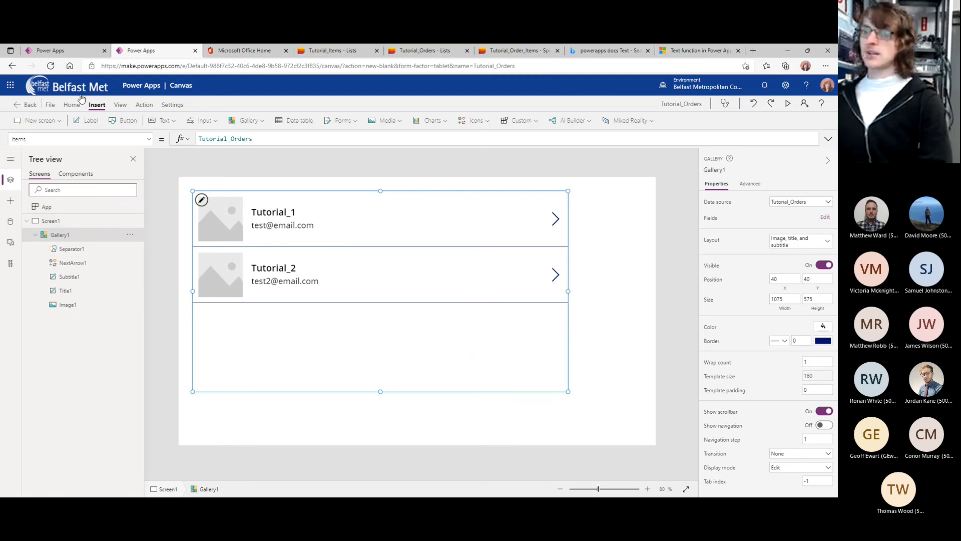
Add a blank second screen and insert an edit form enlarged to about 1273 by 687 on it.
left_click(52, 123)
left_click(49, 155)
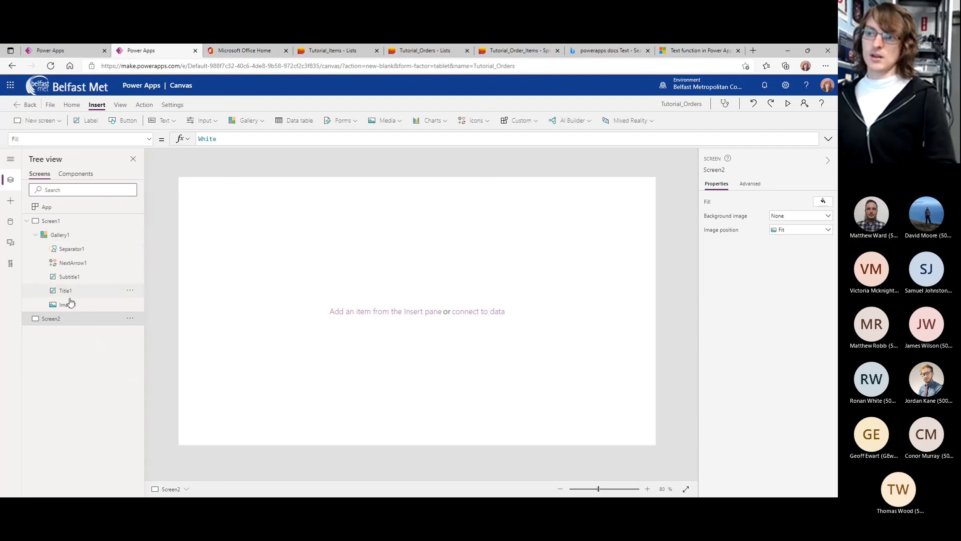
left_click(345, 121)
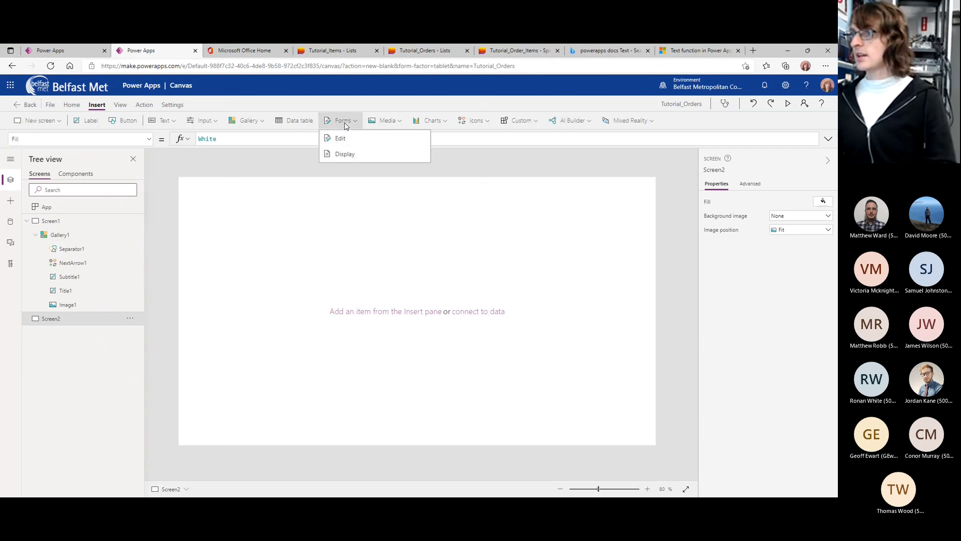
left_click(340, 138)
left_click_drag(473, 367, 637, 431)
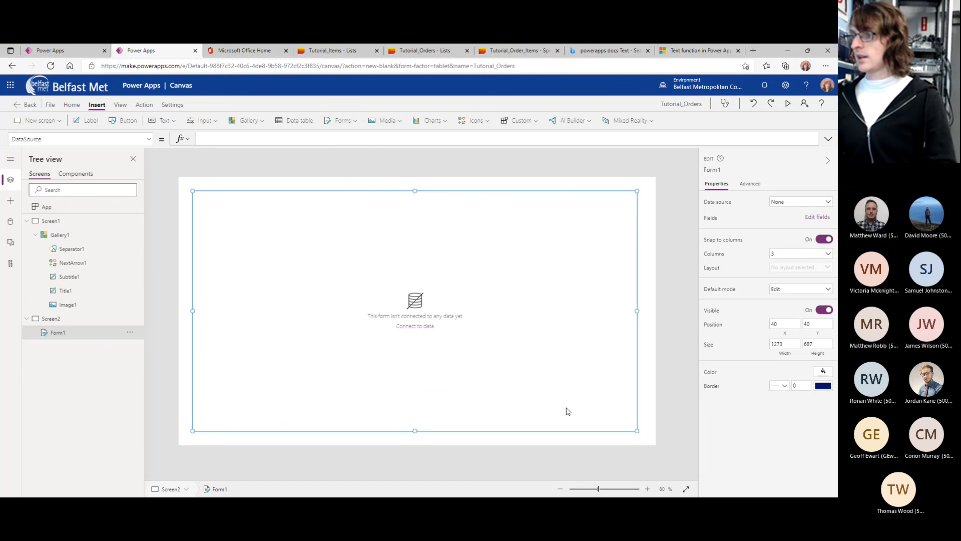
Set Tutorial_Orders as the data source of the edit form.
left_click(415, 327)
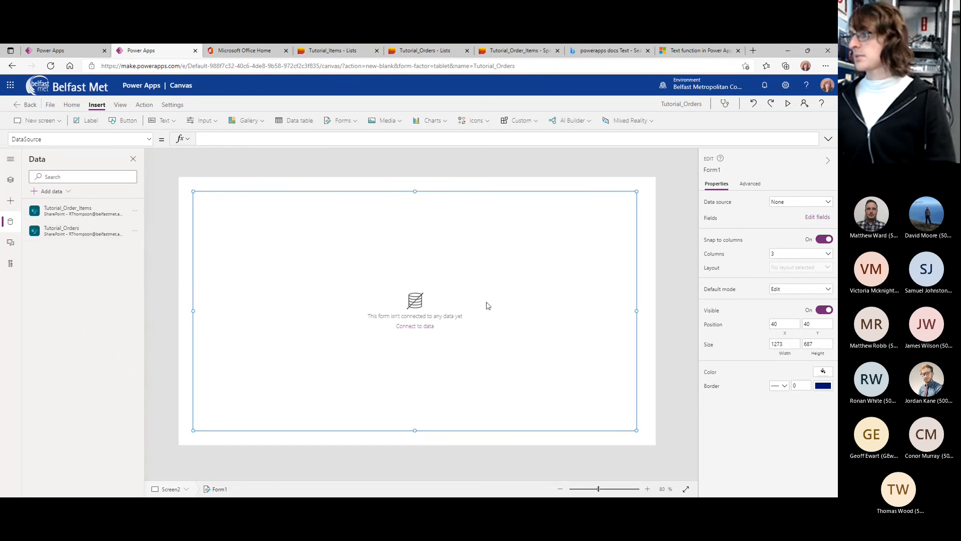
left_click(803, 201)
left_click(746, 274)
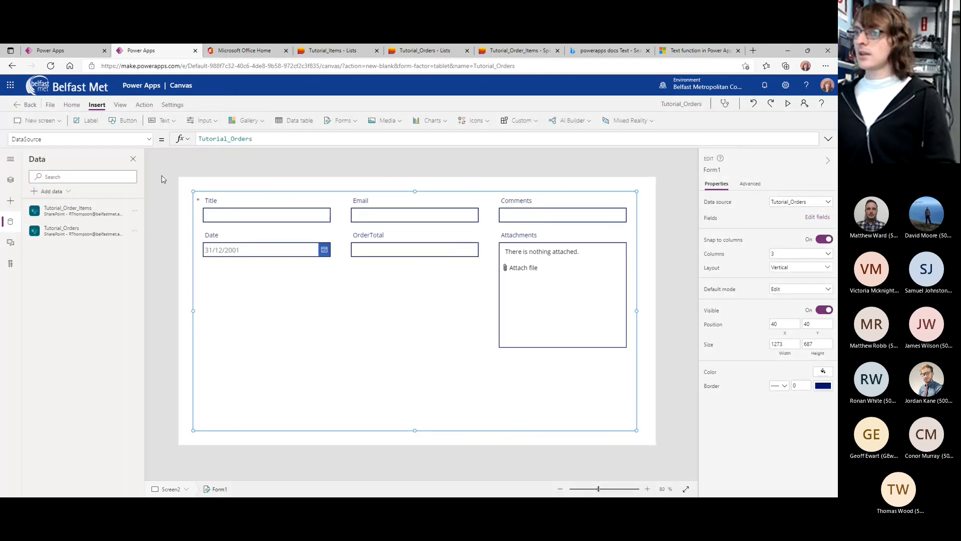
Set the edit form's Item property to the variable varItem.
left_click(149, 139)
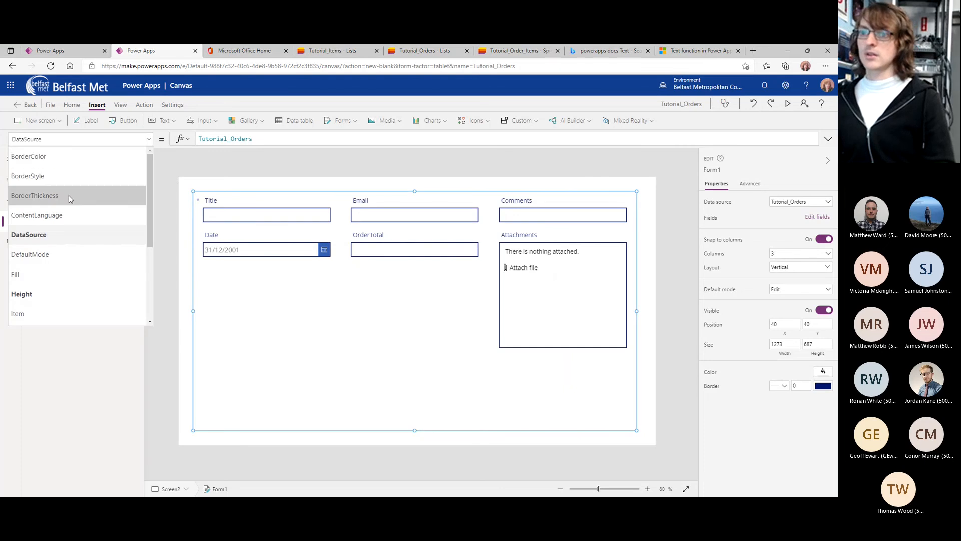
scroll(50, 229, "down", 3)
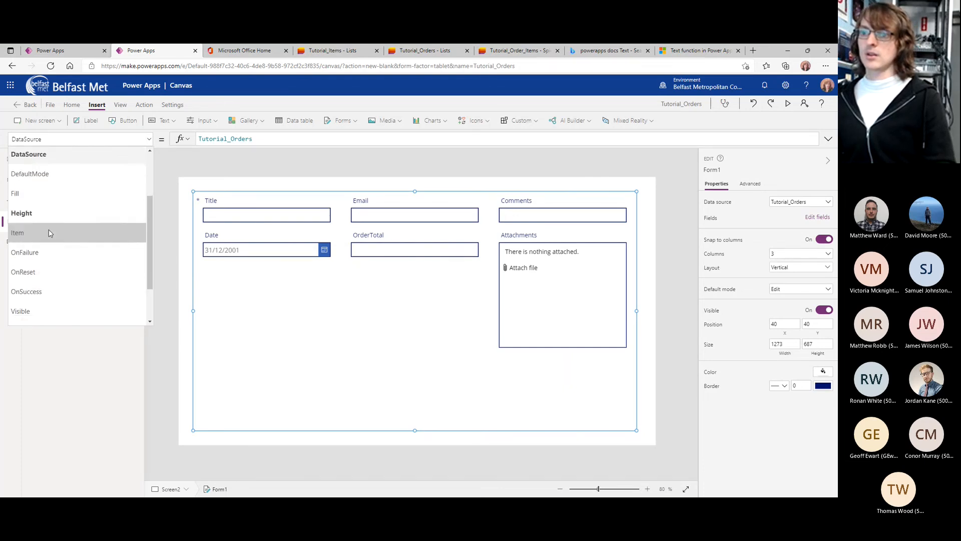
left_click(48, 230)
left_click(228, 138)
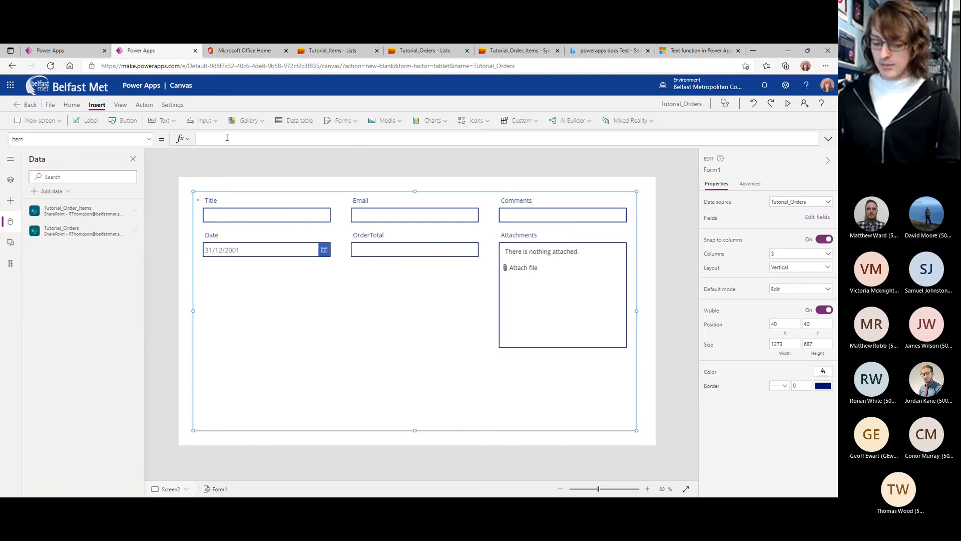
type("varItem")
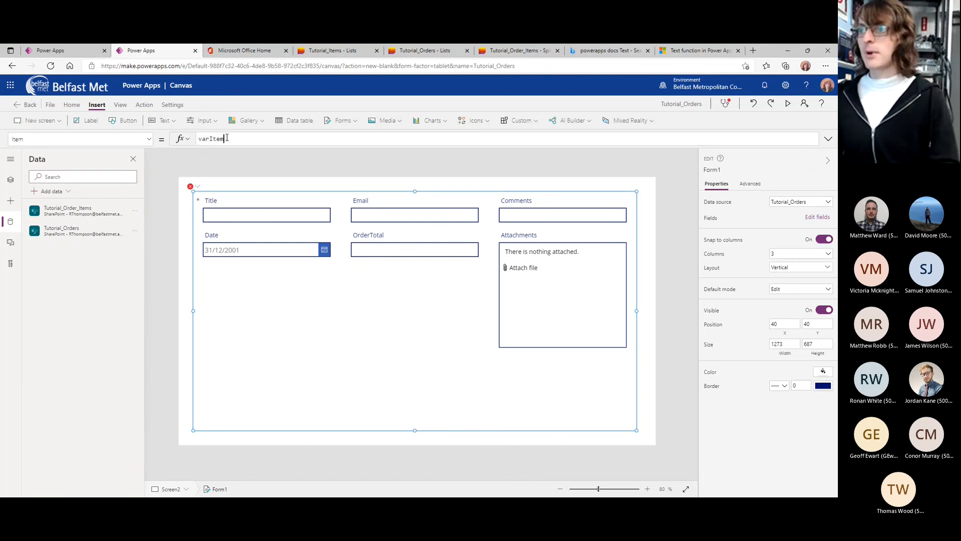
left_click(205, 163)
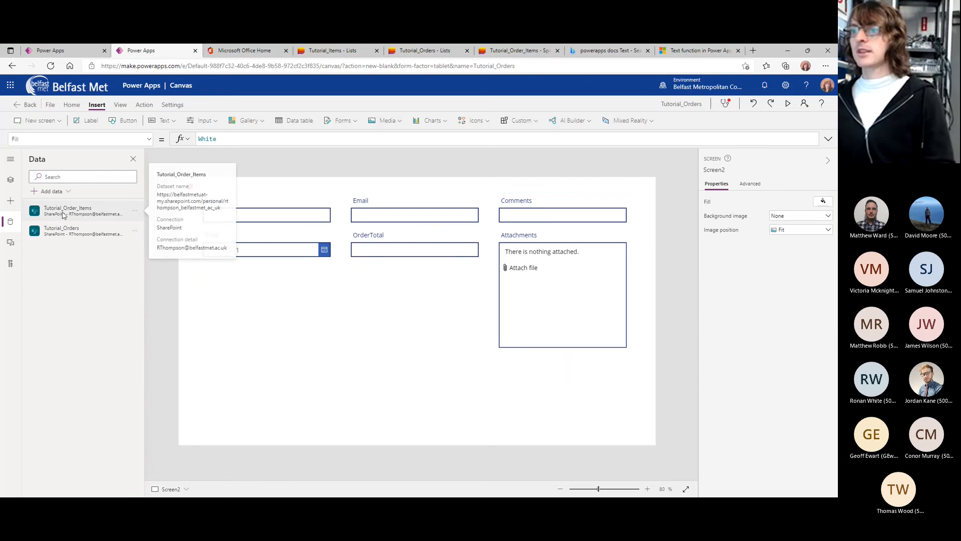
Set the OnSelect of the Screen1 gallery's arrow icon to Set(varItem, ThisItem); followed by Navigate(Screen2) on a new line.
left_click(10, 180)
left_click(64, 231)
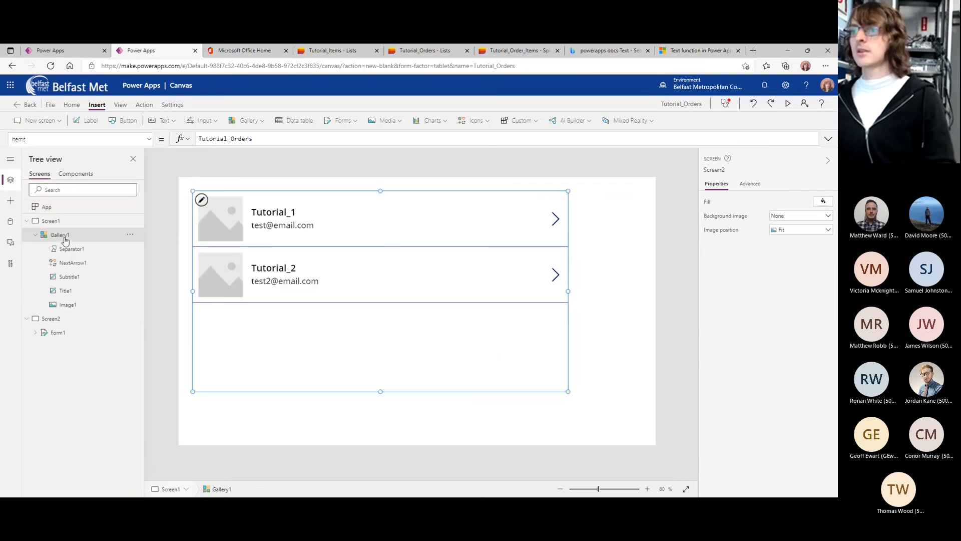
left_click(555, 219)
triple_click(236, 139)
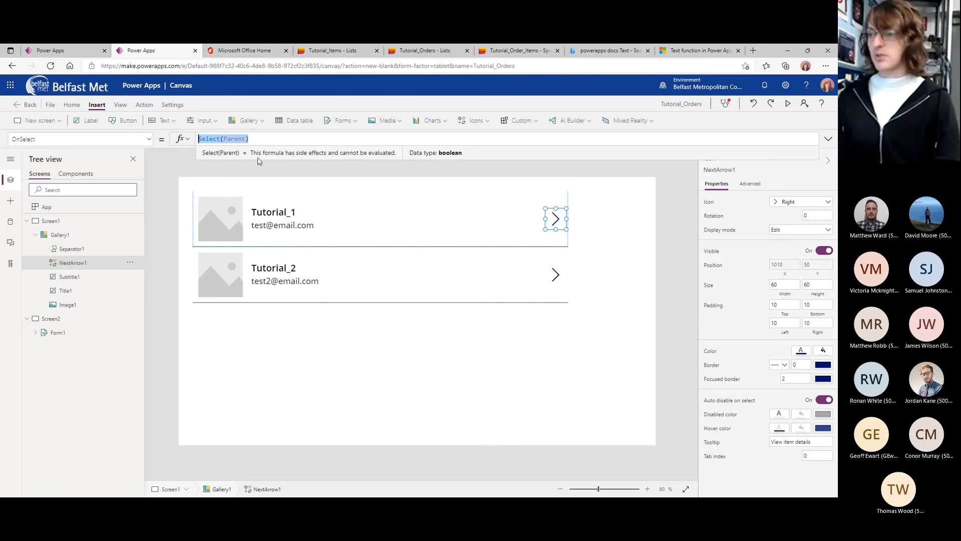
type("Set")
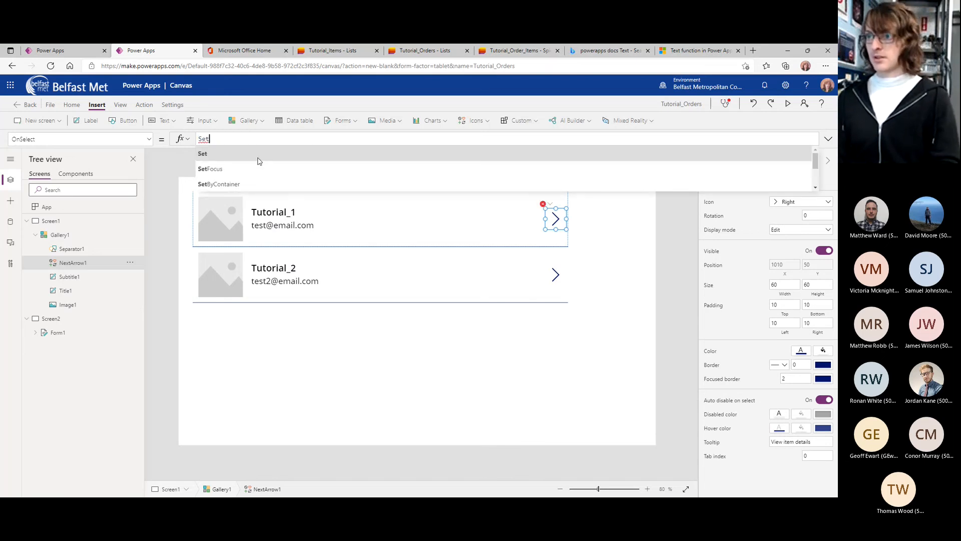
type("(varItem, ThisItem);")
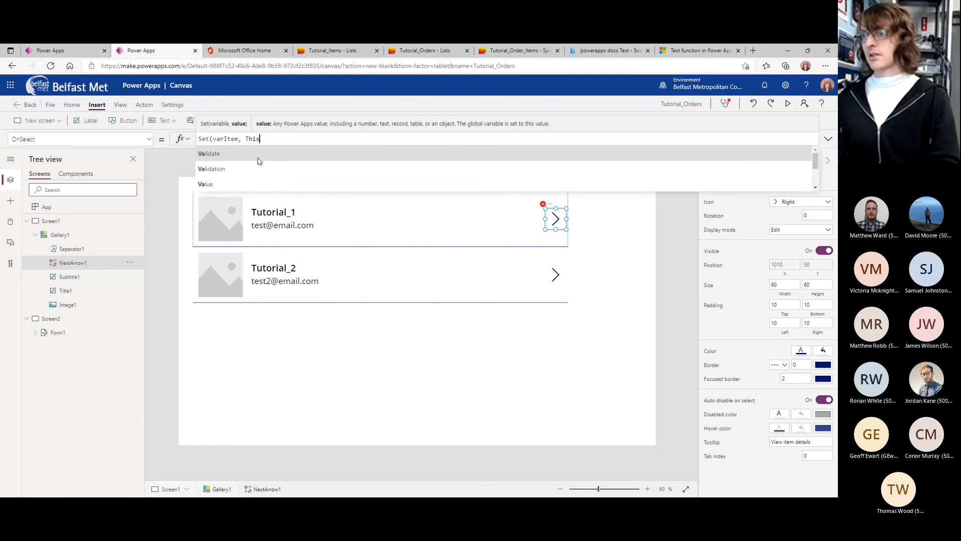
key("shift+Return")
type("Navigate(Screen2)")
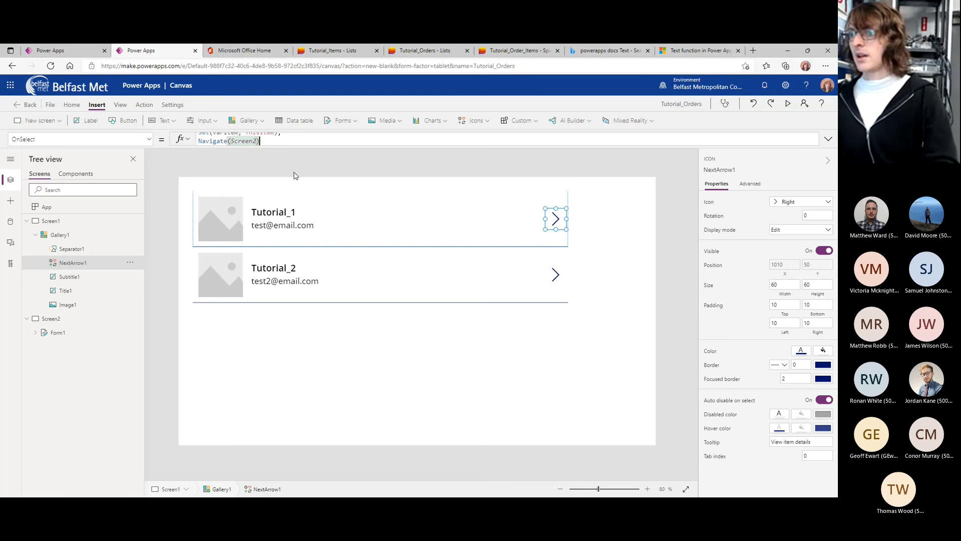
Preview the app, open the first order from the gallery to check its form, and return to editing with Form1 selected.
key("F5")
left_click(620, 156)
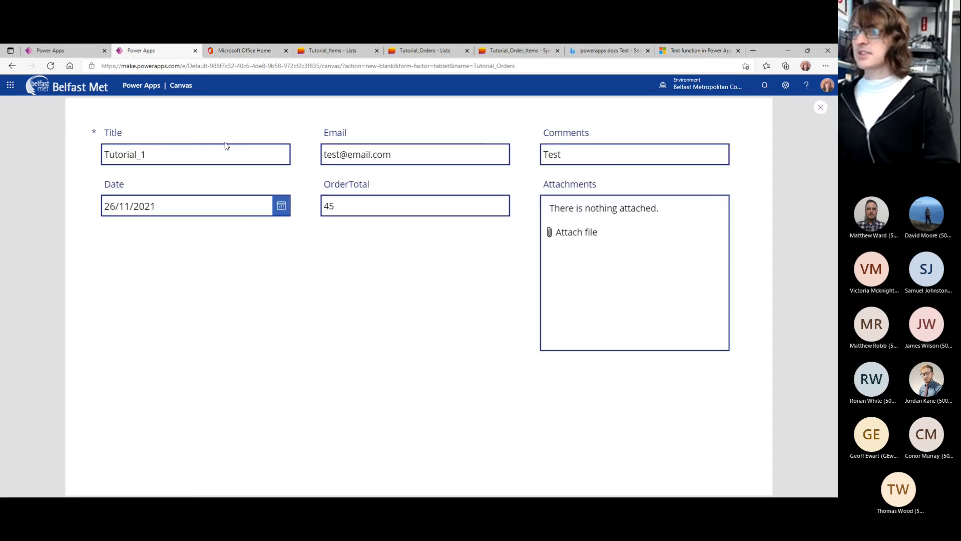
left_click(821, 108)
left_click(495, 327)
left_click(457, 334)
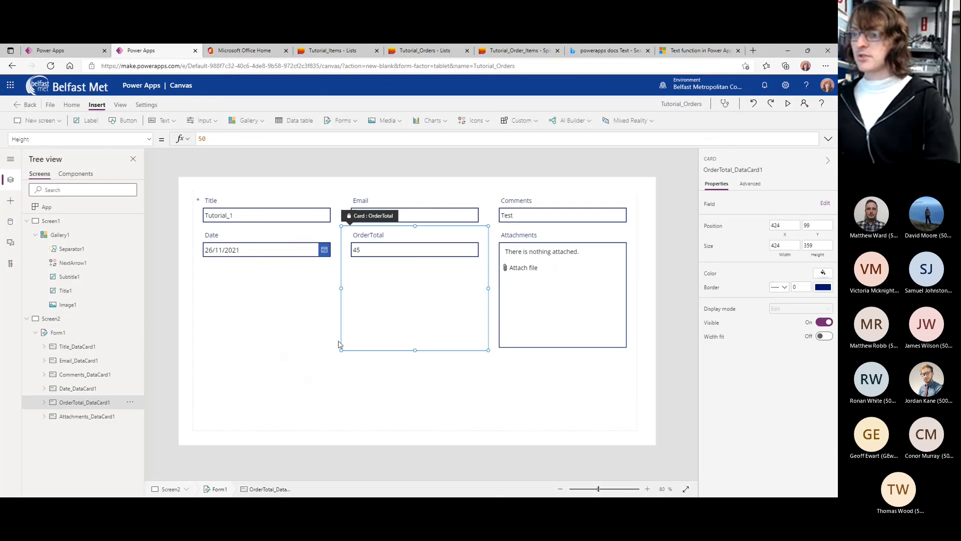
left_click(75, 334)
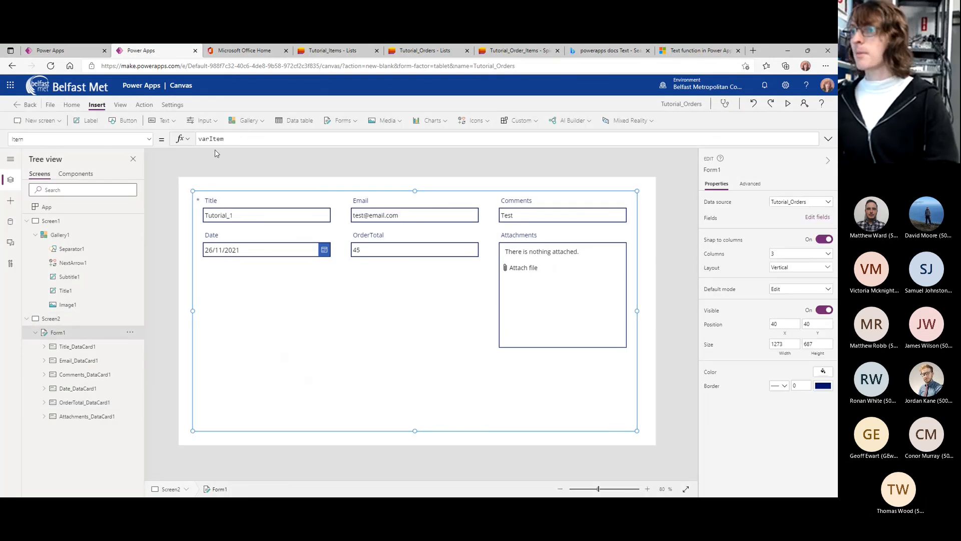
Insert a horizontal gallery on Screen2 with Tutorial_Order_Items as its data source.
left_click(247, 121)
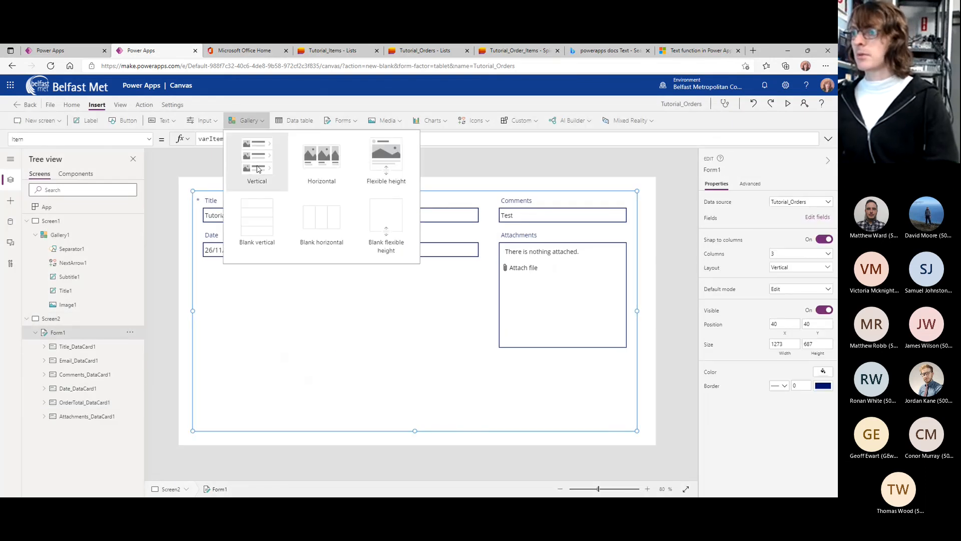
left_click(320, 173)
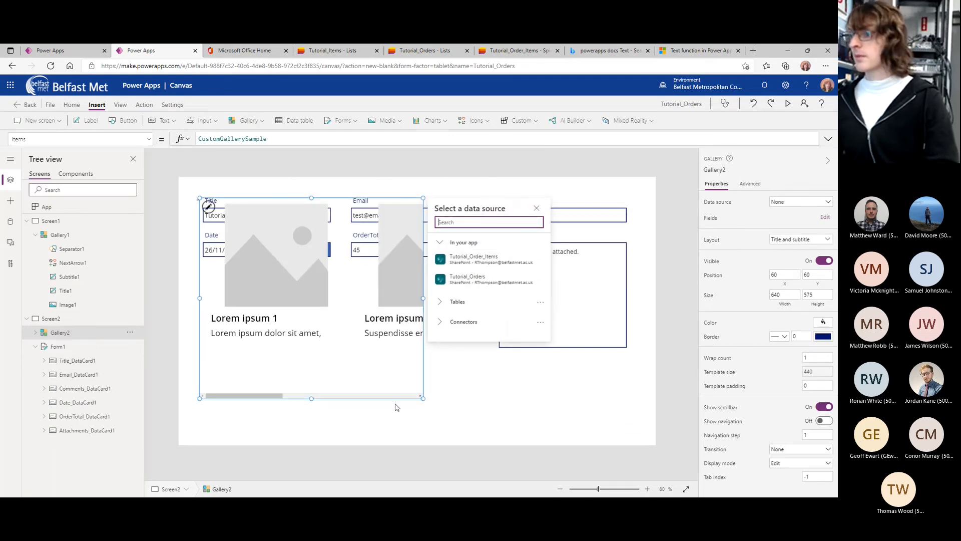
left_click(482, 266)
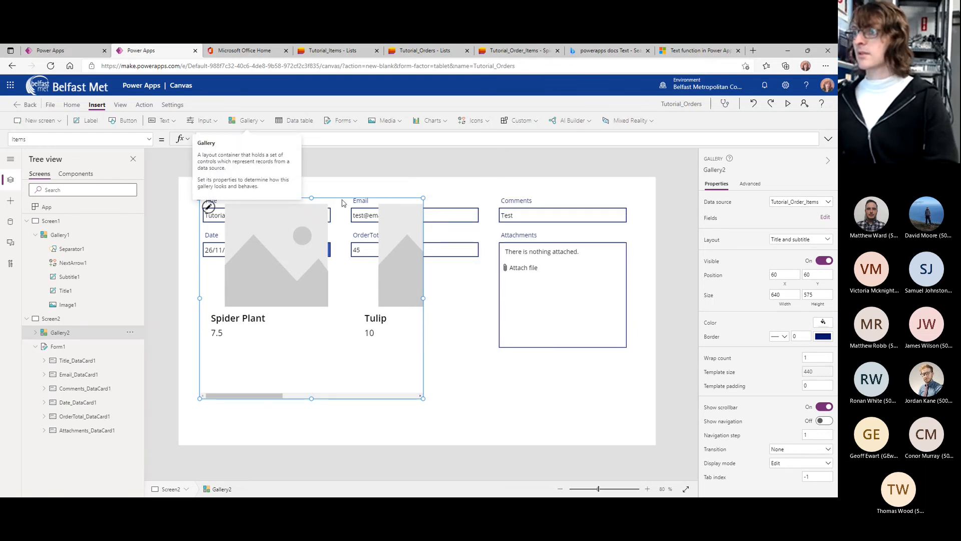
Place the horizontal gallery below the Date and OrderTotal fields and resize it to about 845 by 446.
left_click_drag(343, 196, 335, 233)
left_click_drag(413, 333, 488, 343)
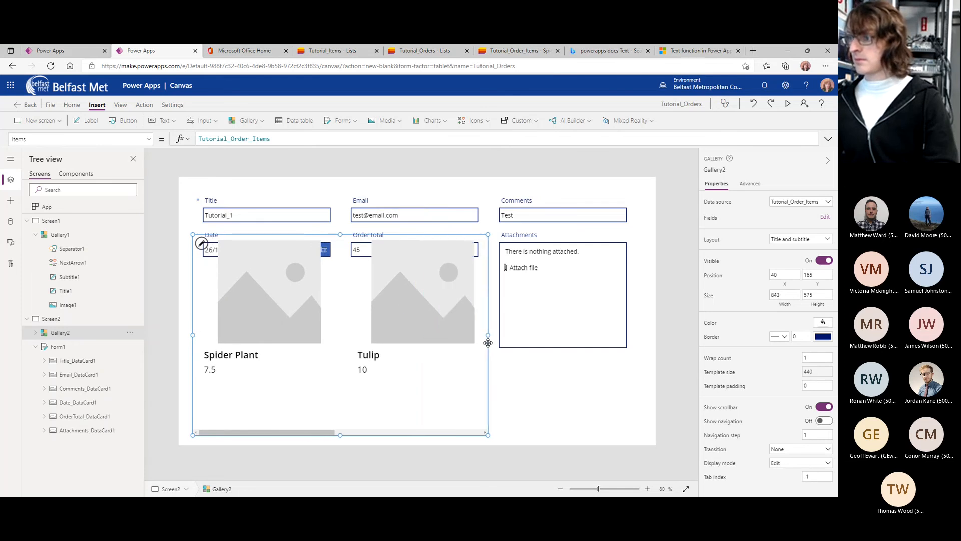
left_click_drag(340, 235, 363, 278)
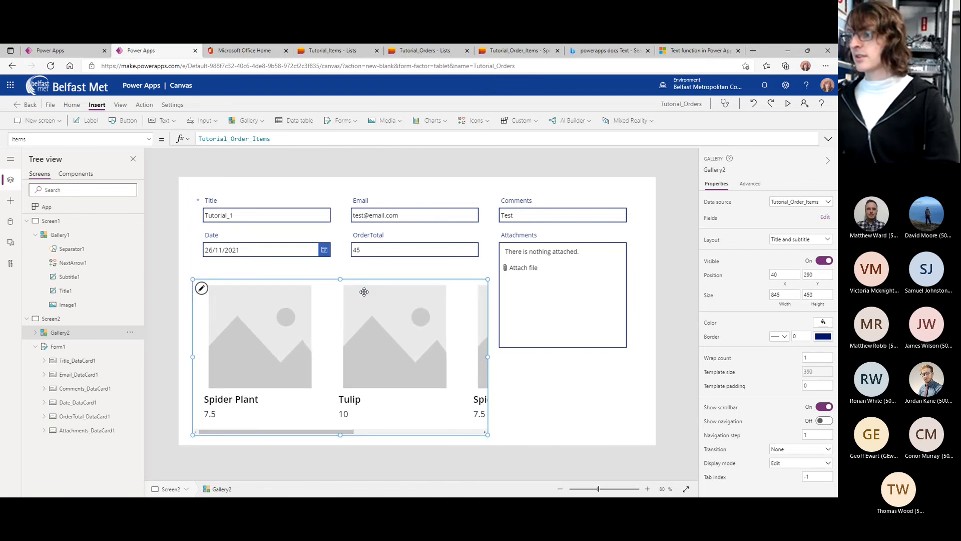
left_click(242, 139)
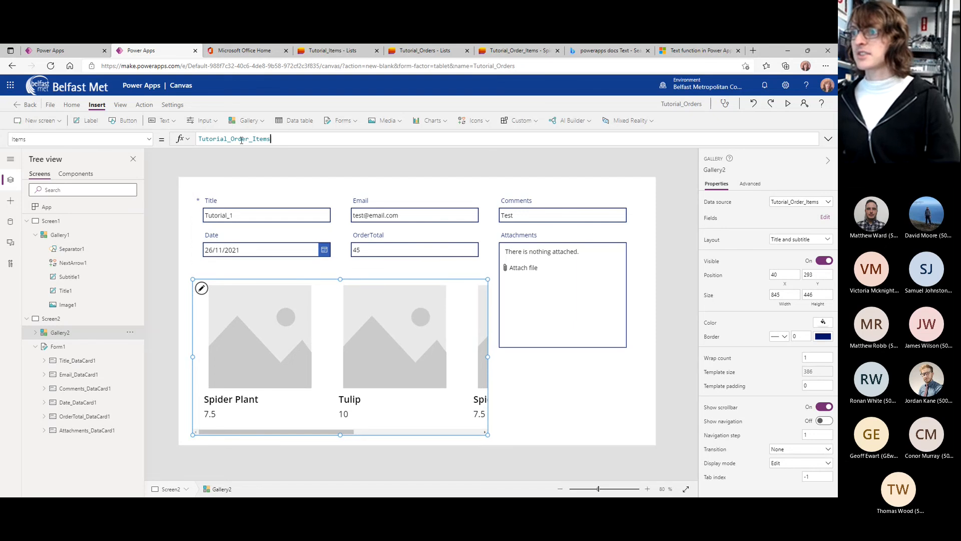
left_click(200, 139)
type("Filter")
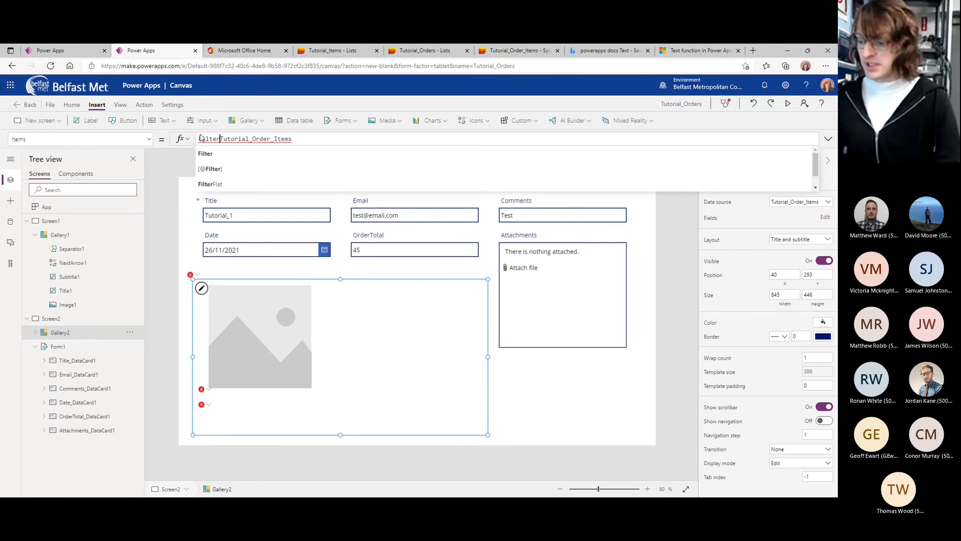
type("([@")
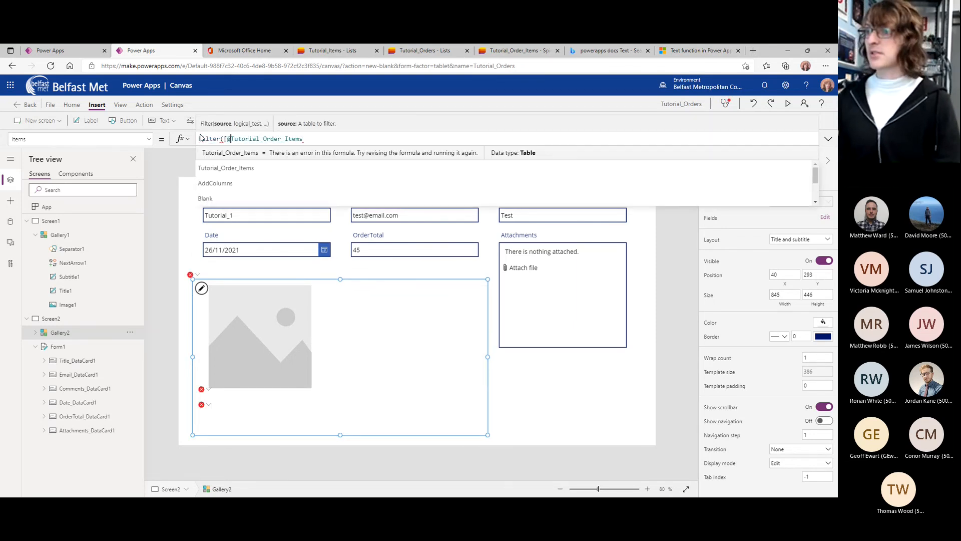
key("Right")
key("Right")
key("Right")
key("Right")
key("Right")
key("Right")
key("Right")
key("Right")
key("Right")
key("Right")
key("Right")
key("Right")
key("Right")
key("Right")
key("Right")
key("Right")
key("Right")
key("Right")
key("Right")
key("Right")
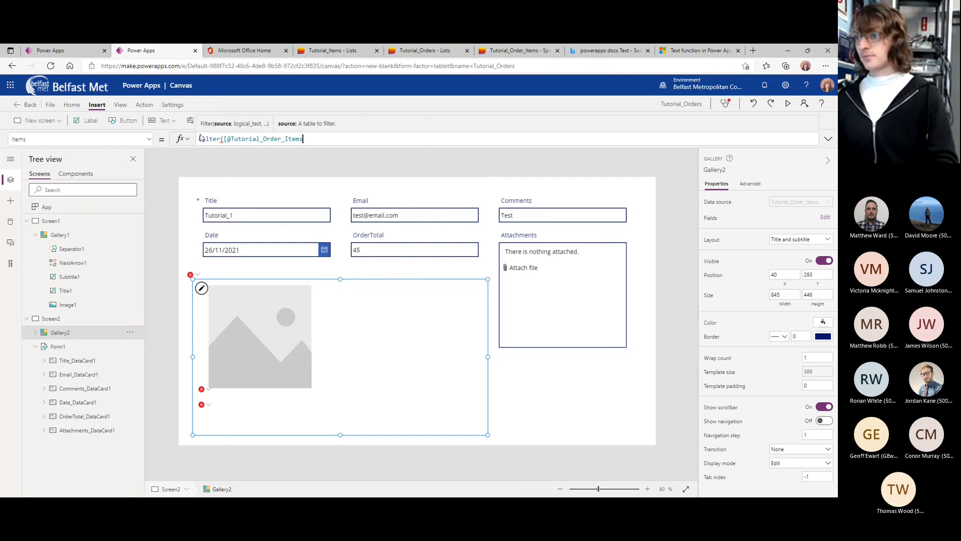
type("], ")
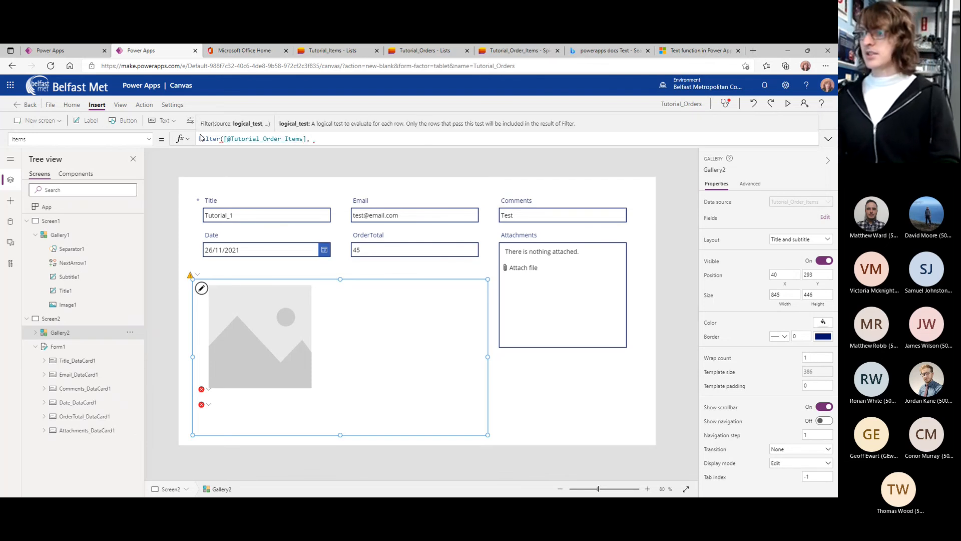
type("OrderId = ")
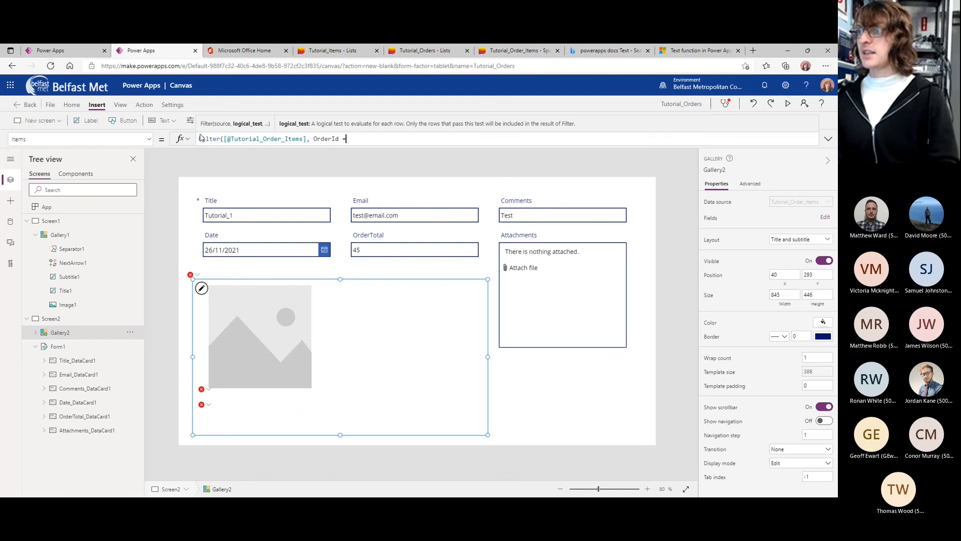
type("varItem.ID")
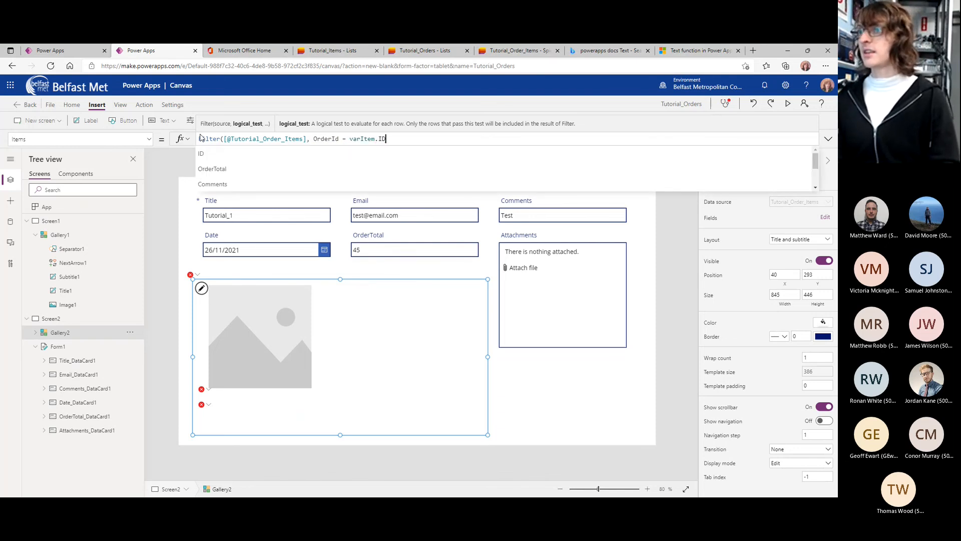
type(")")
left_click(243, 302)
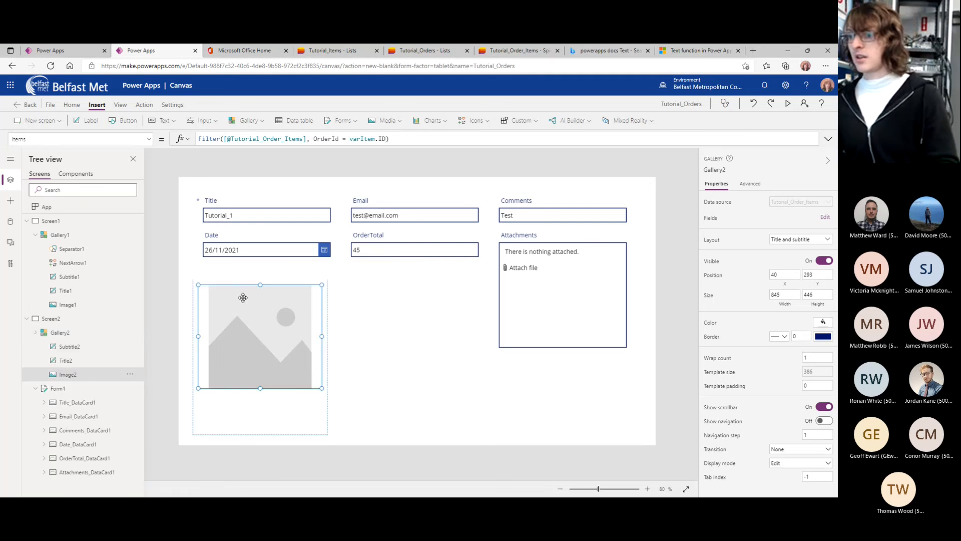
left_click(235, 402)
left_click(372, 356)
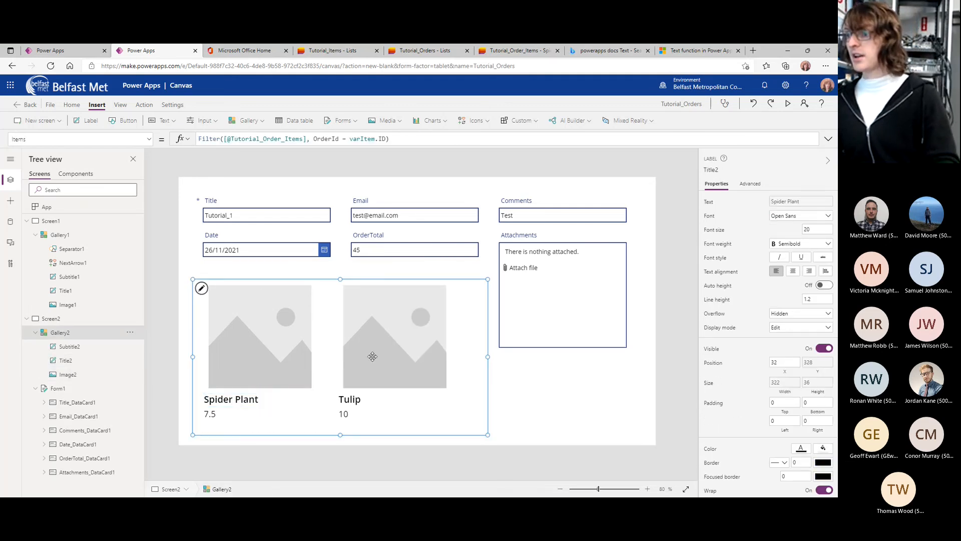
Set the text of the subtitle label in the order items gallery to ThisItem.SumTotal.
left_click(233, 412)
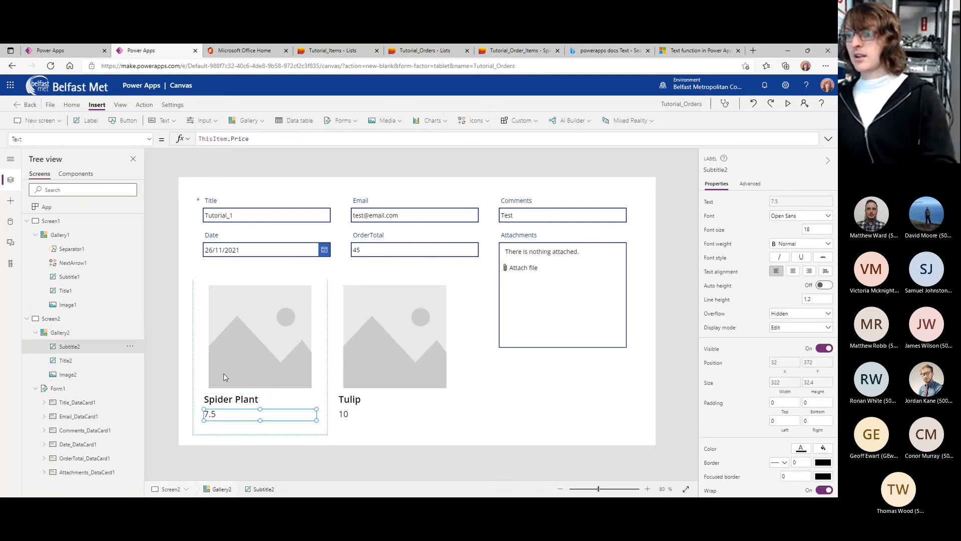
double_click(241, 139)
type("SumTotal")
left_click(213, 179)
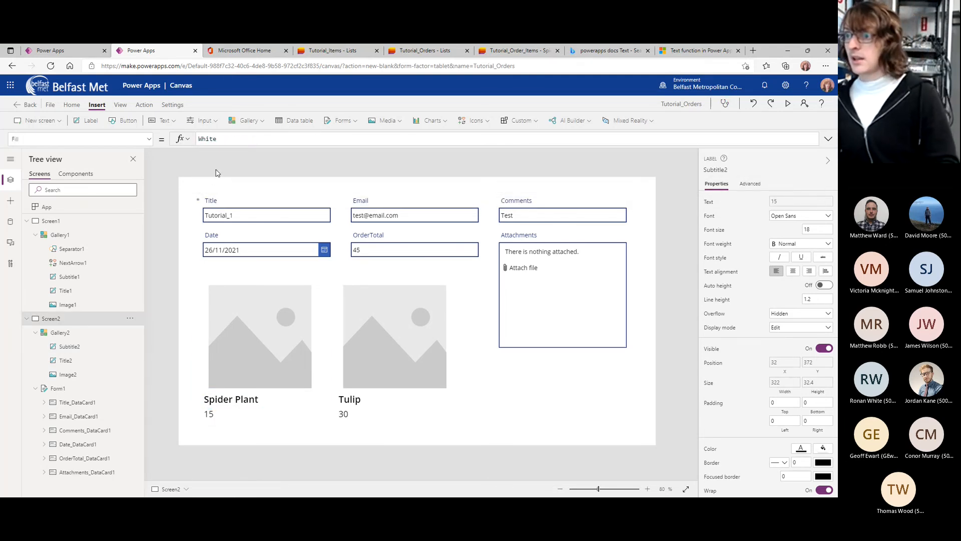
left_click(409, 421)
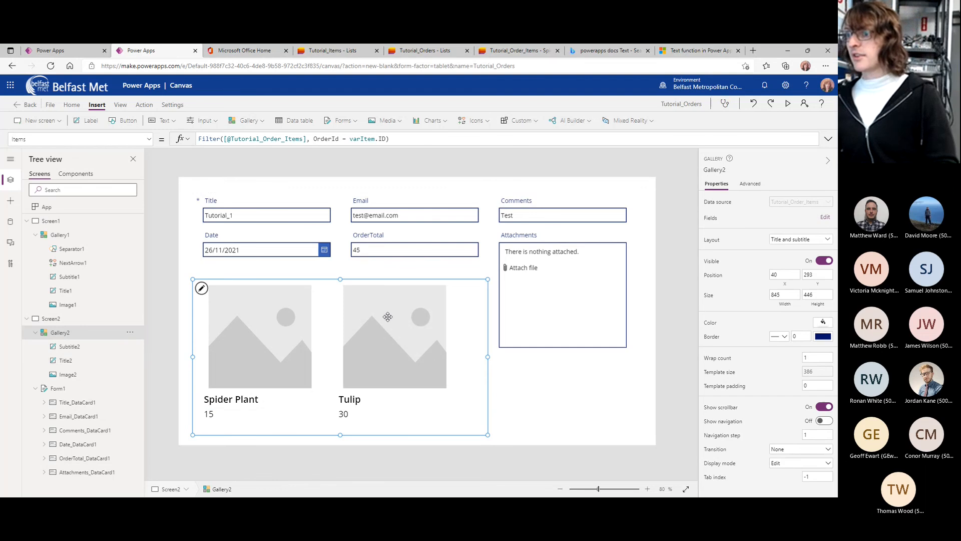
Clear the SampleImage formula from the Image property of the order items gallery's picture.
left_click(320, 305)
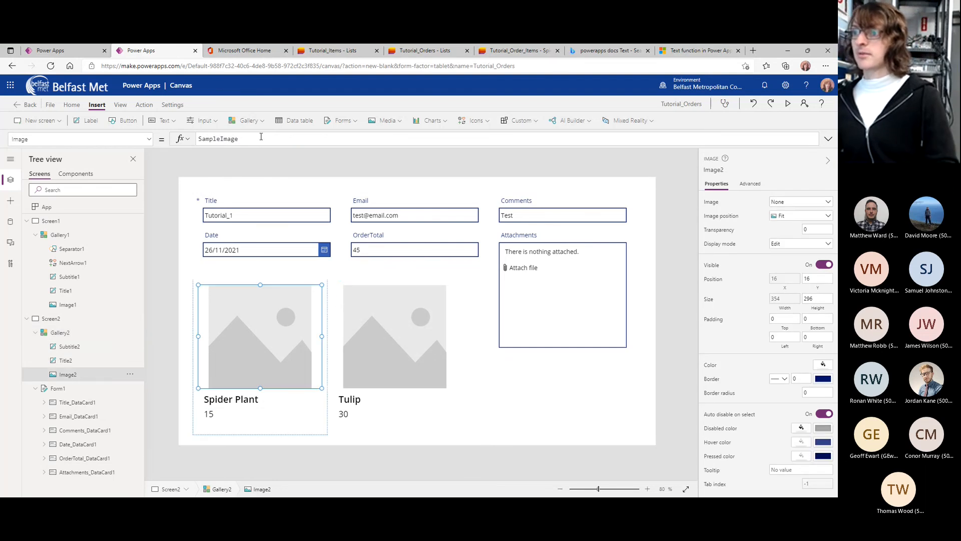
double_click(261, 137)
type("Look")
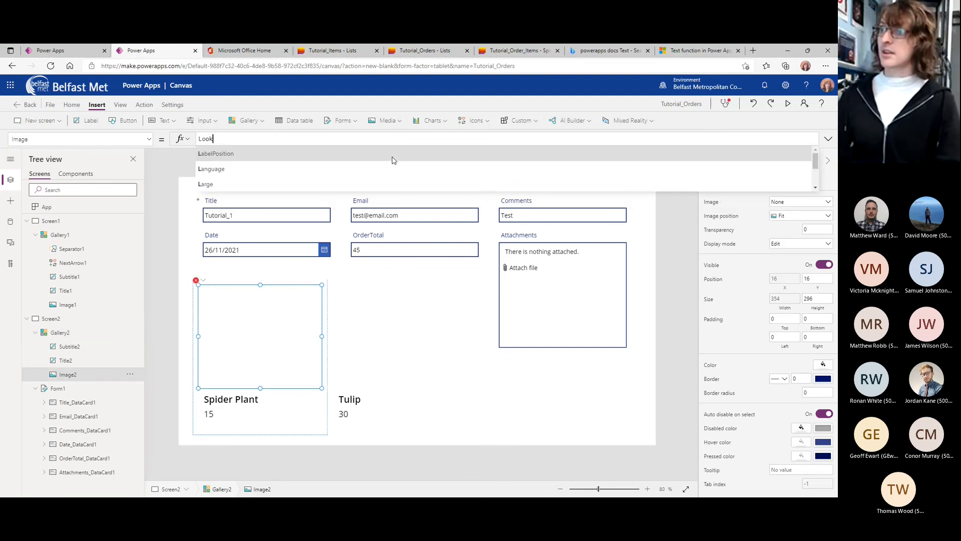
type("Up(This")
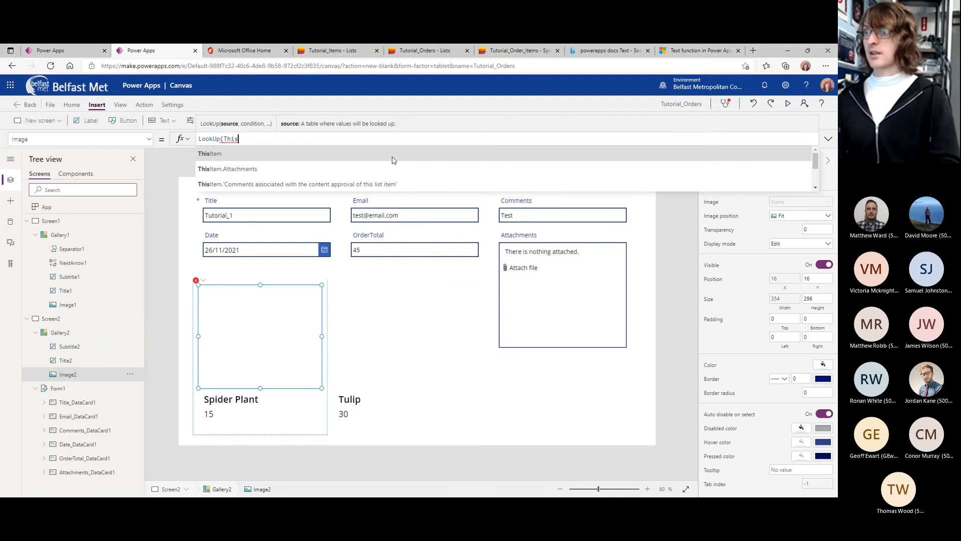
key("BackSpace")
key("BackSpace")
key("BackSpace")
key("BackSpace")
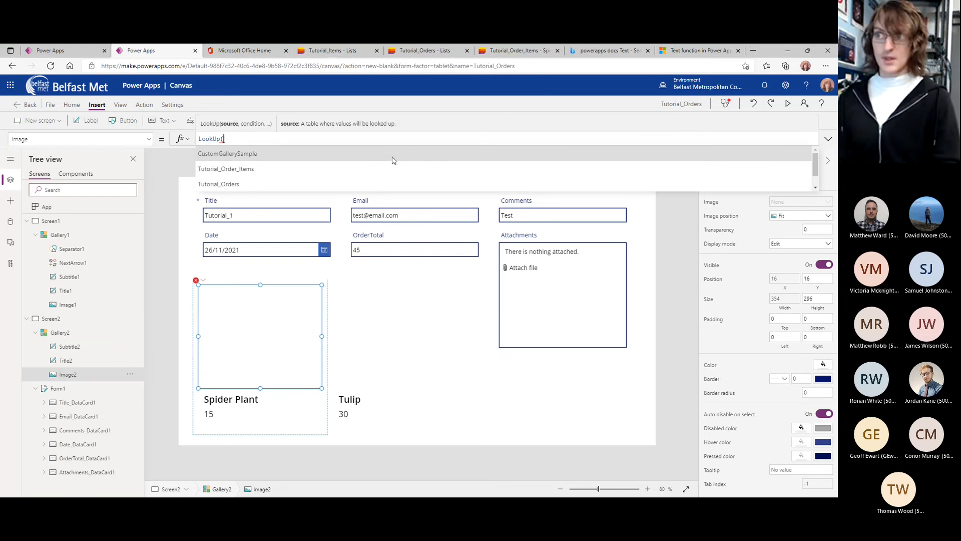
key("BackSpace")
key("BackSpace")
key("BackSpace")
key("BackSpace")
key("BackSpace")
key("BackSpace")
key("BackSpace")
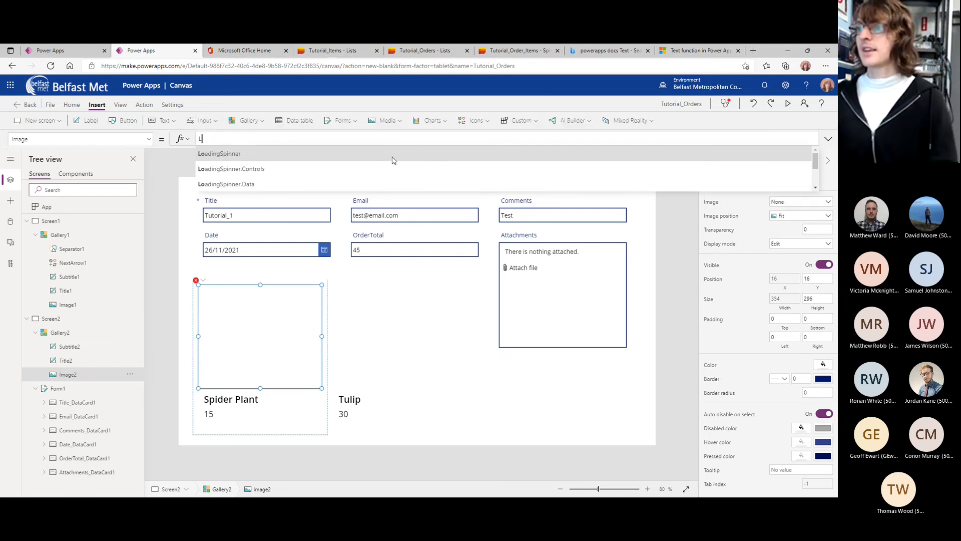
Add the Tutorial_Items list as a data source through the existing SharePoint connection, using the copied site URL.
left_click(9, 221)
left_click(50, 191)
left_click(61, 383)
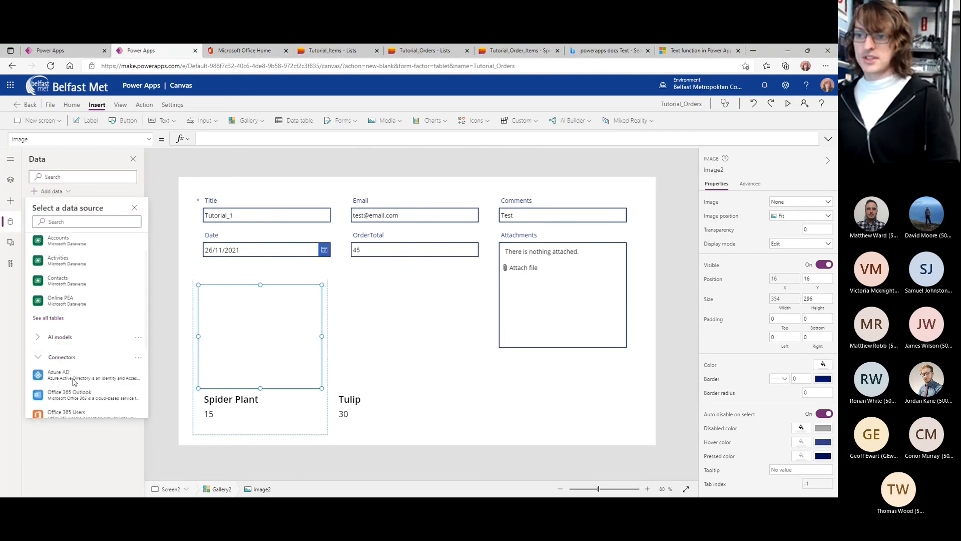
scroll(73, 347, "down", 3)
left_click(73, 344)
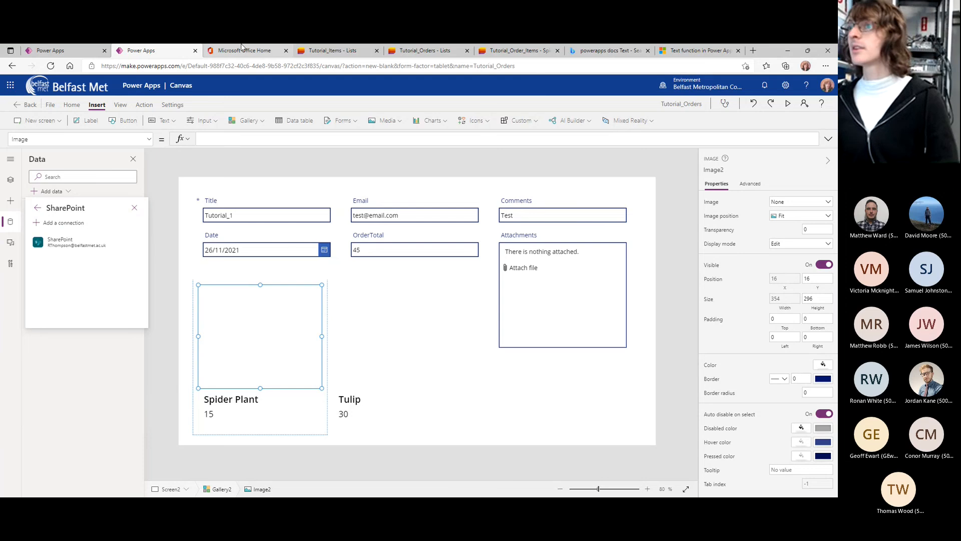
left_click(85, 242)
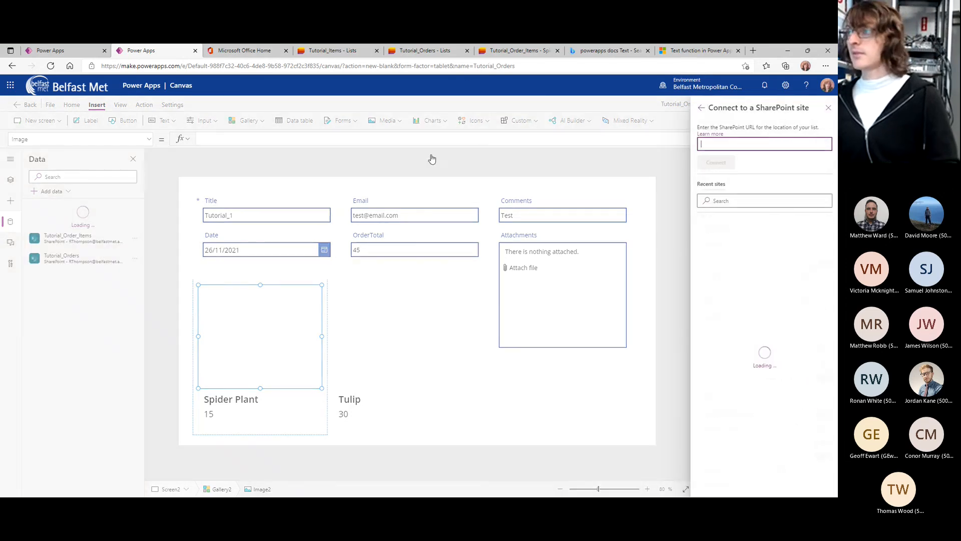
key("ctrl+v")
left_click(716, 162)
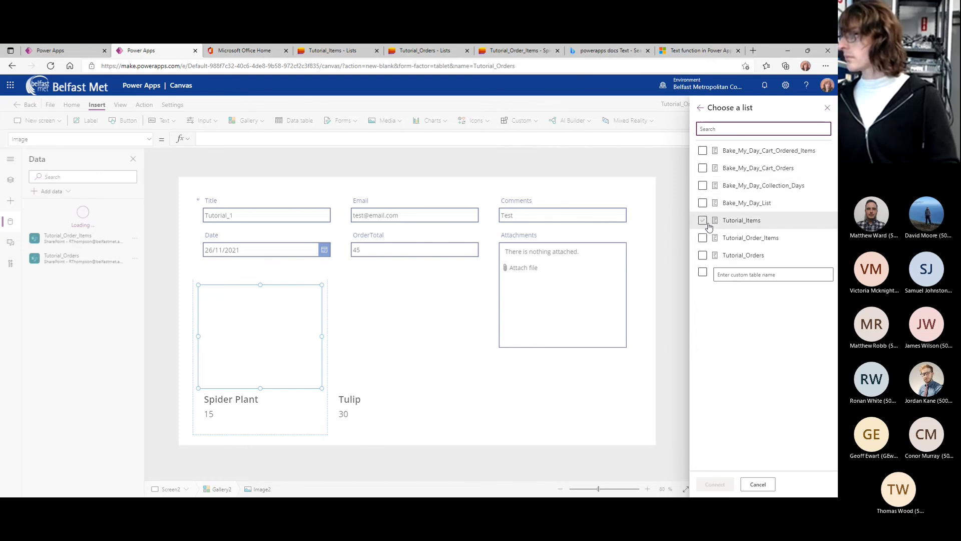
left_click(703, 220)
left_click(715, 484)
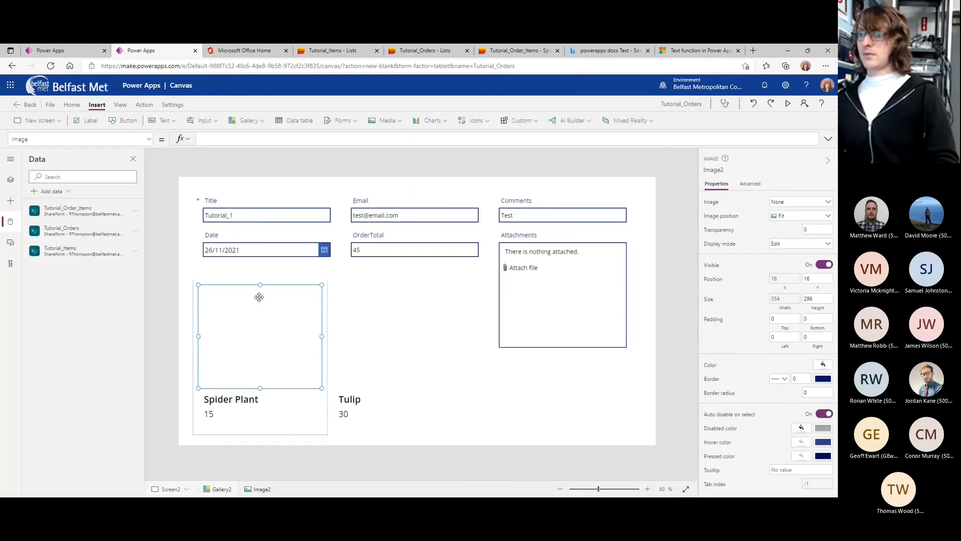
type("L")
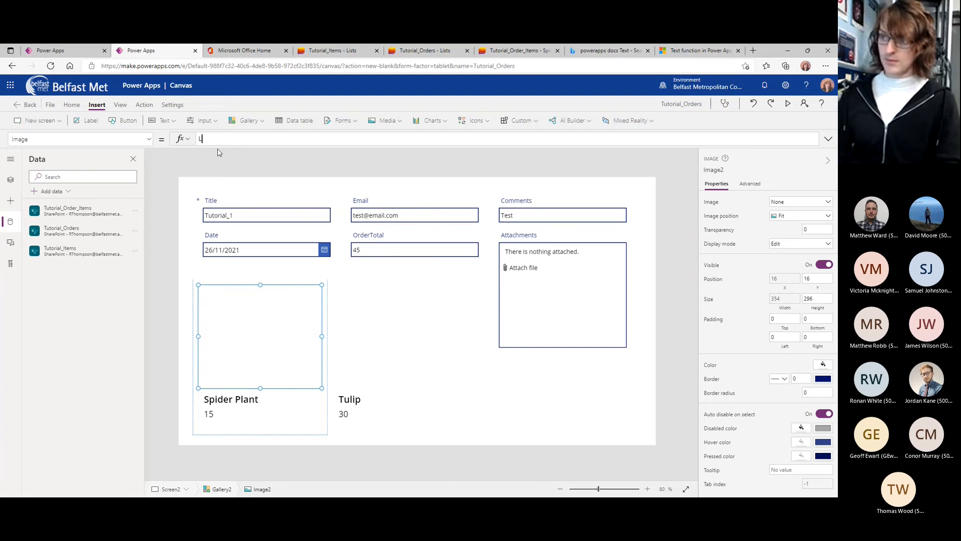
type("ookUp(")
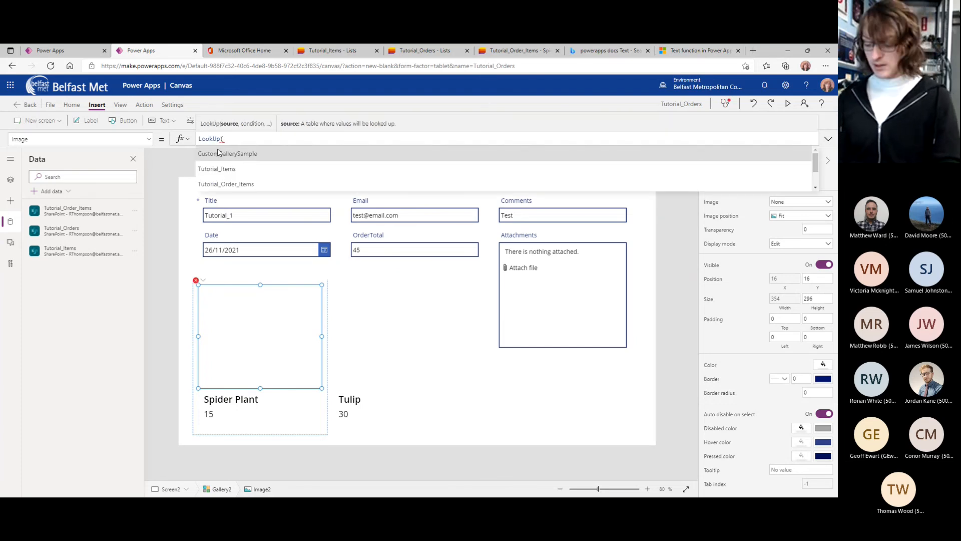
type("[@Tutorial_Items")
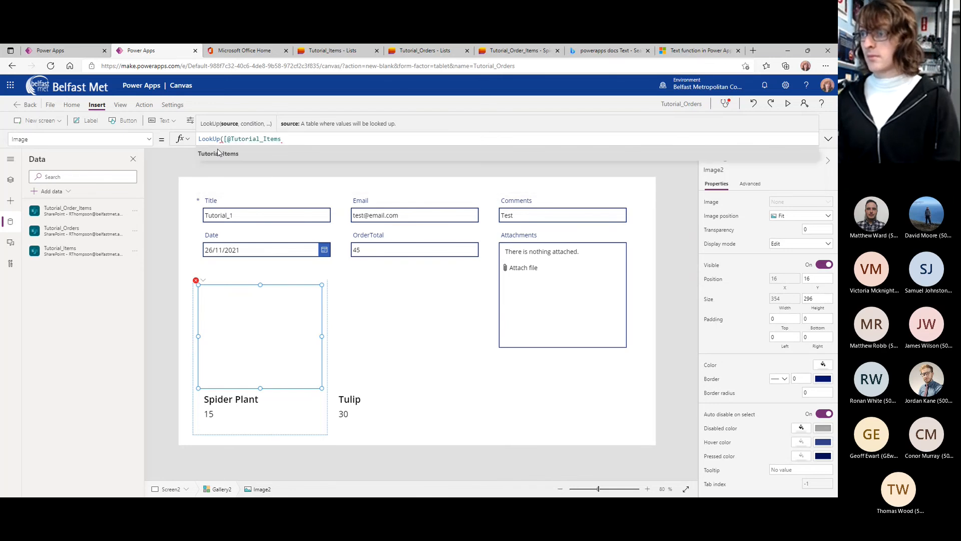
type("], ")
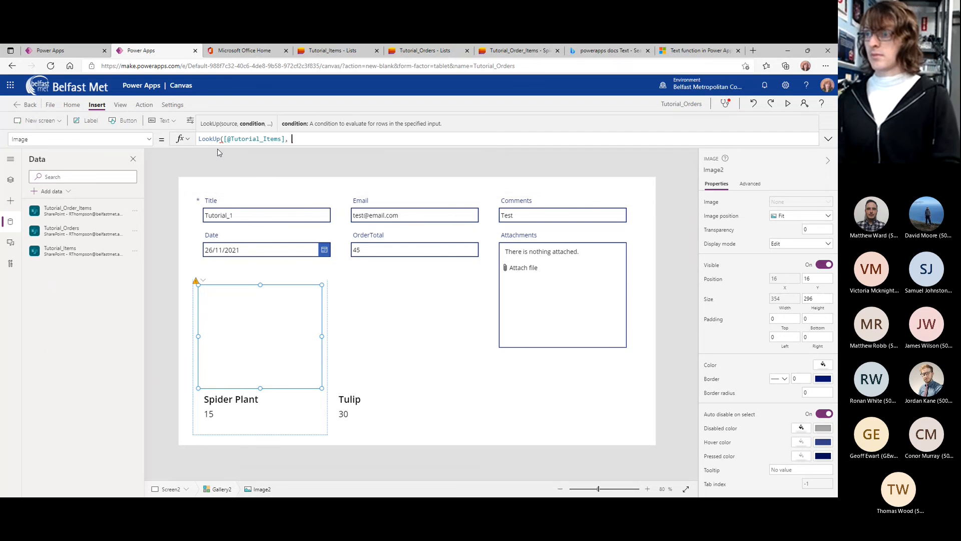
type("ID = This")
key("BackSpace")
type("varItem.")
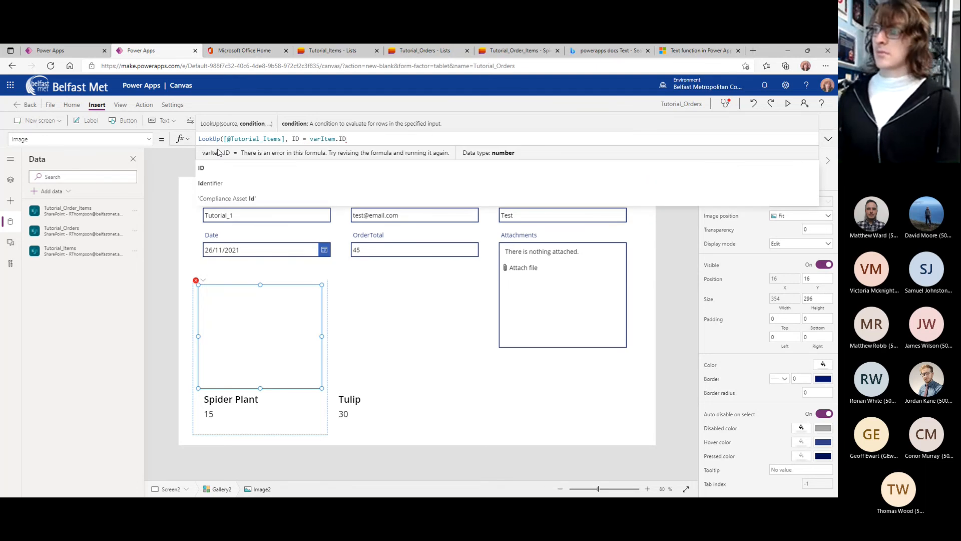
type("I")
key("BackSpace")
type("ProductID")
key("BackSpace")
type("d")
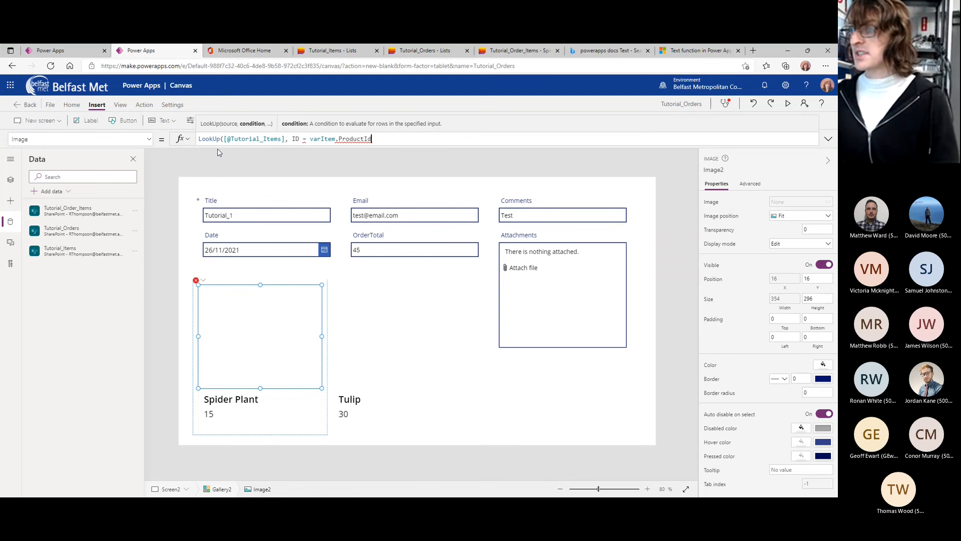
type(").Image")
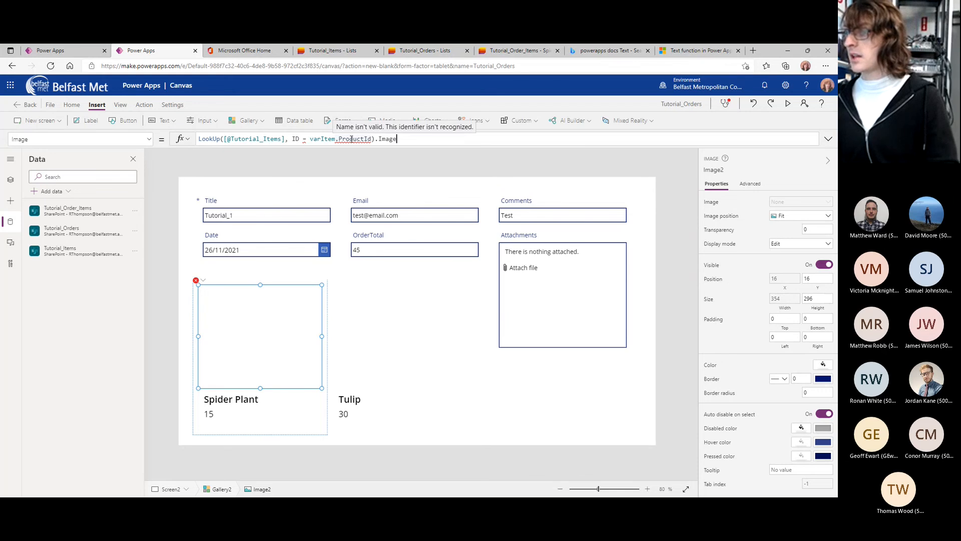
Replace varItem.ProductId in the picture's LookUp condition with ThisItem.Price.
left_click(285, 138)
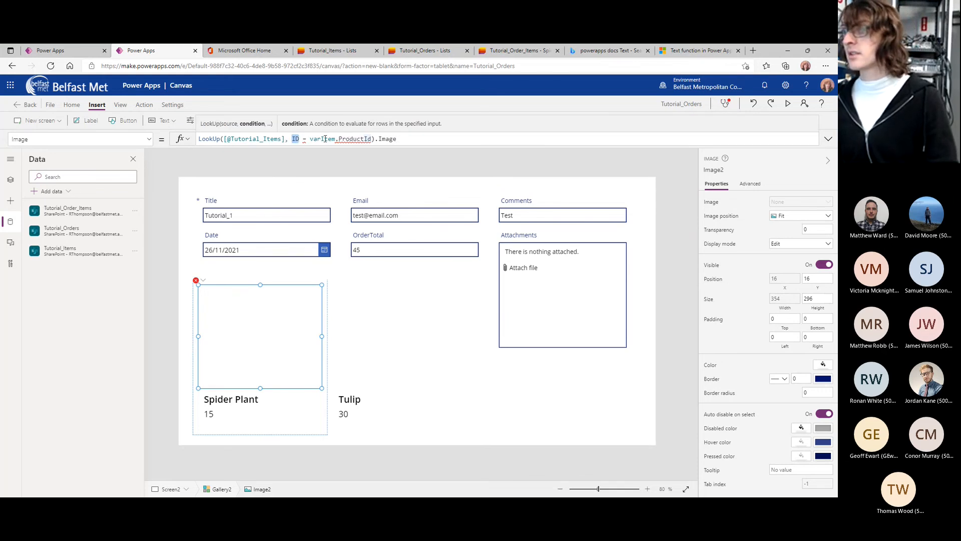
double_click(351, 138)
key("BackSpace")
scroll(299, 160, "down", 3)
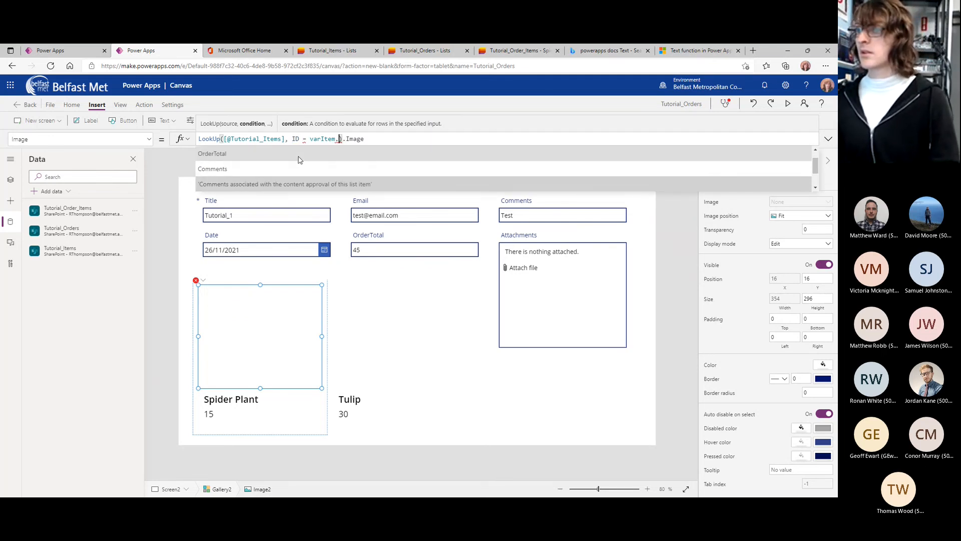
scroll(299, 159, "down", 3)
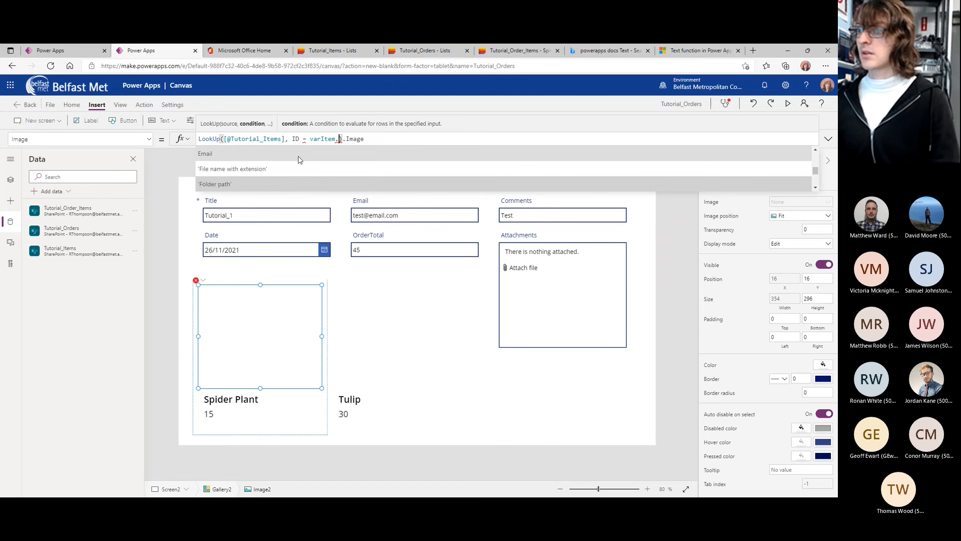
key("BackSpace")
key("BackSpace")
key("BackSpace")
key("BackSpace")
key("BackSpace")
key("BackSpace")
key("BackSpace")
key("BackSpace")
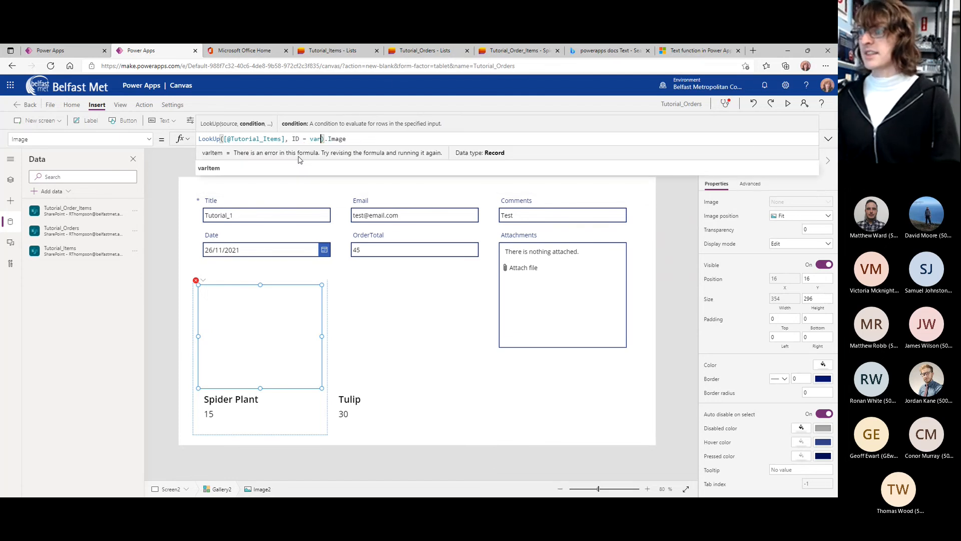
type("ThisItem.Price")
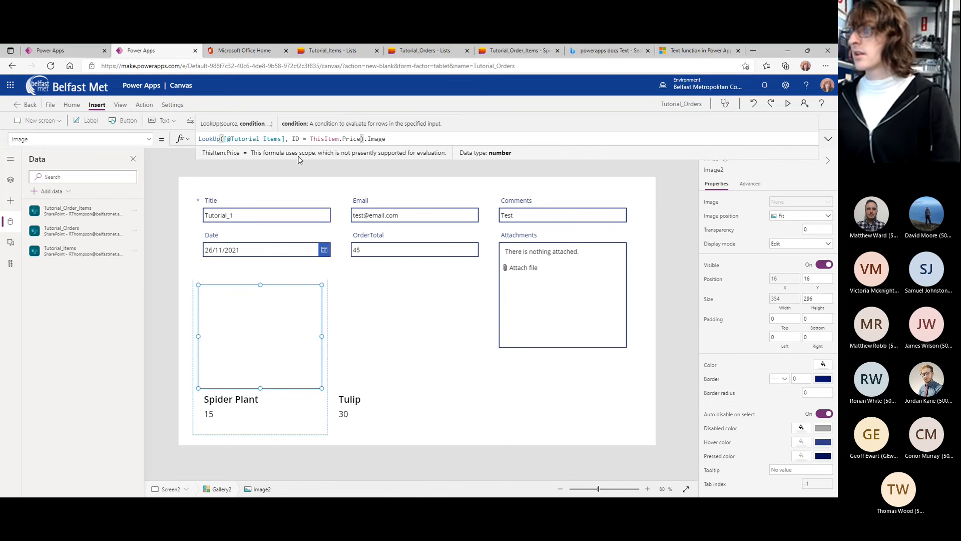
Remove the [@ ] notation around Tutorial_Items in the picture's formula so it reads LookUp(Tutorial_Items, ID = ThisItem.Price).Image.
left_click(349, 191)
left_click(260, 368)
left_click(231, 139)
key("BackSpace")
key("BackSpace")
left_click(277, 139)
key("BackSpace")
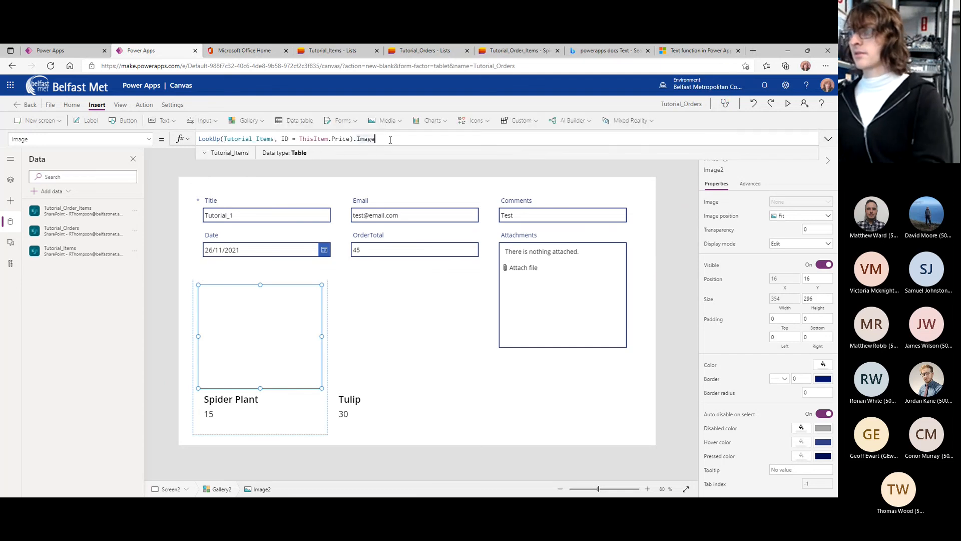
Shorten the Date card in the order form to a height of 166.
left_click(257, 188)
left_click(230, 322)
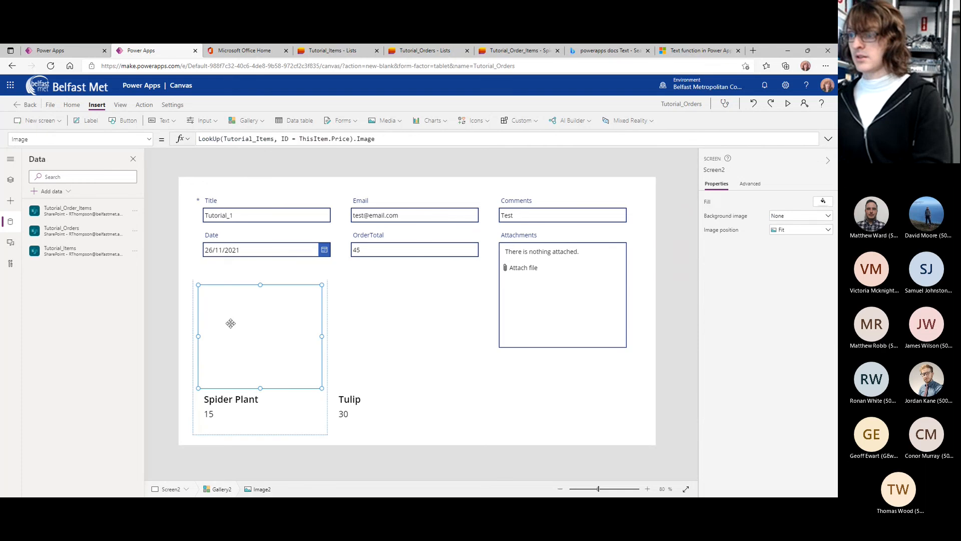
left_click(379, 248)
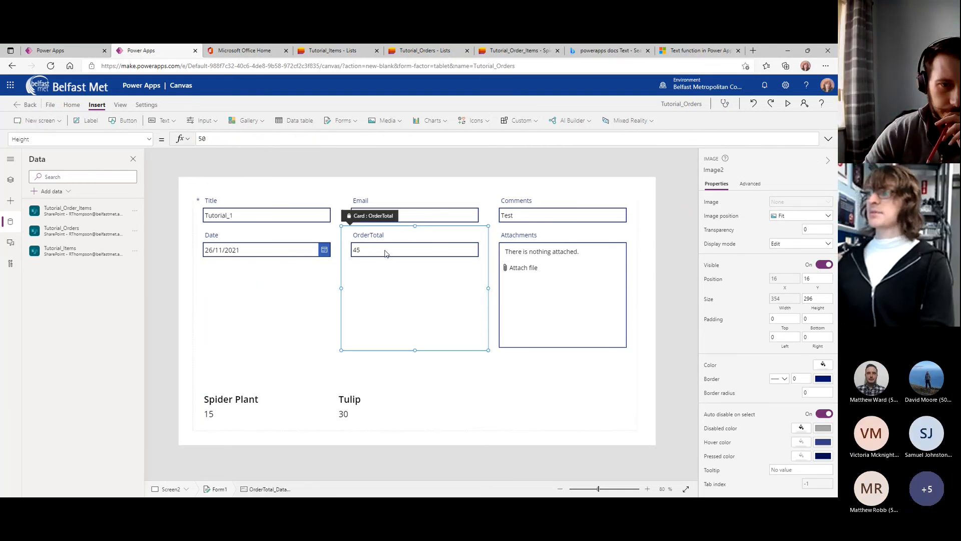
left_click(295, 251)
left_click(244, 370)
left_click(294, 271)
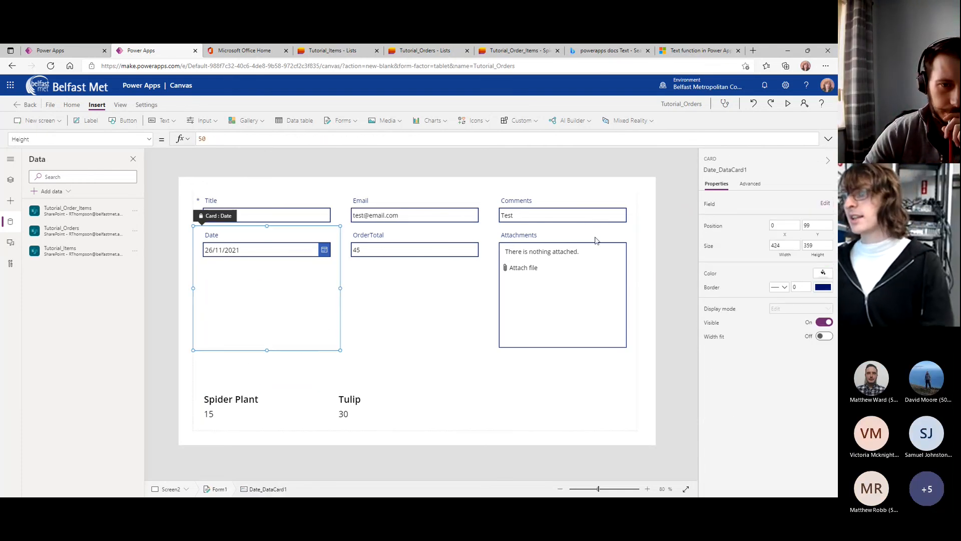
left_click(759, 184)
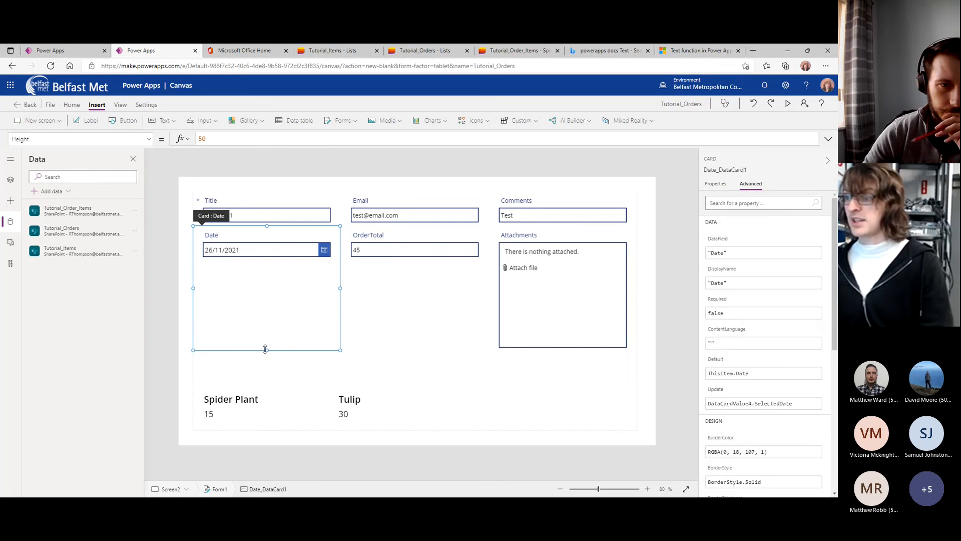
left_click_drag(272, 298, 274, 286)
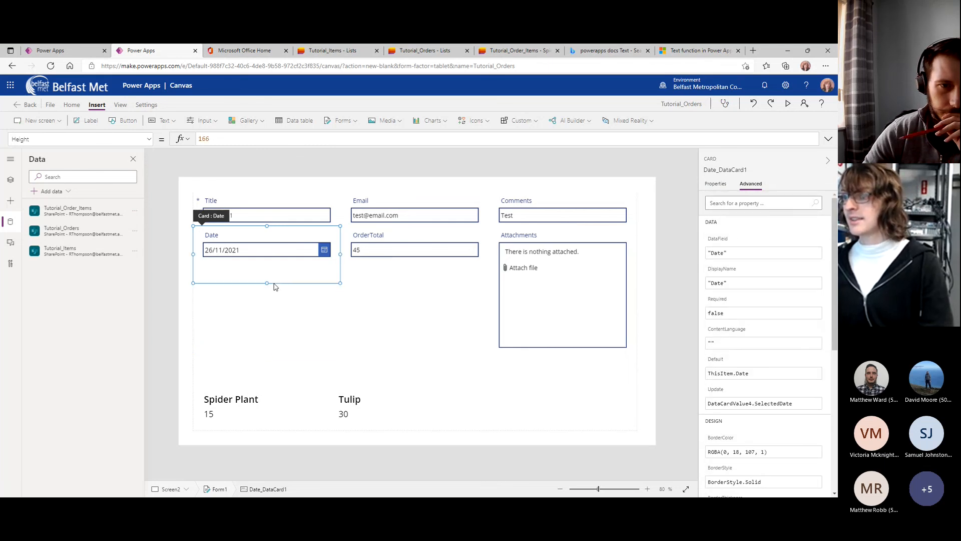
left_click(259, 324)
Preview the order details screen, and return to editing it.
key("F5")
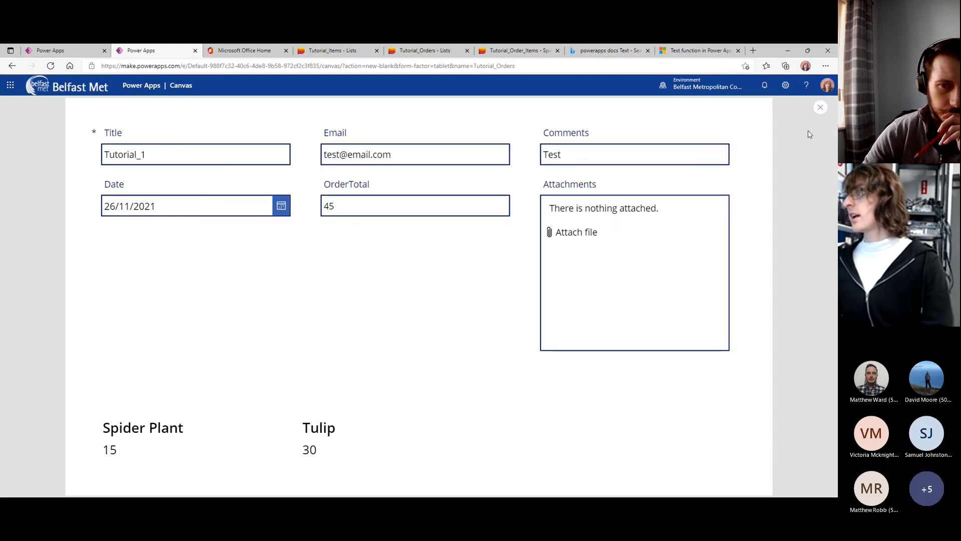
left_click(820, 106)
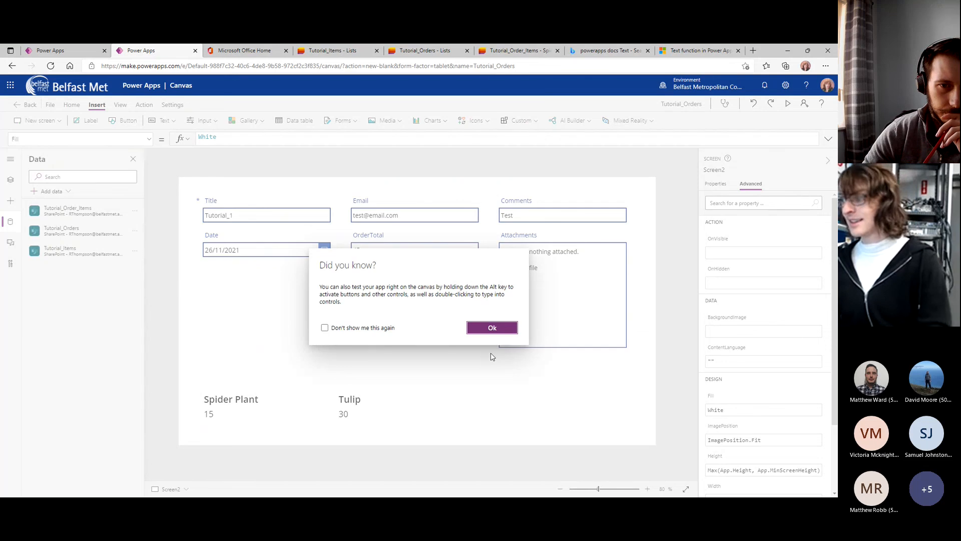
left_click(492, 327)
Insert a button on the order details screen, below the Attachments field and beside the items gallery.
left_click(125, 120)
left_click_drag(214, 201, 554, 416)
right_click(554, 416)
left_click(550, 413)
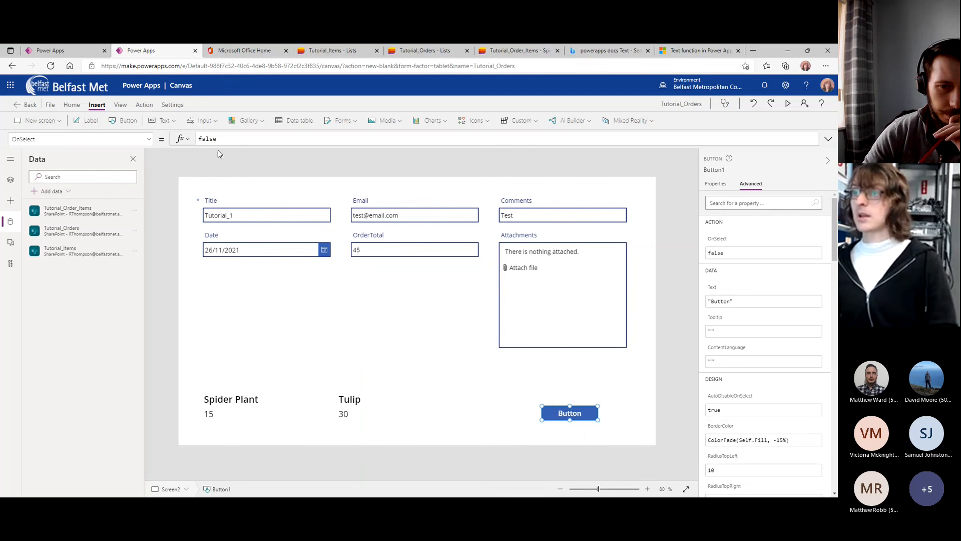
Set the new button's OnSelect formula to Navigate(Screen1).
double_click(212, 139)
type("igage")
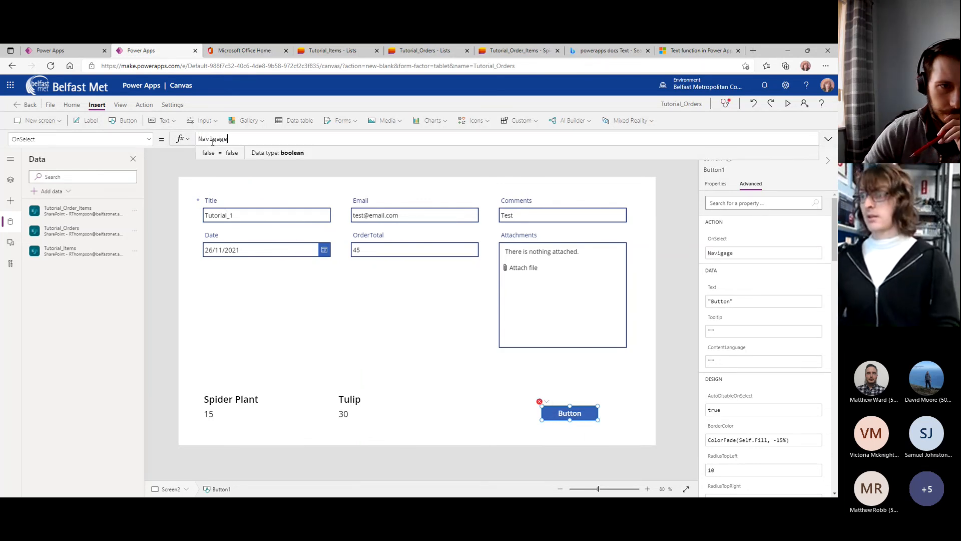
key("BackSpace")
key("BackSpace")
type("te(Screen1)")
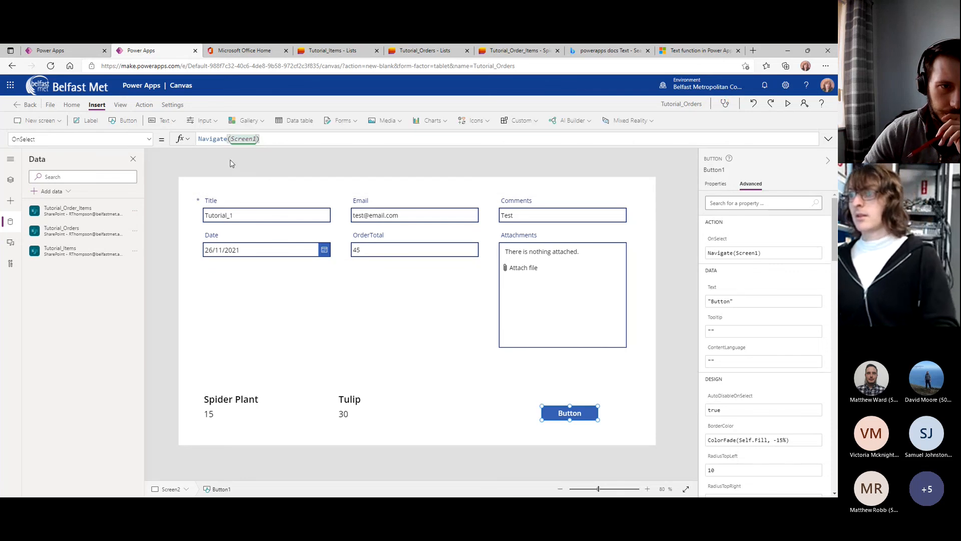
Preview the app to test the button: return to the orders list, open Tutorial_2, go back again and exit the preview.
key("F5")
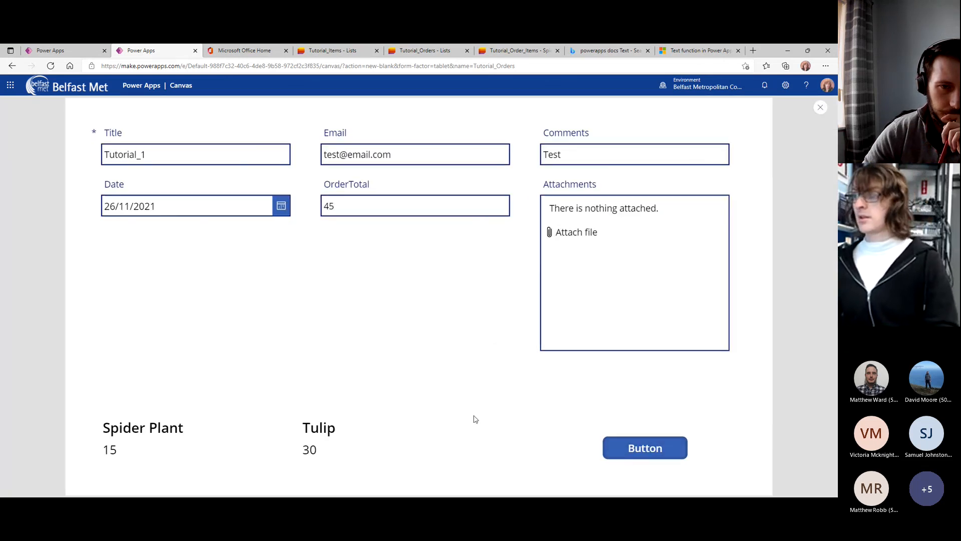
left_click(667, 454)
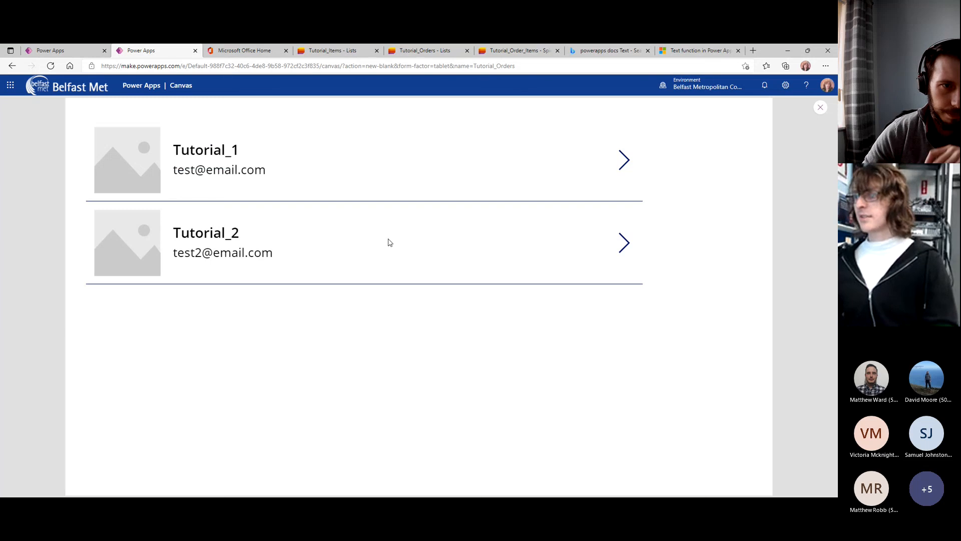
left_click(624, 242)
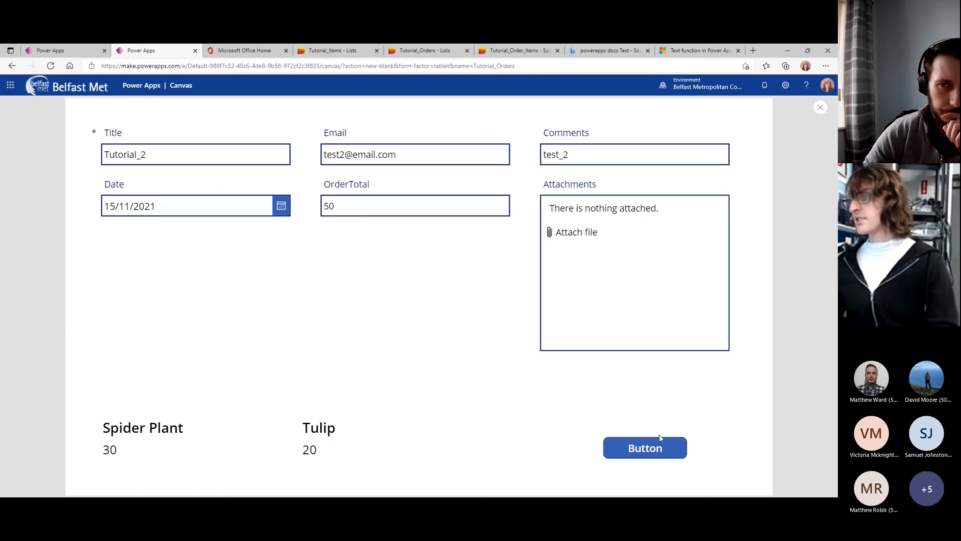
left_click(649, 449)
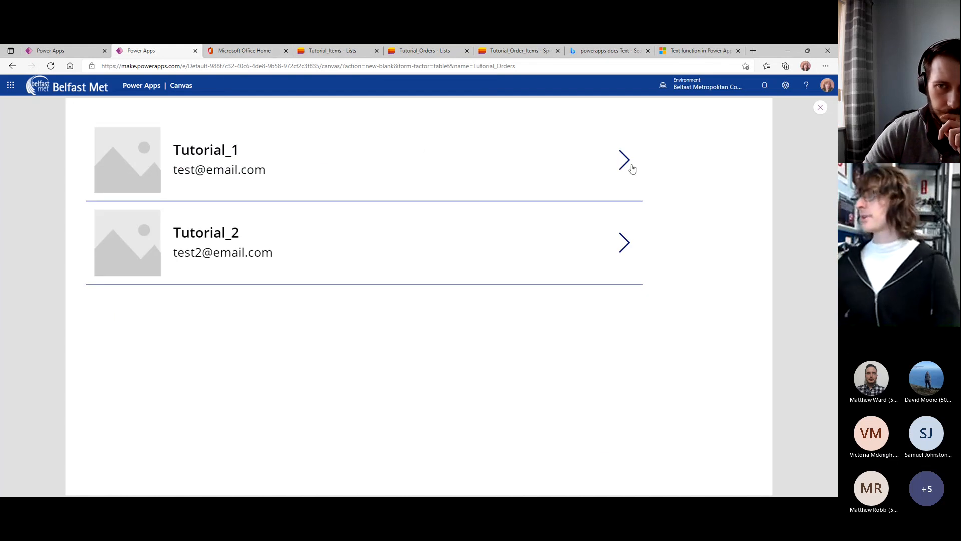
left_click(821, 111)
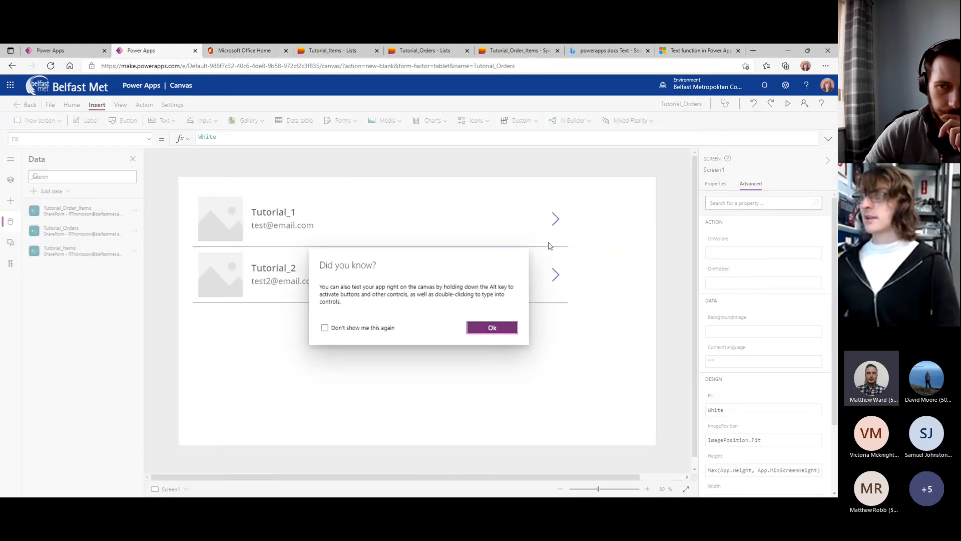
left_click(479, 328)
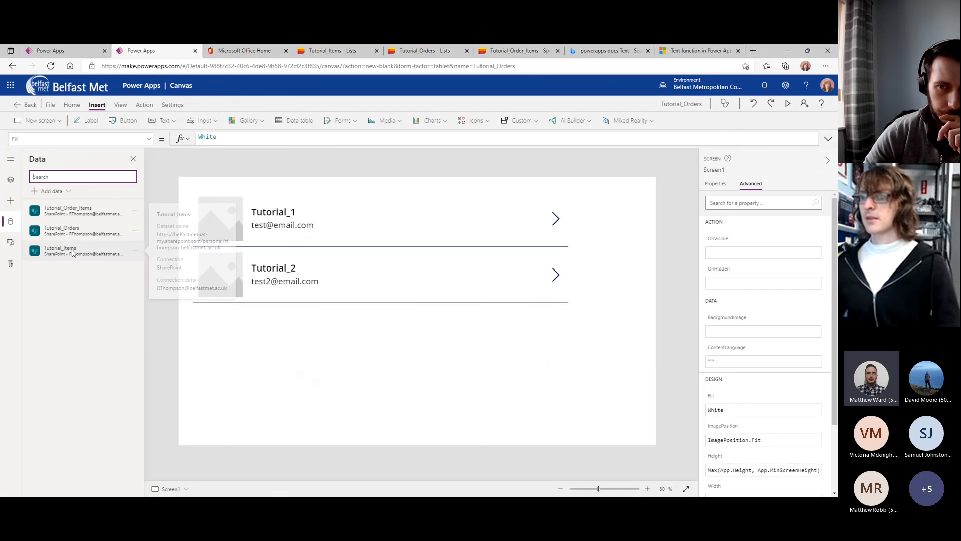
Replace Price with ProductId in the gallery picture's Image formula on Screen2, and preview the order before returning to the orders list.
left_click(10, 179)
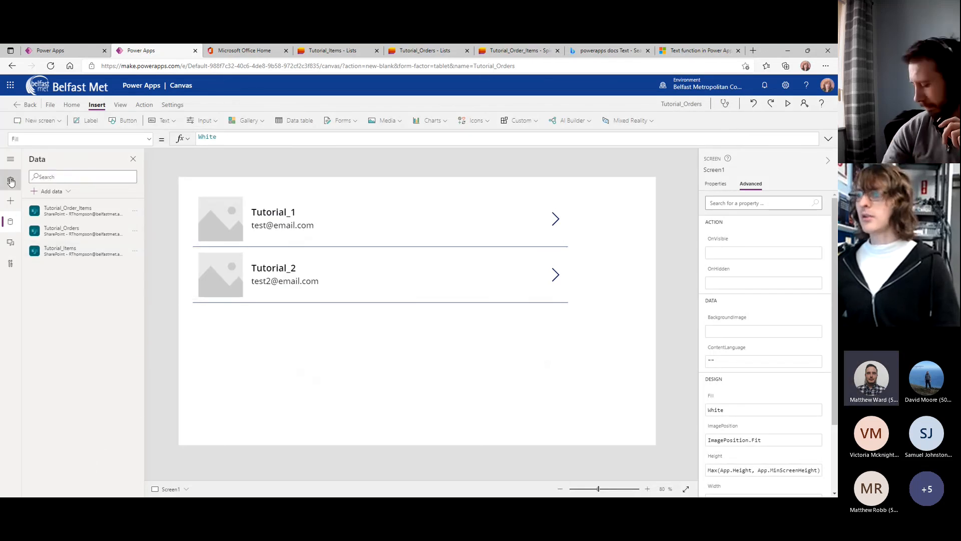
scroll(79, 370, "down", 3)
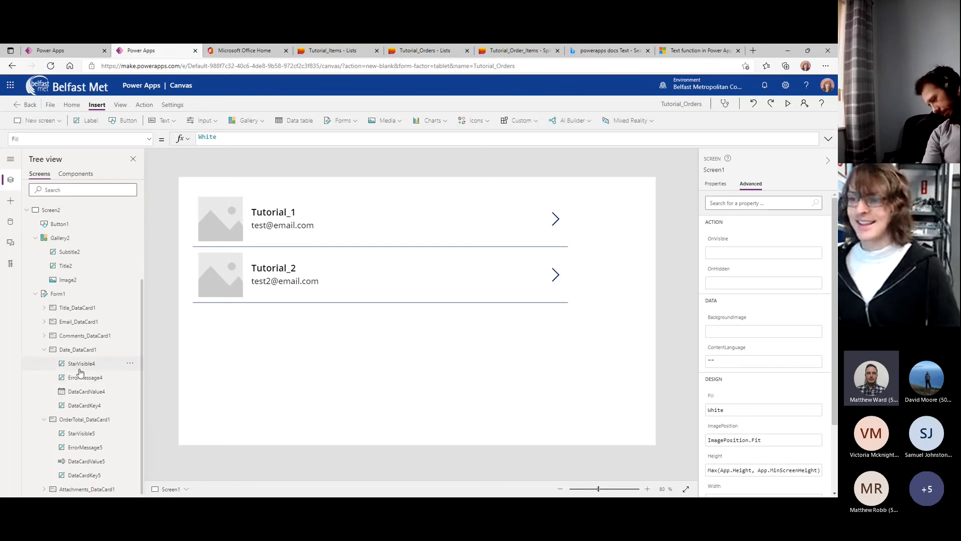
left_click(56, 291)
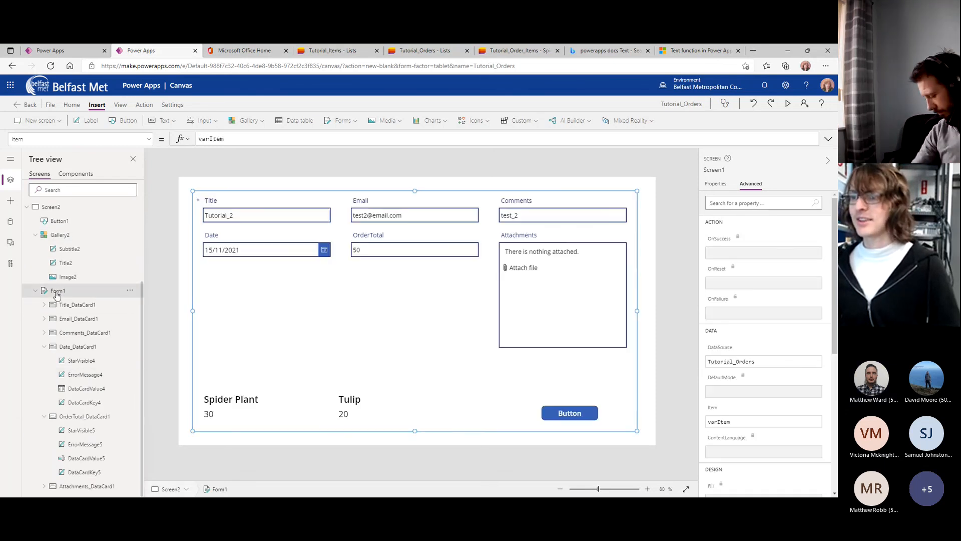
left_click(68, 239)
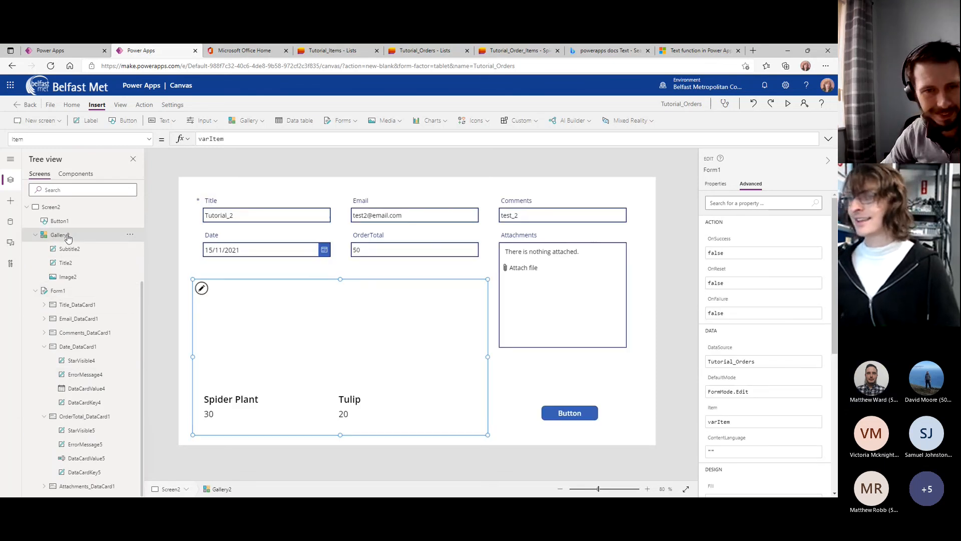
left_click(224, 329)
double_click(338, 138)
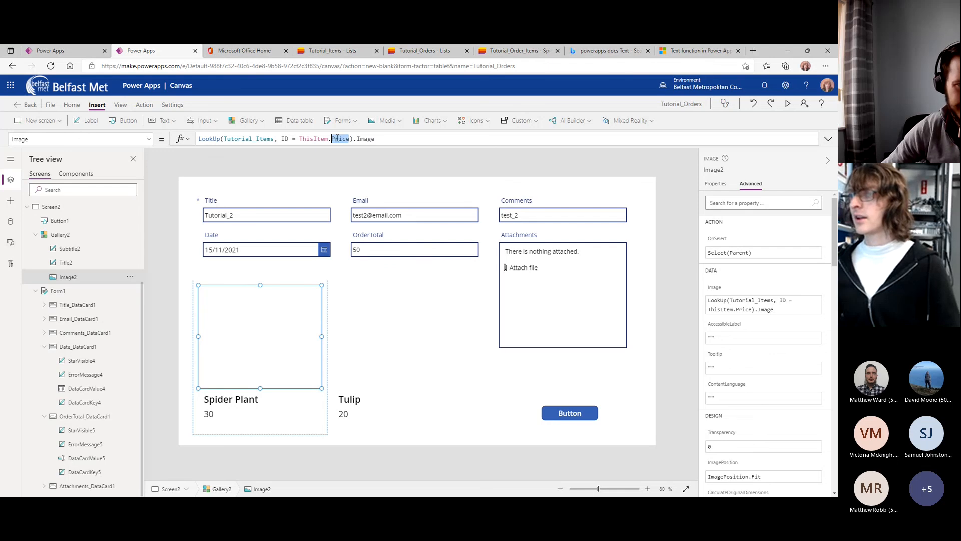
type("ProductI")
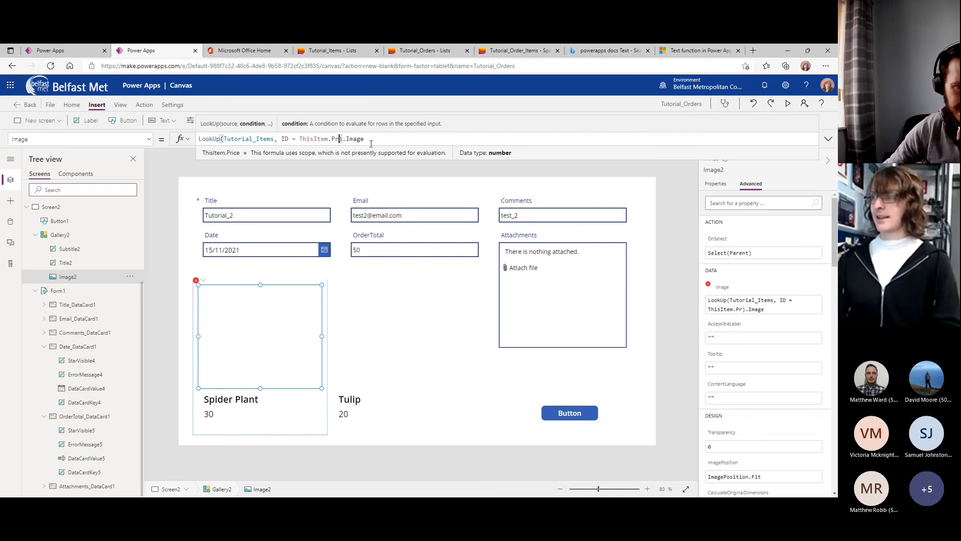
type("d")
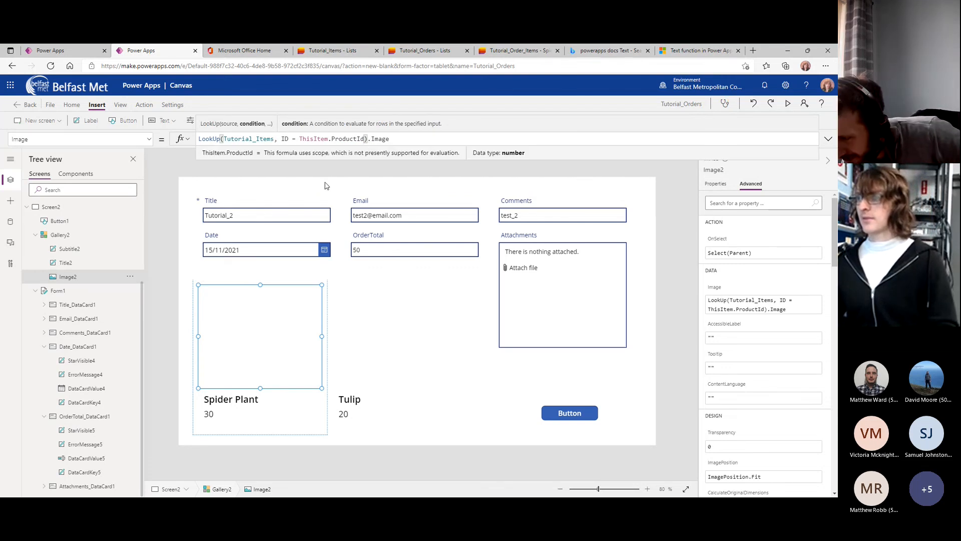
left_click(393, 140)
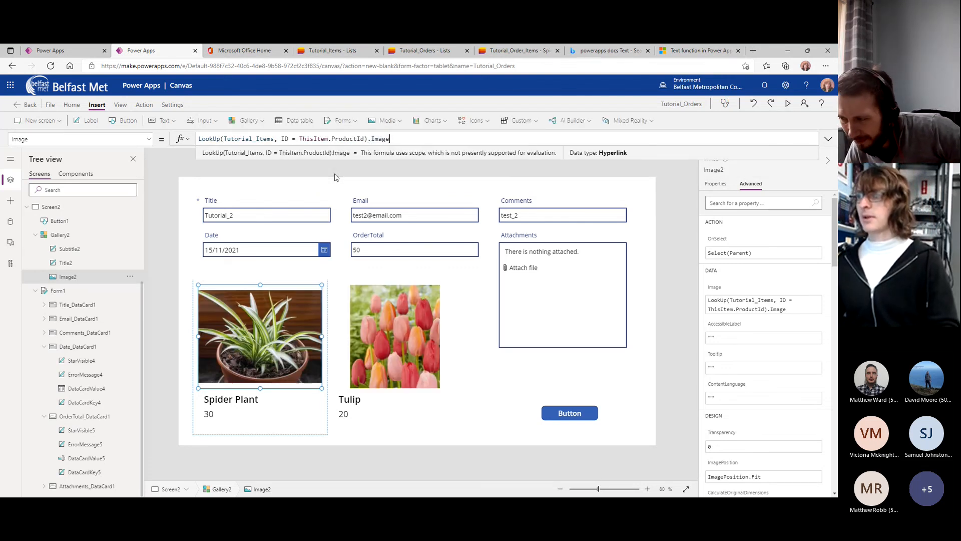
key("F5")
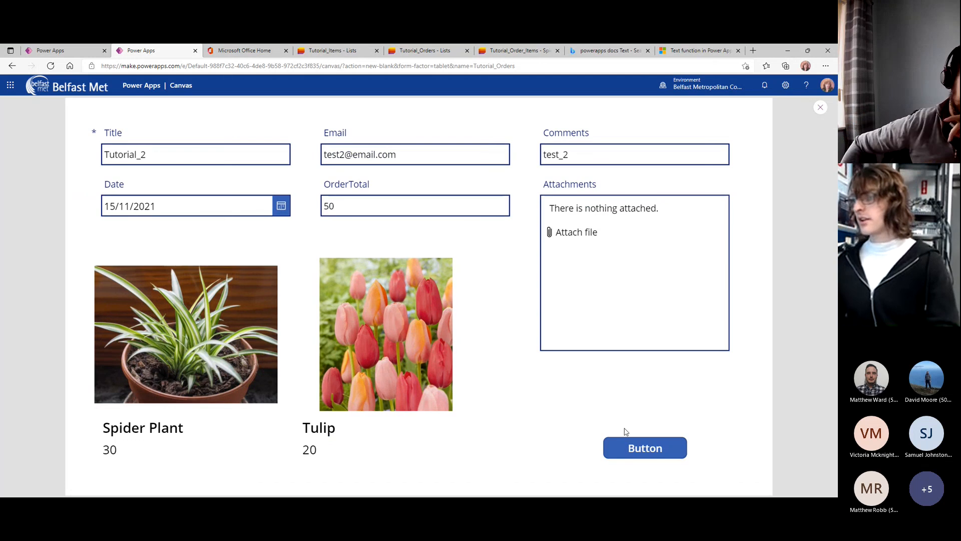
left_click(632, 448)
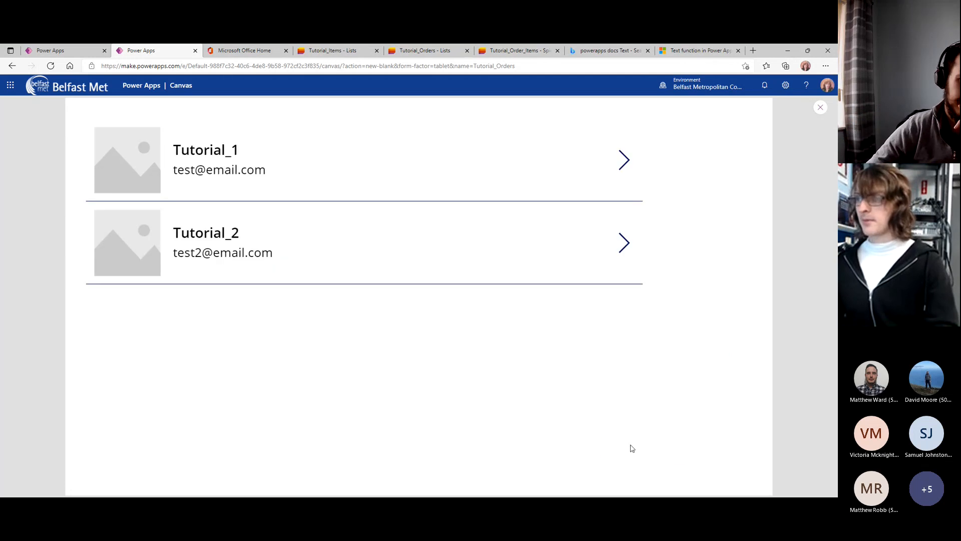
Switch to the Tutorial shop app, preview it, add 3 Tulips and 2 Lilies to the cart and go to the cart.
left_click(55, 50)
left_click(488, 328)
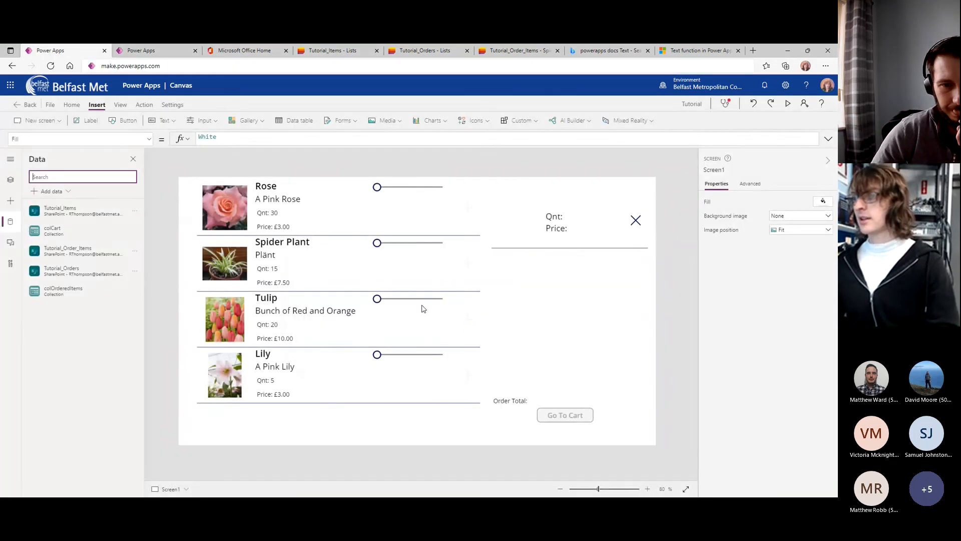
key("F5")
mouse_move(373, 284)
left_mouse_down()
mouse_move(363, 280)
mouse_move(388, 282)
left_mouse_up()
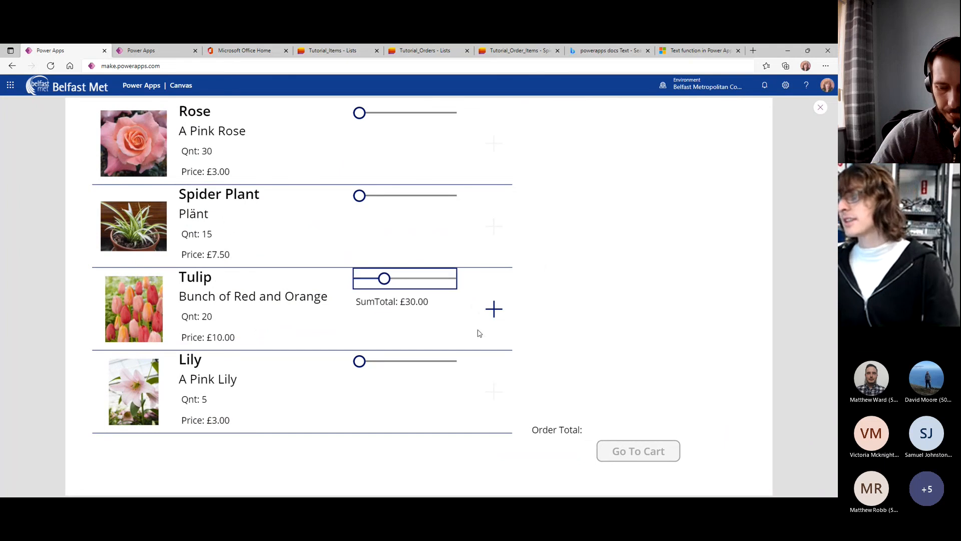
left_click(494, 309)
left_click(394, 361)
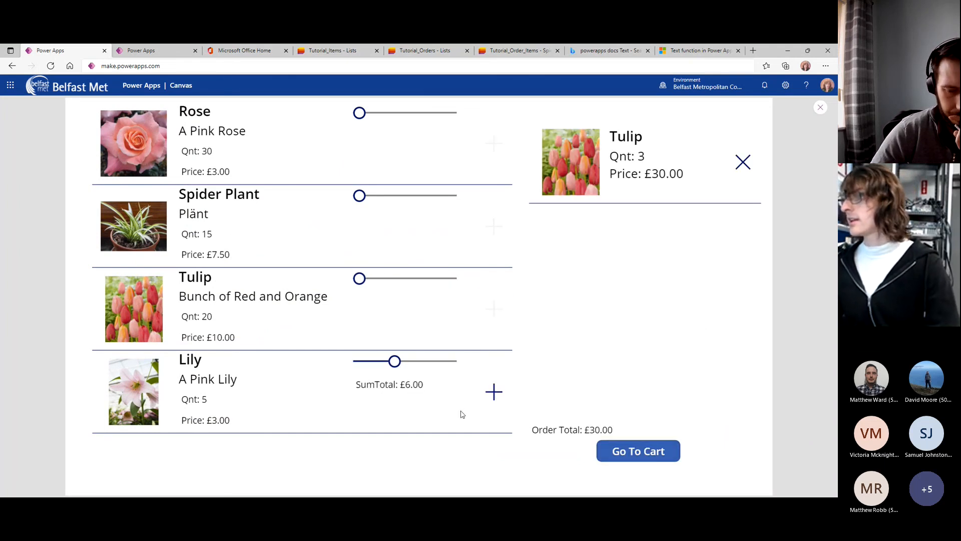
left_click(494, 392)
left_click(673, 458)
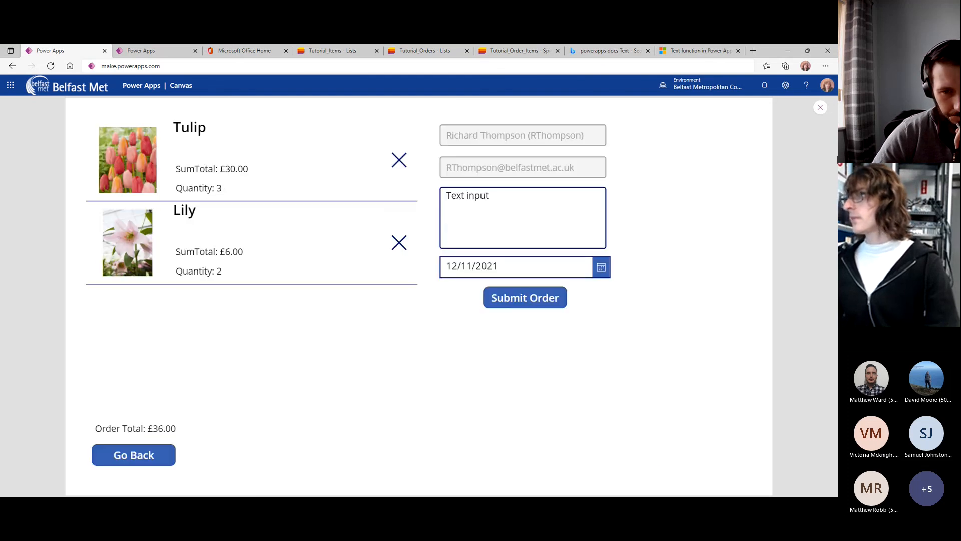
Exit the preview and show the full OnSelect formula of the Submit Order button.
left_click(820, 107)
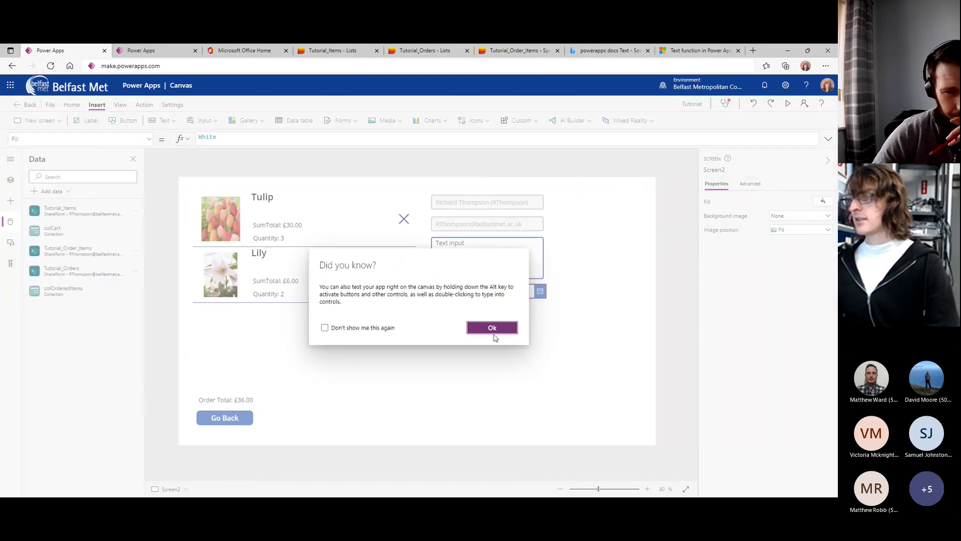
left_click(492, 328)
left_click(497, 312)
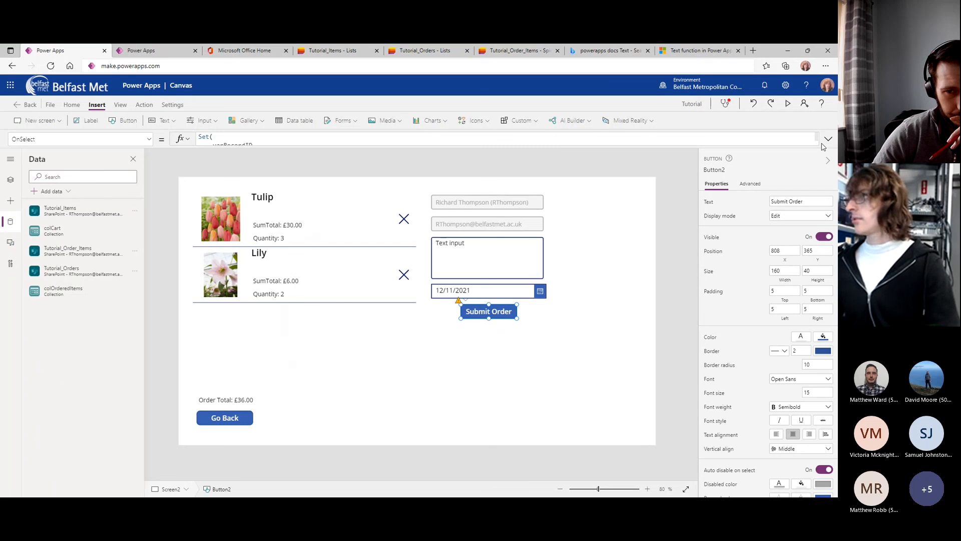
left_click(828, 140)
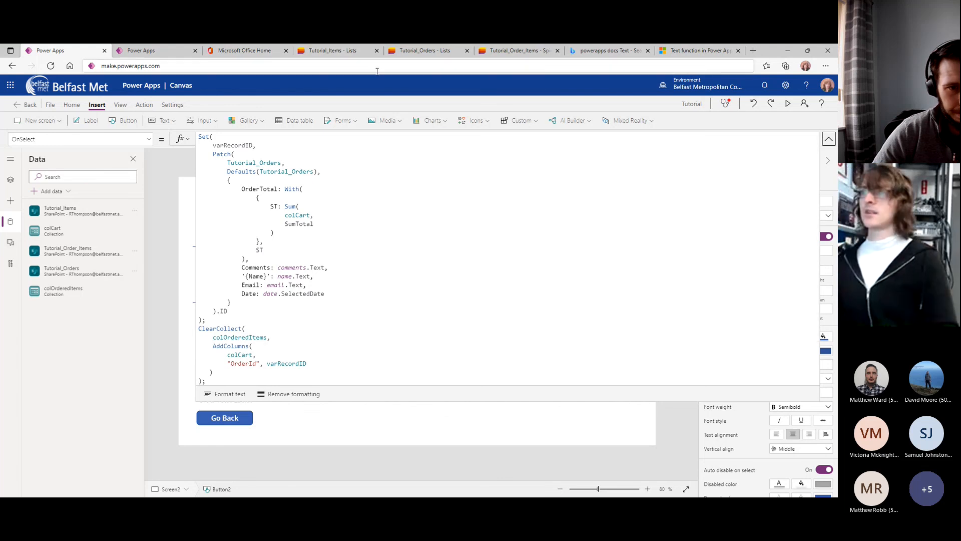
Detach the Tutorial shop app into its own browser window and open the Tutorial_Order_Items list.
left_click_drag(43, 51, 58, 124)
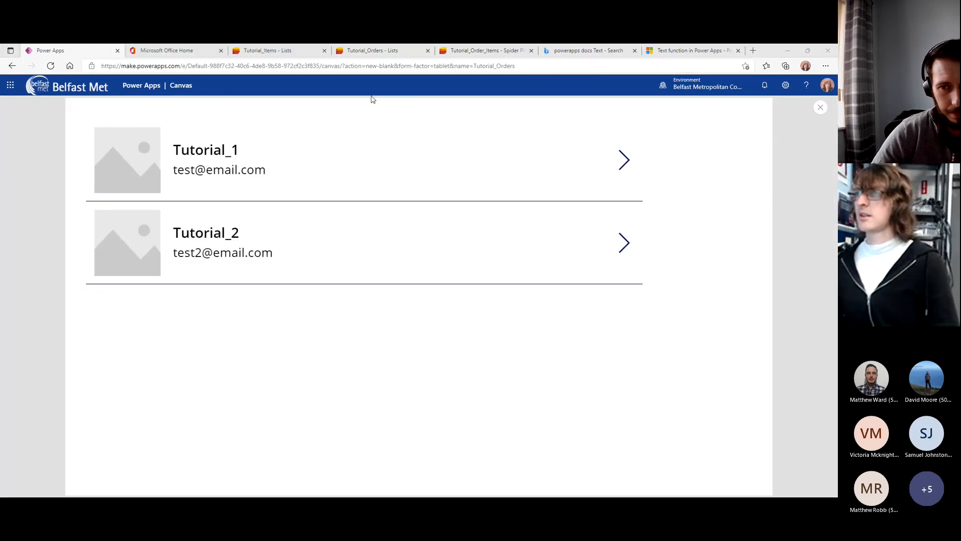
left_click(476, 50)
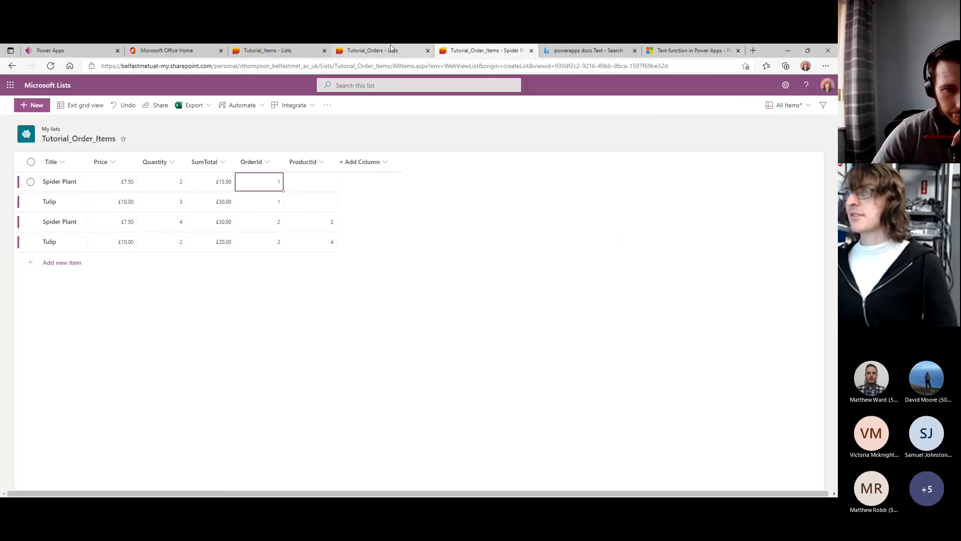
Show the Tutorial_Orders list in a half-screen window, look through the Name column's settings and reload the list.
left_click(365, 50)
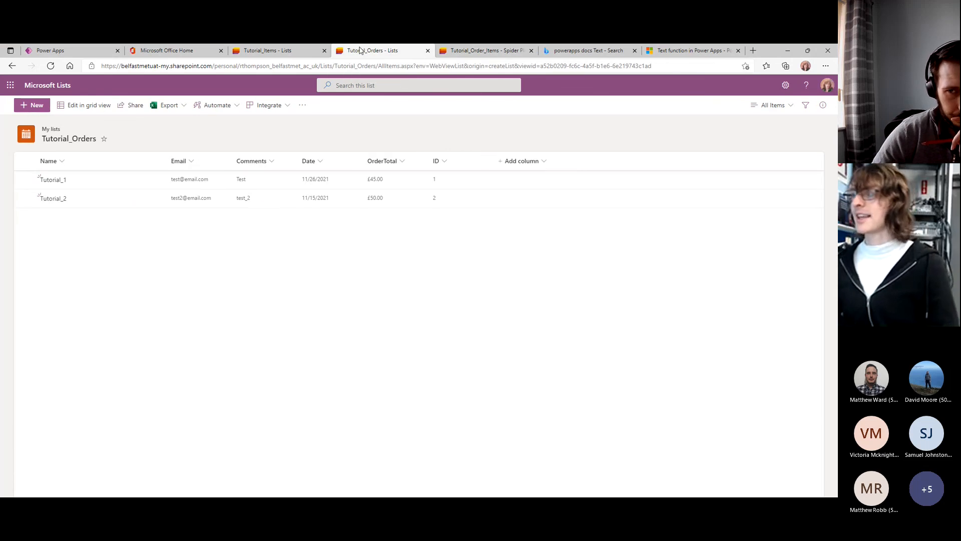
key("super+Right")
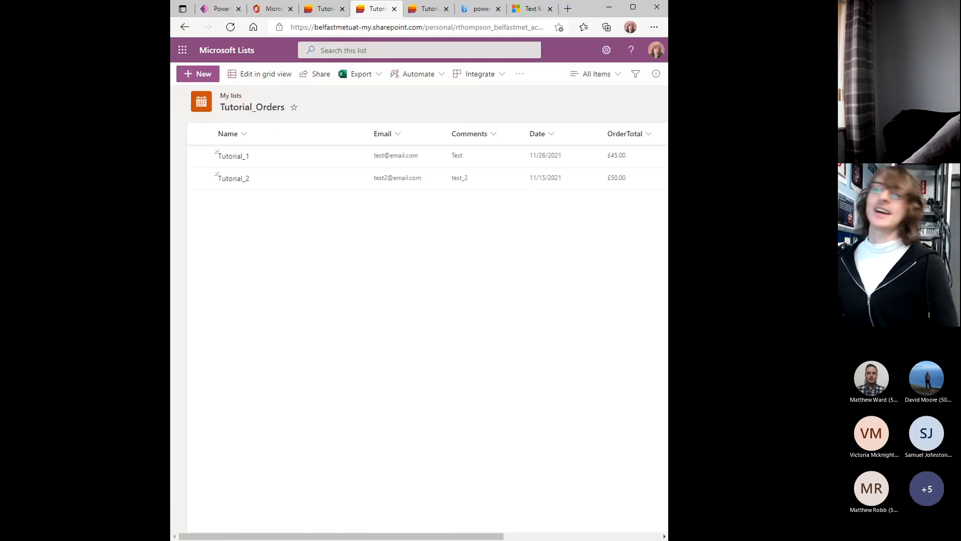
left_click(258, 134)
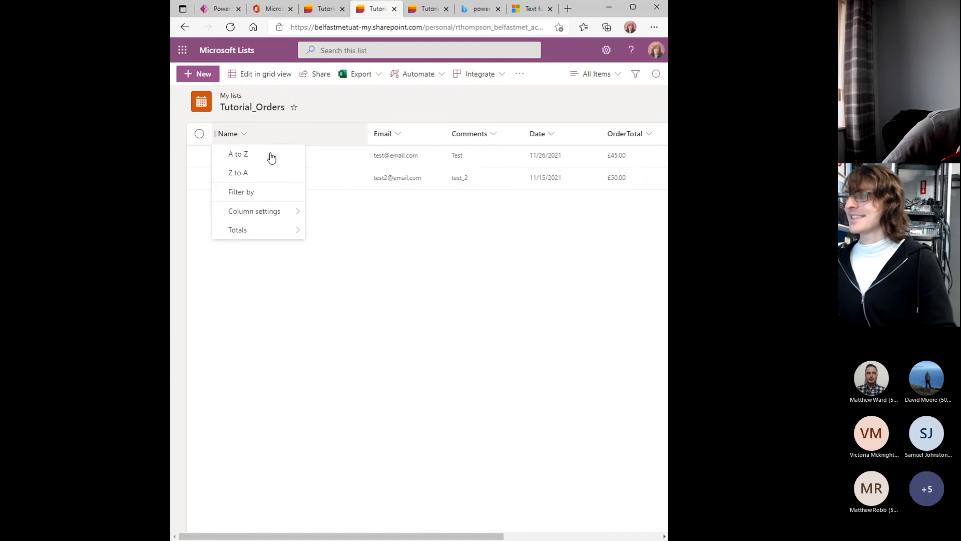
mouse_move(275, 210)
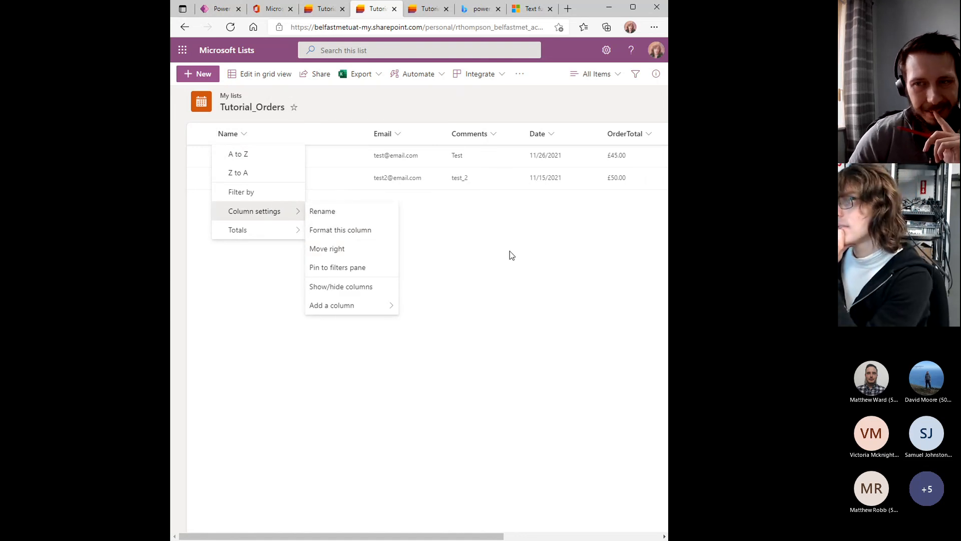
right_click(454, 134)
left_click(337, 281)
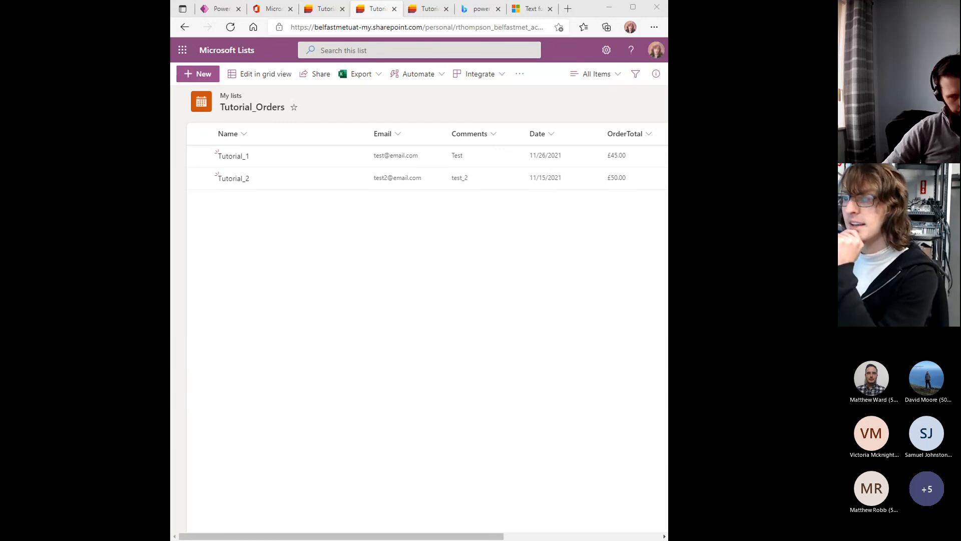
left_click(270, 275)
key("F5")
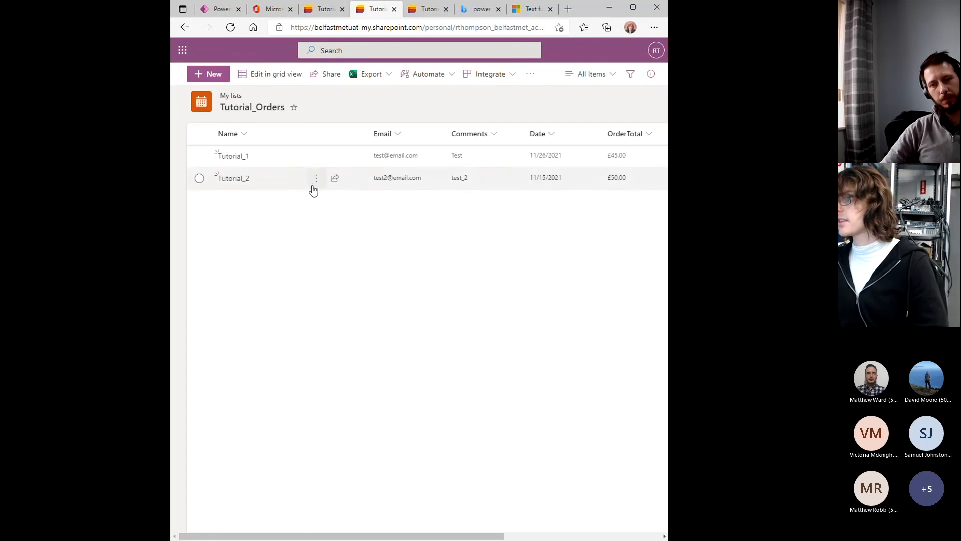
Reload the Tutorial_Order_Items list and set OrderId to 3 for the new Tulip and Lily rows in grid view.
left_click(419, 9)
key("F5")
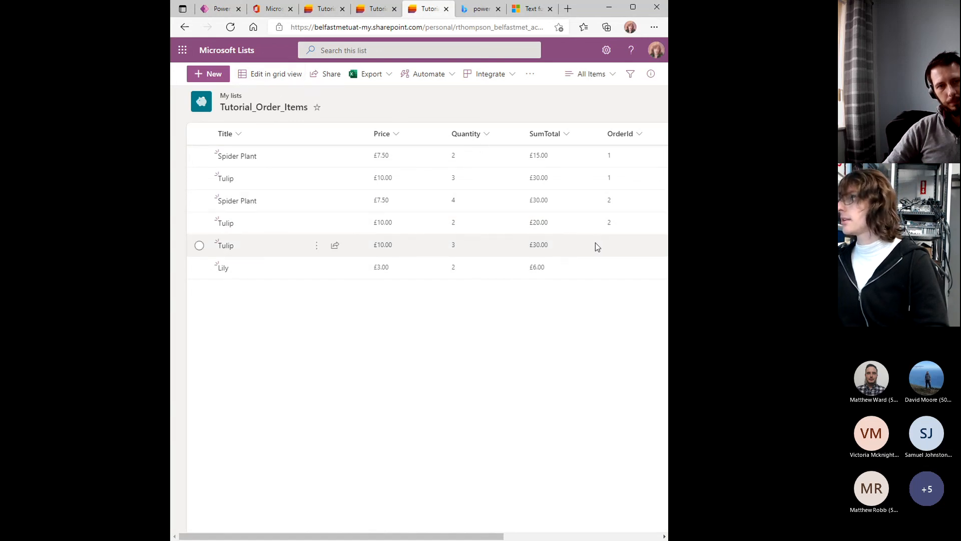
left_click(276, 74)
left_click(501, 255)
type("3")
left_click(503, 280)
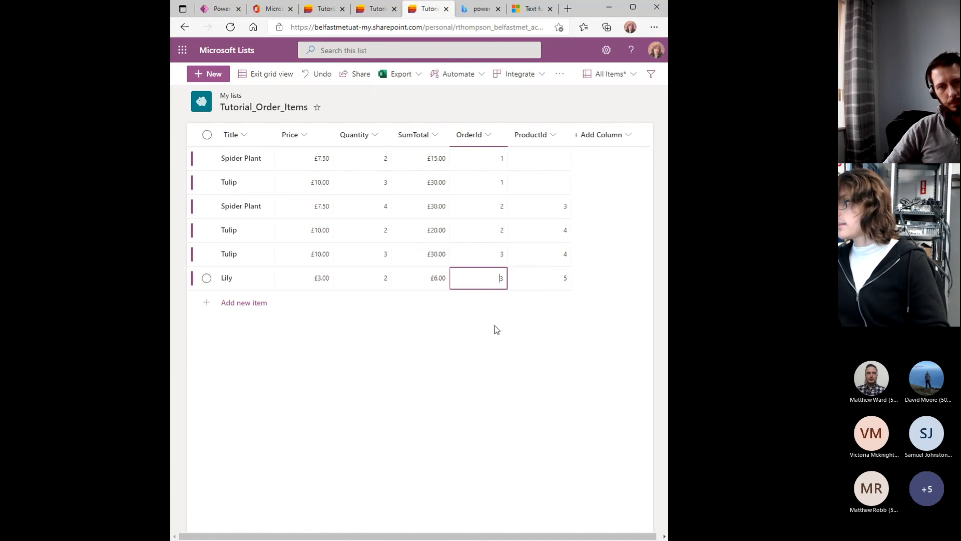
Start a new item in the Tutorial_Orders list with 3 as the name, a test email address and 3 as the comment.
left_click(375, 8)
left_click(323, 9)
left_click(374, 9)
left_click(223, 80)
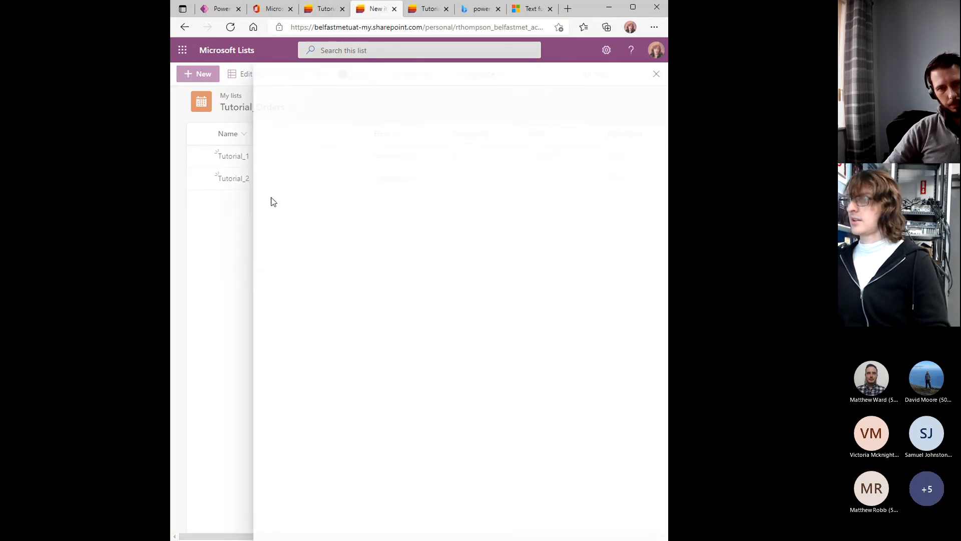
type("3")
left_click(316, 189)
type("3")
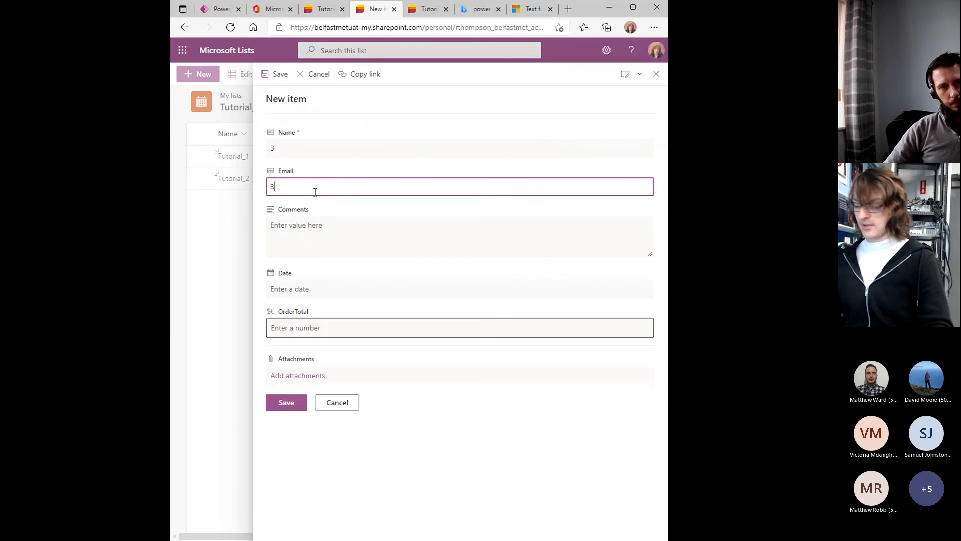
type("@3.co")
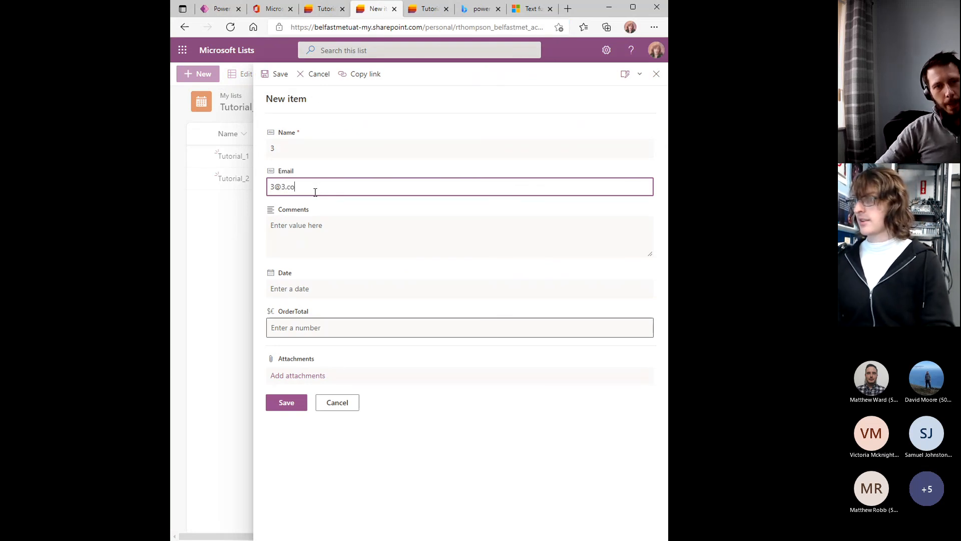
key("BackSpace")
key("BackSpace")
type("3")
key("Tab")
type("3")
key("Tab")
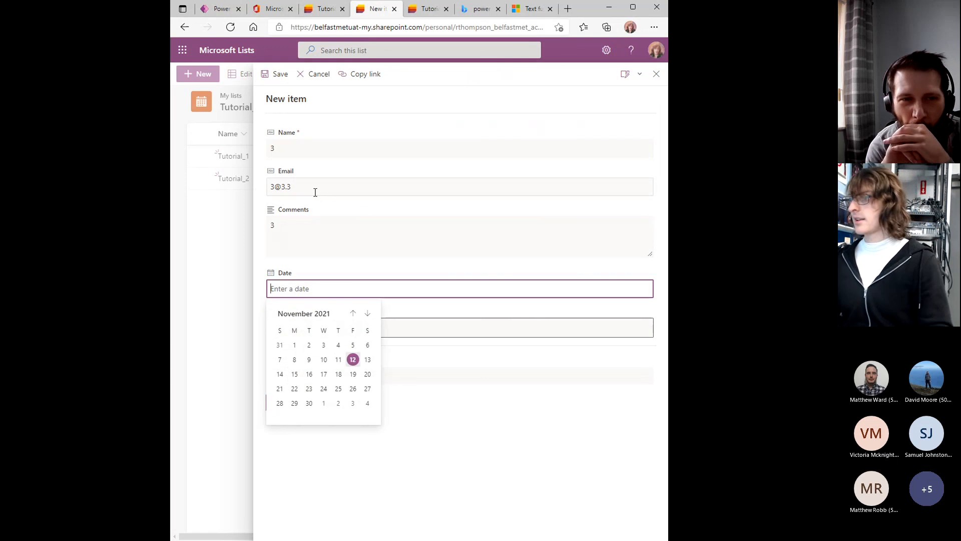
Set the new order's date to 11/3/2021 and its OrderTotal to 36, and save the item.
left_click(329, 352)
left_click(311, 326)
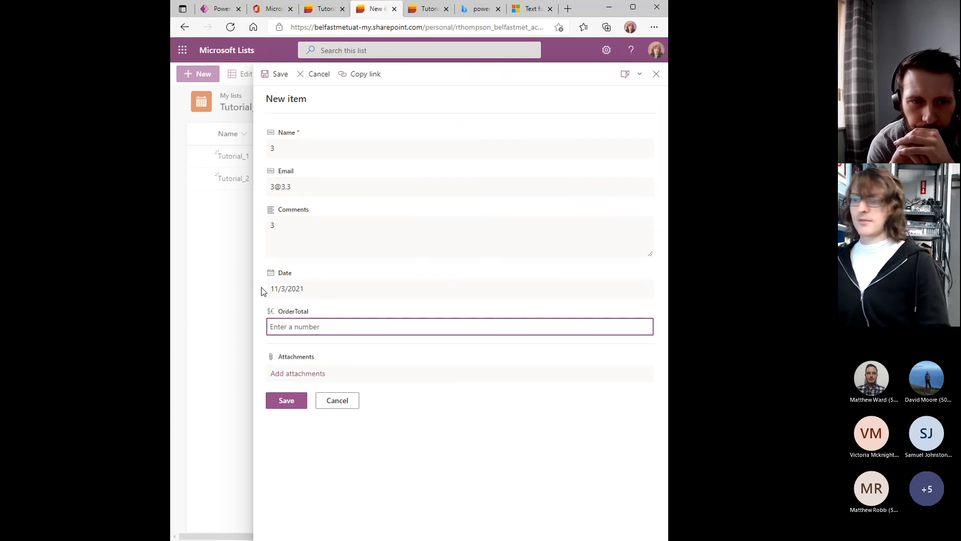
left_click(428, 8)
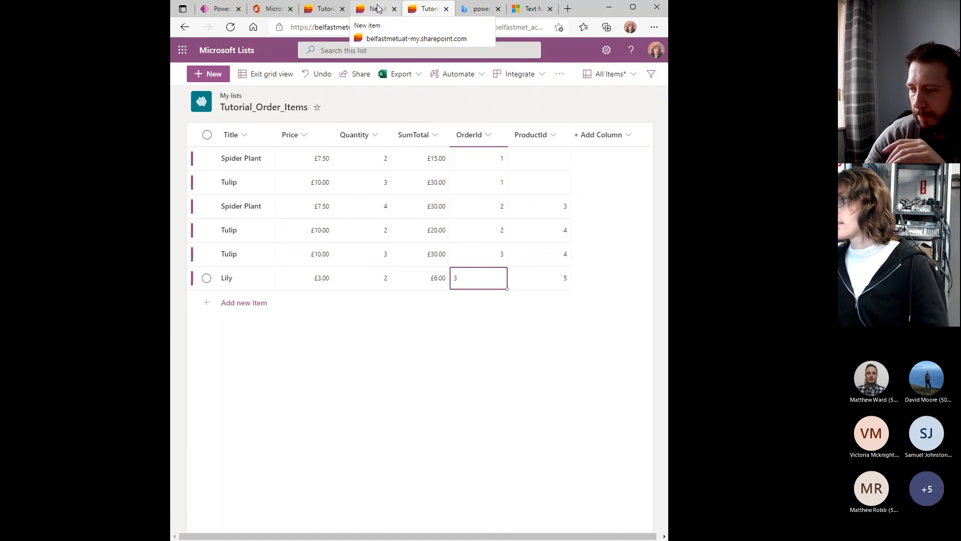
left_click(378, 8)
type("36")
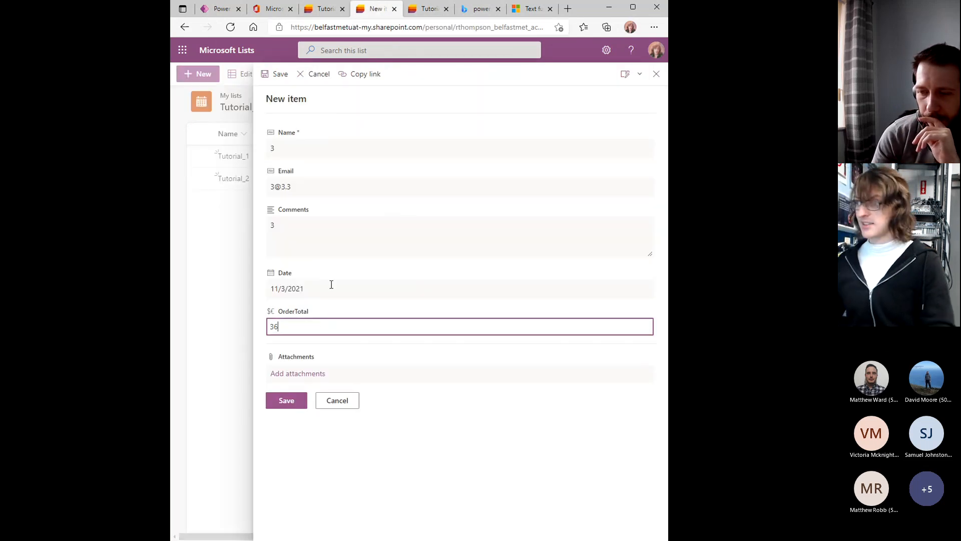
left_click(282, 406)
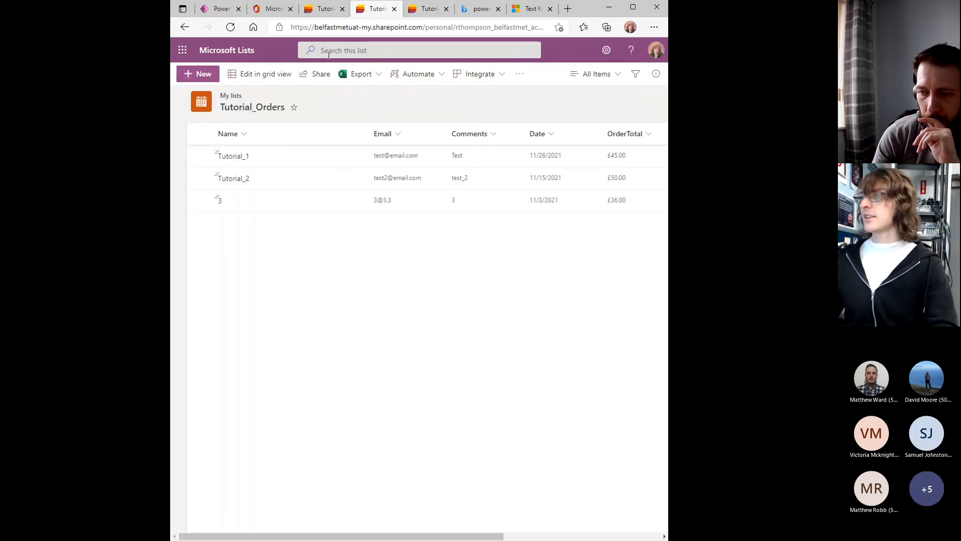
Switch to the Tutorial_Orders canvas app in Power Apps, exit its preview and maximize the browser window.
left_click(228, 9)
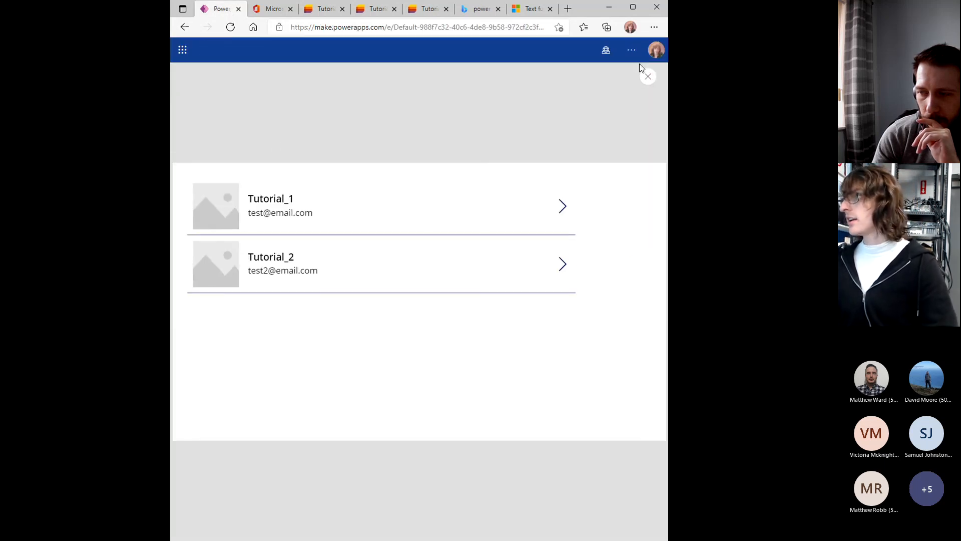
left_click(646, 78)
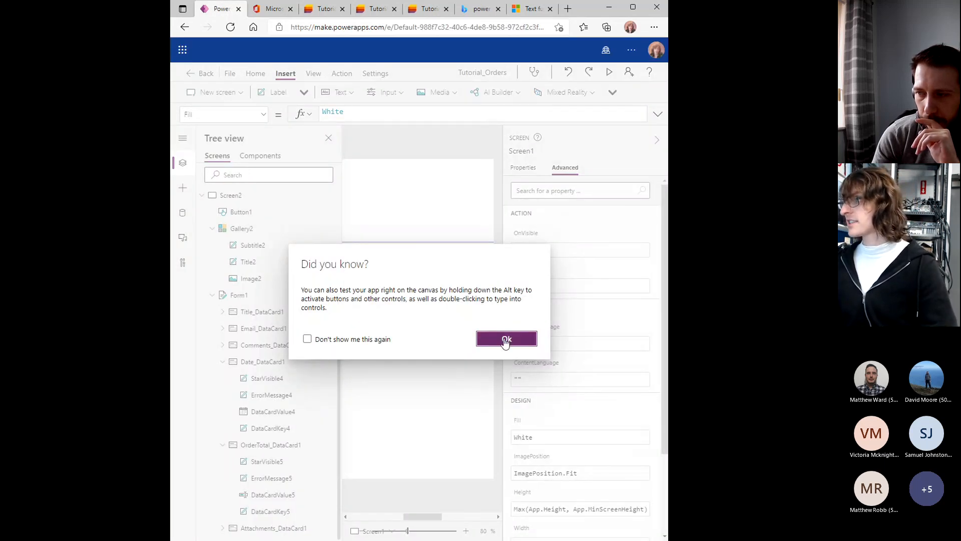
left_click(503, 338)
left_click(633, 7)
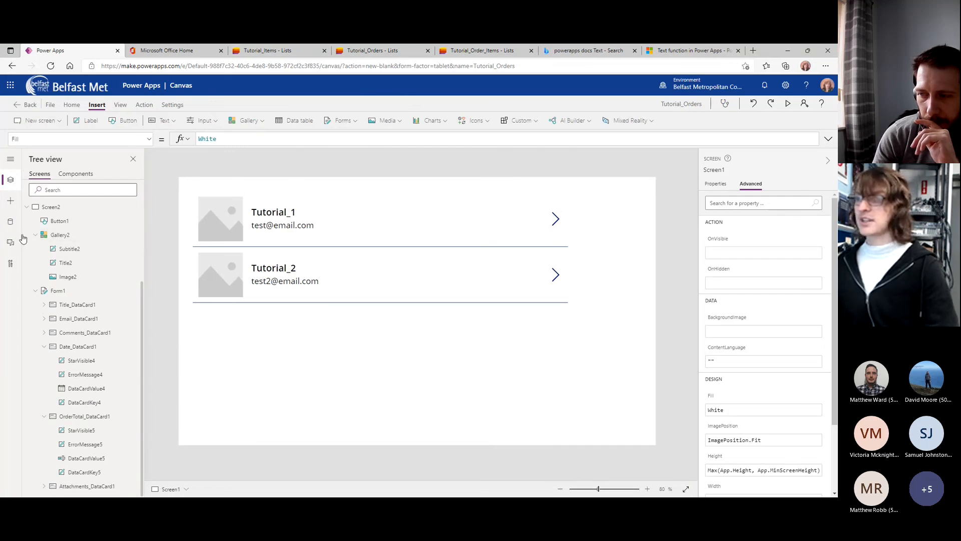
left_click(261, 190)
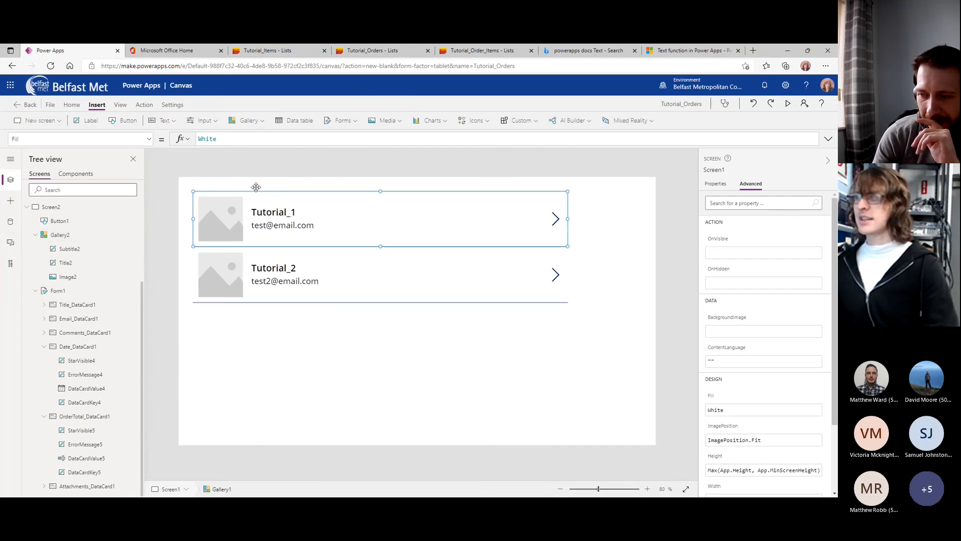
left_click(123, 120)
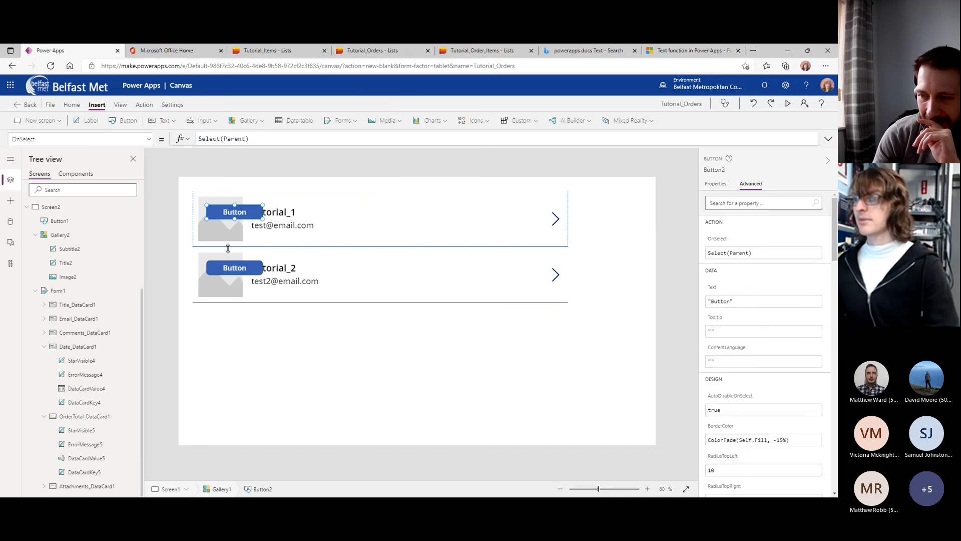
key("Delete")
left_click(161, 153)
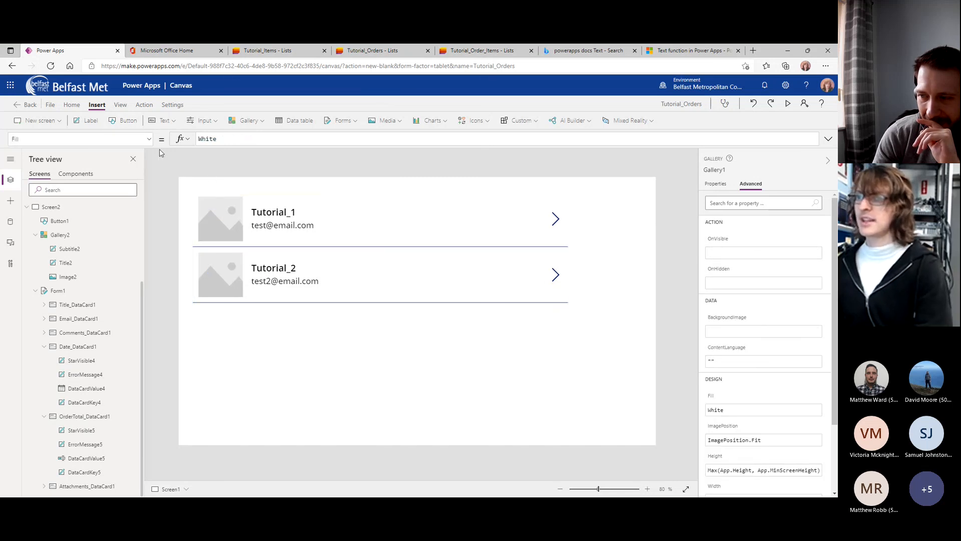
Add a button to Screen1 above the orders gallery and set its OnSelect formula to Refresh(Tutorial_Orders).
left_click(125, 120)
left_click_drag(221, 203, 200, 186)
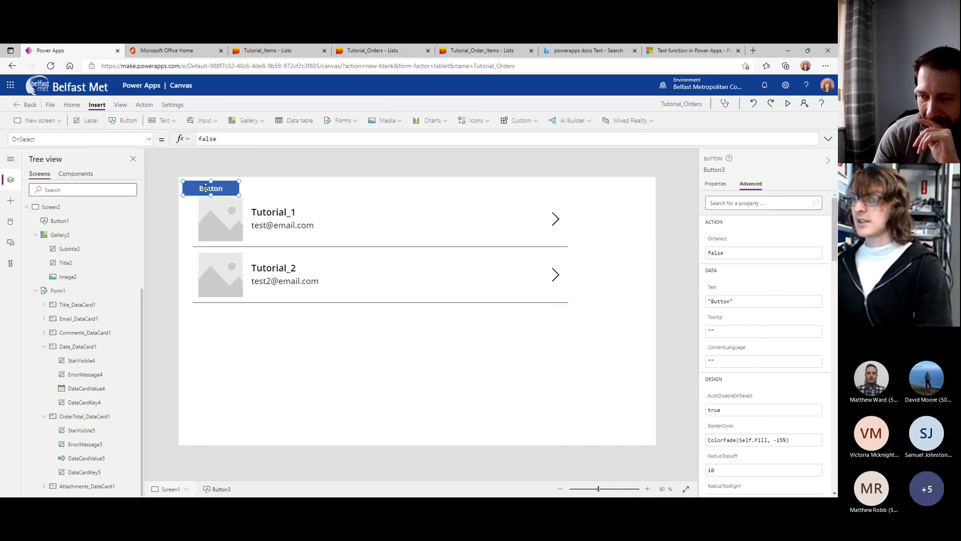
left_click_drag(218, 138, 156, 139)
type("Refresh(")
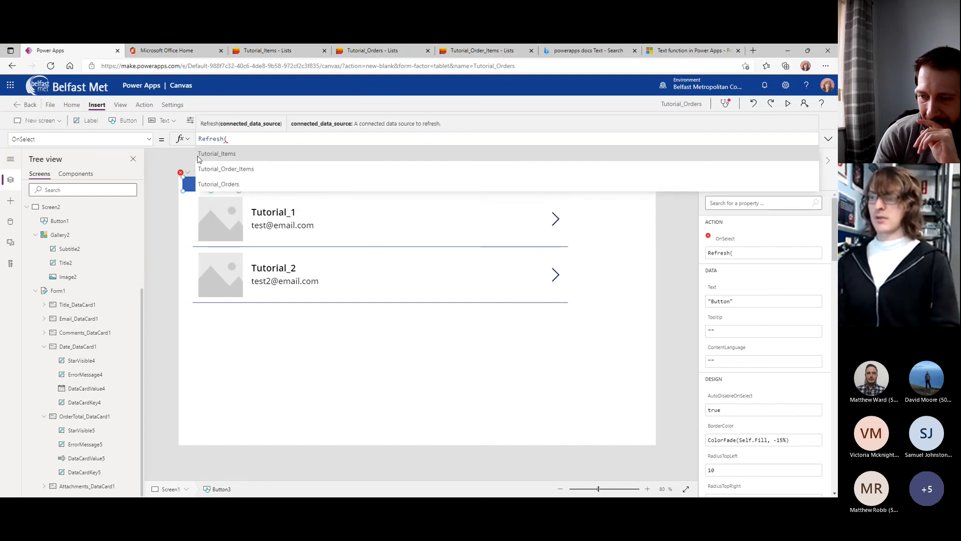
key("Down")
key("Down")
key("Tab")
type(")")
left_click(281, 154)
Preview the app, test the new refresh button on the orders list and return to editing.
key("F5")
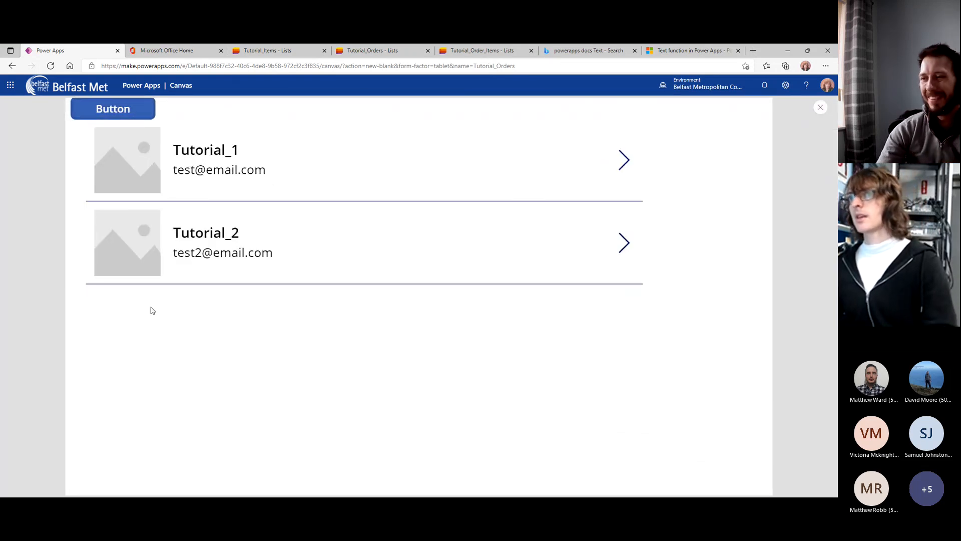
left_click(120, 113)
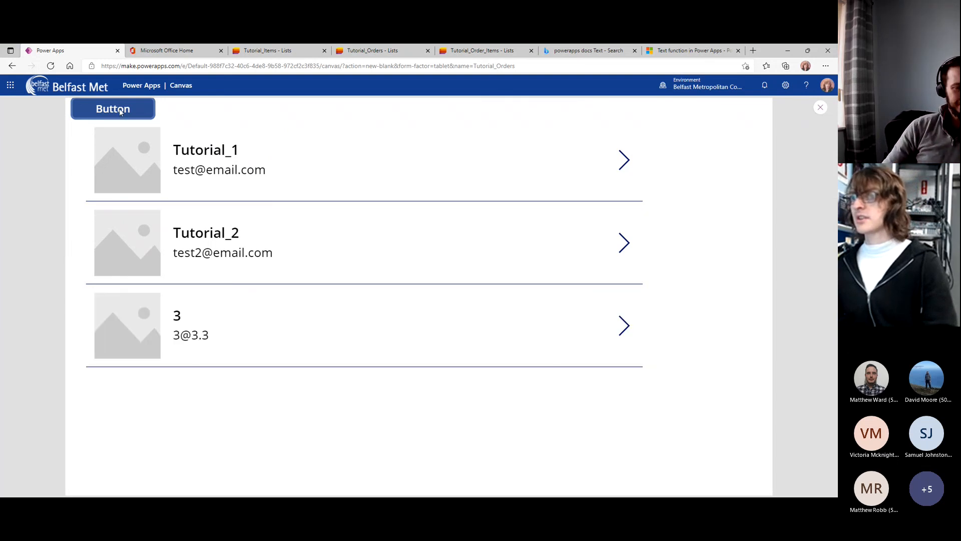
key("Escape")
left_click(488, 328)
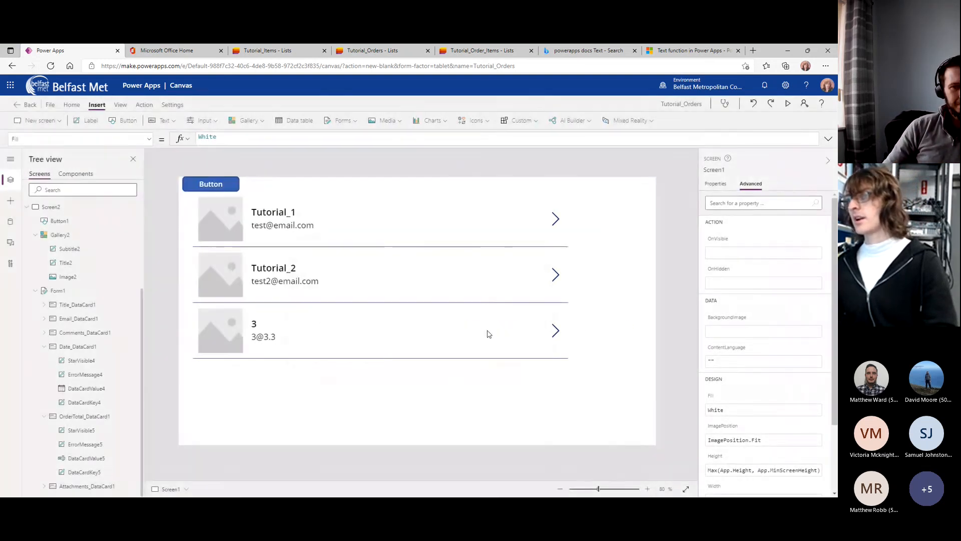
Preview the details screen of order 3 with its items, and return to editing.
key("F5")
left_click(623, 325)
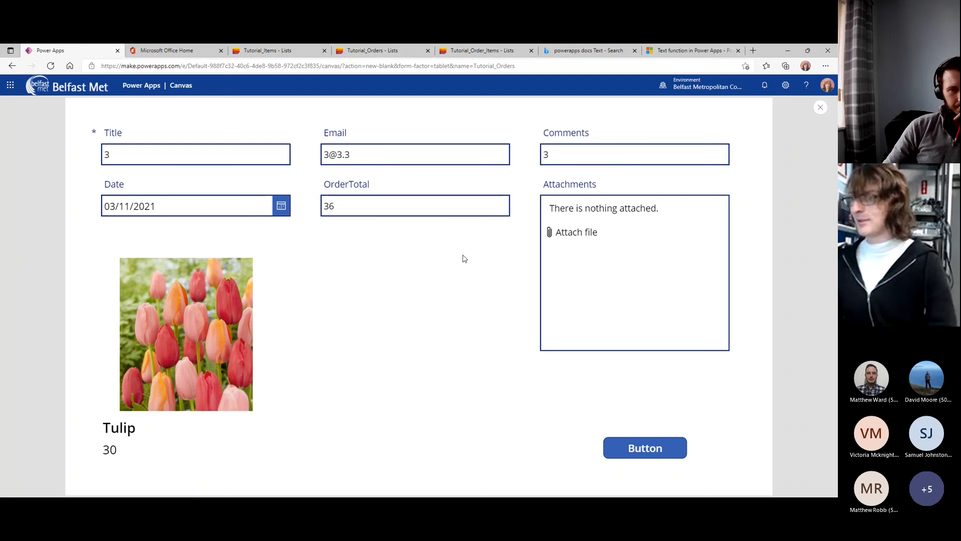
key("Escape")
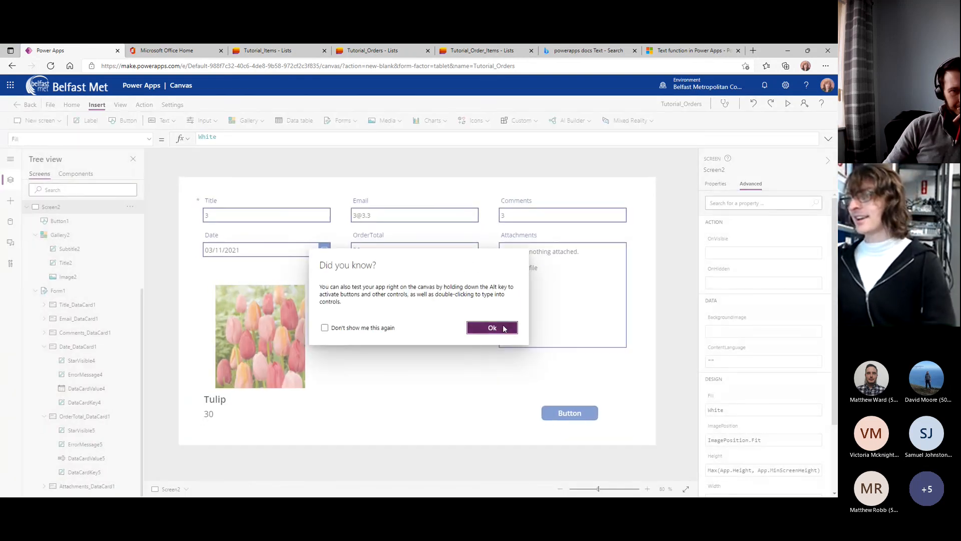
left_click(503, 329)
Check the items gallery on Screen2 against the Tutorial_Order_Items, Tutorial_Items and Tutorial_Orders lists, and preview the order details again.
left_click(323, 377)
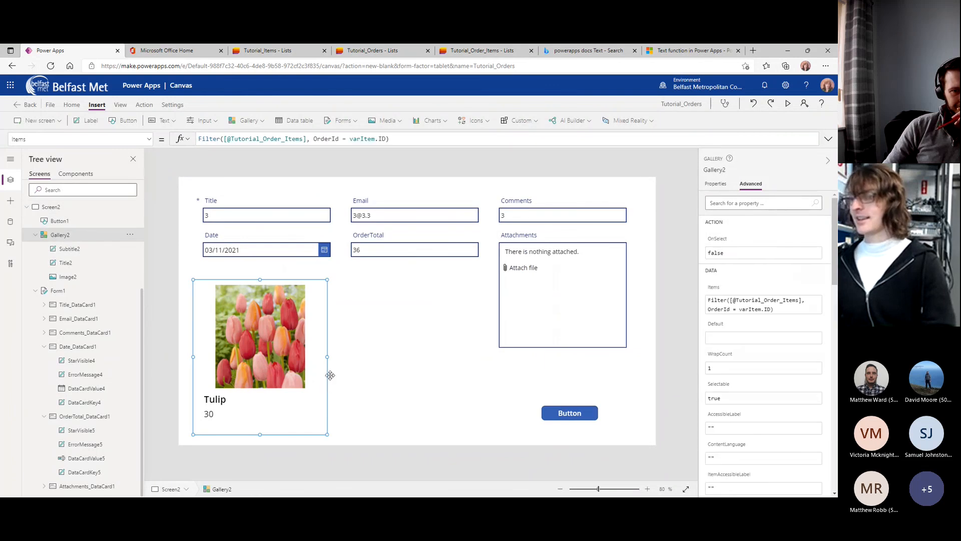
left_click(509, 52)
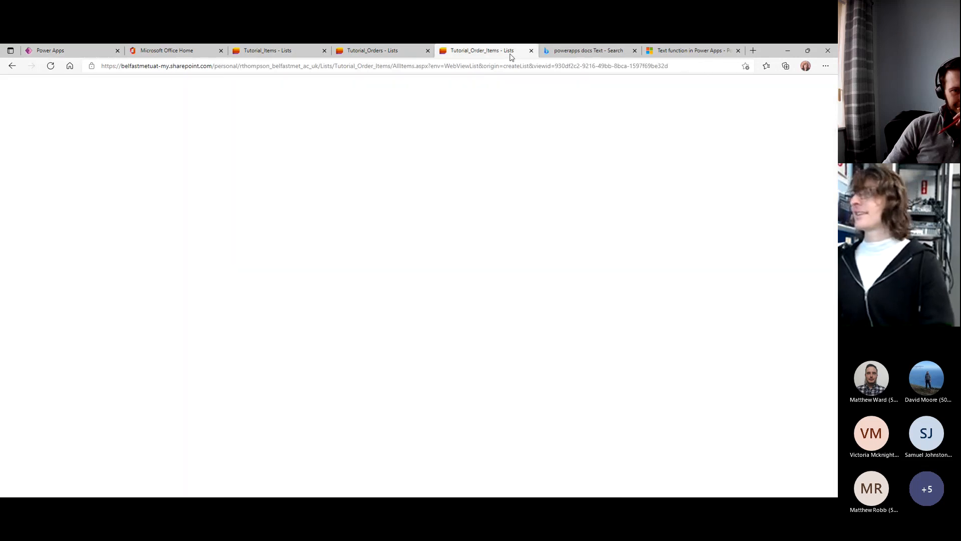
left_click(263, 202)
left_click(271, 52)
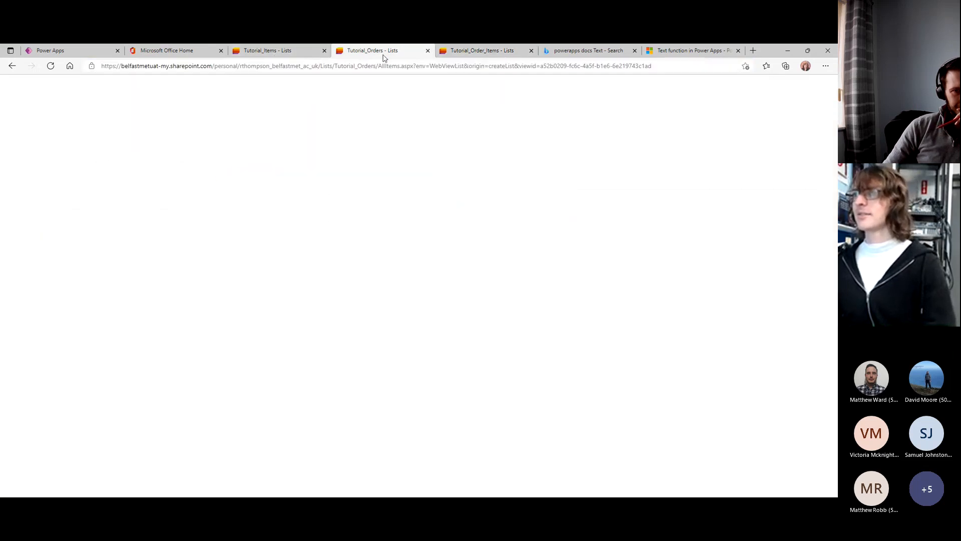
left_click(349, 54)
left_click(52, 51)
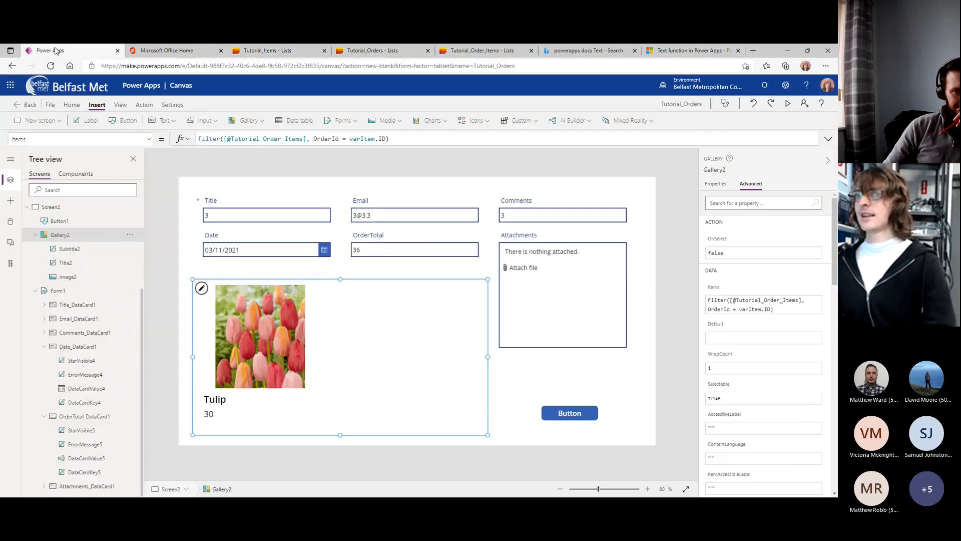
key("F5")
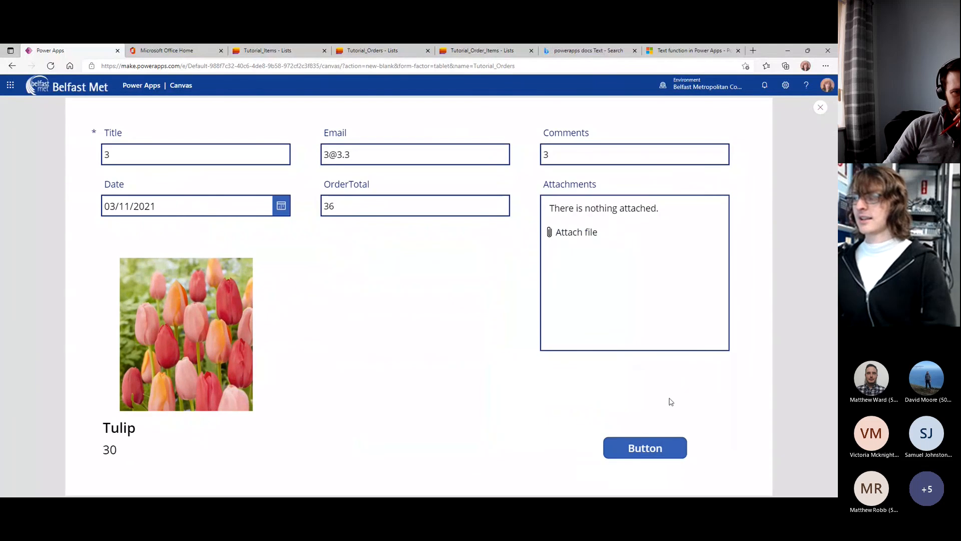
key("Escape")
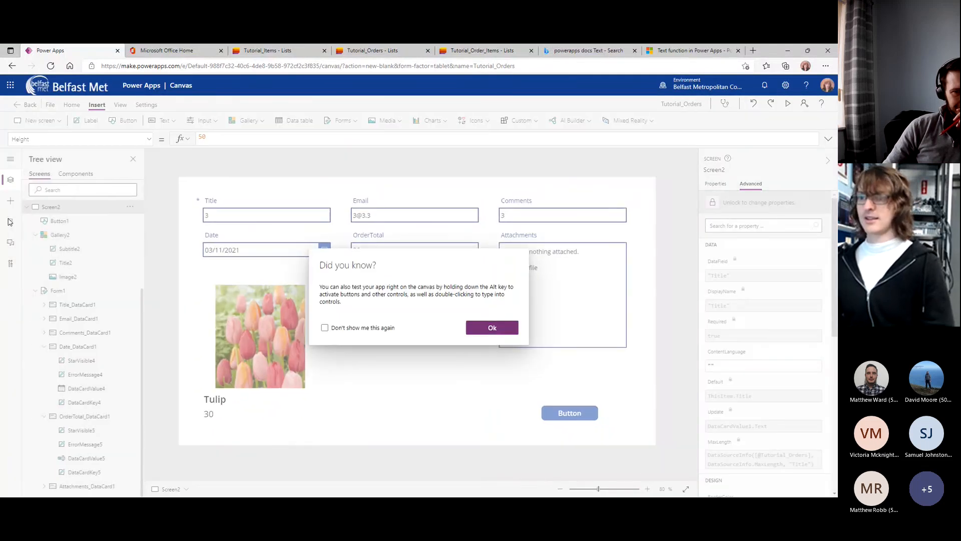
Dismiss the preview tip and refresh the Tutorial_Order_Items data source in the app.
left_click(492, 328)
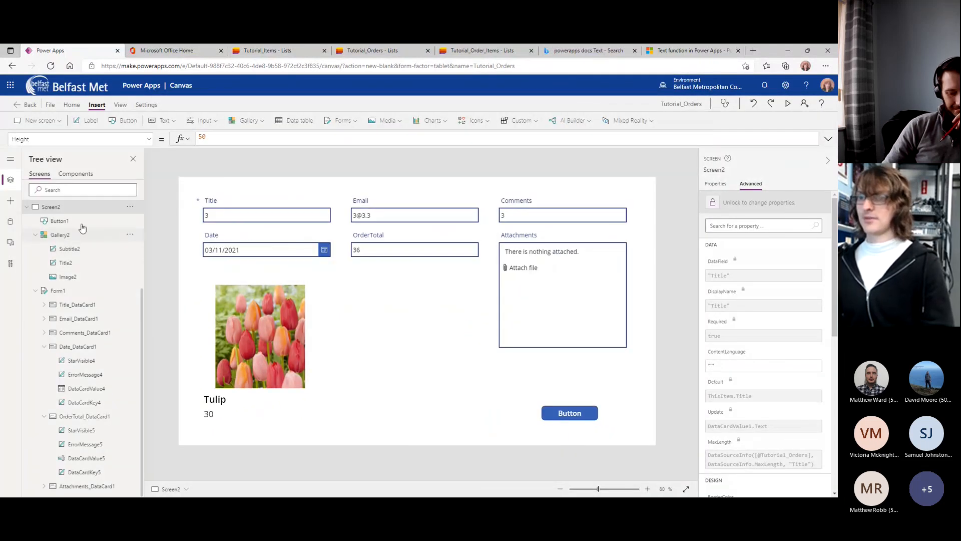
left_click(10, 222)
left_click(134, 210)
left_click(119, 246)
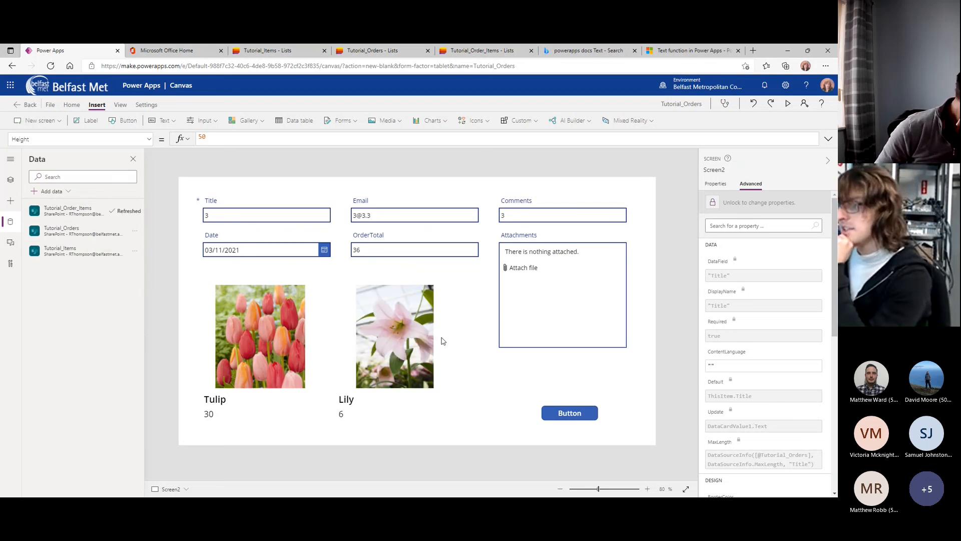
In the Tutorial_Order_Items list, start a new Lookup column that gets its information from the ID column of Tutorial_Orders.
left_click(381, 53)
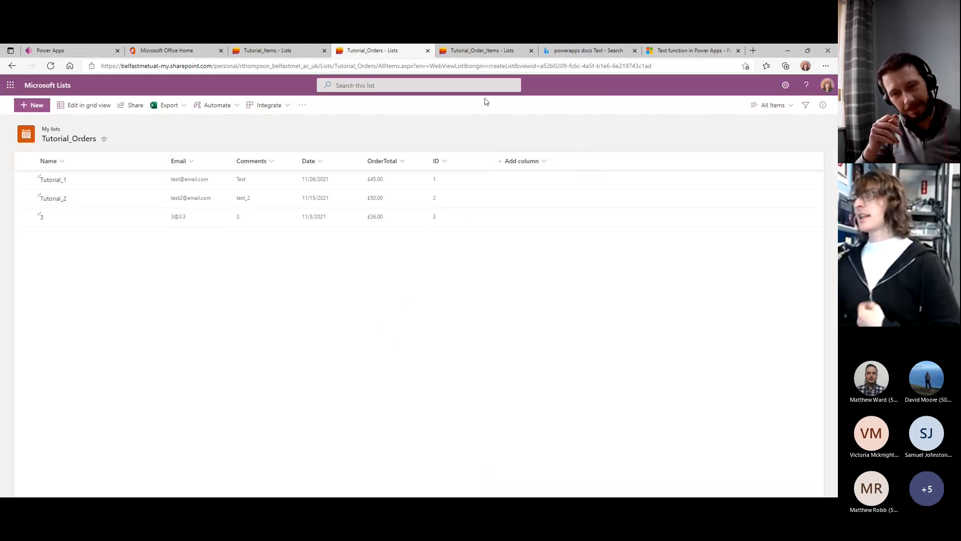
left_click(482, 56)
left_click(374, 163)
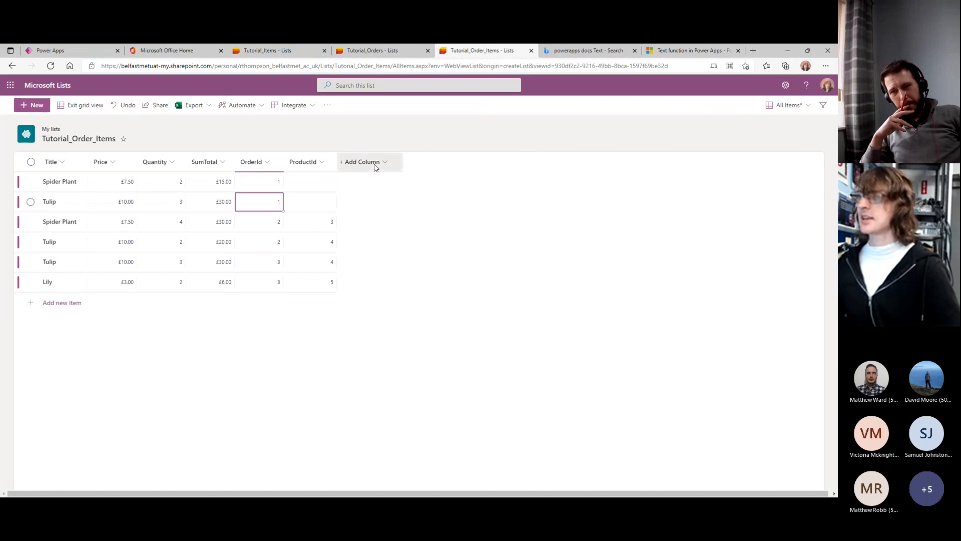
left_click(373, 378)
left_click(371, 167)
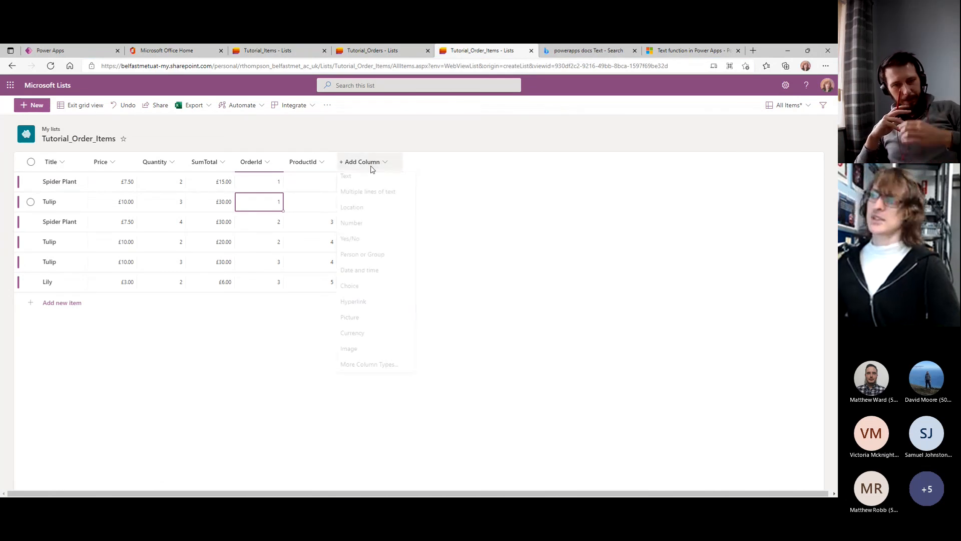
left_click(383, 369)
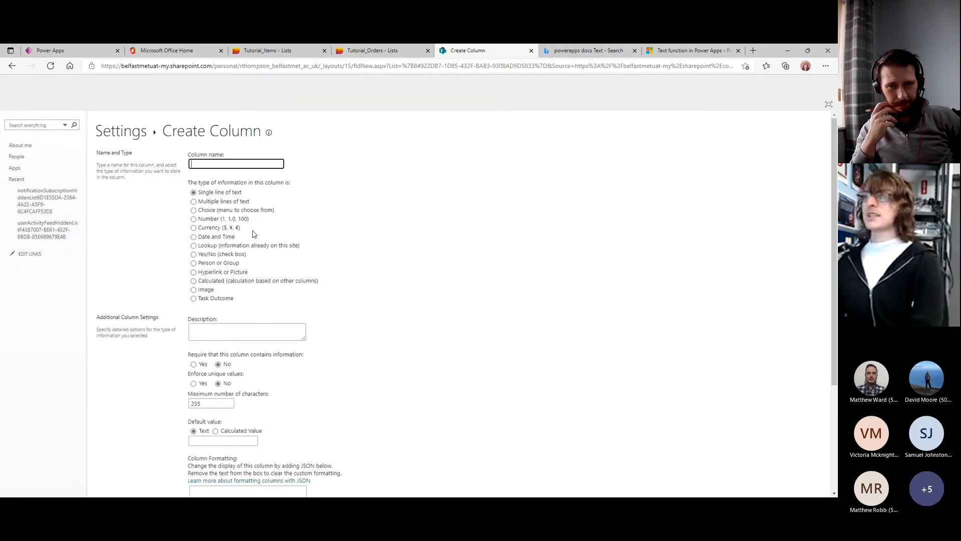
left_click(224, 247)
left_click(222, 328)
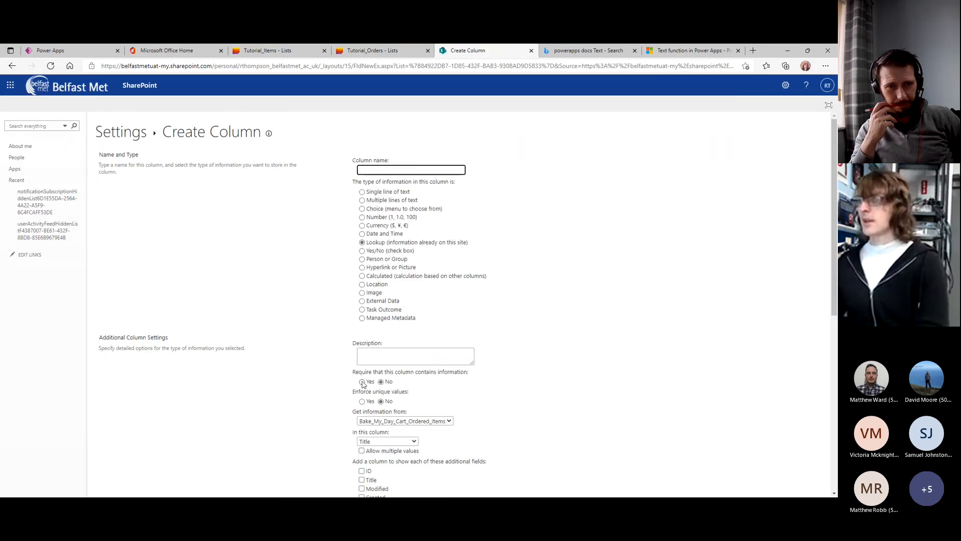
scroll(393, 290, "down", 3)
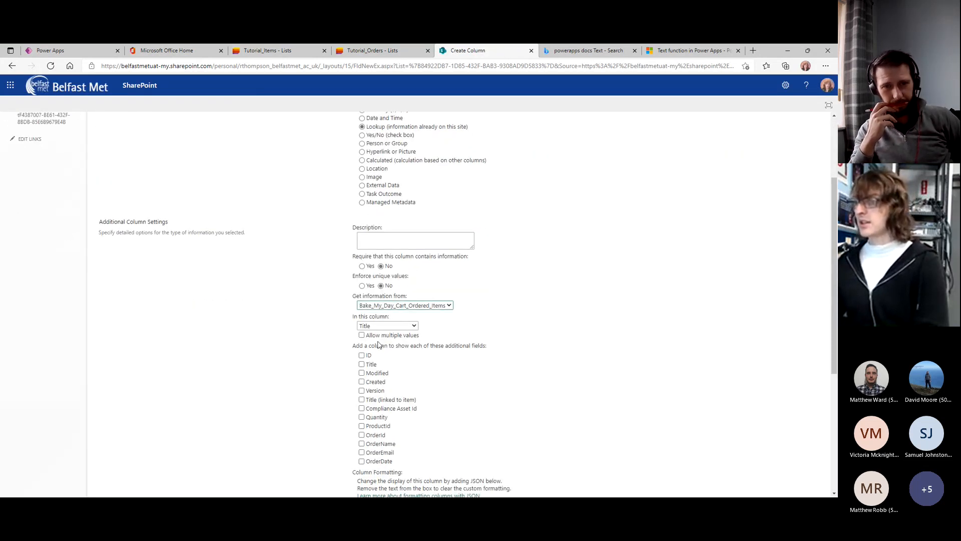
left_click(386, 400)
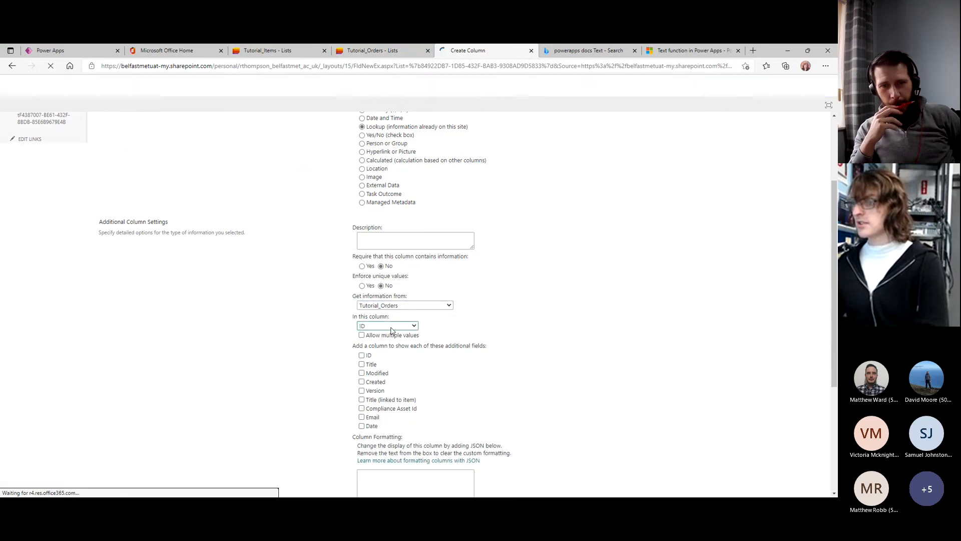
Add the Title, Created, Email and Date fields to the lookup column and submit the column settings.
scroll(400, 333, "down", 3)
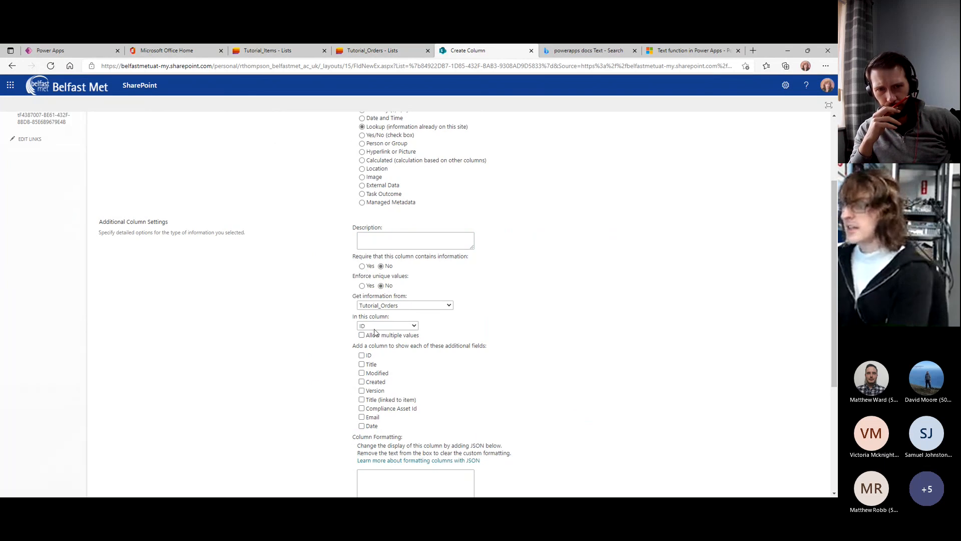
scroll(380, 342, "down", 1)
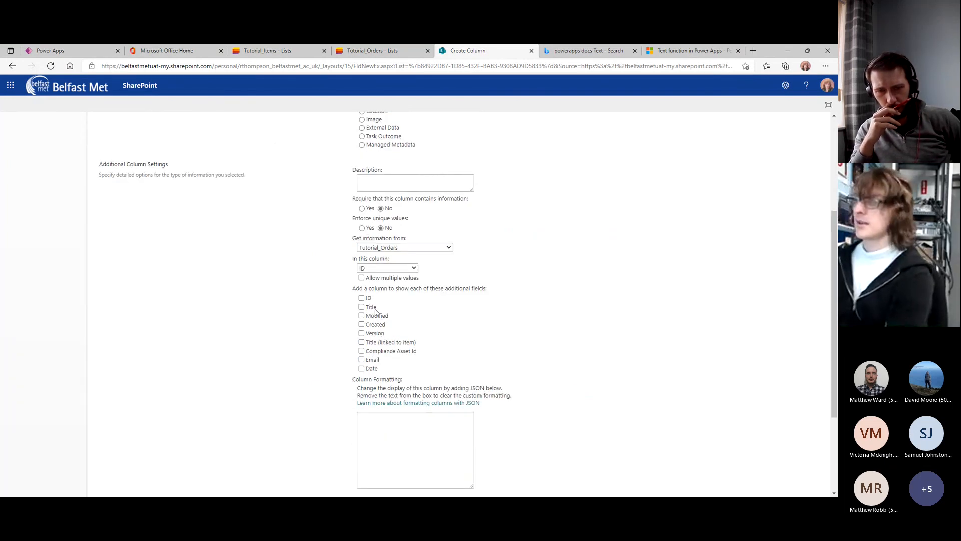
left_click(373, 360)
left_click(377, 369)
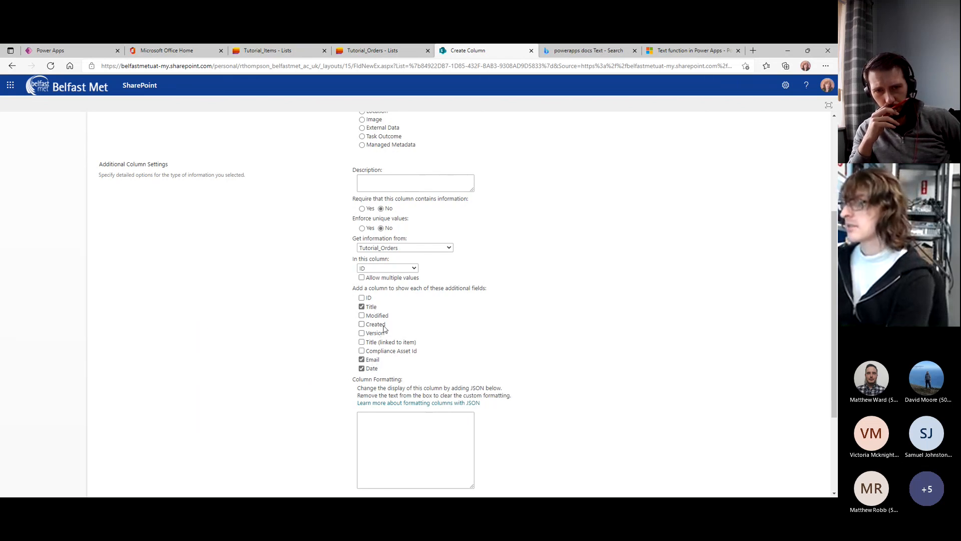
scroll(383, 329, "down", 2)
scroll(390, 259, "up", 2)
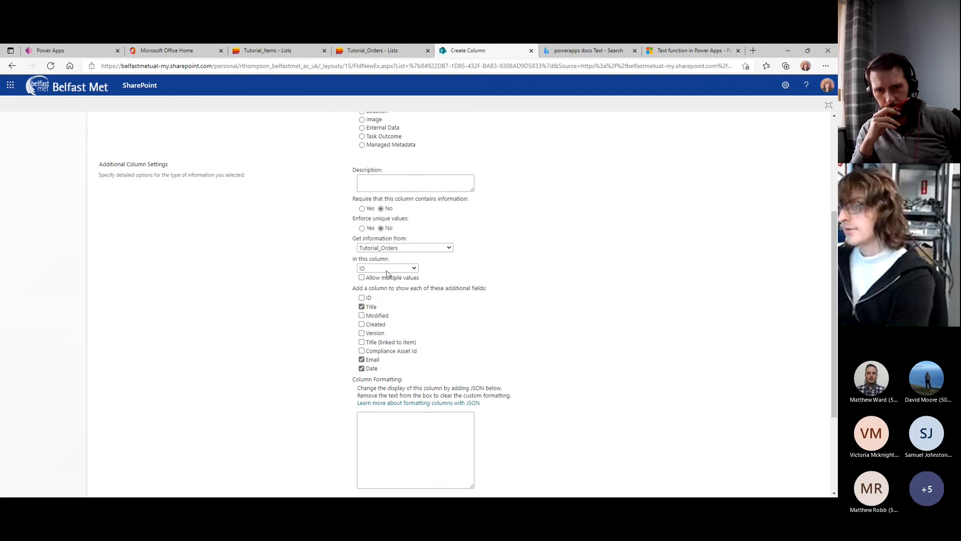
scroll(391, 270, "down", 3)
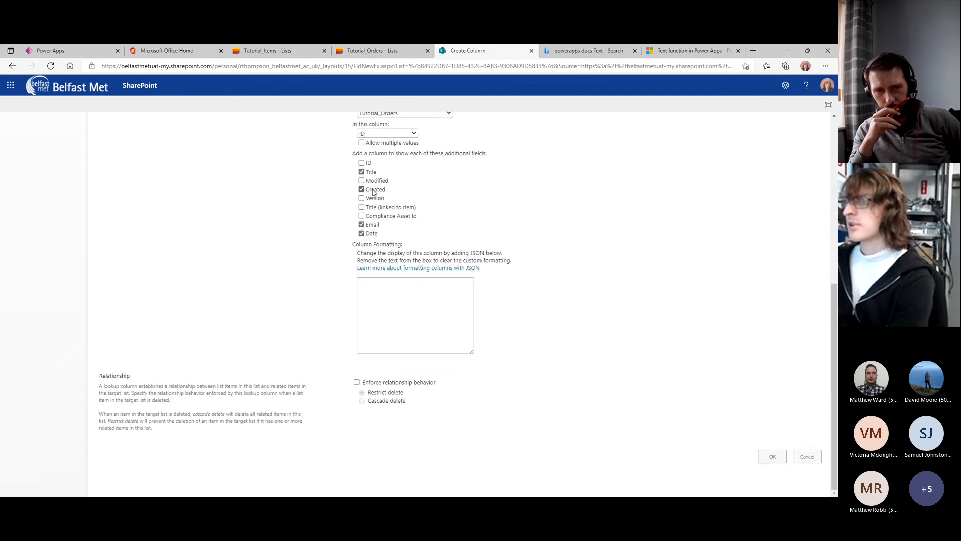
left_click(770, 456)
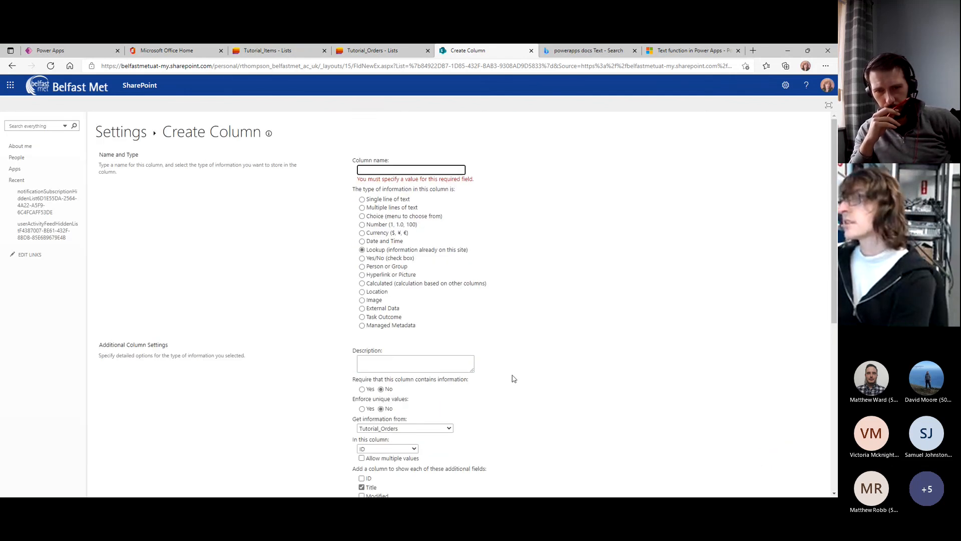
Name the lookup column OrderLookup and create it.
type("Ord")
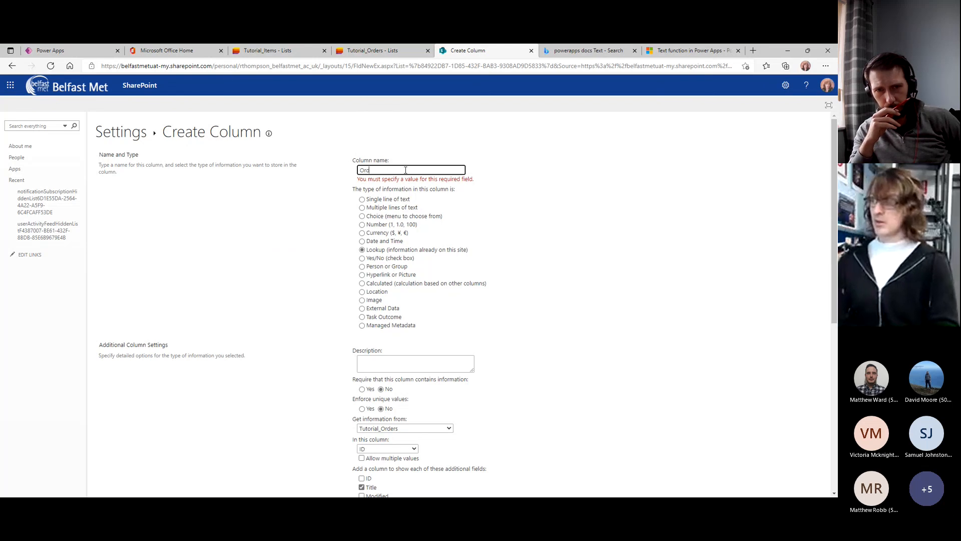
type("erLookup")
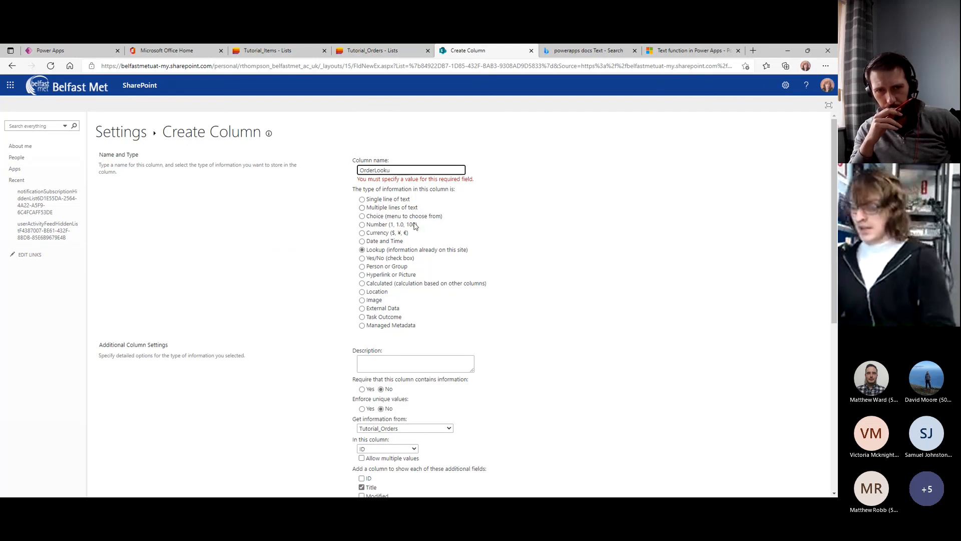
scroll(521, 245, "down", 1)
scroll(774, 465, "down", 6)
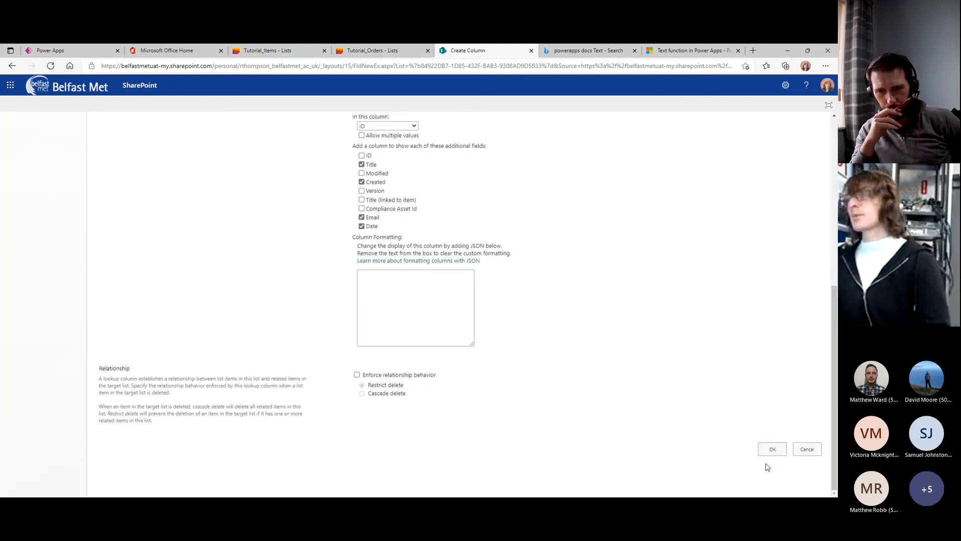
left_click(772, 453)
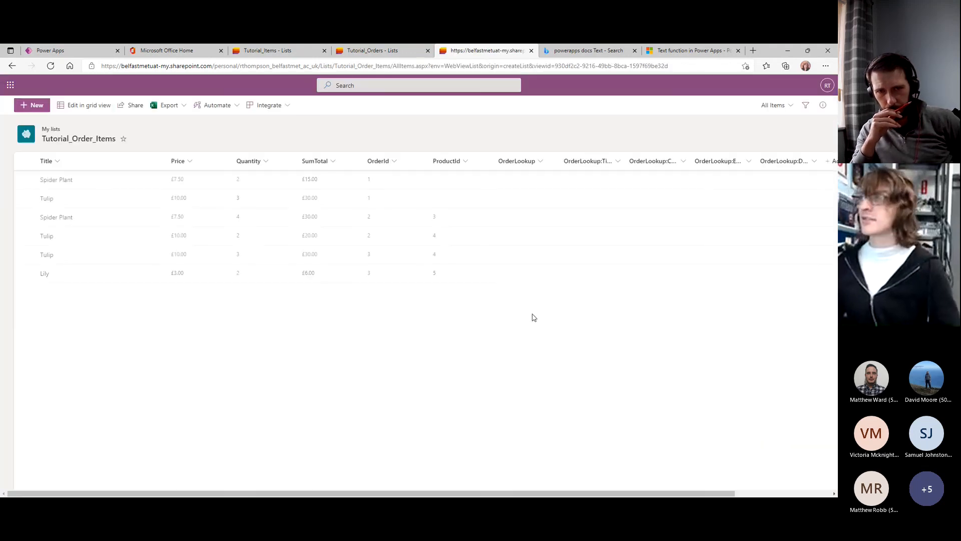
Edit the Tutorial_Order_Items list in grid view and set OrderLookup to 1 for the first Spider Plant item.
left_click(532, 181)
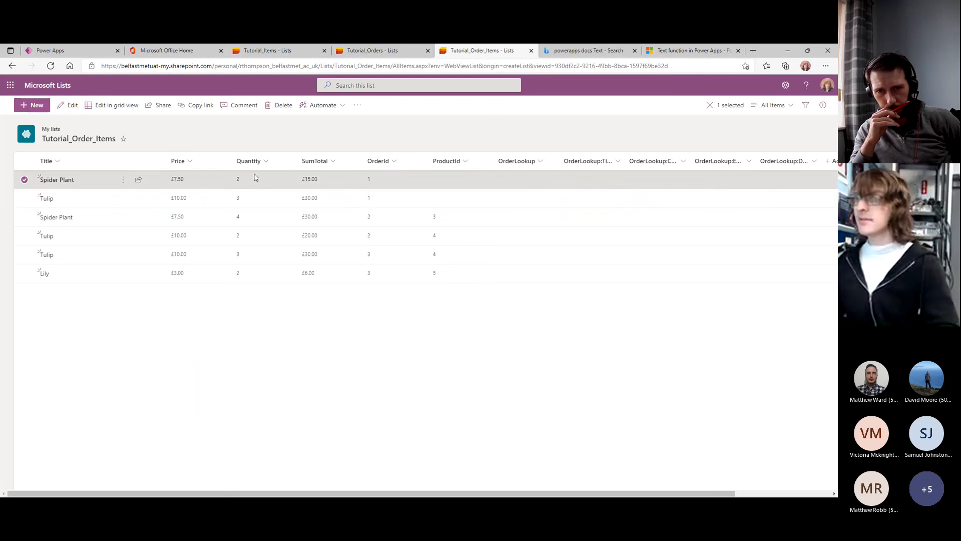
left_click(134, 105)
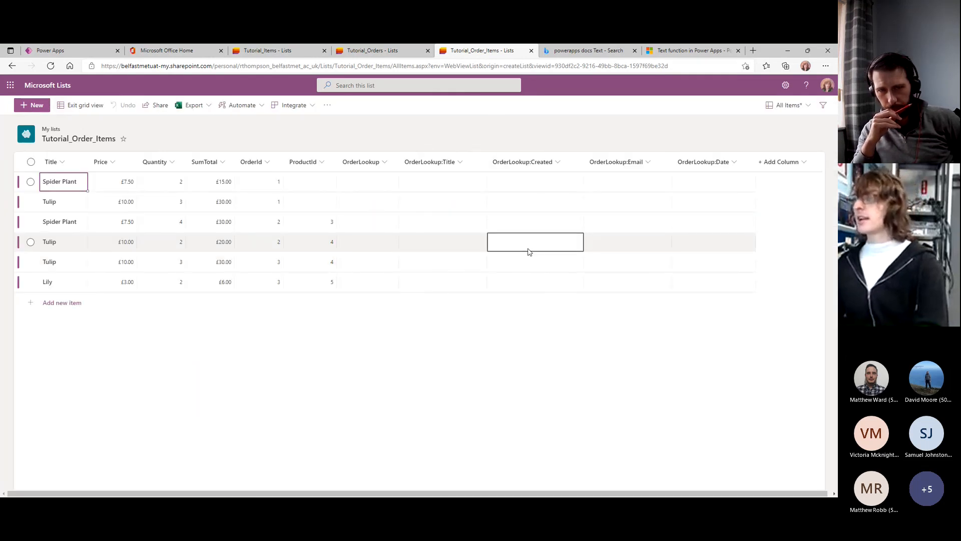
left_click(369, 182)
left_click(396, 179)
left_click(354, 197)
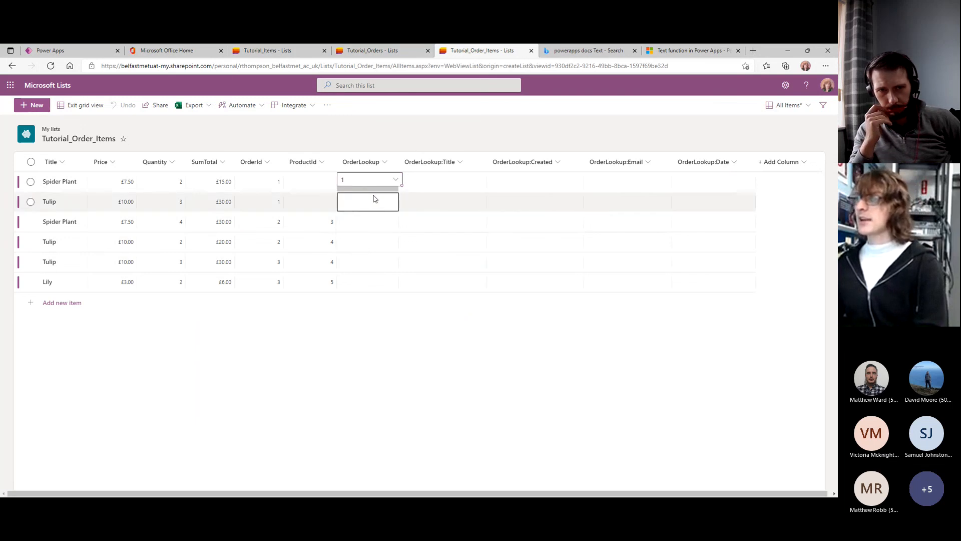
Set OrderLookup to 2 for the Spider Plant and Tulip items that have OrderId 2.
left_click(391, 220)
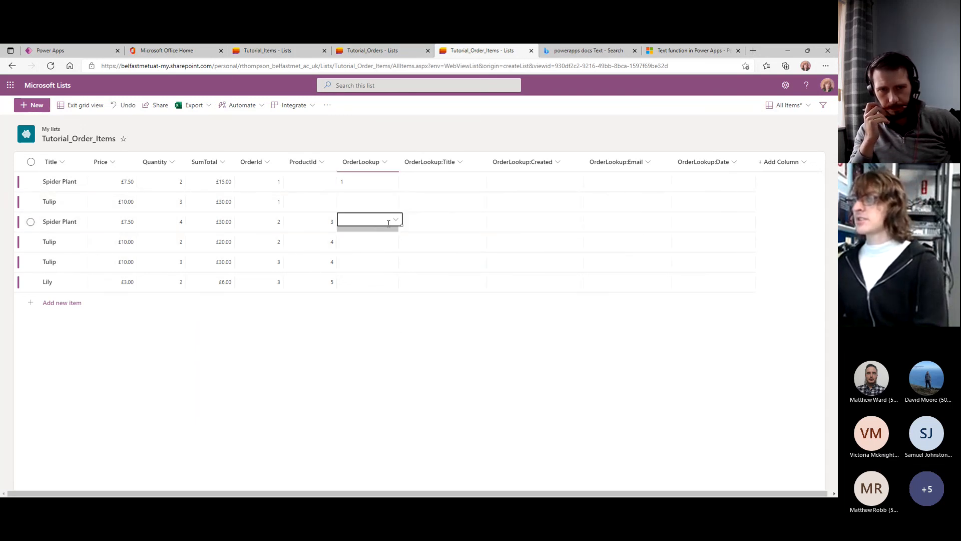
left_click(395, 222)
left_click(345, 250)
left_click(391, 240)
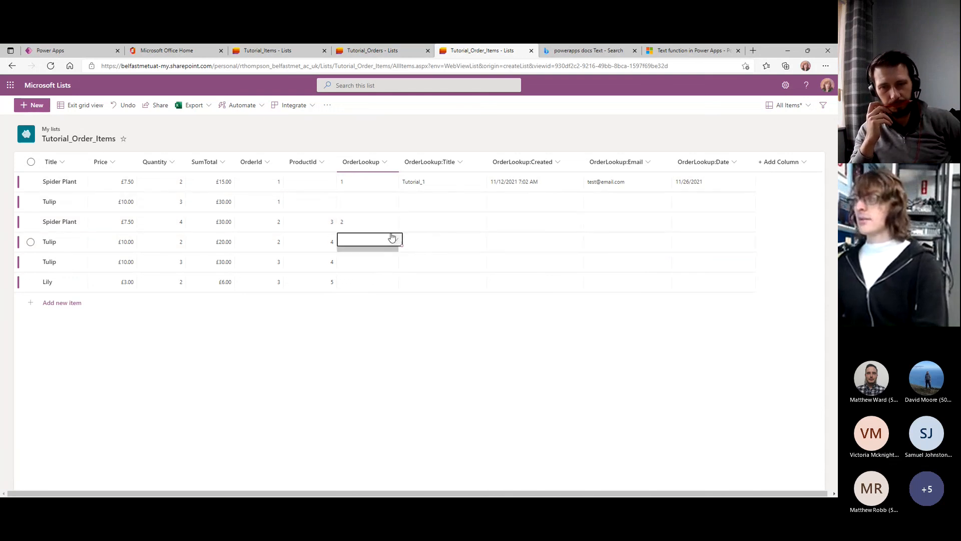
left_click(399, 242)
left_click(353, 270)
Set OrderLookup to 3 for the Tulip and Lily items that have OrderId 3.
left_click(393, 261)
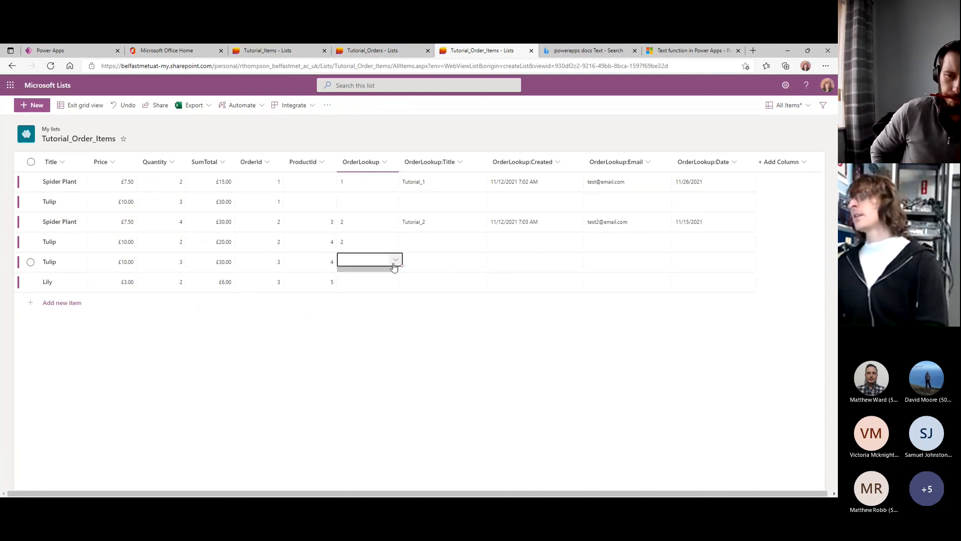
left_click(395, 260)
left_click(350, 304)
left_click(393, 281)
left_click(395, 279)
left_click(343, 326)
Set OrderLookup to 1 for the remaining Tulip item that has OrderId 1.
left_click(384, 201)
left_click(395, 199)
left_click(345, 215)
left_click(443, 285)
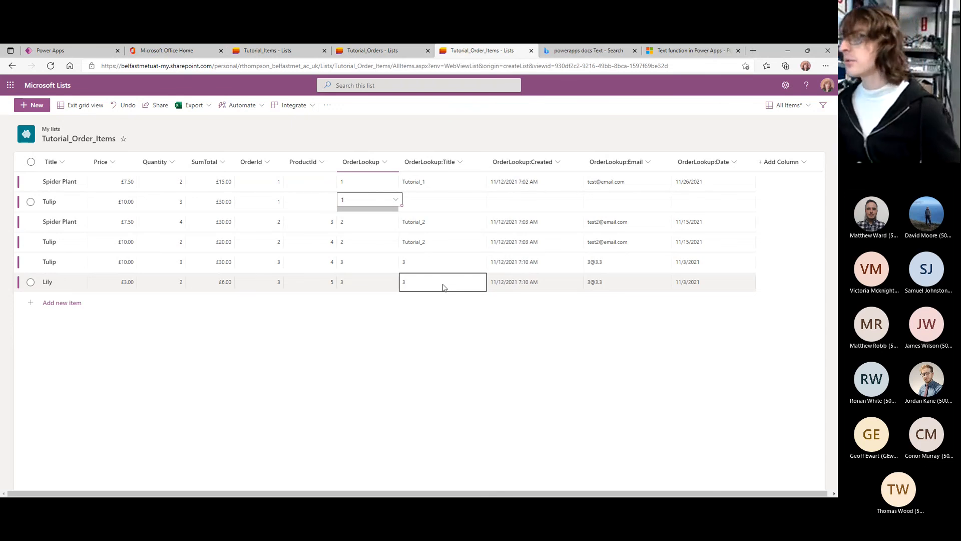
left_click(295, 200)
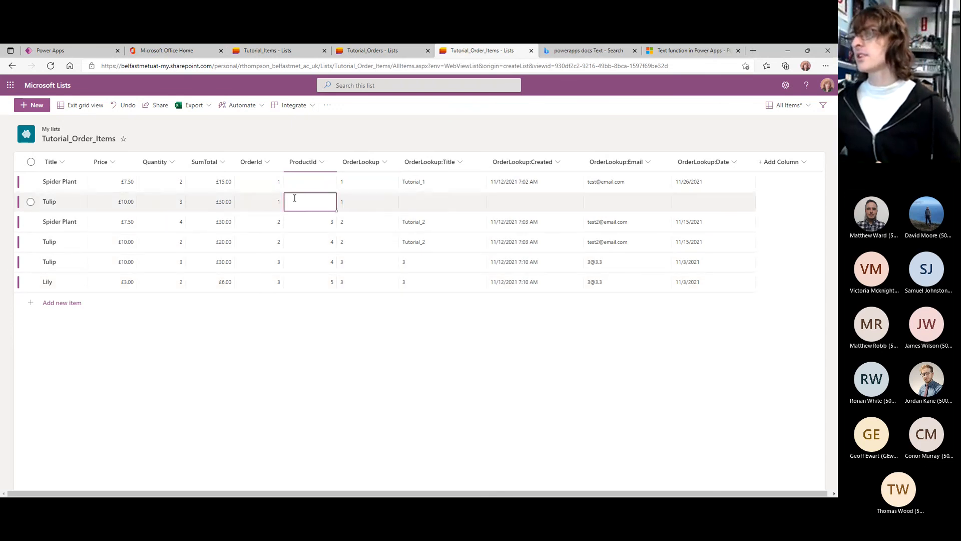
Check the order details pulled into the OrderLookup:Title and OrderLookup:Email columns for the items.
left_click(621, 201)
left_click(446, 201)
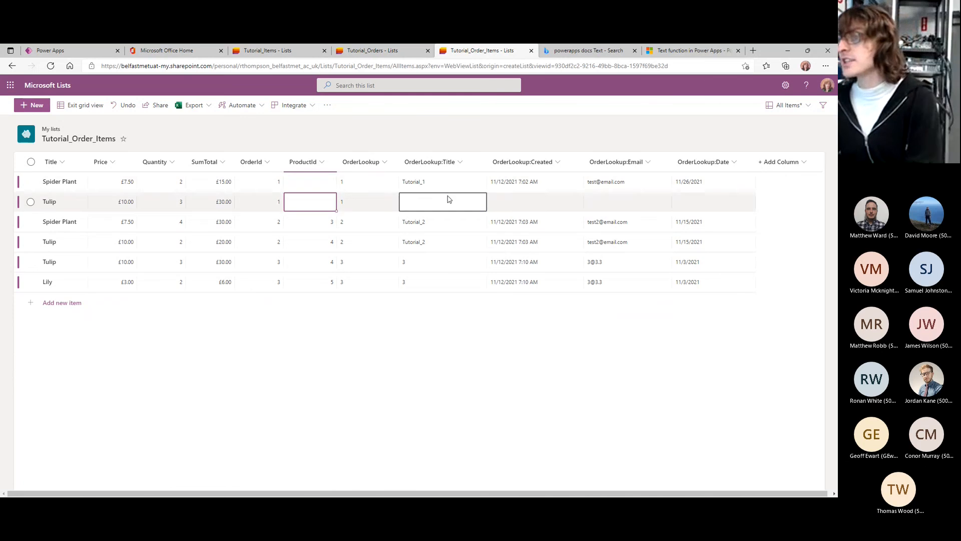
left_click(416, 260)
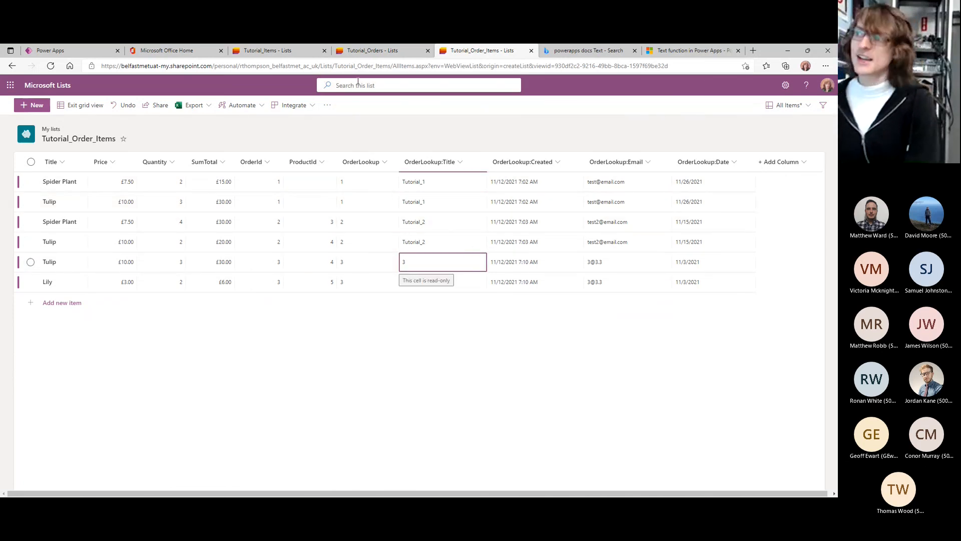
left_click(428, 226)
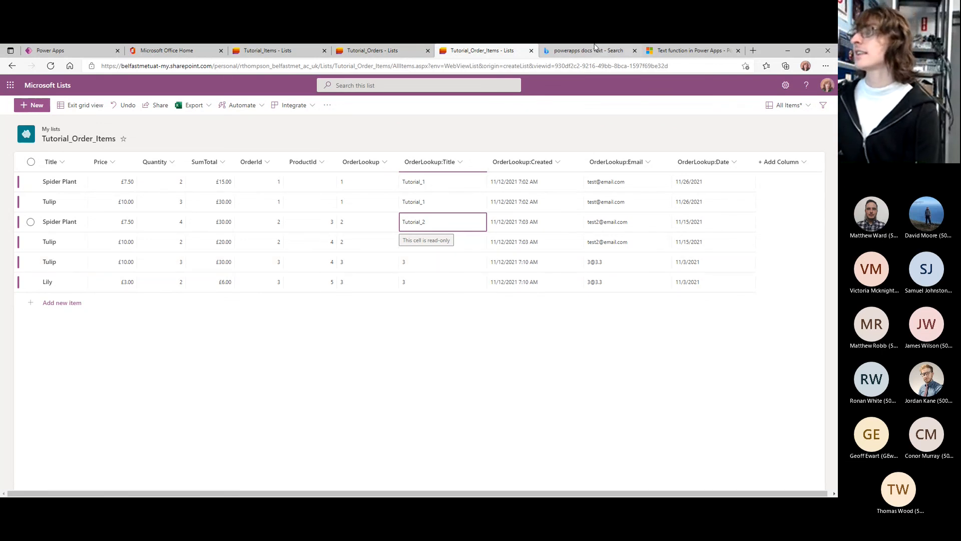
Review the app's details screen alongside the Tutorial_Orders and Tutorial_Order_Items lists, and switch to the Bing results for Power Apps documentation.
left_click(120, 47)
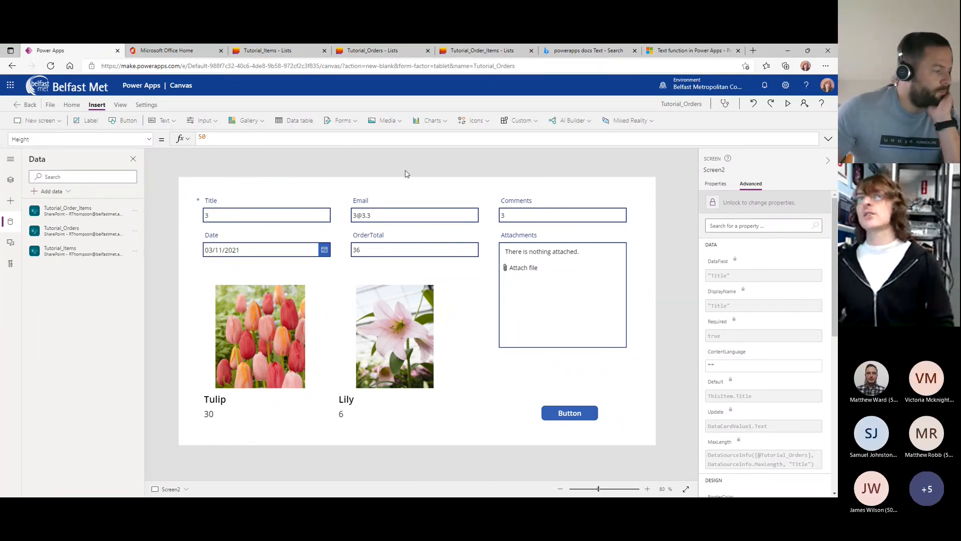
left_click(376, 50)
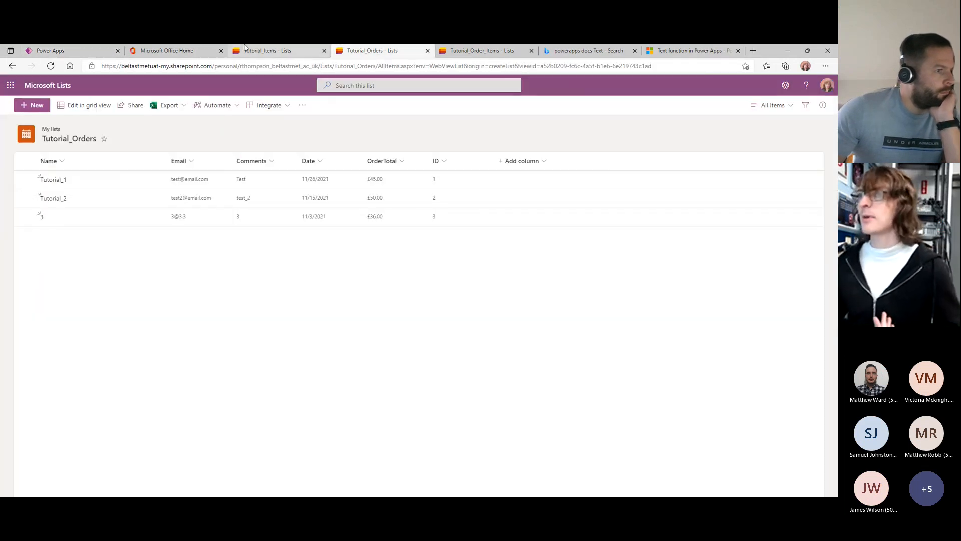
left_click(457, 51)
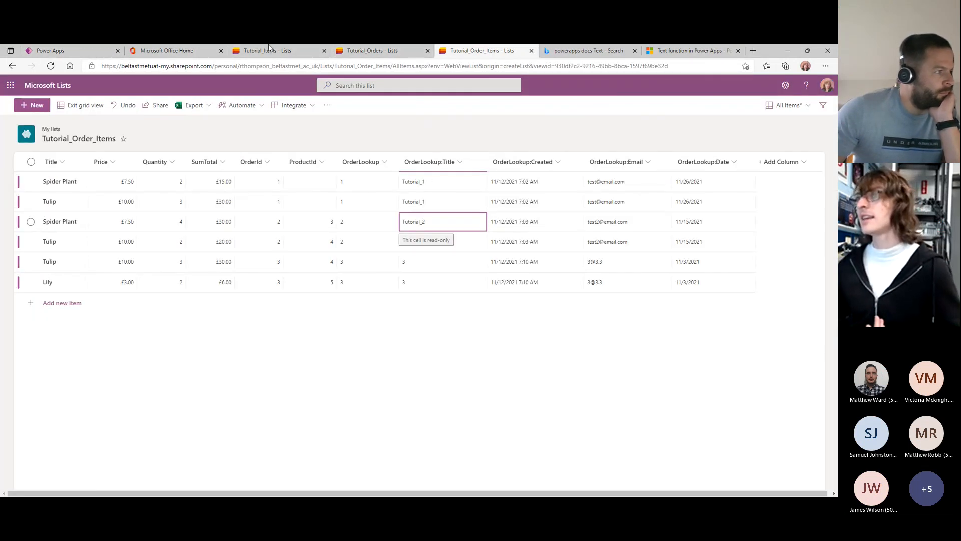
left_click(54, 51)
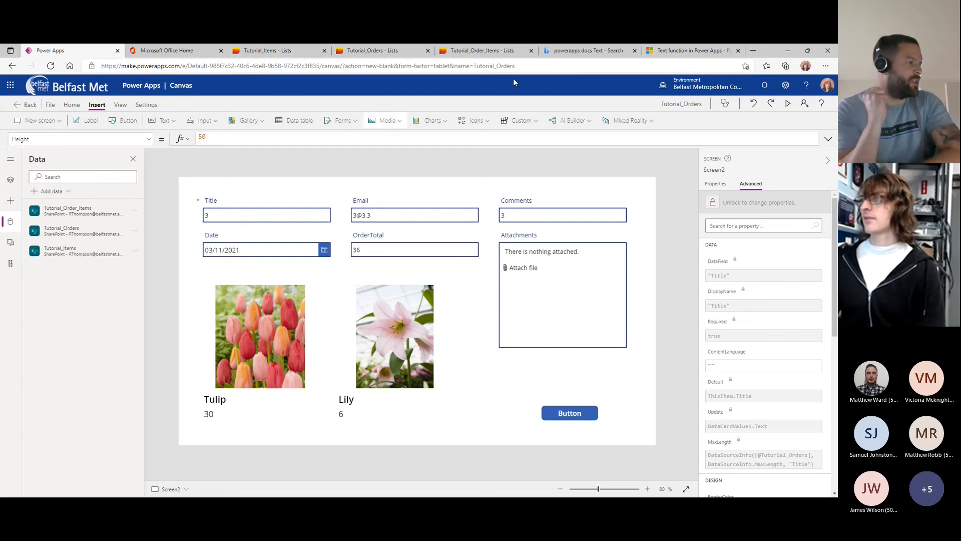
left_click(568, 51)
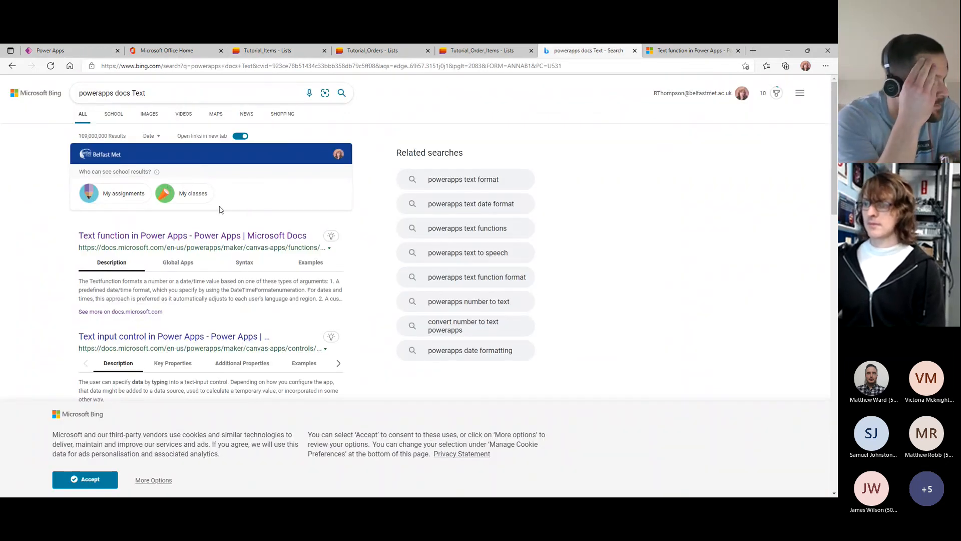
Search Bing for "powerapps shane young" and accept the Microsoft cookie consent.
left_click(261, 68)
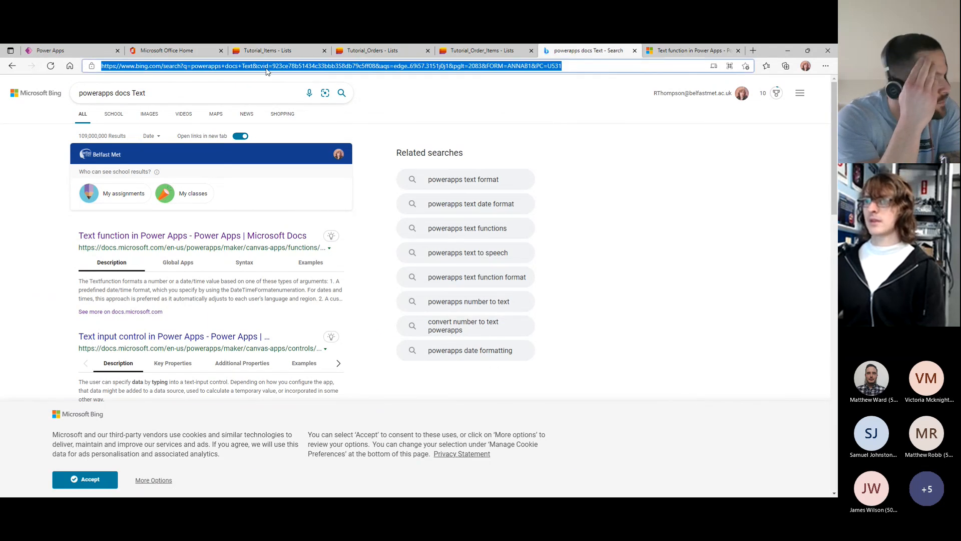
type("powerapps")
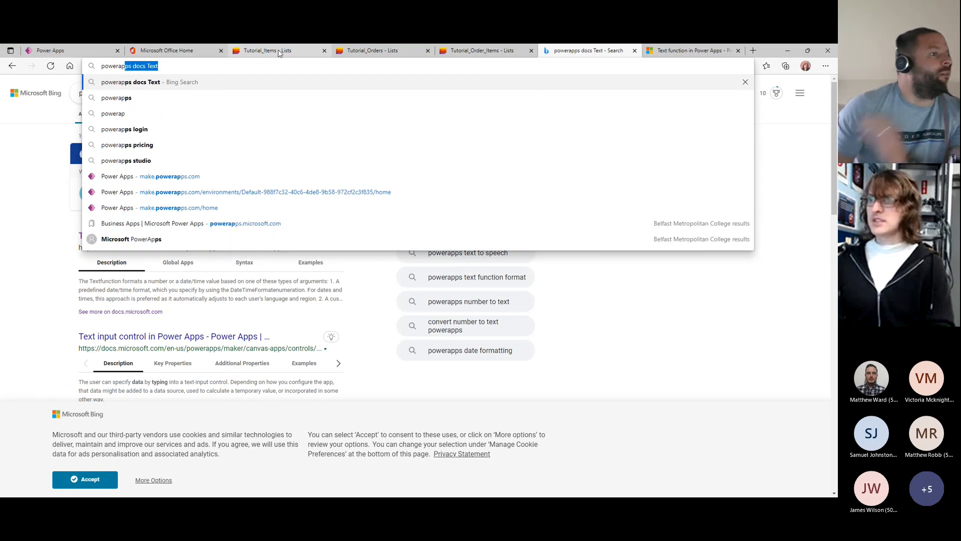
key("Delete")
type("shane")
key("Down")
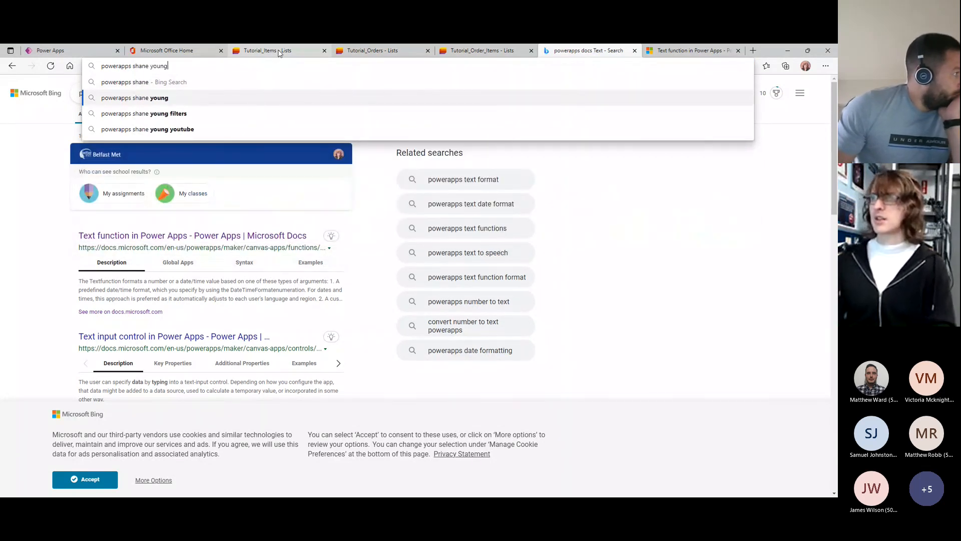
key("Return")
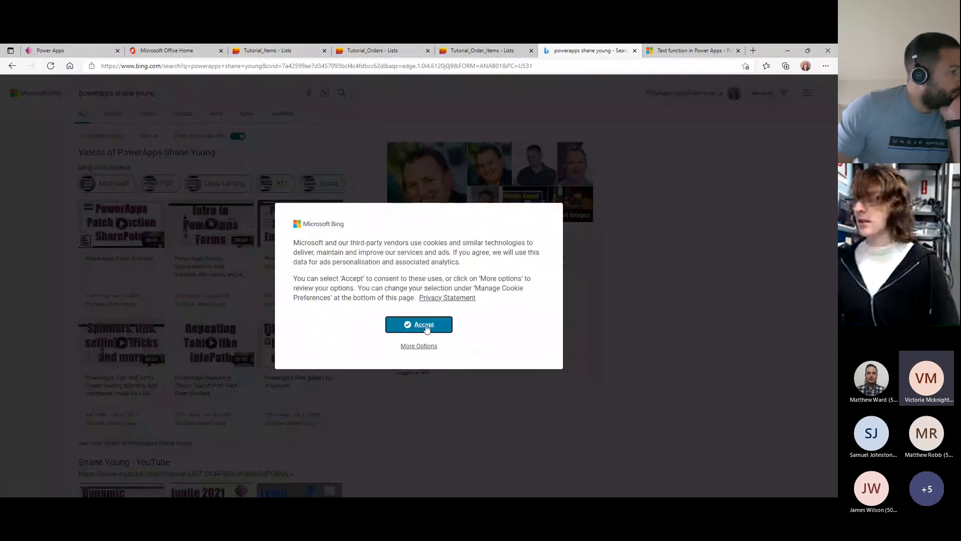
left_click(421, 328)
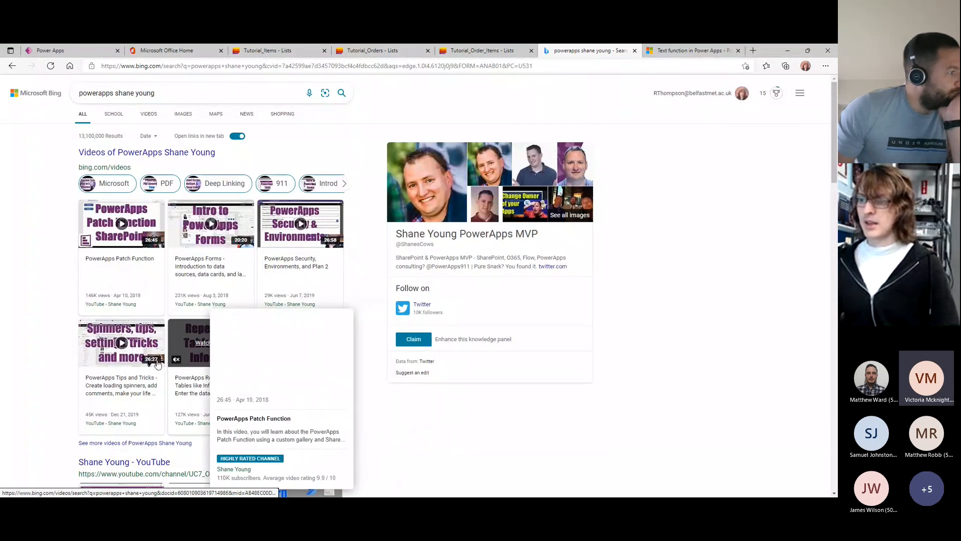
Open Shane Young's YouTube channel from the results, agreeing to the cookie terms, and pause the welcome video while viewing the Power Apps videos.
scroll(116, 326, "down", 4)
left_click(131, 272)
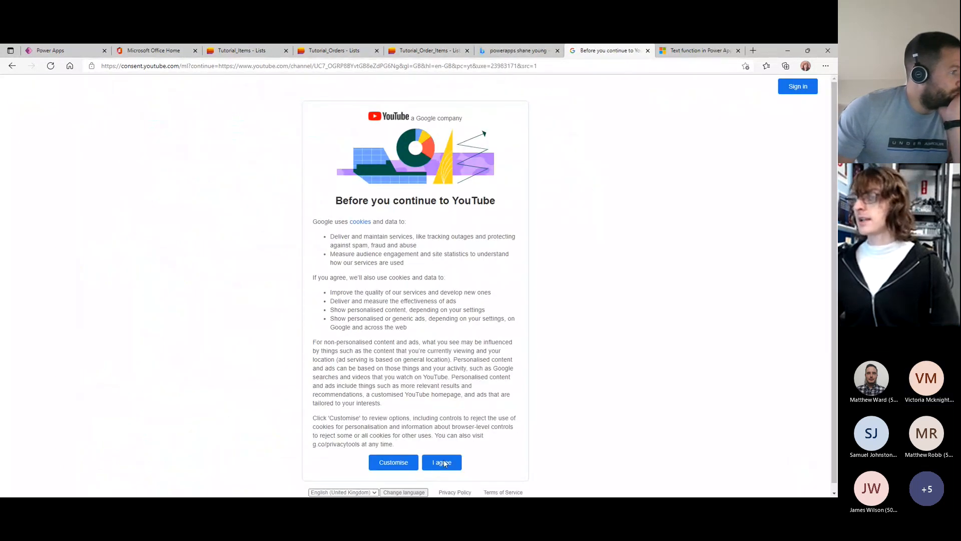
left_click(432, 460)
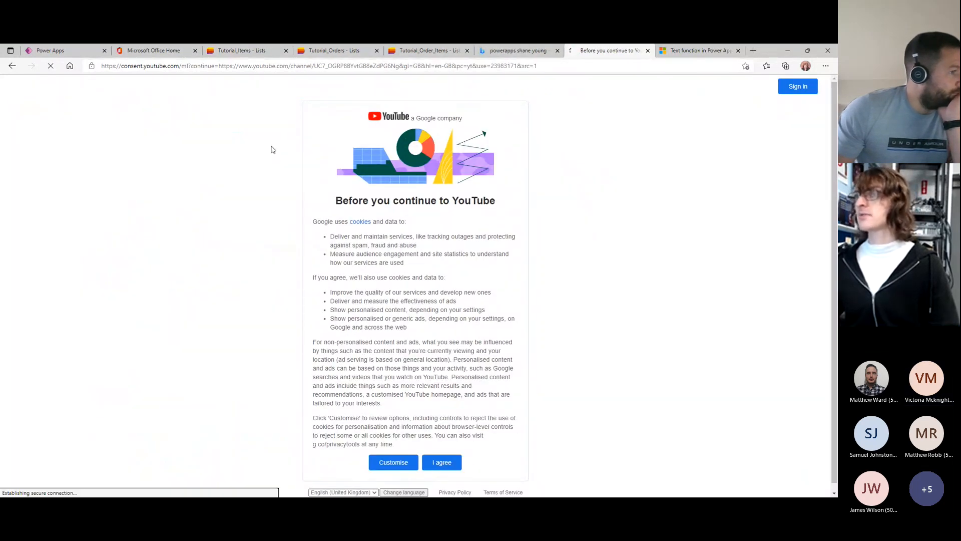
left_click(293, 65)
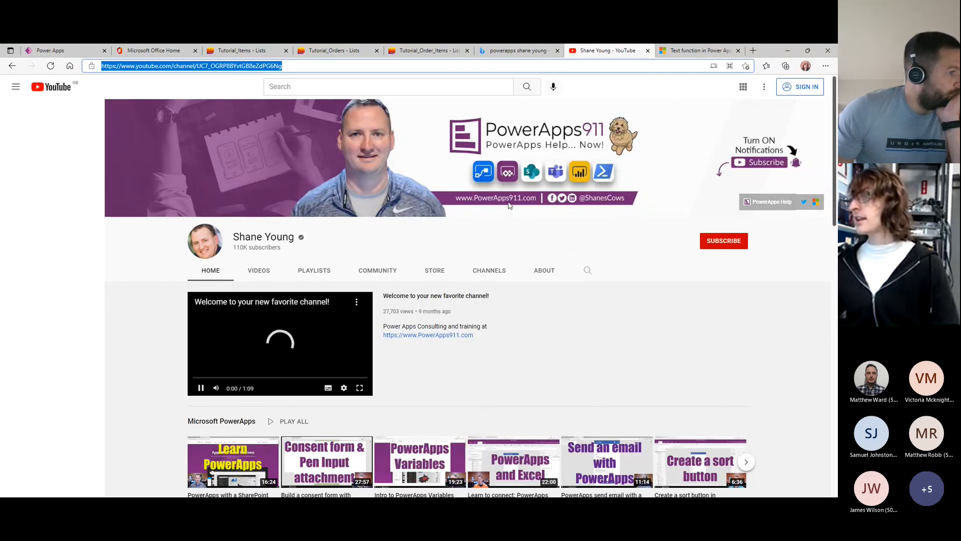
left_click(201, 389)
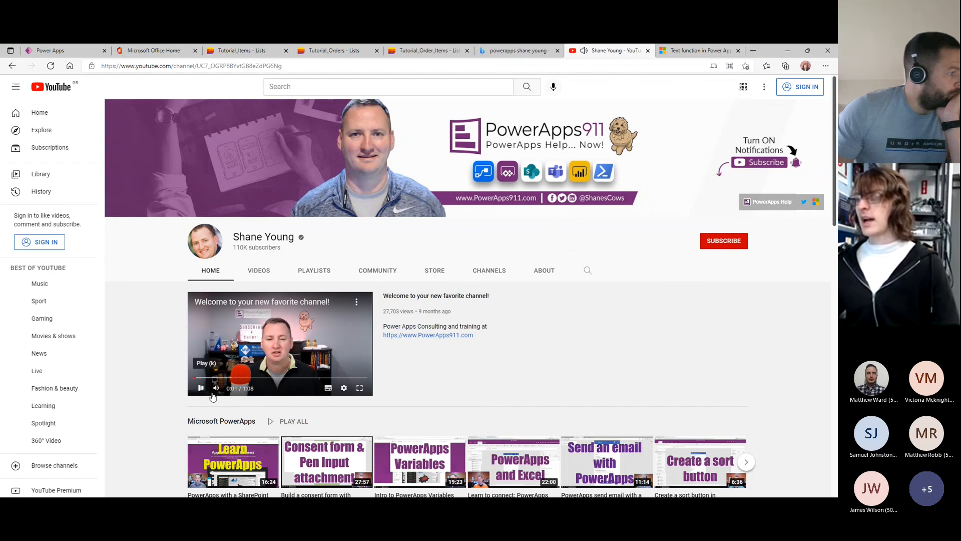
scroll(654, 369, "down", 3)
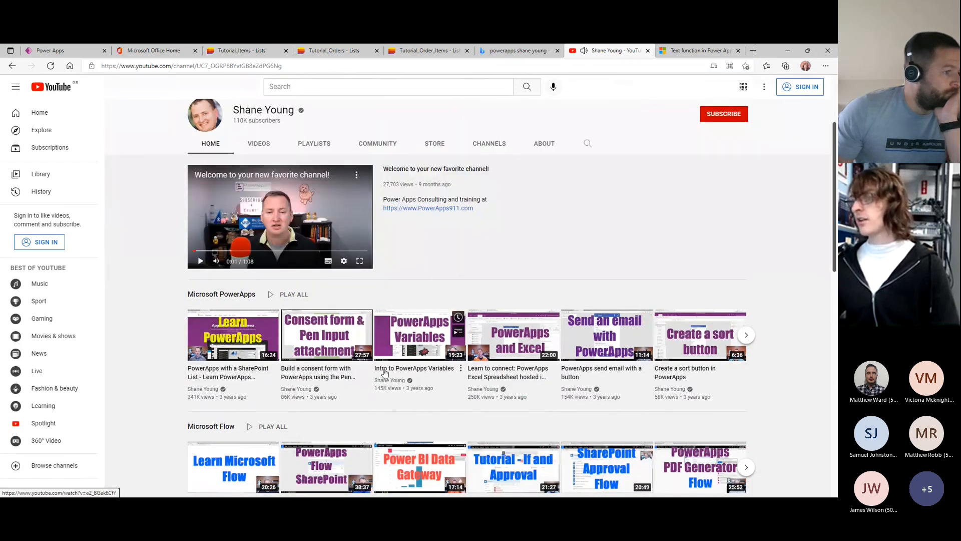